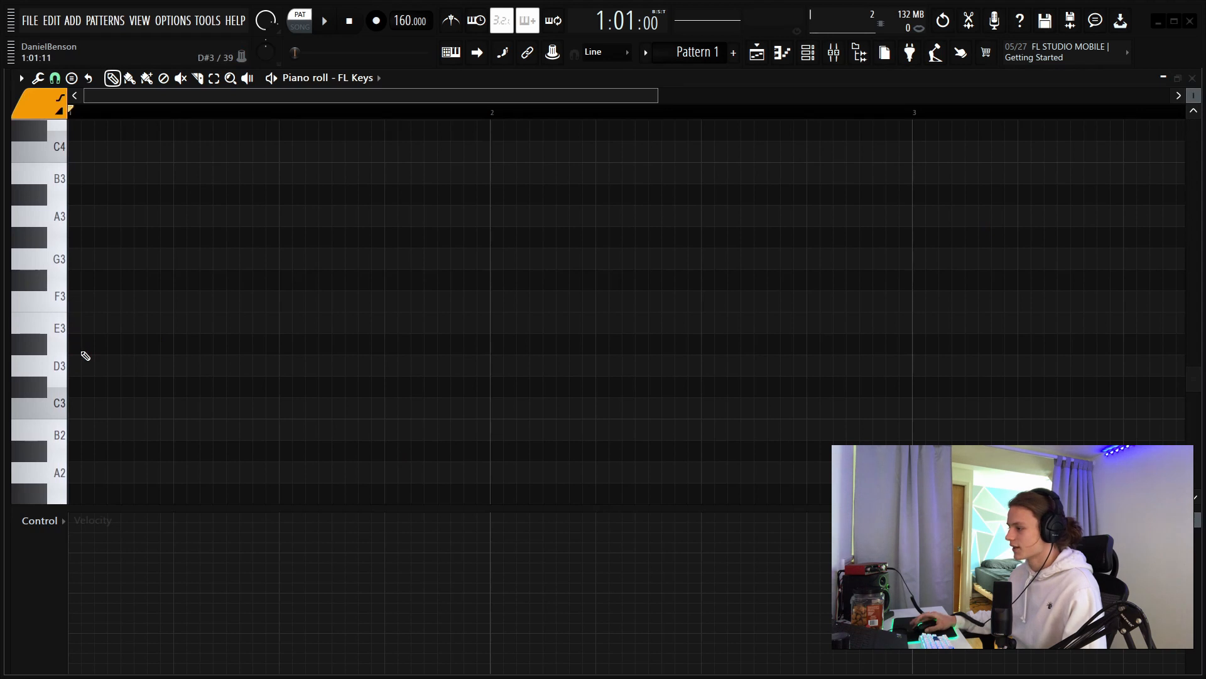
Step: Build a chord of short D#3, D#4, A#4 and F#5 notes at the start of bar 1 and play it
scroll(86, 356, "up", 2)
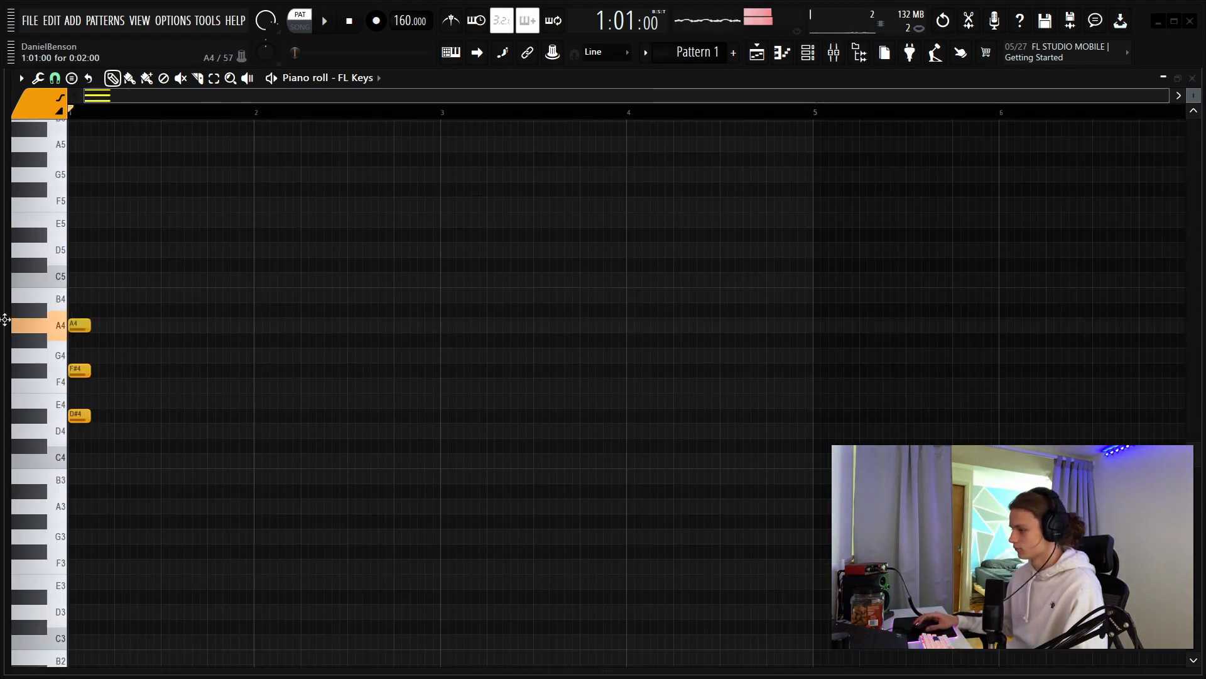
key("ctrl+Up")
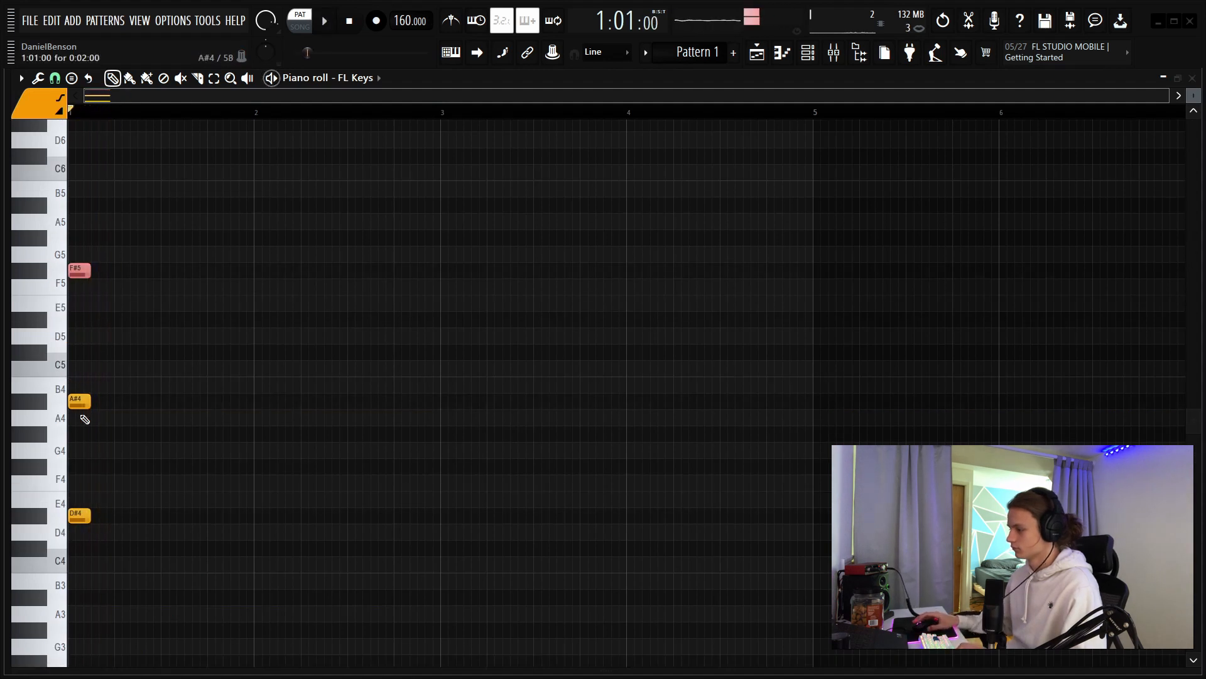
key("ctrl+Down")
key("space")
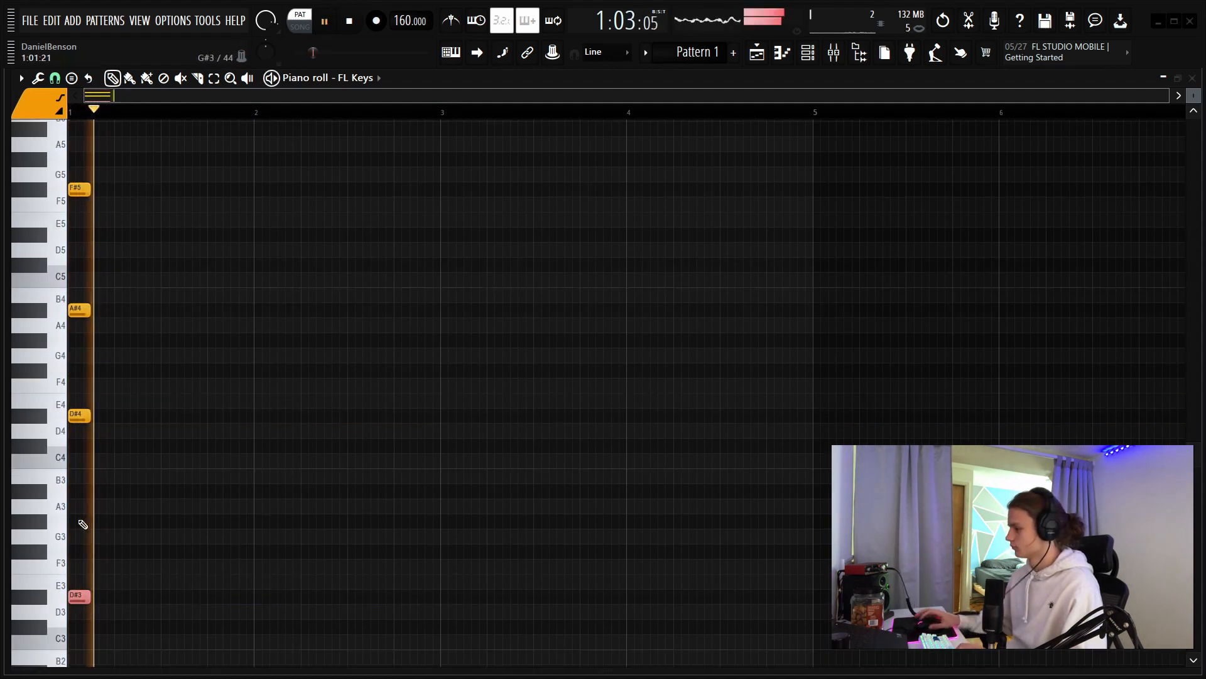
Step: Lengthen all four chord notes to two full bars and play the chord back
key("ctrl+a")
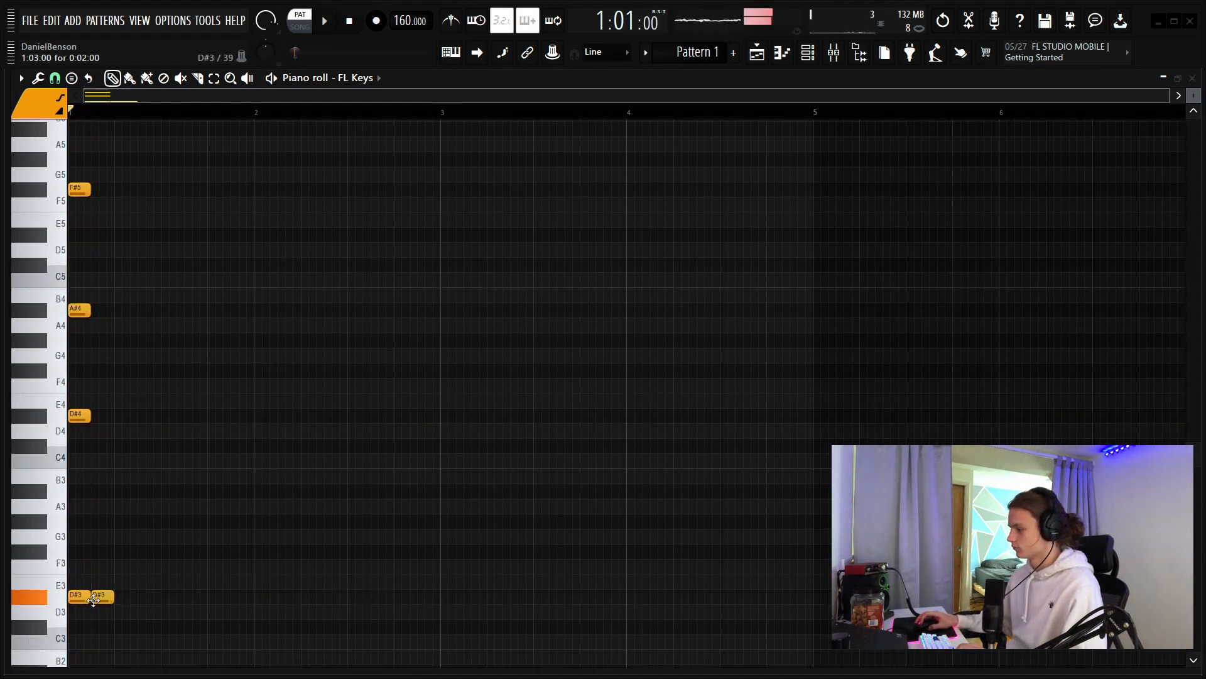
left_click_drag(90, 600, 448, 602)
left_click(481, 546)
right_click(481, 546)
key("space")
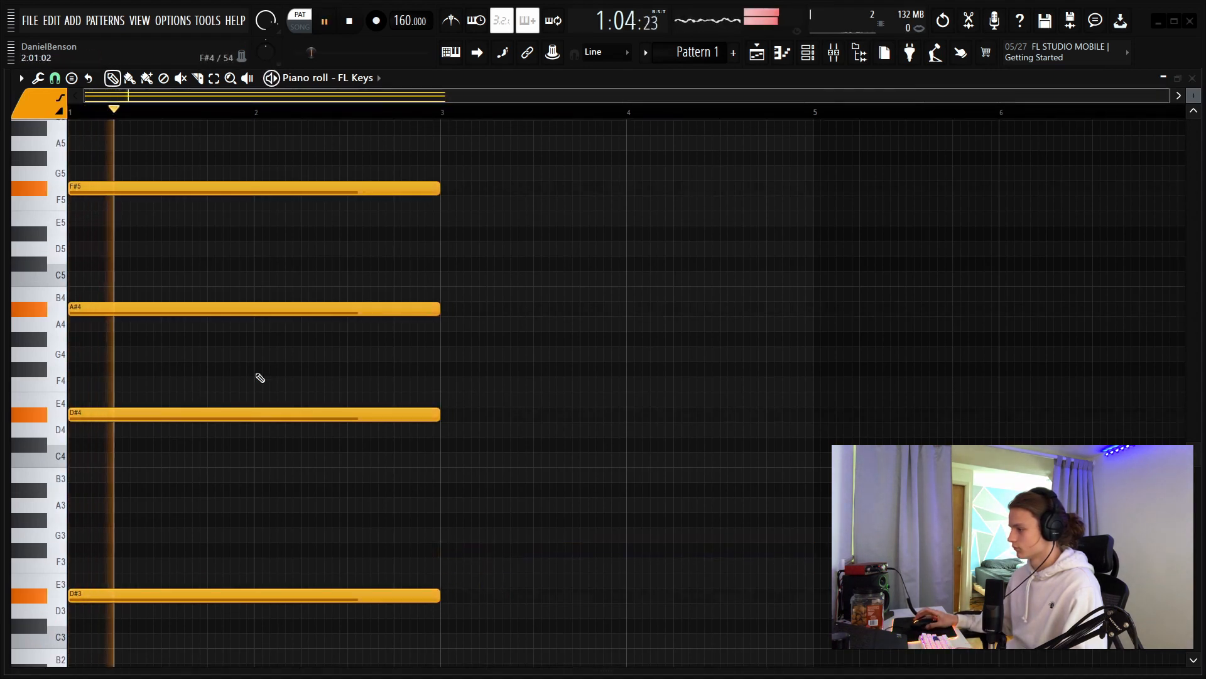
scroll(286, 97, "up", 1)
key("space")
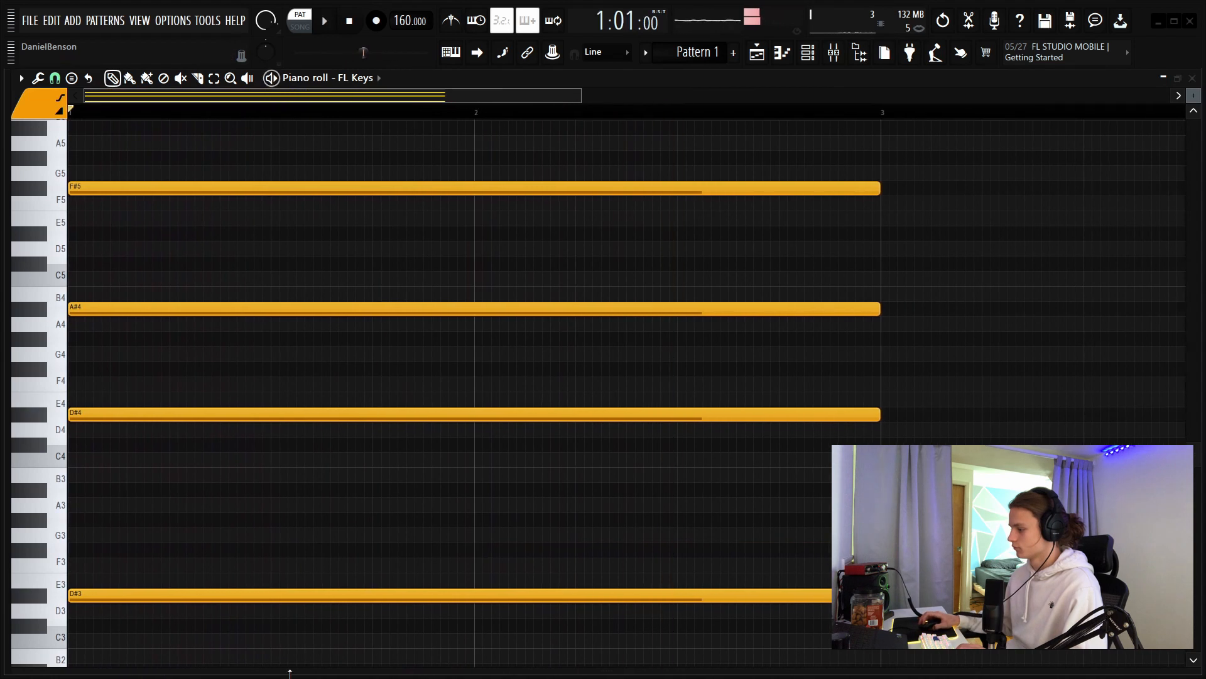
Step: Lower the velocity of the D#3 bass note
left_click(55, 78)
left_click(67, 205)
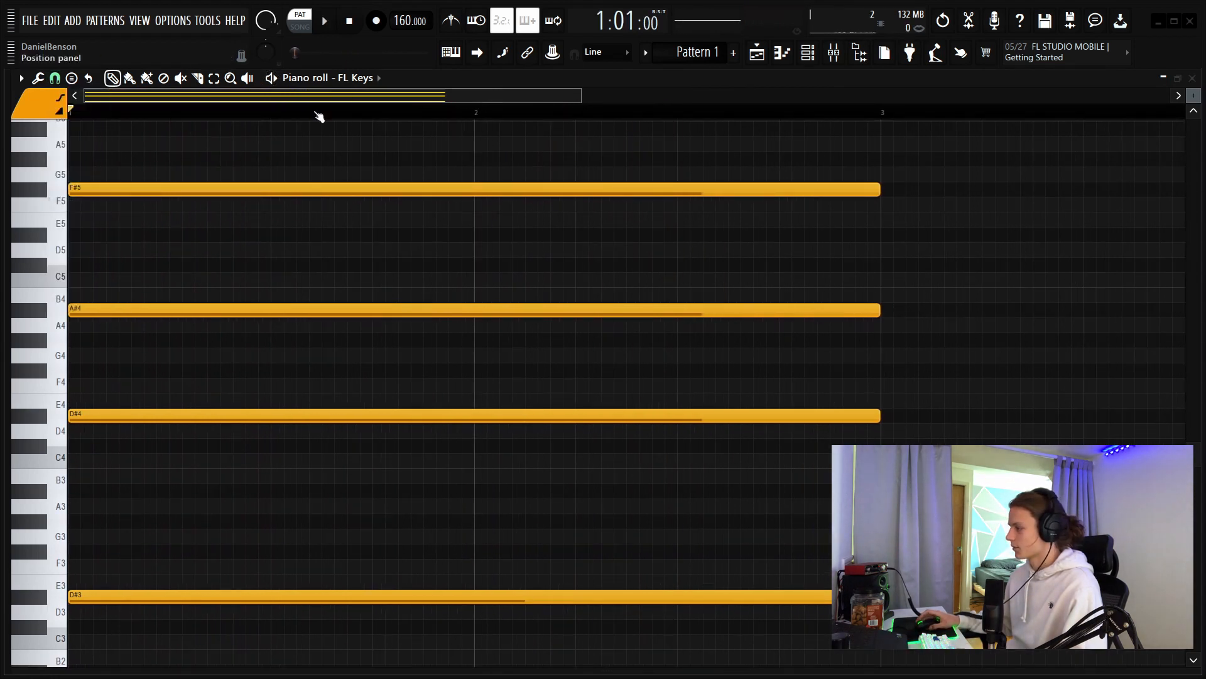
scroll(1192, 95, "up", 2)
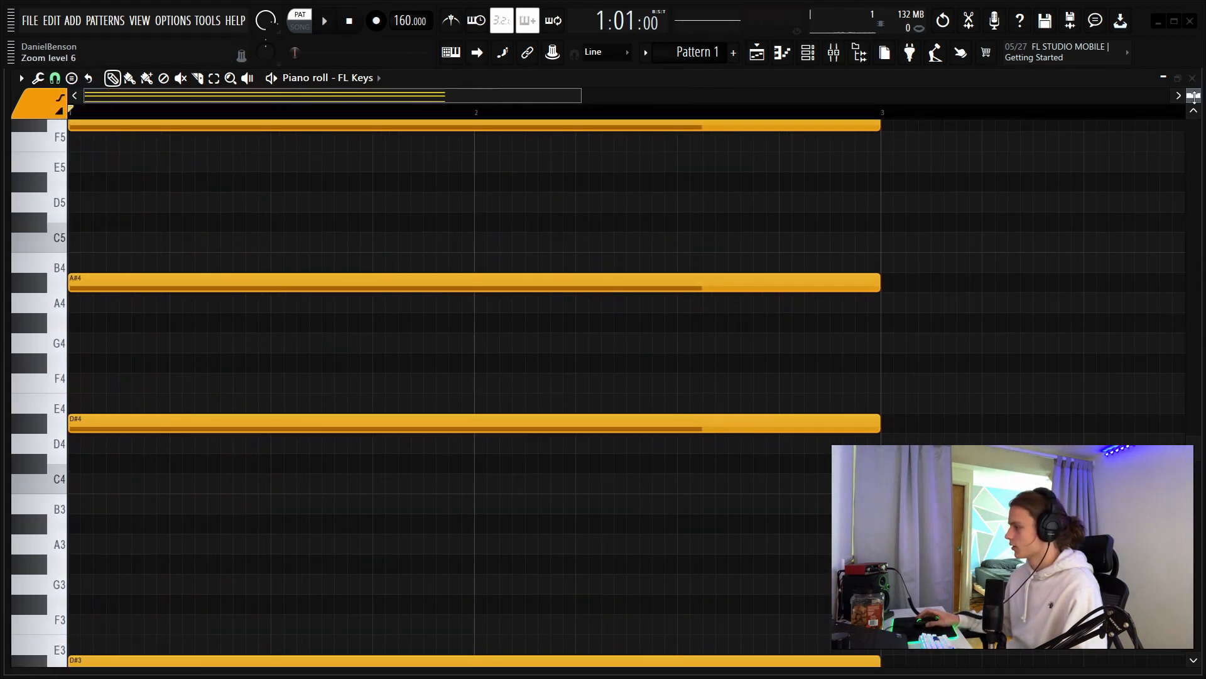
Step: Add staggered F#4 and F4 notes in bar 1, starting at steps 3 and 5
scroll(565, 97, "up", 1)
left_click(122, 280)
left_click_drag(88, 363, 33, 363)
left_click(214, 383)
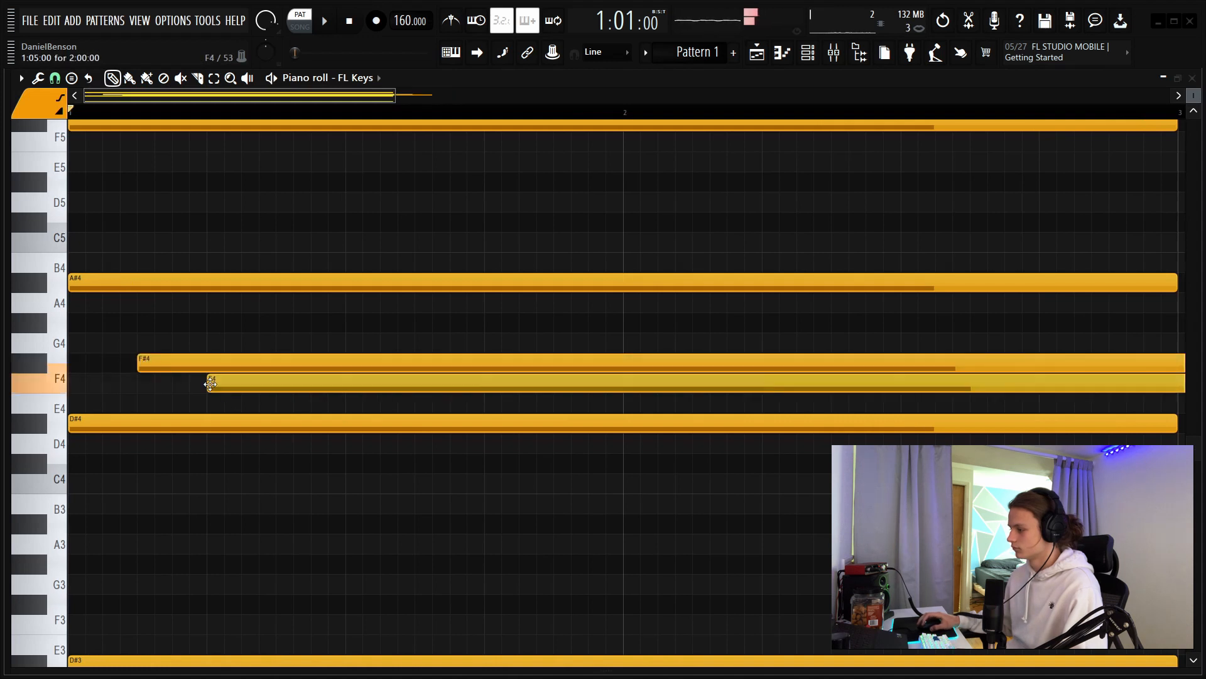
left_click_drag(283, 362, 264, 379)
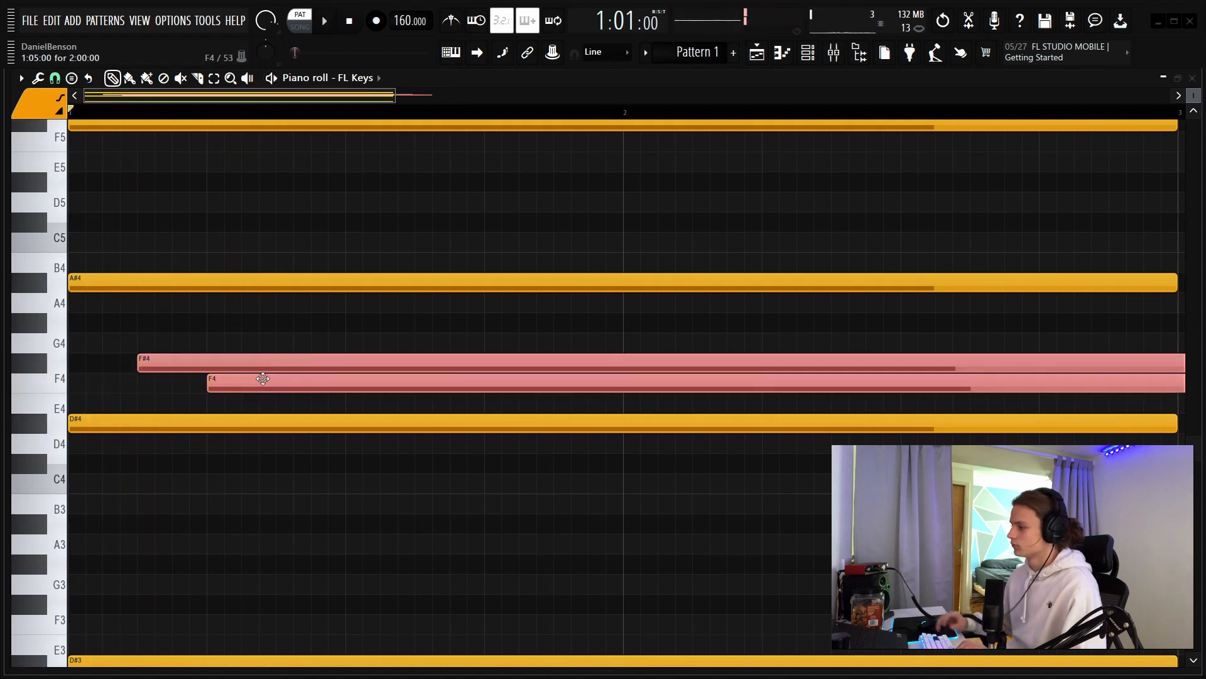
Step: Transpose the staggered F#4 and F4 notes up one octave to F#5 and F5
key("ctrl+Up")
scroll(264, 381, "down", 1)
key("space")
key("space")
scroll(98, 172, "down", 3)
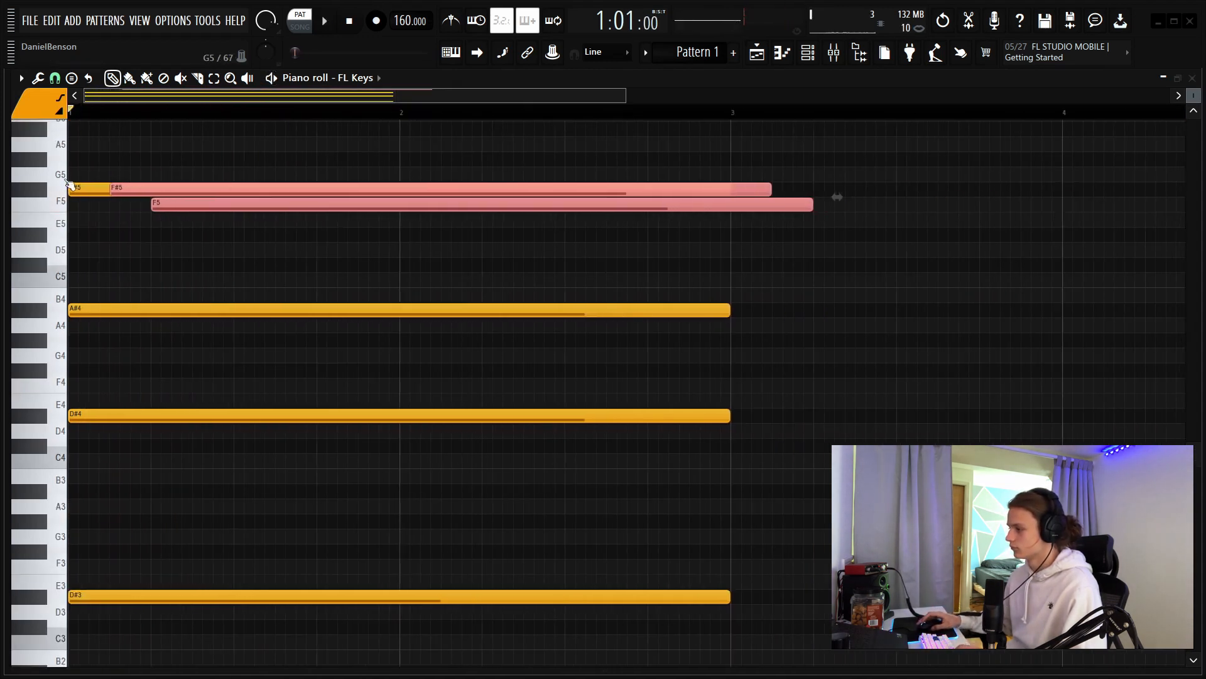
Step: Delete the F#5 at the pattern start, shorten the offset F#5 to two steps and set F5 to half a bar
right_click(94, 189)
left_click(139, 223)
key("space")
right_click(144, 222)
key("space")
left_click_drag(729, 186, 196, 210)
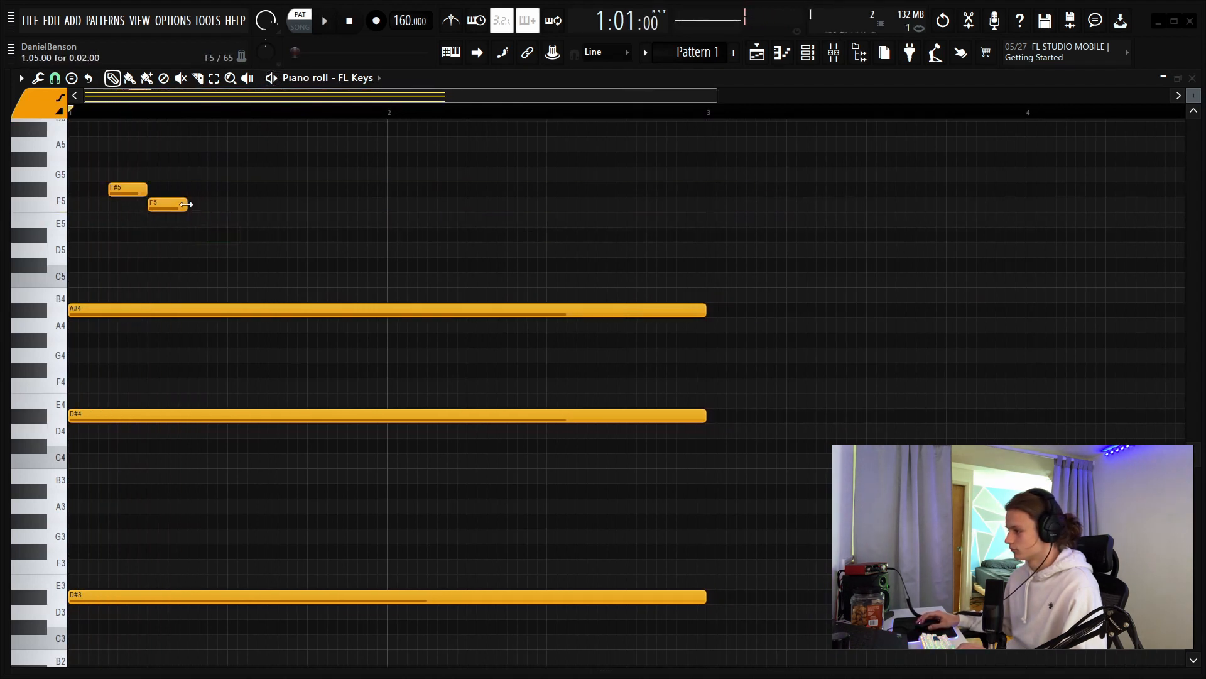
scroll(254, 271, "up", 3)
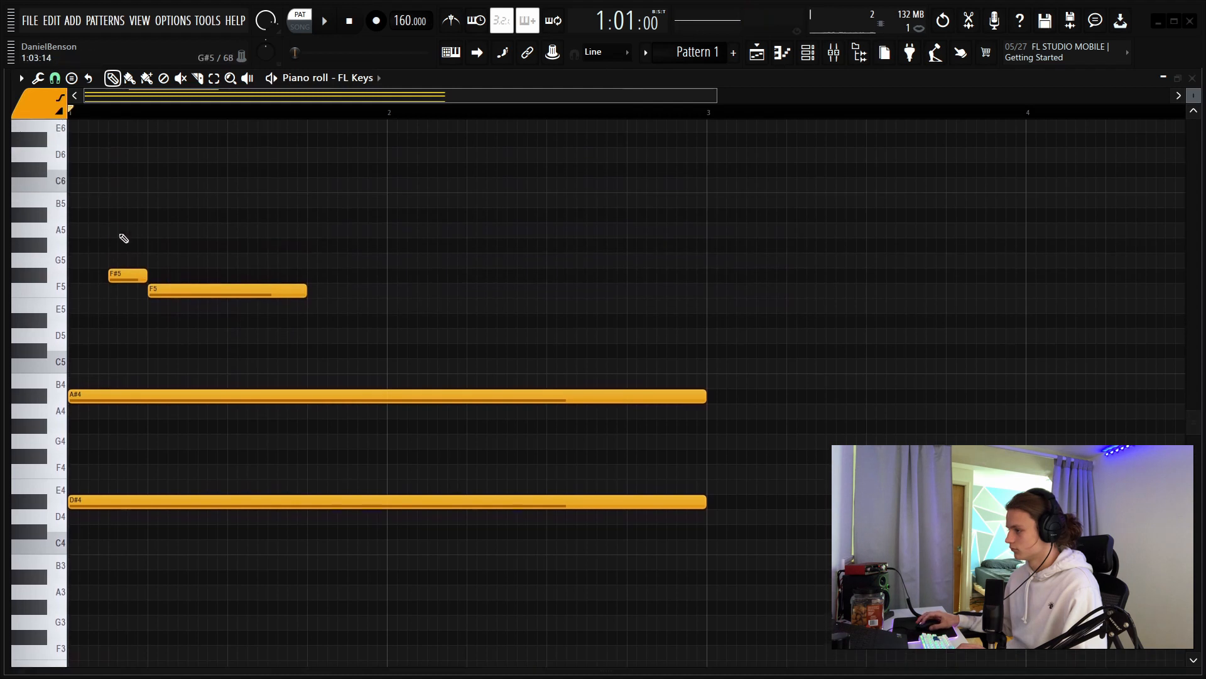
Step: Fill bar 1 with two consecutive A#5 notes, six and ten steps long
left_click_drag(100, 221, 26, 220)
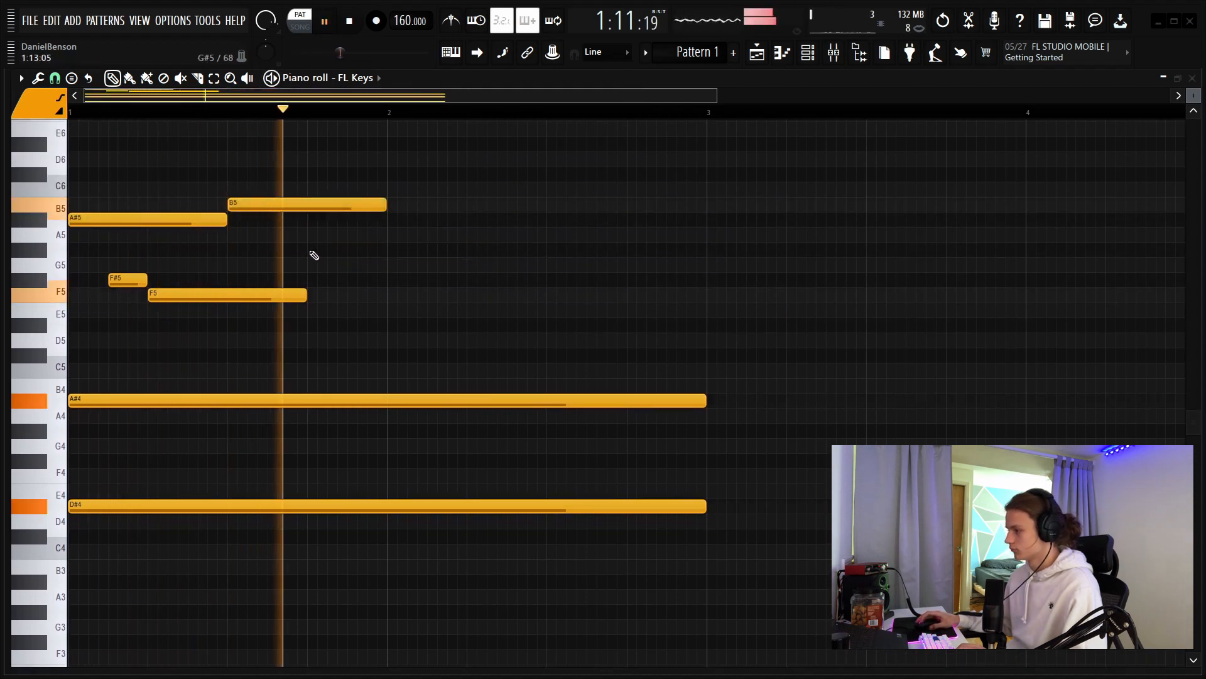
right_click(295, 205)
left_click(188, 205)
Step: Shorten the A#4 note to one bar and add an F#4 on the last beat of bar 1
key("space")
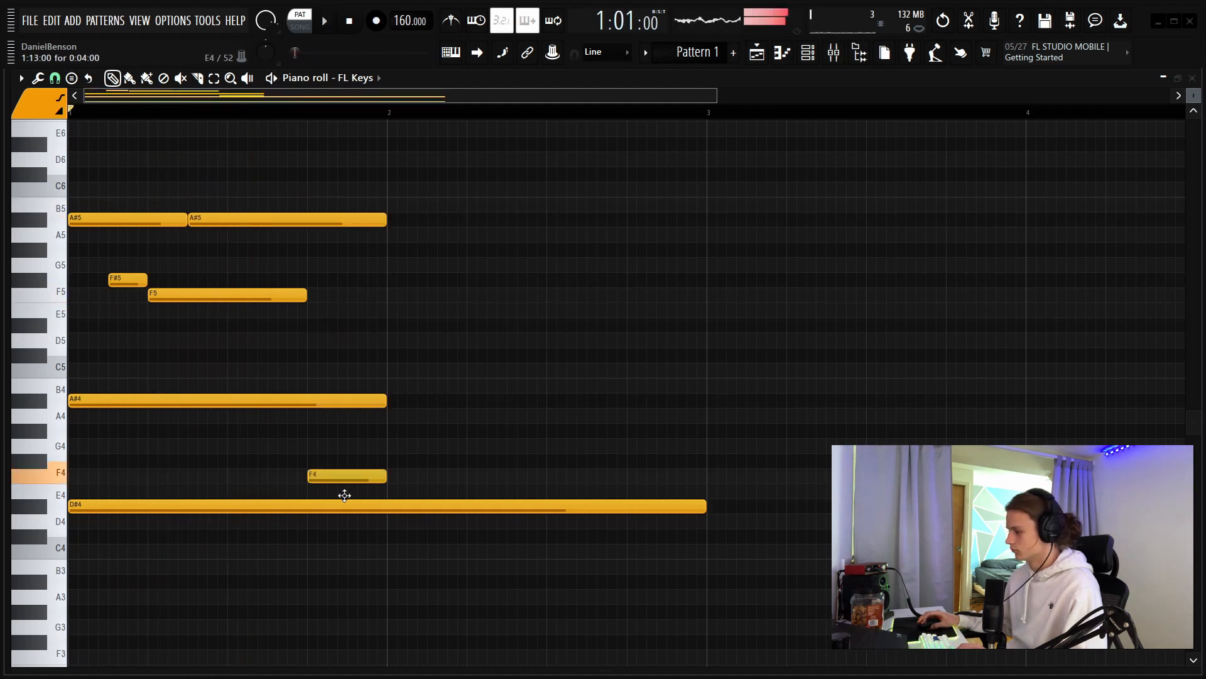
left_click_drag(488, 151, 4, 455)
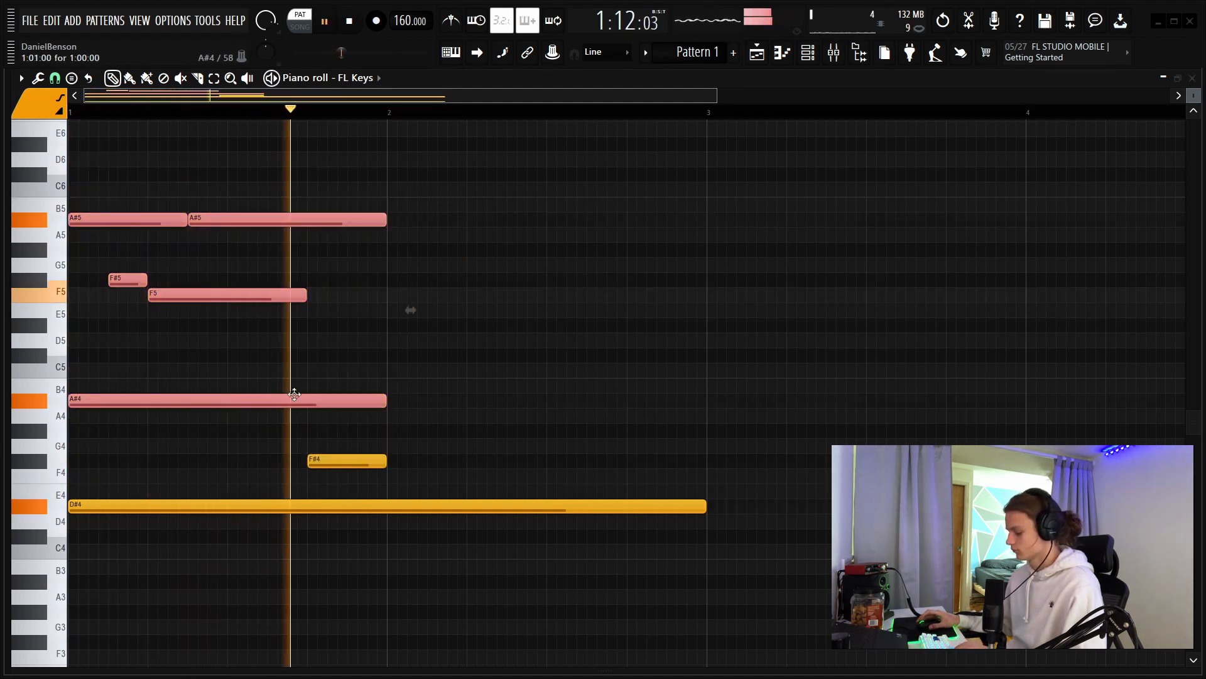
Step: Duplicate bar 1's notes above the long D#4 into bar 2
key("space")
left_click_drag(442, 184, 5, 456)
key("ctrl+b")
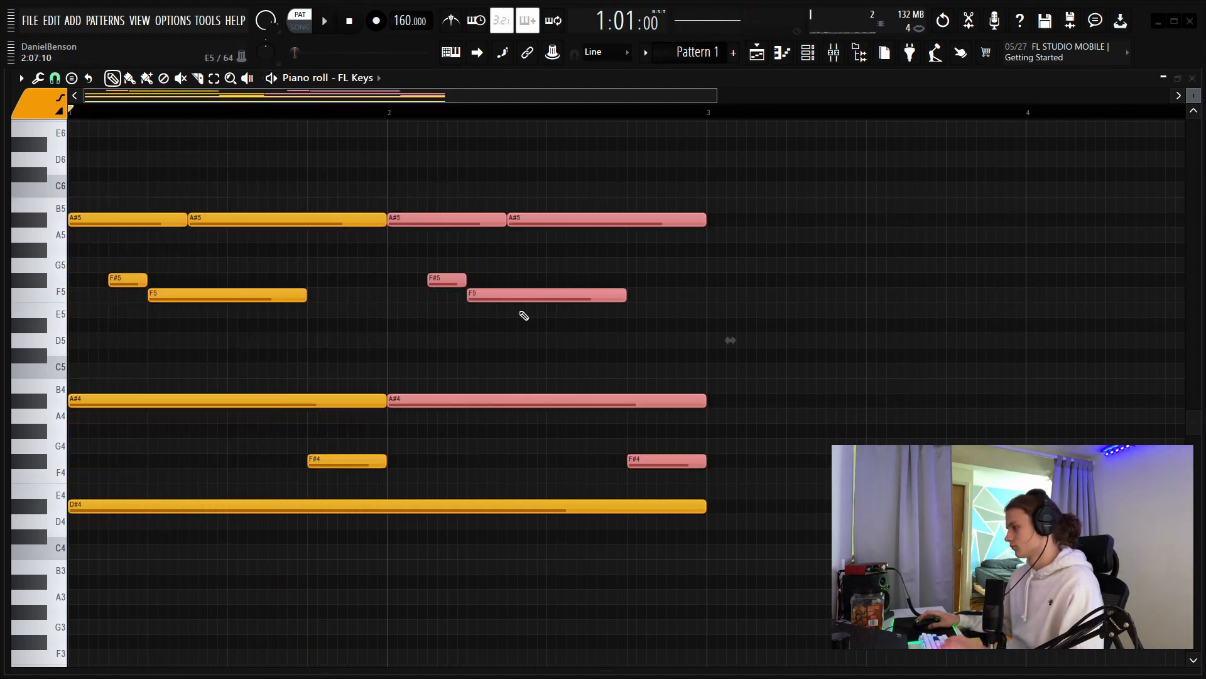
Step: Move bar 2's A#4 to start at step 5 and shorten it to six steps while listening to playback
key("space")
left_click(475, 327)
right_click(477, 329)
left_click(419, 343)
right_click(419, 343)
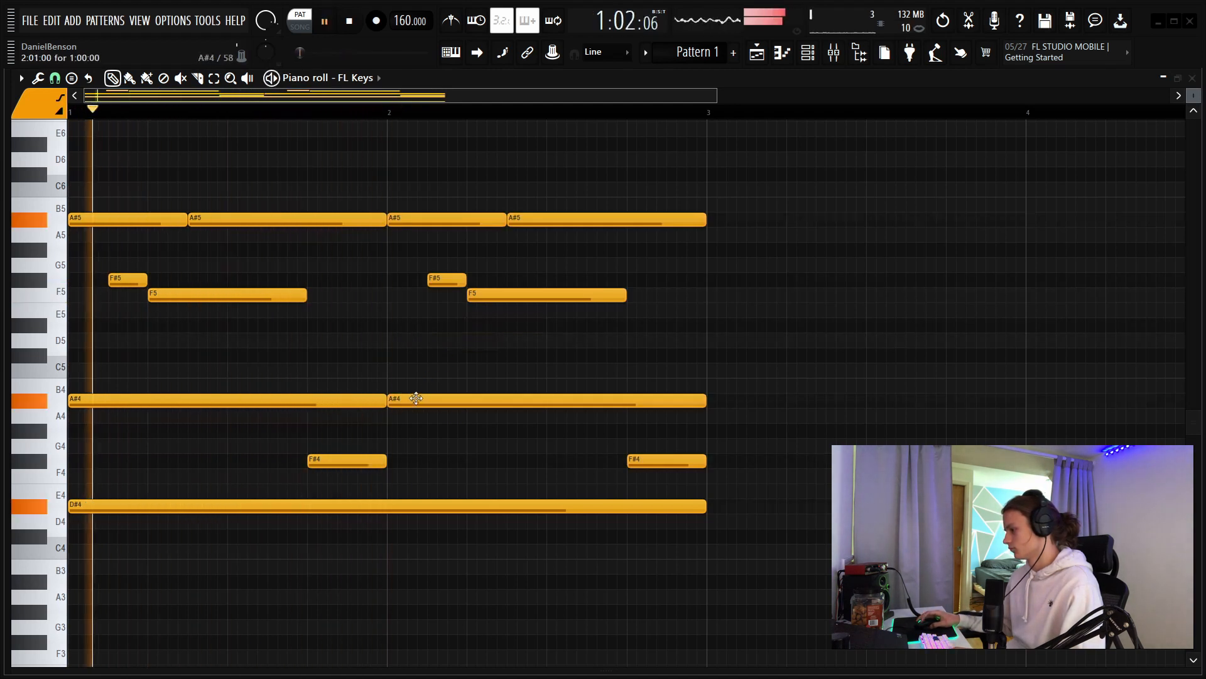
left_click_drag(416, 398, 502, 397)
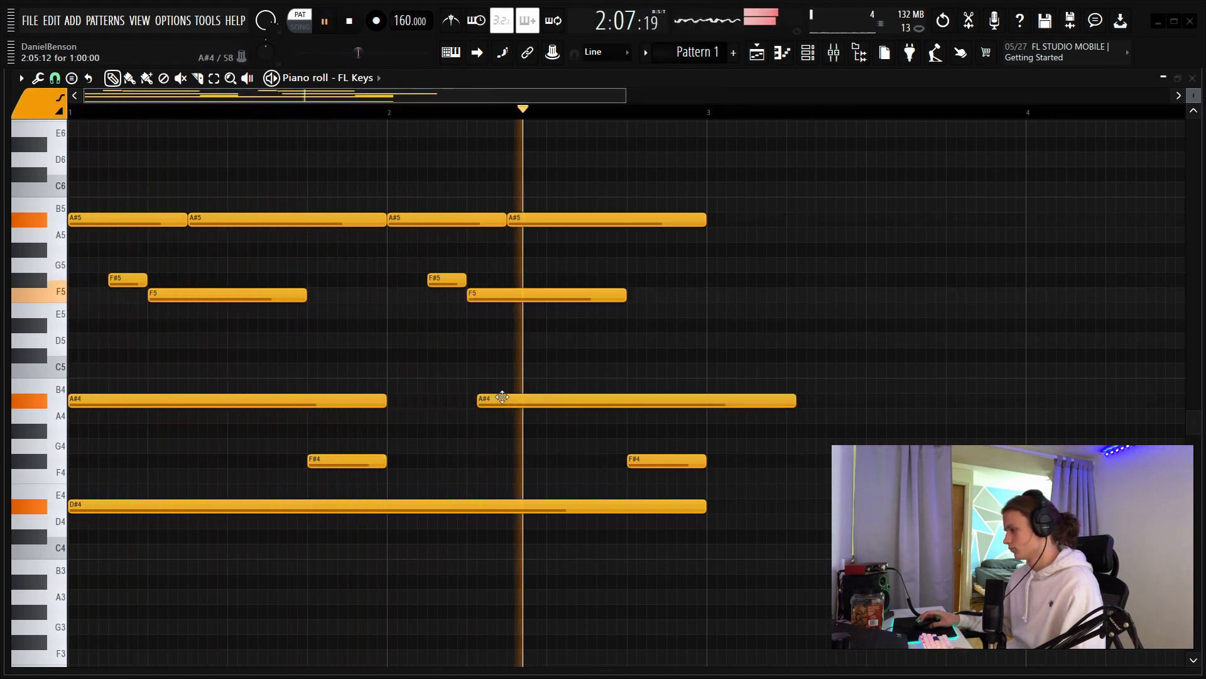
left_click_drag(785, 401, 588, 401)
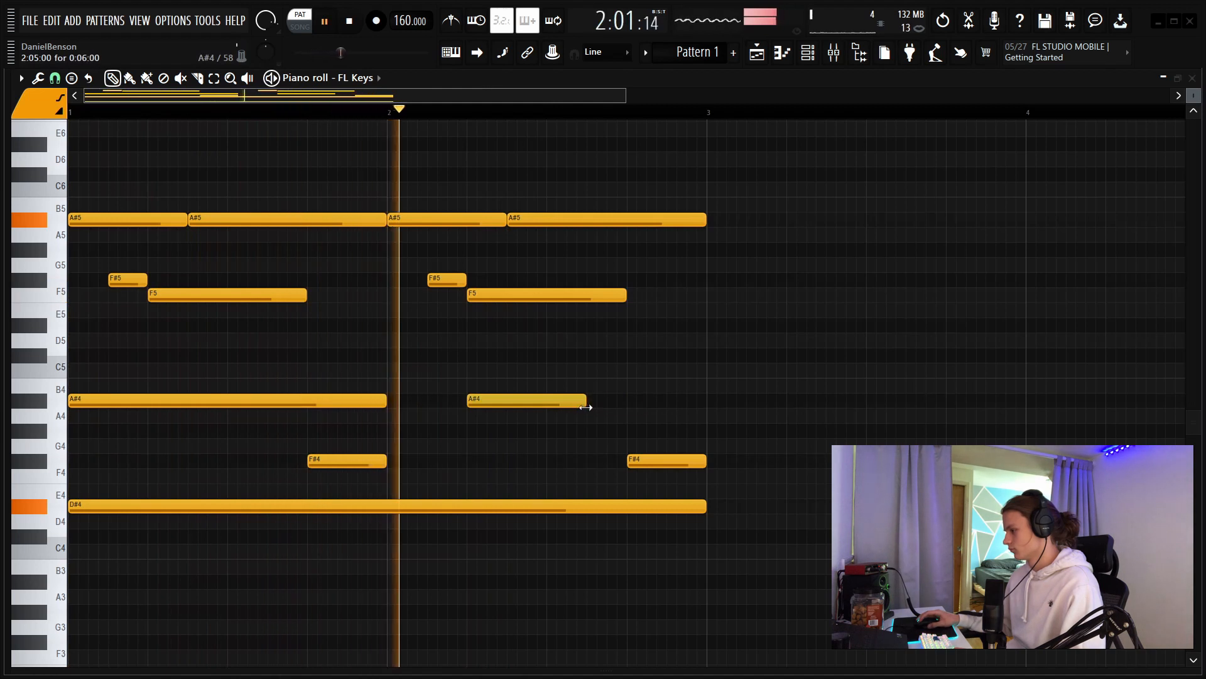
Step: Try a six-step note at step 11 of bar 2, first as B4 and as C#5, and play it back
left_click(596, 384)
key("space")
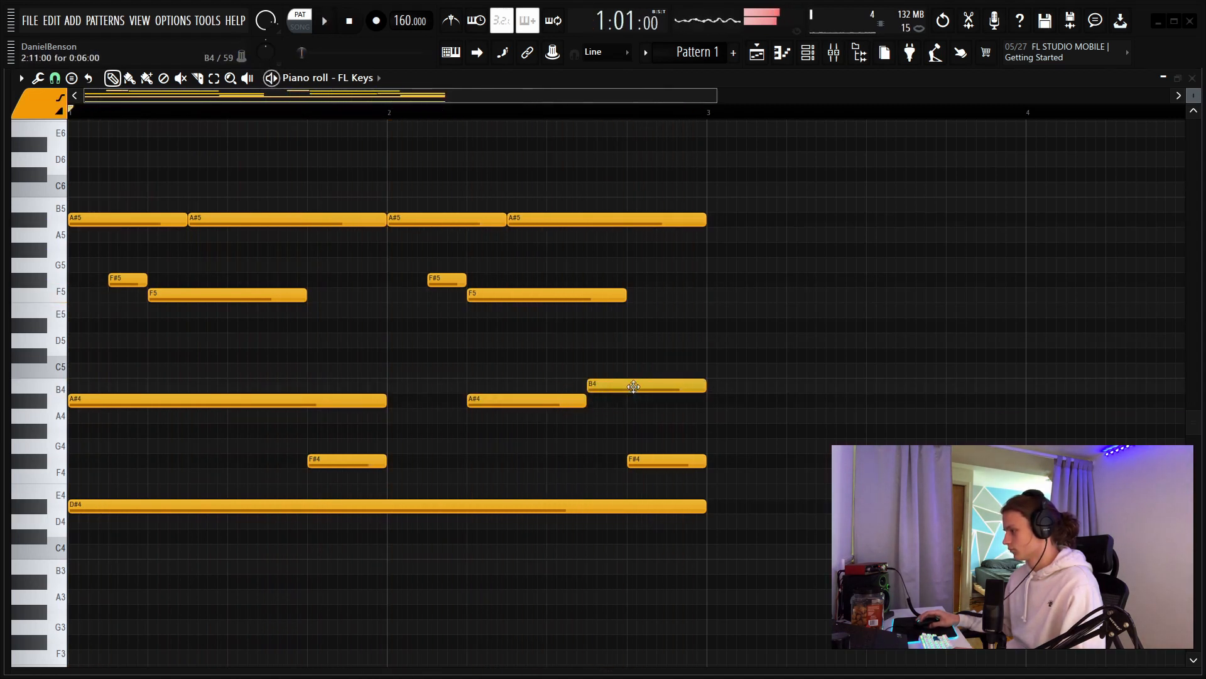
key("space")
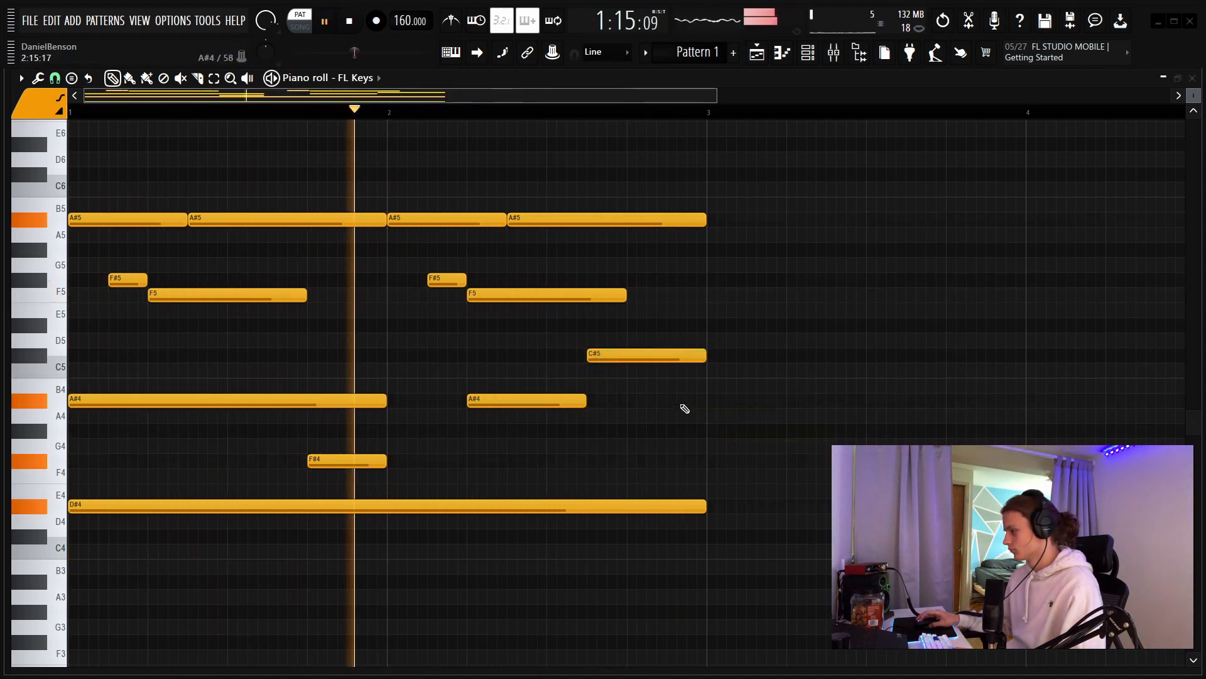
key("space")
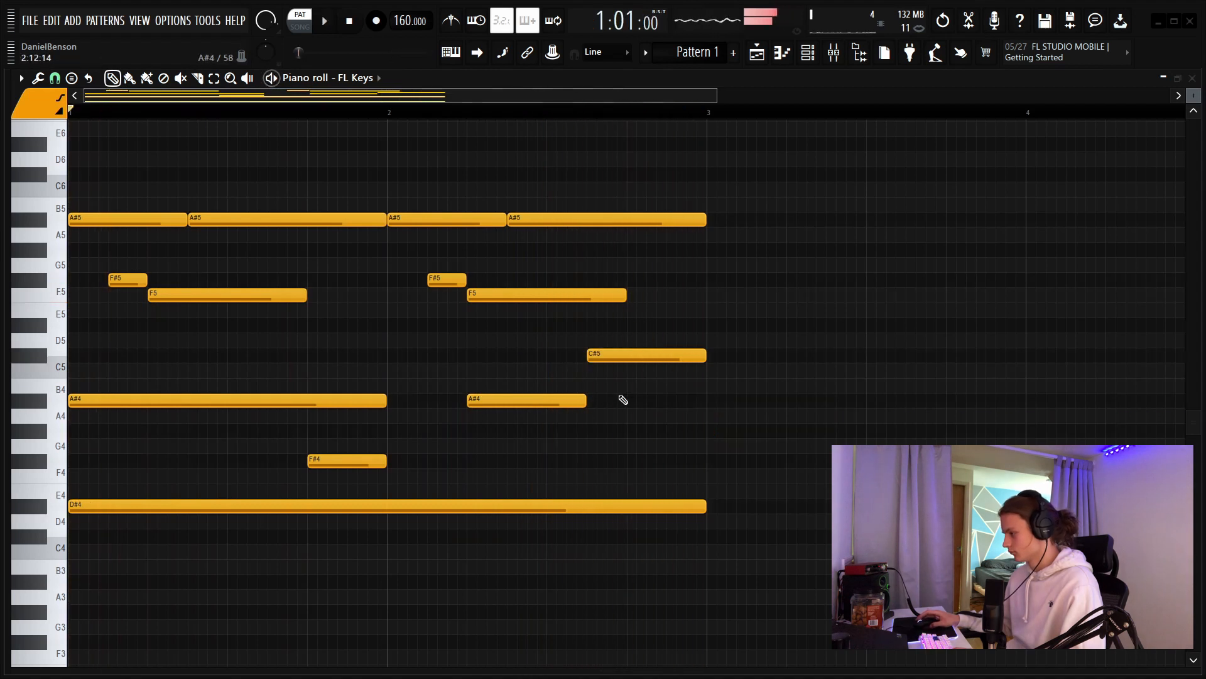
Step: Audition F#4 at step 11 as bar 2's closing note, and settle on F4 starting at step 13
left_click_drag(612, 461, 612, 462)
key("space")
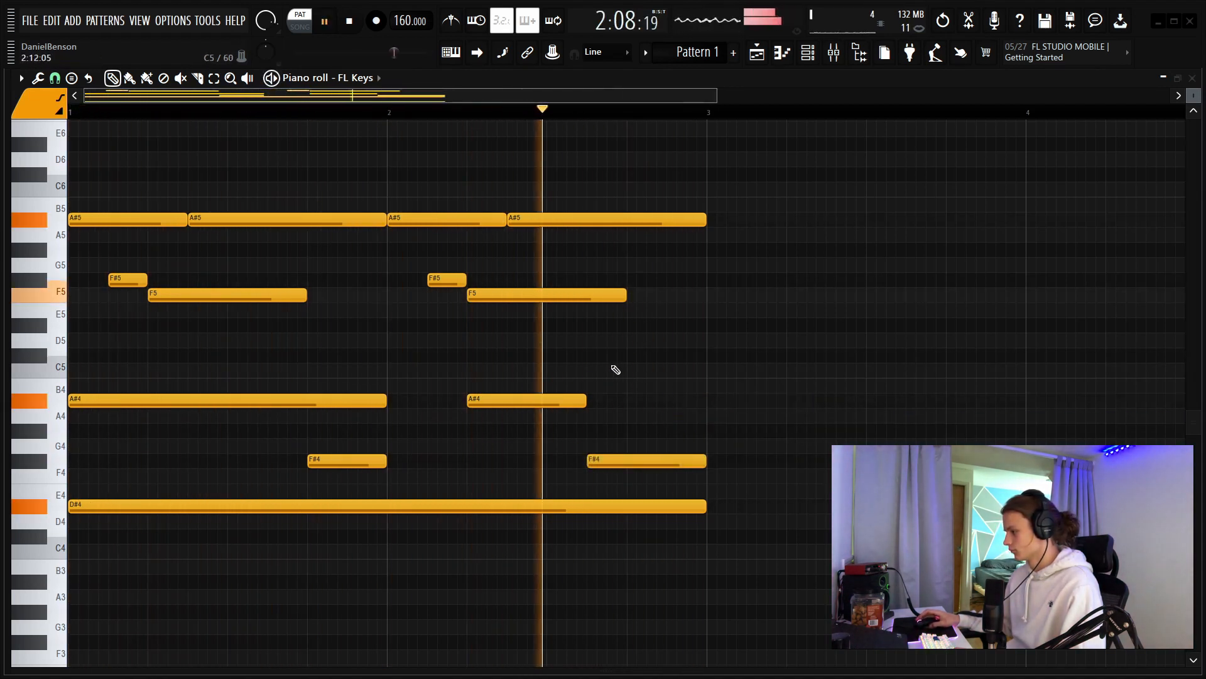
key("space")
left_click_drag(604, 480, 678, 470)
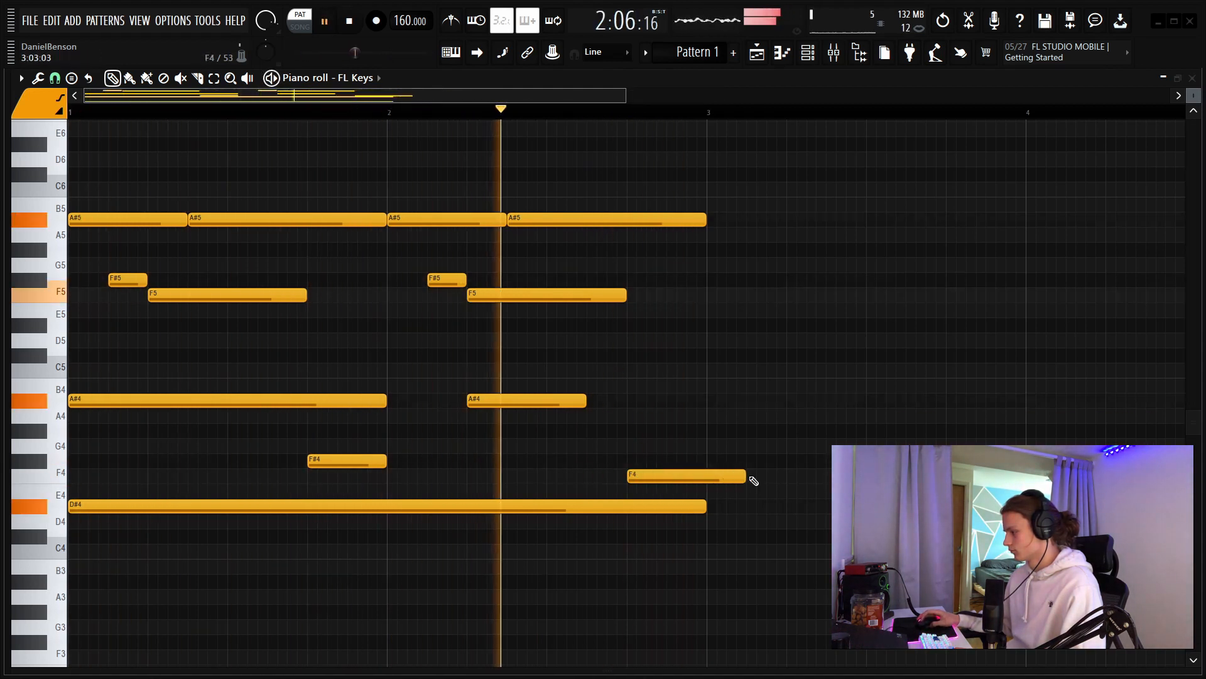
key("space")
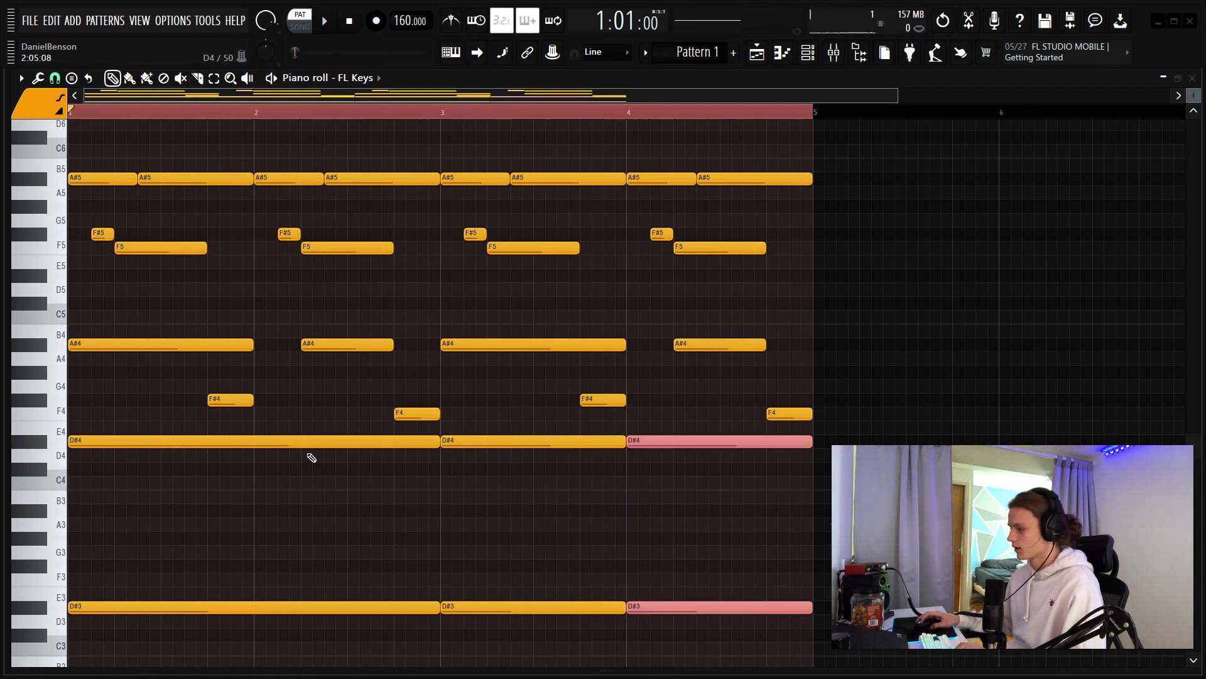
Step: Lower bar 4's D#4 and D#3 notes to C#4 and C#3 and audition that bar
left_click_drag(308, 433, 292, 628)
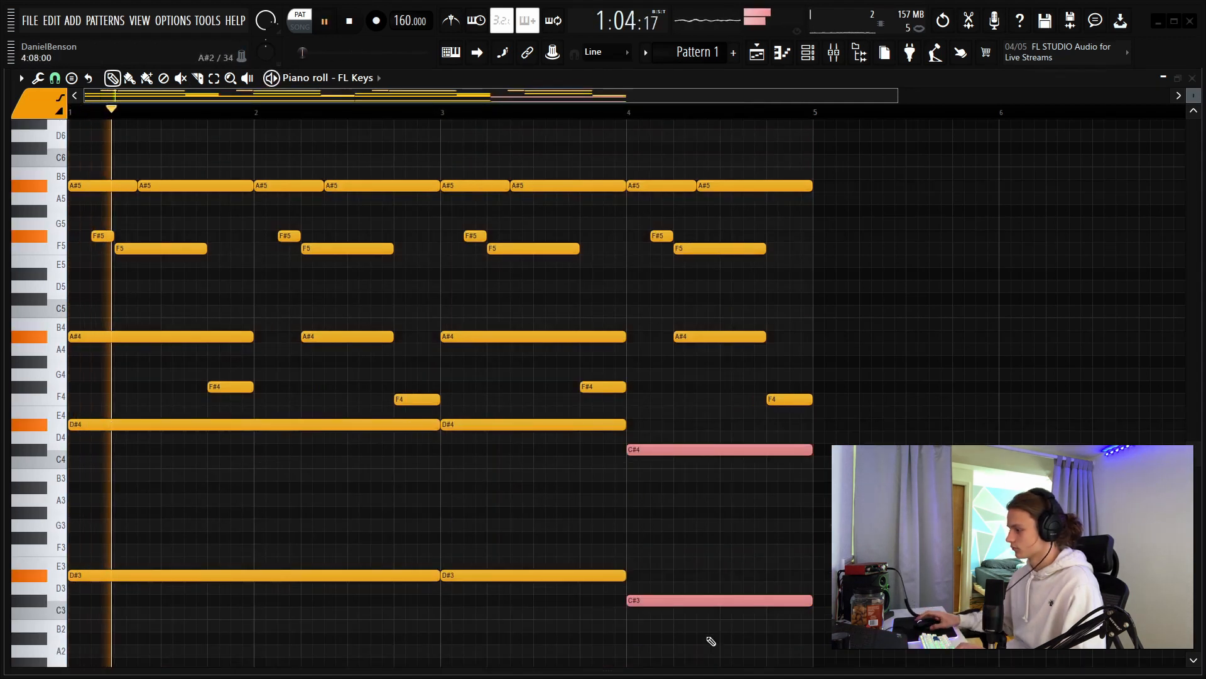
left_click(654, 507)
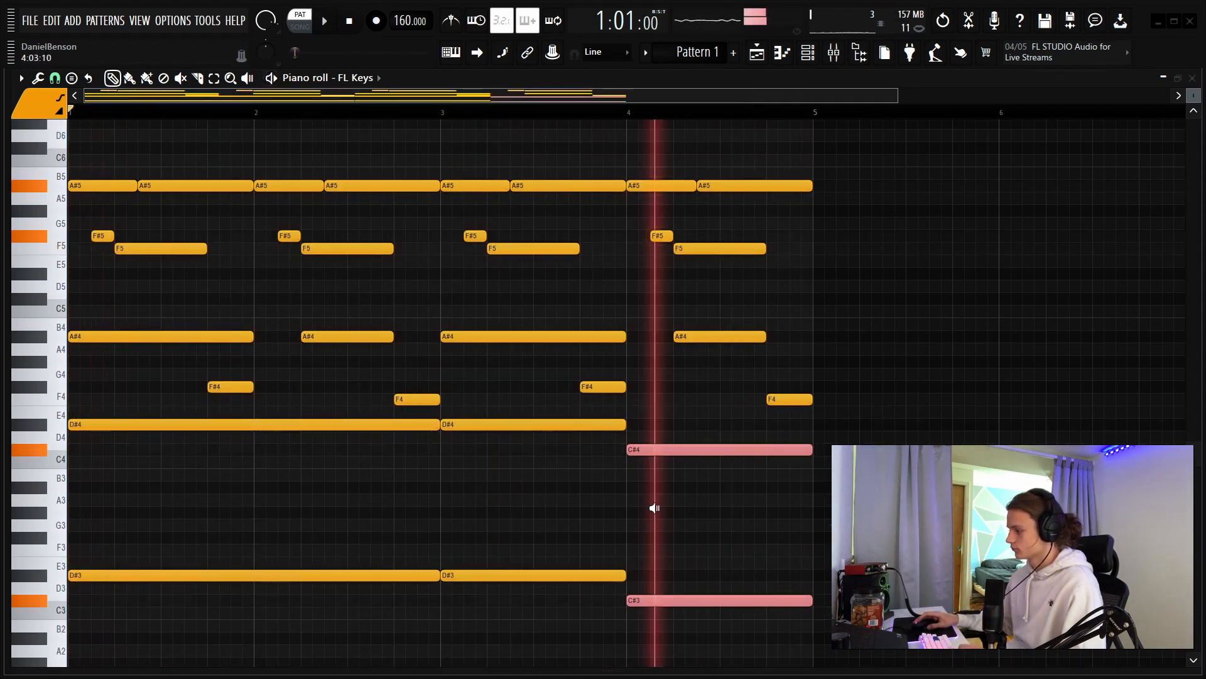
Step: Raise bar 3's D#4 and D#3 notes five semitones to G#4 and G#3 and play the result
left_click_drag(447, 422, 501, 664)
key("shift+Up")
key("shift+Up")
key("shift+Up")
key("shift+Up")
key("shift+Up")
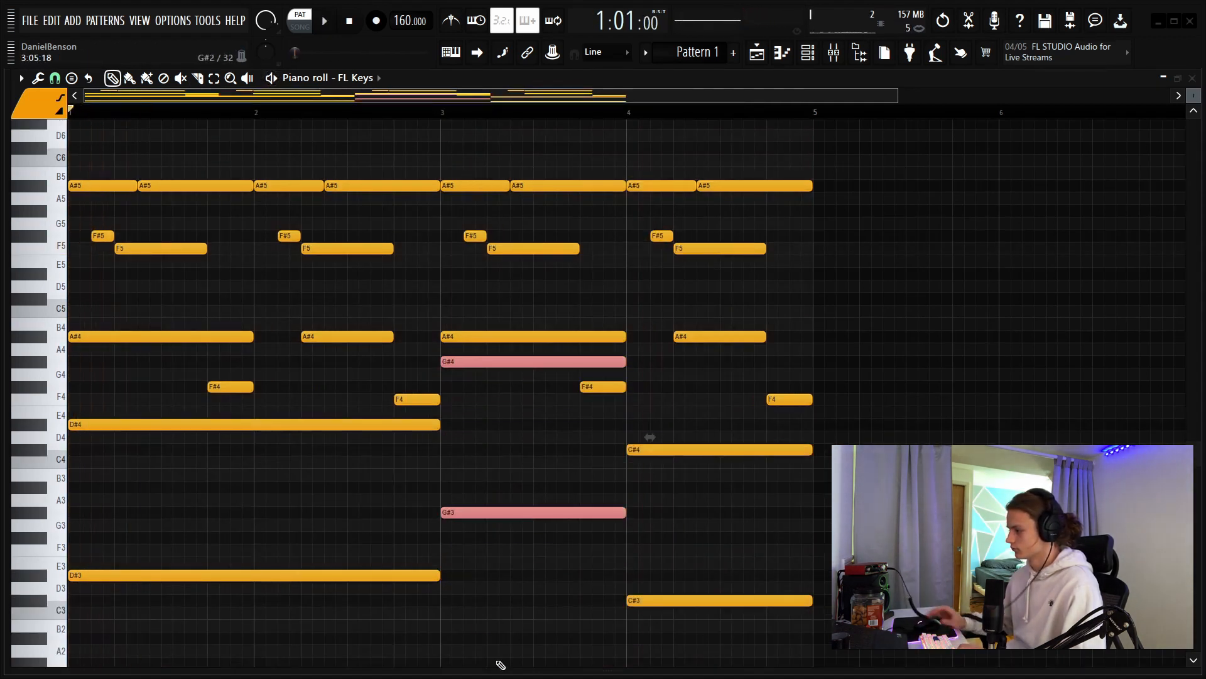
right_click(493, 659, "alt")
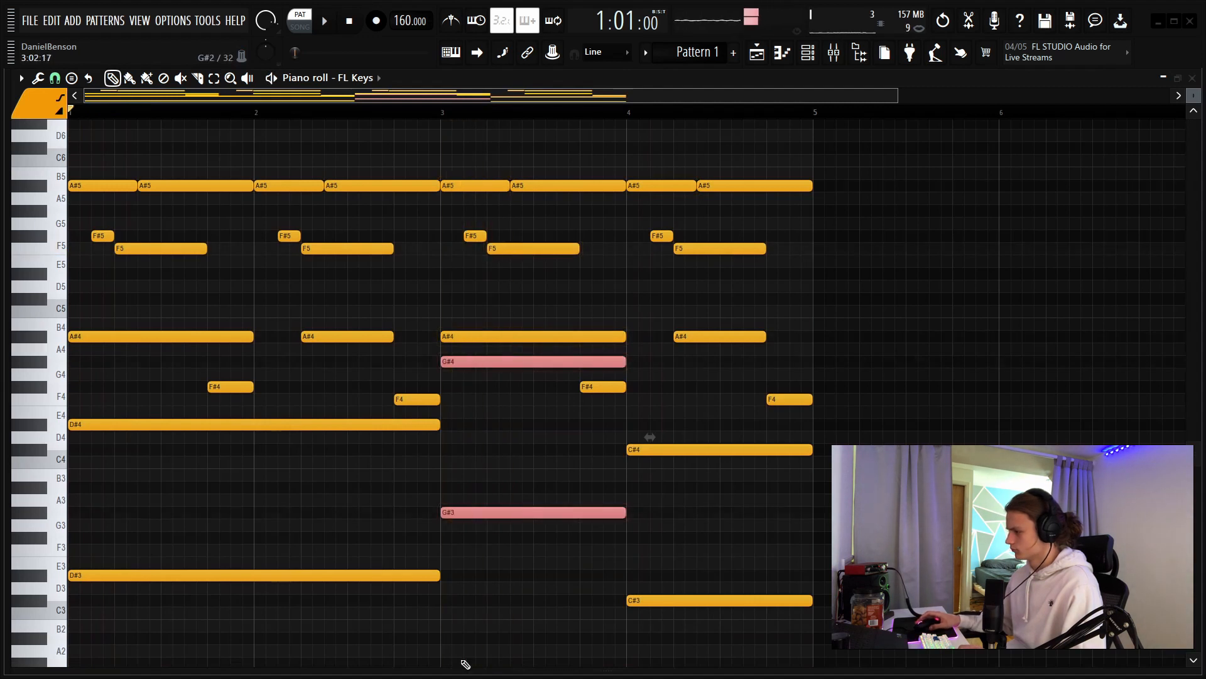
key("space")
Step: Move bar 3's one-bar A#4 note up to D#5 and check it against the F#4 during playback
left_click(531, 433)
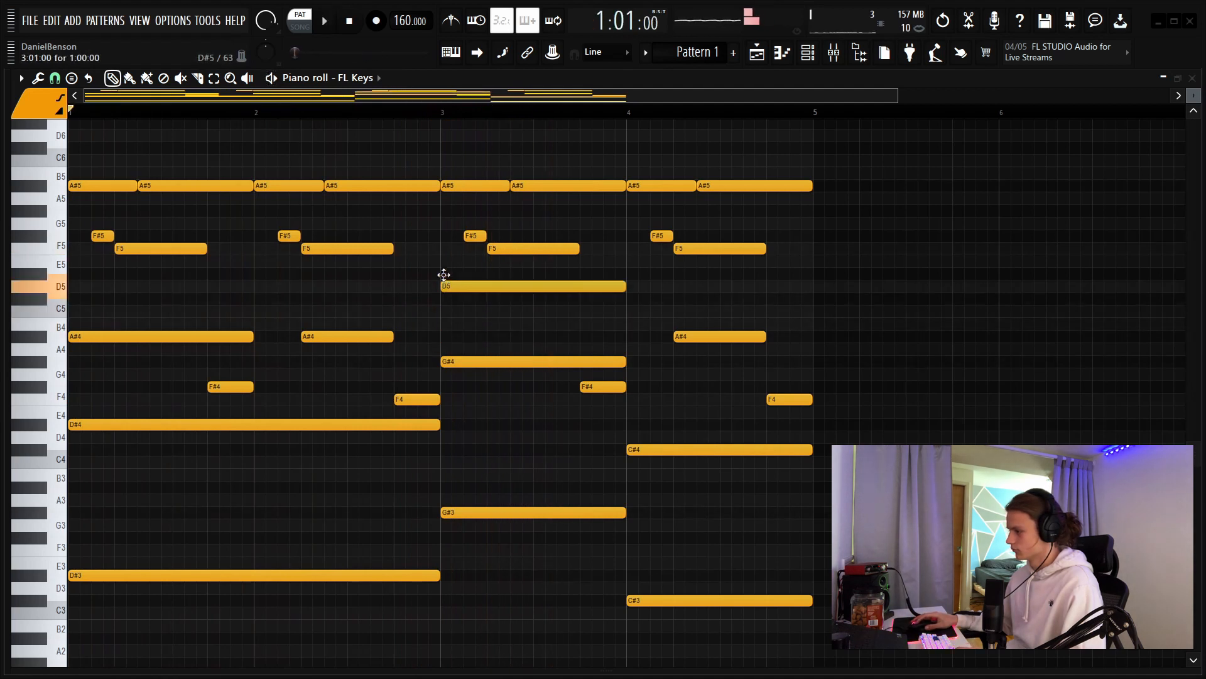
key("space")
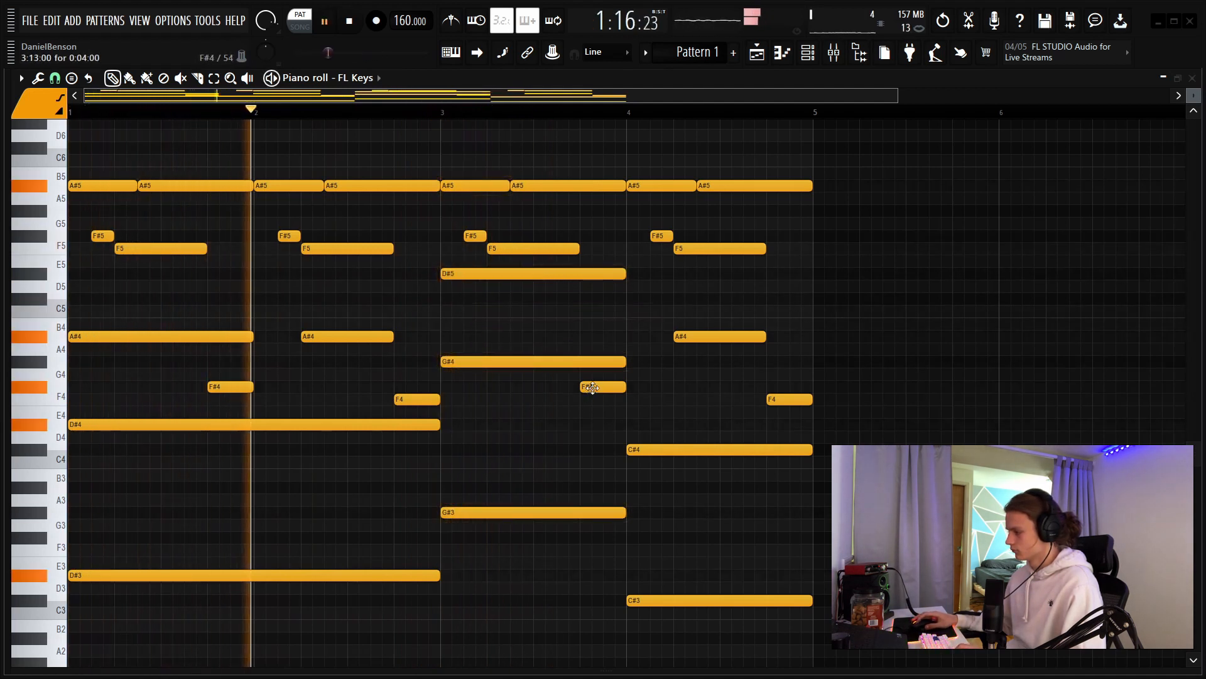
left_click_drag(593, 400, 593, 388)
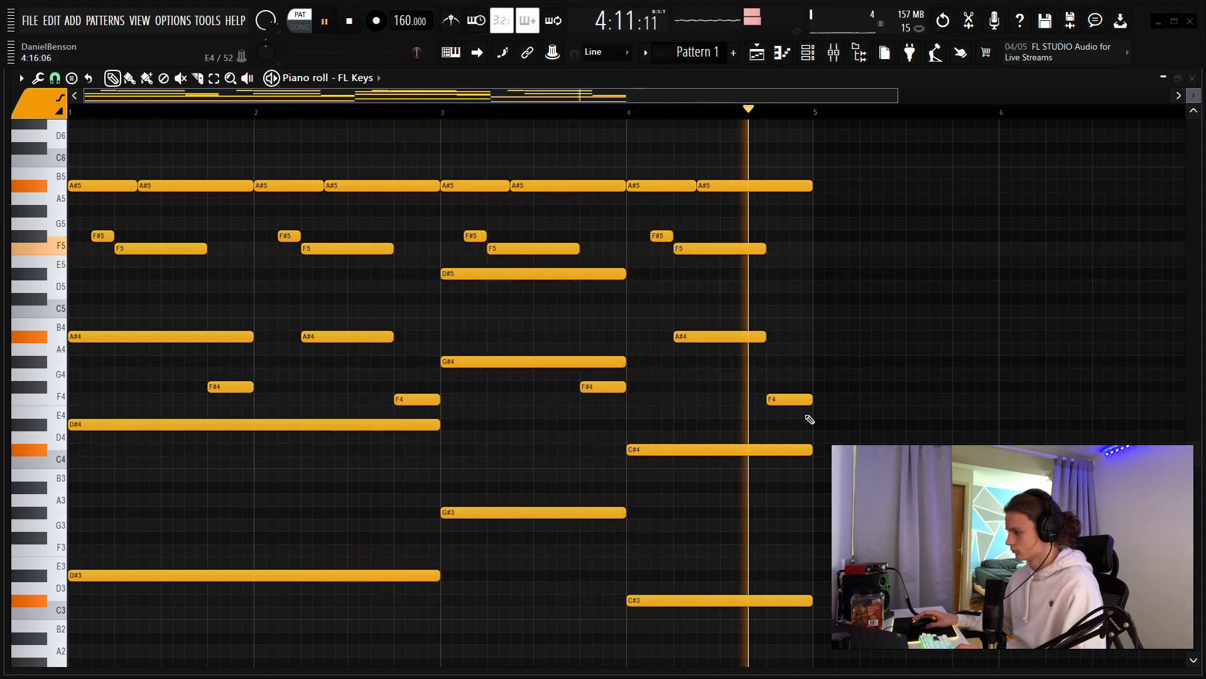
Step: Duplicate the entire four-bar pattern into bars 5 to 8 and clear the note selection
key("ctrl+a")
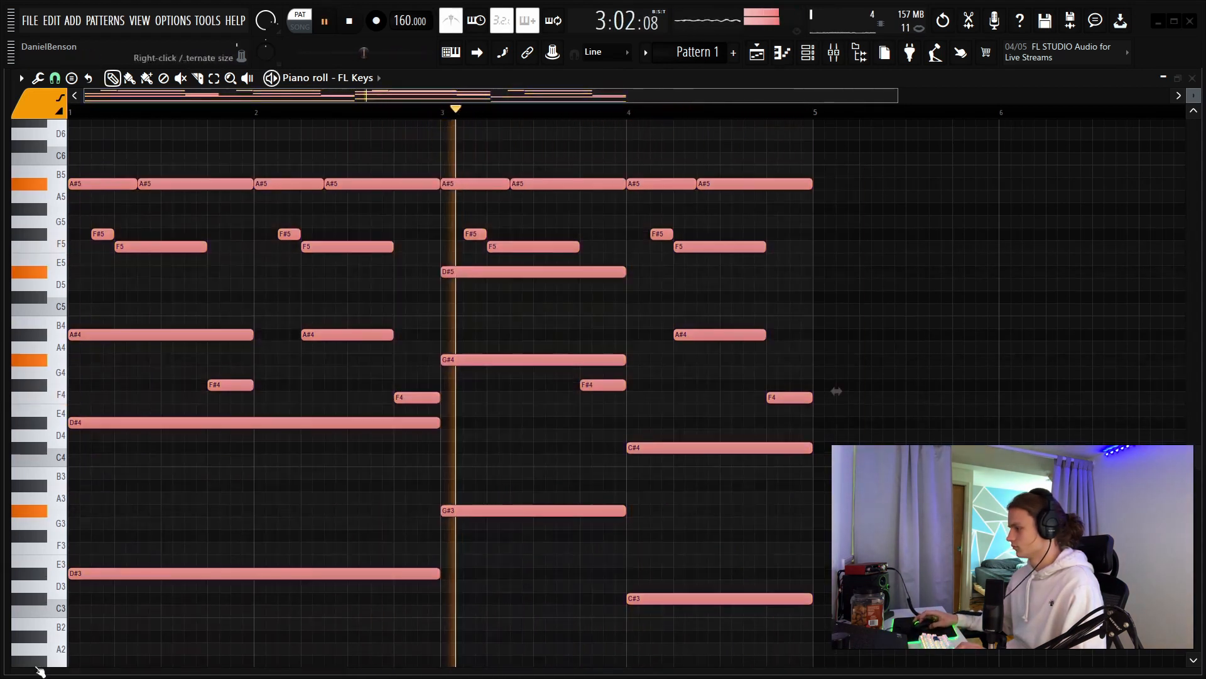
key("ctrl+b")
scroll(768, 354, "right", 3)
left_click(494, 490, "ctrl")
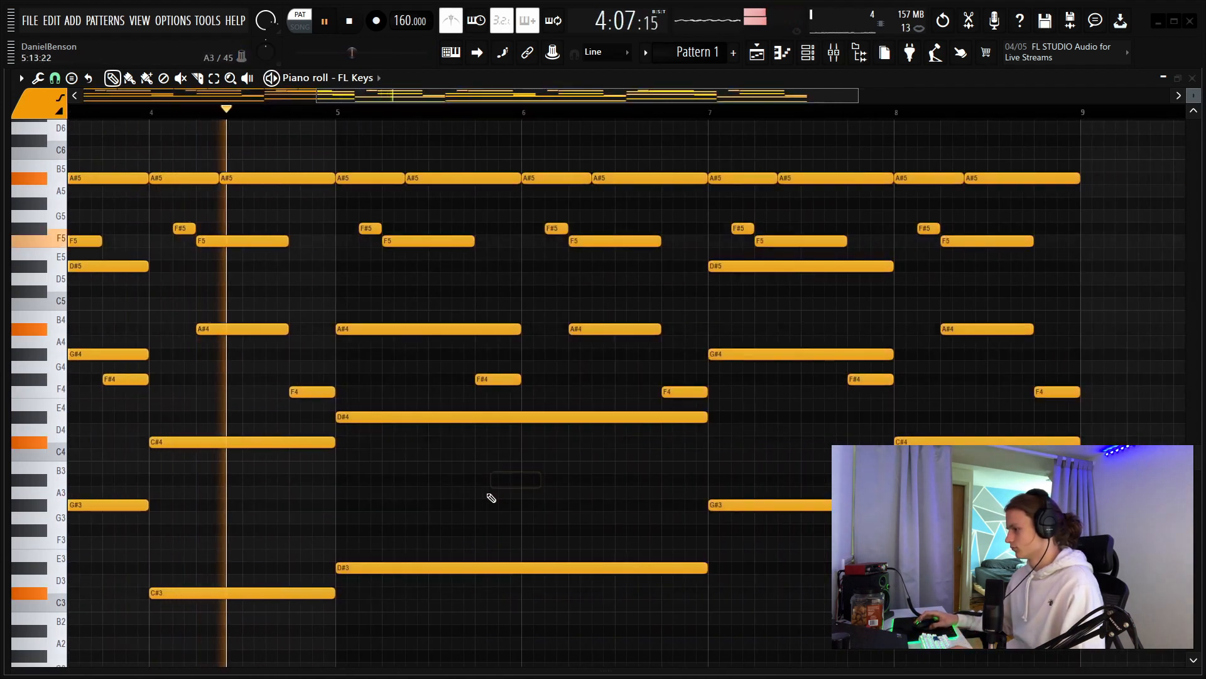
Step: Stop playback and try raising the A#5 notes in bars 5 to 8 by one semitone
key("space")
scroll(523, 420, "up", 3)
left_click_drag(1115, 249, 382, 308)
key("shift+Up")
key("shift+Down")
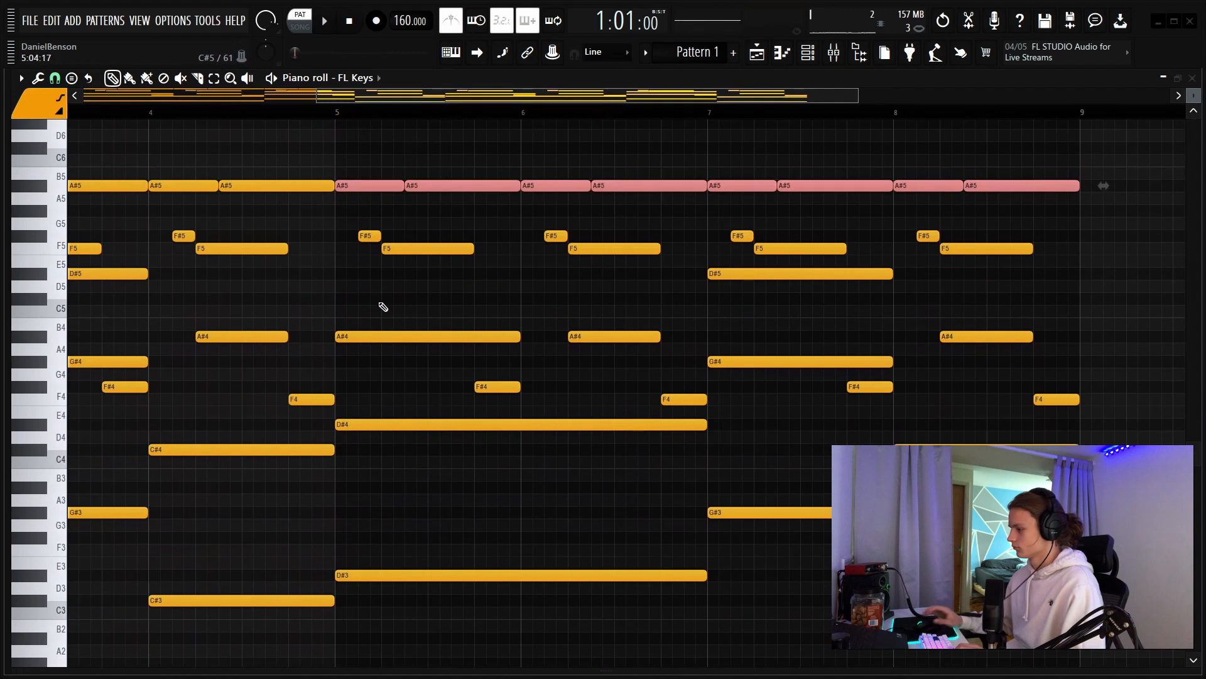
scroll(345, 118, "down", 3)
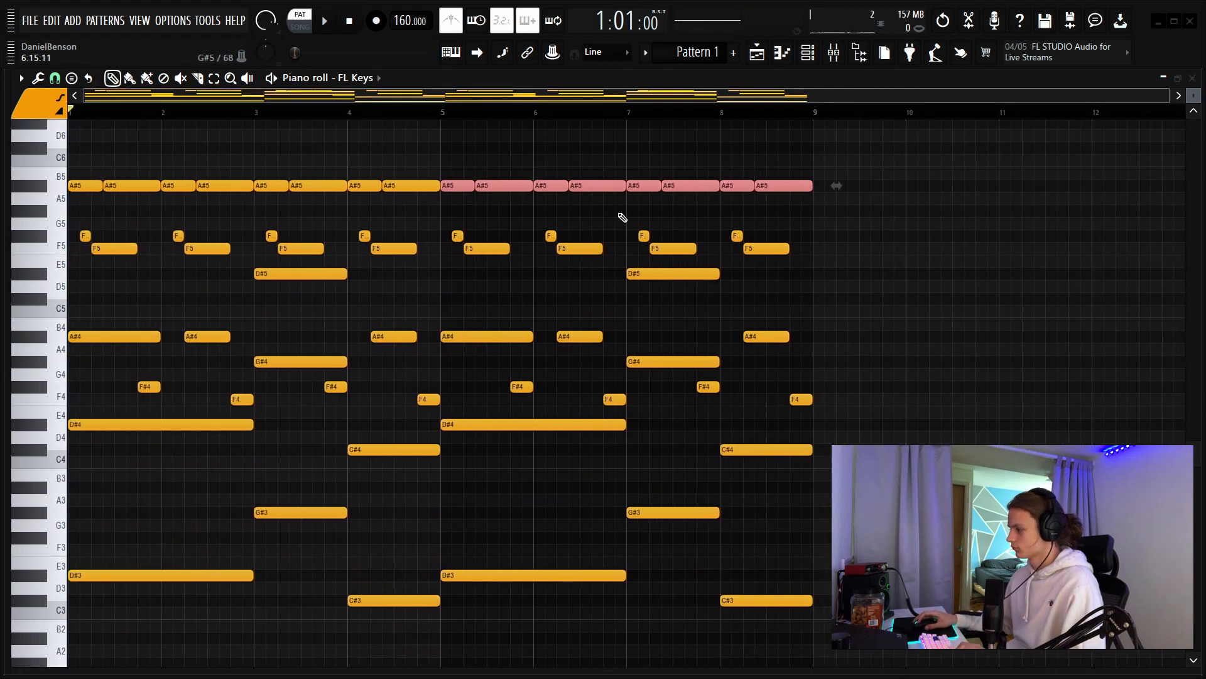
Step: Raise all the notes in bars 5 and 6 by five semitones
left_click_drag(622, 177, 453, 613)
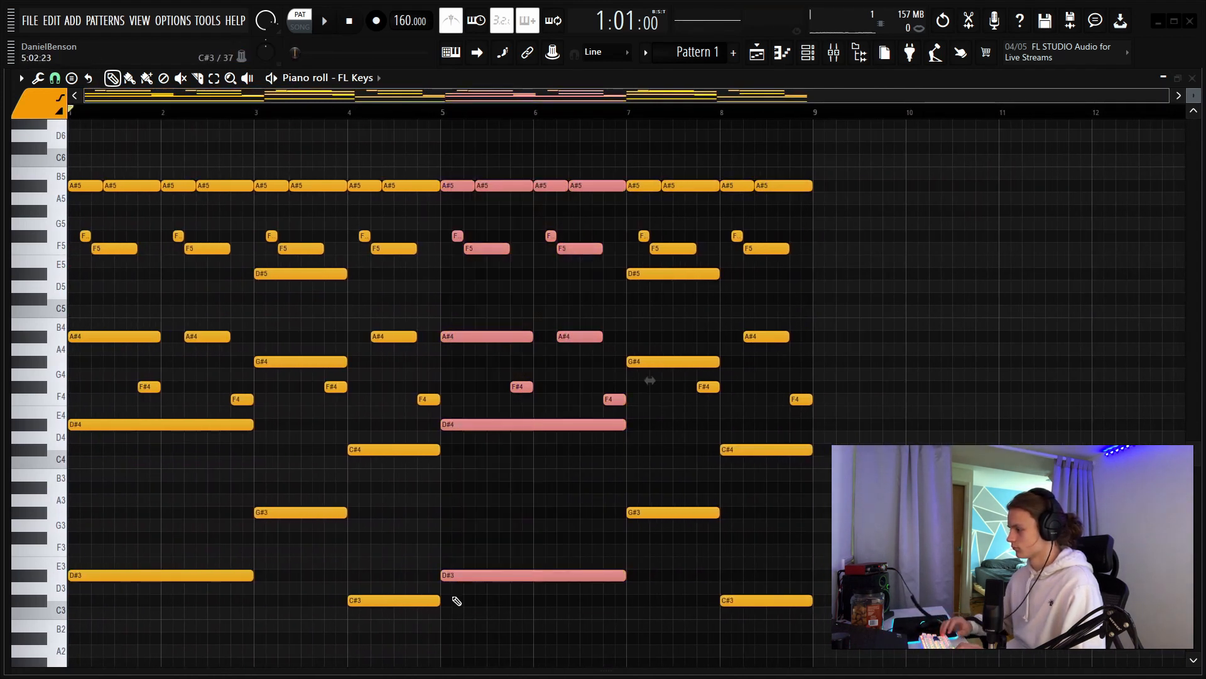
key("shift+Up")
key("shift+Up")
key("shift+Up")
key("shift+Up")
key("shift+Up")
Step: Lower bar 7's notes, apart from its F#4, by five semitones and play the pattern
left_click_drag(686, 221, 647, 567)
key("shift+Down")
key("shift+Down")
key("shift+Down")
key("shift+Down")
key("shift+Down")
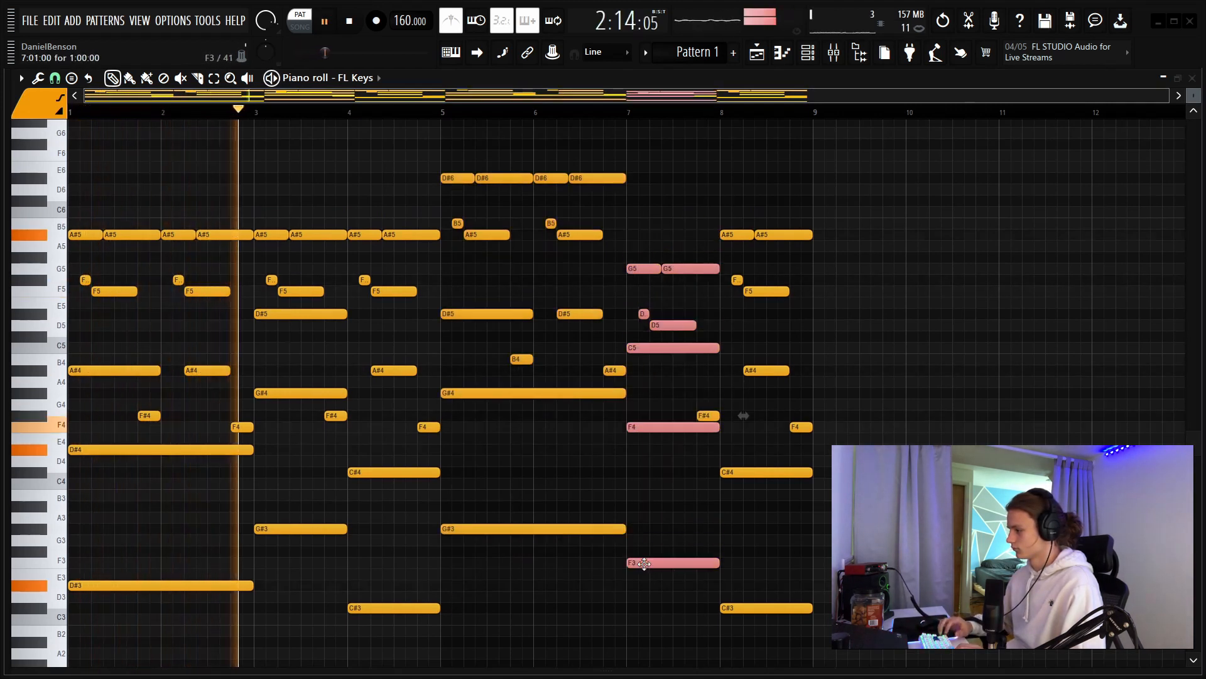
left_click(670, 551, "ctrl")
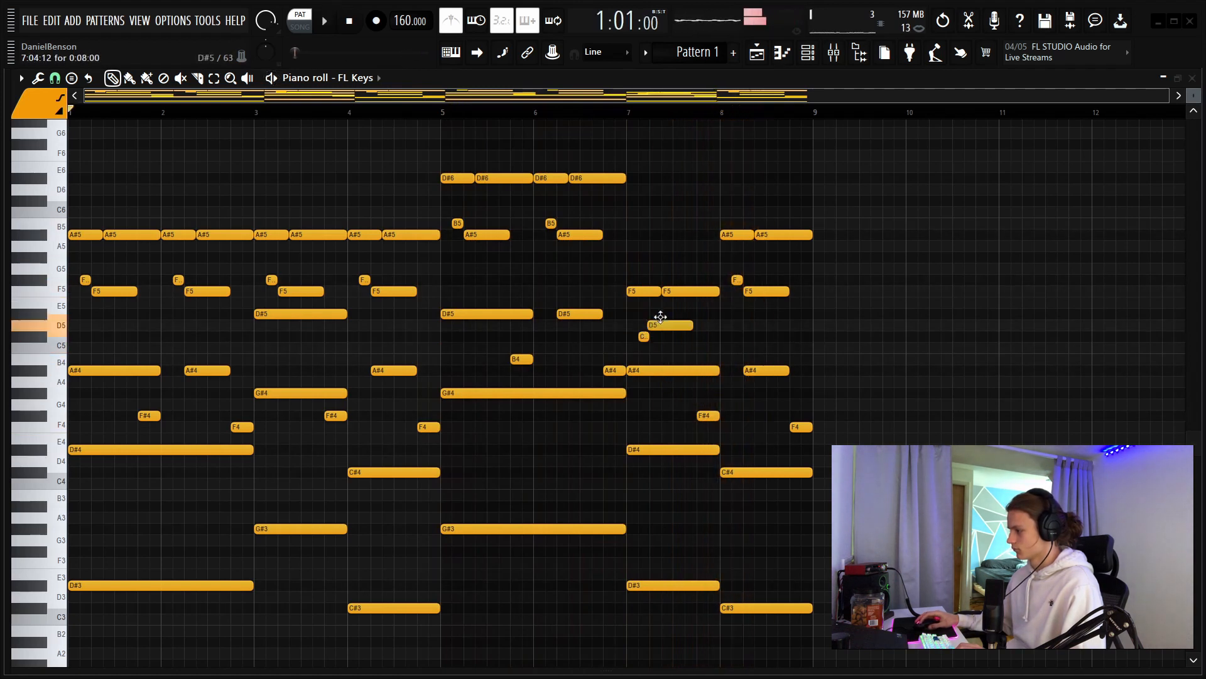
key("space")
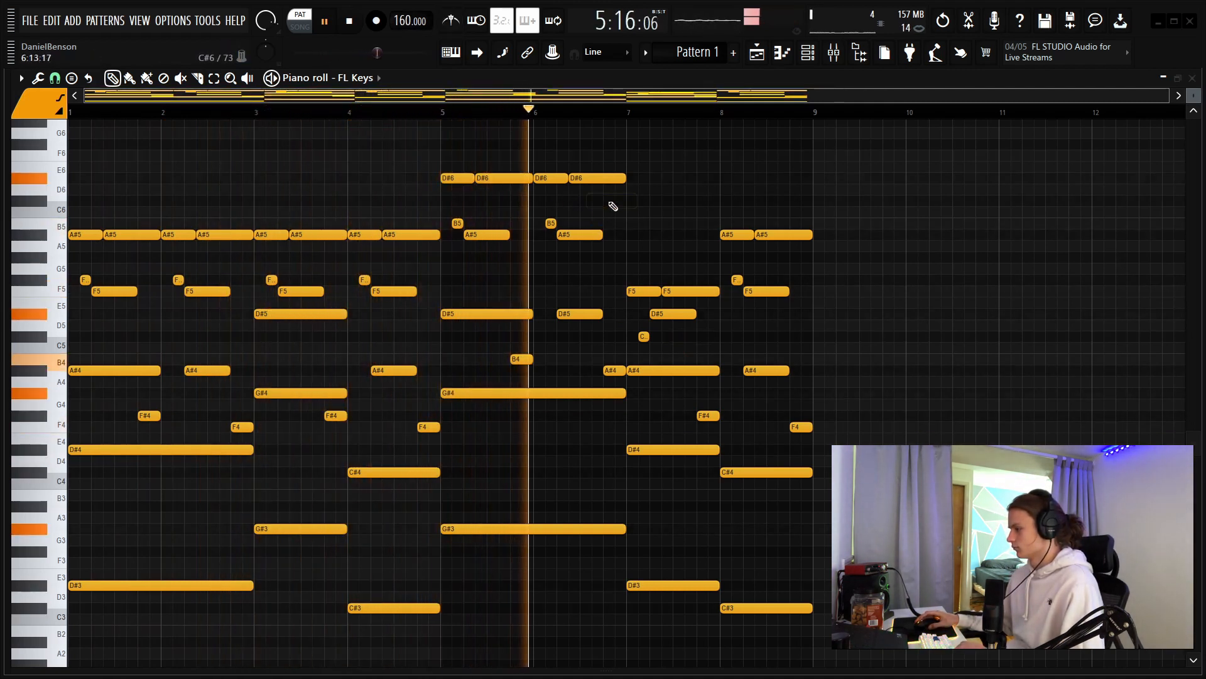
Step: Lower the four D#6 notes across bars 5 and 6 to B5 and check them with playback
left_click_drag(644, 152, 458, 184)
key("shift+Down")
key("shift+Down")
key("shift+Down")
key("shift+Down")
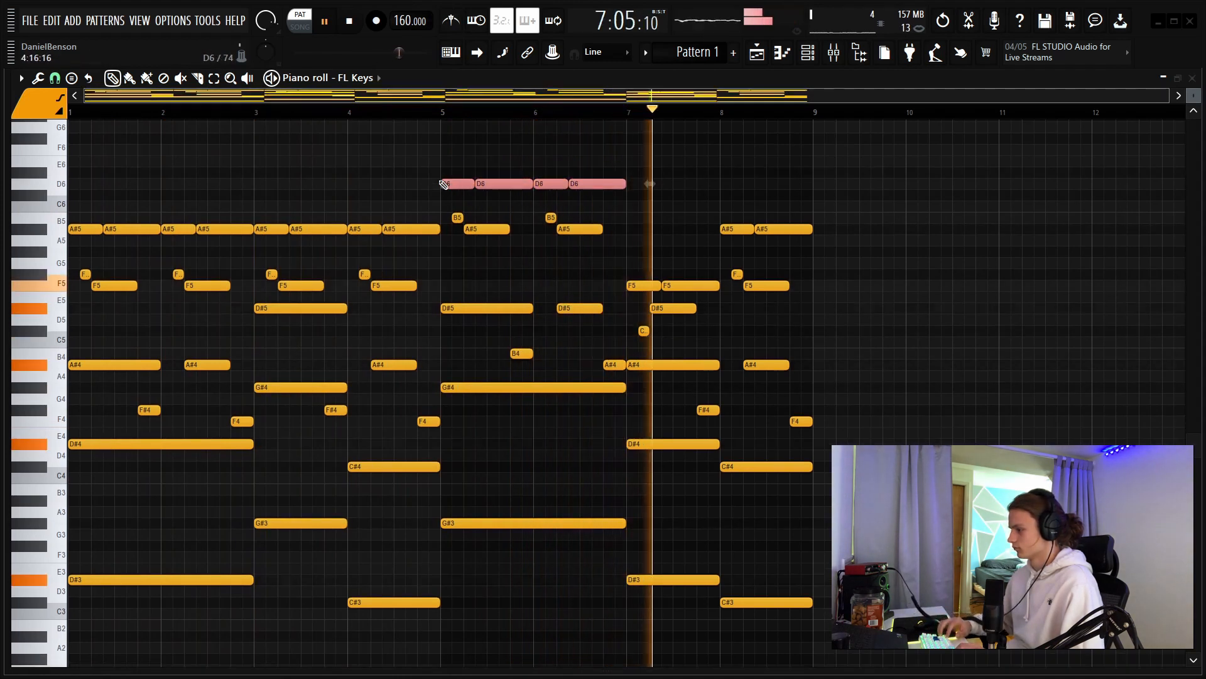
key("shift+Down")
key("shift+Down")
key("shift+Down")
key("space")
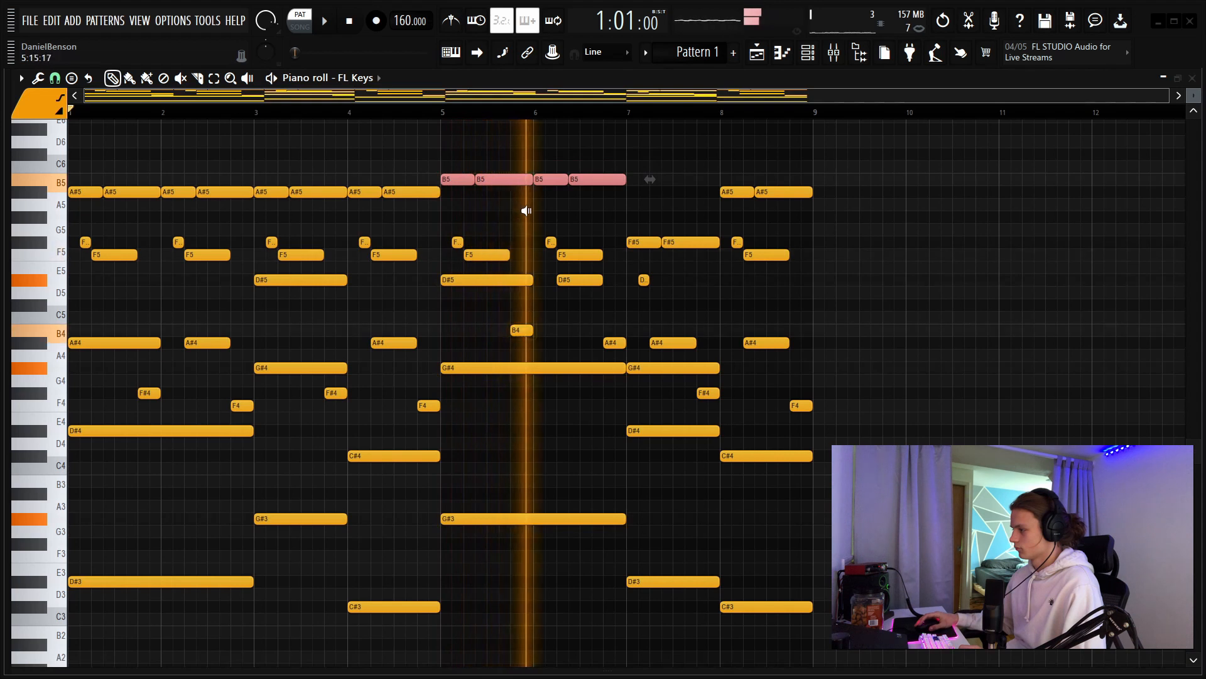
Step: Play from bar 5 and shorten bar 6's F5 note so it ends where the D#5 note begins
left_click(542, 210)
left_click(443, 112)
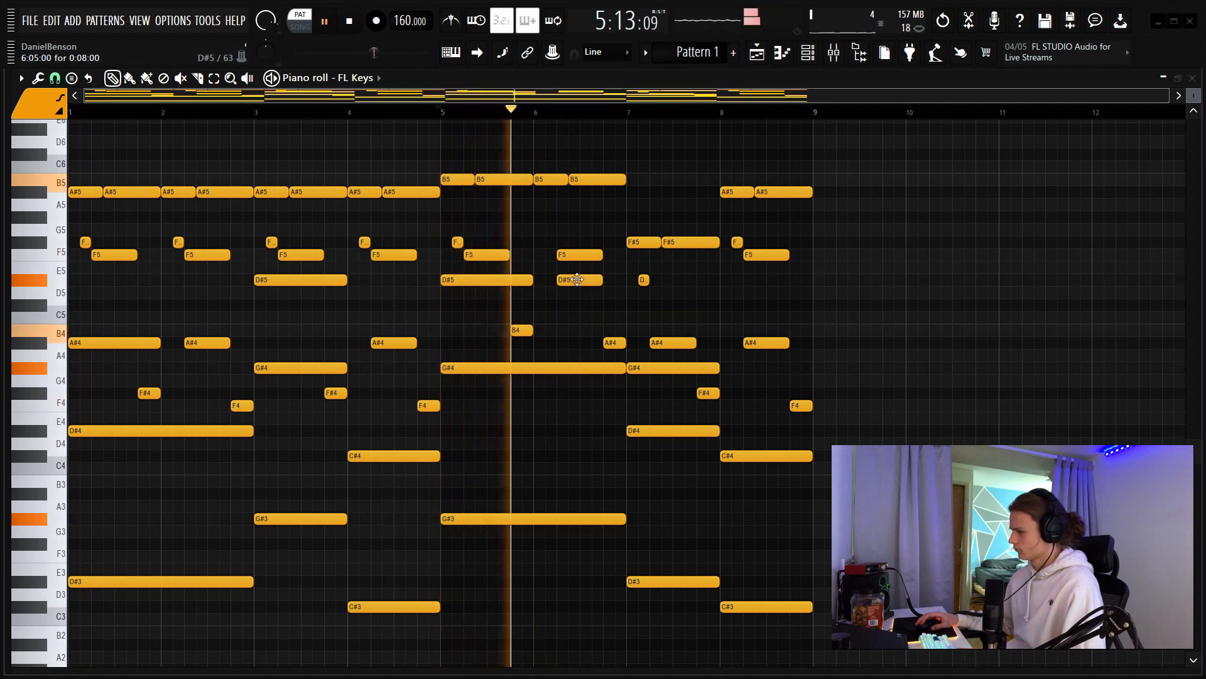
key("space")
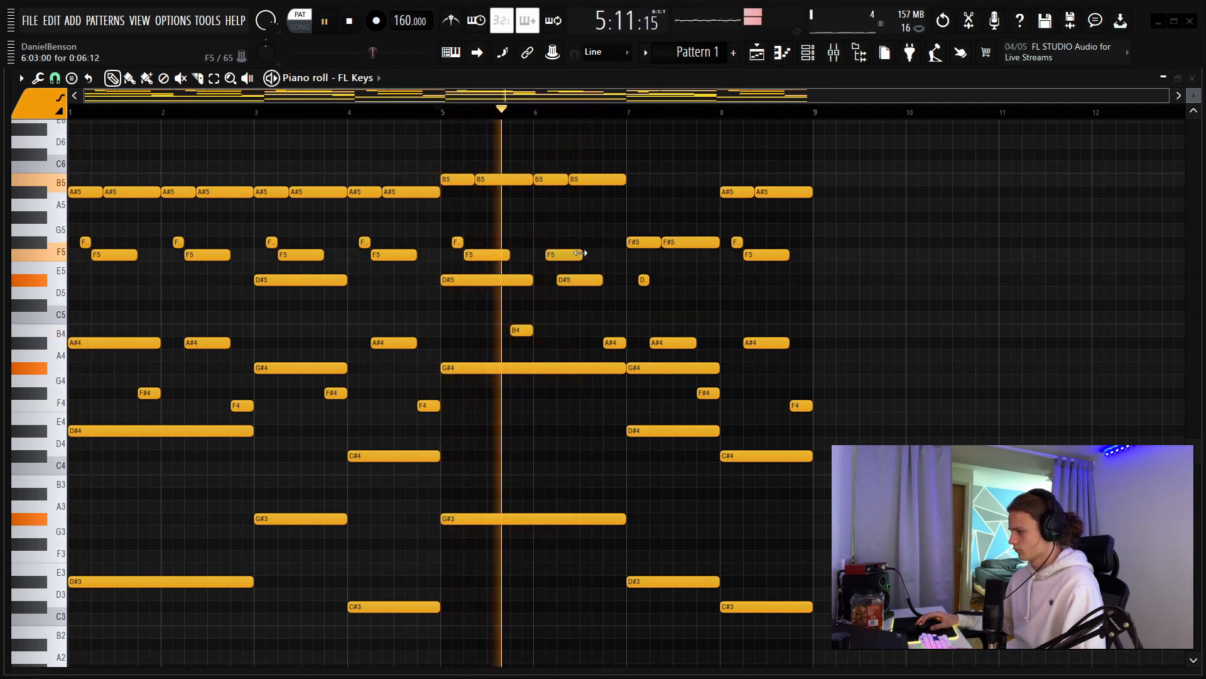
left_click_drag(589, 256, 558, 256)
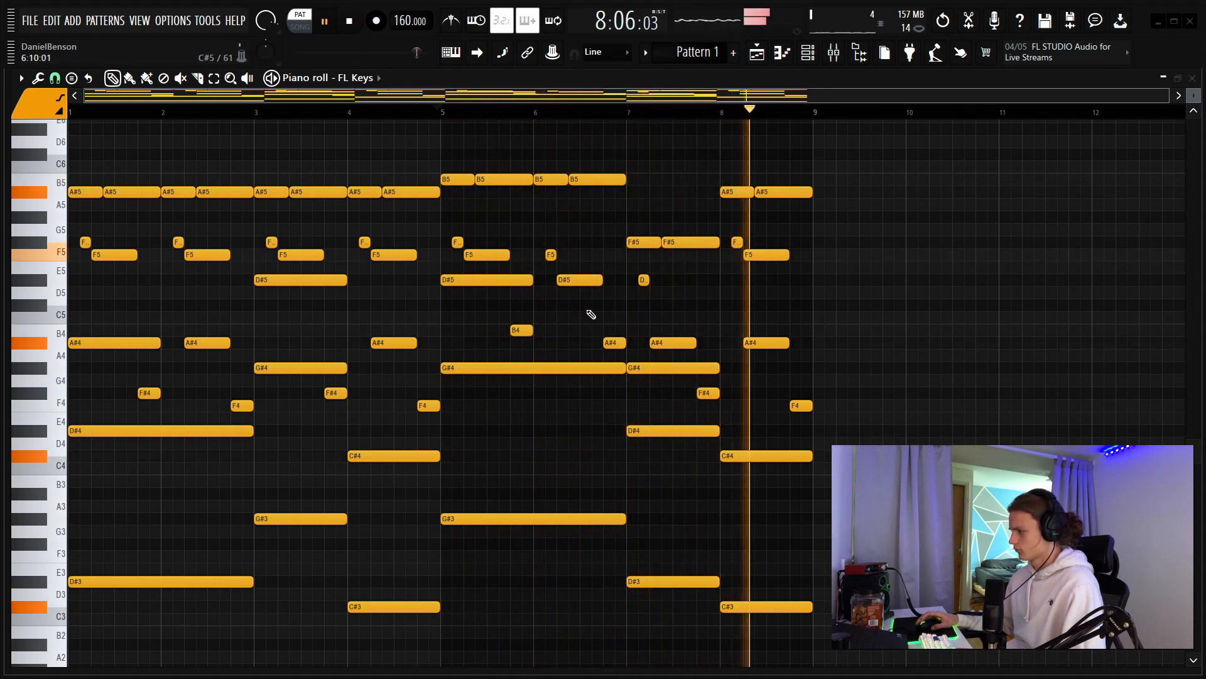
key("space")
scroll(372, 308, "up", 3)
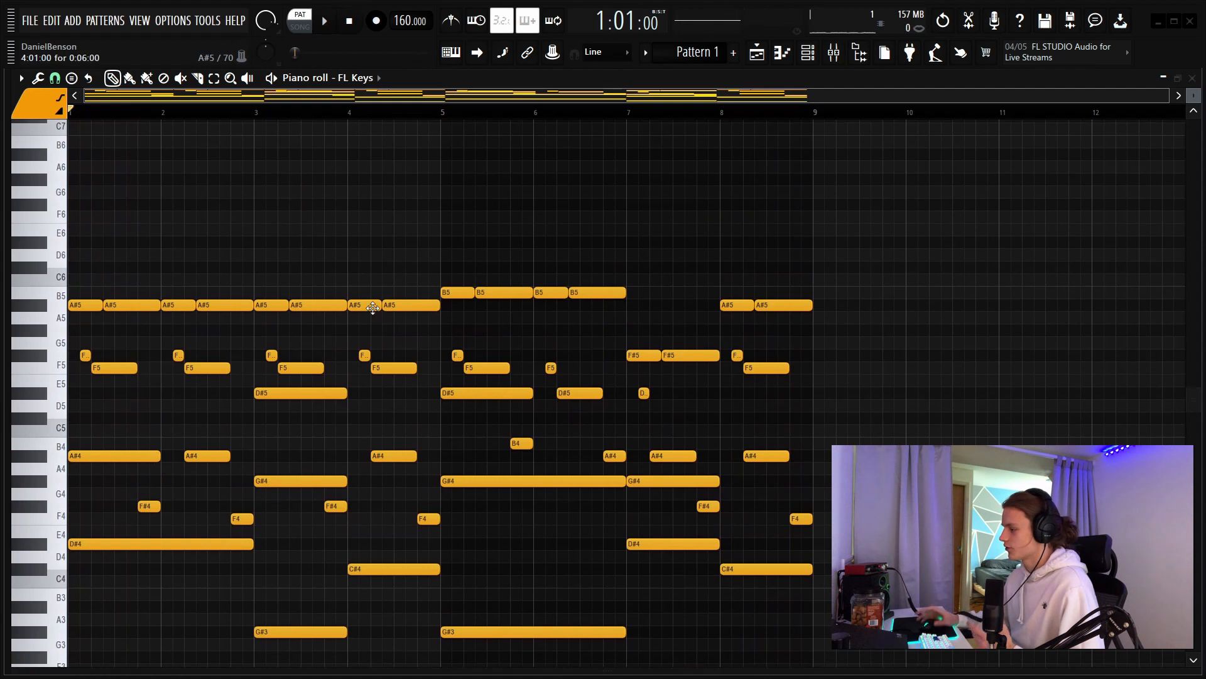
scroll(149, 107, "up", 4)
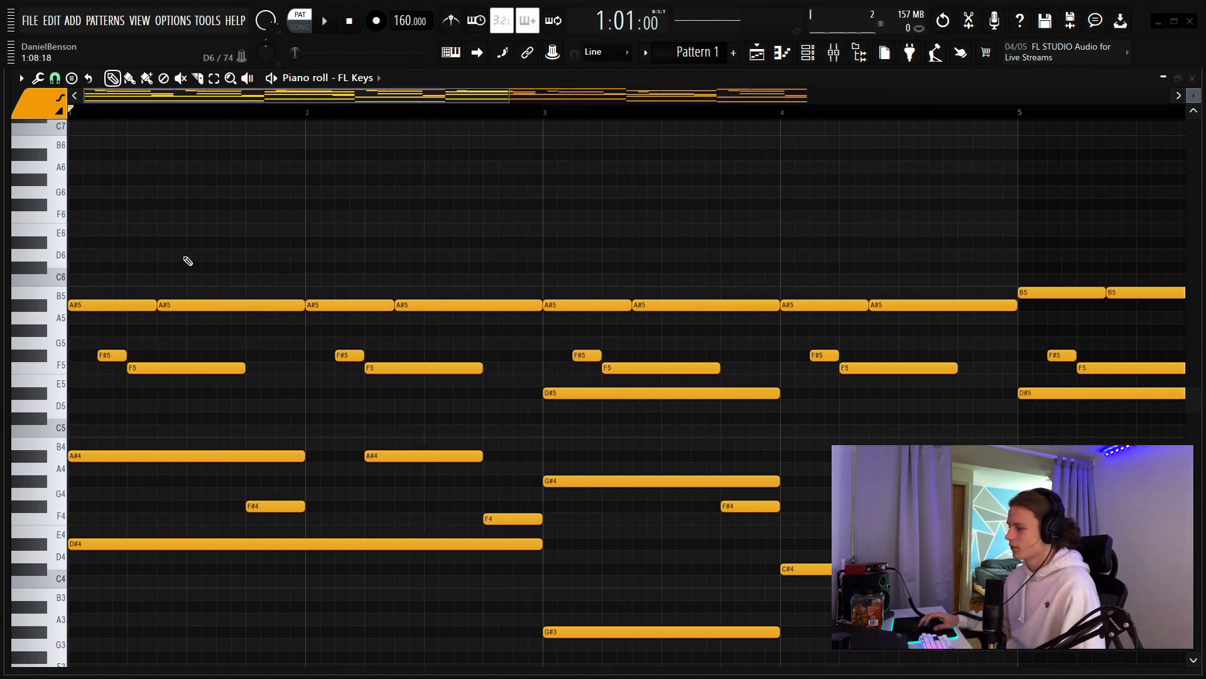
scroll(252, 213, "up", 2)
scroll(237, 111, "down", 4)
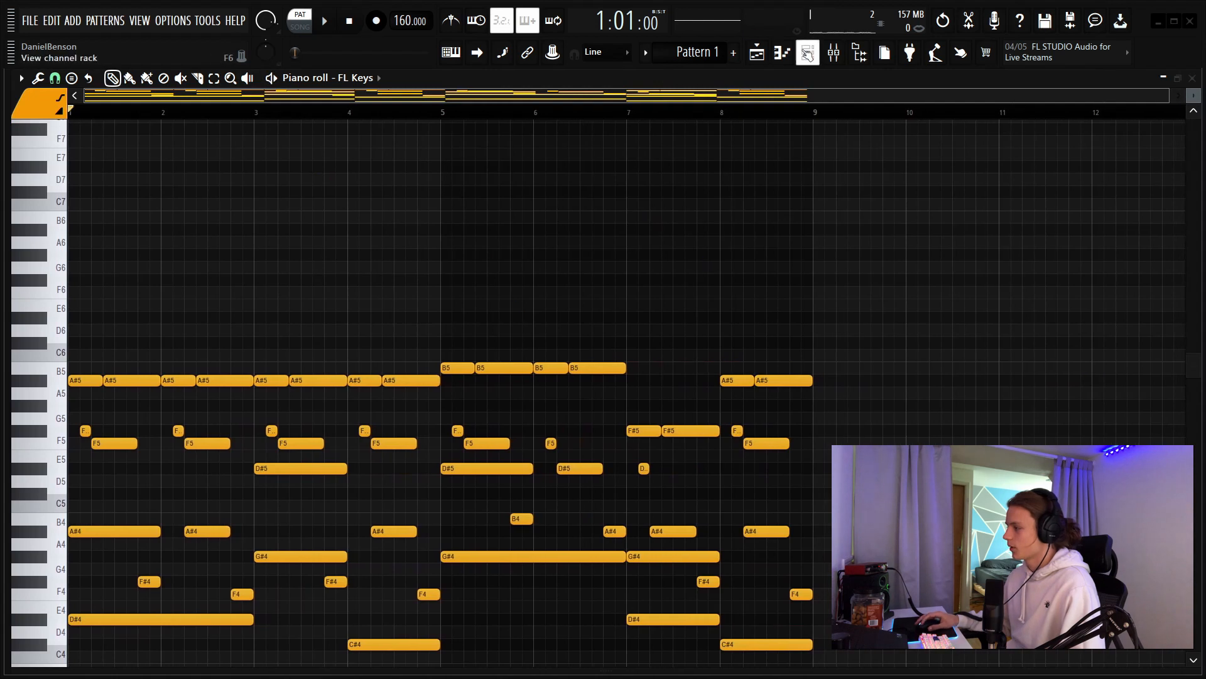
Step: Add an Analog Lab V instrument channel and run the plugin in demo mode
left_click(808, 54)
left_click(471, 357)
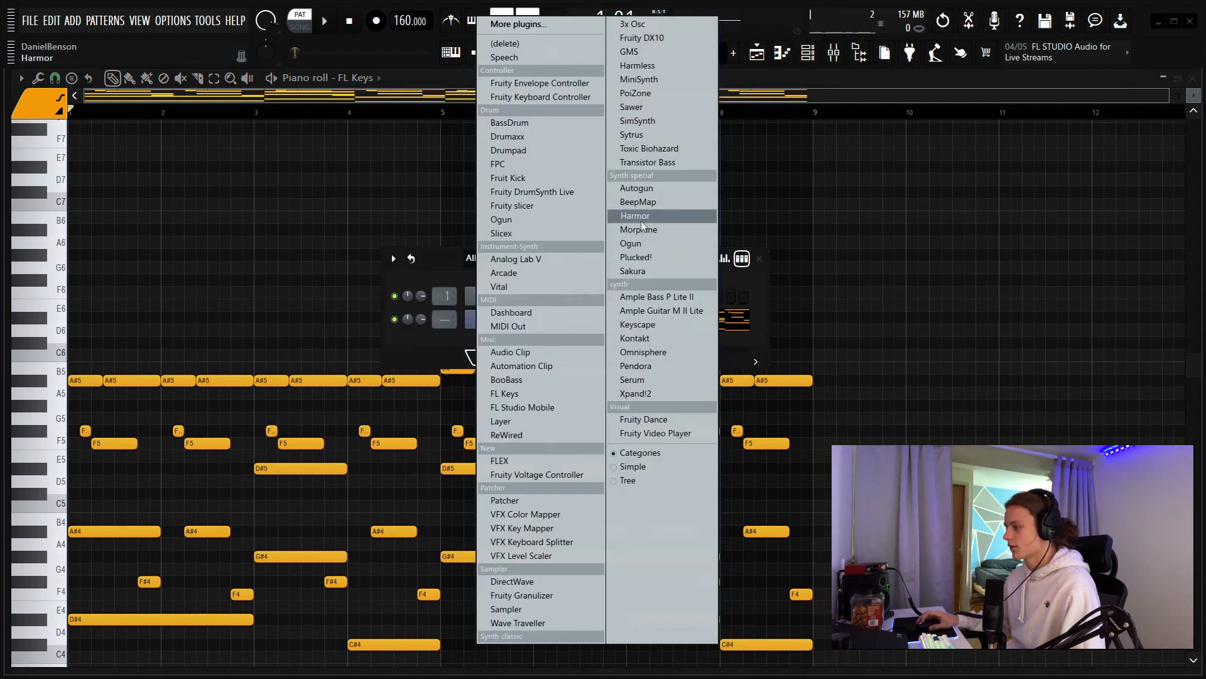
left_click(563, 260)
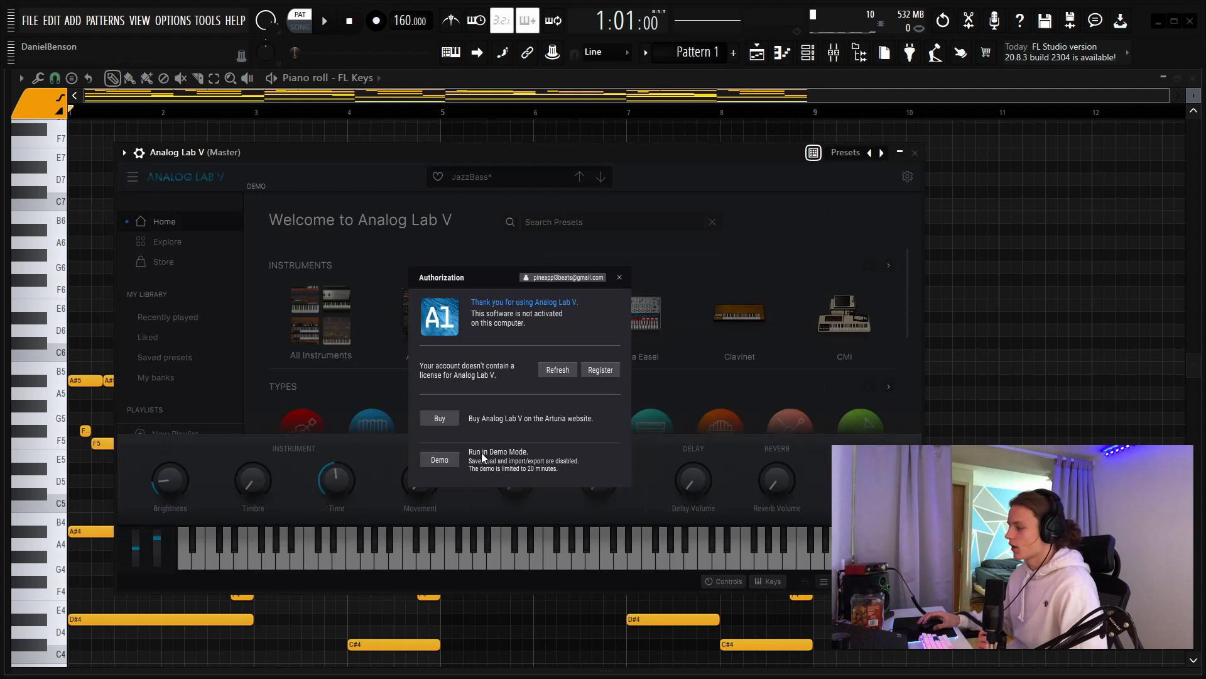
left_click(446, 461)
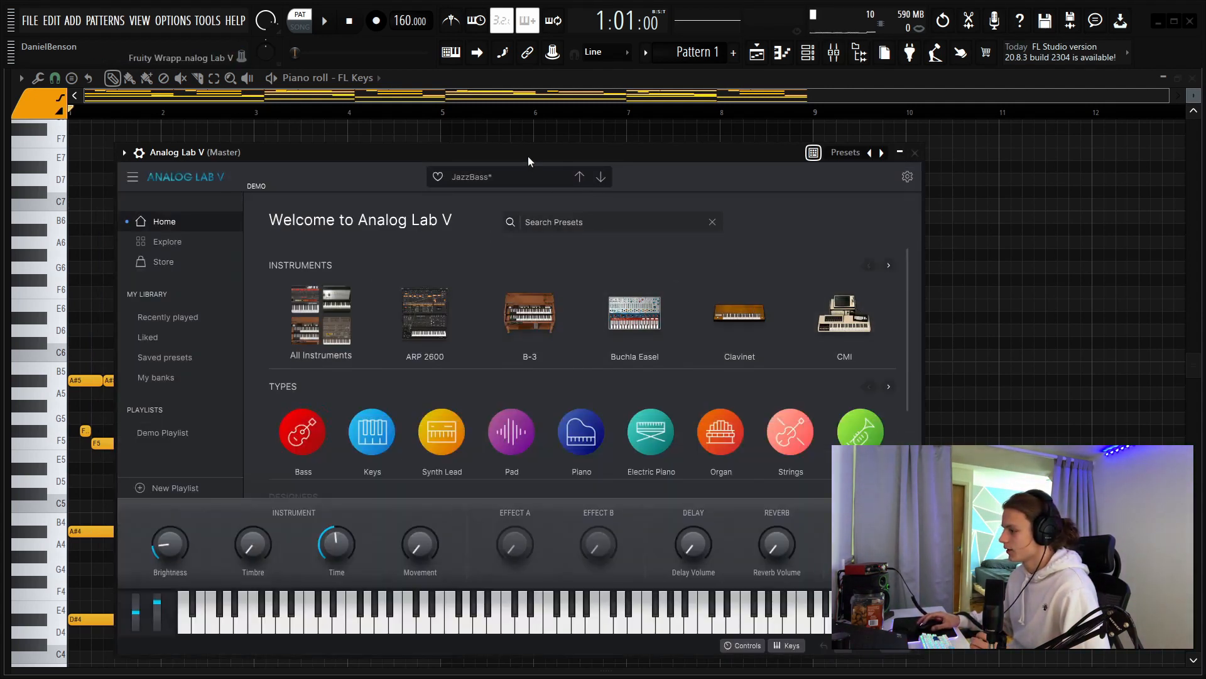
Step: Move the Analog Lab V window higher and show its Pad presets
left_click_drag(528, 156, 572, 105)
scroll(593, 374, "down", 2)
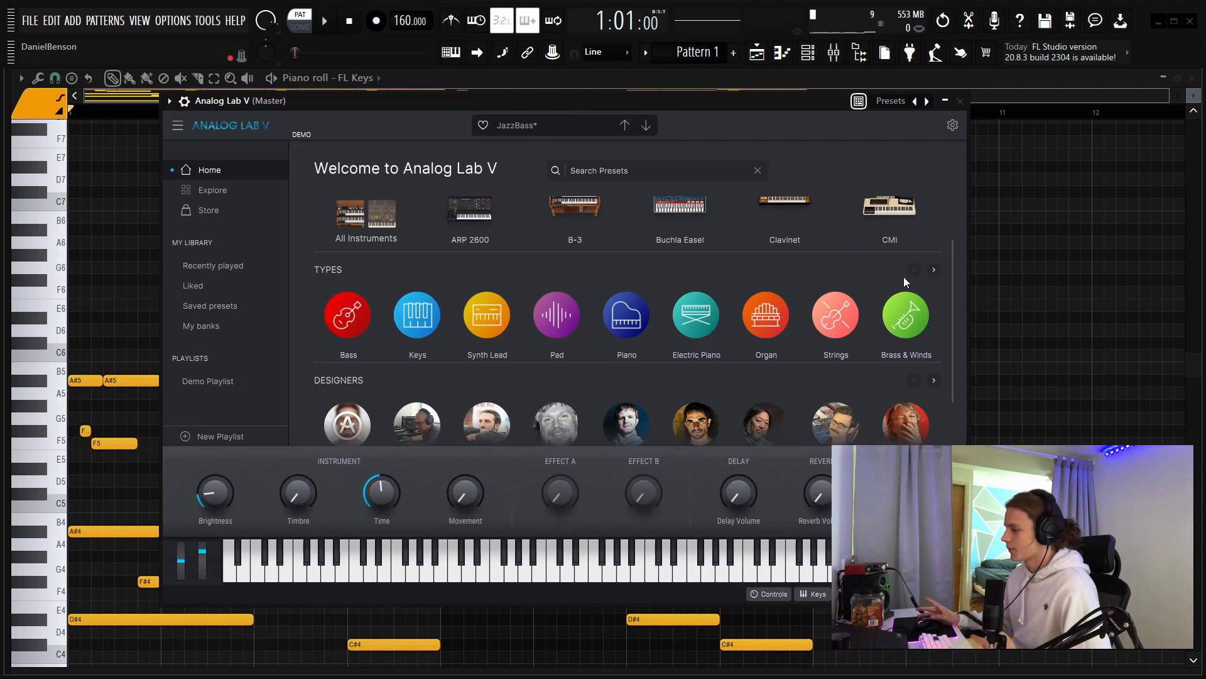
left_click(557, 317)
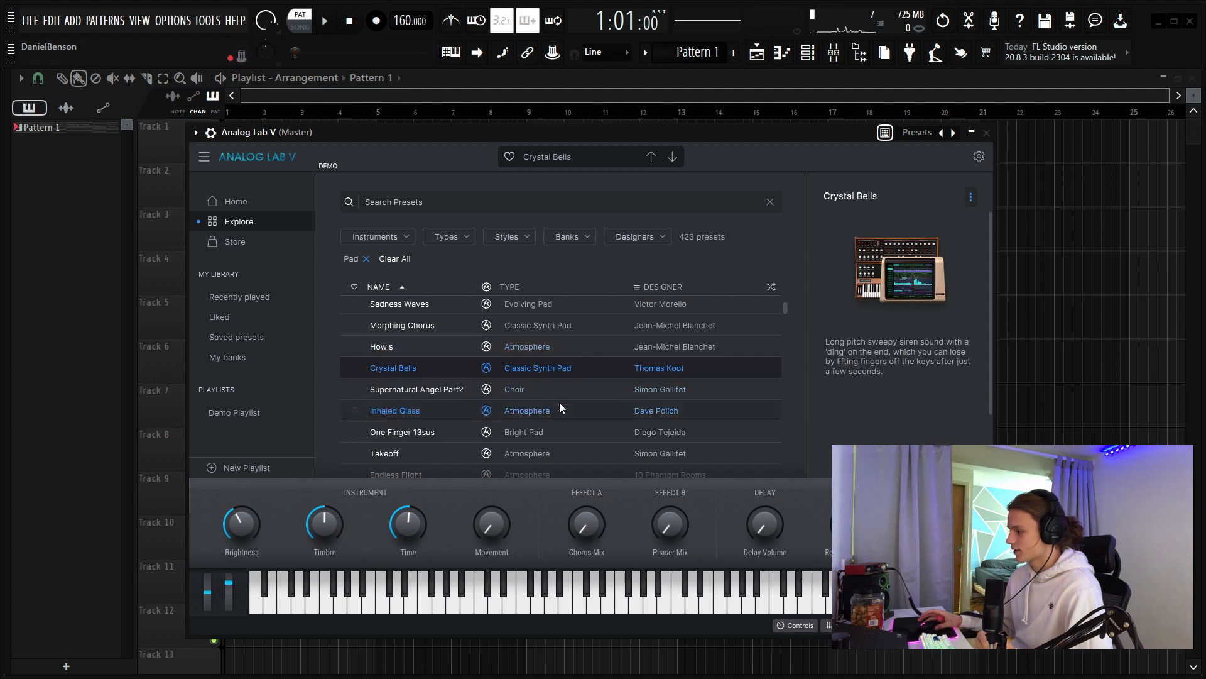
Step: Narrow the presets to the Classic Synth Pad type and browse the resulting list
left_click(444, 200)
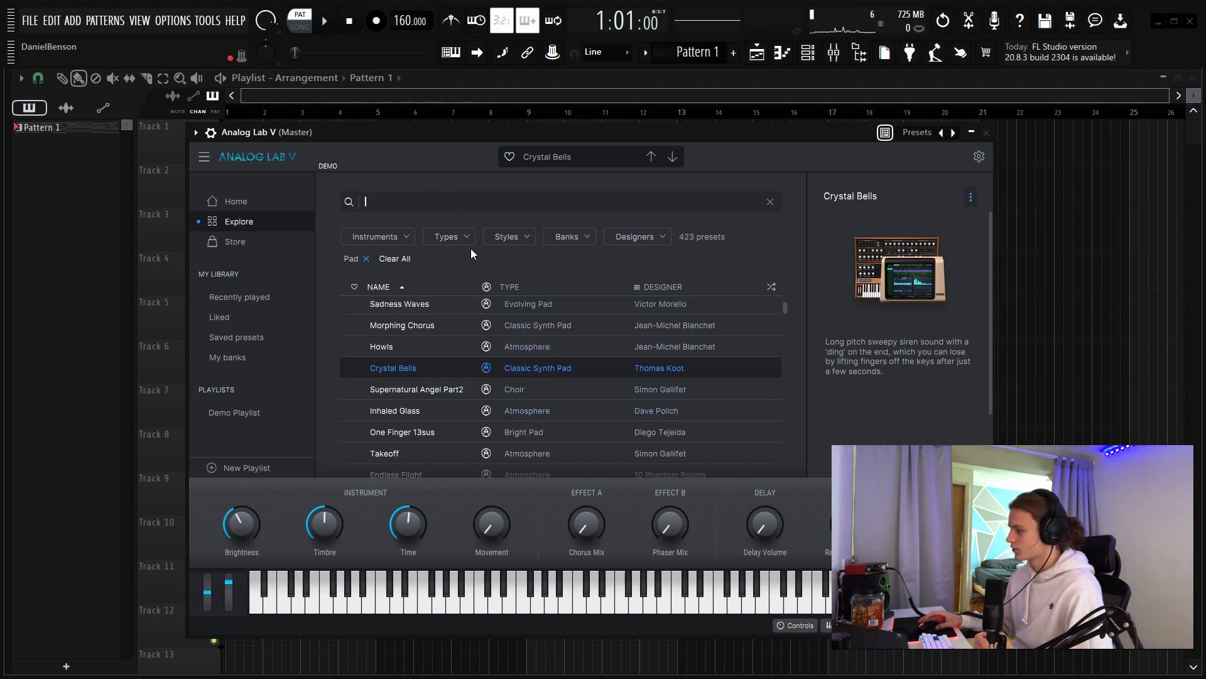
type("c")
type("la")
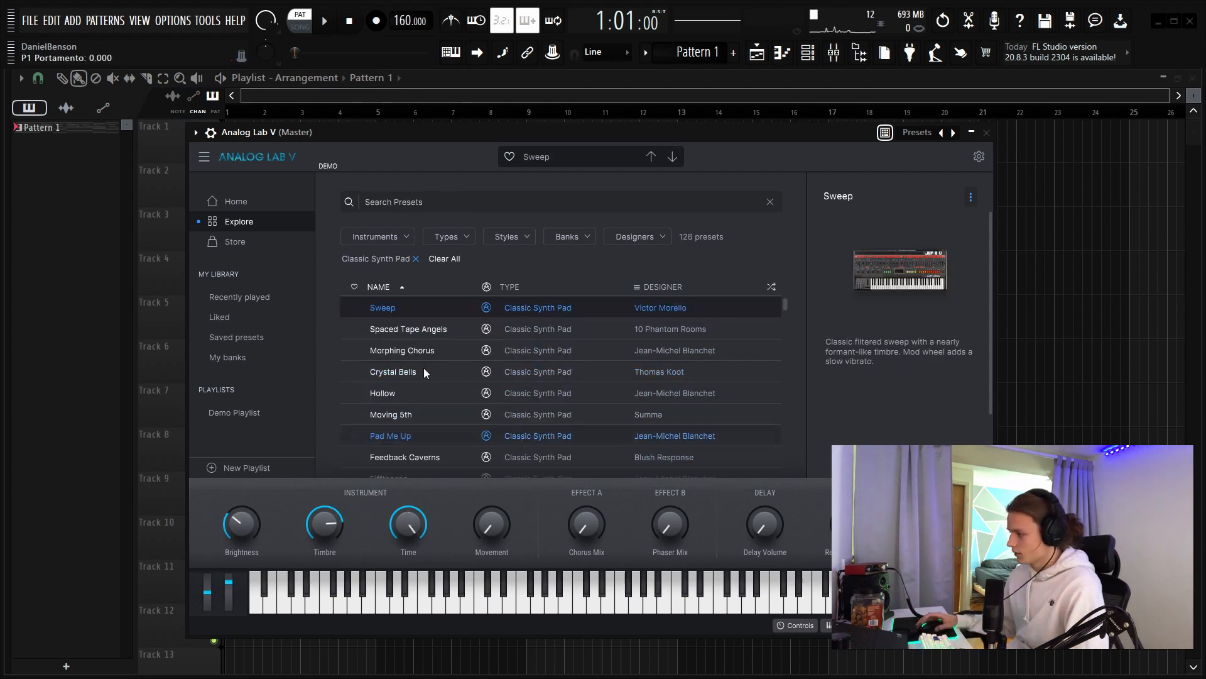
scroll(582, 337, "down", 6)
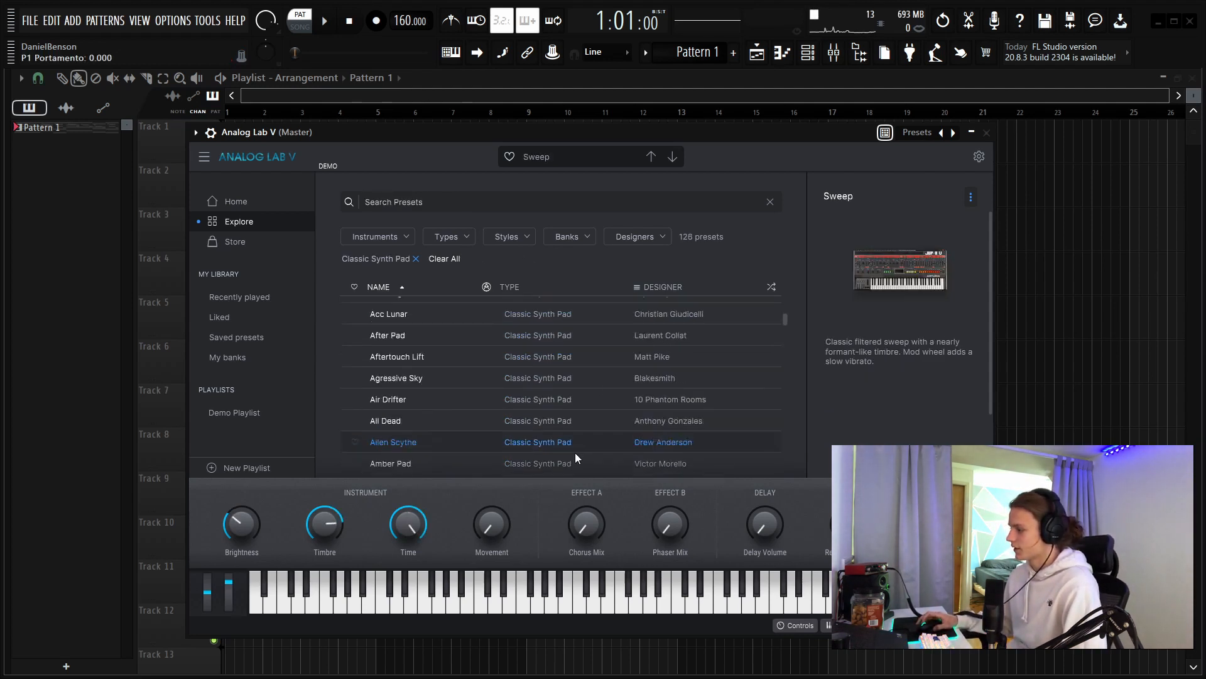
scroll(575, 454, "up", 5)
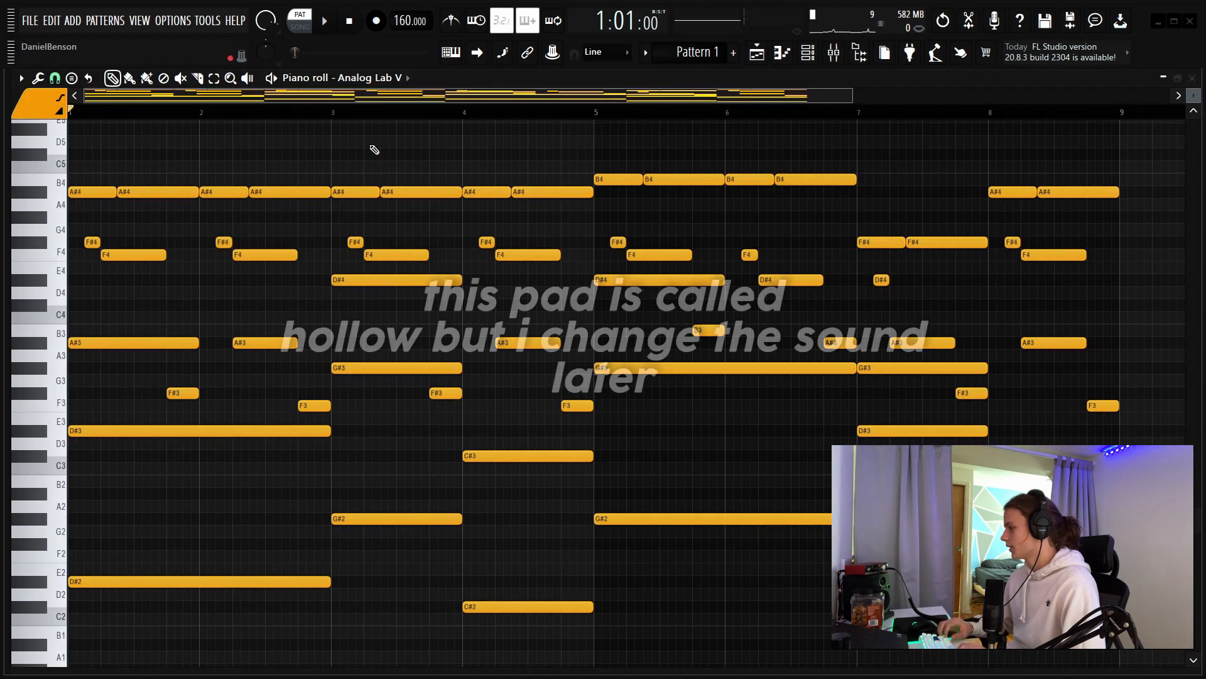
Step: Audition the pattern on Analog Lab V, stop playback and raise all its notes by one octave
scroll(334, 118, "down", 1)
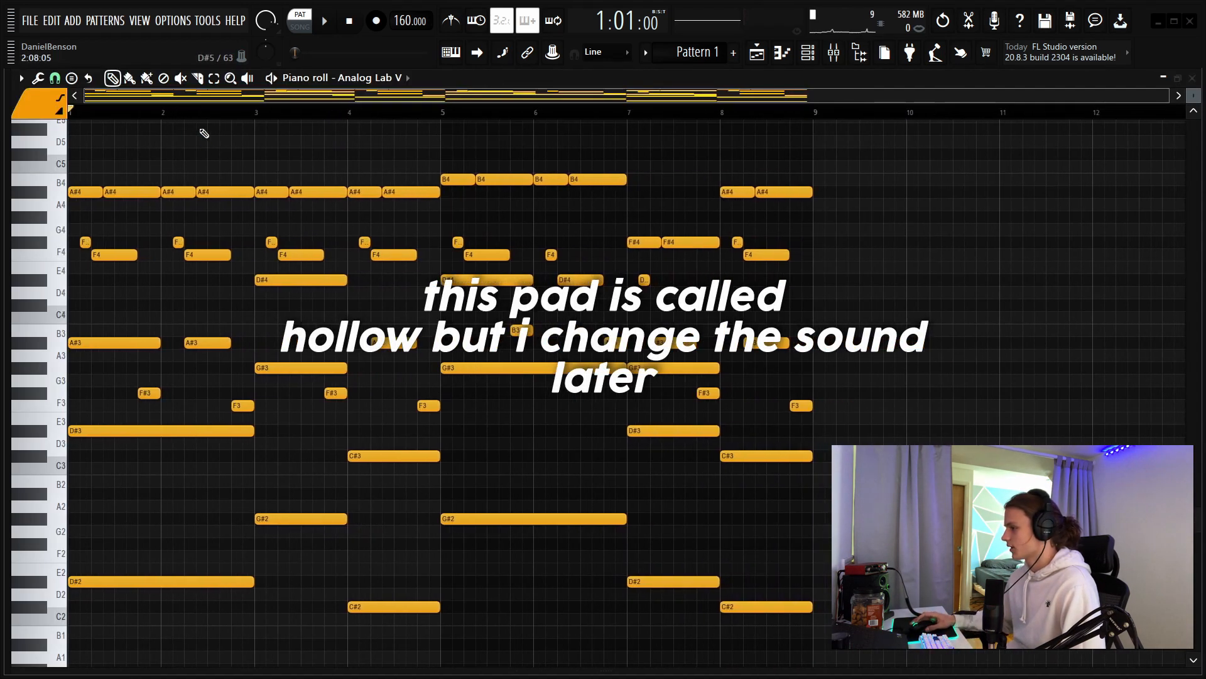
key("space")
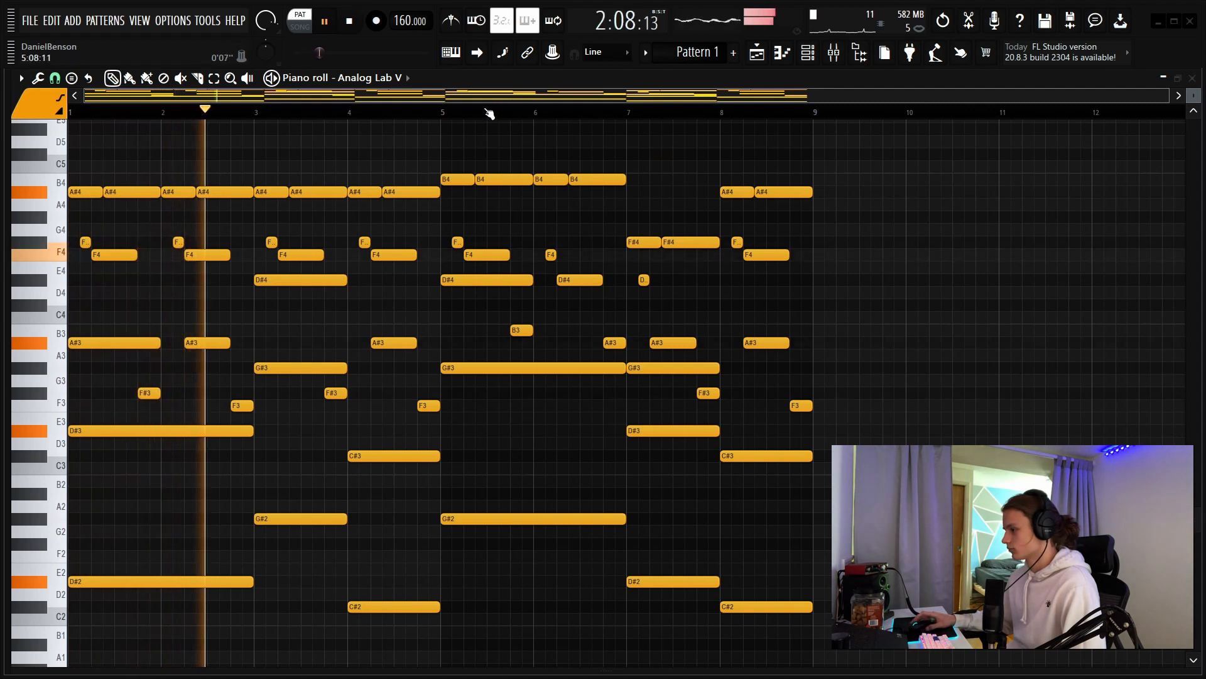
key("ctrl+a")
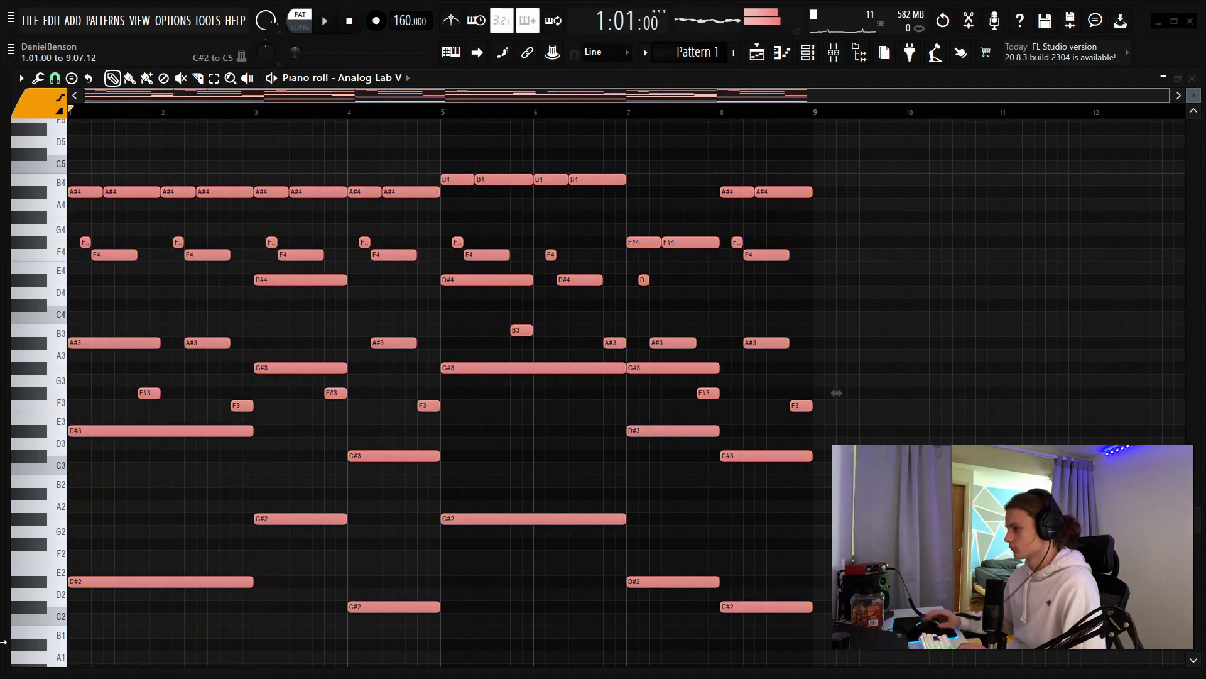
key("space")
left_click(349, 22)
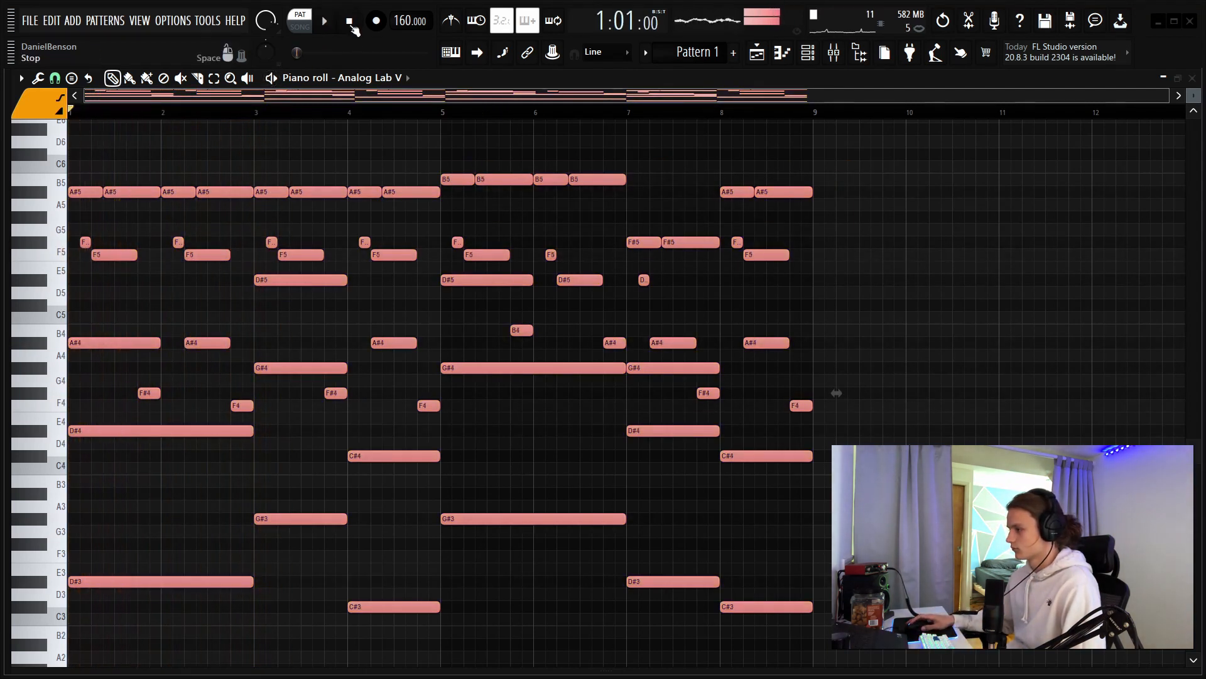
left_click(297, 149)
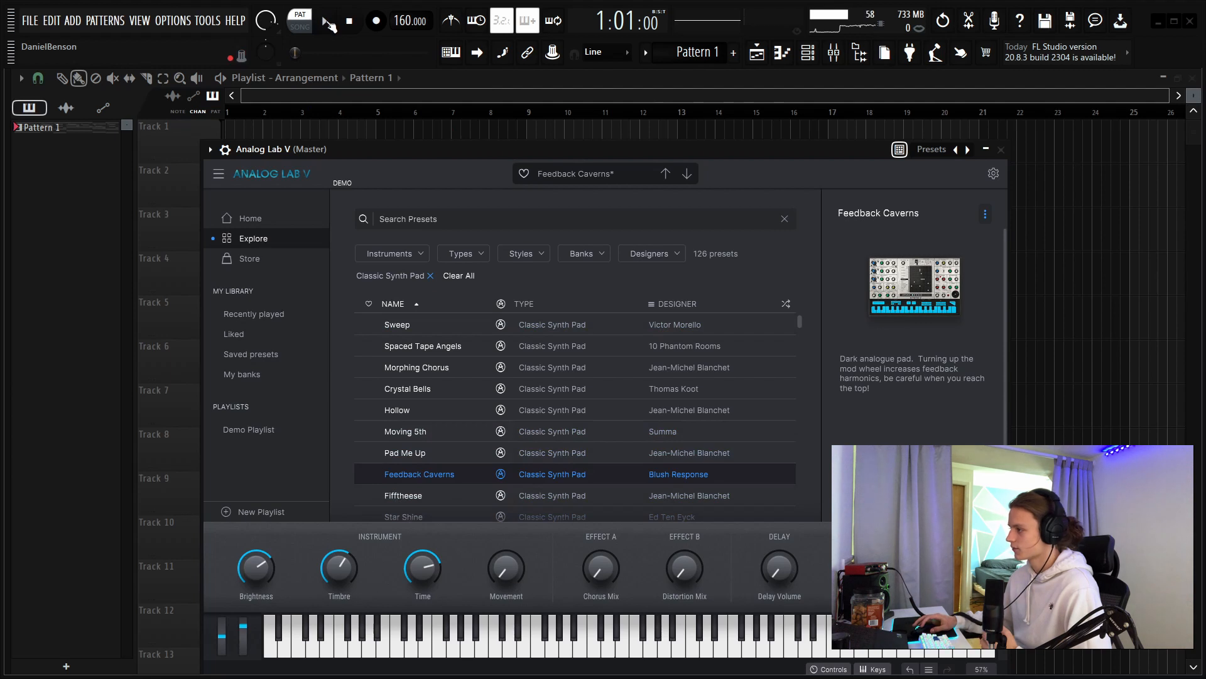
Step: Close the Analog Lab V window, open that channel's notes in the piano roll and stop playback
left_click(1000, 149)
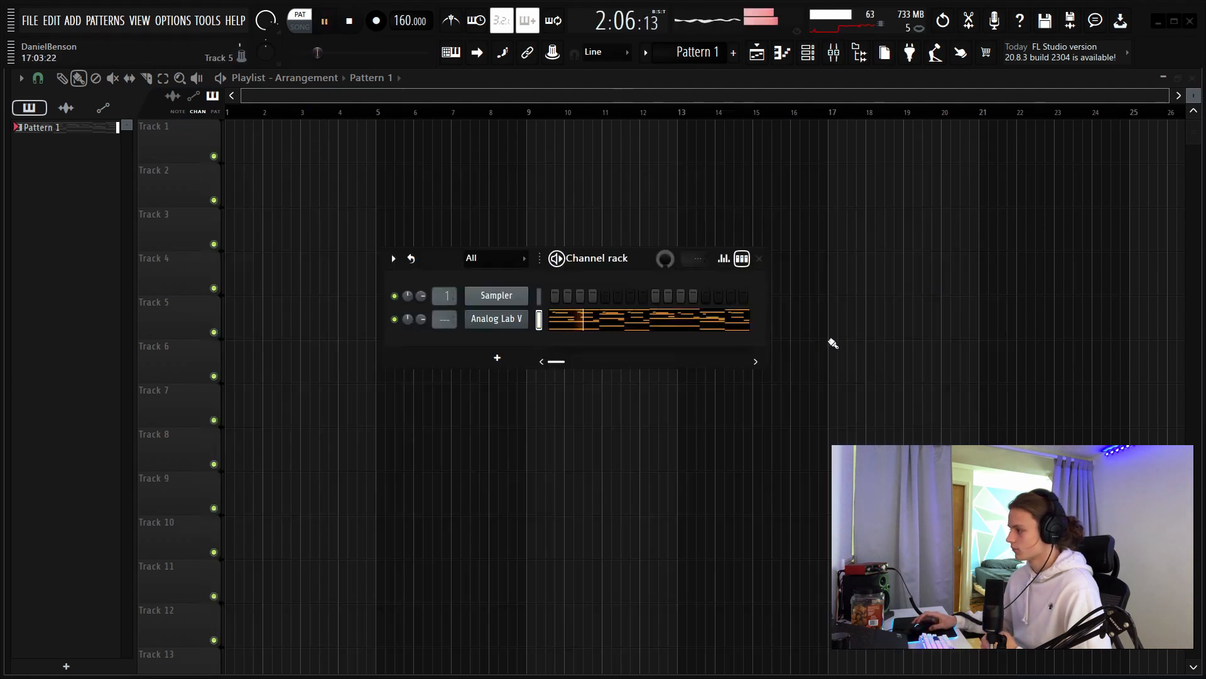
right_click(495, 321)
left_click(575, 323)
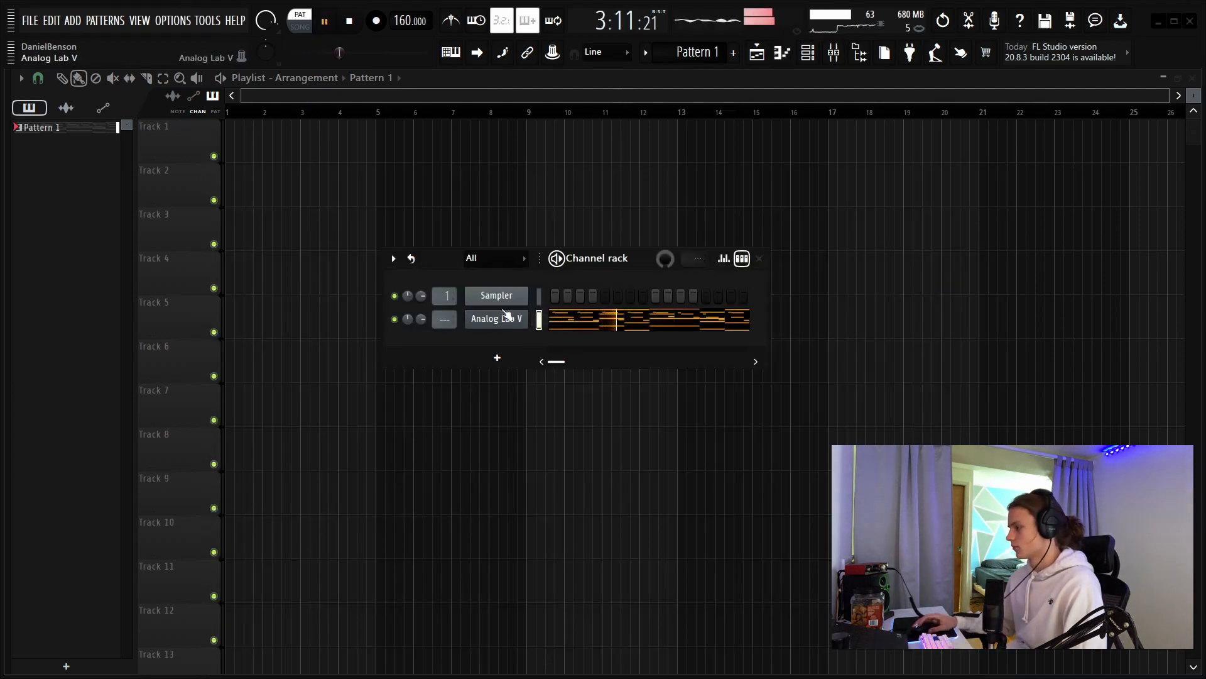
right_click(507, 318)
left_click(556, 322)
left_click(350, 21)
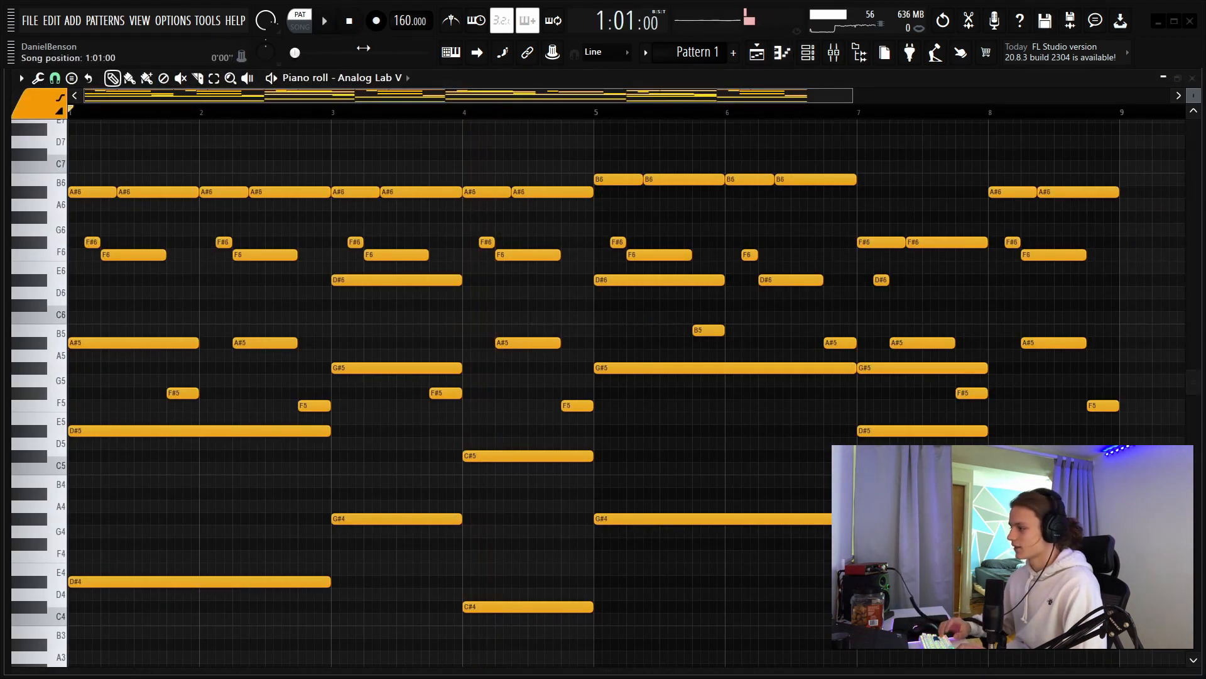
scroll(275, 115, "down", 2)
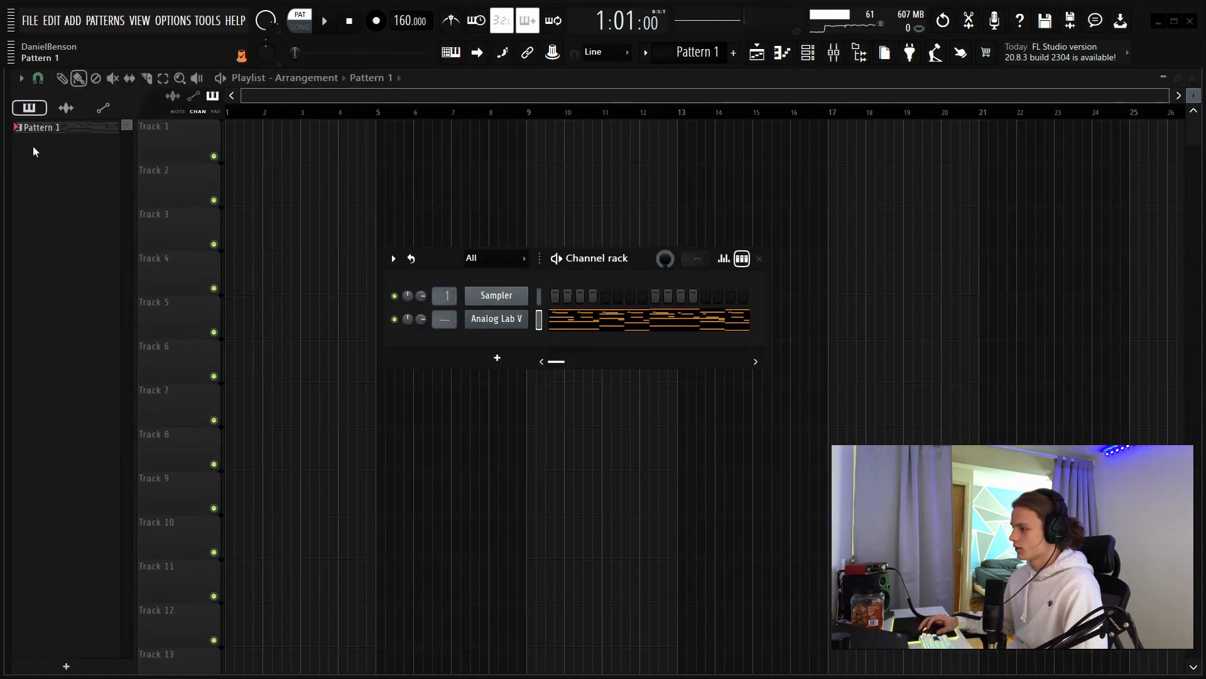
Step: Quick-render Pattern 1 as an audio clip and play it in the playlist
right_click(45, 125)
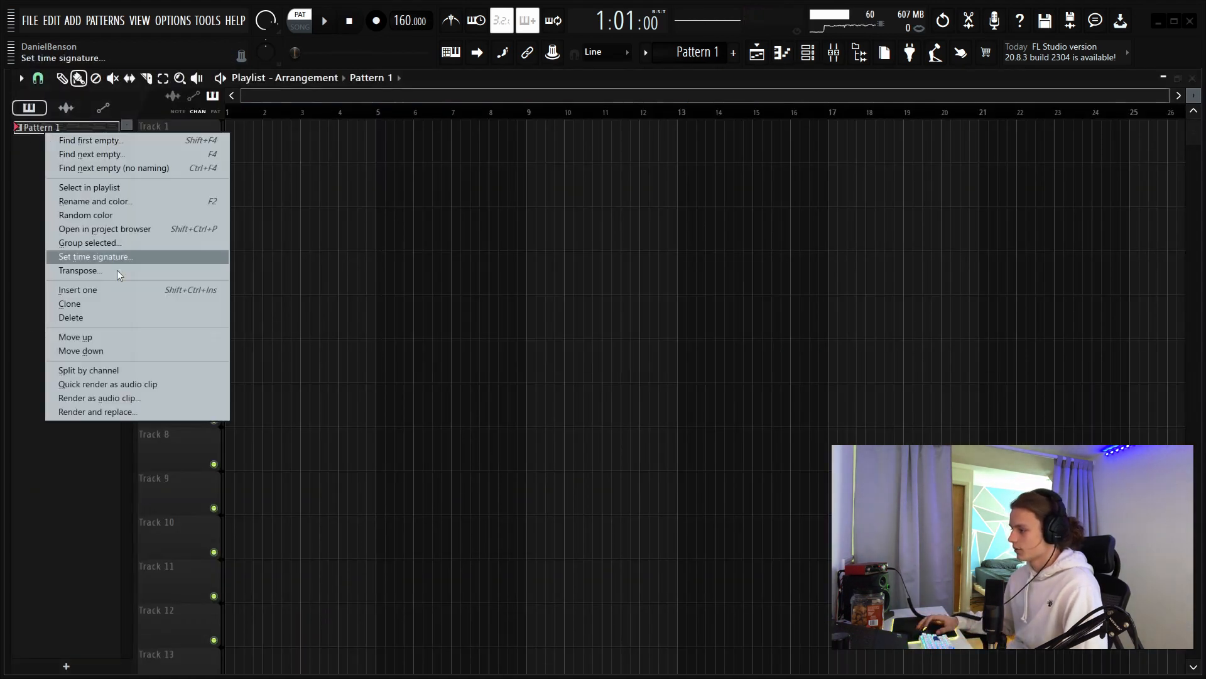
left_click(135, 385)
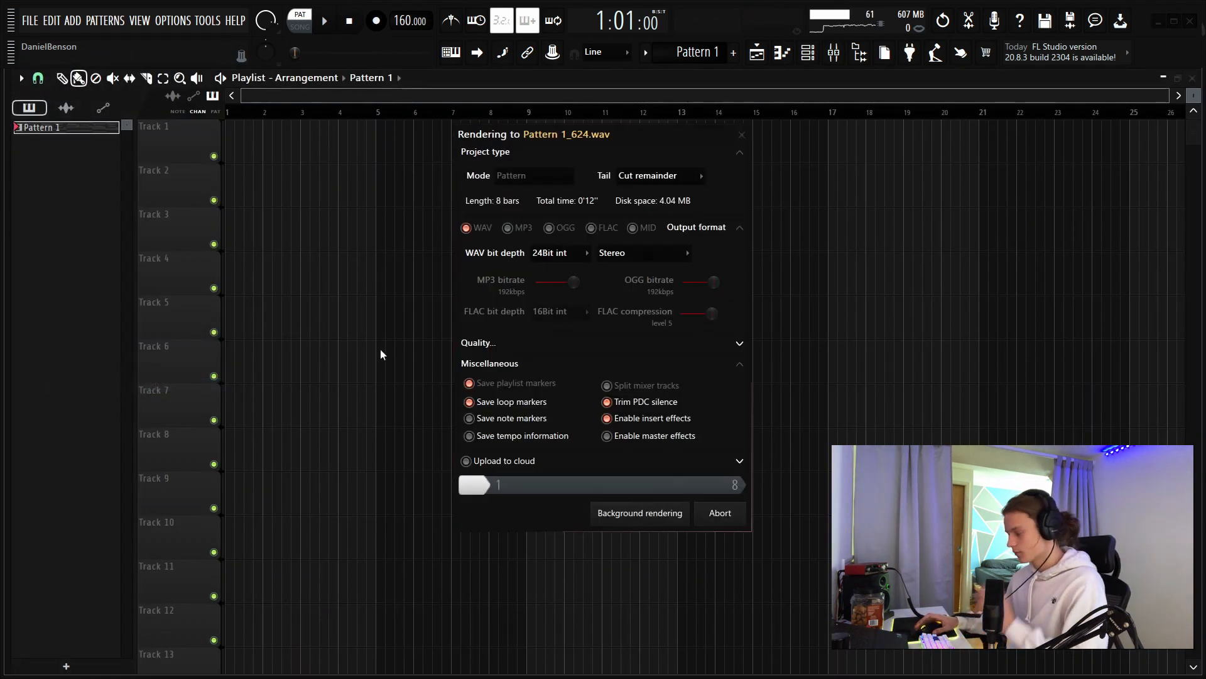
key("space")
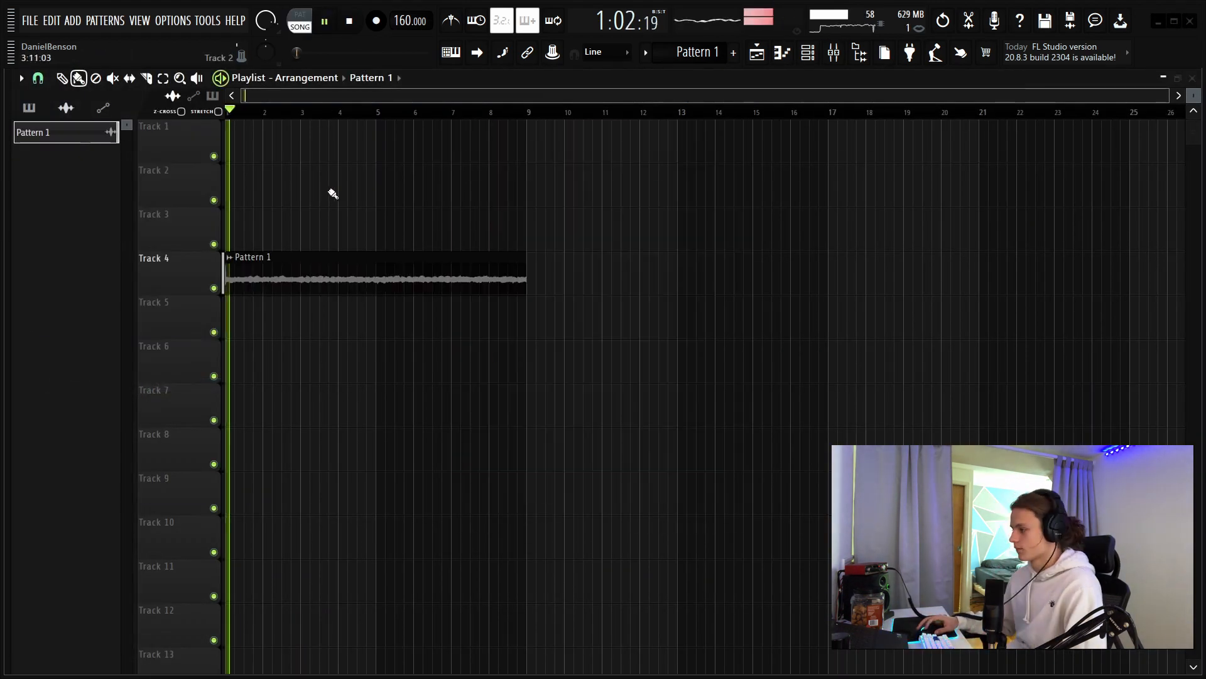
Step: Inspect the start of the Pattern 1 audio clip during playback and stop the song
left_click(360, 195)
right_click(360, 201)
scroll(312, 128, "up", 5)
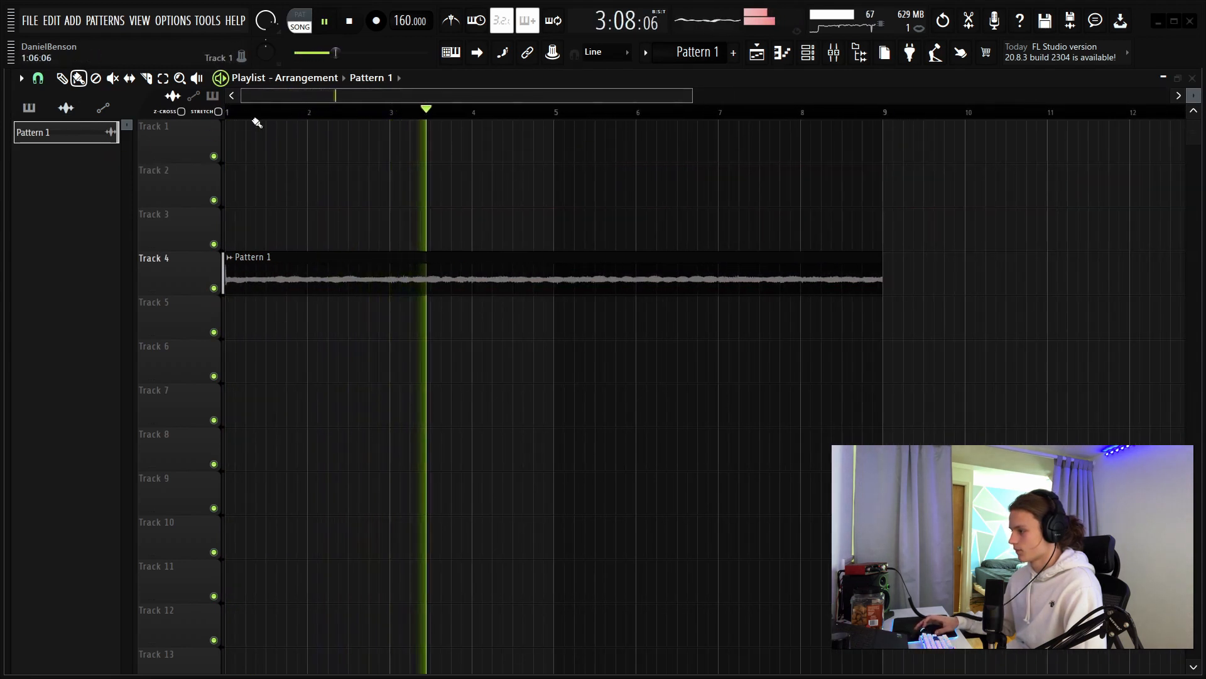
scroll(259, 120, "up", 5)
key("space")
Step: Open the Pattern 1 audio clip's channel settings and change its declicking mode
double_click(277, 283)
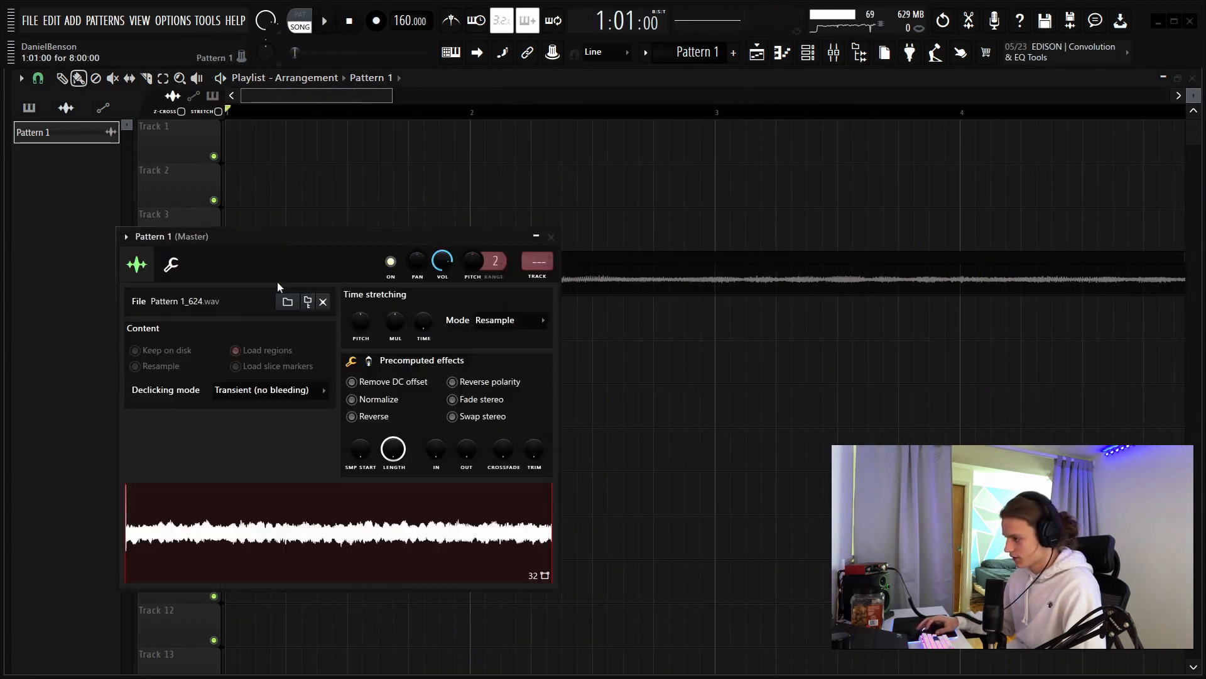
left_click_drag(268, 247, 557, 324)
scroll(238, 289, "up", 6)
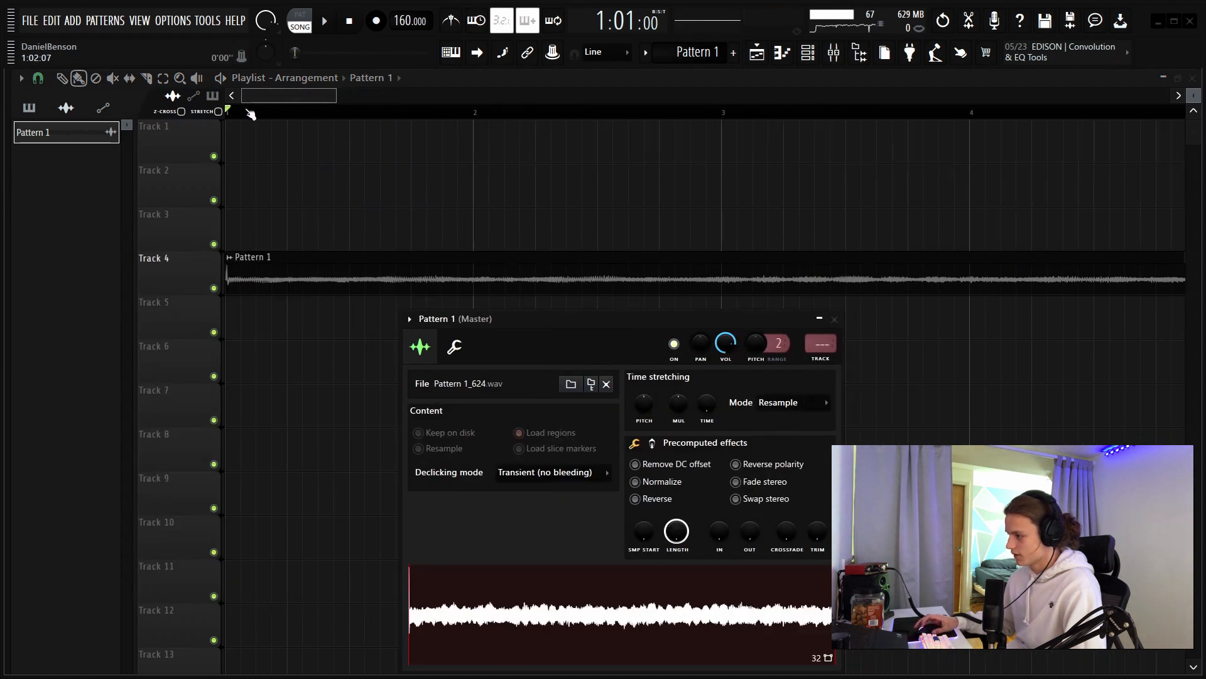
key("Escape")
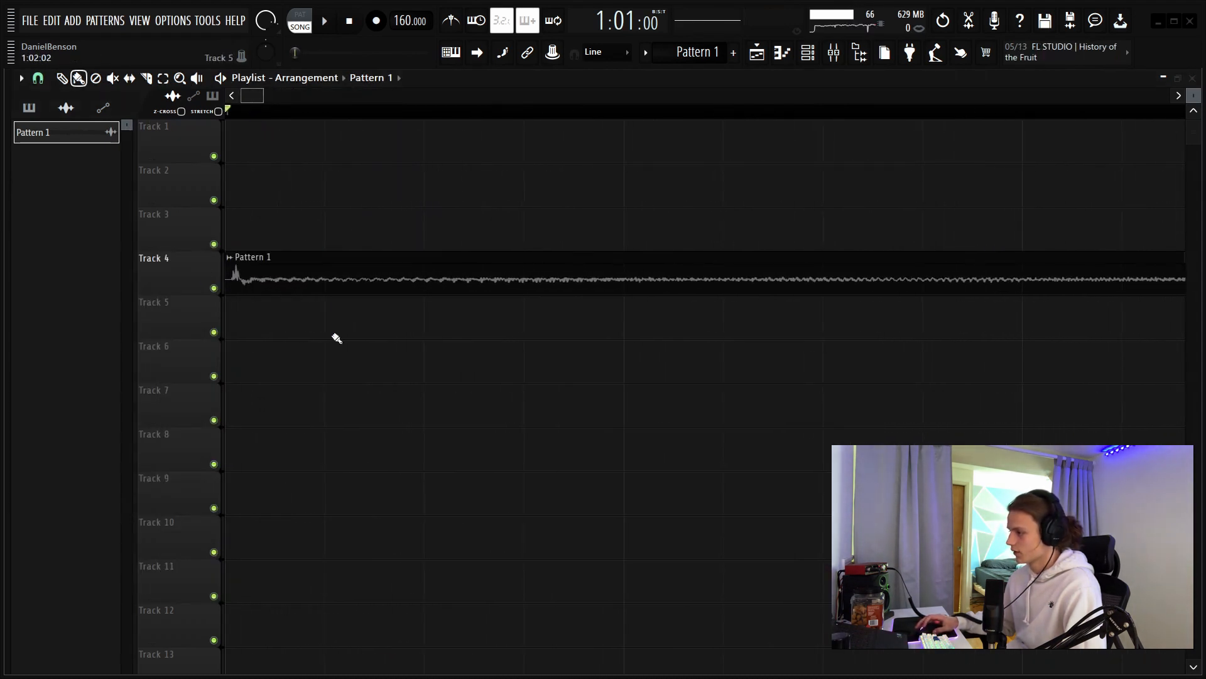
double_click(345, 279)
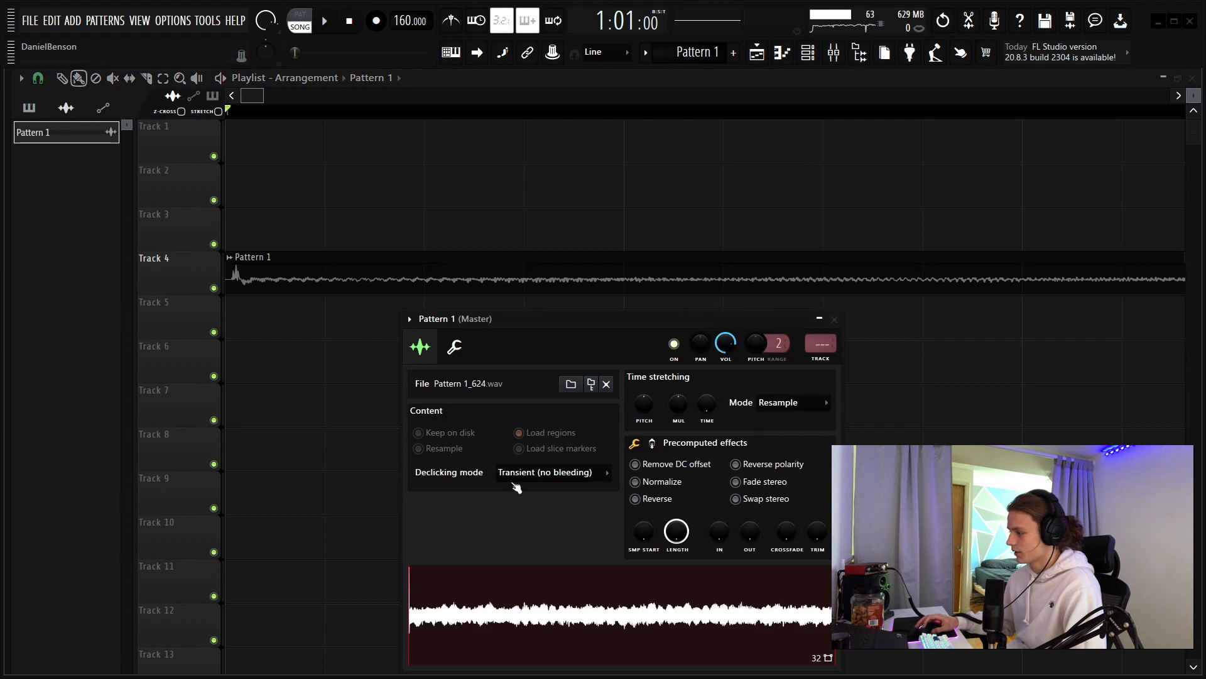
left_click(516, 488)
left_click(539, 532)
key("Escape")
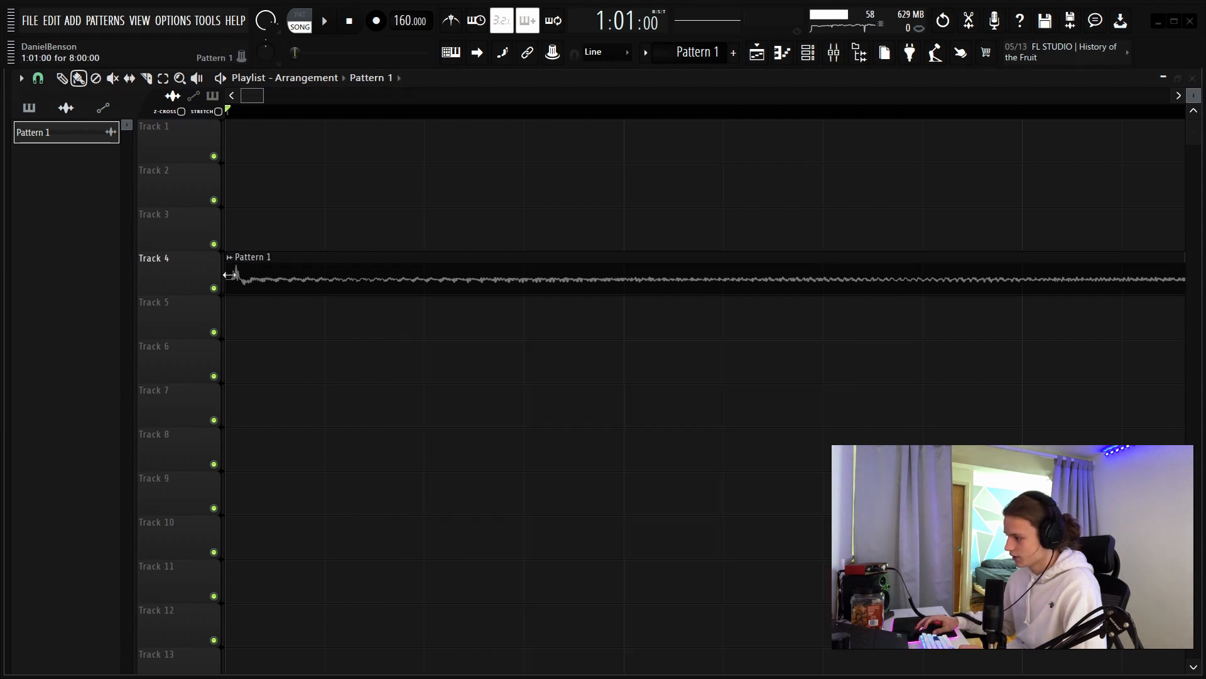
Step: Trim a tiny sliver off the start of the Pattern 1 clip on Track 4 and replay it to check the opening
left_click_drag(229, 275, 237, 276)
key("space")
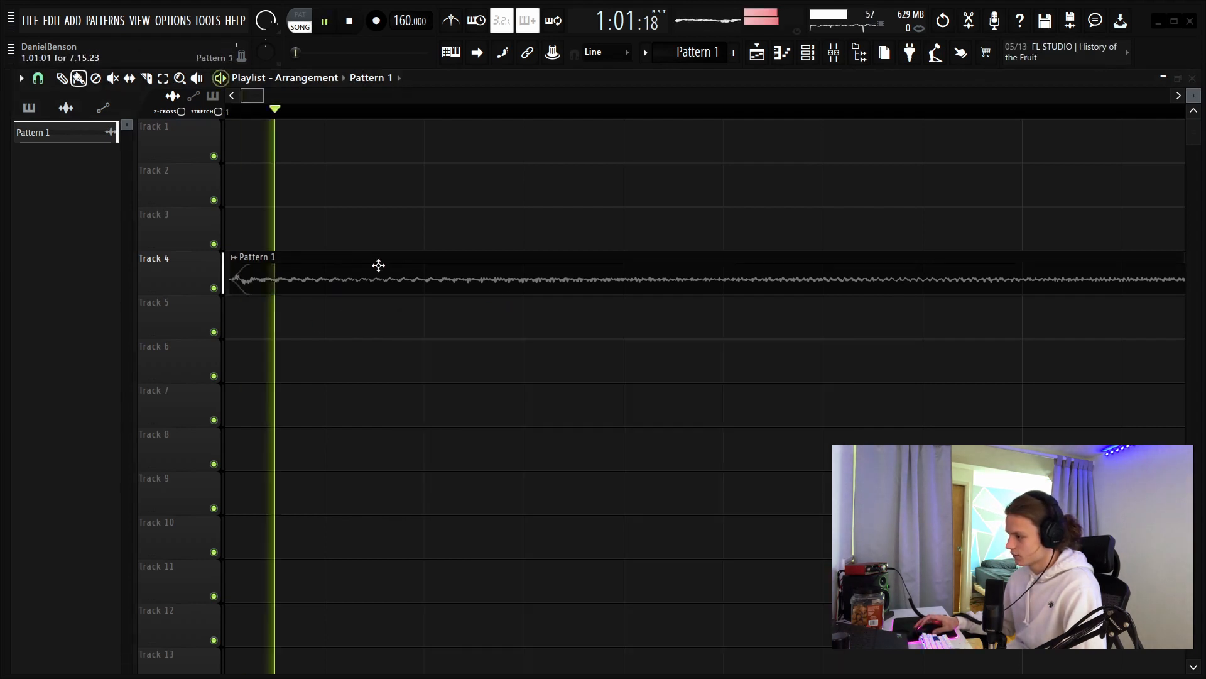
key("space")
left_click_drag(230, 268, 241, 269)
key("space")
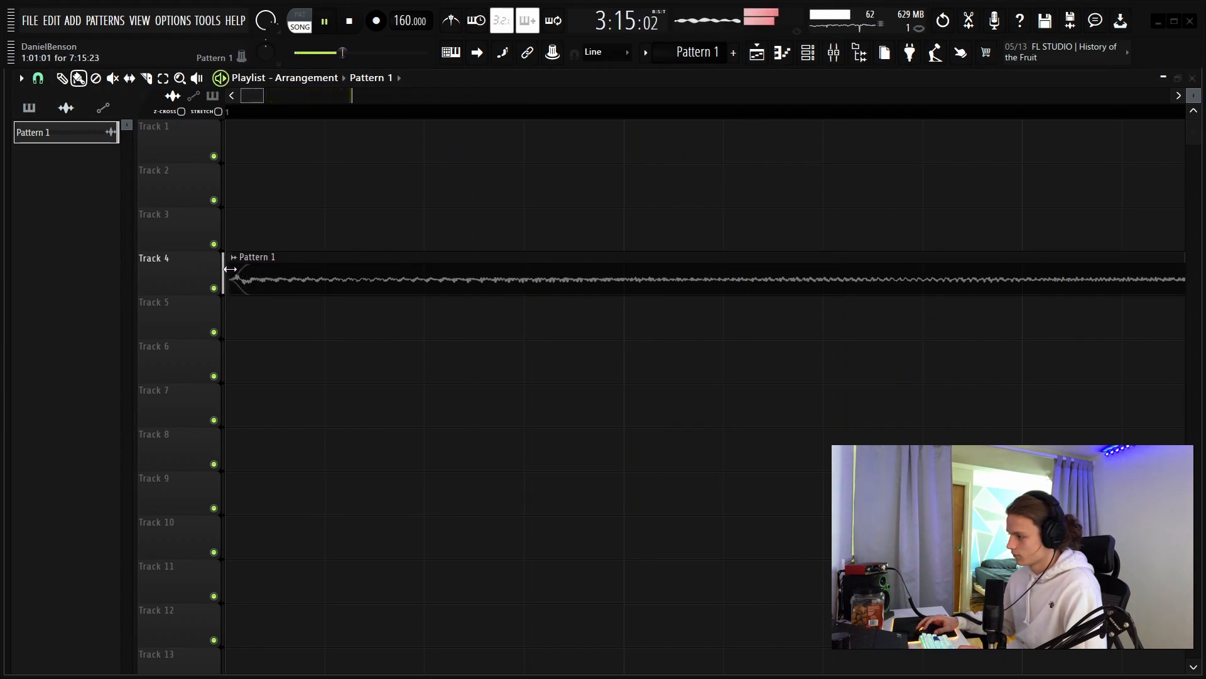
left_click_drag(230, 270, 236, 270)
key("space")
key("space")
key("space")
key("space")
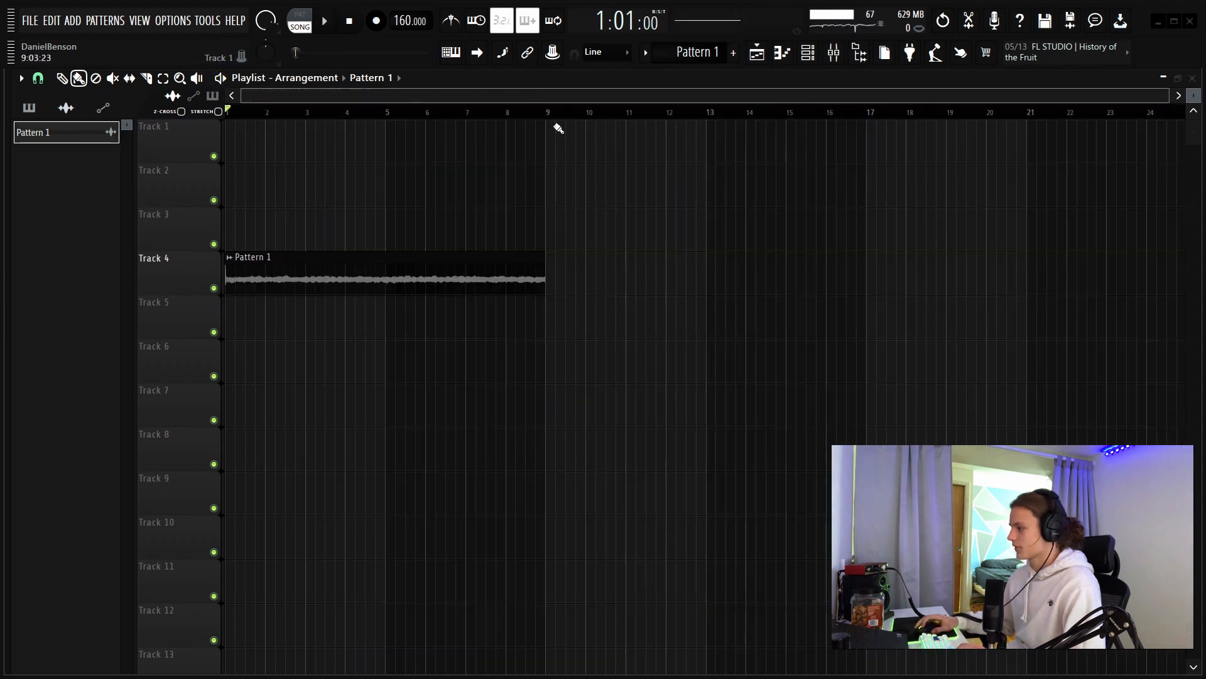
Step: Select bars 1 to 8 in the playlist and render the mixer's Master track to a new audio clip
left_click_drag(551, 112, 226, 111)
left_click(833, 52)
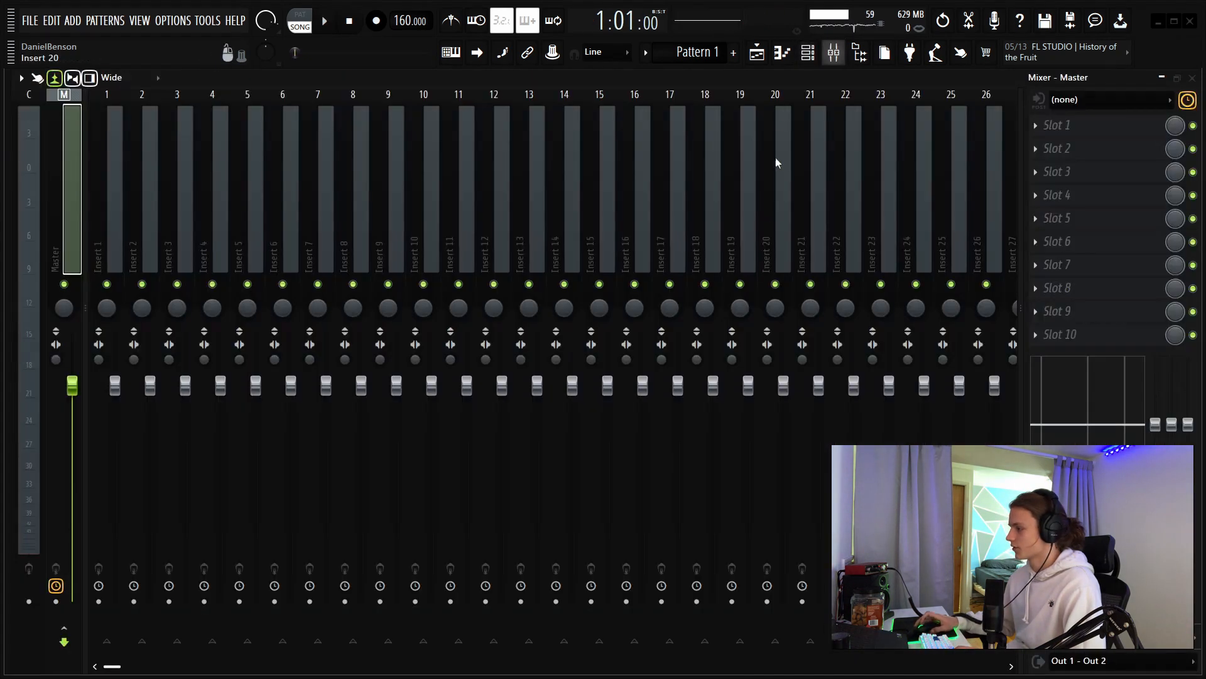
left_click(61, 601)
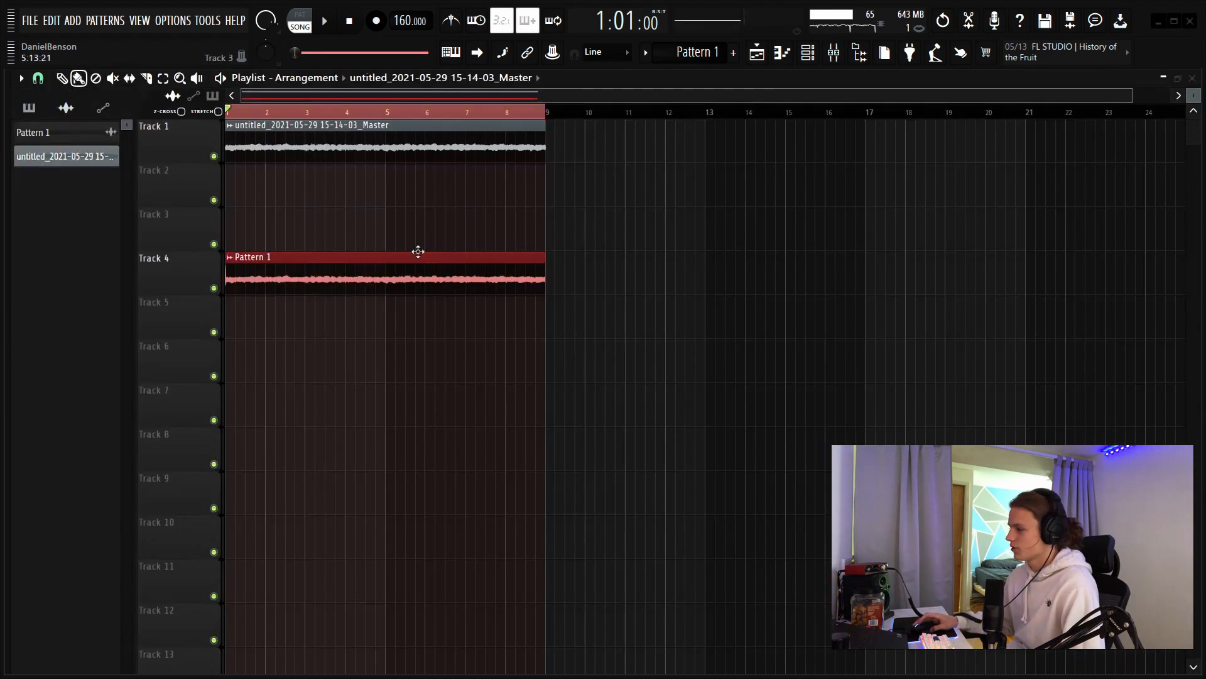
Step: Replace the Pattern 1 clip with the rendered Master clip at bar 1 on Track 3, and clear the playlist's time selection
right_click(416, 254)
left_click_drag(301, 149, 210, 242)
left_click(570, 314)
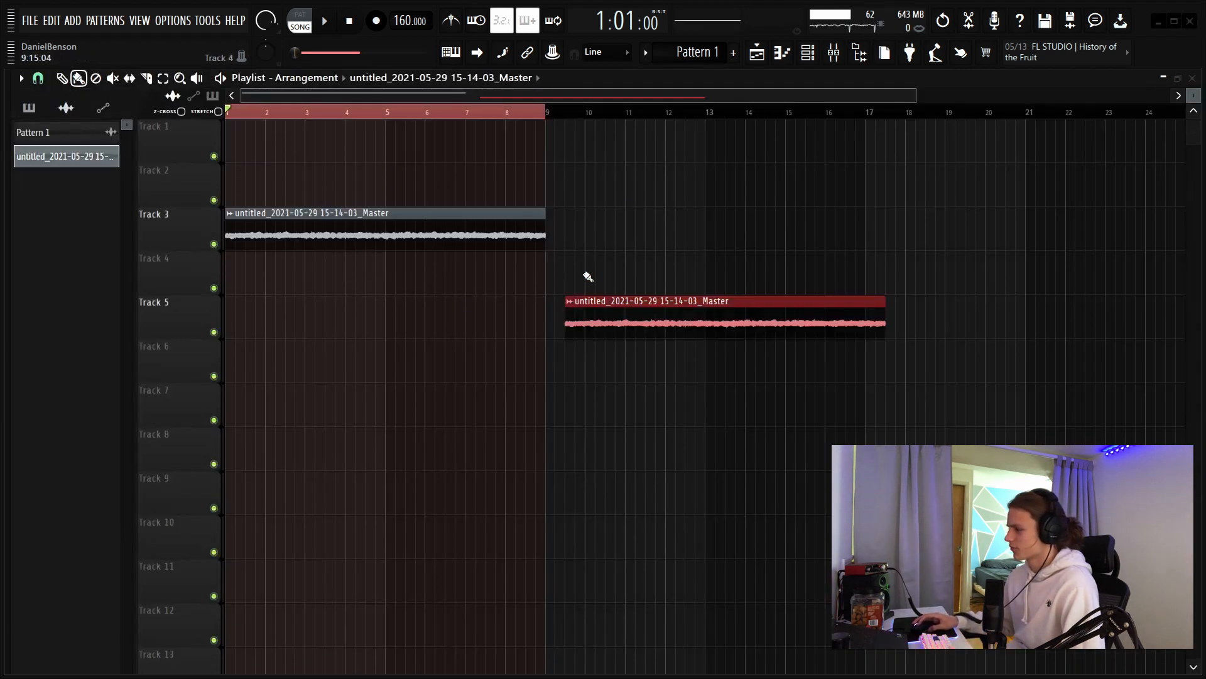
right_click(583, 301)
double_click(274, 114)
left_click_drag(275, 113, 217, 102)
Step: Examine the rendered Master clip's waveform up close on Track 3 and play it back
scroll(270, 115, "up", 3)
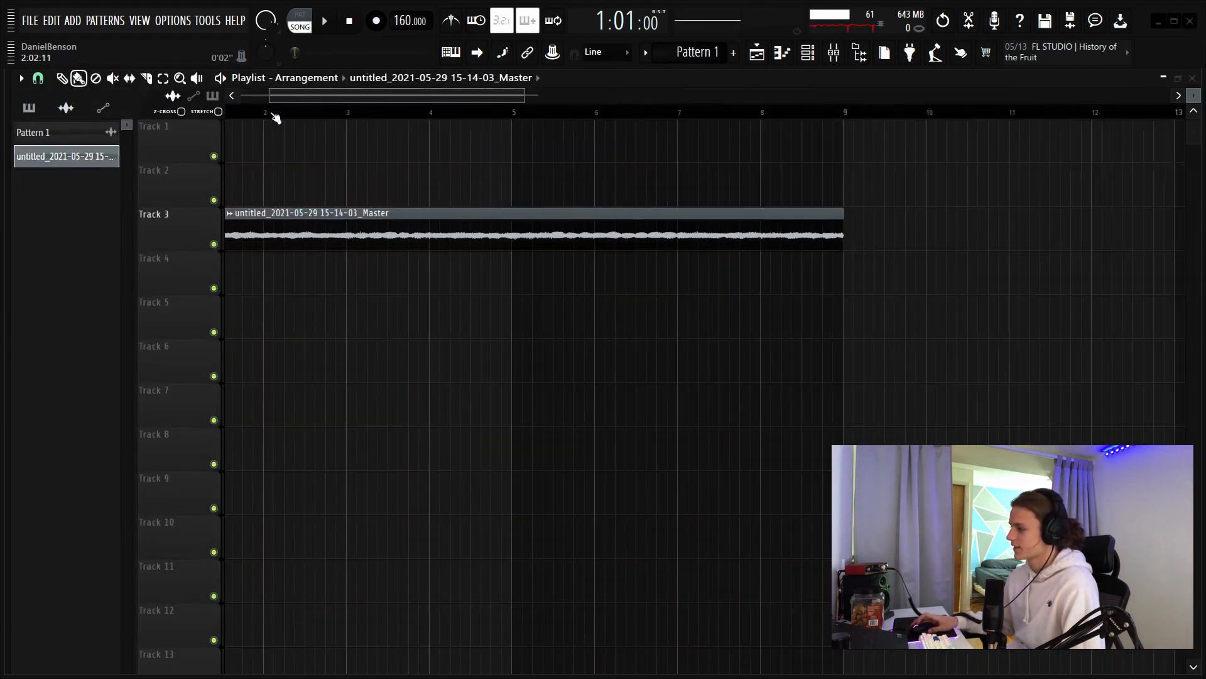
scroll(257, 117, "up", 6)
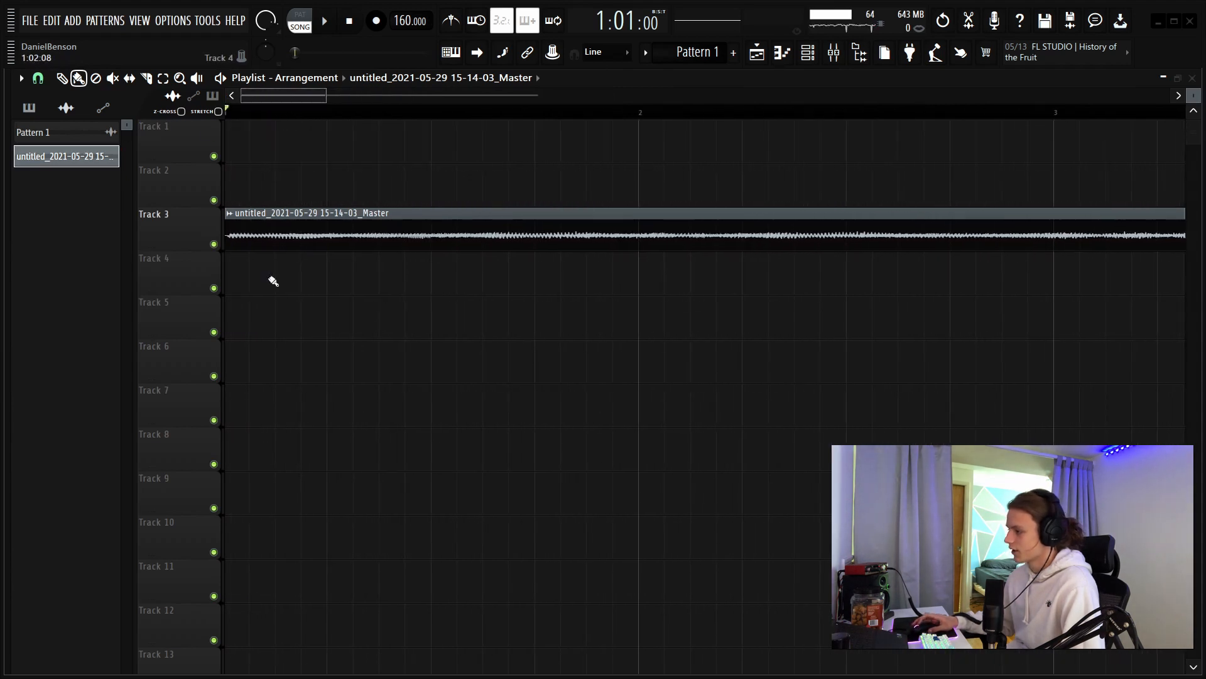
scroll(250, 116, "up", 5)
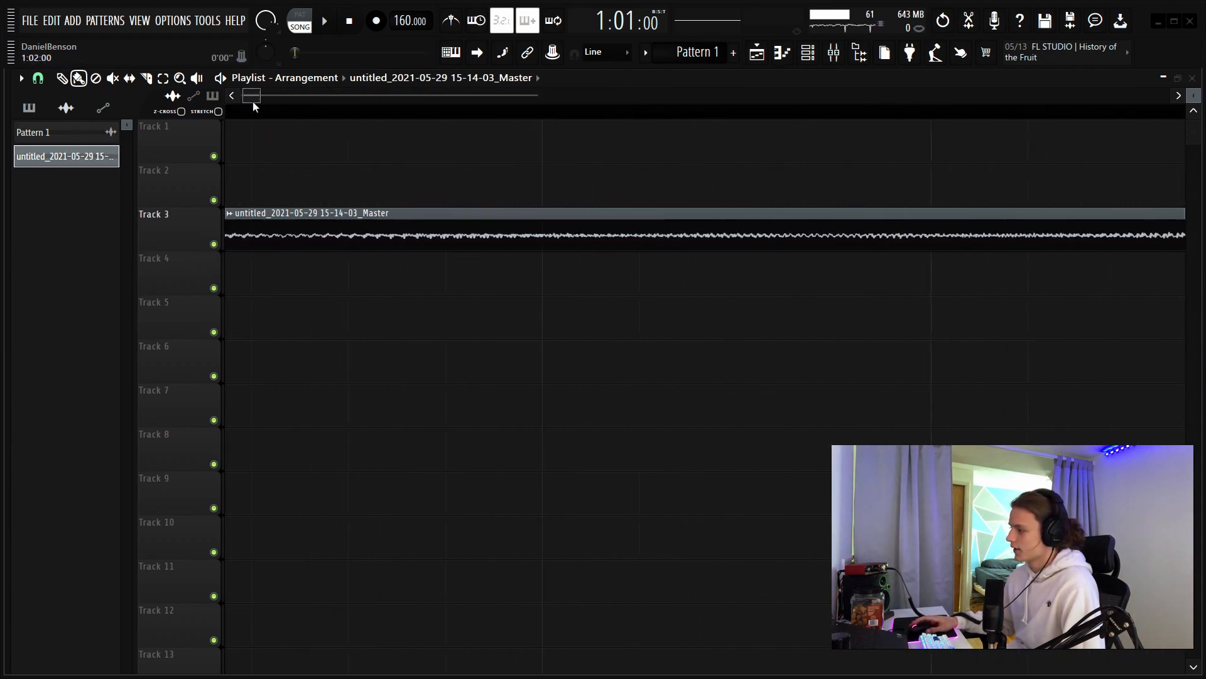
scroll(239, 114, "down", 5)
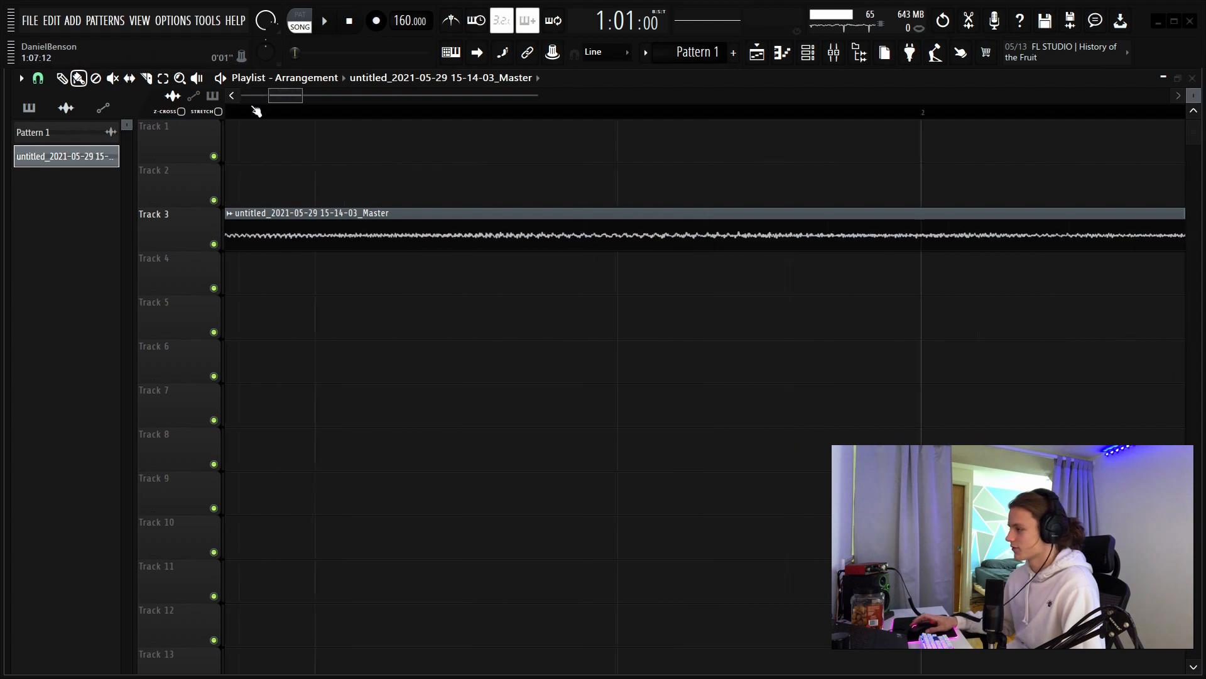
key("space")
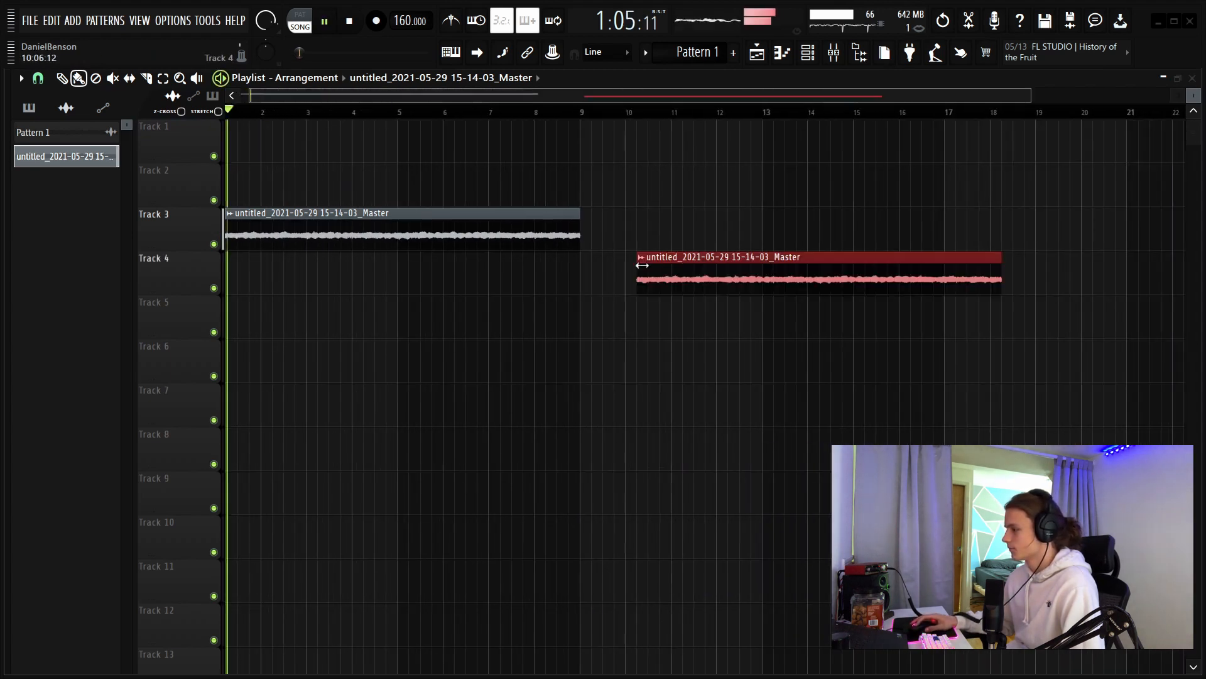
scroll(579, 119, "up", 5)
scroll(580, 118, "up", 3)
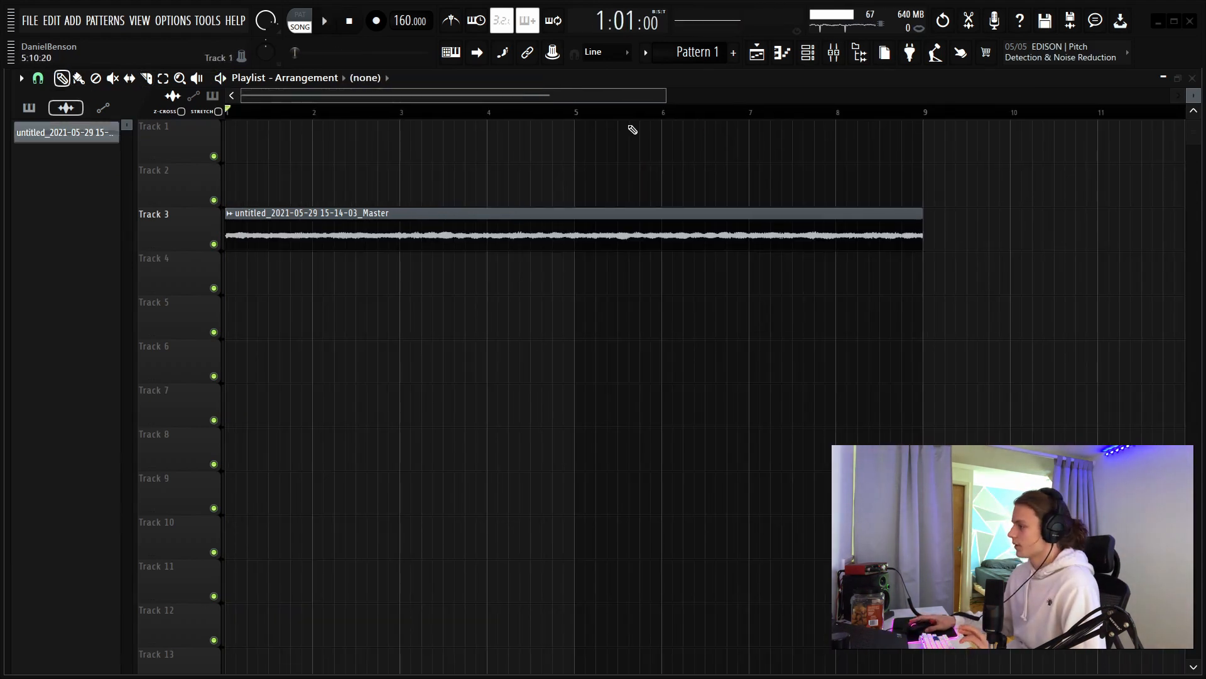
scroll(634, 125, "down", 2)
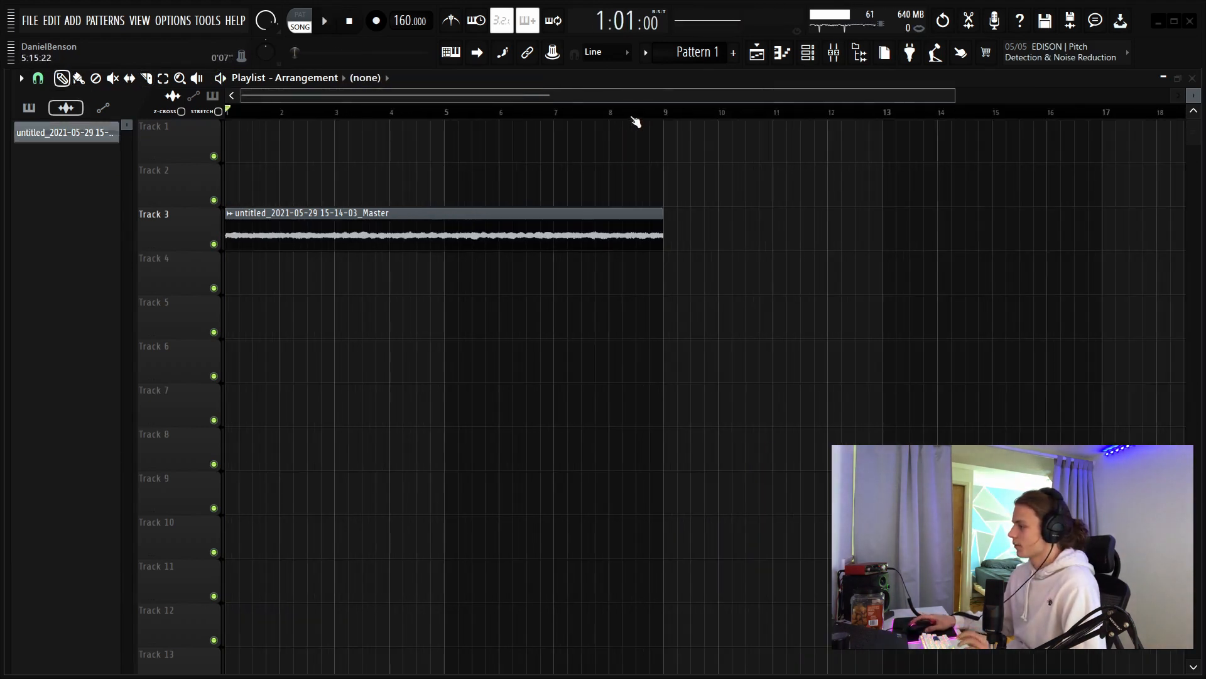
scroll(635, 122, "down", 1)
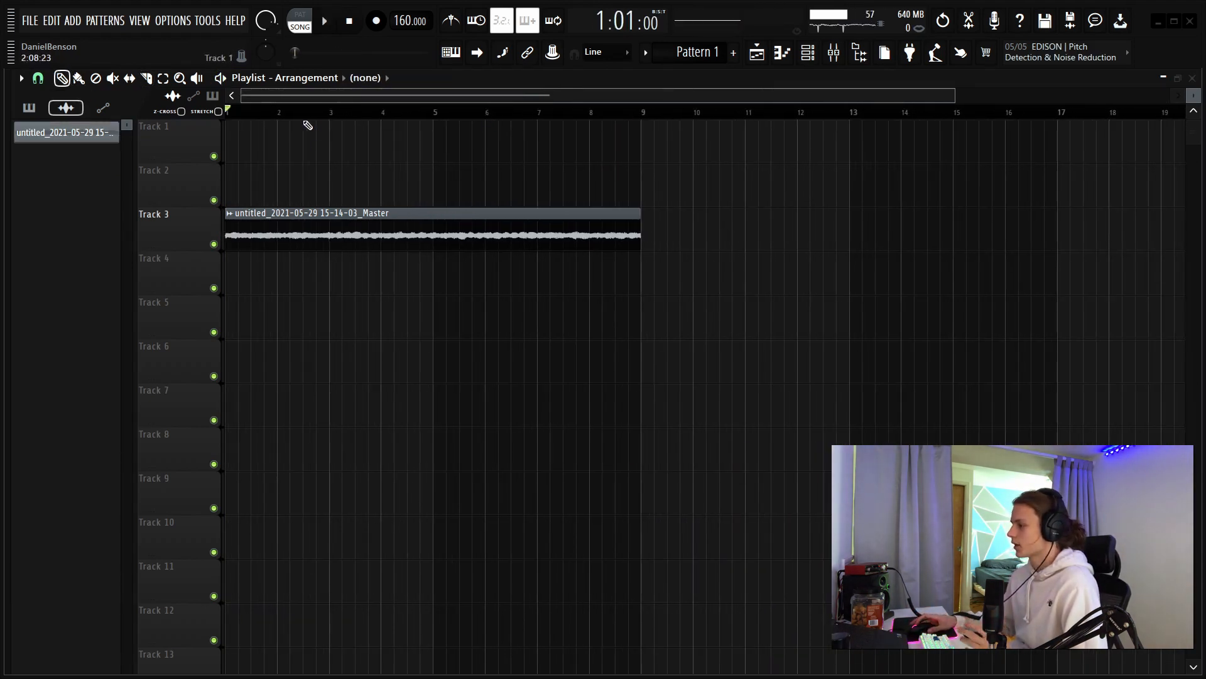
scroll(309, 115, "up", 3)
left_click(424, 231)
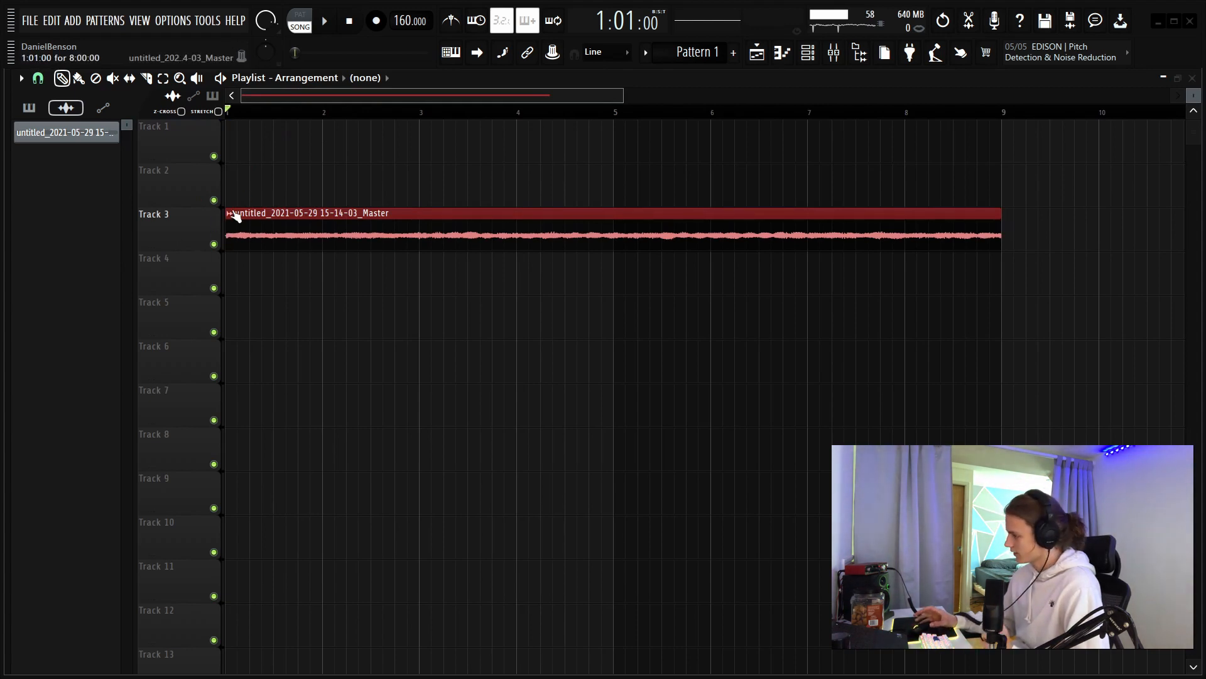
scroll(304, 119, "down", 4)
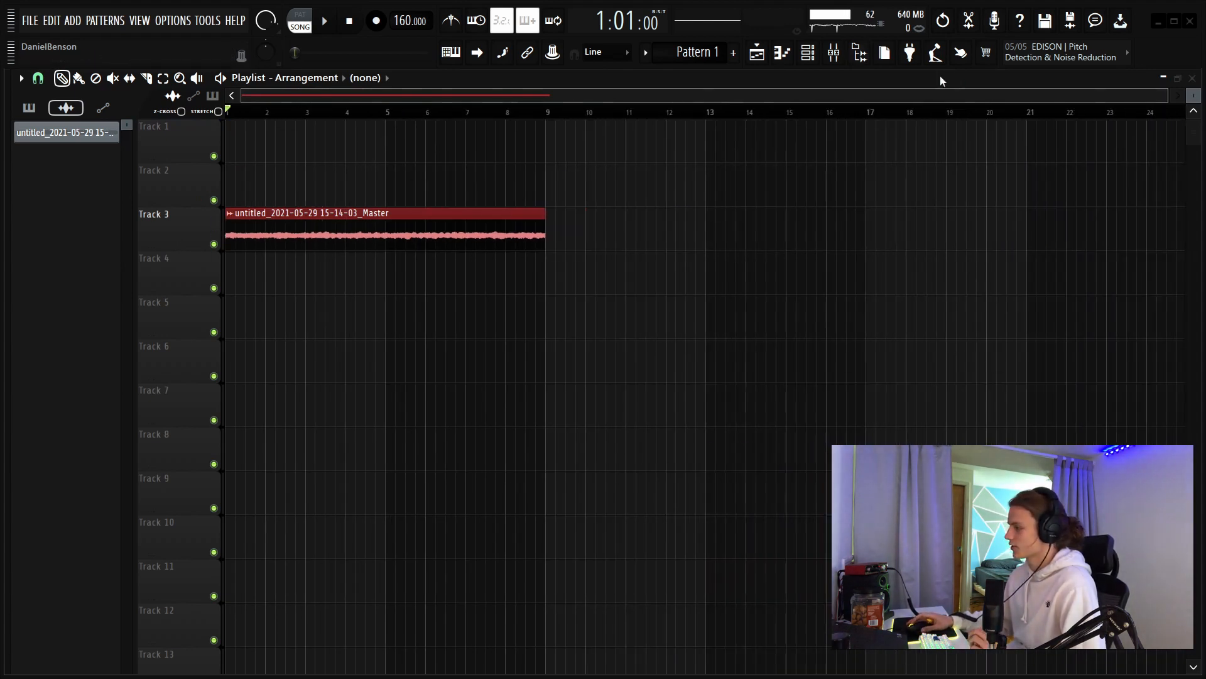
Step: Add a second Analog Lab V channel, search its presets for "pluc" and filter them to Plucked Keys
left_click(834, 53)
left_click(758, 53)
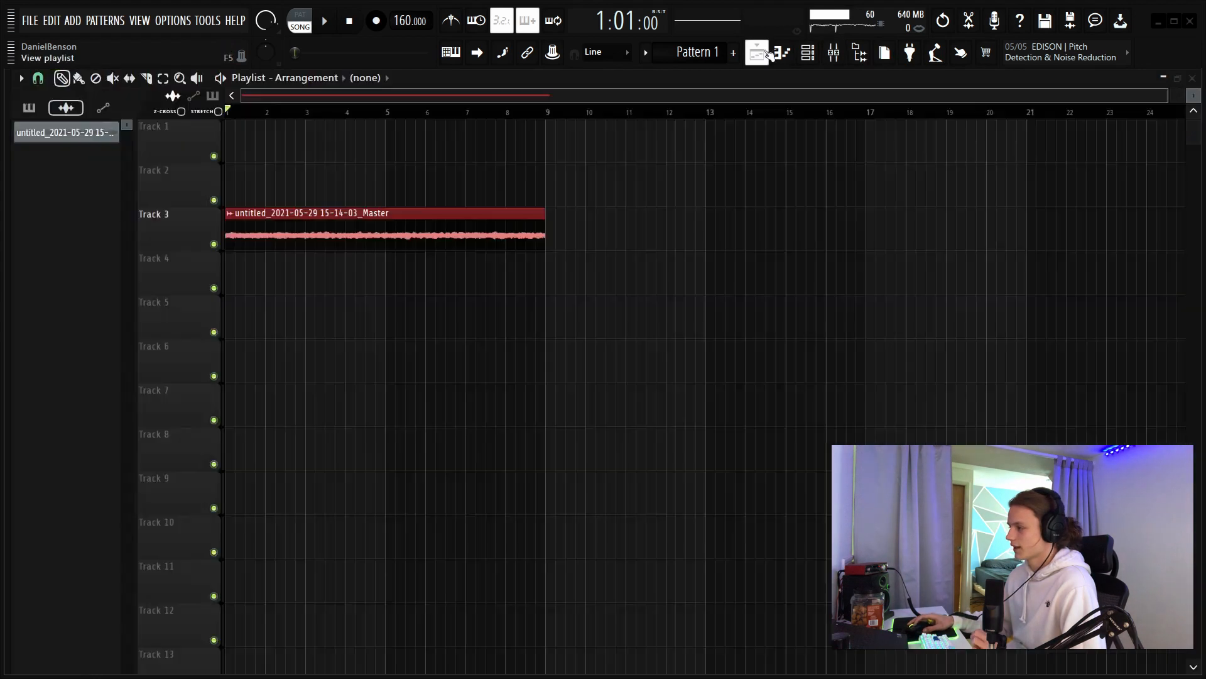
left_click(809, 53)
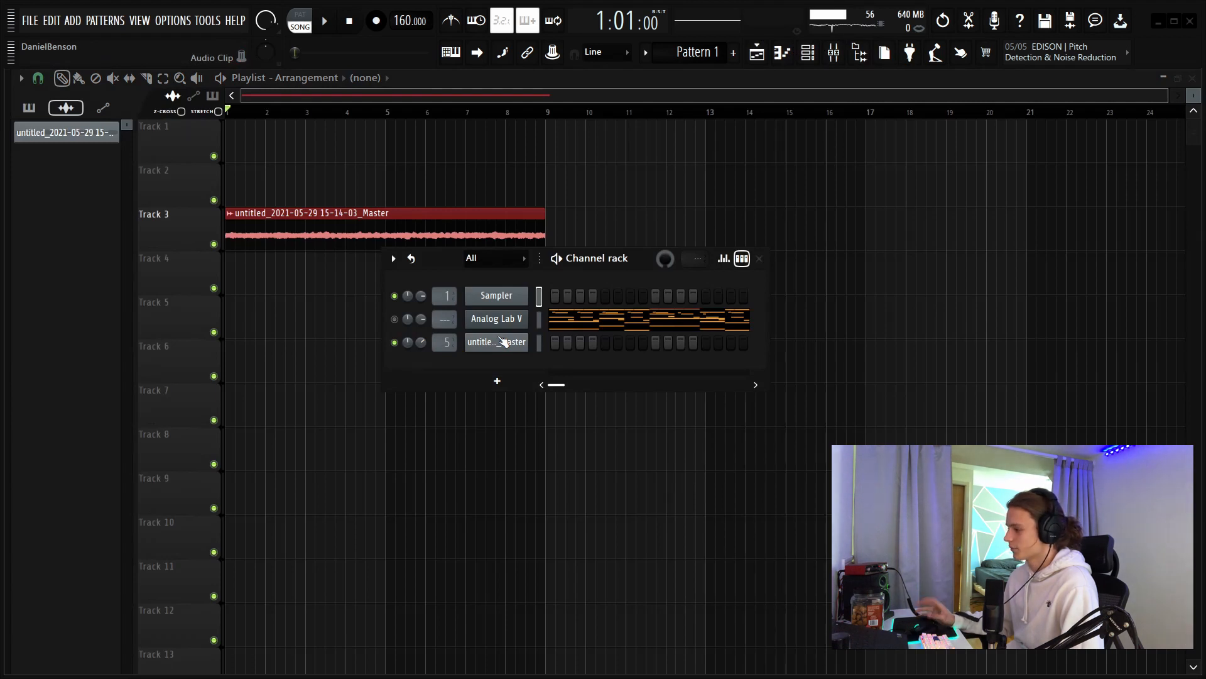
left_click(505, 319)
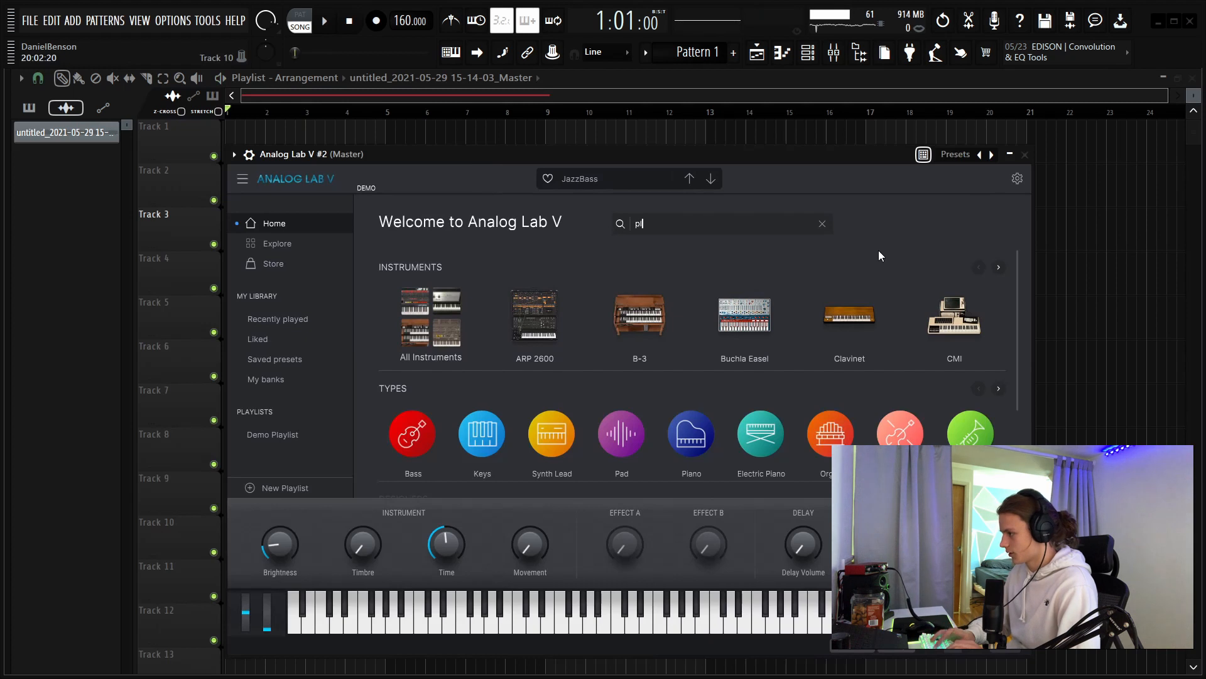
type("c")
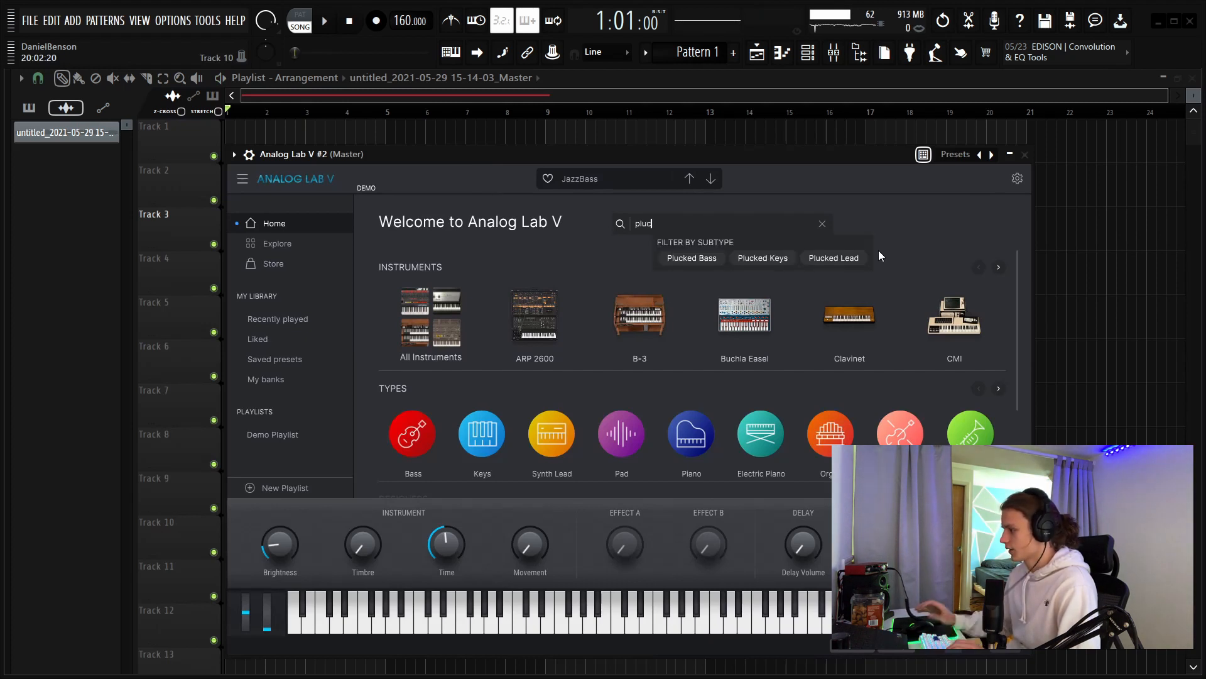
left_click(775, 258)
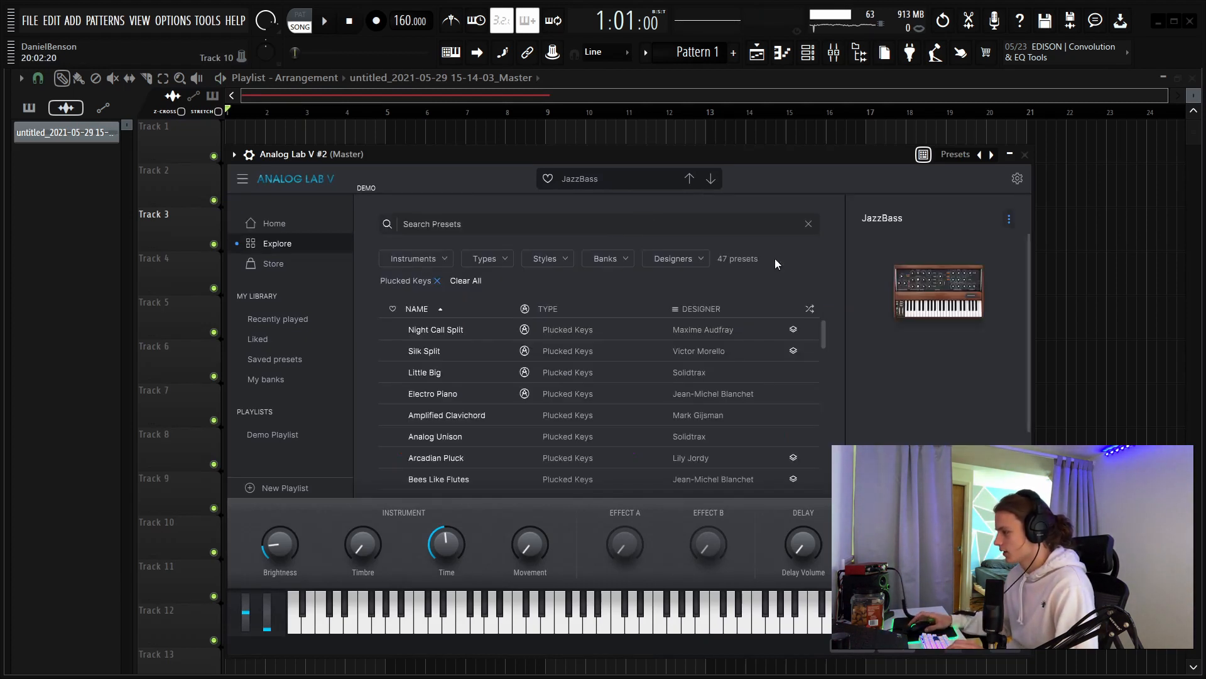
Step: Try the Night Call Split preset, load EP & Strings instead and close the Analog Lab V #2 window
left_click(429, 329)
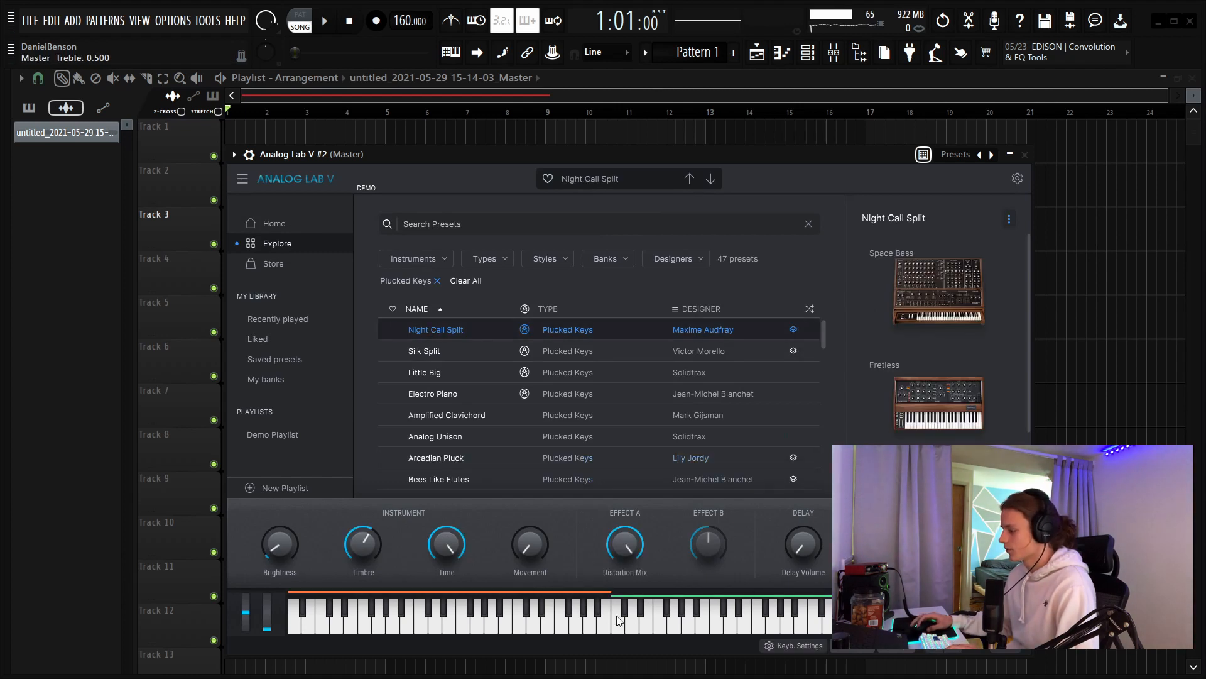
scroll(447, 439, "down", 5)
left_click(447, 465)
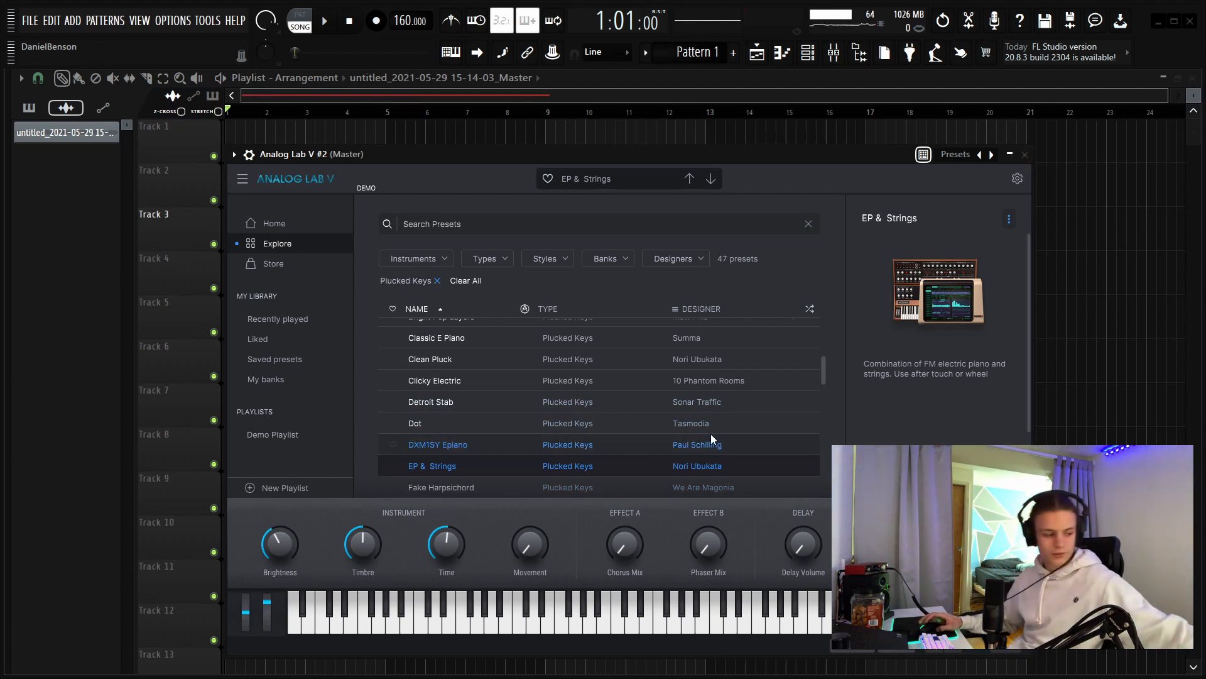
left_click(1025, 154)
Step: Open the Analog Lab V #2 piano roll, draw a two-bar chord of D#5, A#5, F#6 and A#6 from bar 1, and select all its notes
right_click(517, 364)
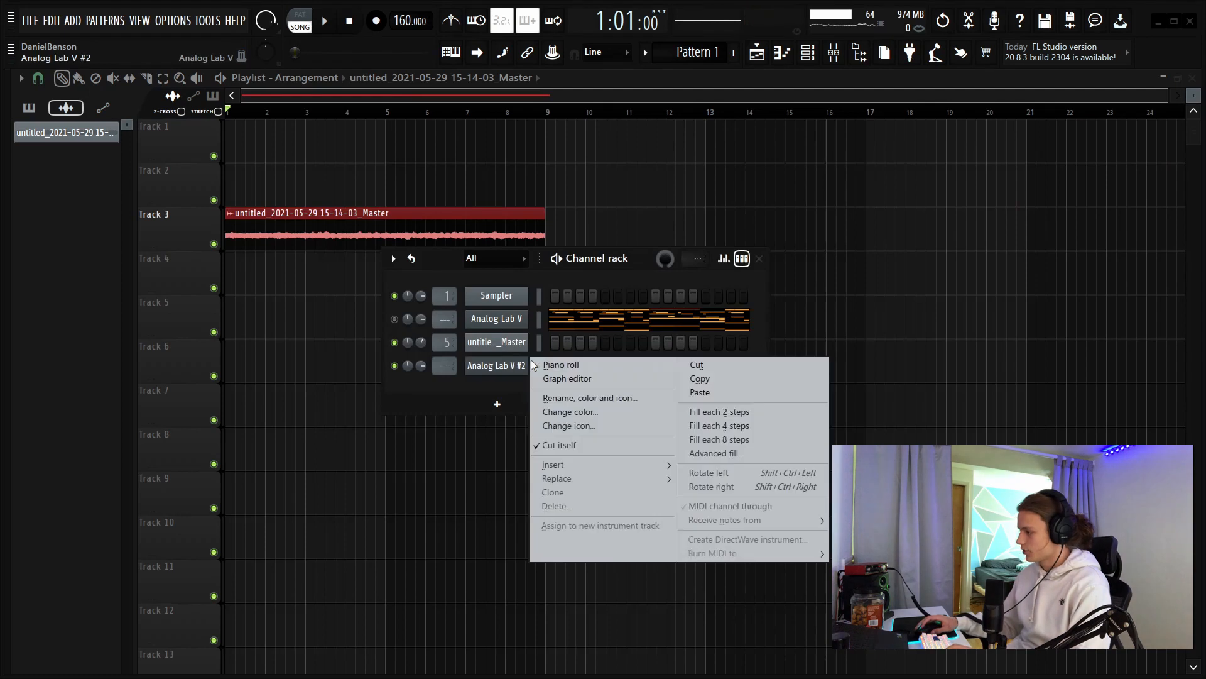
left_click(592, 368)
scroll(329, 366, "up", 3)
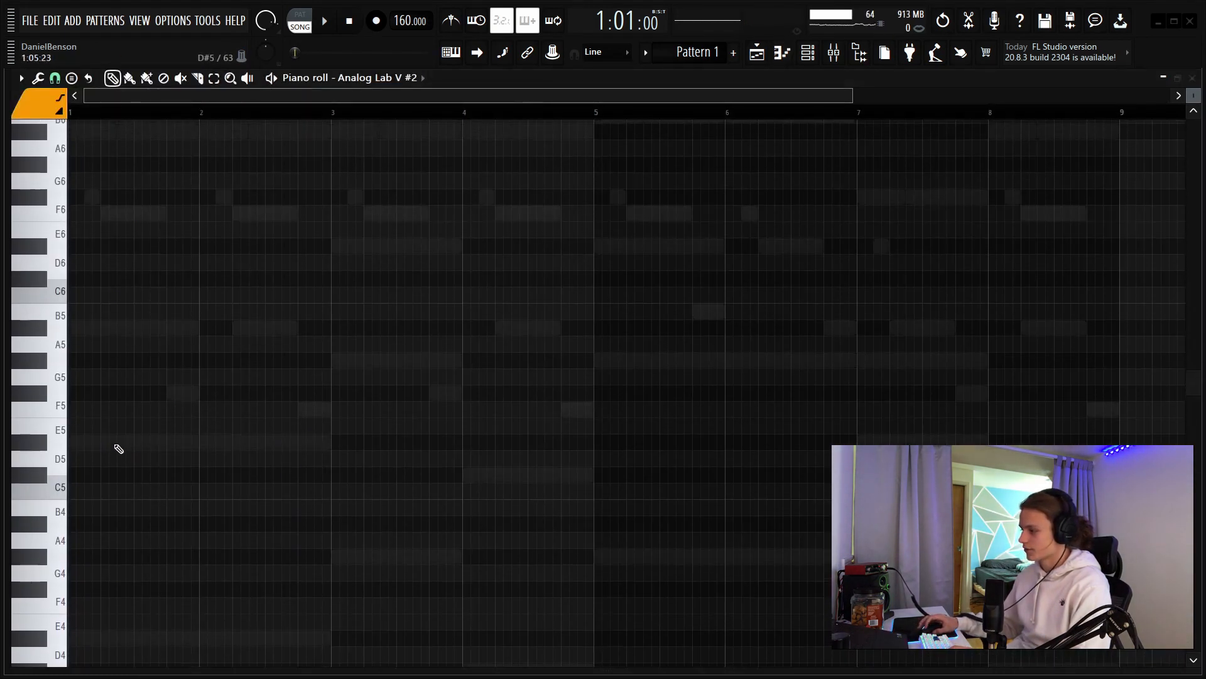
left_click(75, 459)
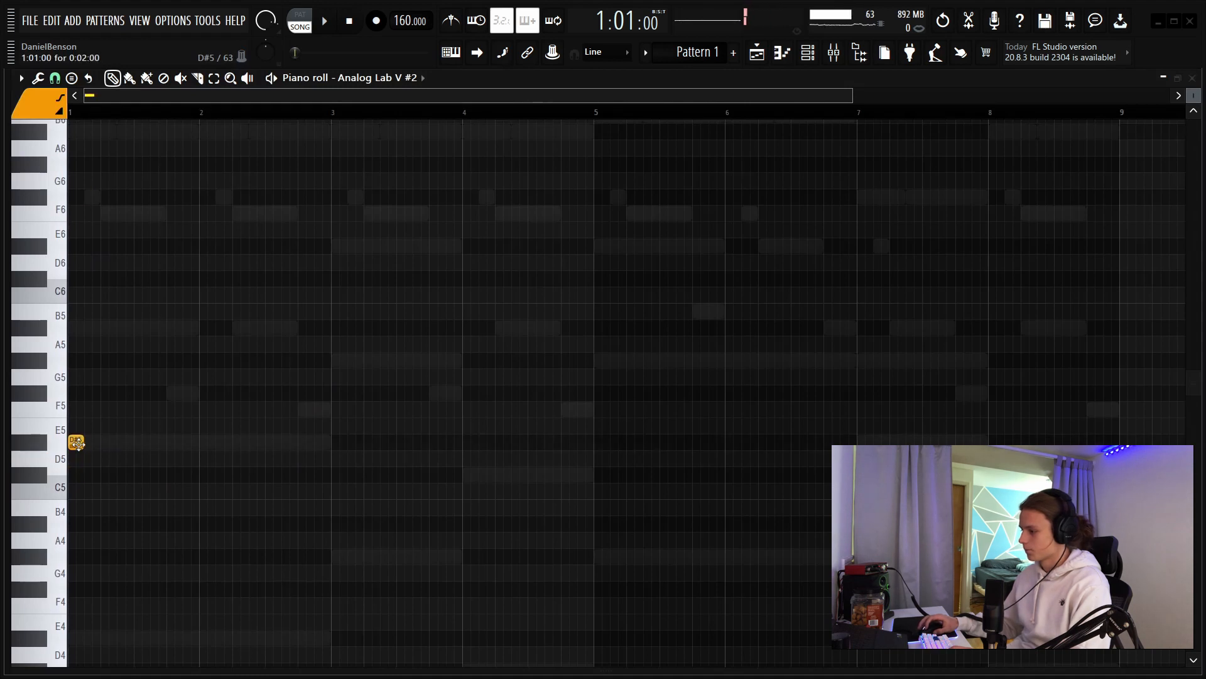
left_click_drag(76, 442, 314, 448)
left_click(102, 329)
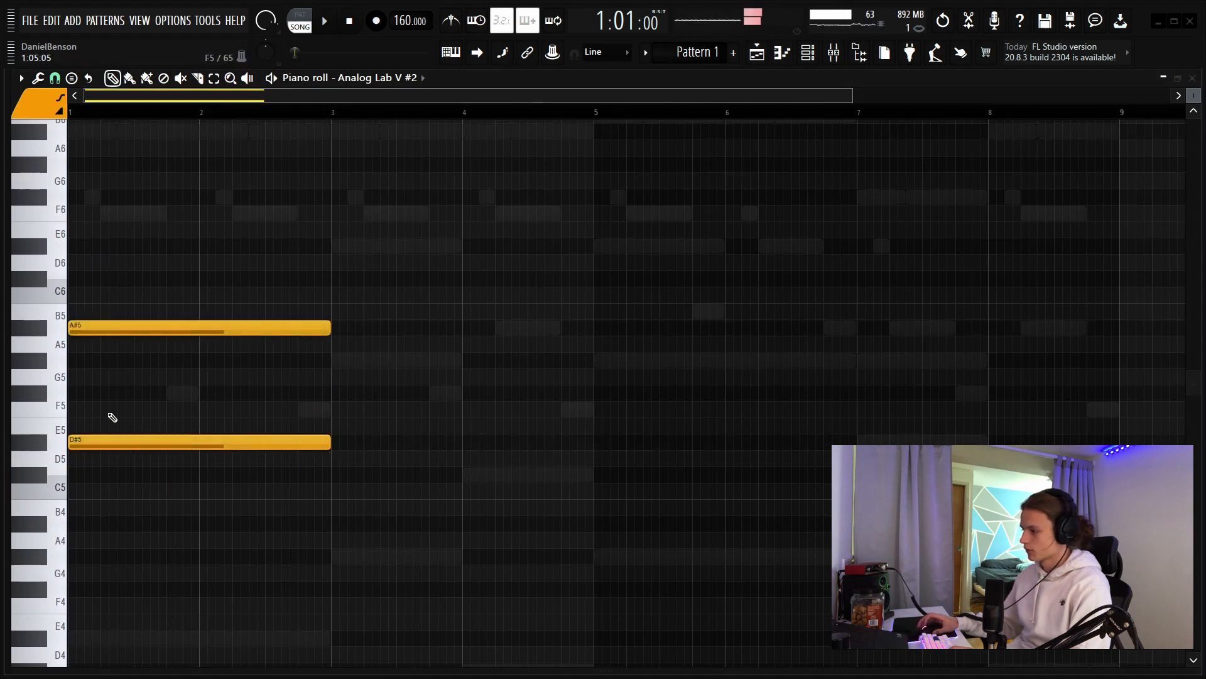
scroll(107, 402, "up", 4)
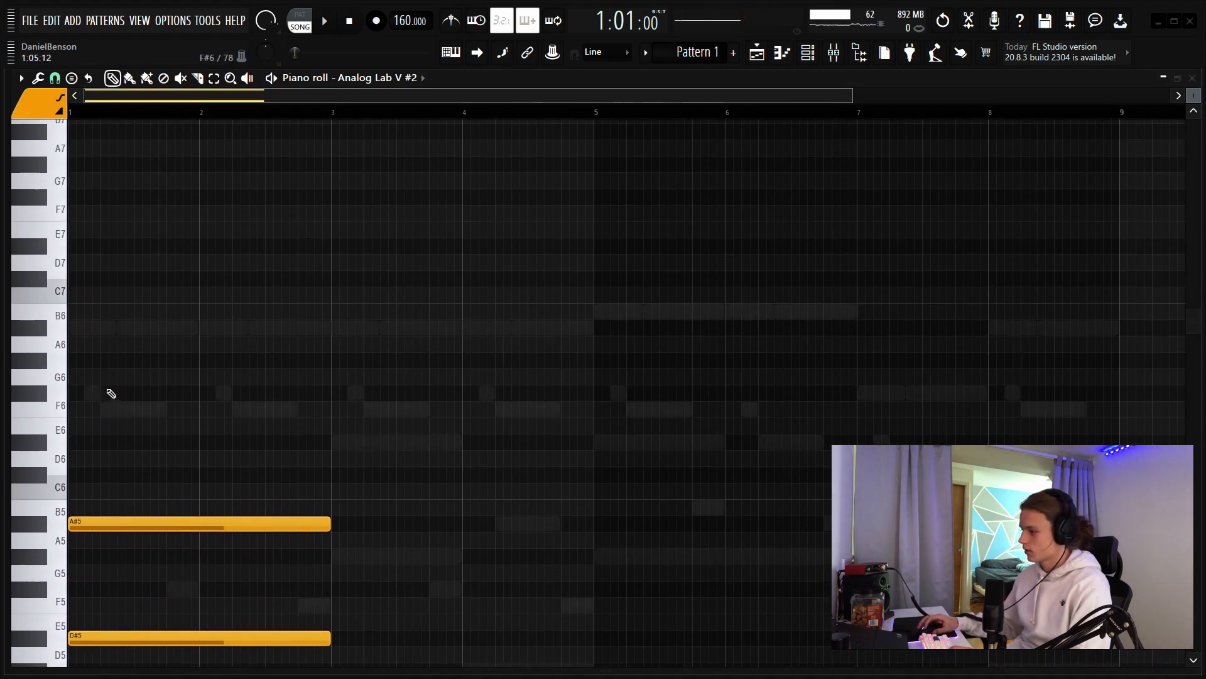
left_click(110, 392)
left_click(120, 330)
key("ctrl+a")
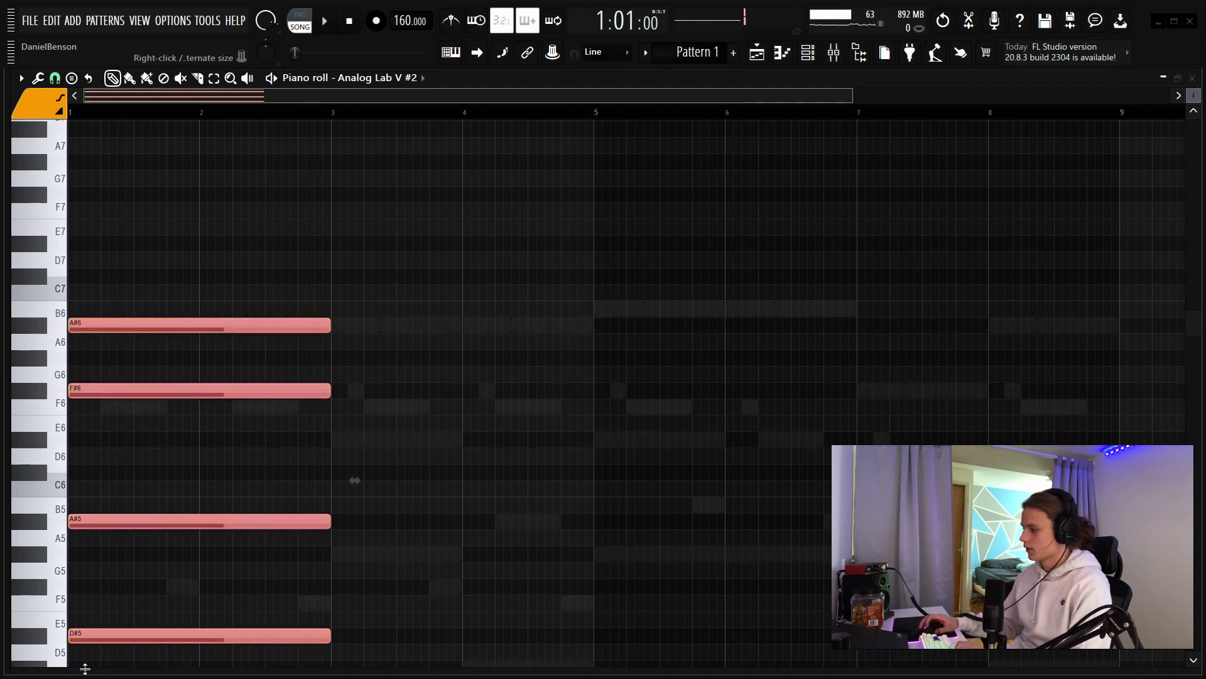
Step: Transpose the selected chord up two semitones to F5, C6, G#6 and C7 and listen to it
key("Up")
key("Up")
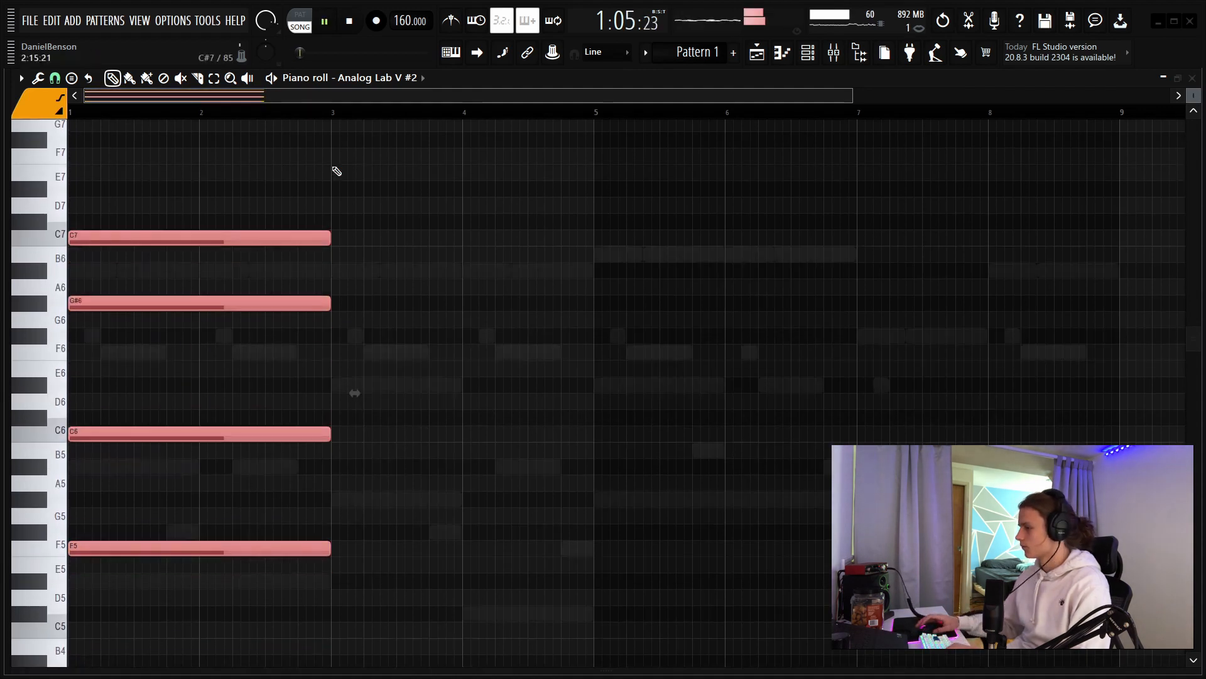
key("space")
Step: Place Pattern 1 on Track 1 of the playlist, starting at bar 1 above the rendered audio clip
left_click(759, 56)
left_click(786, 55)
left_click(808, 56)
left_click(762, 58)
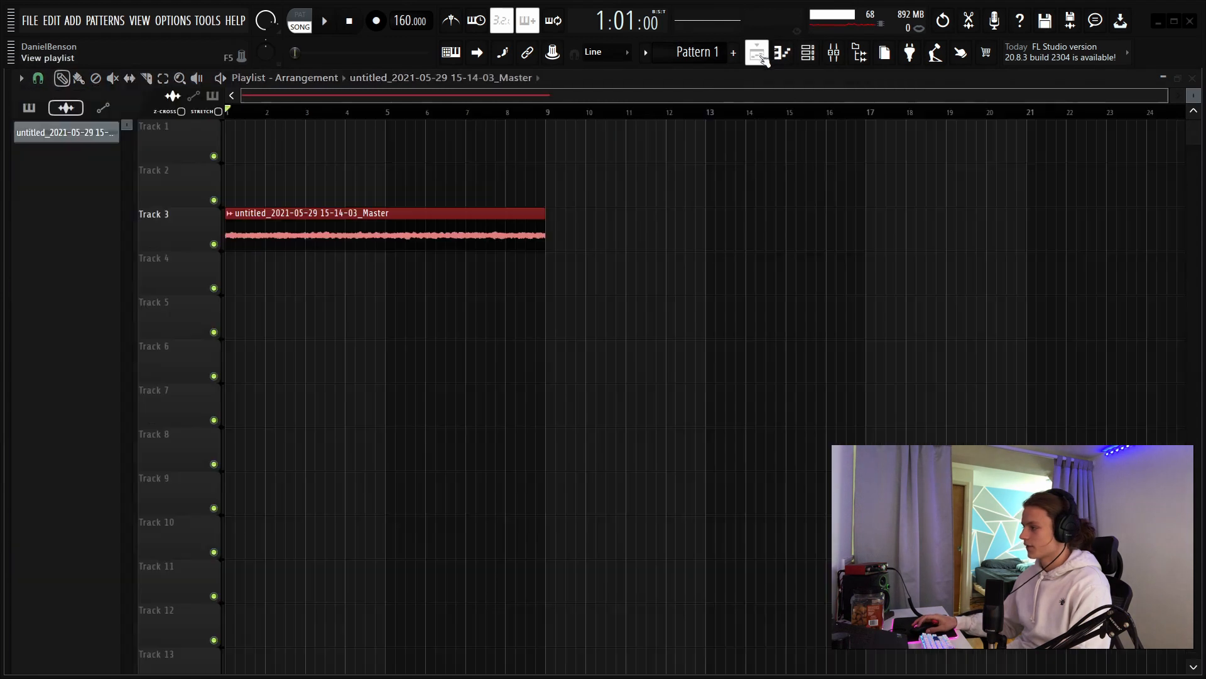
left_click(28, 107)
left_click(44, 127)
left_click(234, 141)
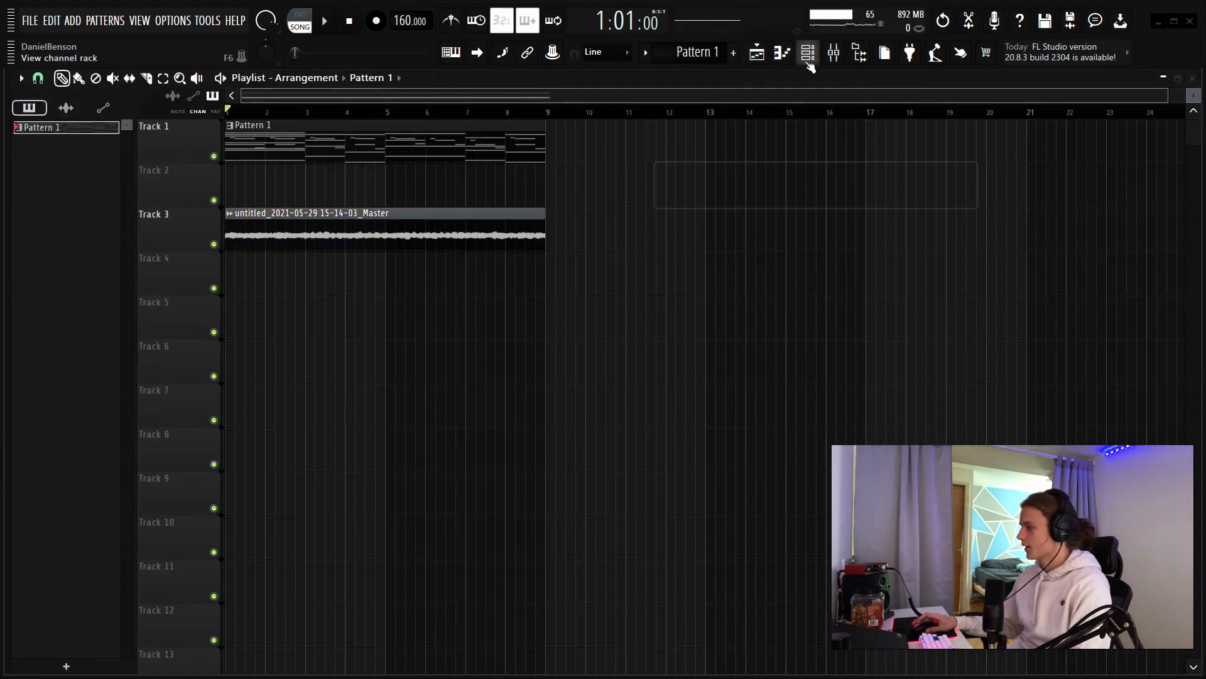
Step: Show the channel rack, play the arrangement and slightly lower the volume of the Analog Lab V #2 channel
left_click(808, 61)
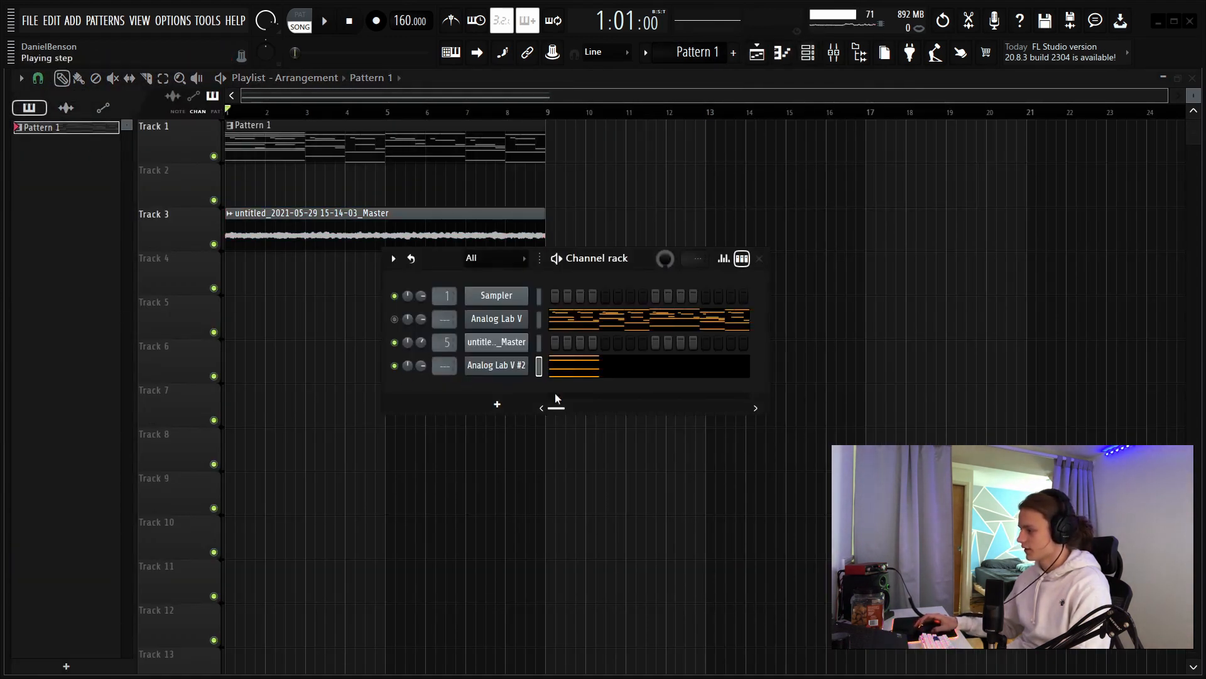
key("space")
left_click_drag(423, 366, 425, 372)
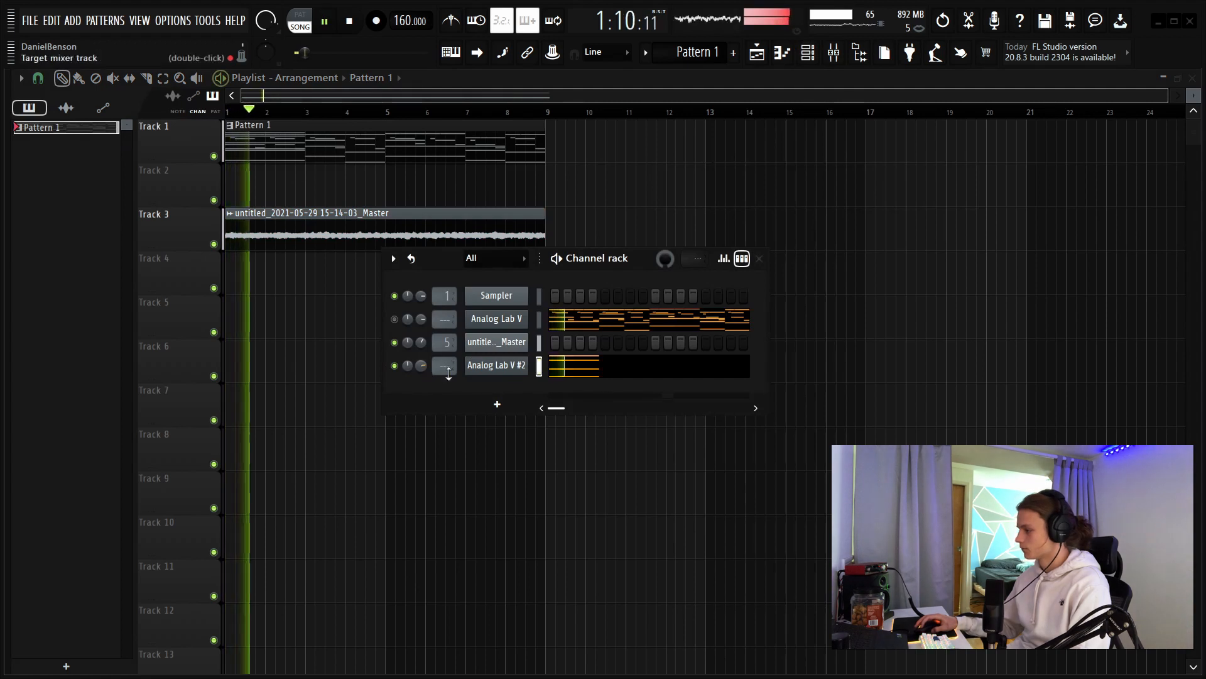
key("space")
Step: Reopen the Analog Lab V #2 piano roll, lower the chord one octave to F4, C5, G#5 and C6, and play it
right_click(512, 366)
left_click(551, 364)
right_click(522, 365)
left_click(553, 365)
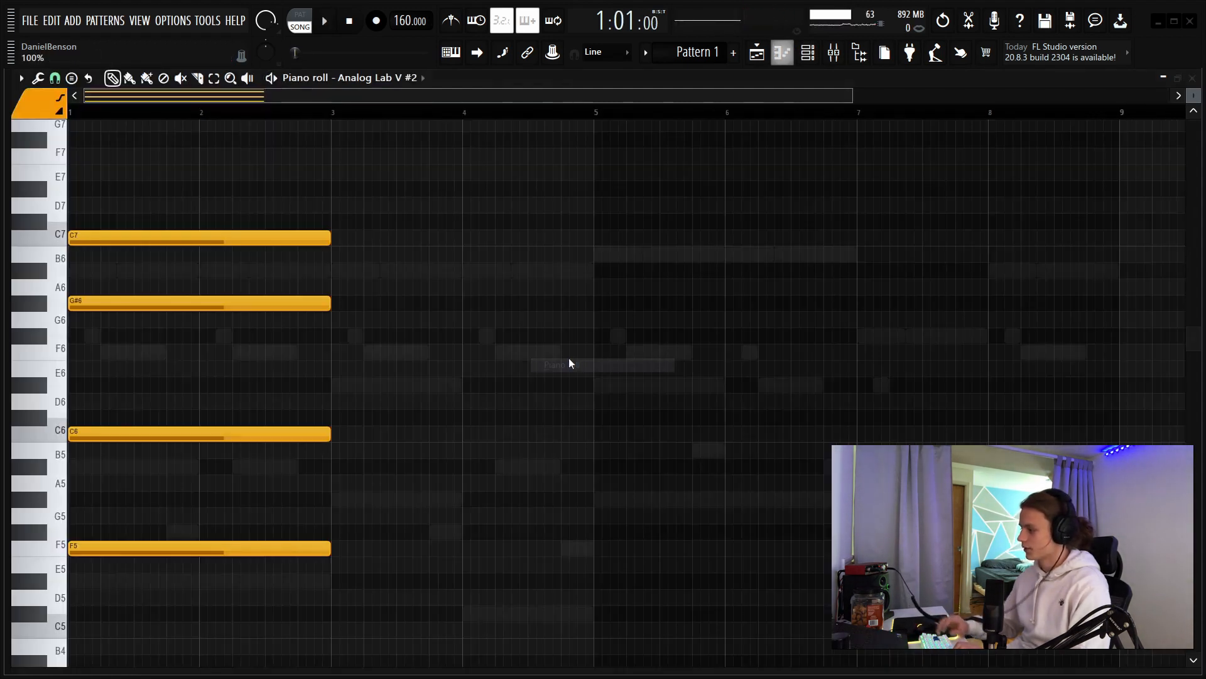
key("space")
left_click(438, 371)
right_click(438, 375)
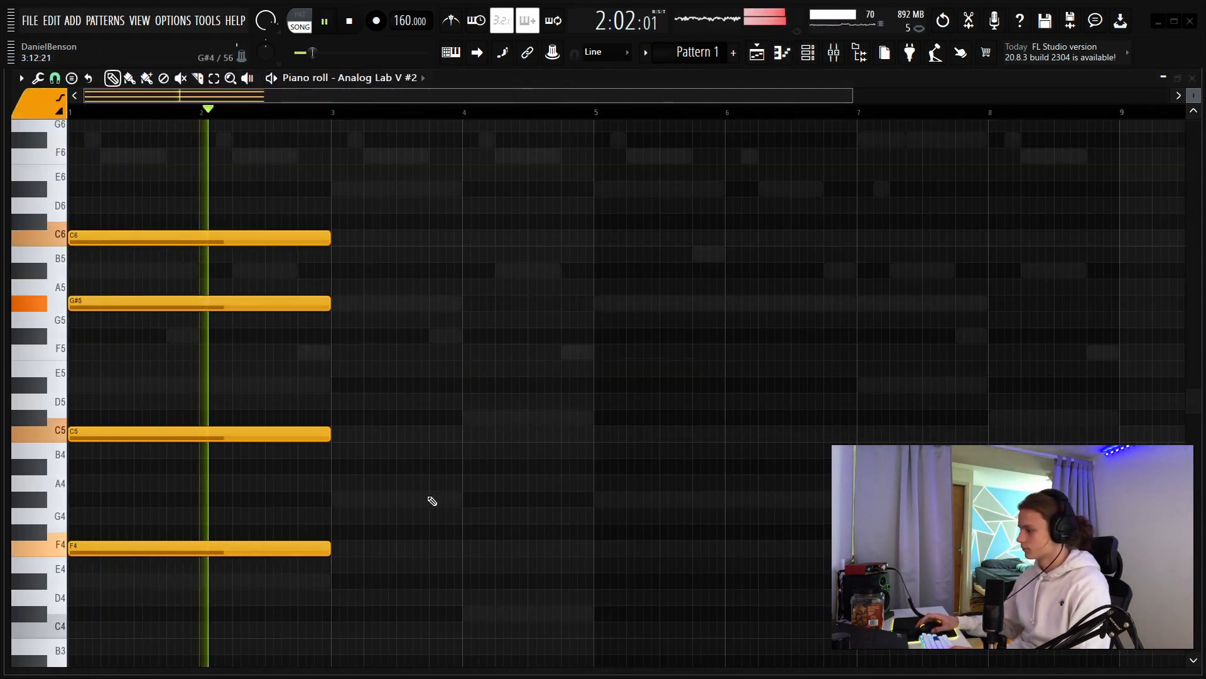
key("space")
Step: Draw a one-bar chord of A#4, F5 and A#5 in bar 3 and start playback
left_click(402, 470)
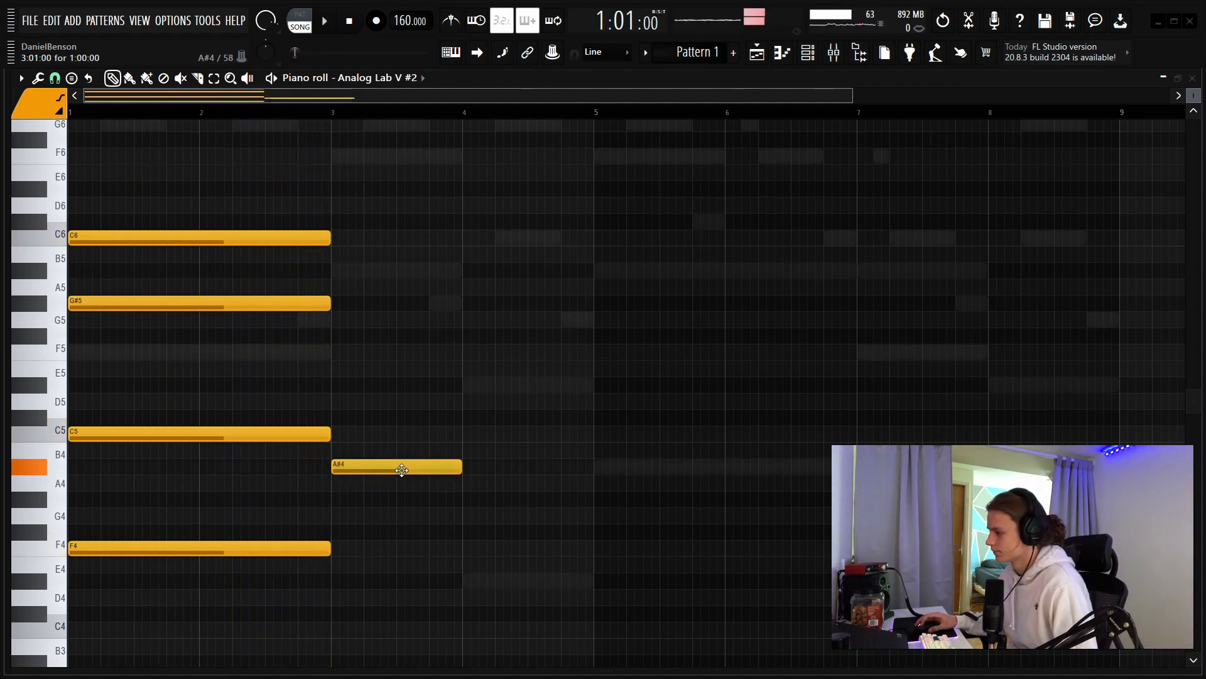
left_click(331, 269)
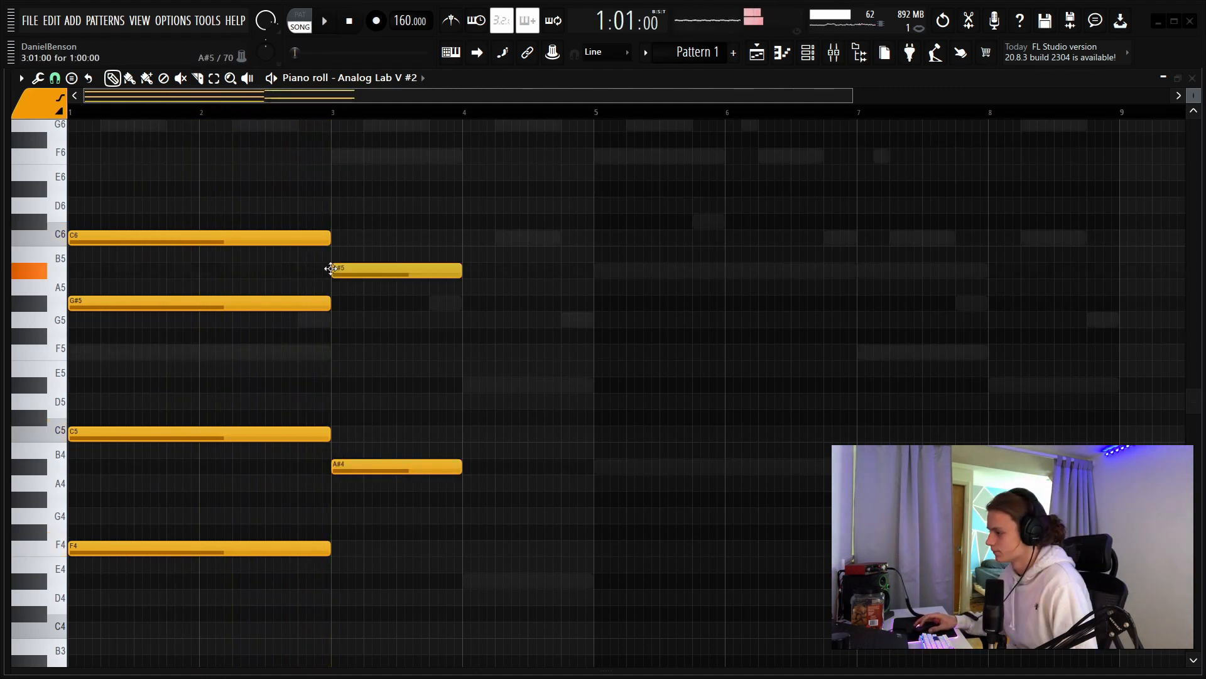
left_click(331, 354)
key("space")
Step: Draw a one-bar chord of D#4, D#5 and C6 in bar 4, removing the stray G#5 note
left_click(468, 579)
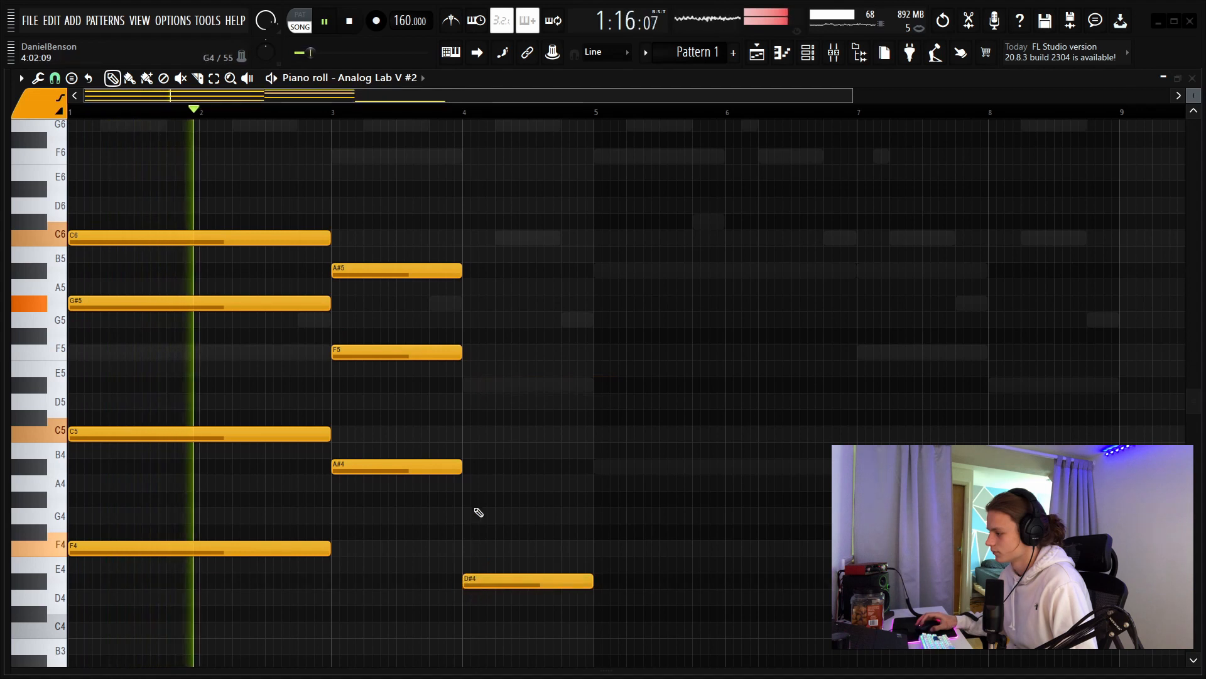
left_click(468, 384)
left_click(468, 237)
left_click(563, 303)
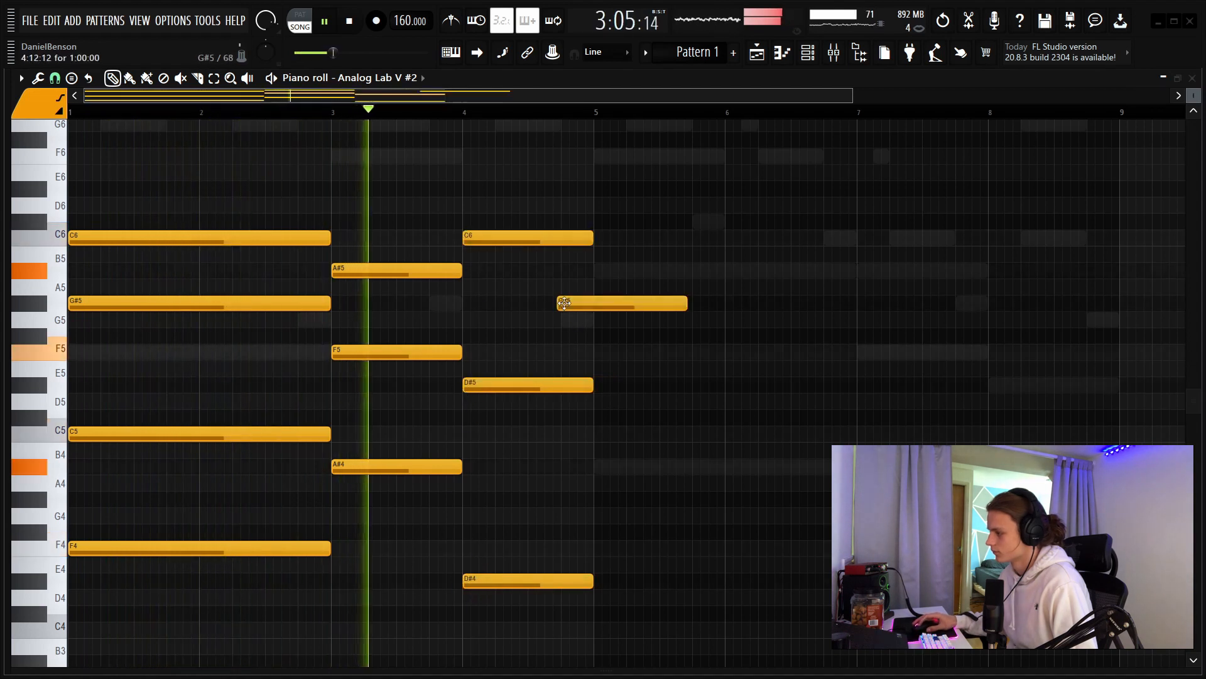
right_click(564, 303)
Step: Duplicate the four-bar chord progression into bars 5 to 8, clear the selection and listen to the result
key("ctrl+a")
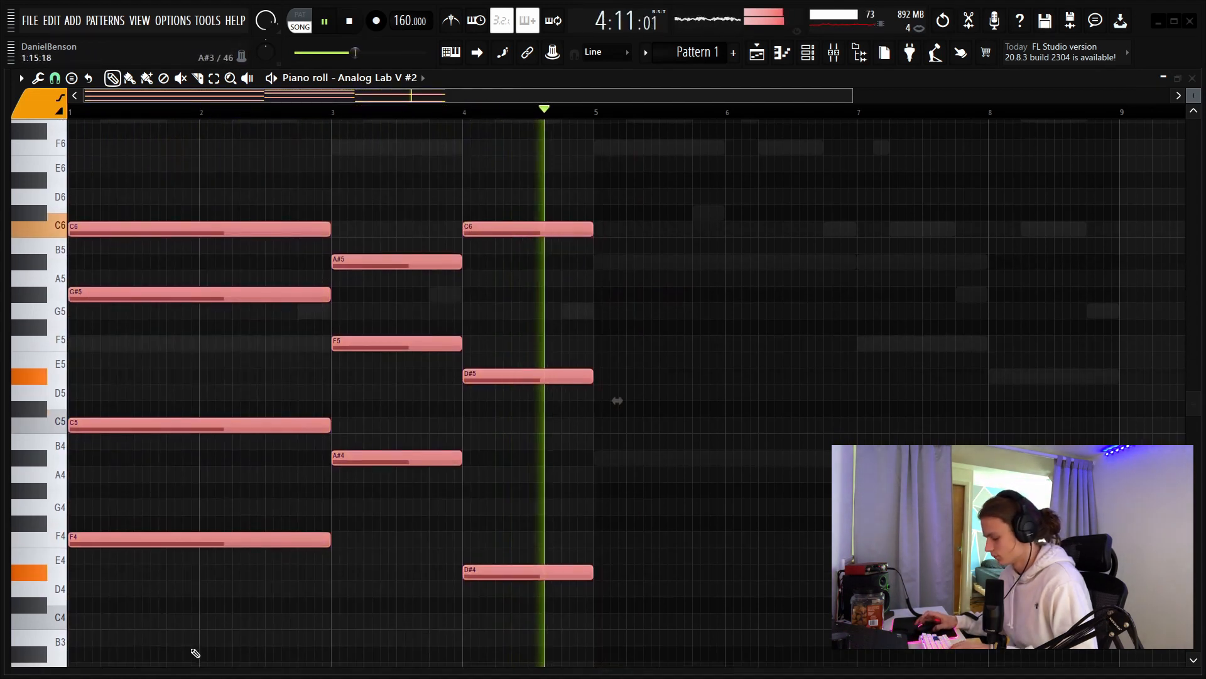
key("ctrl+b")
left_click(525, 479)
right_click(558, 470)
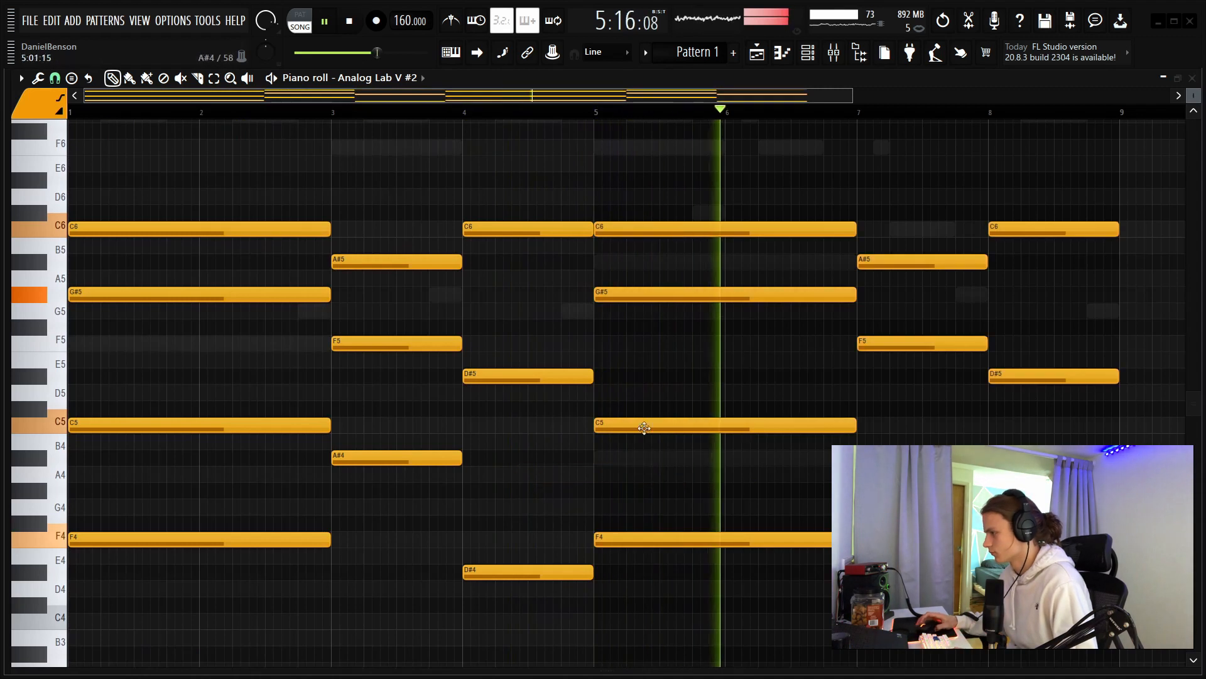
key("F6")
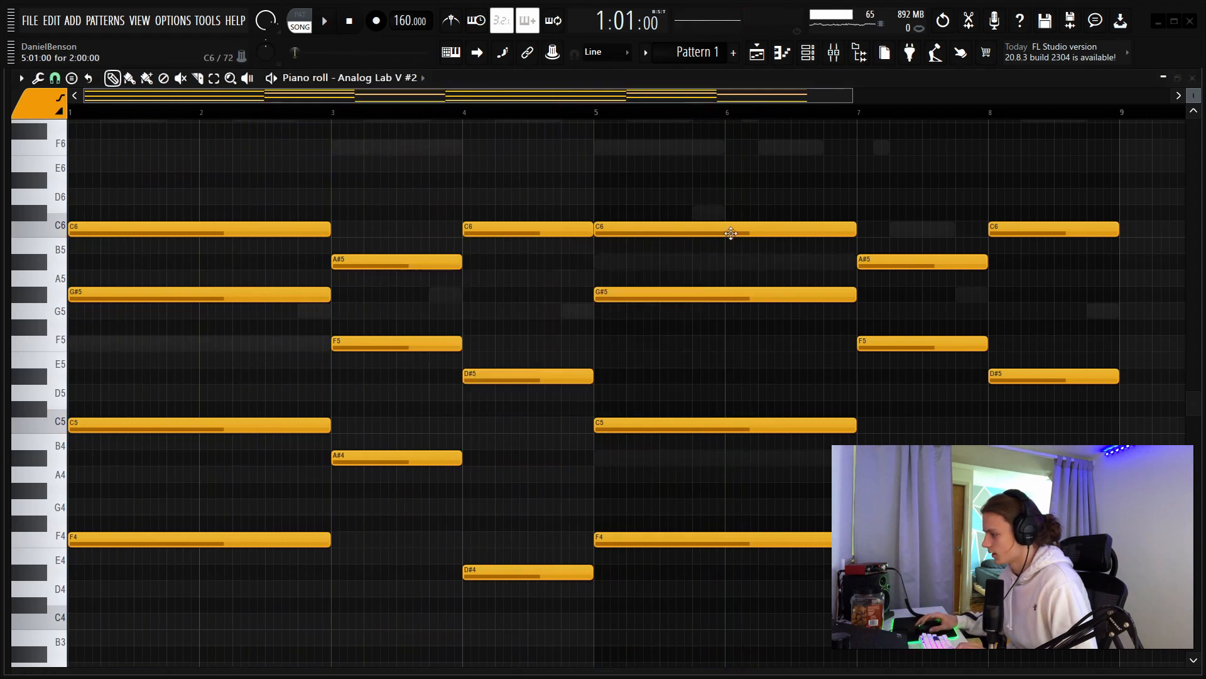
Step: Transpose the two-bar chord at bar 5 up five semitones to A#4, F5, C#6 and F6
left_click_drag(730, 233, 683, 667)
key("shift+Up")
key("shift+Up")
key("shift+Up")
key("shift+Up")
key("shift+Up")
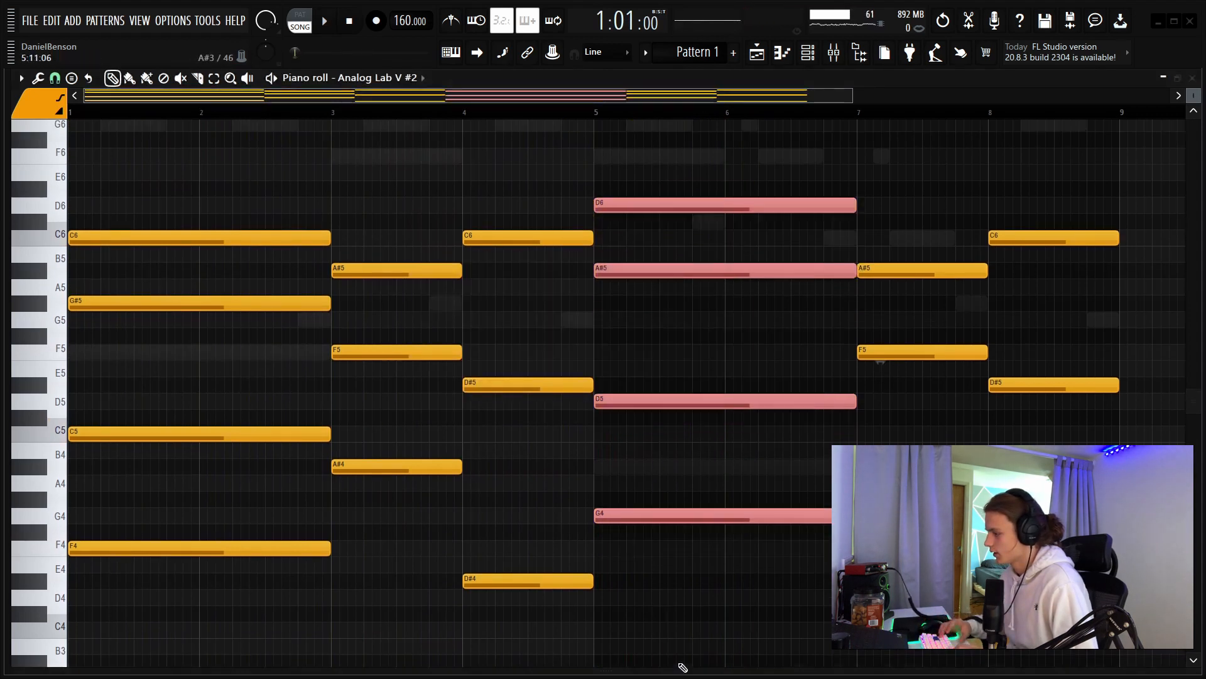
Step: Transpose the bar 7 chord down five semitones to F4, C5 and F5
left_click_drag(929, 243, 918, 556)
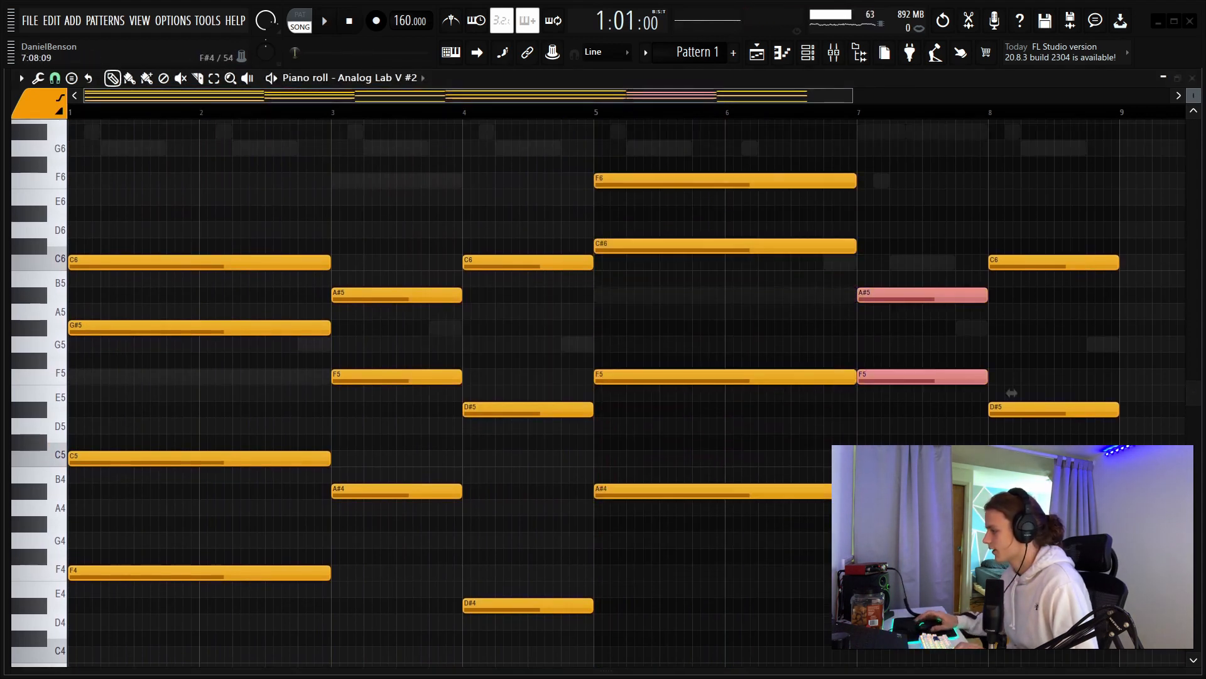
key("shift+Down")
key("shift+Down")
key("shift+Down")
key("shift+Down")
key("shift+Down")
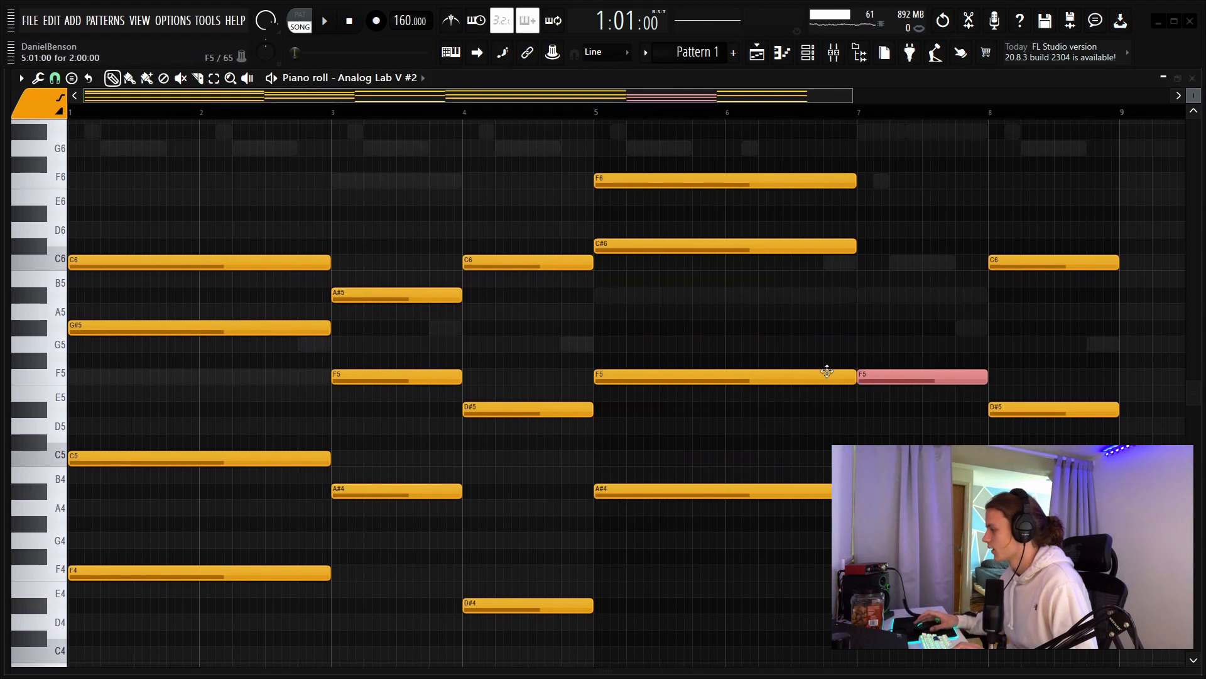
Step: Play the progression and delete the top F6 note from the chord at bar 5
key("space")
left_click(682, 294)
right_click(681, 294)
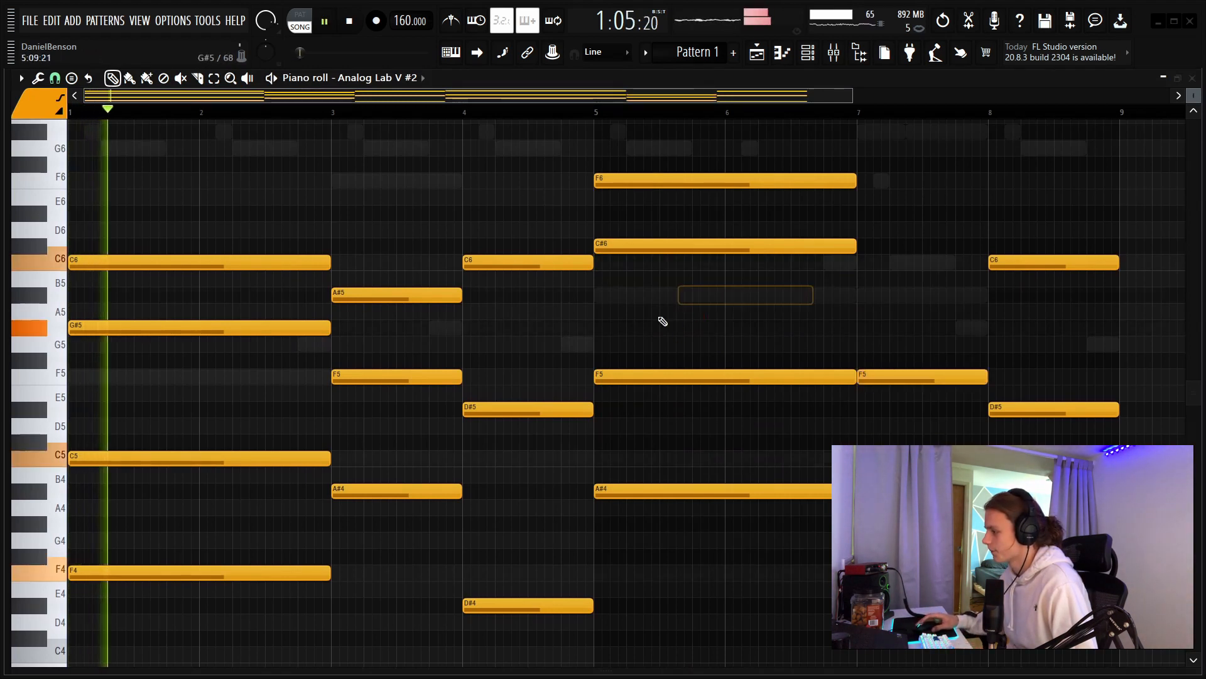
left_click(561, 113)
scroll(562, 114, "down", 2)
right_click(542, 182)
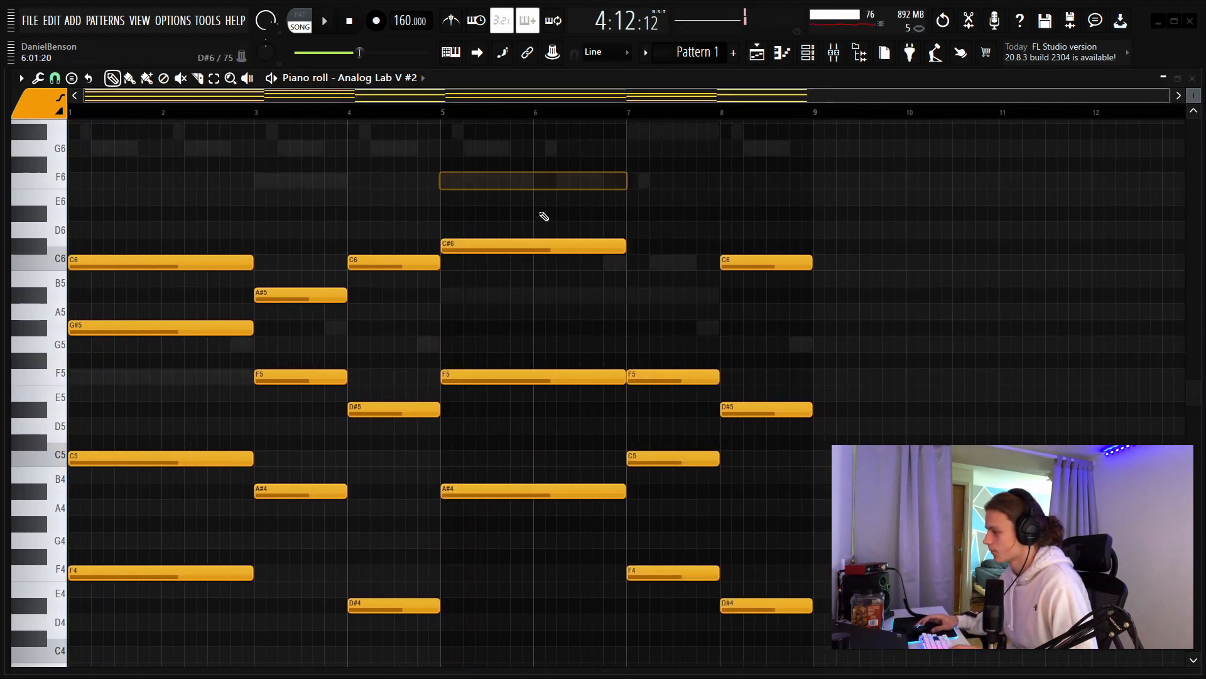
left_click(623, 314)
right_click(625, 316)
Step: Raise the C5 note in bar 7 one octave to C6 and listen to the change
left_click(654, 458)
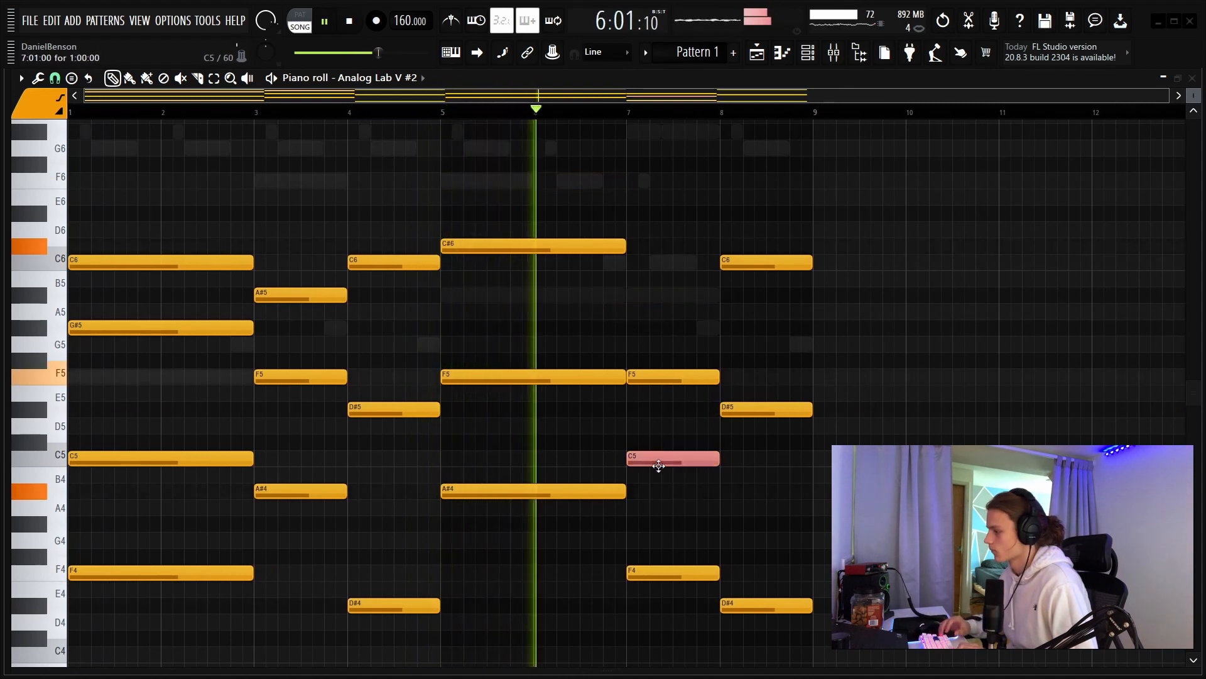
key("ctrl+Up")
scroll(659, 471, "down", 1)
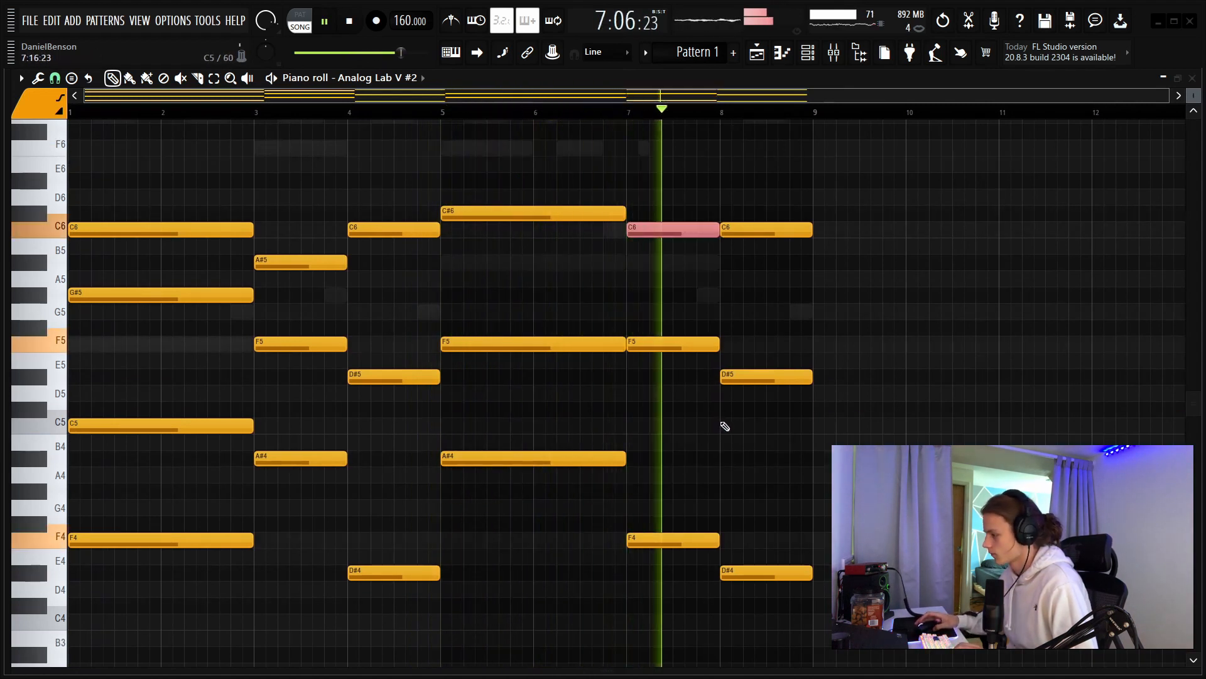
left_click(852, 440)
right_click(852, 439)
key("space")
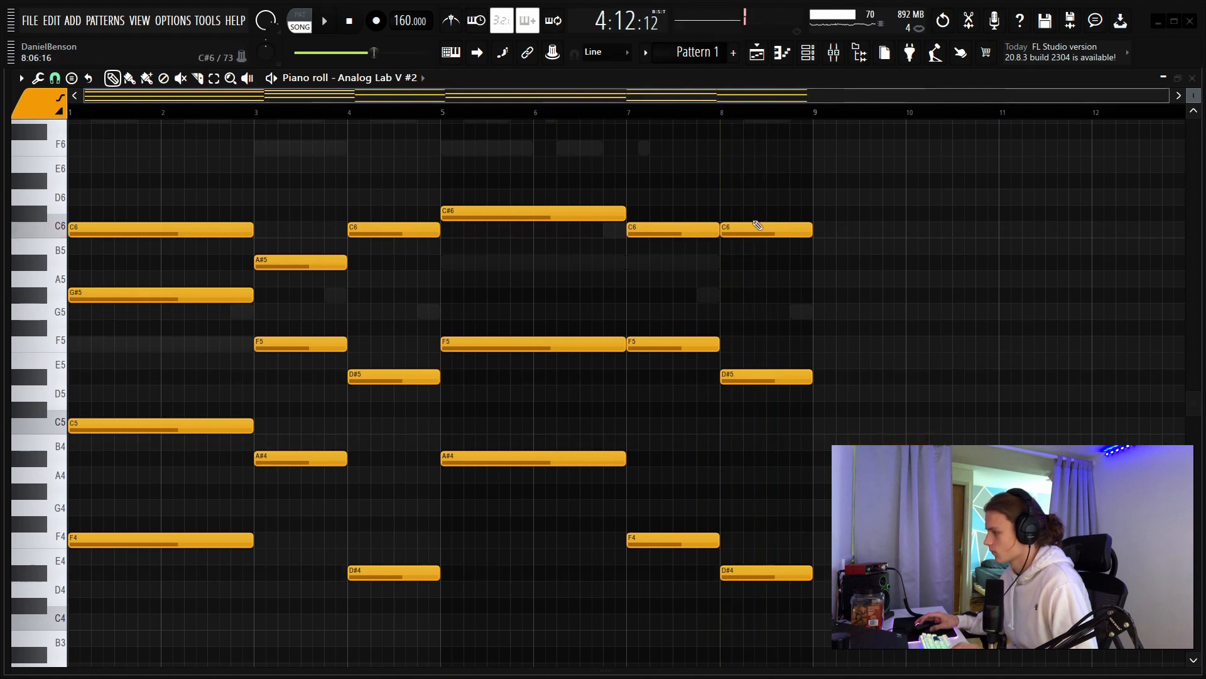
Step: Lower the C6 note in bar 8 one octave to C5, remove the stray notes above it and play the ending
key("ctrl+Down")
key("space")
key("space")
right_click(774, 297, "alt")
key("space")
left_click(774, 310)
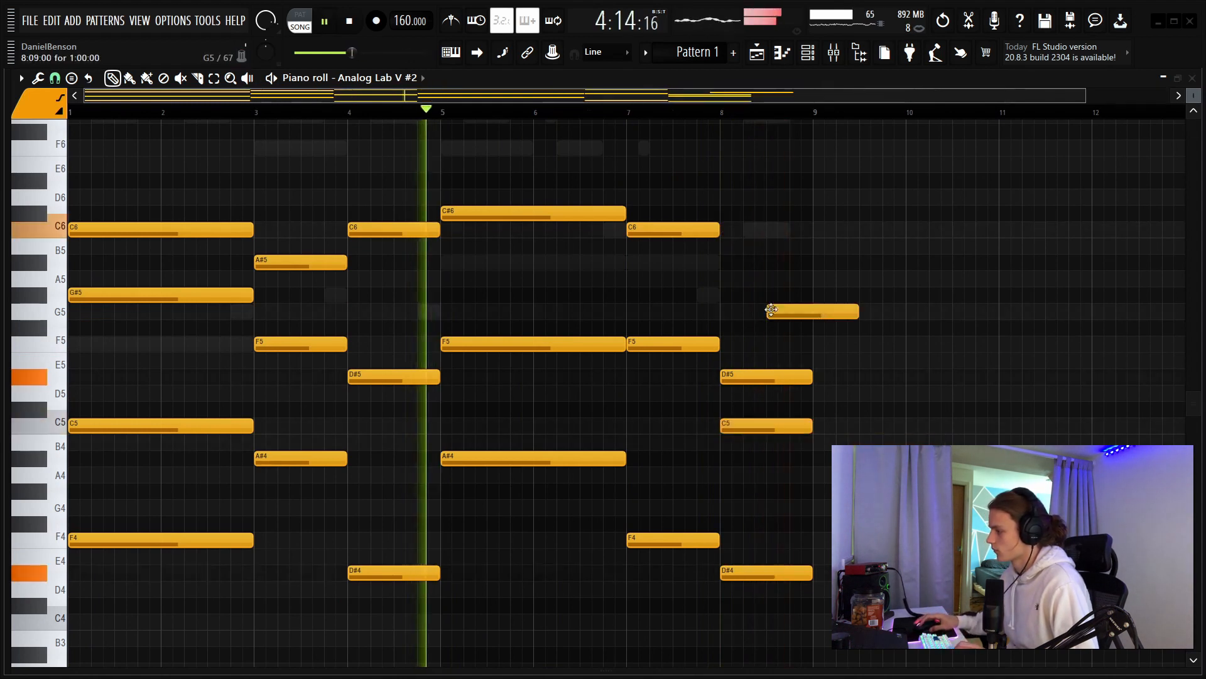
right_click(783, 312)
left_click(793, 280)
right_click(793, 283)
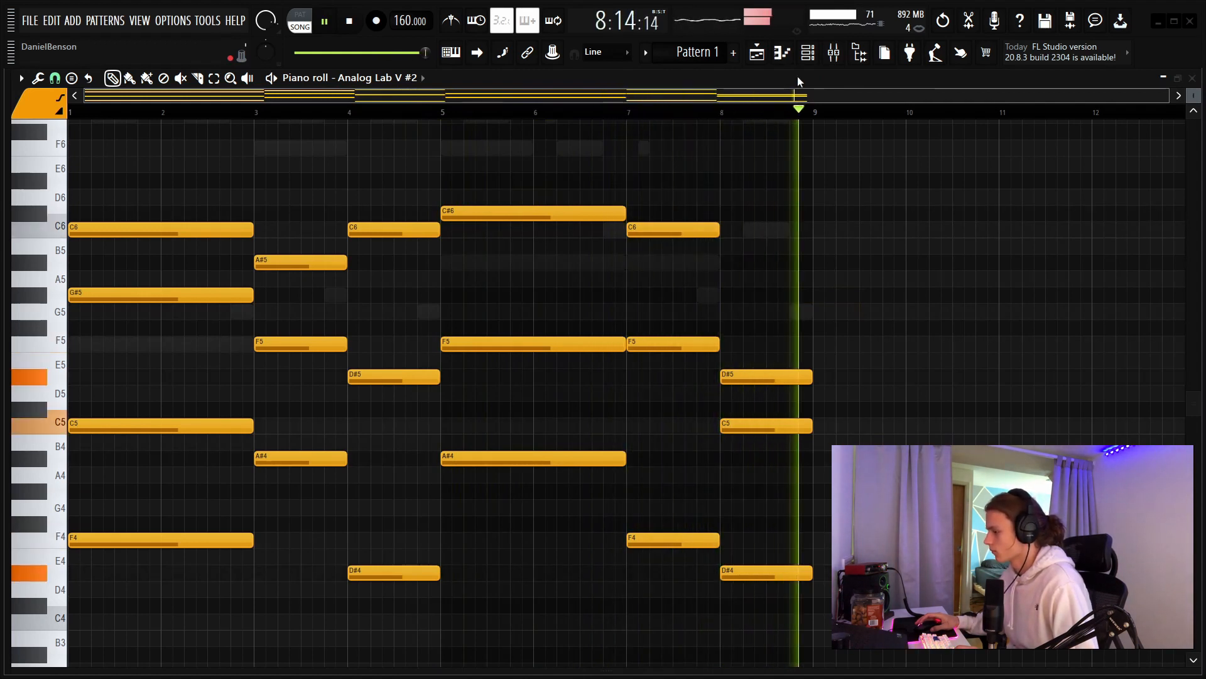
key("space")
Step: Quick-render Pattern 1 as an audio clip in the playlist, close the clip's channel settings and play it briefly
key("F6")
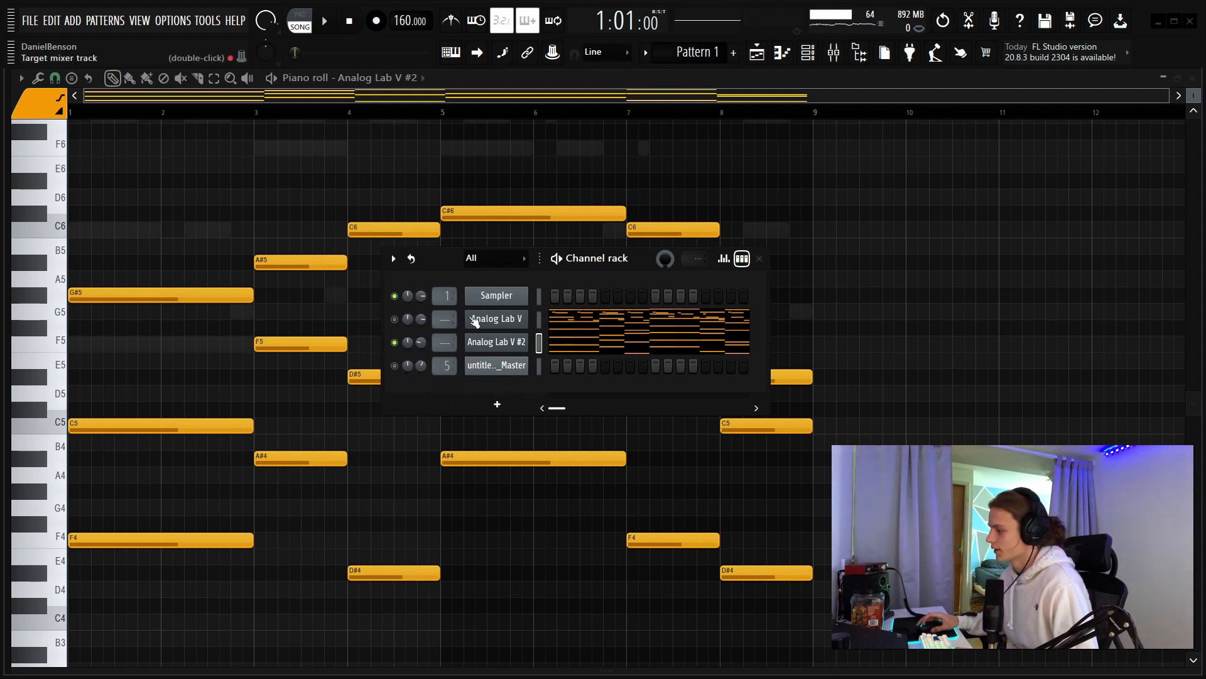
left_click(464, 355)
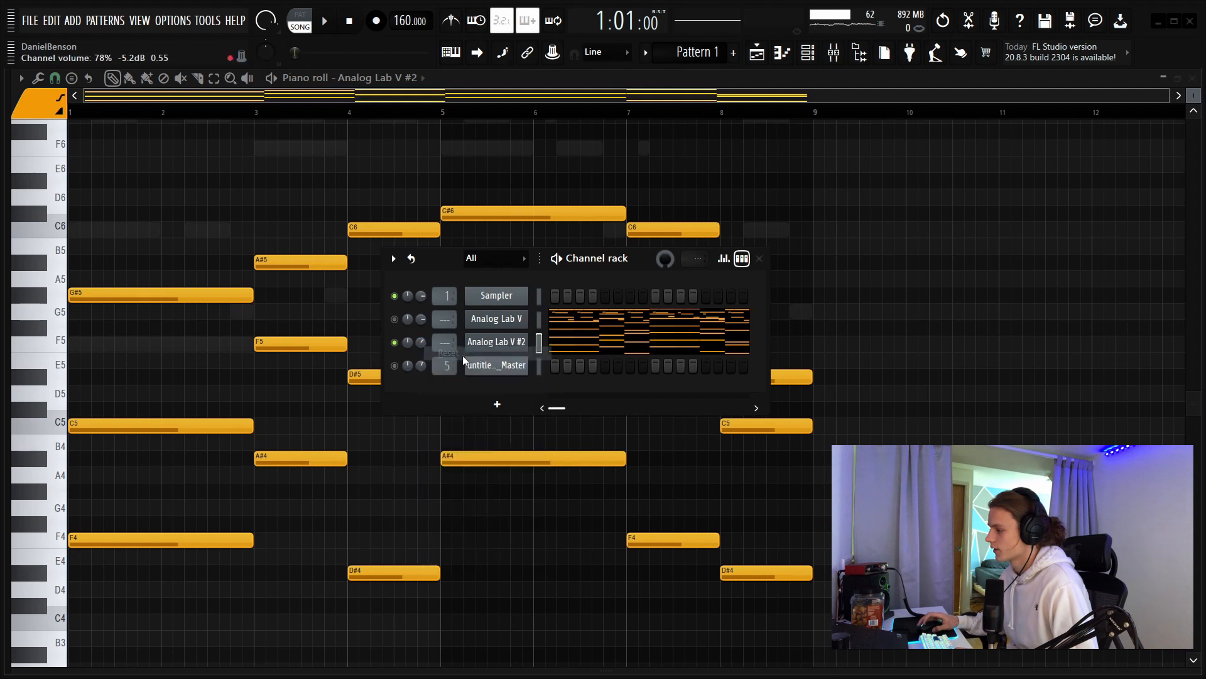
left_click(758, 54)
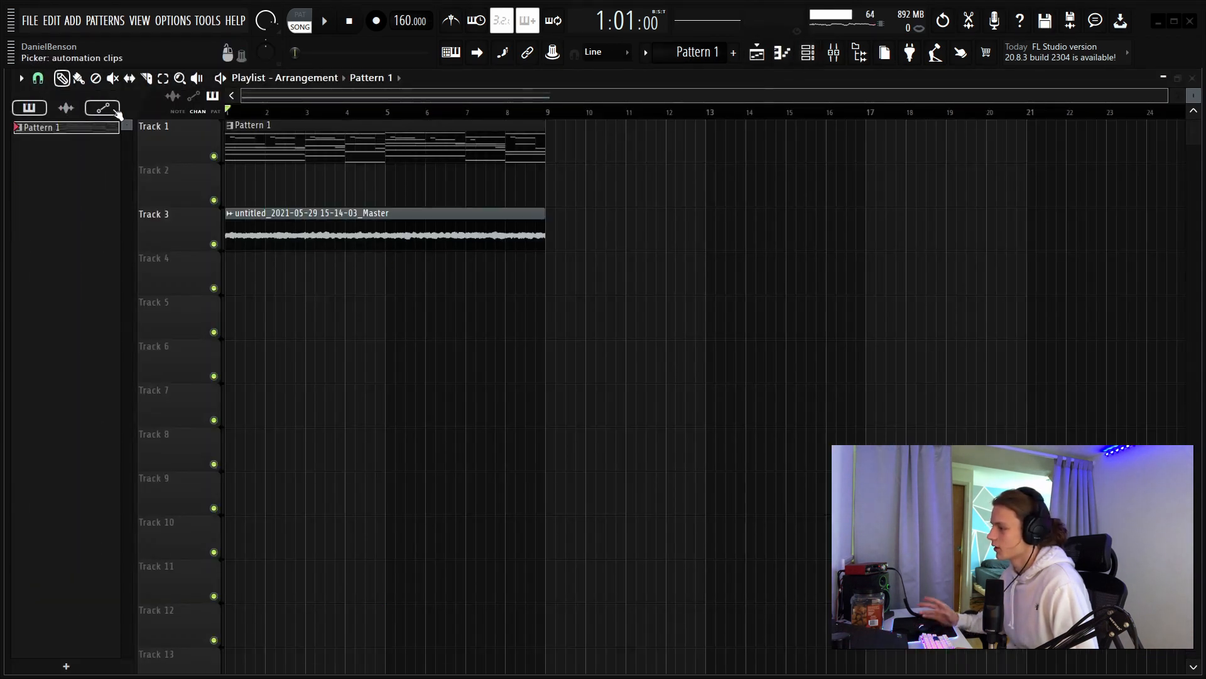
right_click(66, 128)
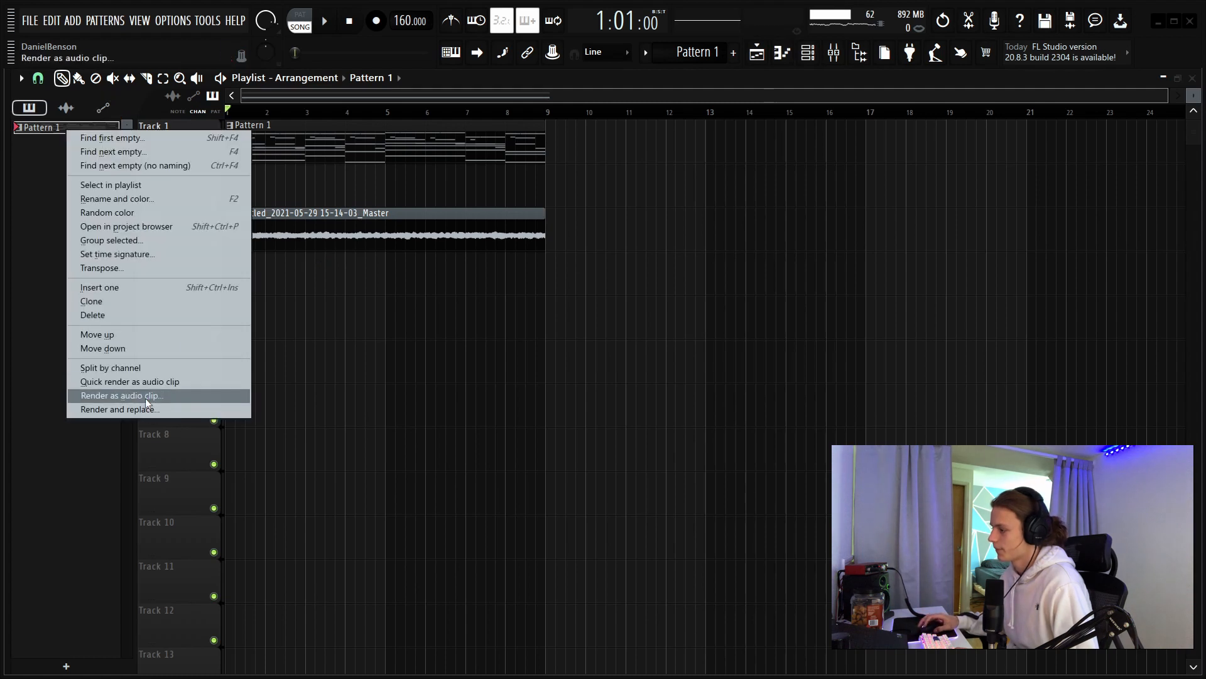
left_click(156, 383)
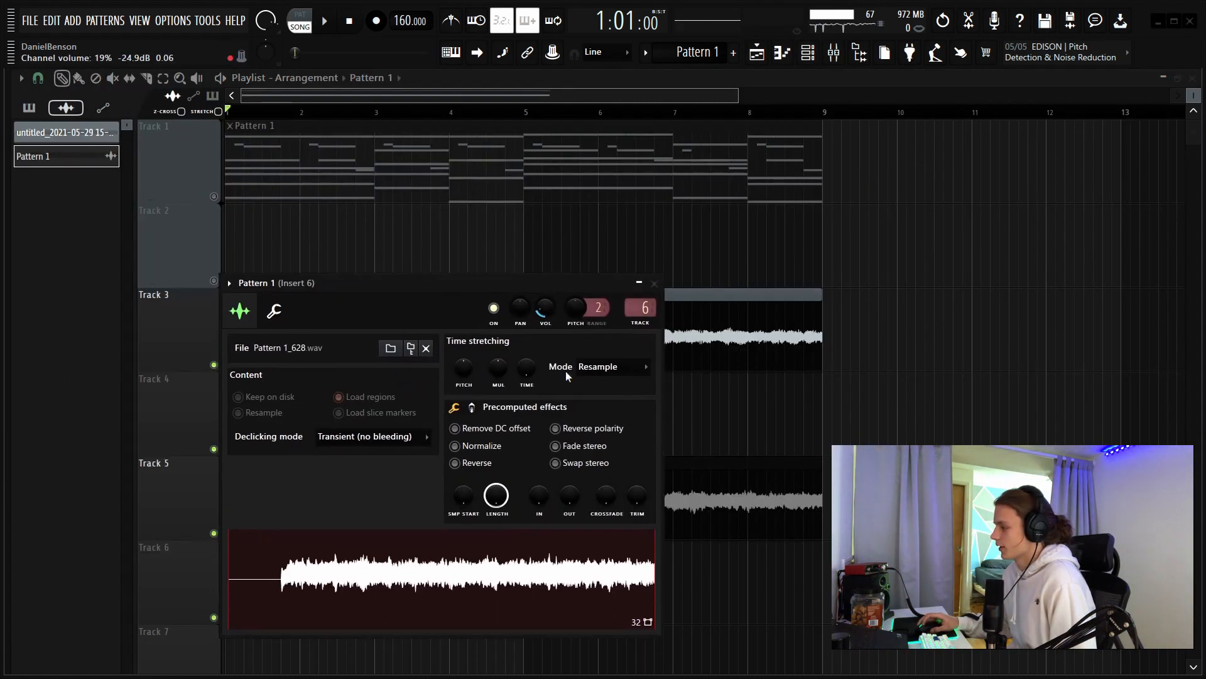
left_click_drag(606, 284, 574, 449)
left_click(623, 449)
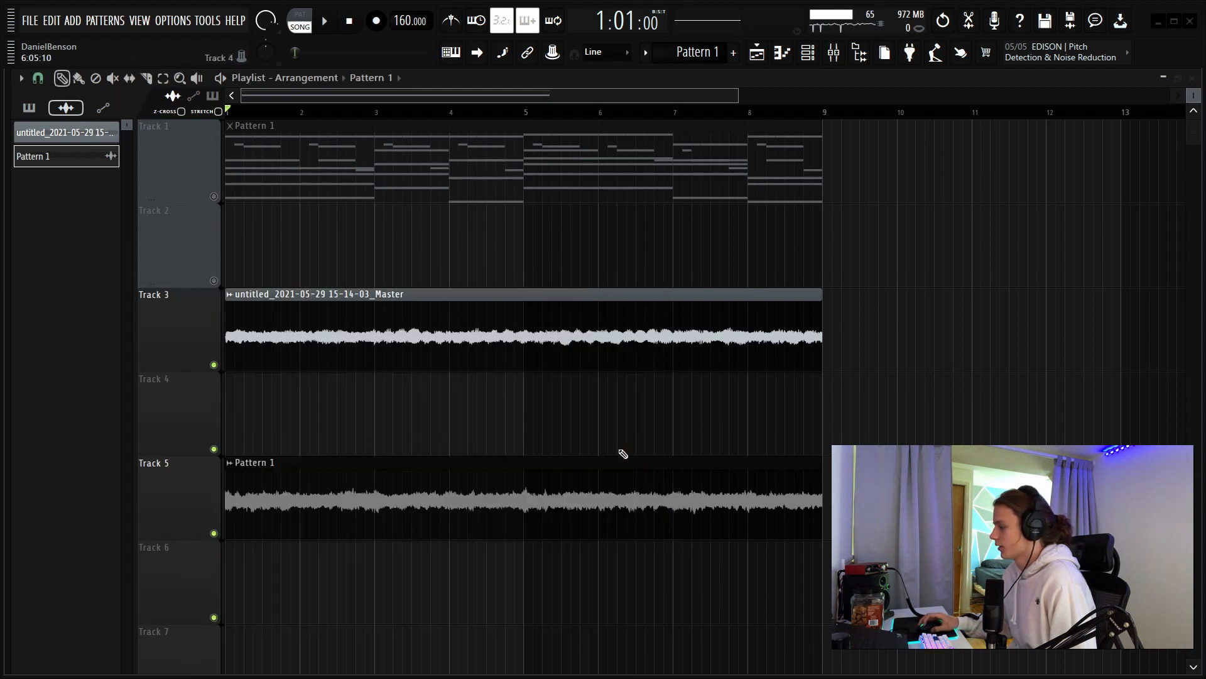
key("space")
key("space")
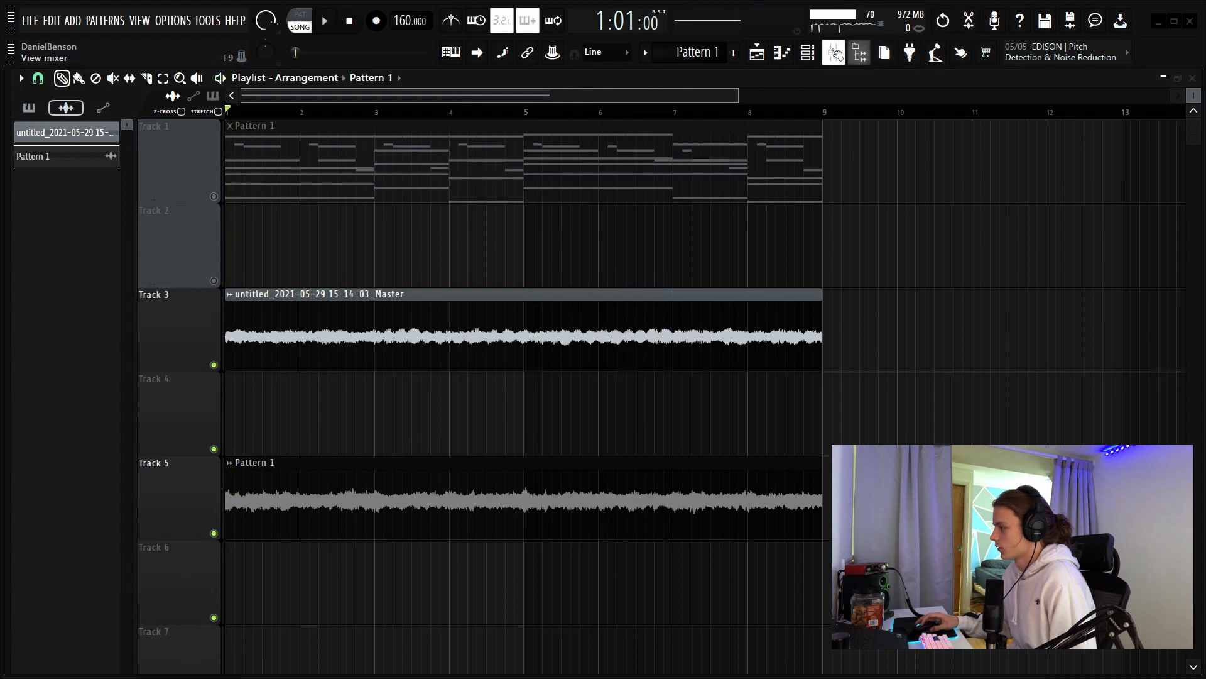
Step: Add Fruity Parametric EQ 2 to slot 9 of mixer Insert 6
key("F9")
left_click(1082, 313)
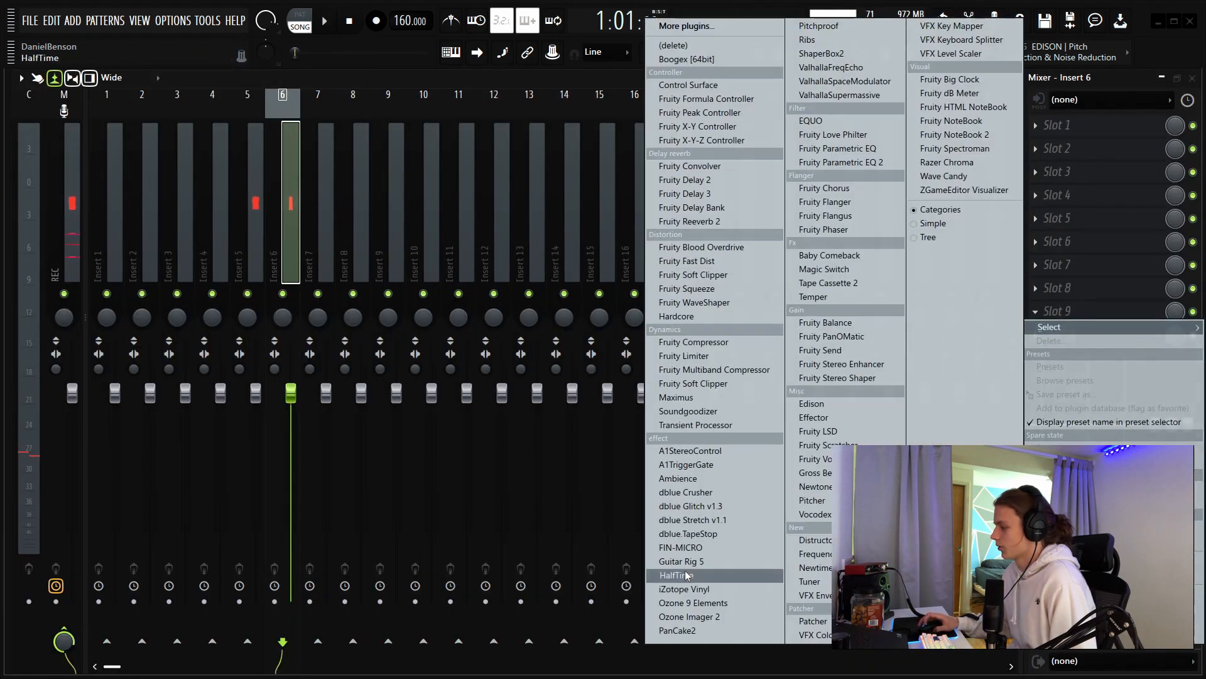
left_click(863, 164)
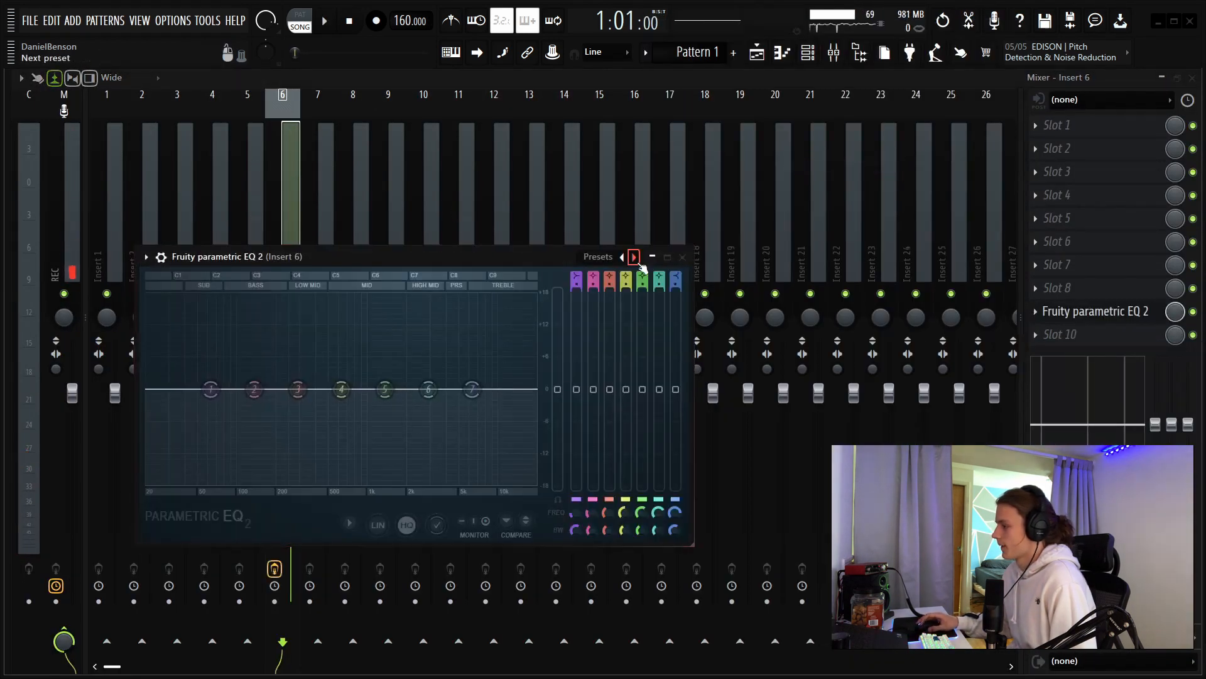
Step: Load the "30Hz + 18kHz cut" EQ preset, raise its low cut to just above 100 Hz and close the EQ
left_click(635, 257)
left_click(634, 257)
left_click(635, 257)
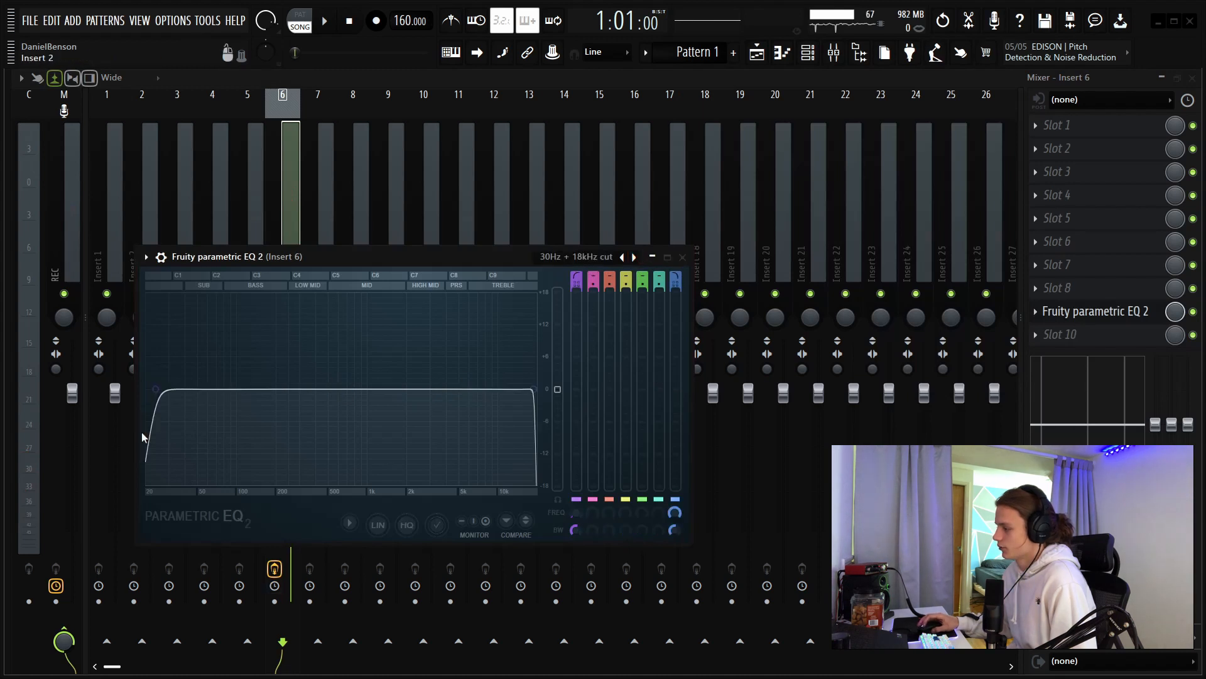
left_click_drag(155, 389, 251, 388)
left_click(682, 257)
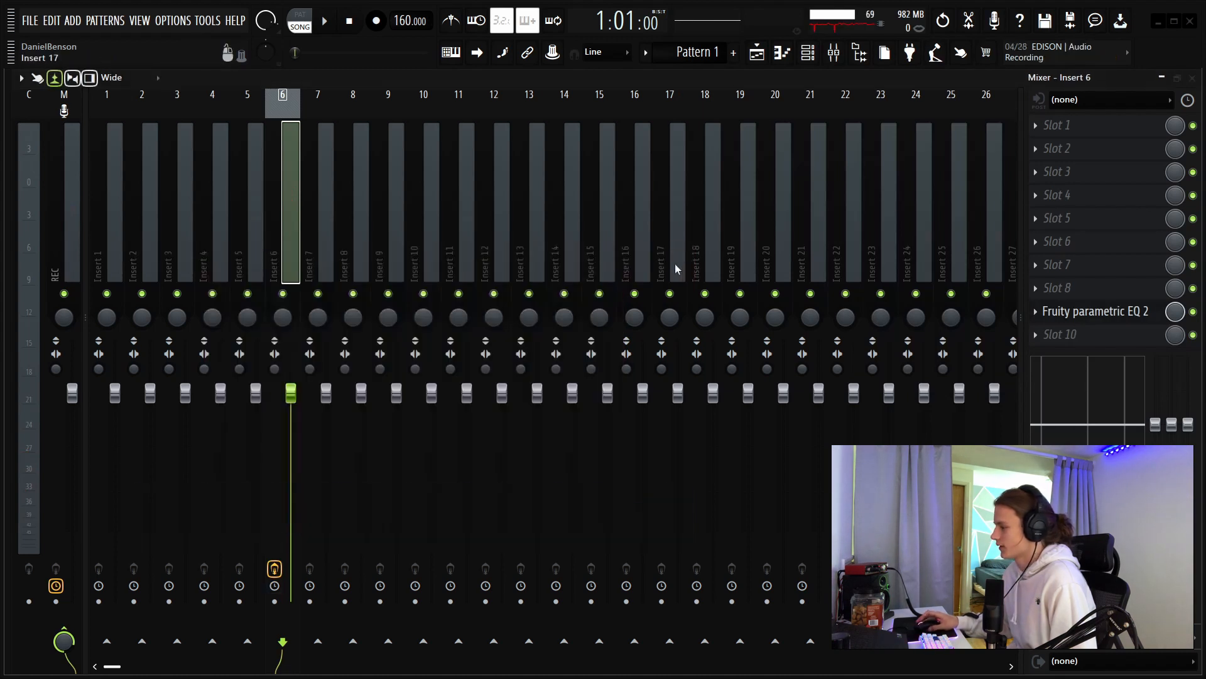
Step: Add Fruity Love Philter to slot 1 of mixer Insert 6 and leave only its filter 2 enabled
left_click(1062, 127)
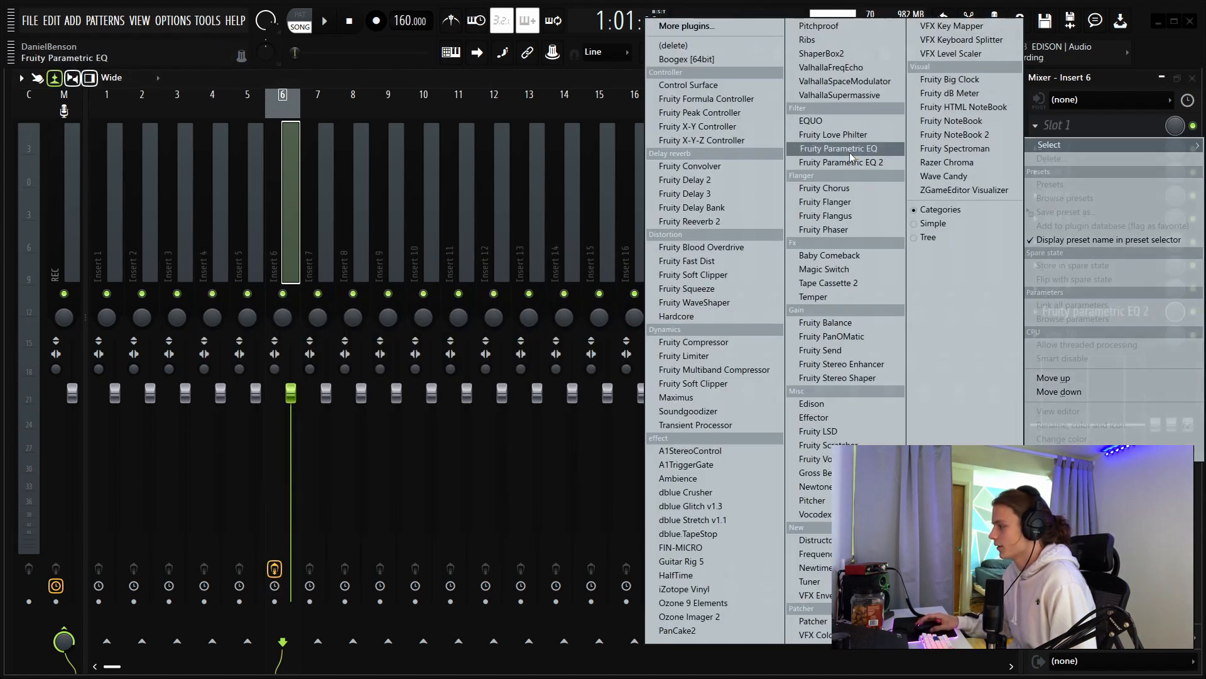
left_click(843, 135)
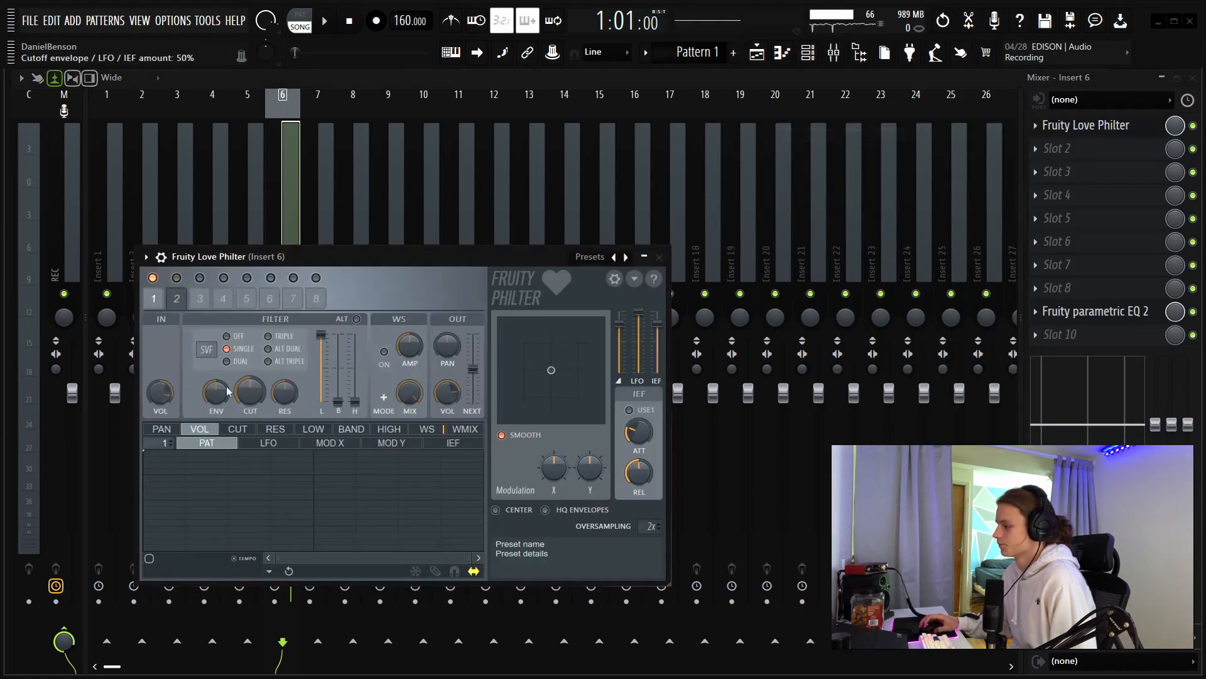
left_click(178, 277)
left_click(223, 278)
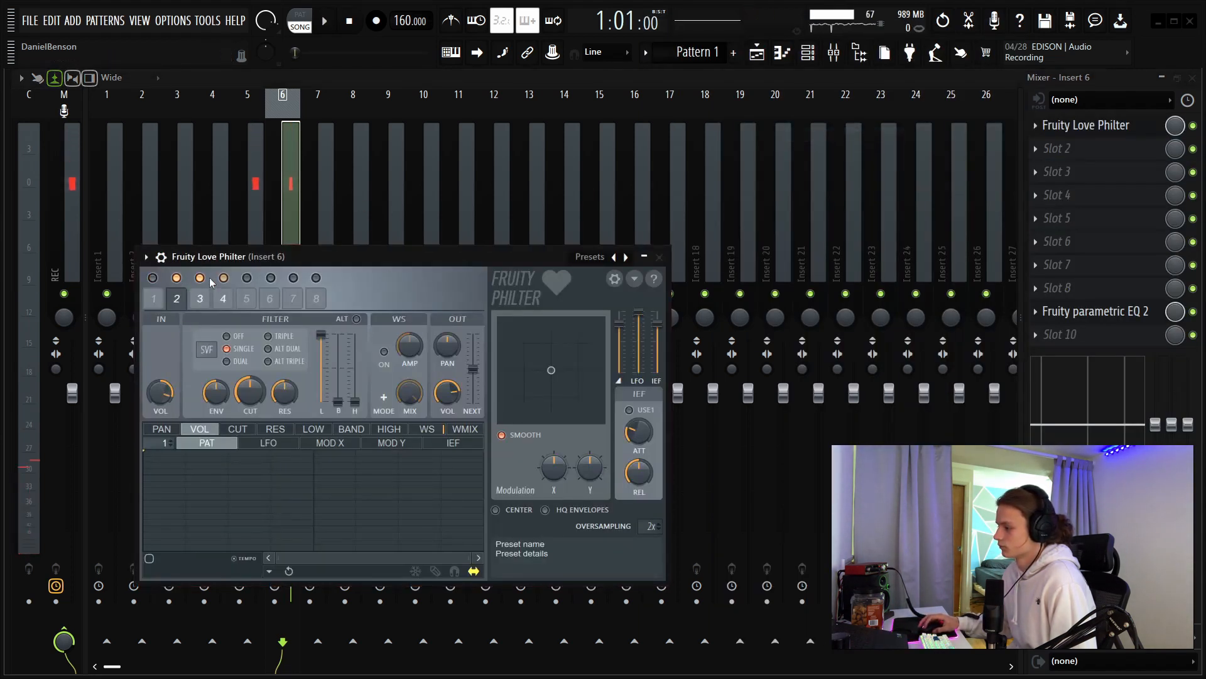
Step: Lower the filter's cutoff frequency to about 39% while the loop plays, close the plugin and stop playback
key("space")
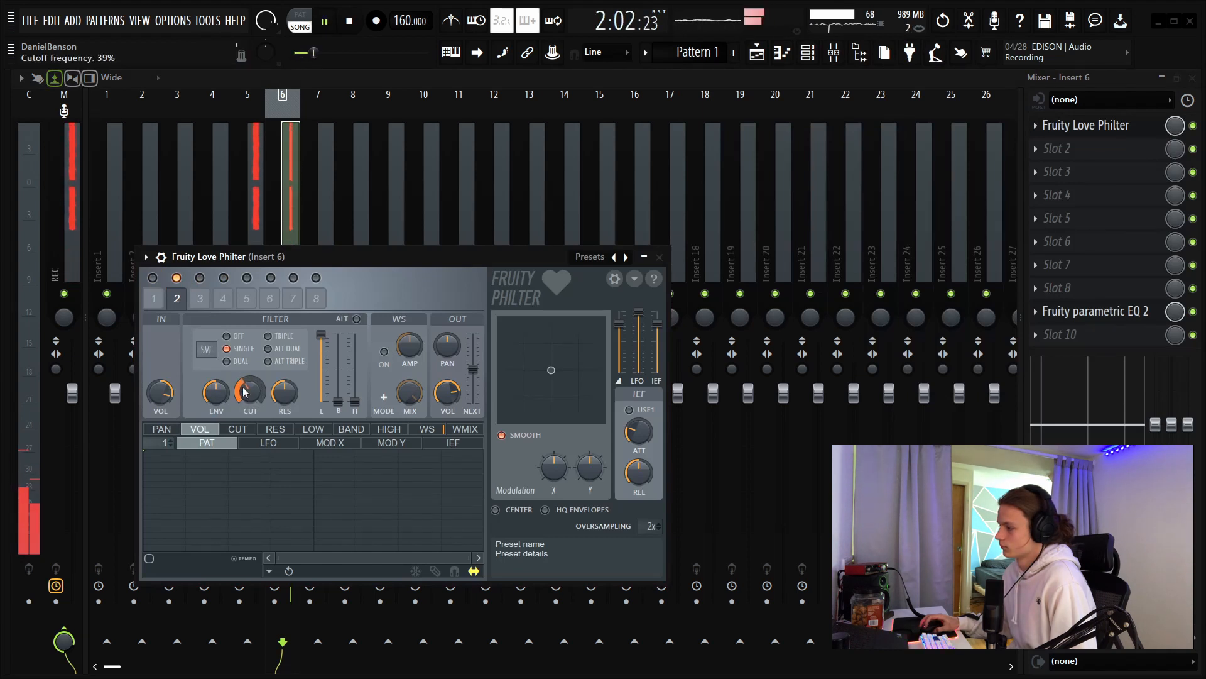
left_click_drag(244, 391, 243, 391)
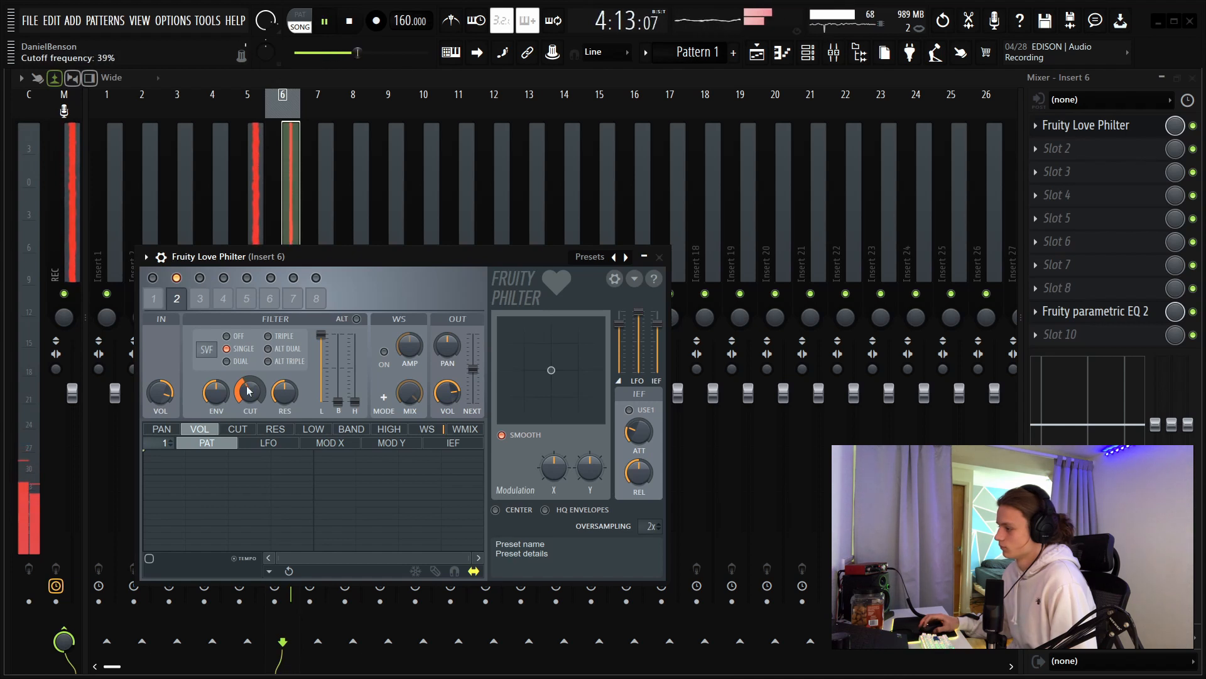
left_click(659, 257)
key("space")
Step: Add Fruity Reeverb 2 to slot 1 of mixer Insert 5 and close its window
left_click(250, 131)
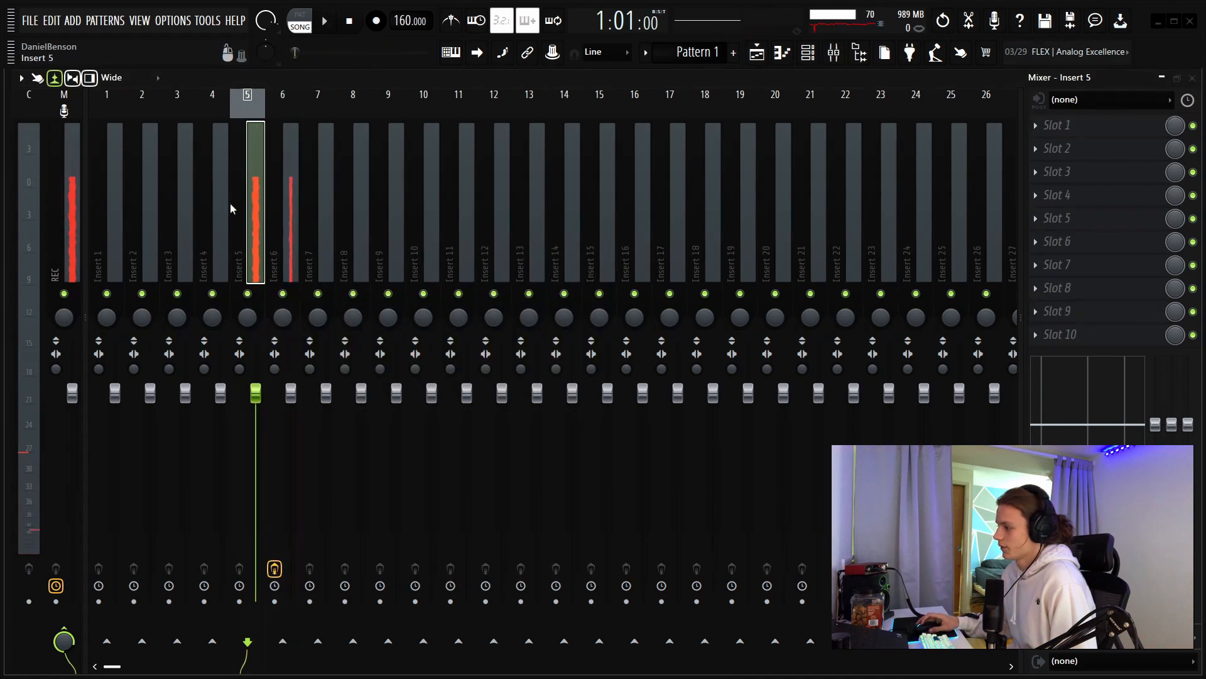
left_click(1043, 126)
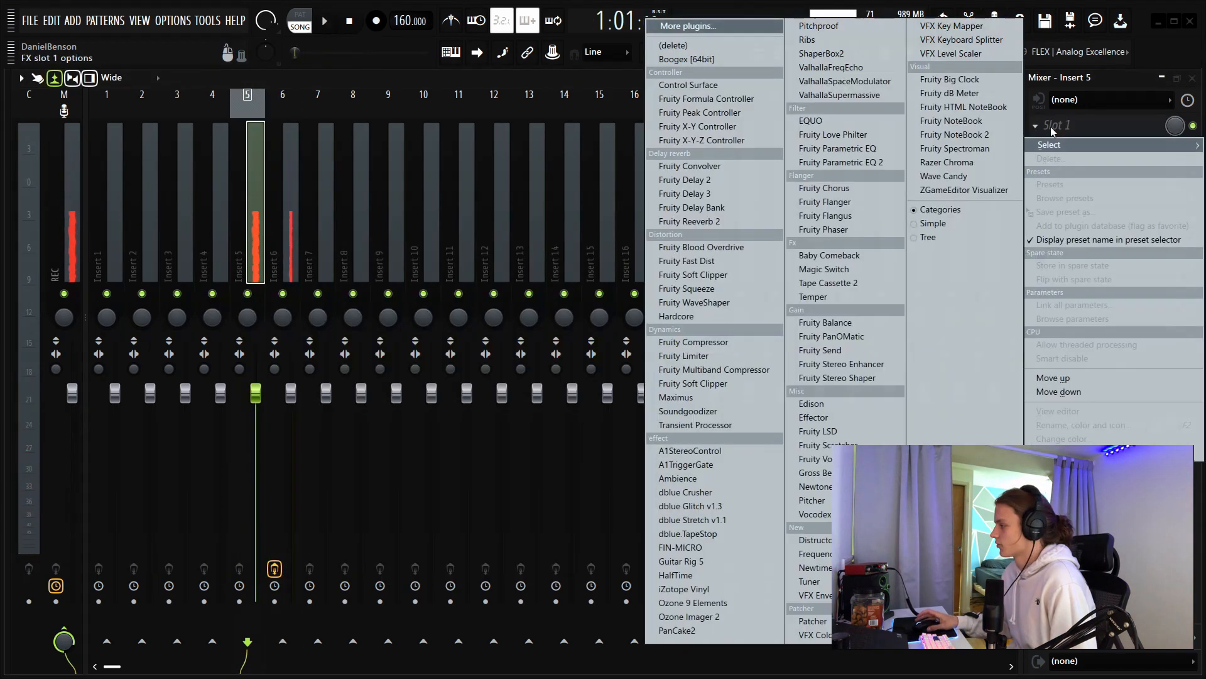
left_click(729, 219)
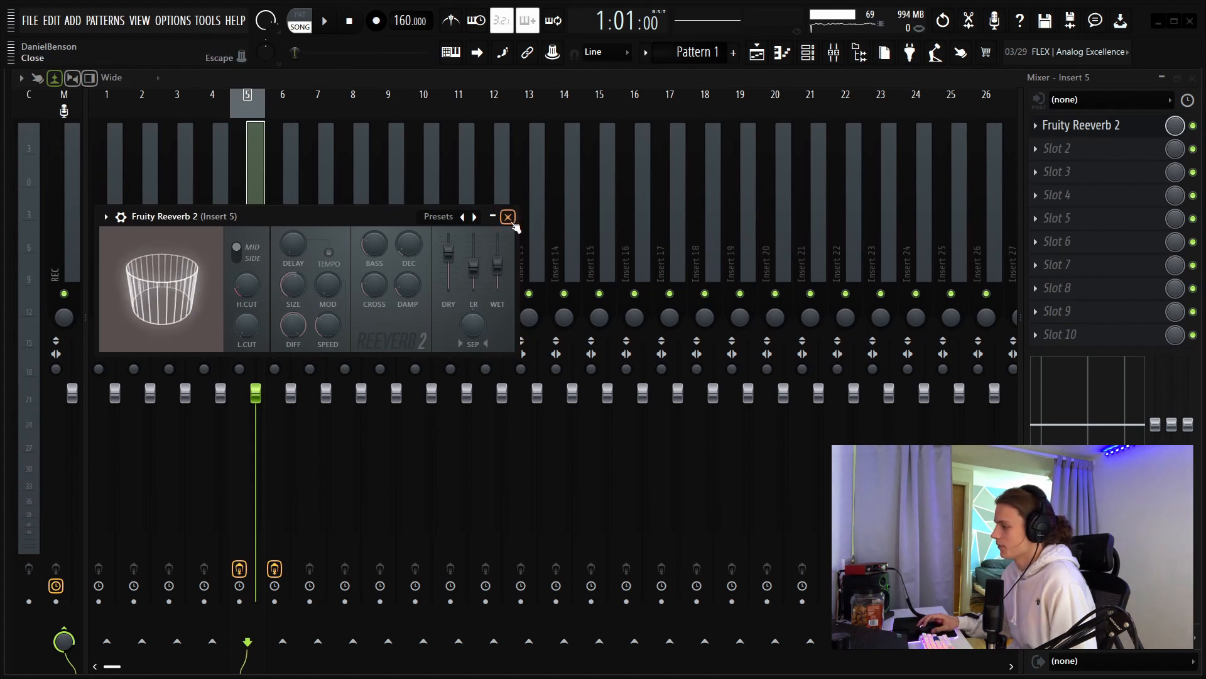
left_click(507, 217)
Step: Add an Omnisphere channel with the Big Fatty patch, lengthen layer A's amp envelope attack and close the plugin
left_click(757, 54)
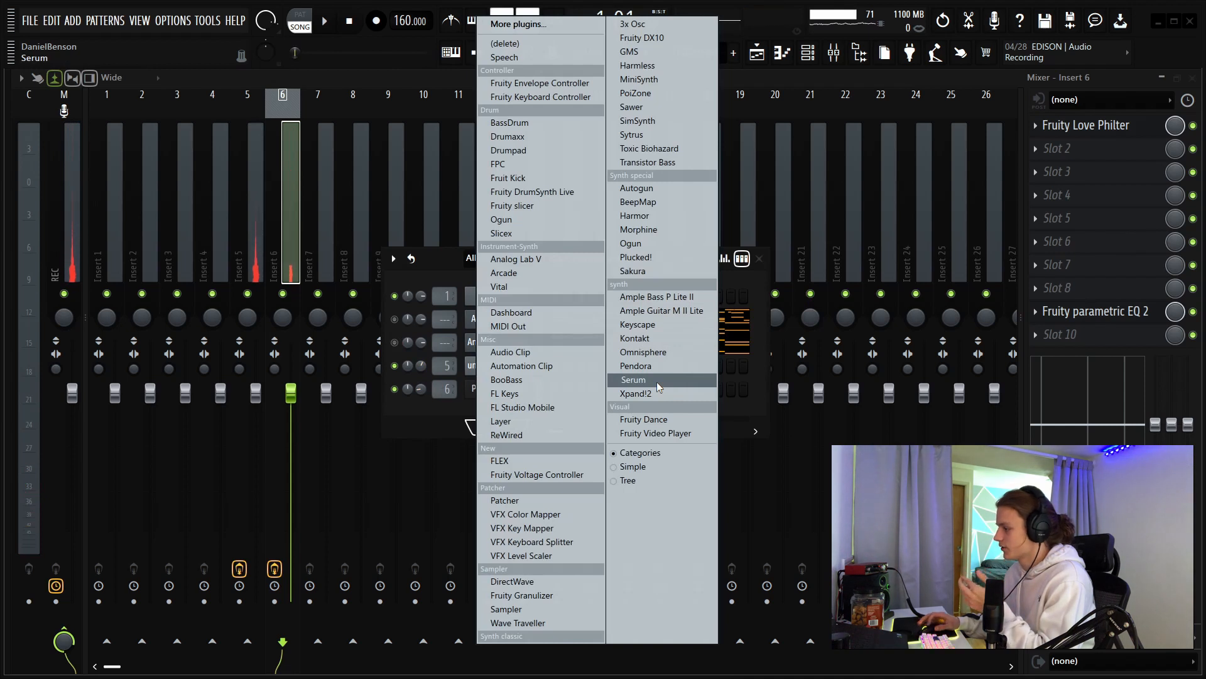
left_click(657, 353)
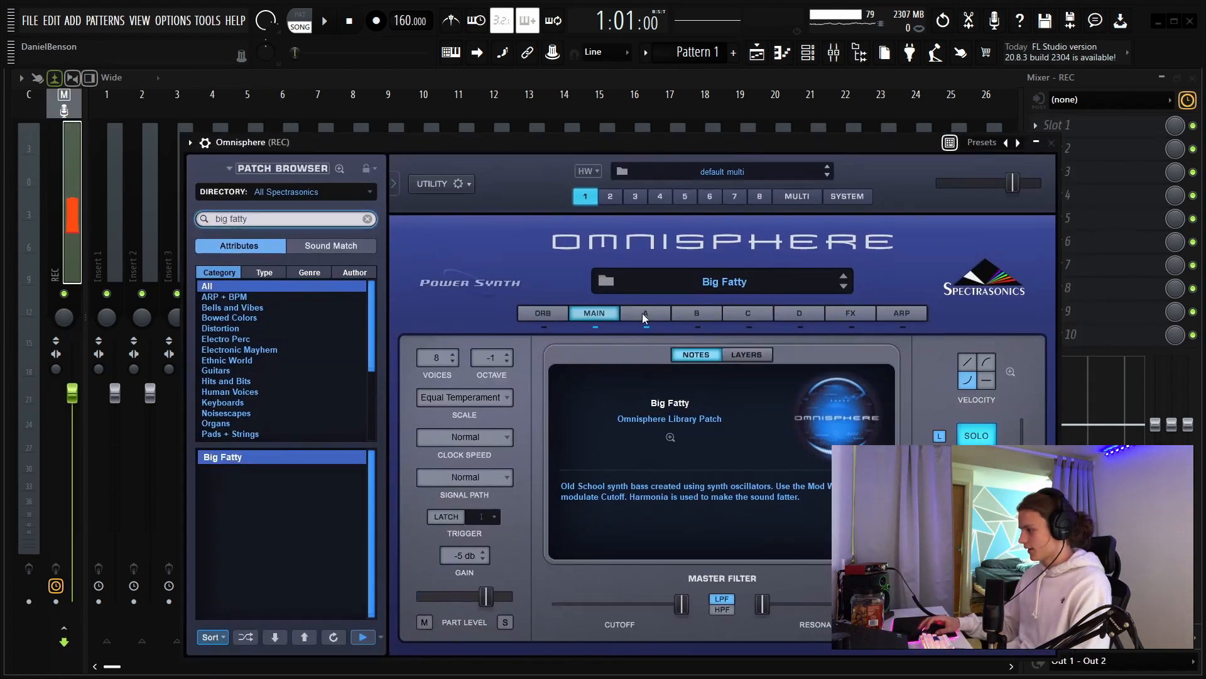
left_click(643, 313)
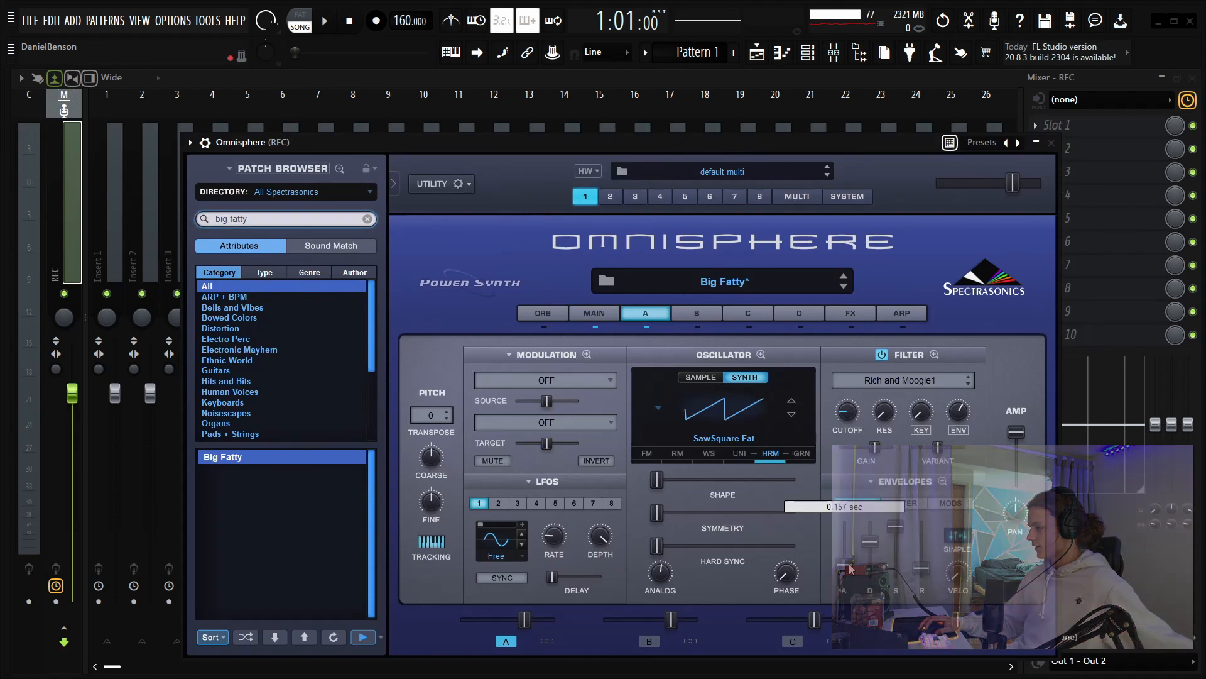
left_click(277, 451)
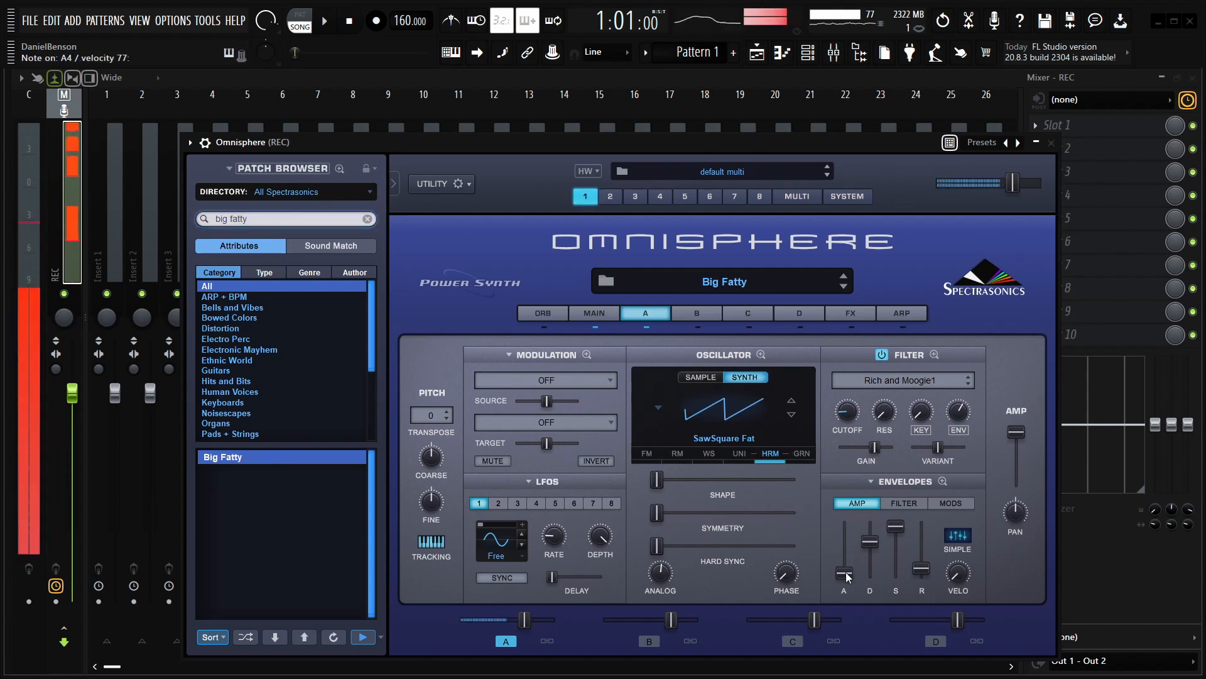
left_click_drag(854, 573, 853, 561)
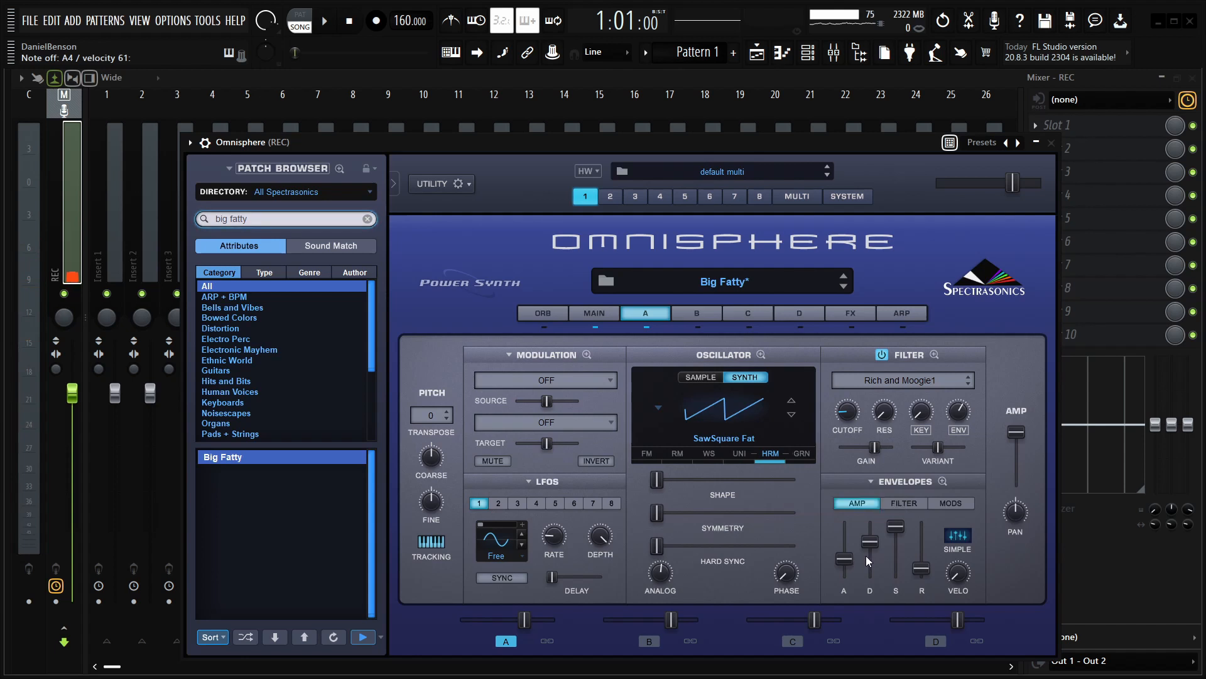
left_click(1052, 142)
Step: In the Omnisphere channel's piano roll, place F4 across bars 1–2, A#4 in bar 3 and D#4 in bar 4
right_click(523, 411)
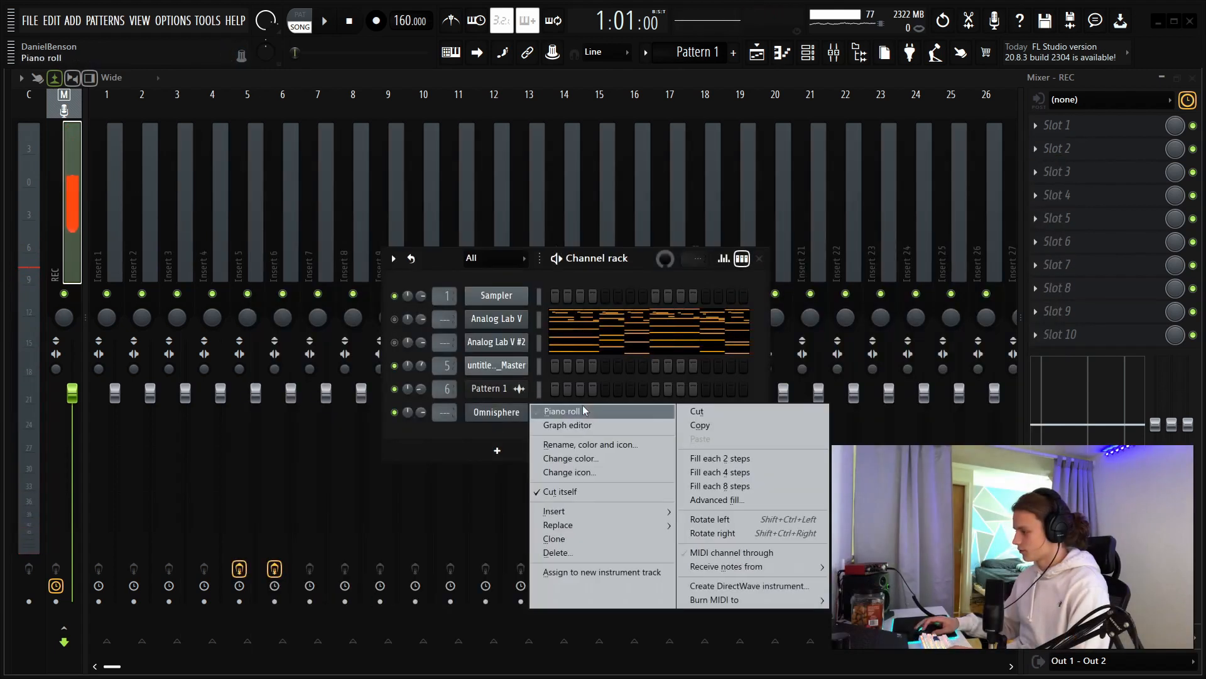
left_click(583, 411)
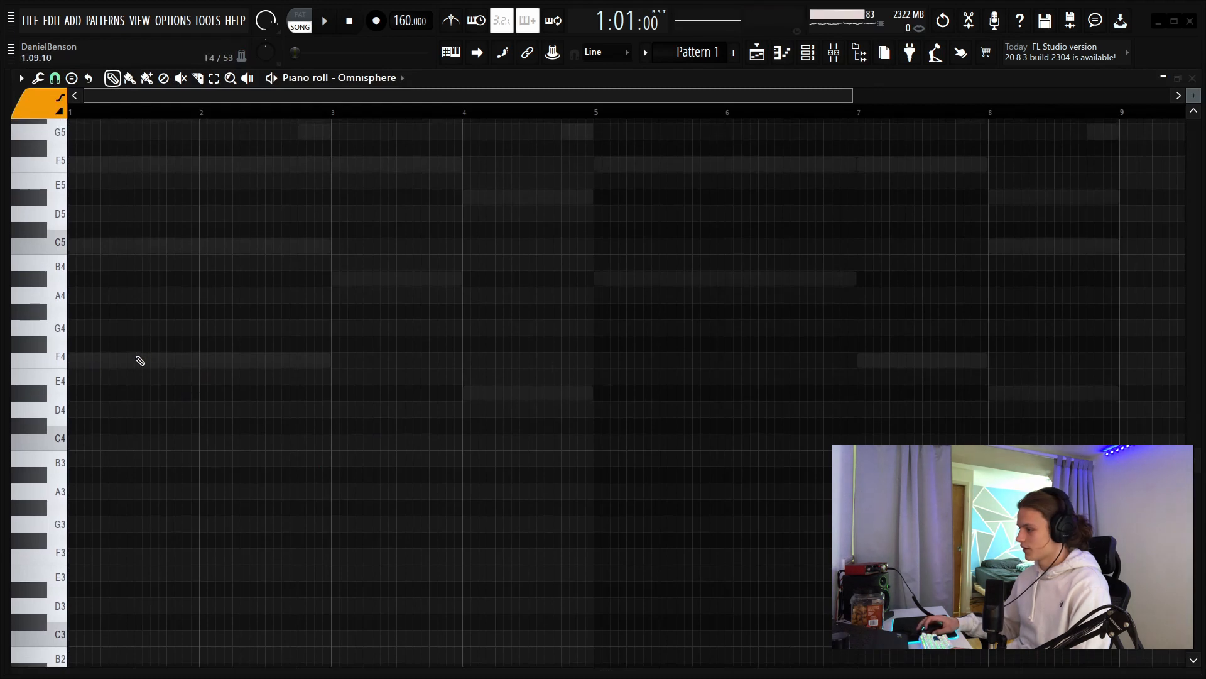
left_click(138, 358)
left_click(340, 279)
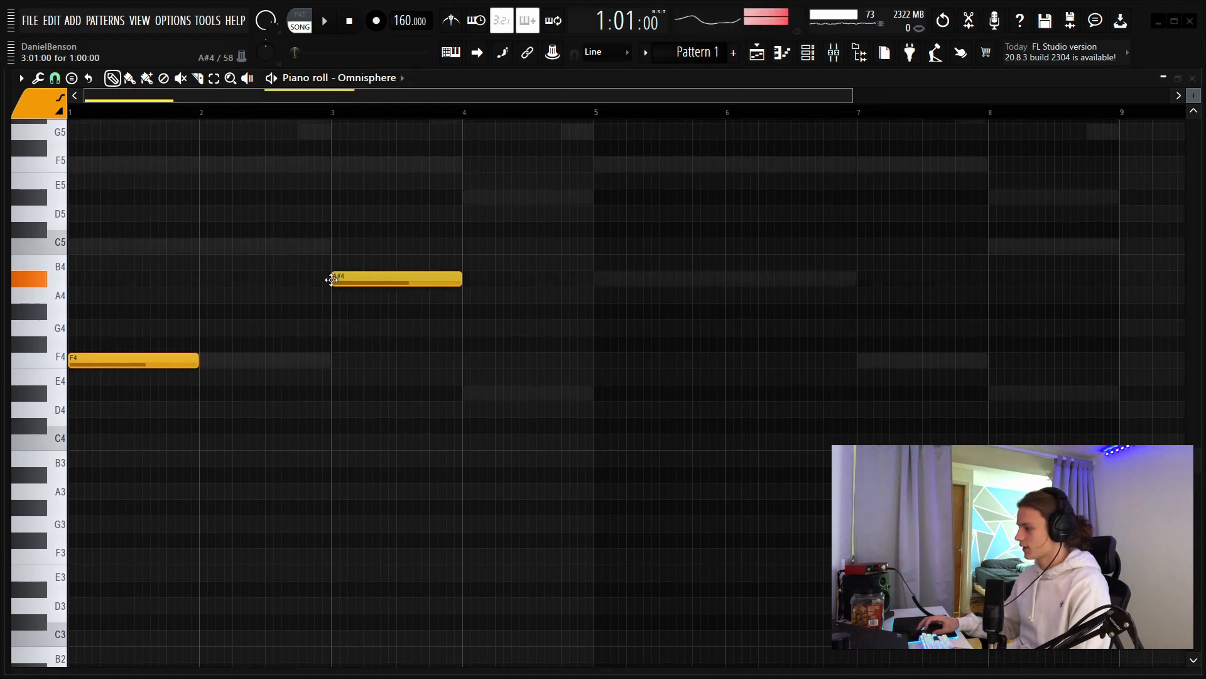
left_click(466, 394)
left_click(595, 280)
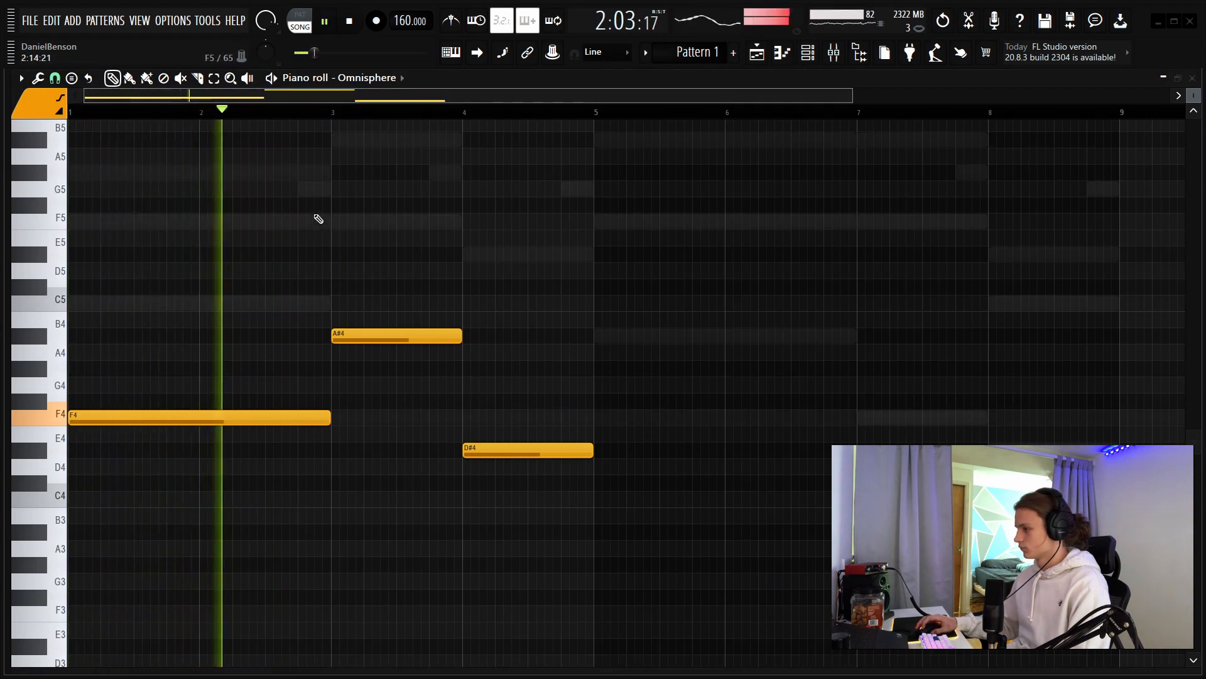
Step: Add an F5 note at the end of bar 2 and shorten it to one beat
key("space")
left_click(295, 206)
left_click_drag(295, 205, 299, 233)
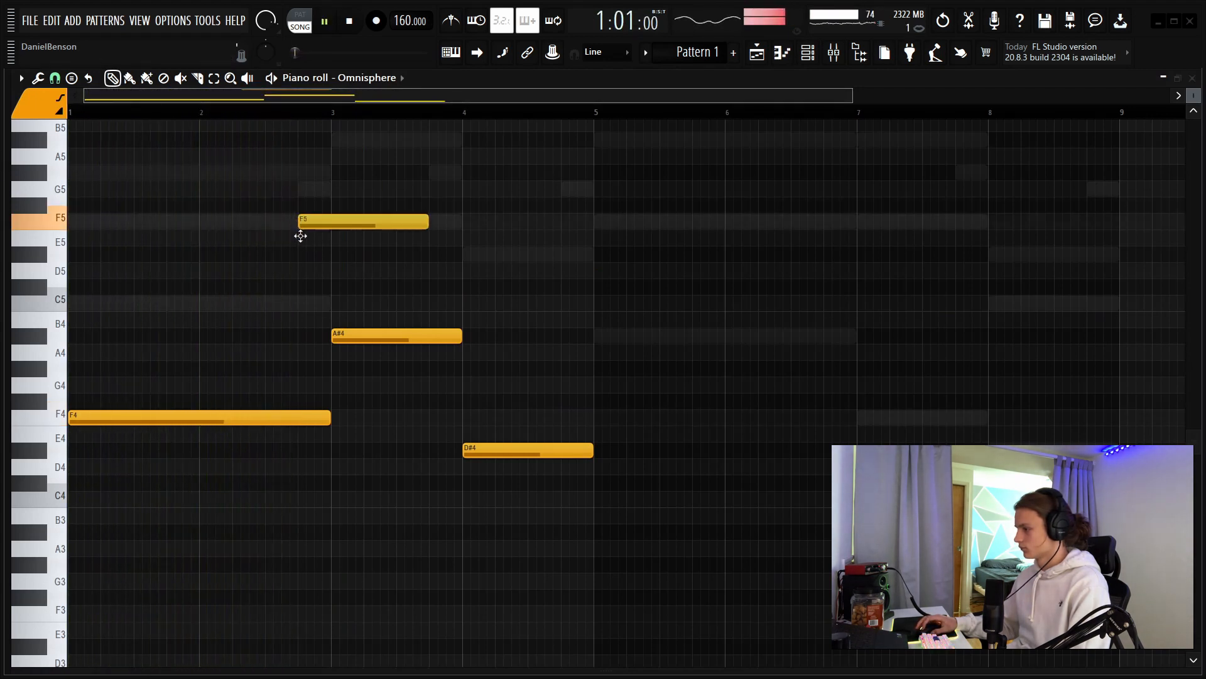
key("space")
left_click_drag(429, 221, 327, 239)
Step: Remove the trial E5 note from bar 4 and add one-beat G#5 and G5 notes at the bar's end
left_click(491, 238)
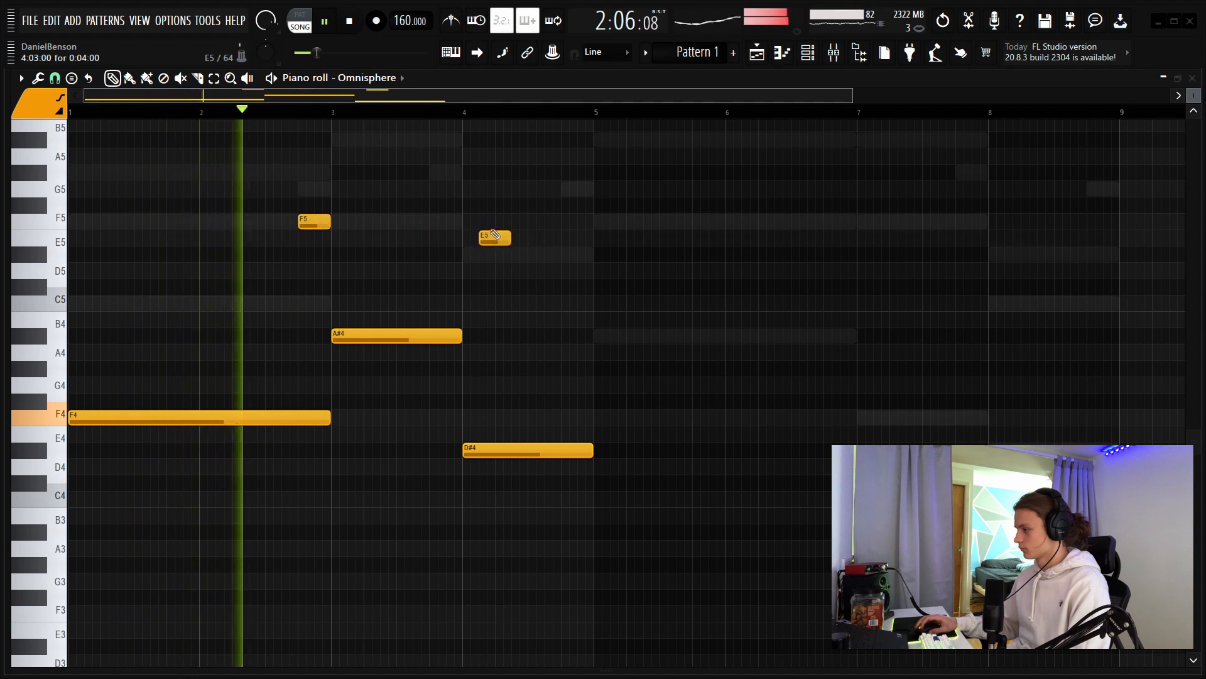
right_click(491, 238)
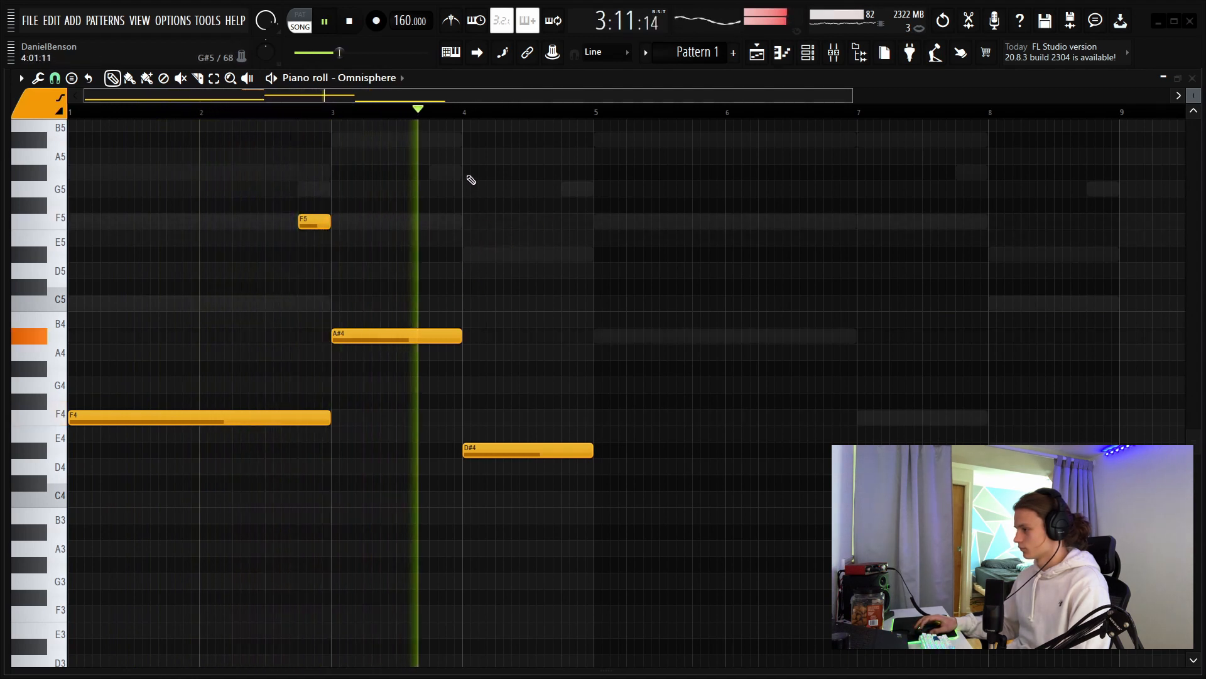
left_click(532, 173)
left_click(568, 190)
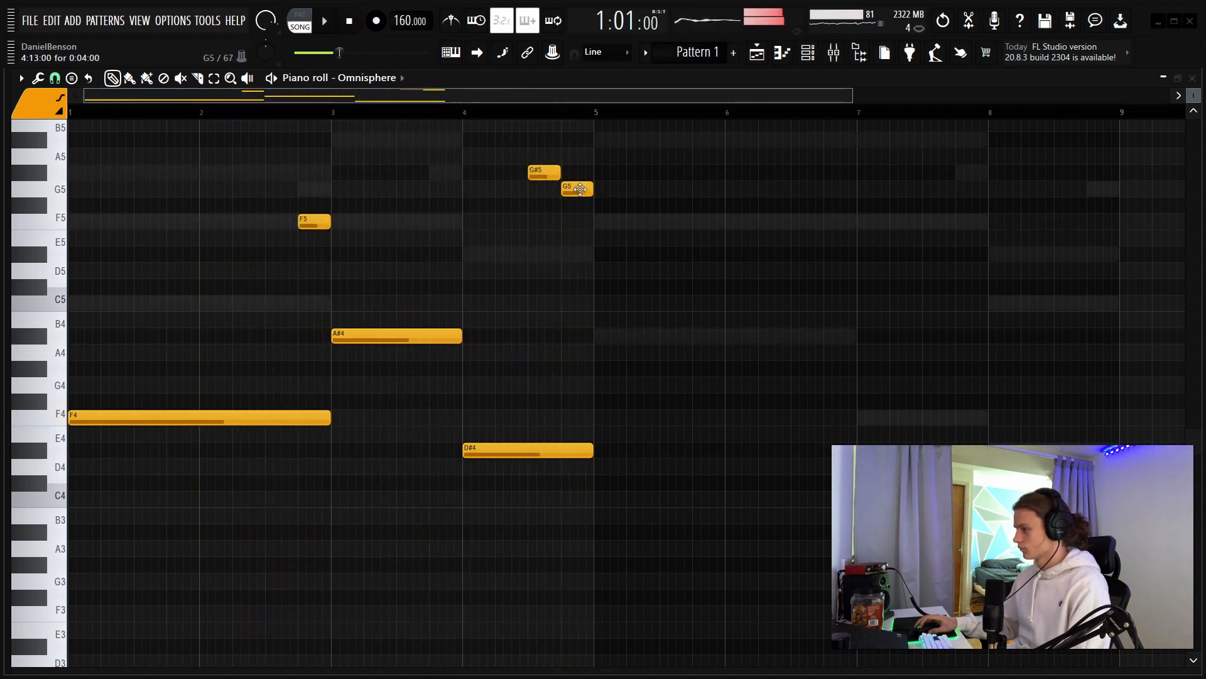
Step: Duplicate the four-bar phrase into bars 5–8, with its root notes changed to A#4 across bars 5–6 and F4 in bar 7
left_click(671, 239)
left_click_drag(710, 155, 307, 570)
right_click(678, 241)
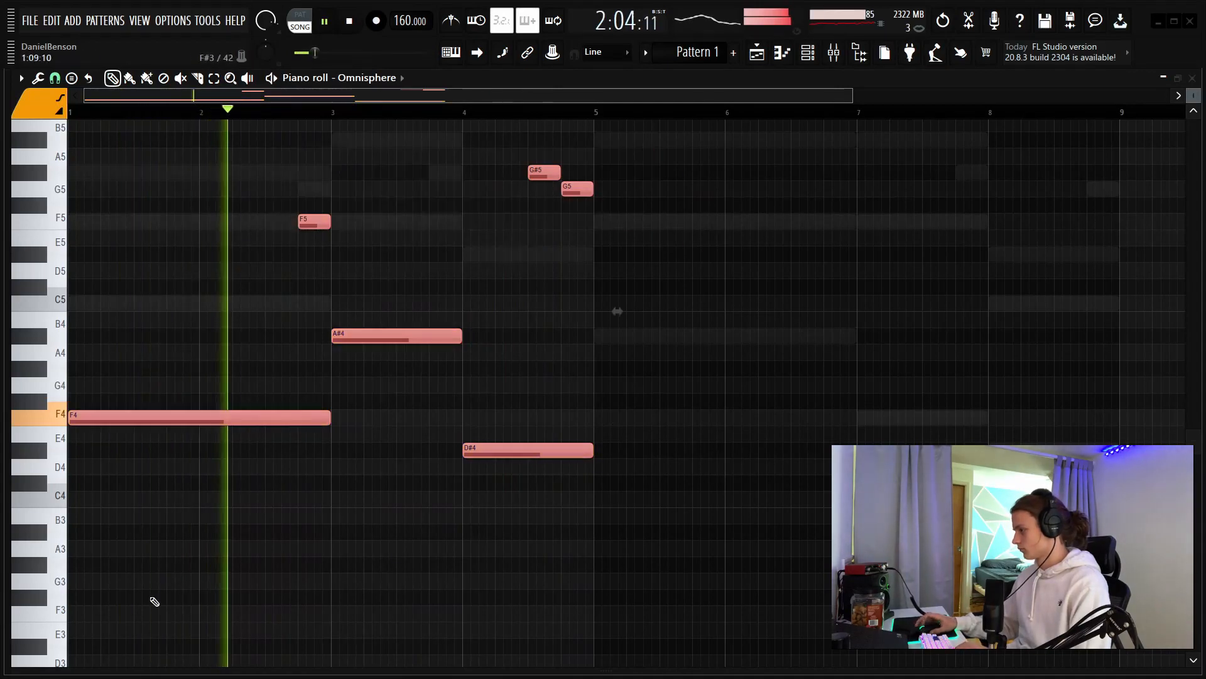
key("ctrl+b")
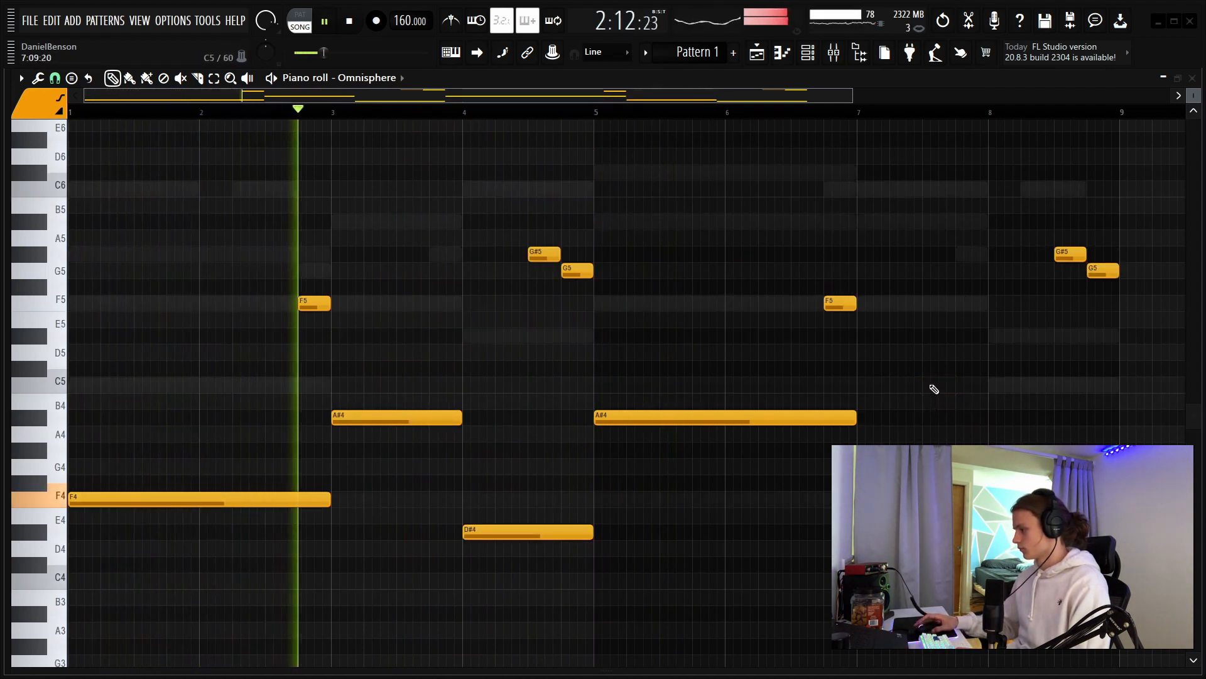
Step: Raise the short F5 note at the end of bar 6 by seven semitones to C6
left_click_drag(886, 286, 828, 334)
key("Up")
key("Up")
key("Up")
key("Up")
key("Up")
key("Up")
key("Up")
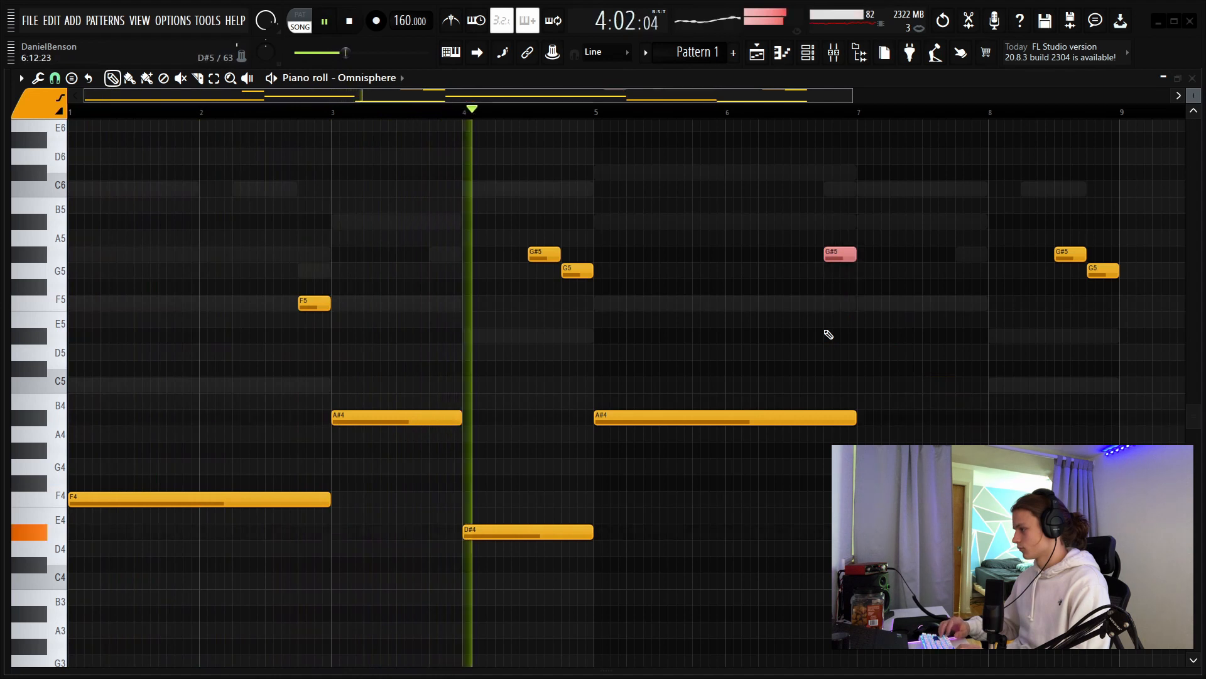
Step: Halve the C6 note at the end of bar 6, follow it with an equally short A#5, and remove the trial C#6
scroll(827, 334, "up", 1)
left_click(822, 208)
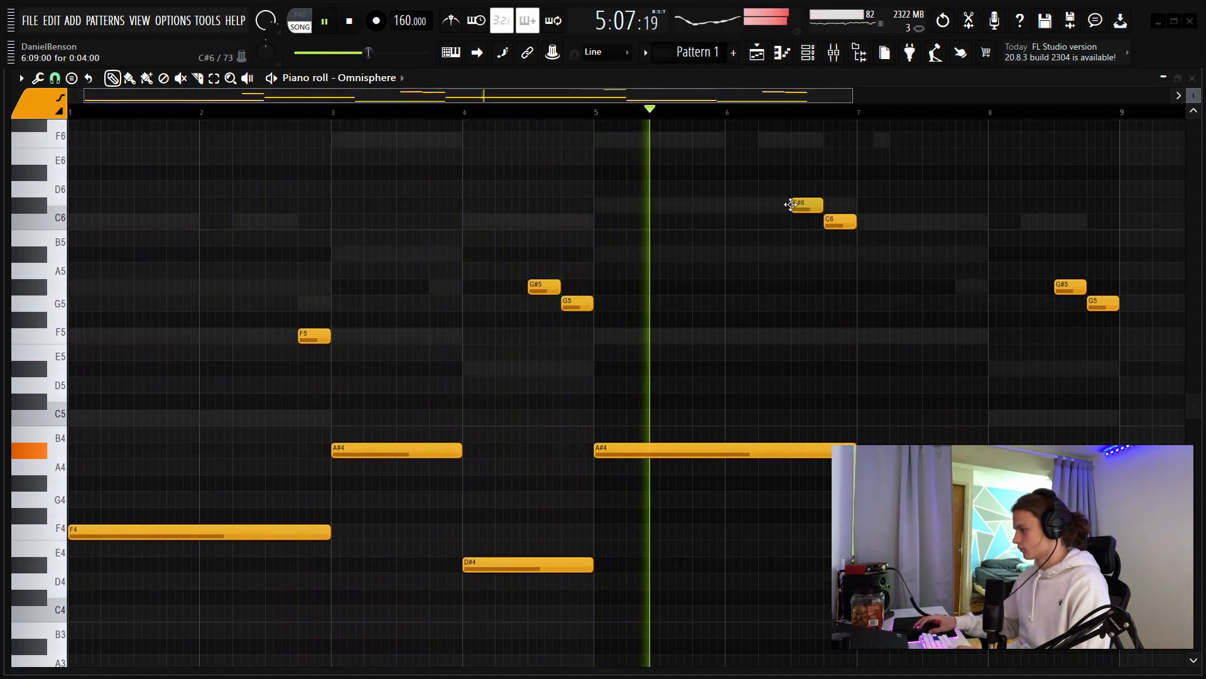
left_click_drag(856, 221, 840, 221)
left_click(849, 257)
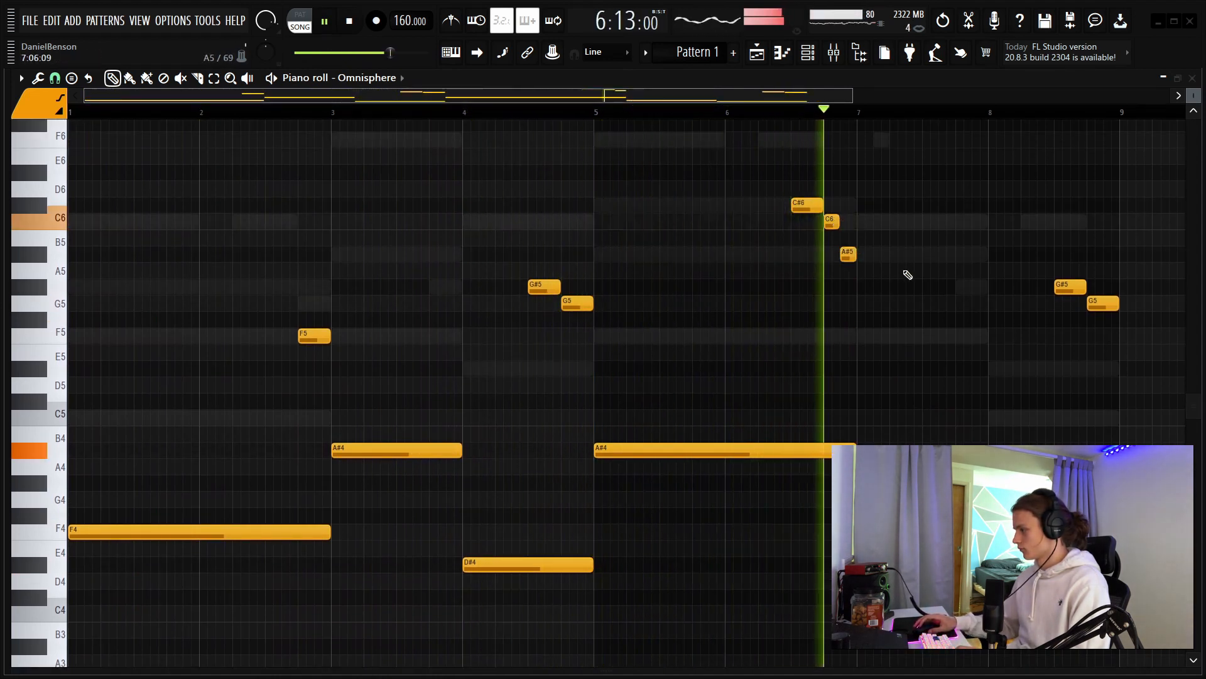
right_click(808, 205)
left_click(800, 111)
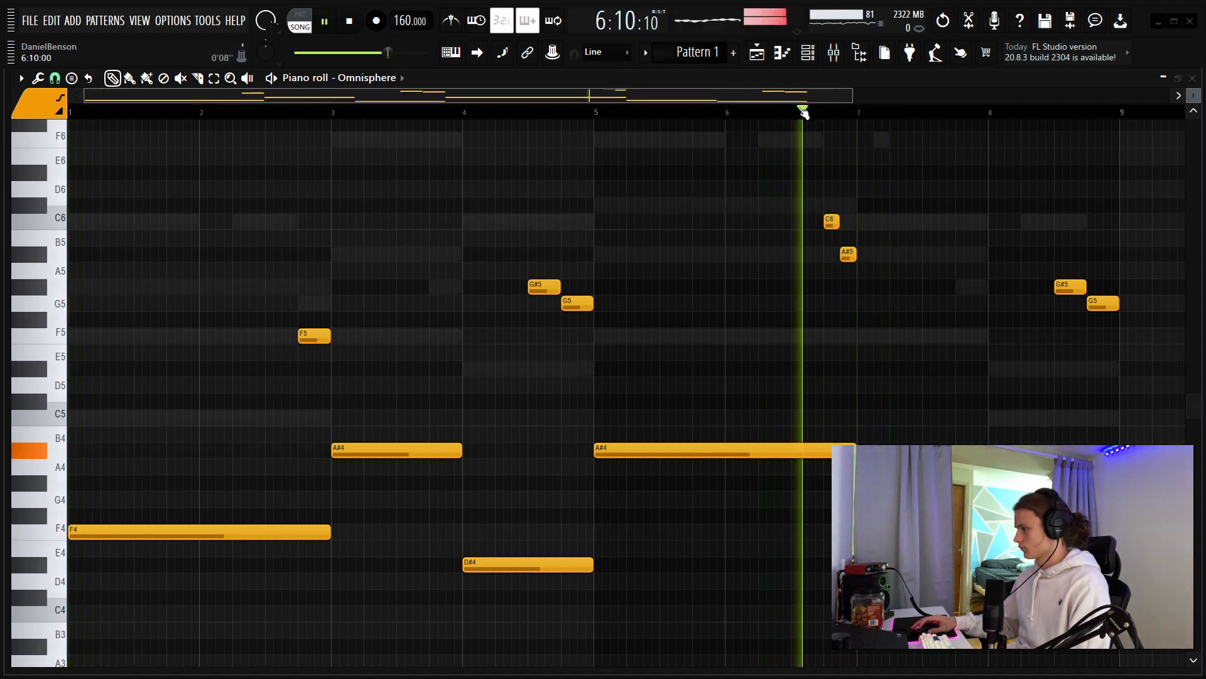
Step: Play the second half from bar 5 and add a short C5 note at 8:05 in bar 8
scroll(682, 112, "down", 1)
left_click(539, 112)
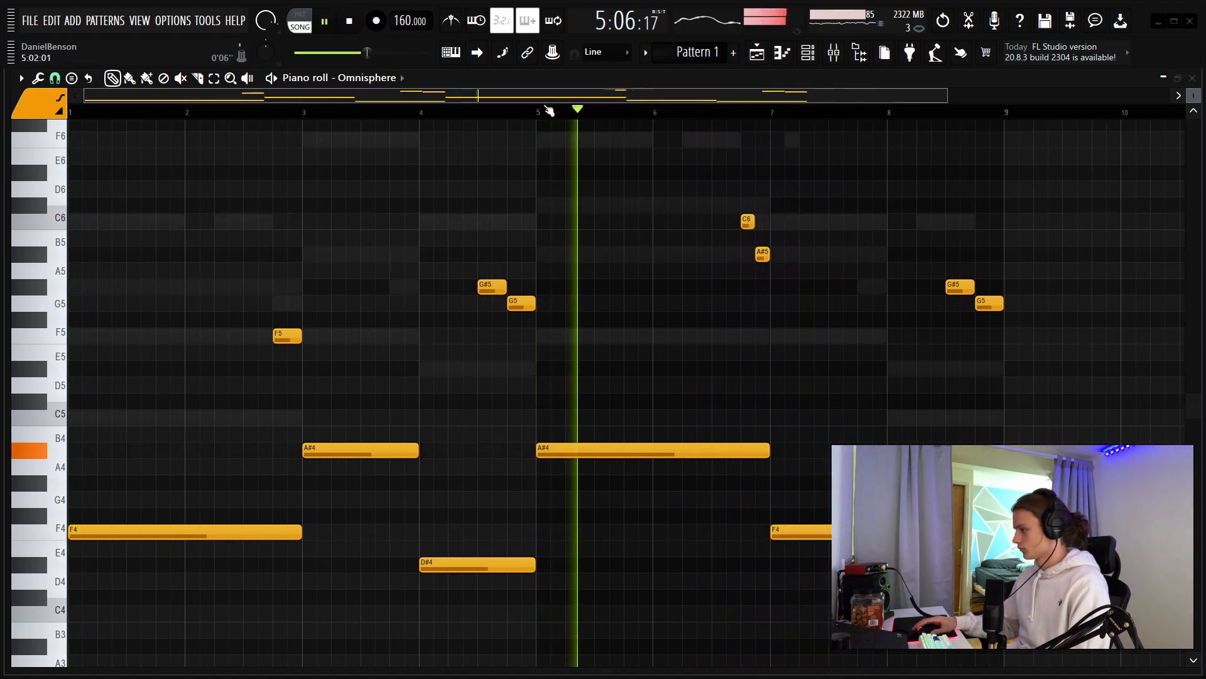
scroll(552, 111, "up", 2)
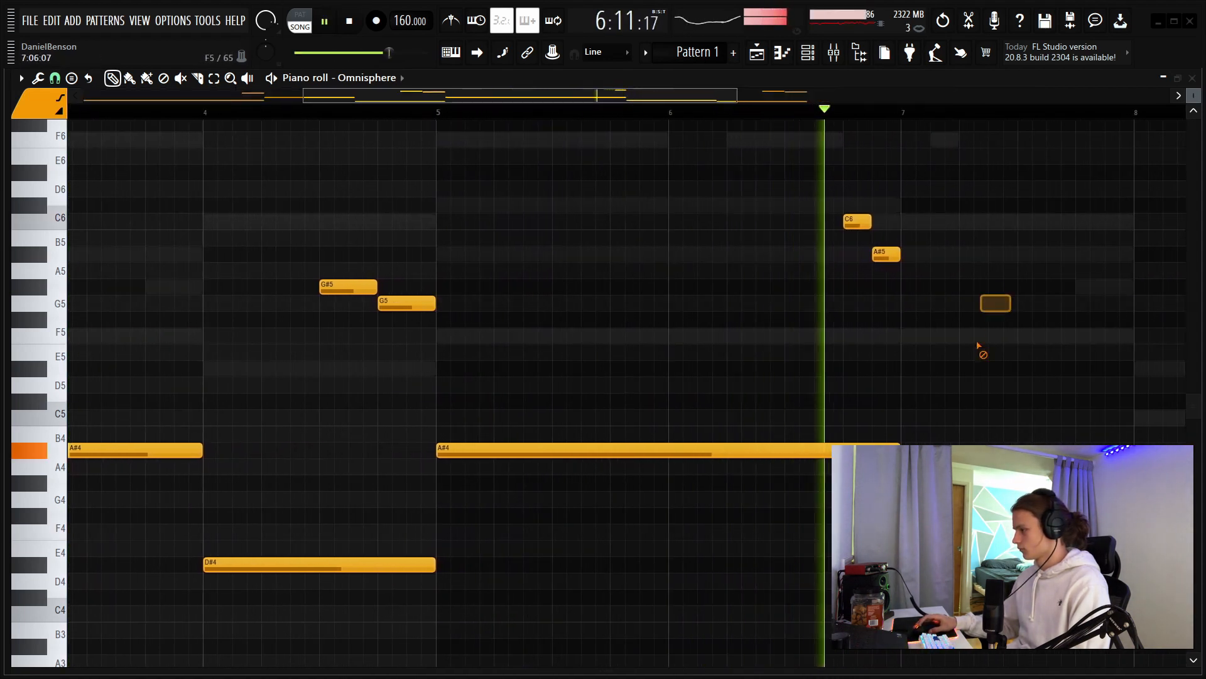
scroll(799, 118, "down", 1)
scroll(800, 118, "down", 1)
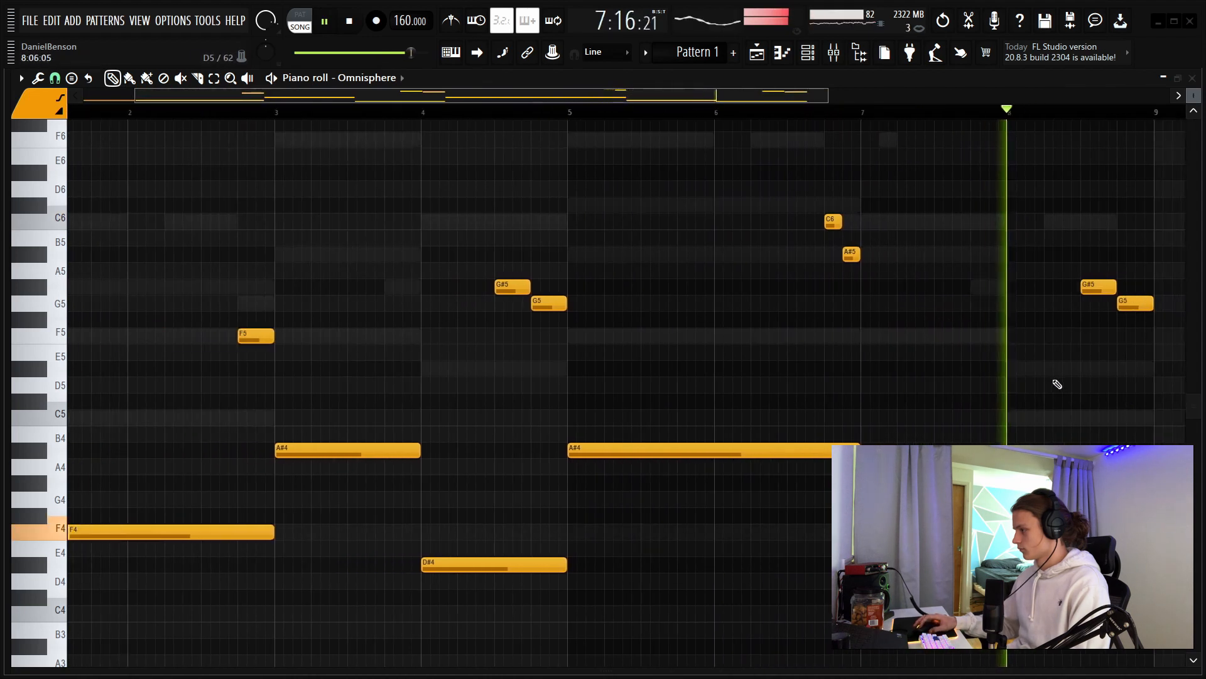
left_click(1053, 369)
key("space")
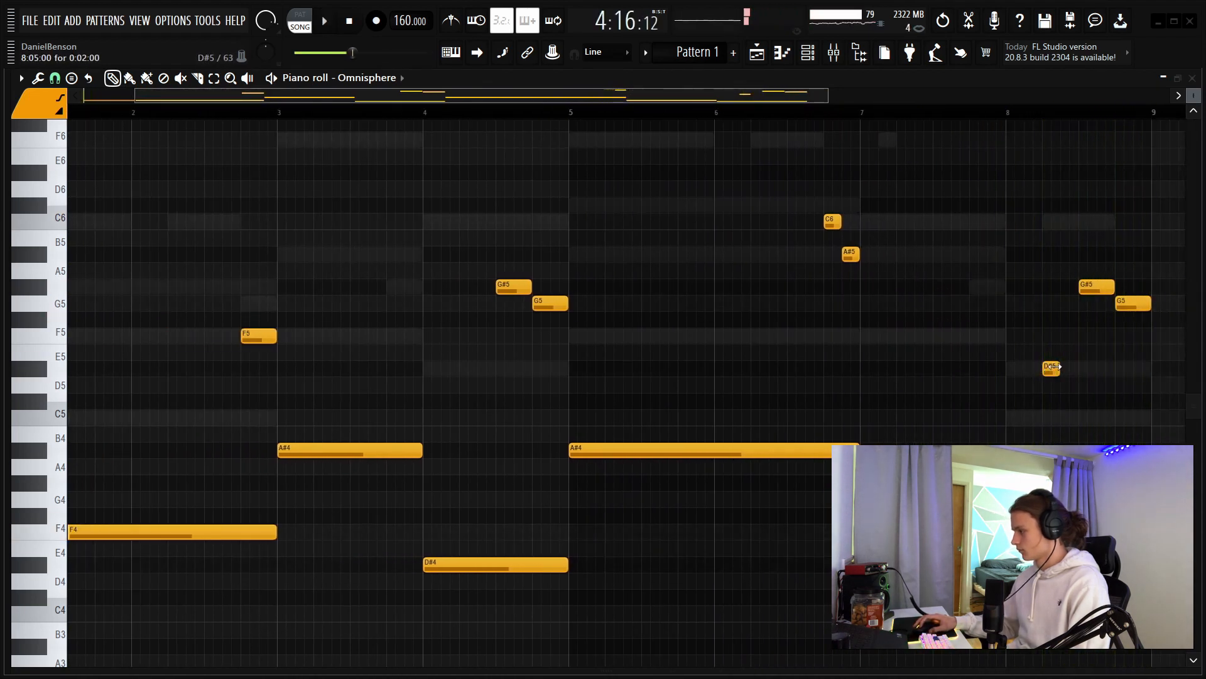
left_click_drag(1051, 369, 1051, 418)
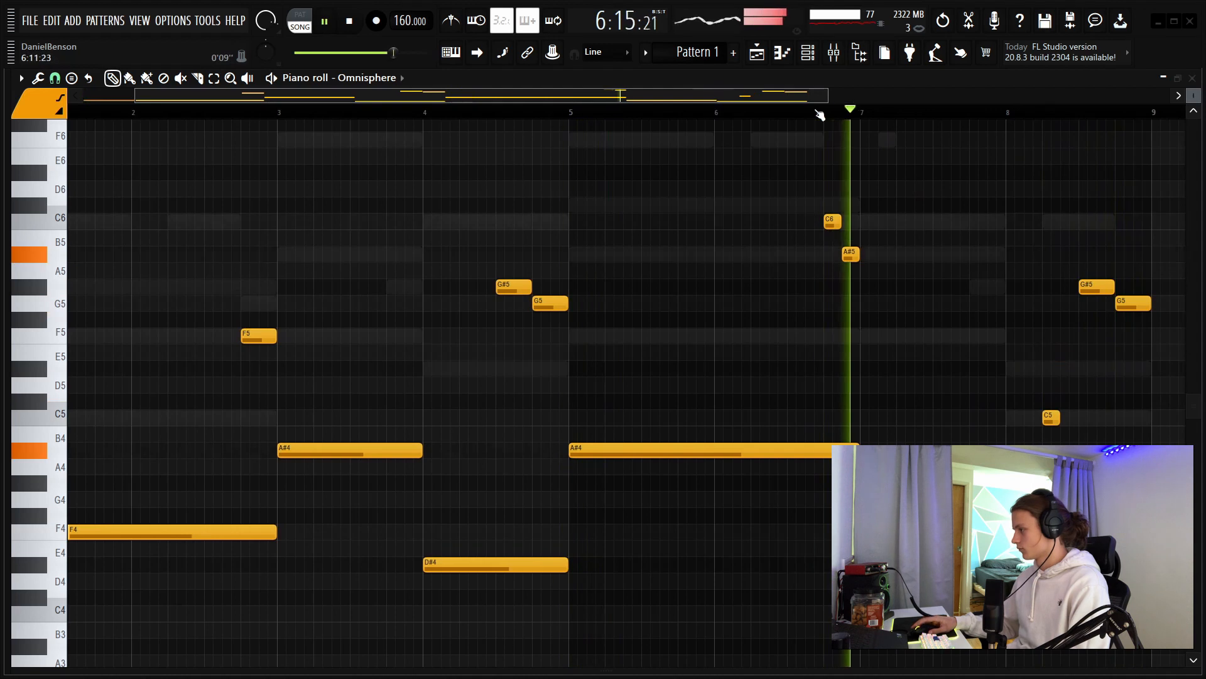
Step: Play back the Omnisphere part with the other layers, stop, and bring up the mixer and channel rack
scroll(821, 118, "down", 1)
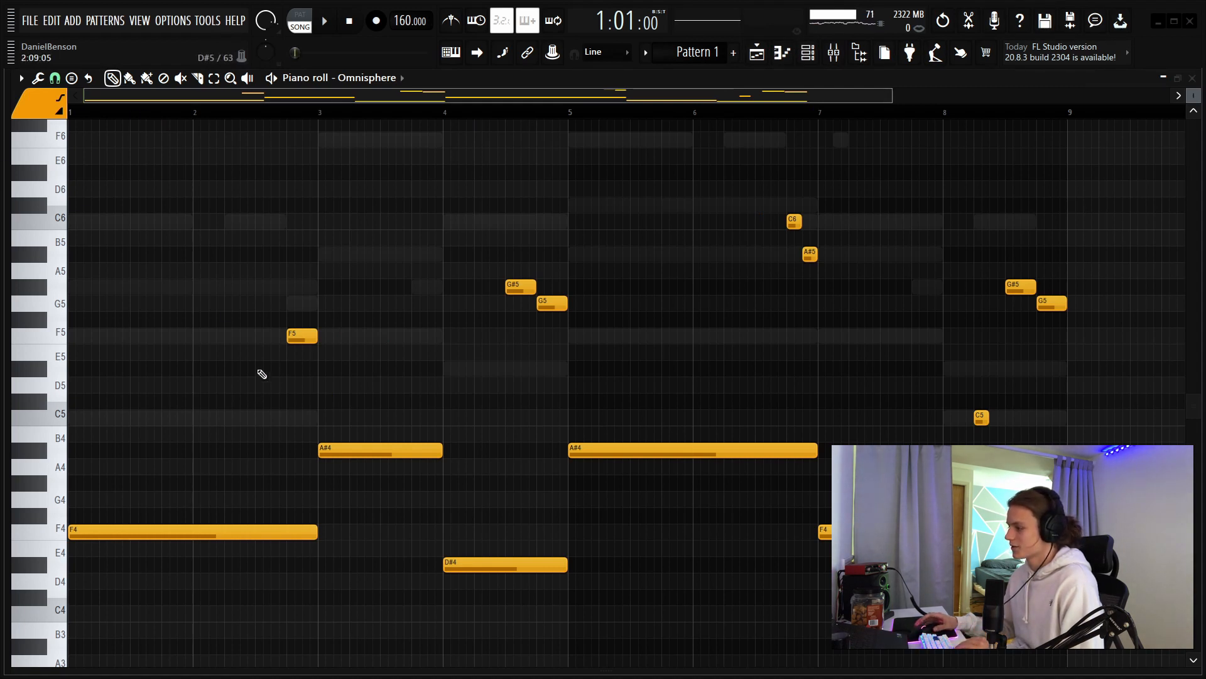
key("space")
key("space")
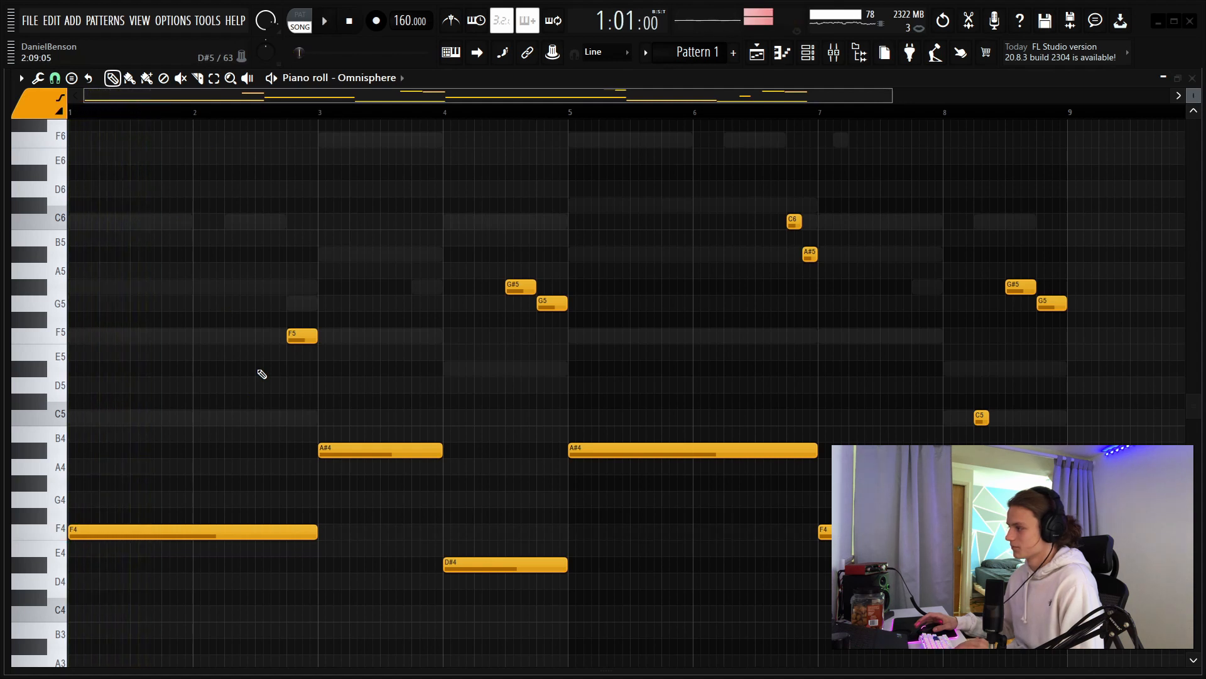
key("F9")
key("F6")
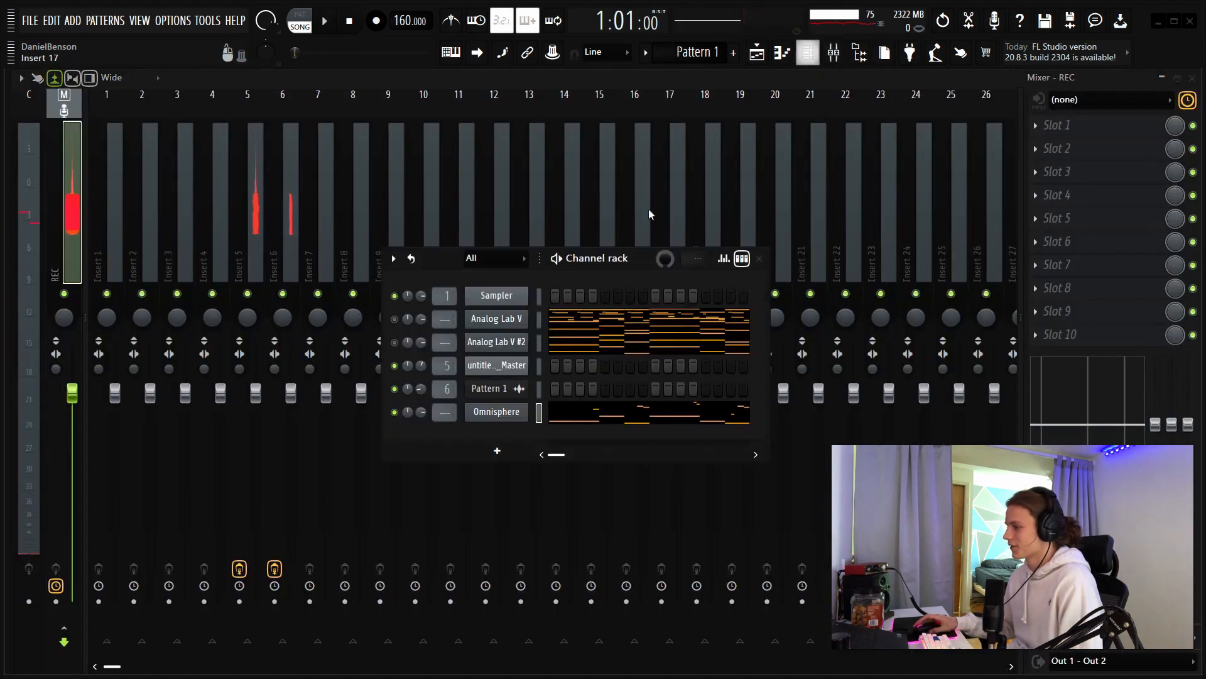
Step: Examine the Big Fatty bass patch settings in Omnisphere and briefly play the loop
left_click(499, 410)
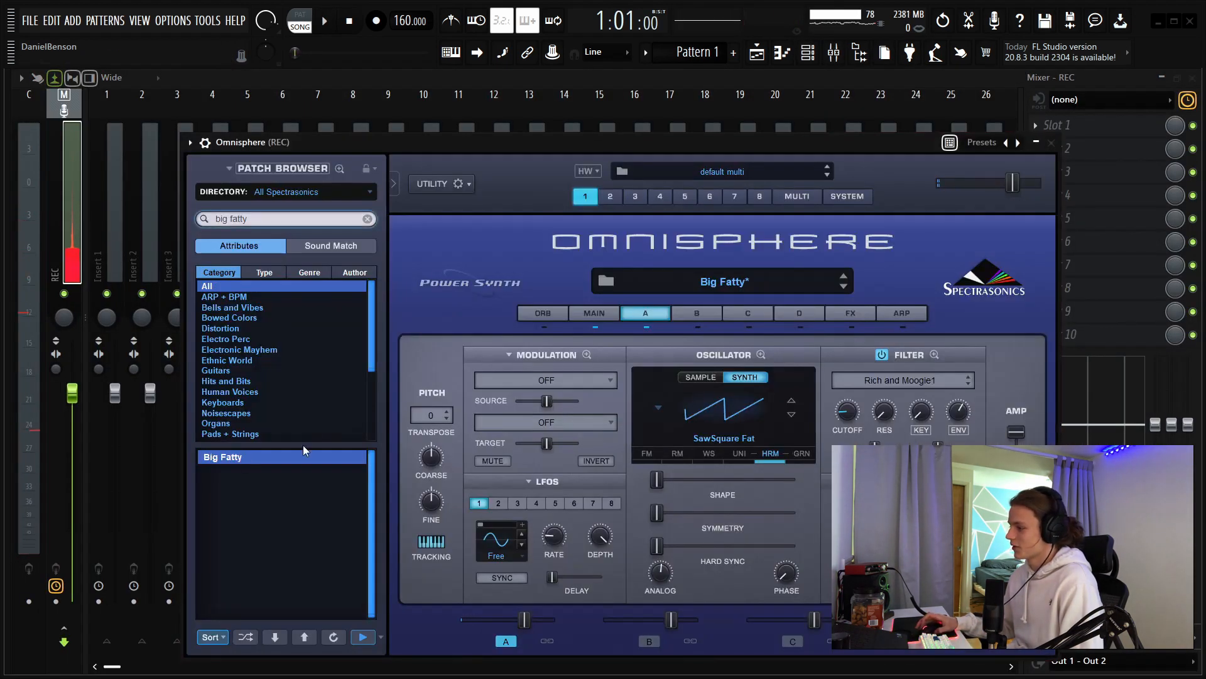
left_click(1051, 143)
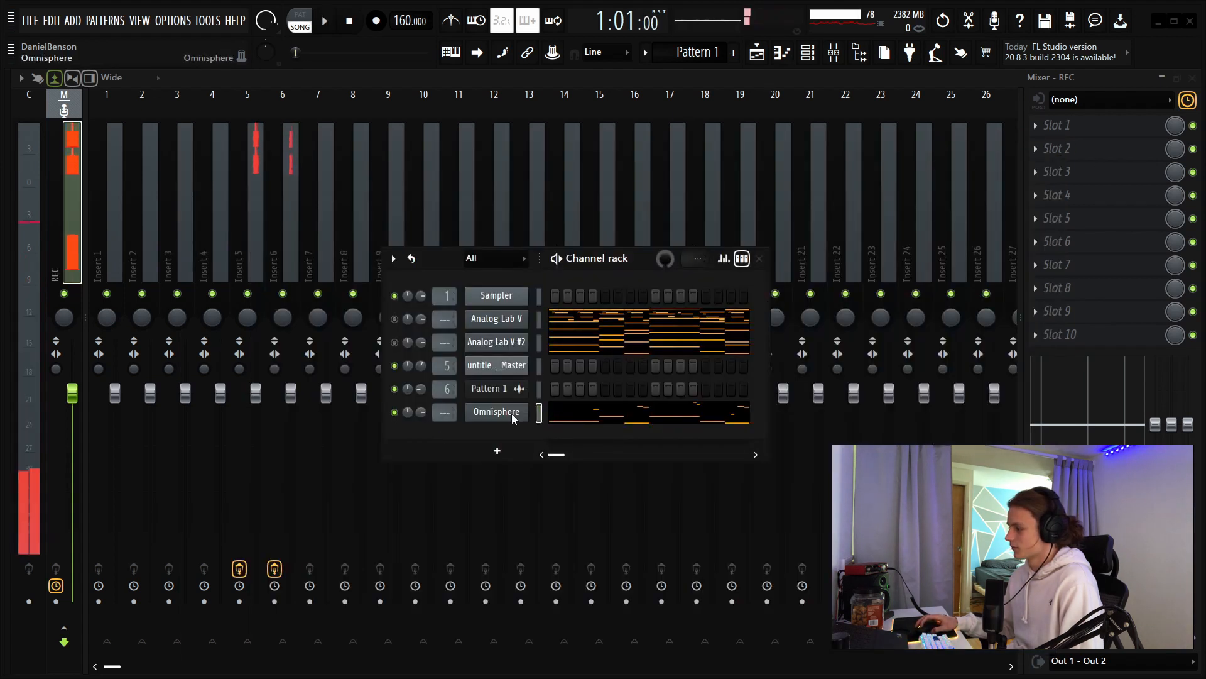
left_click(513, 415)
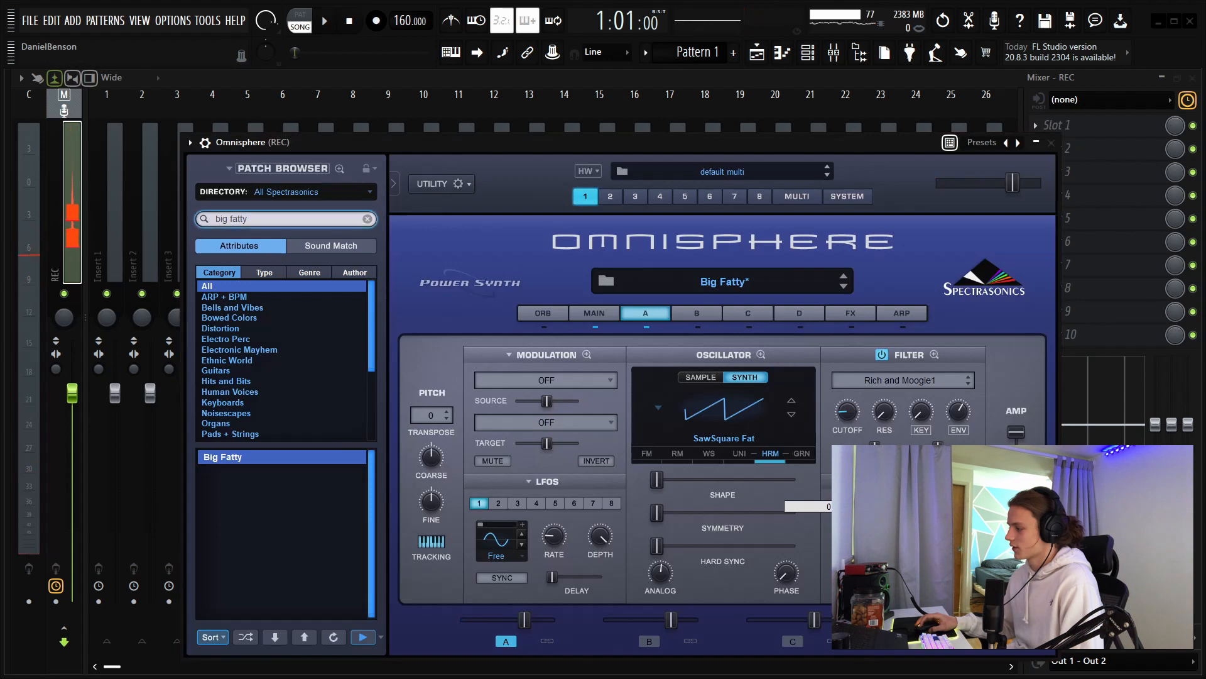
key("space")
key("space")
left_click(1052, 143)
Step: Render Pattern 1 as an audio clip and add a second Omnisphere channel
left_click(757, 53)
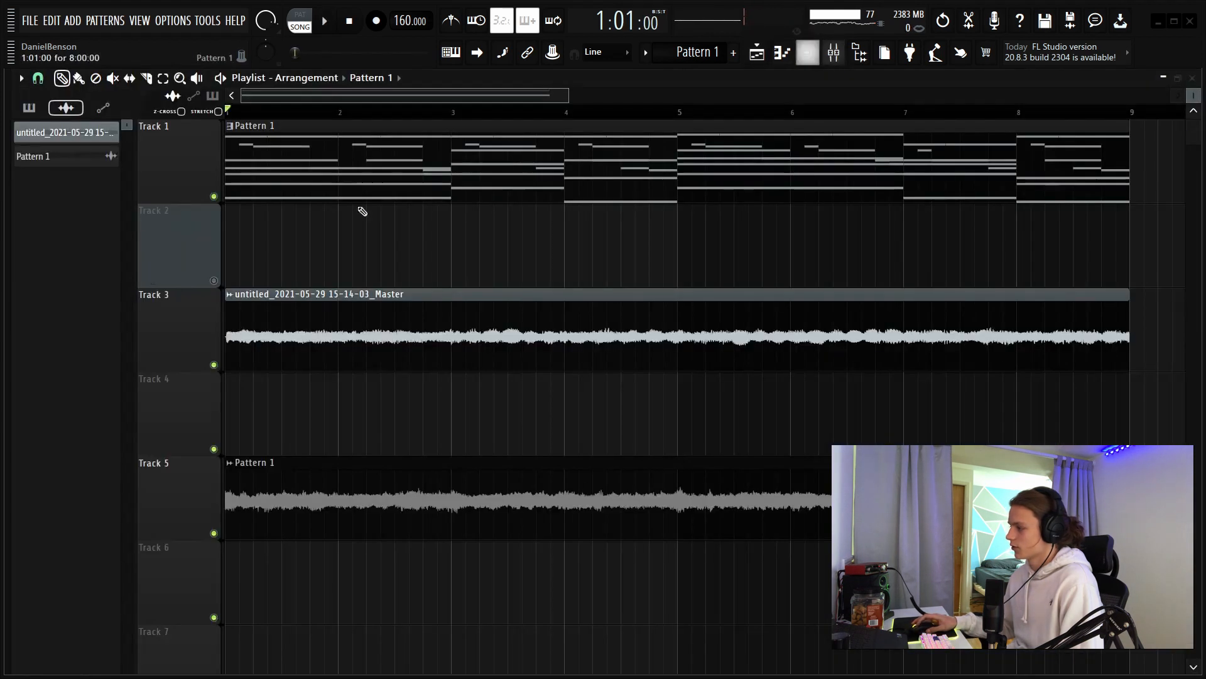
left_click(29, 107)
right_click(39, 127)
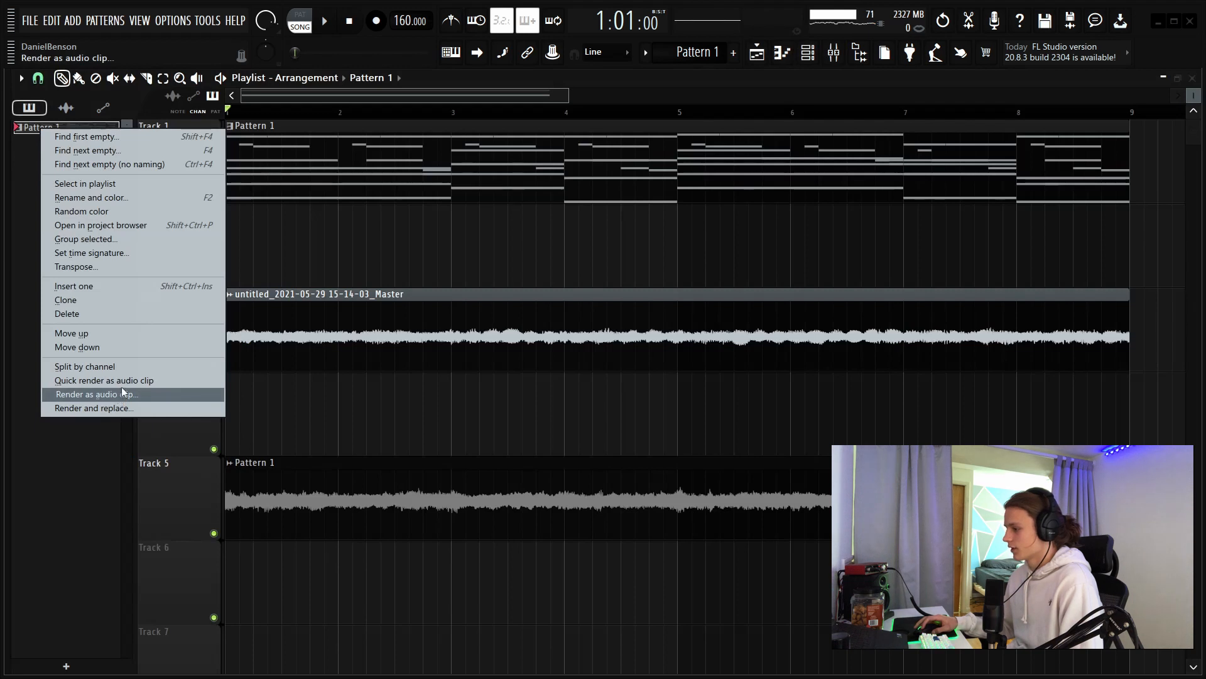
left_click(123, 394)
left_click(676, 354)
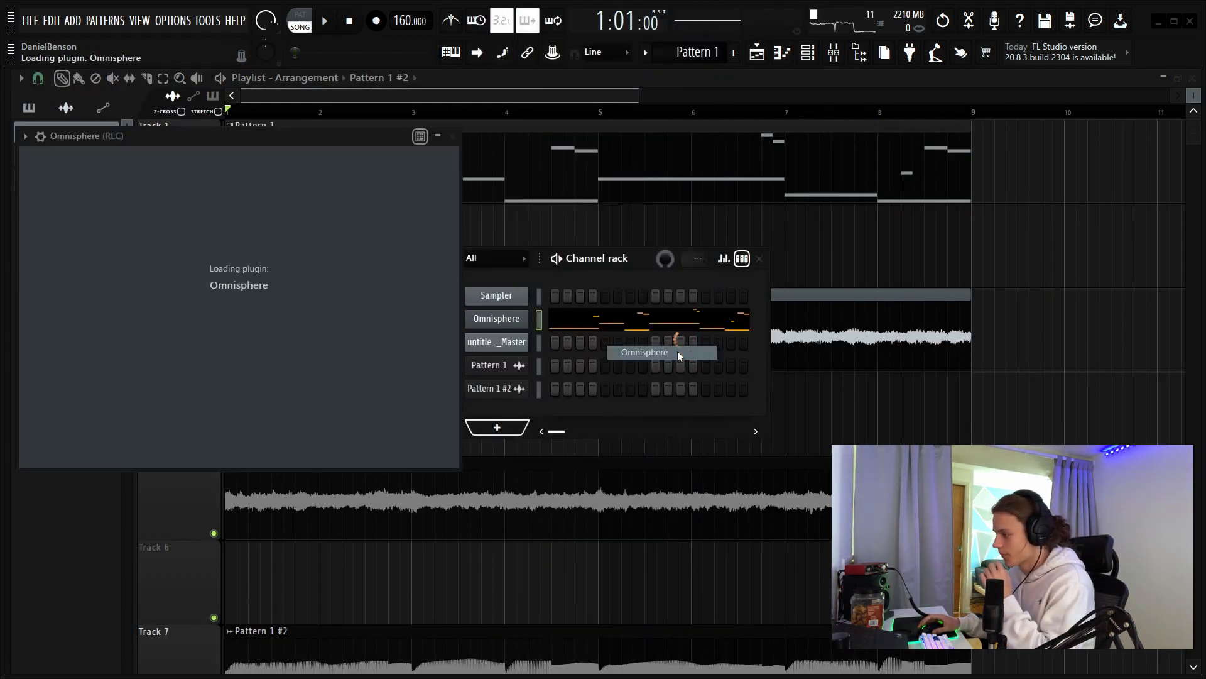
left_click(236, 379)
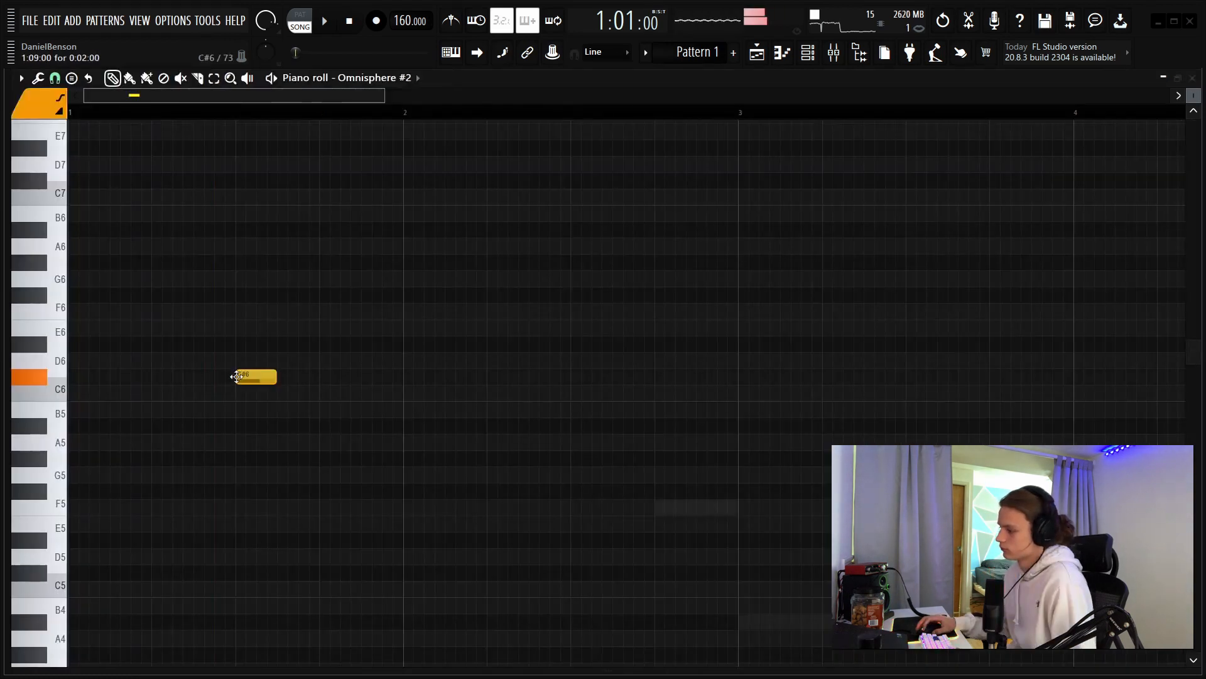
right_click(237, 379)
left_click(237, 381)
right_click(239, 383)
left_click(238, 403)
left_click_drag(238, 401, 237, 384)
right_click(237, 383)
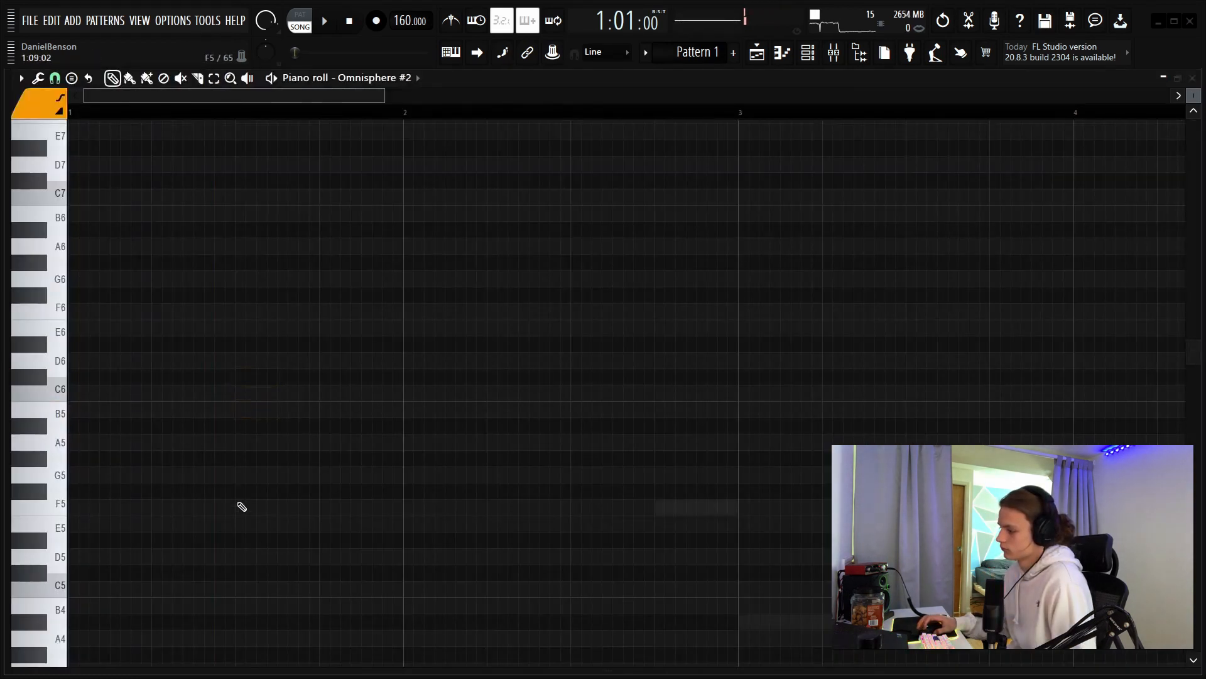
Step: Place a descending run of two-step notes C6, A#5, G#5 and G5 from 1:09, and clear the trial notes beneath the C6
left_click(237, 506)
left_click(237, 476)
left_click(239, 460)
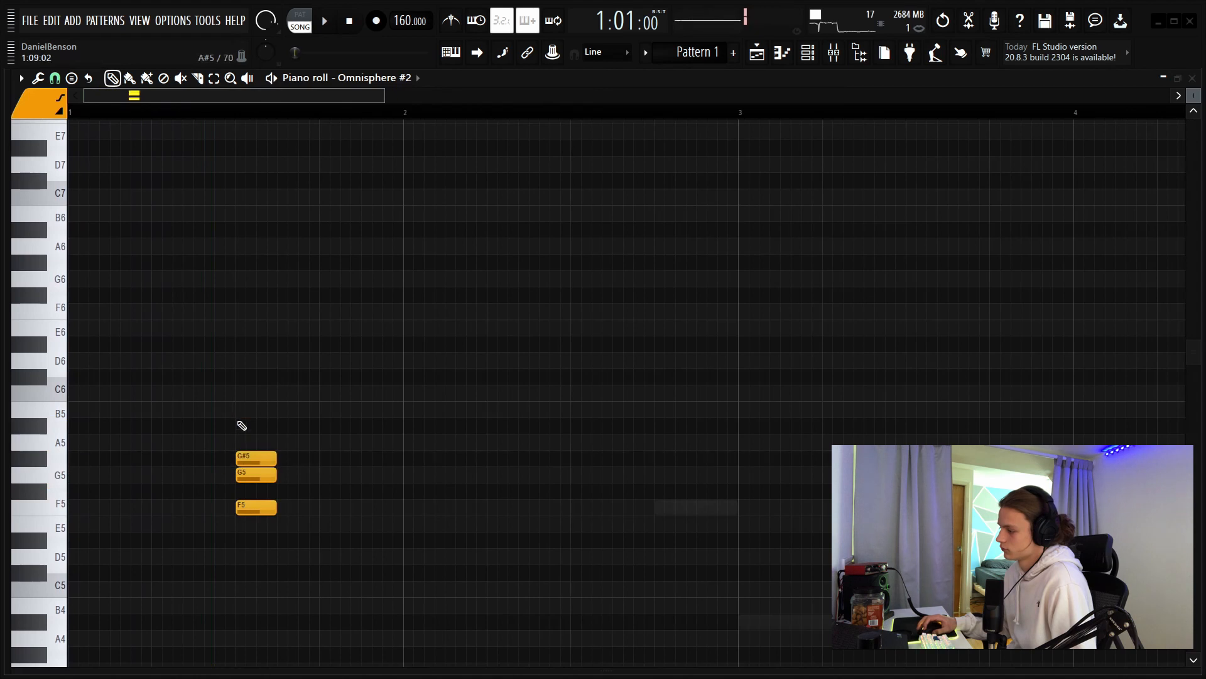
left_click(236, 395)
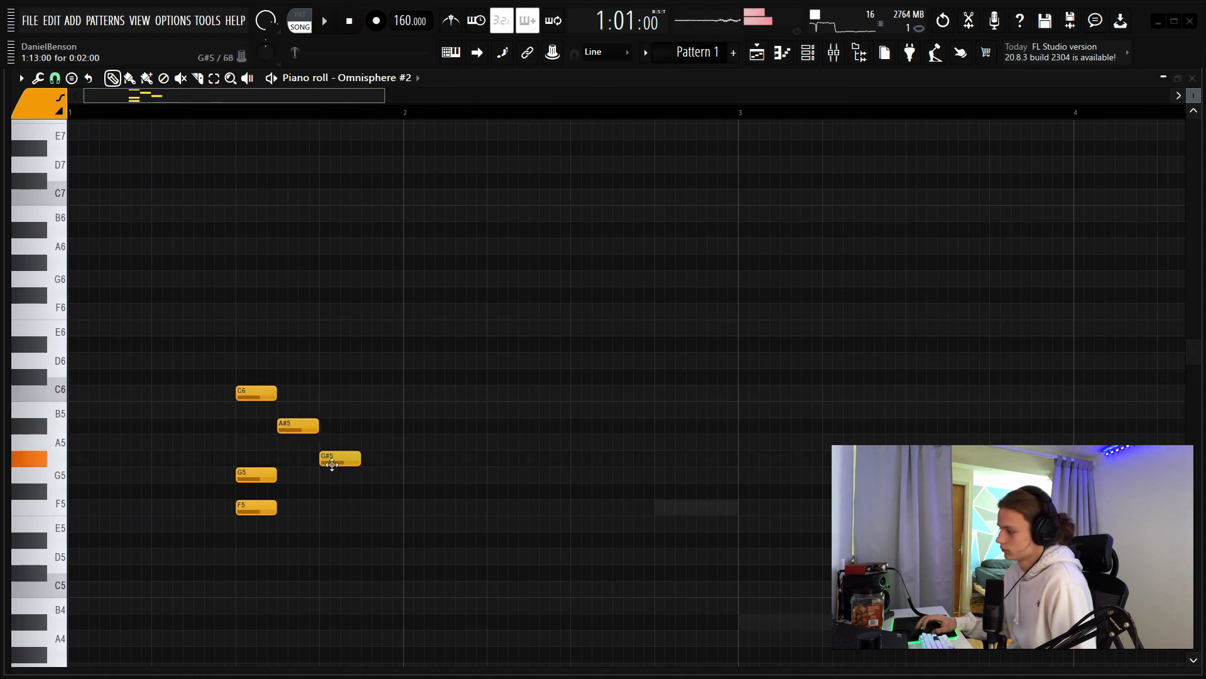
left_click(362, 477)
right_click(242, 508)
key("space")
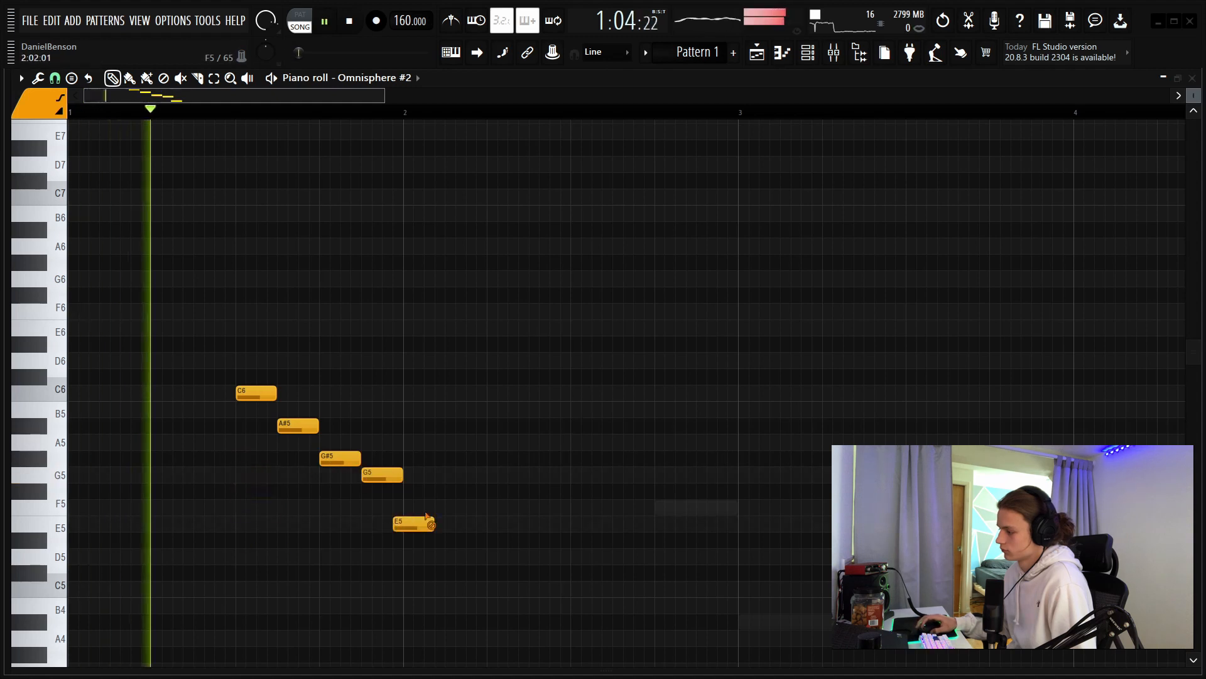
Step: Replace the G#5 and G5 notes in bar 1 with a six-step F5 at 1:15 and play the phrase
right_click(390, 478)
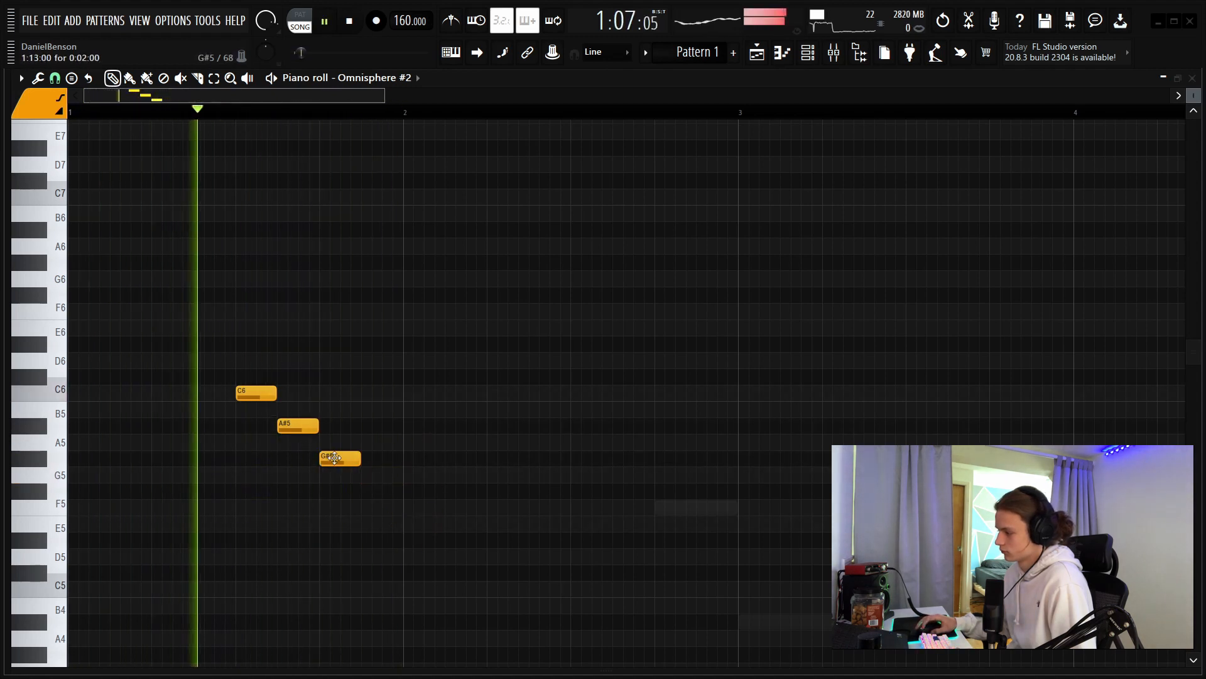
left_click_drag(334, 459, 502, 508)
right_click(391, 460)
key("space")
left_click(367, 489)
key("space")
Step: Add a four-step F5 at 2:13 and extend the A#5 in bar 1 to the end of the bar
left_click(656, 507)
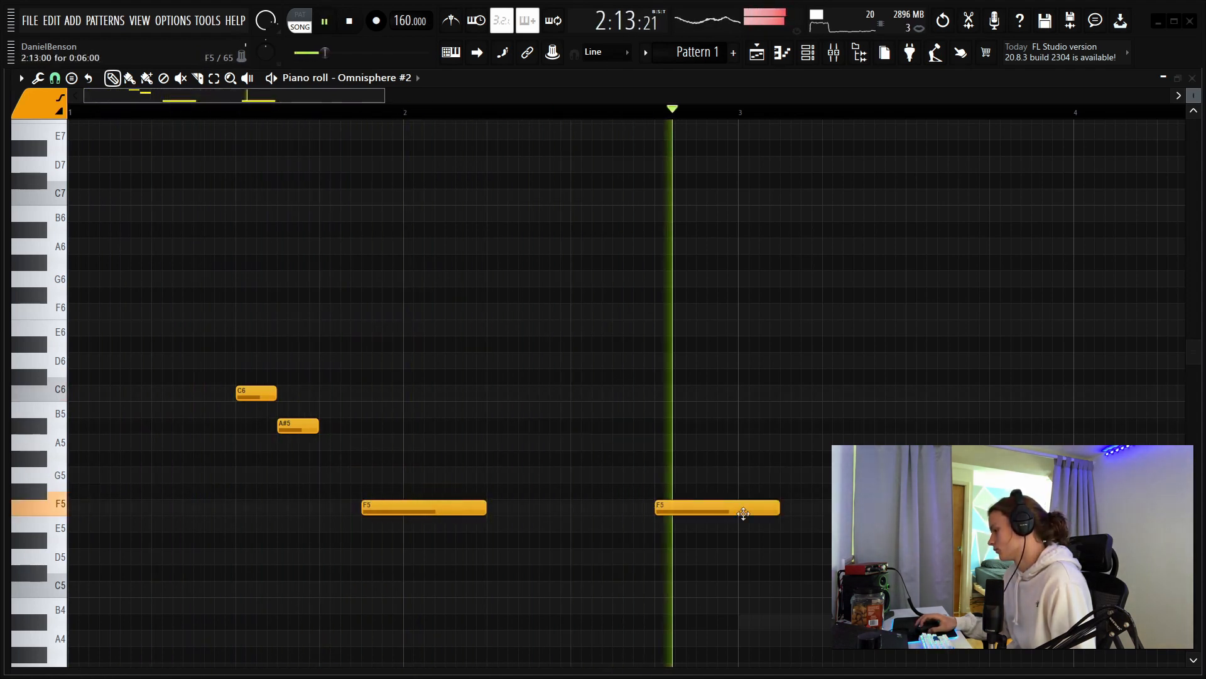
left_click(784, 508)
right_click(783, 508)
left_click_drag(779, 508, 739, 508)
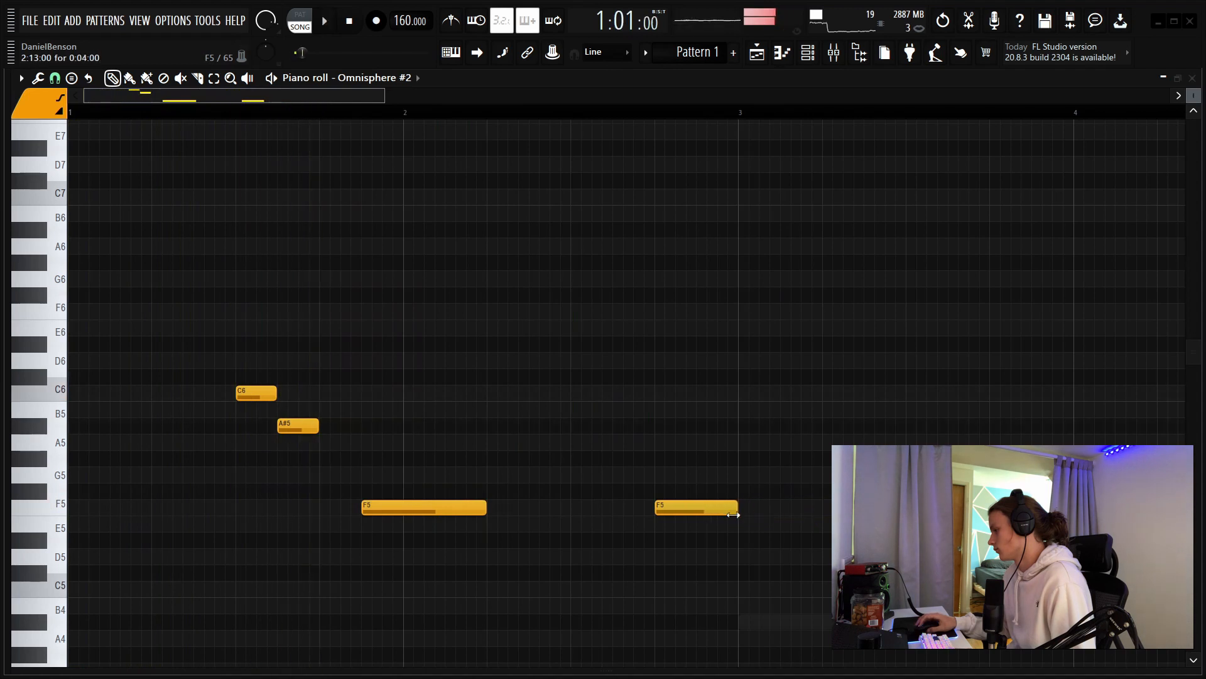
left_click_drag(318, 426, 403, 426)
left_click(453, 426)
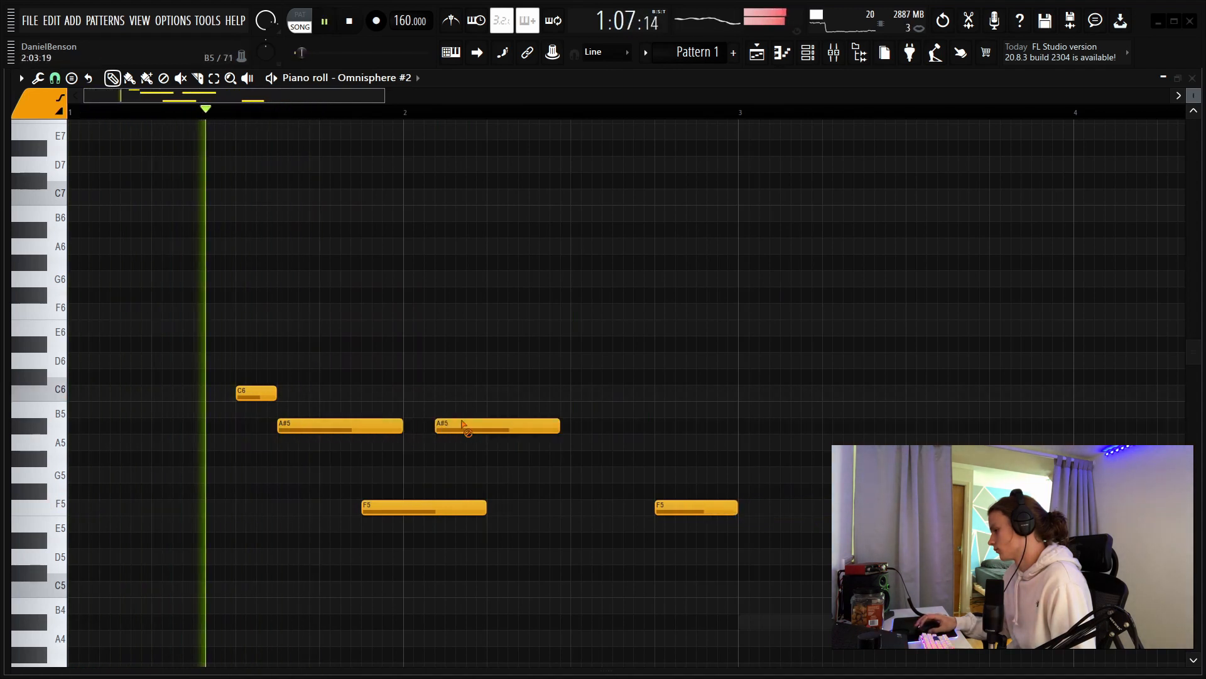
right_click(465, 426)
Step: Duplicate the two-bar phrase into bars 3 and 4, and replace the copied C6 with a two-step D#6 at 3:09
left_click(677, 395)
key("Delete")
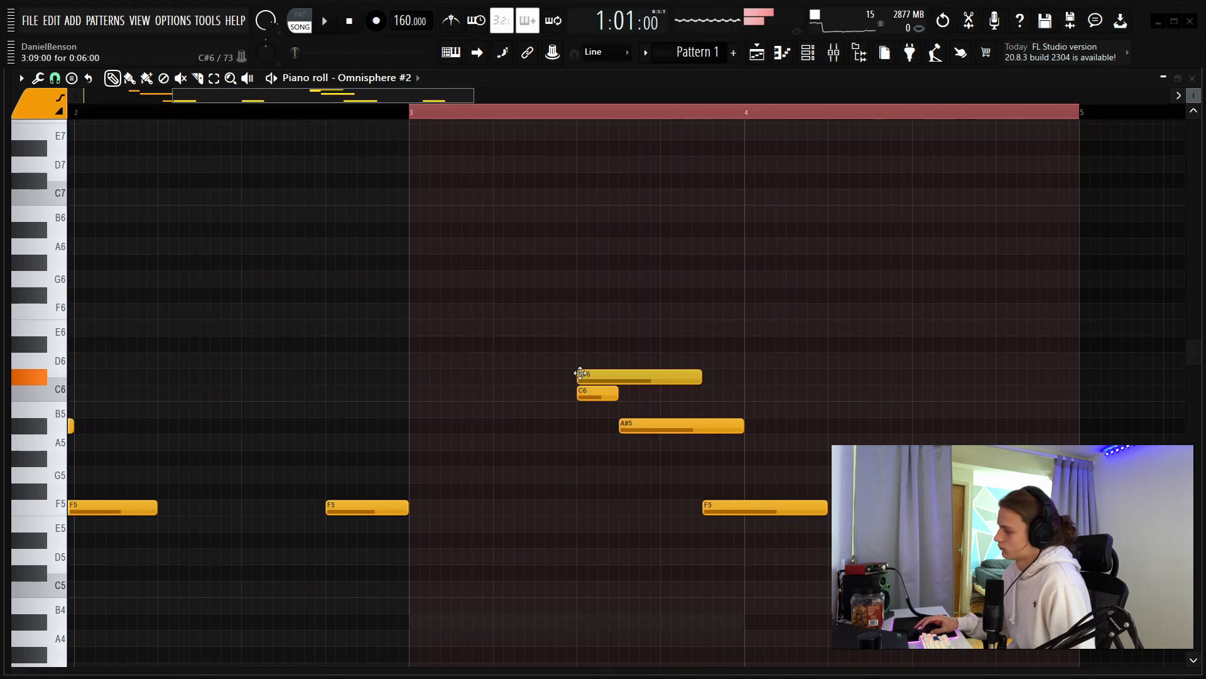
left_click_drag(580, 373, 580, 314)
left_click(582, 346)
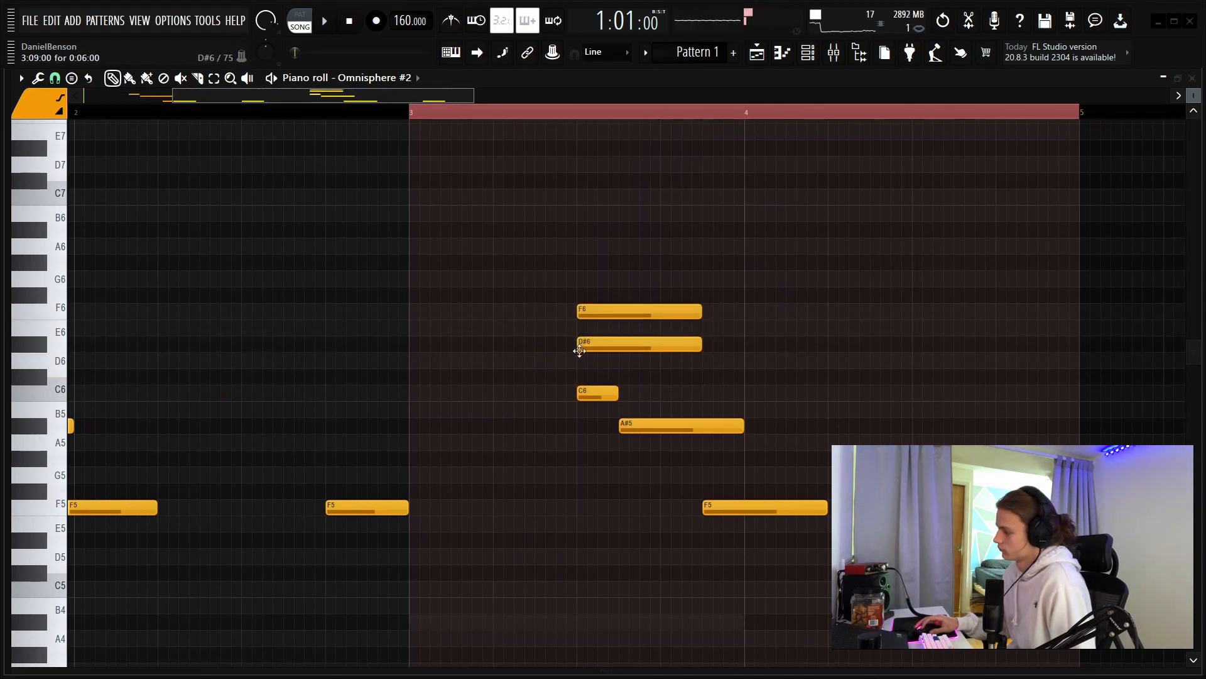
right_click(611, 310)
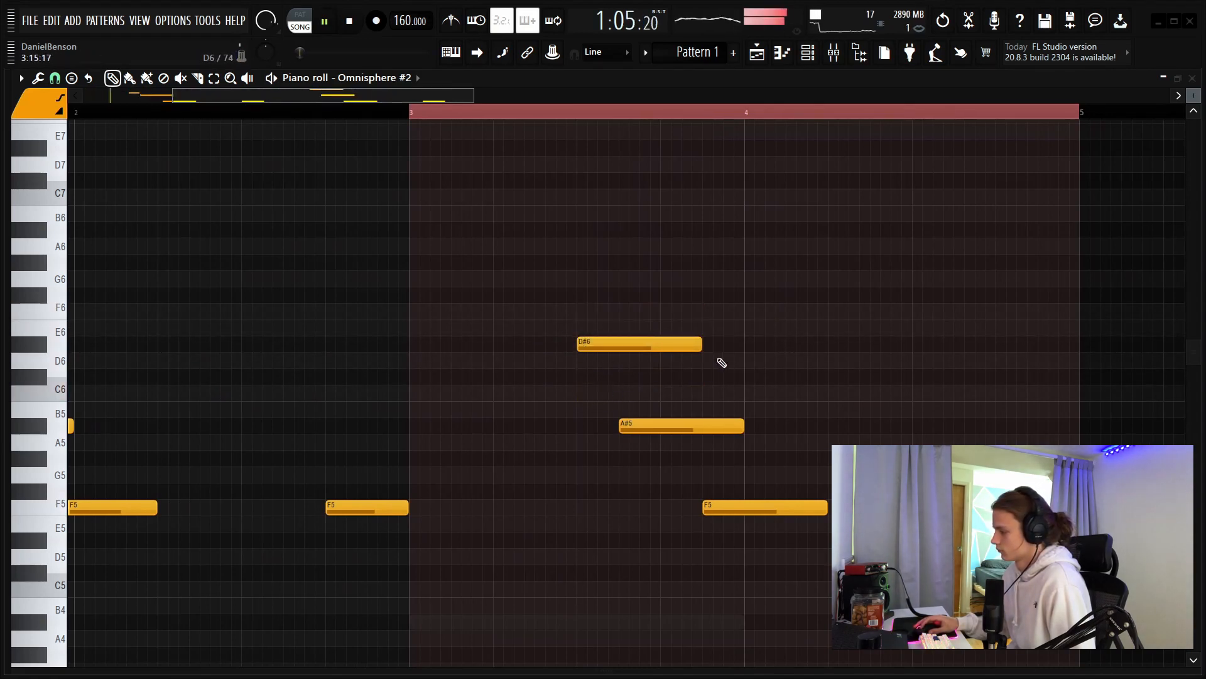
left_click_drag(700, 343, 620, 343)
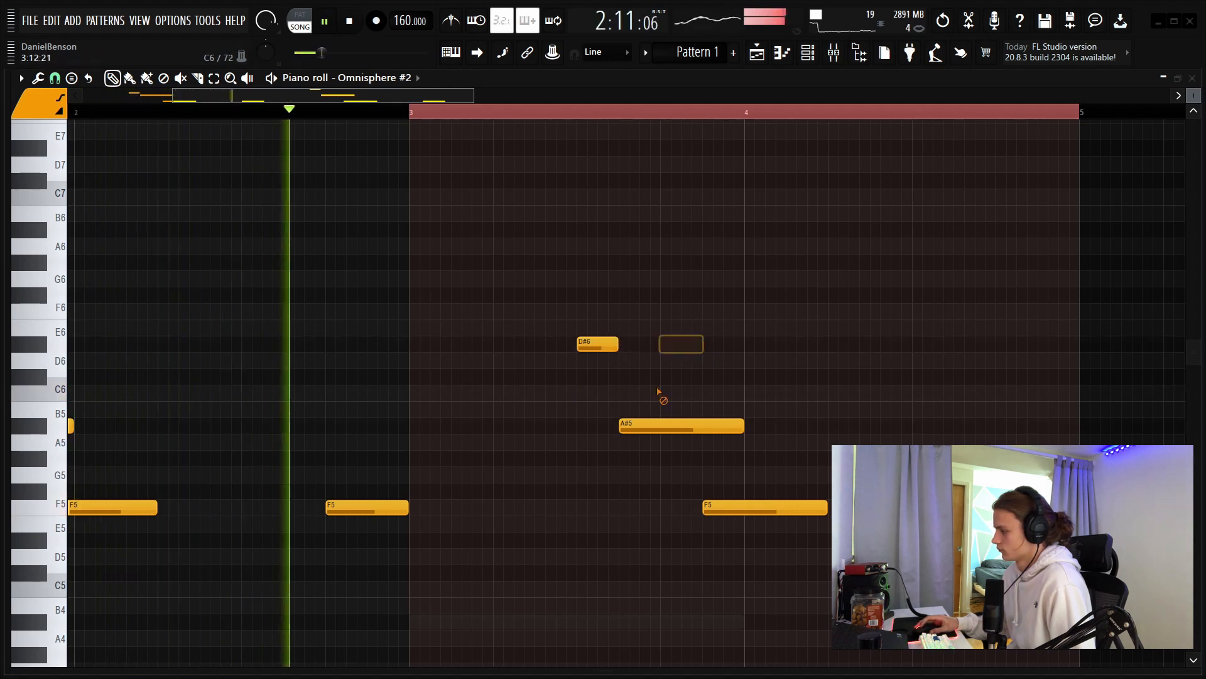
left_click(675, 343)
right_click(674, 343)
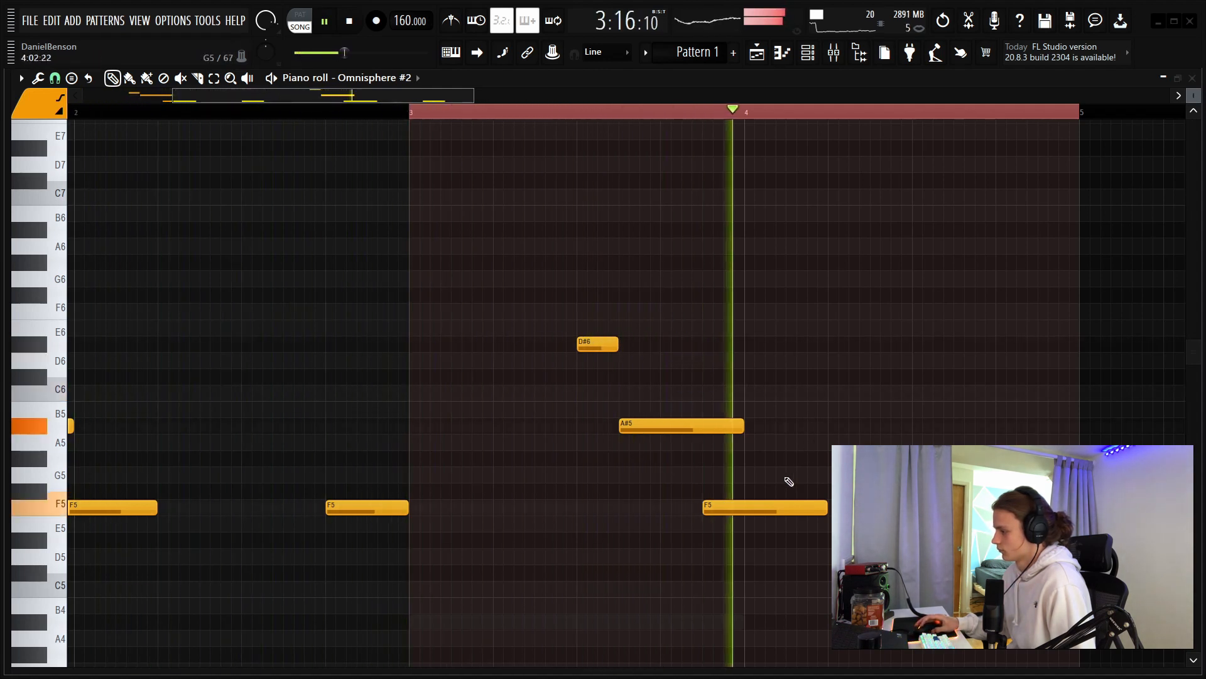
Step: Replace the F5 at the end of bar 4 with a G#5, clear the time selection and play from the start
key("space")
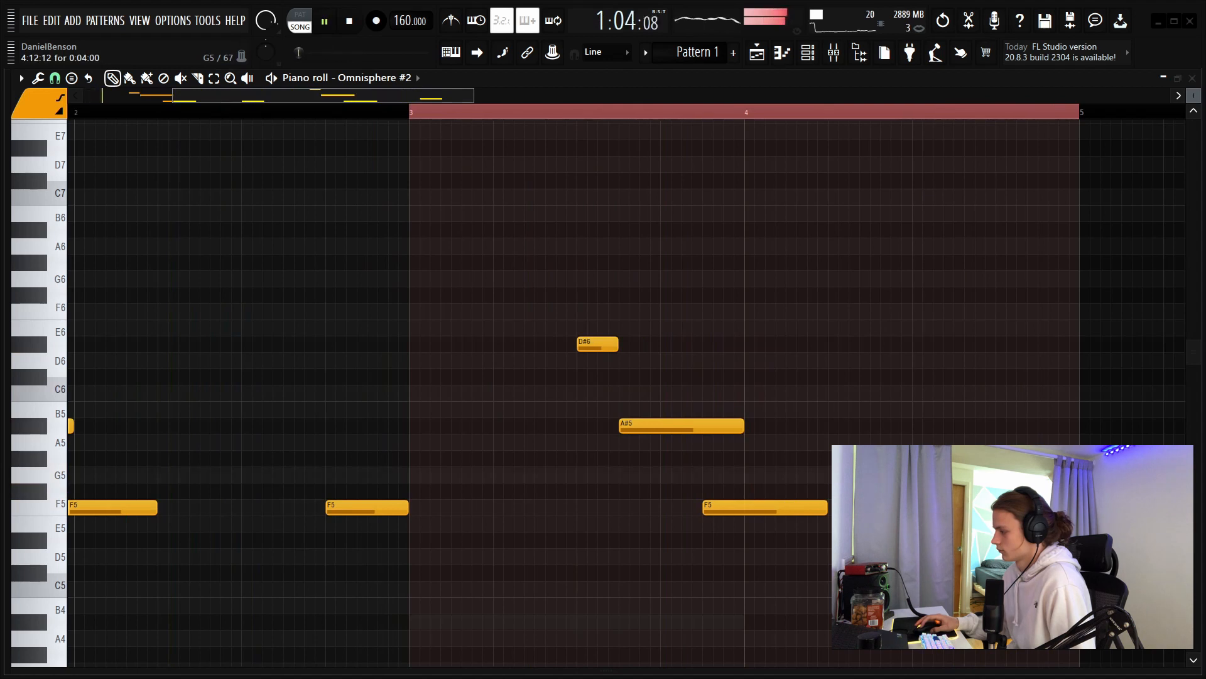
scroll(465, 105, "down", 4)
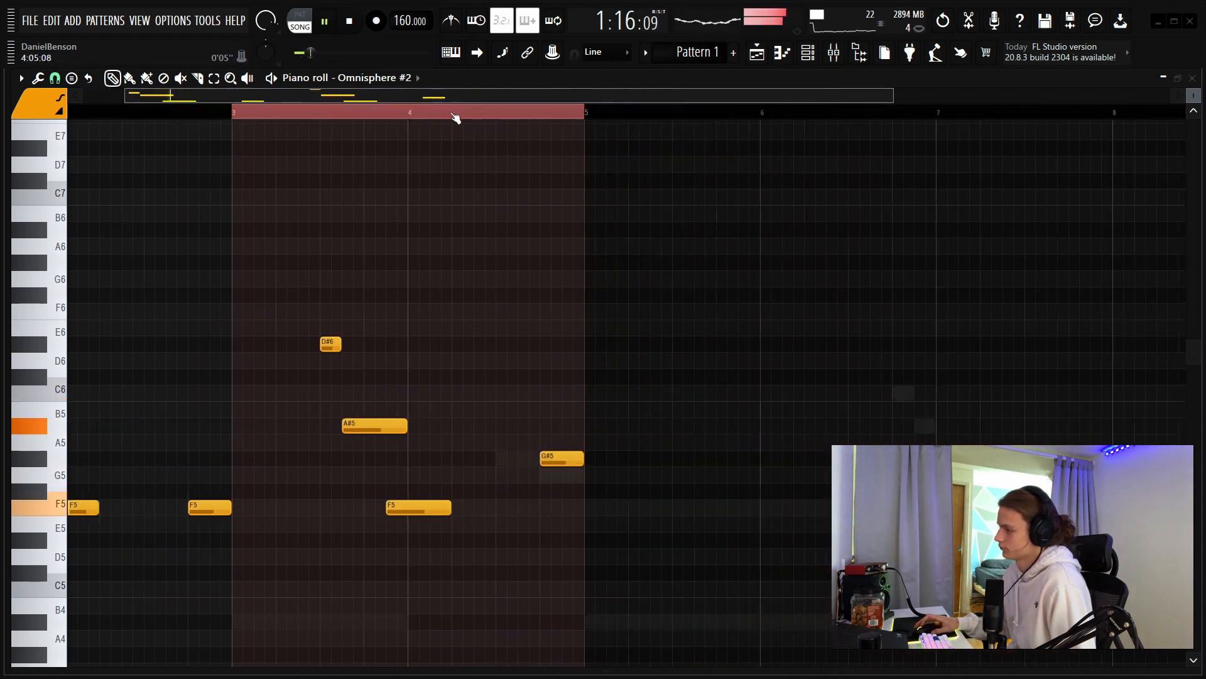
right_click(455, 114)
key("space")
key("space")
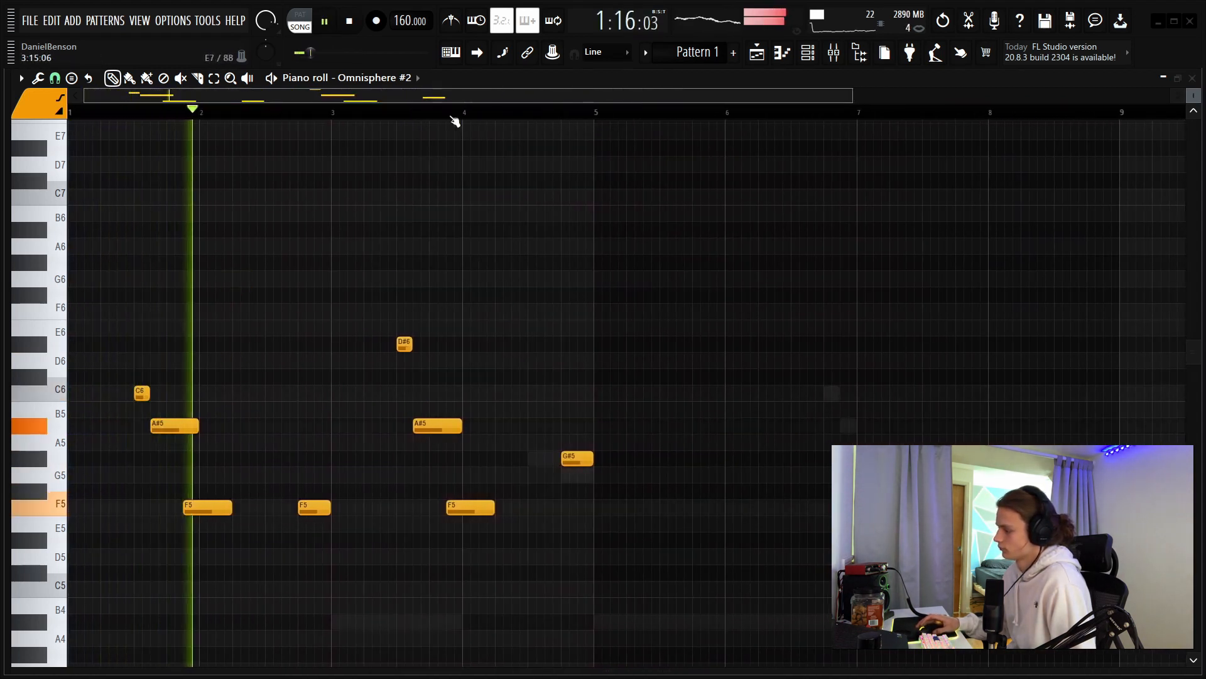
scroll(452, 115, "up", 3)
left_click(400, 293)
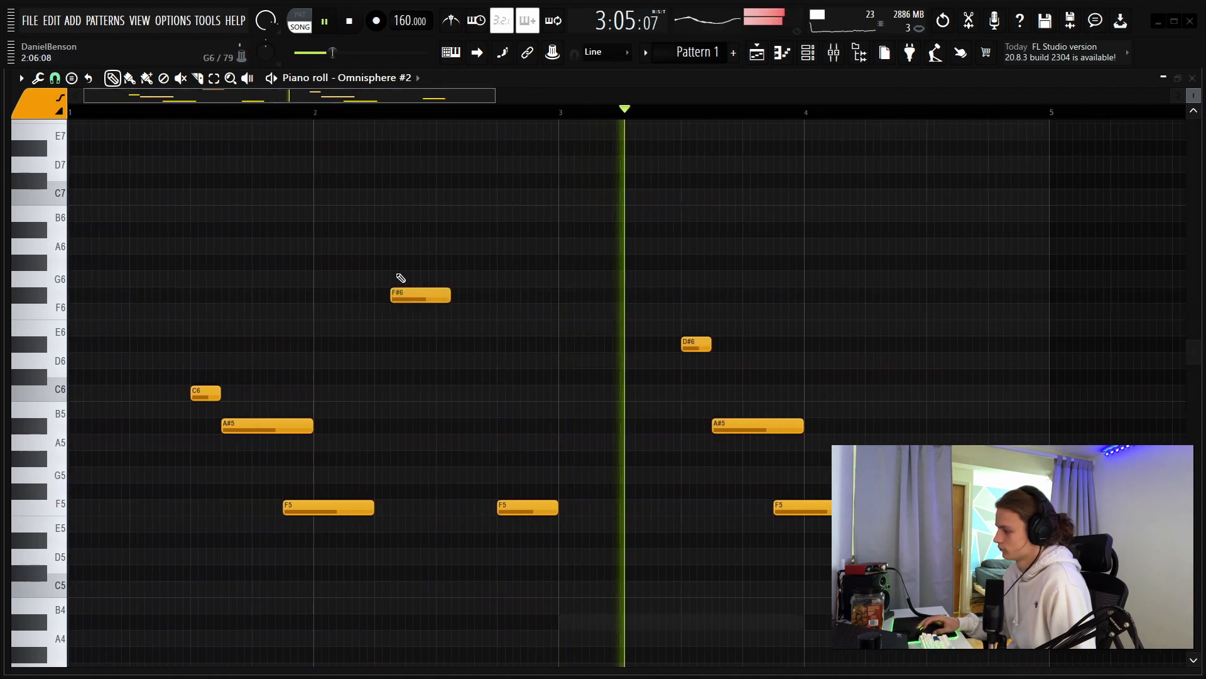
right_click(402, 294)
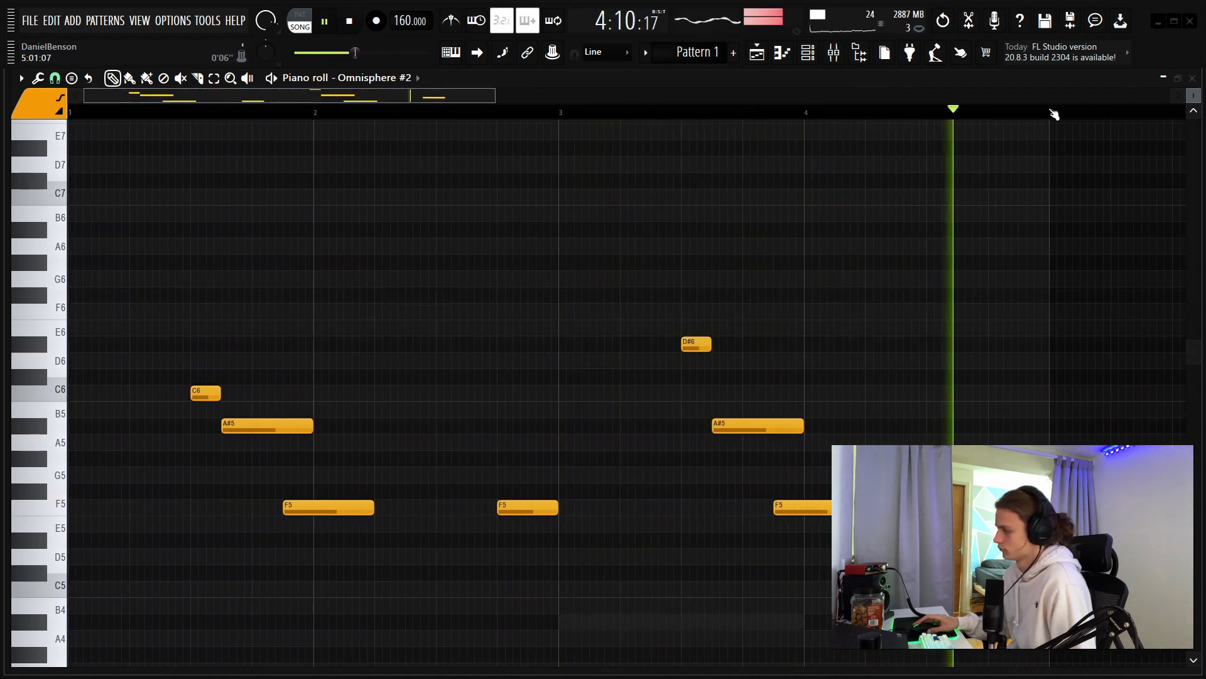
Step: Change the last note of bar 4 to C6 and duplicate the four-bar phrase into bars 5 to 8
key("ctrl+a")
key("space")
left_click(963, 475)
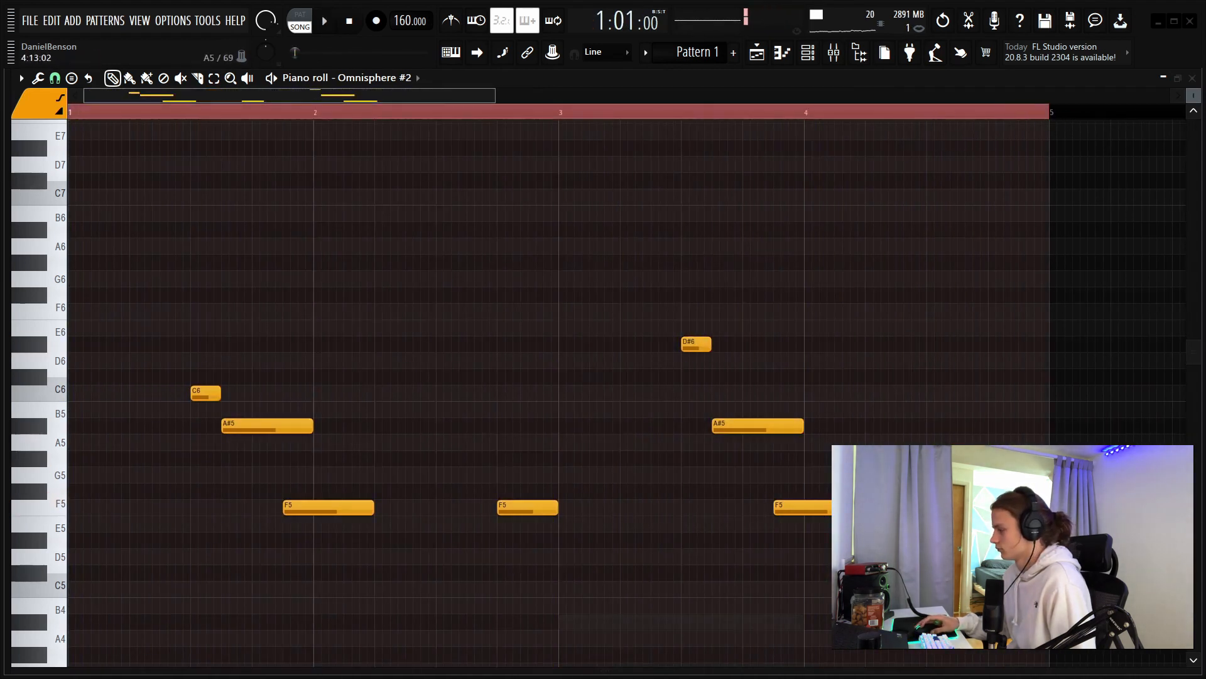
left_click(988, 427)
left_click(988, 394)
right_click(988, 393)
Step: Load the Elka Glide '75 patch from the Synth Poly gliding synths into Omnisphere #2 and play the loop
left_click(808, 52)
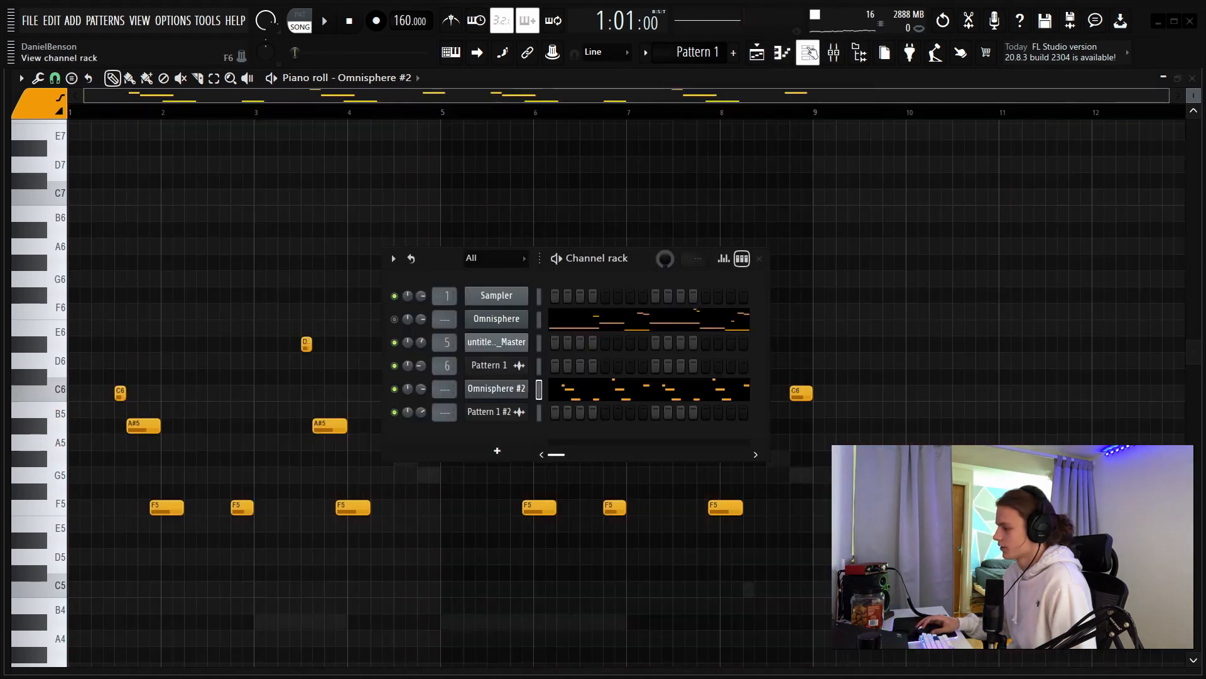
left_click(496, 388)
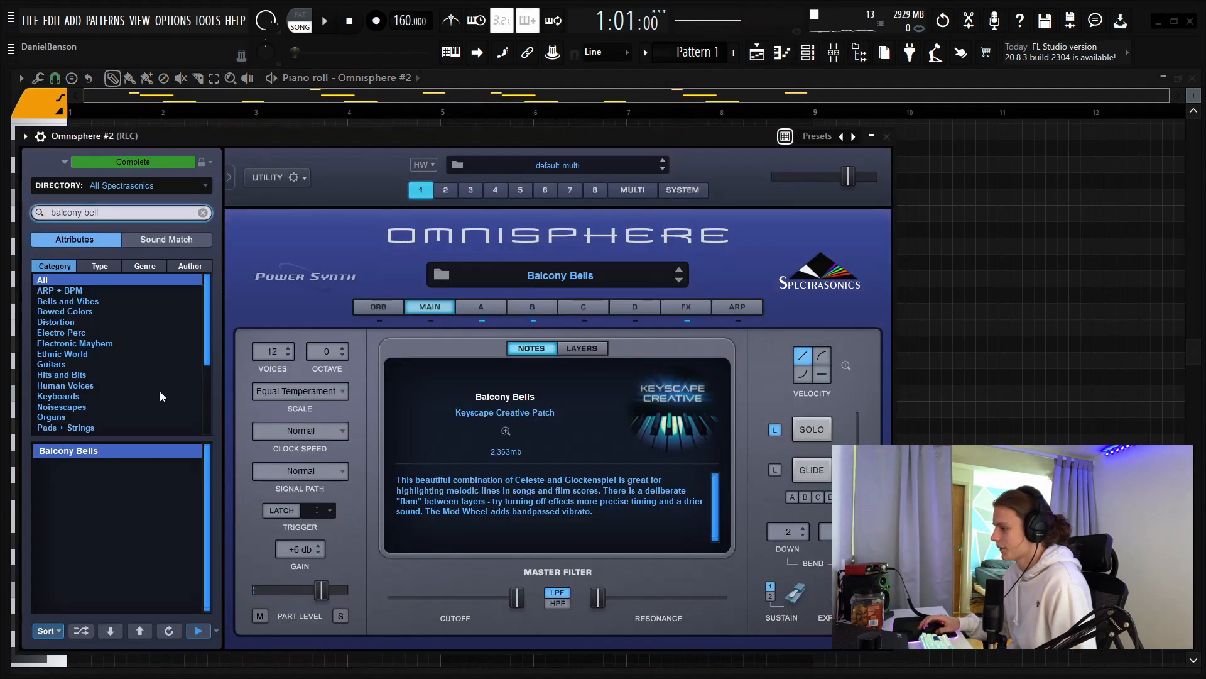
left_click(202, 213)
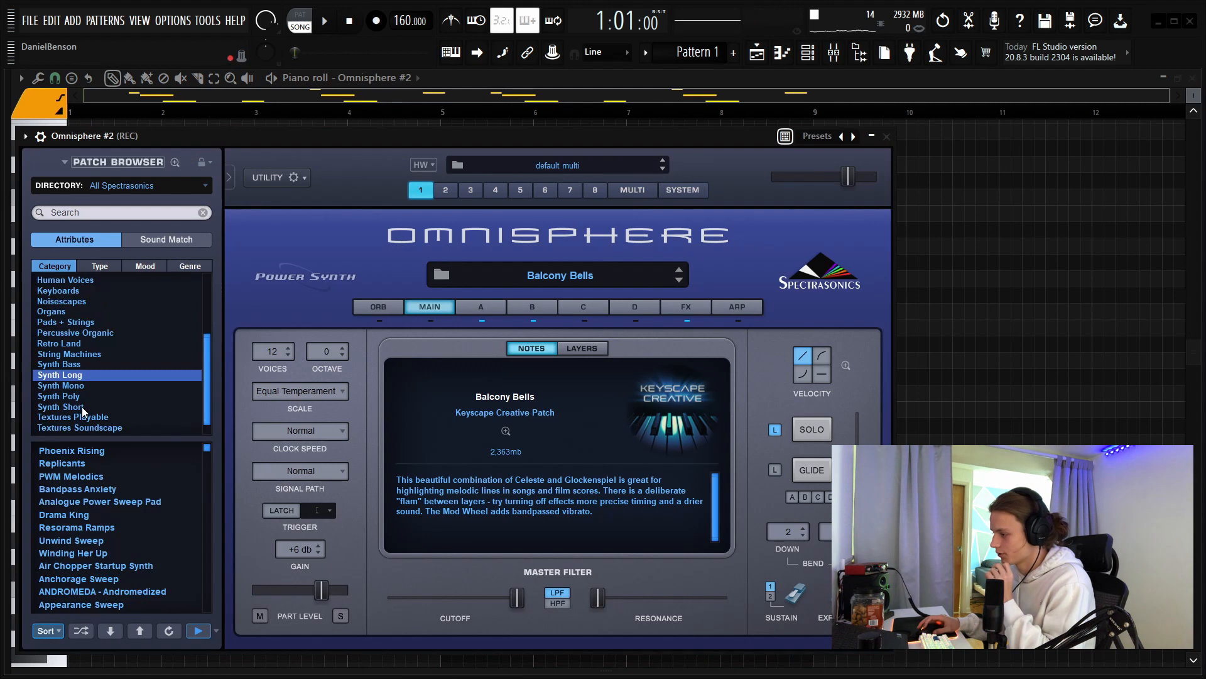
left_click(82, 406)
left_click(92, 394)
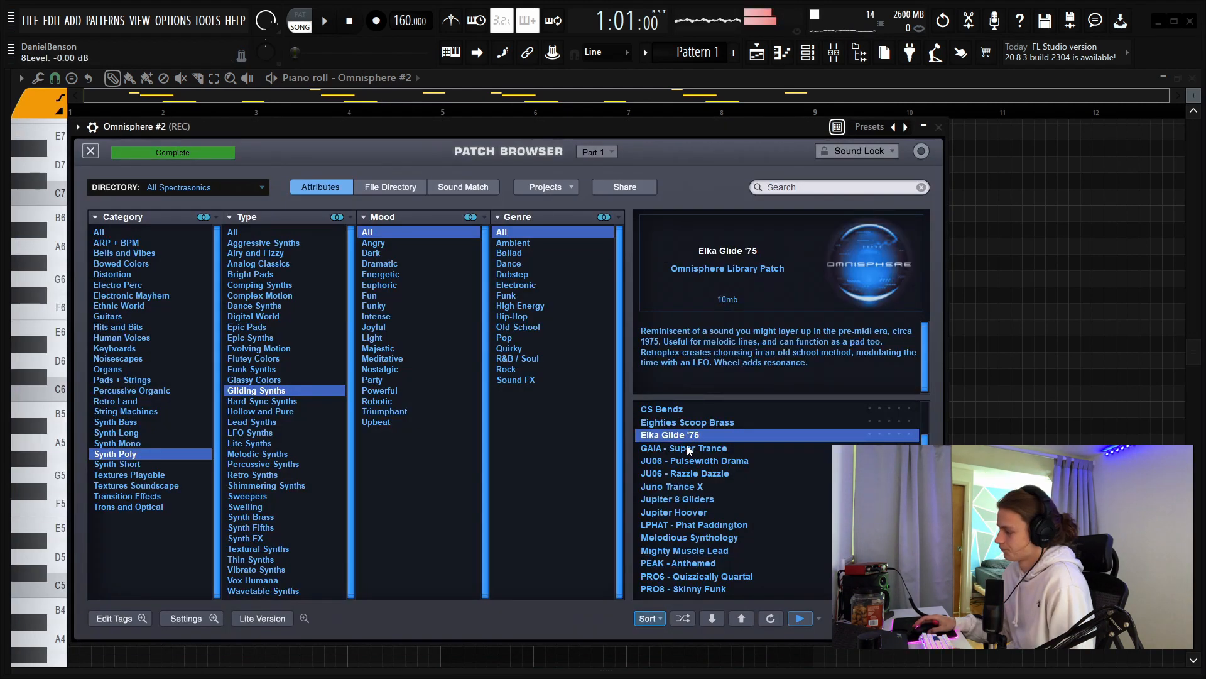
scroll(697, 458, "down", 1)
left_click(323, 24)
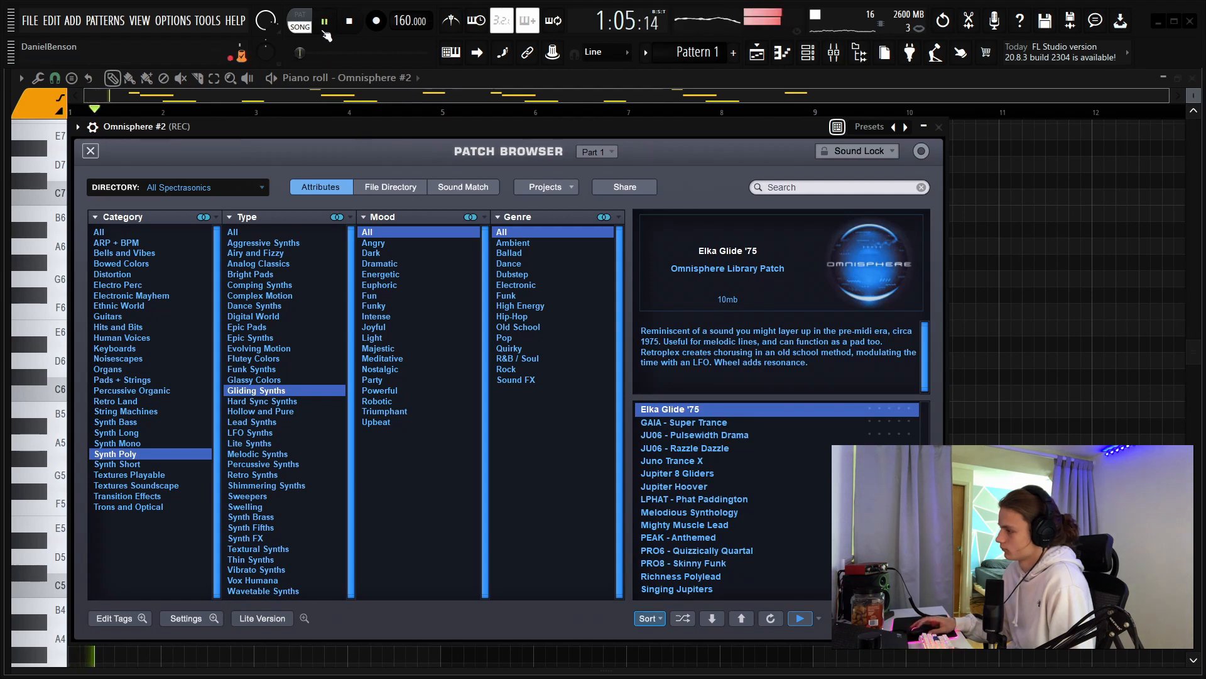
Step: Extend the F5 notes starting in bars 1, 3, 5 and 7 to 14 steps, and end those at 2:13 and 6:13 on their bar lines
left_click(939, 127)
key("space")
key("F6")
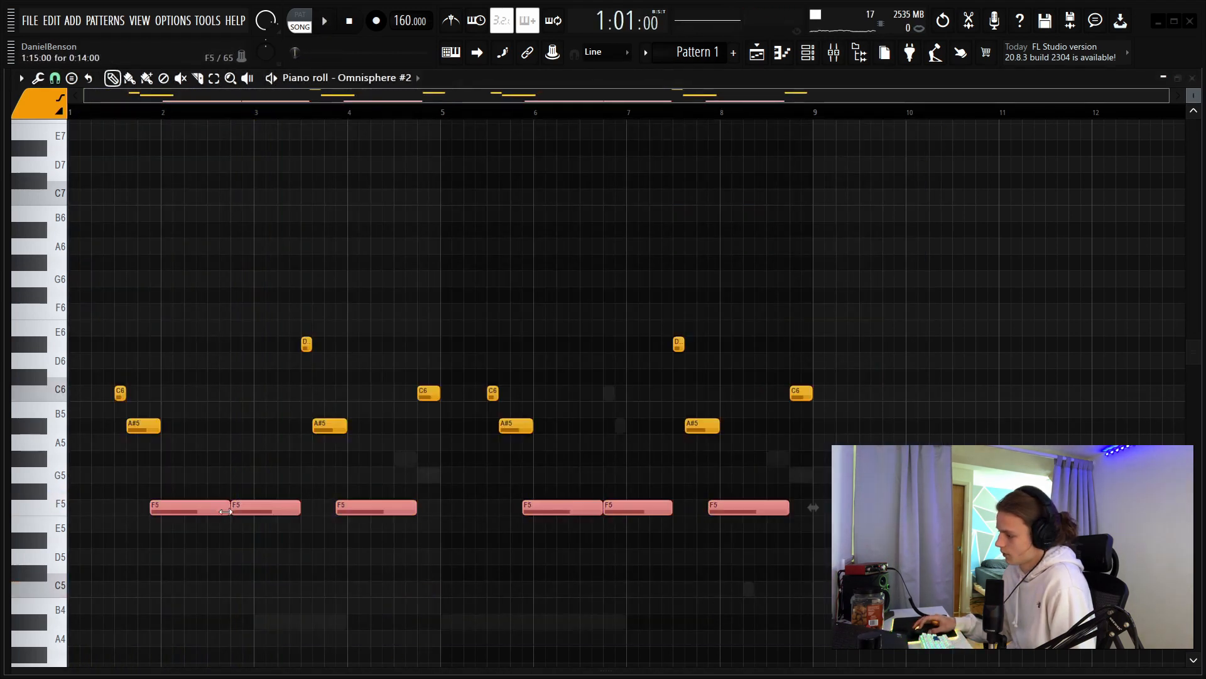
left_click(276, 557)
right_click(276, 557)
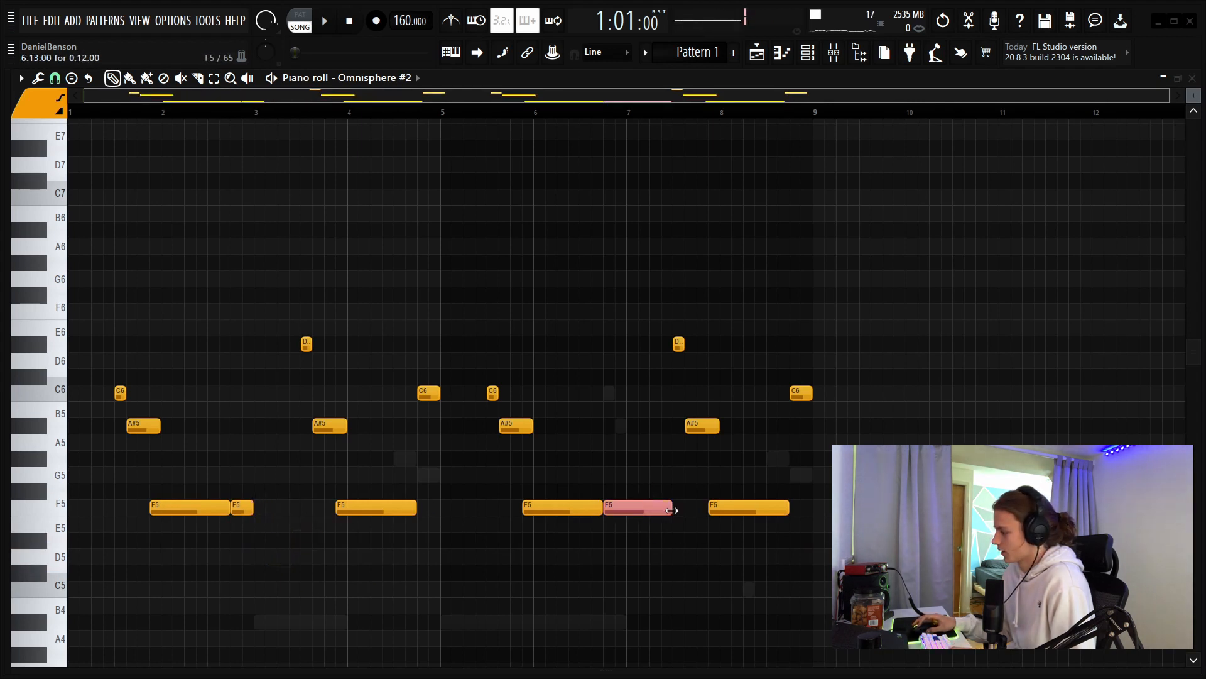
left_click_drag(672, 510, 626, 510)
Step: Play the melody from the start and try a short A5 note in the middle of bar 6
key("space")
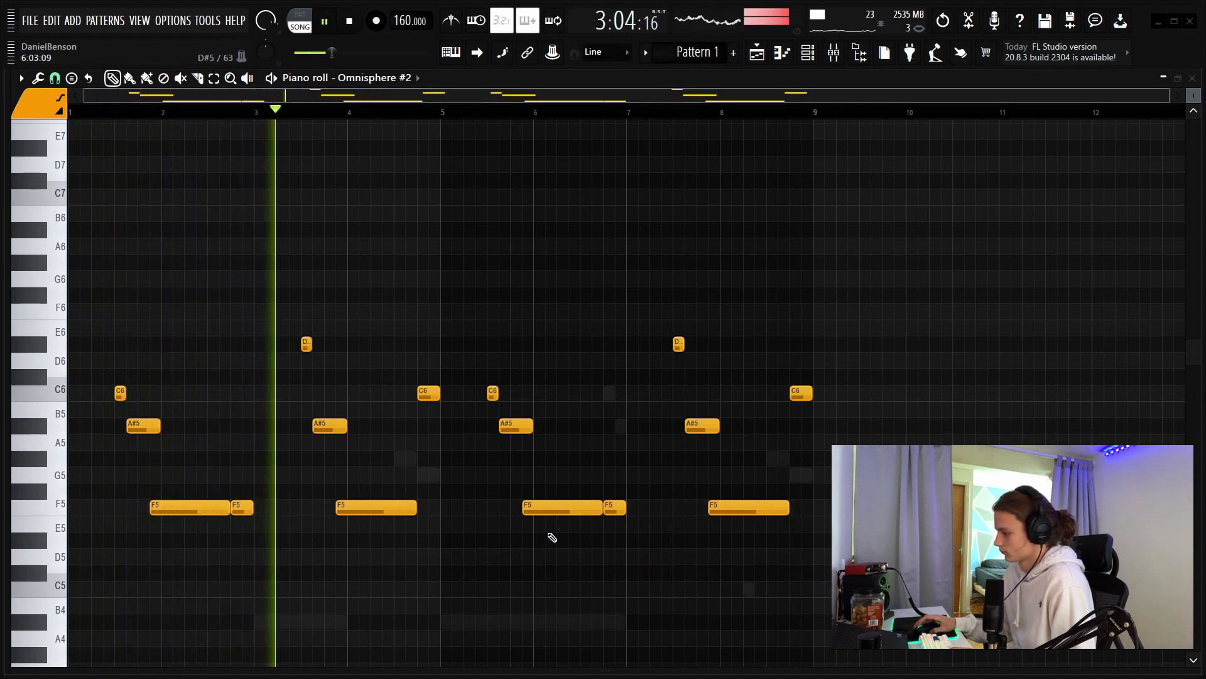
left_click_drag(646, 505, 557, 517)
left_click(576, 444)
right_click(577, 446)
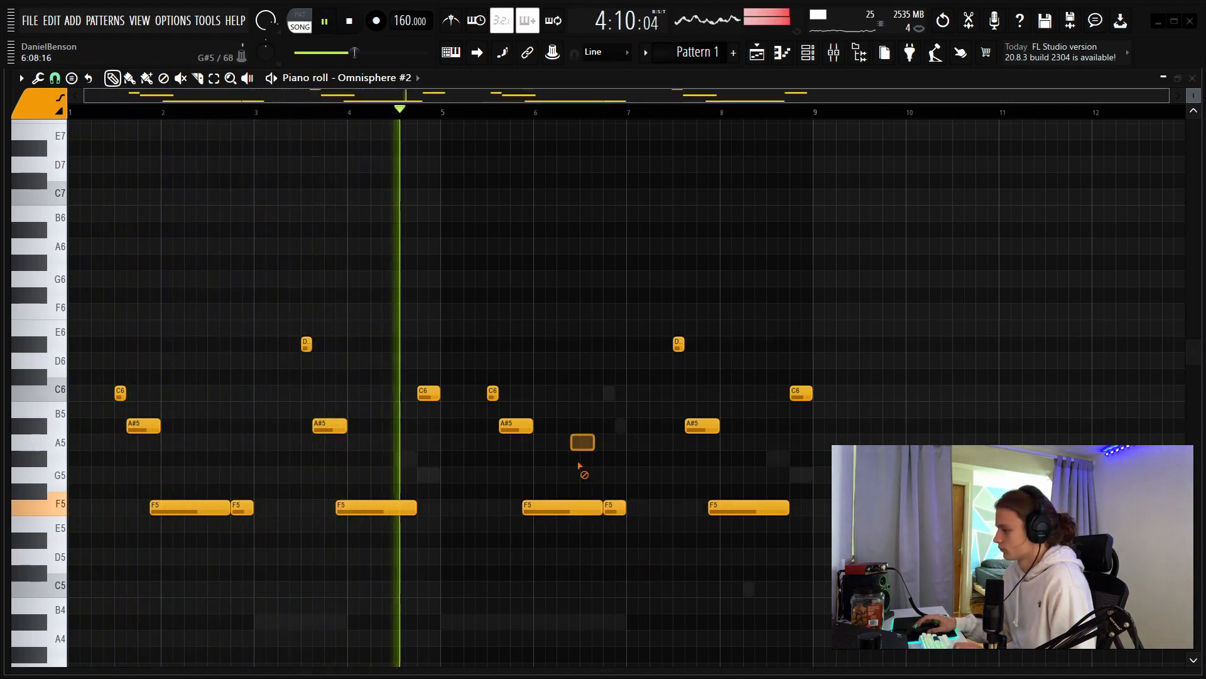
Step: Route the Omnisphere #2 channel to mixer track 7
left_click(813, 59)
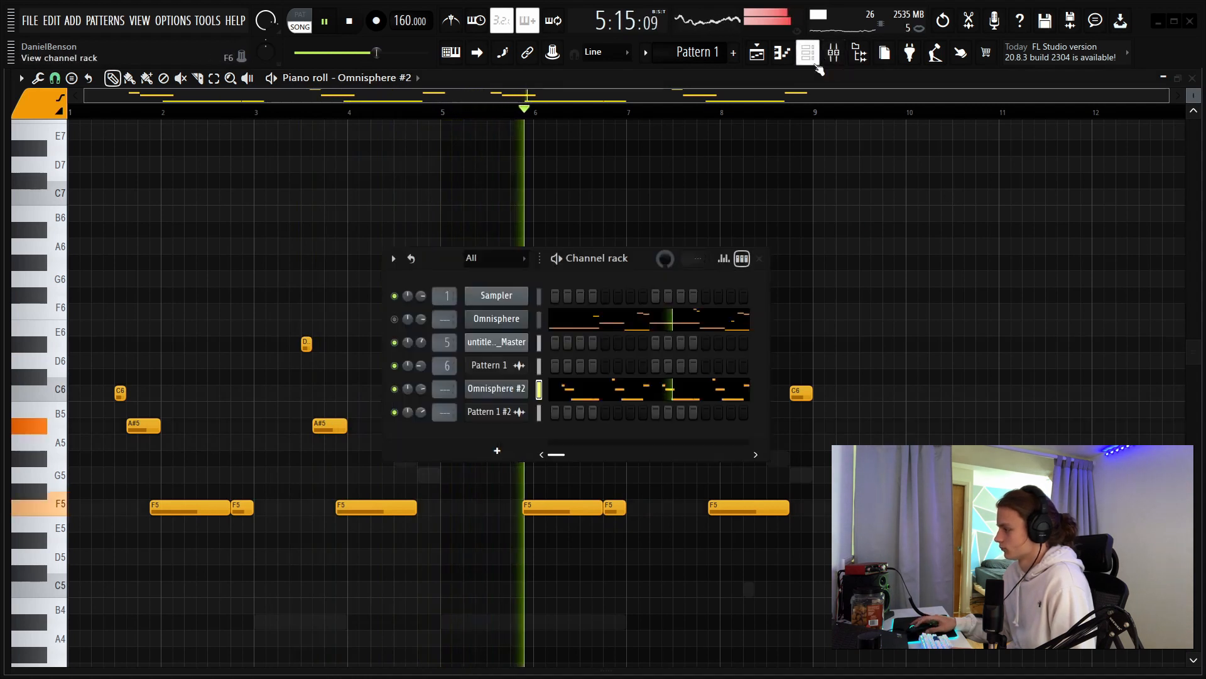
key("space")
key("alt+Up")
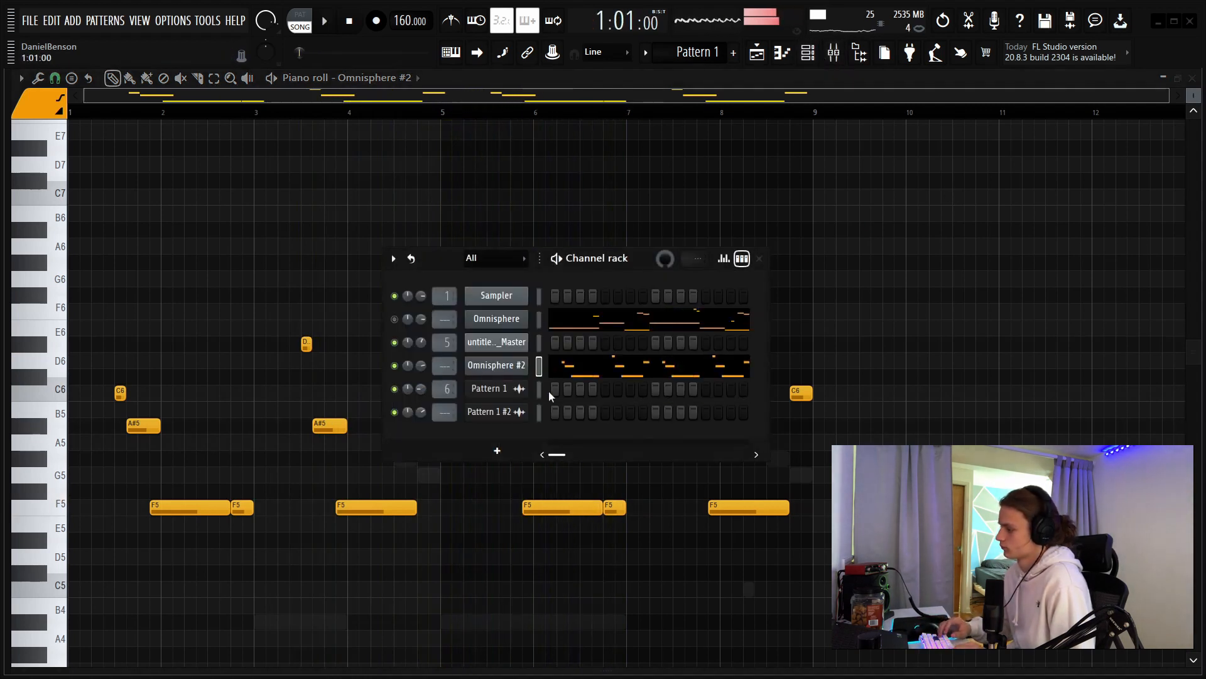
key("alt+Down")
left_click_drag(446, 389, 445, 371)
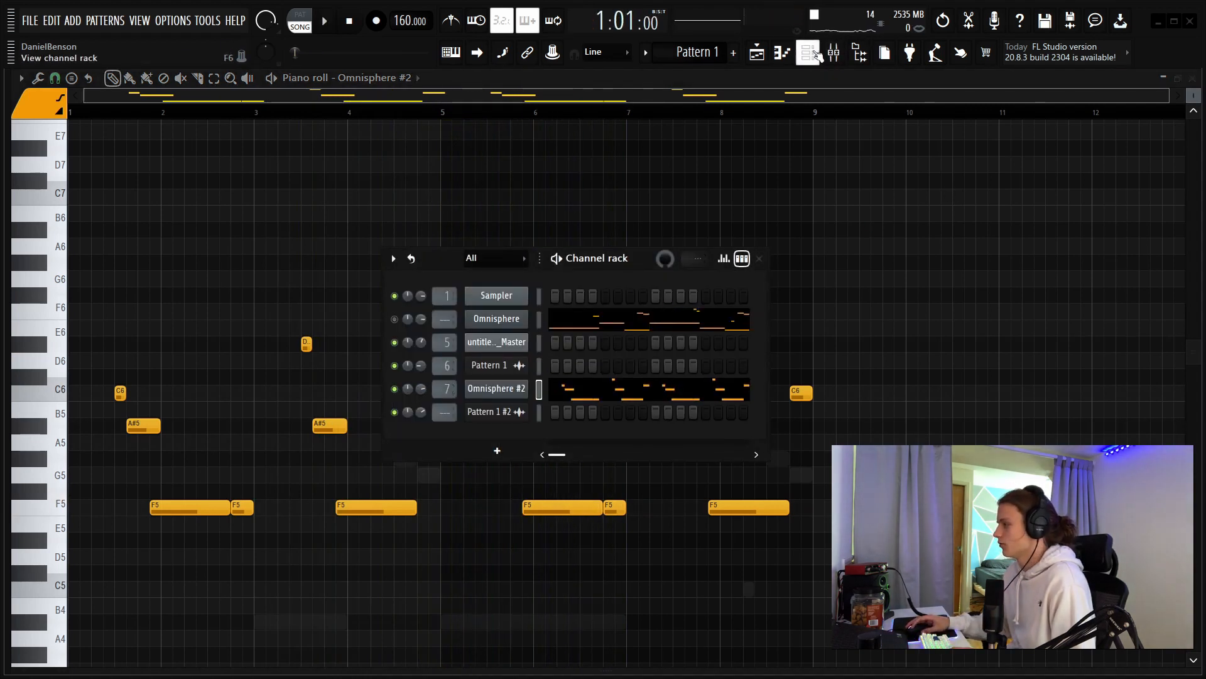
Step: Load Gross Beat in the first effect slot of mixer insert 7, apply the 1 Beat Gate volume preset and play the loop
key("F9")
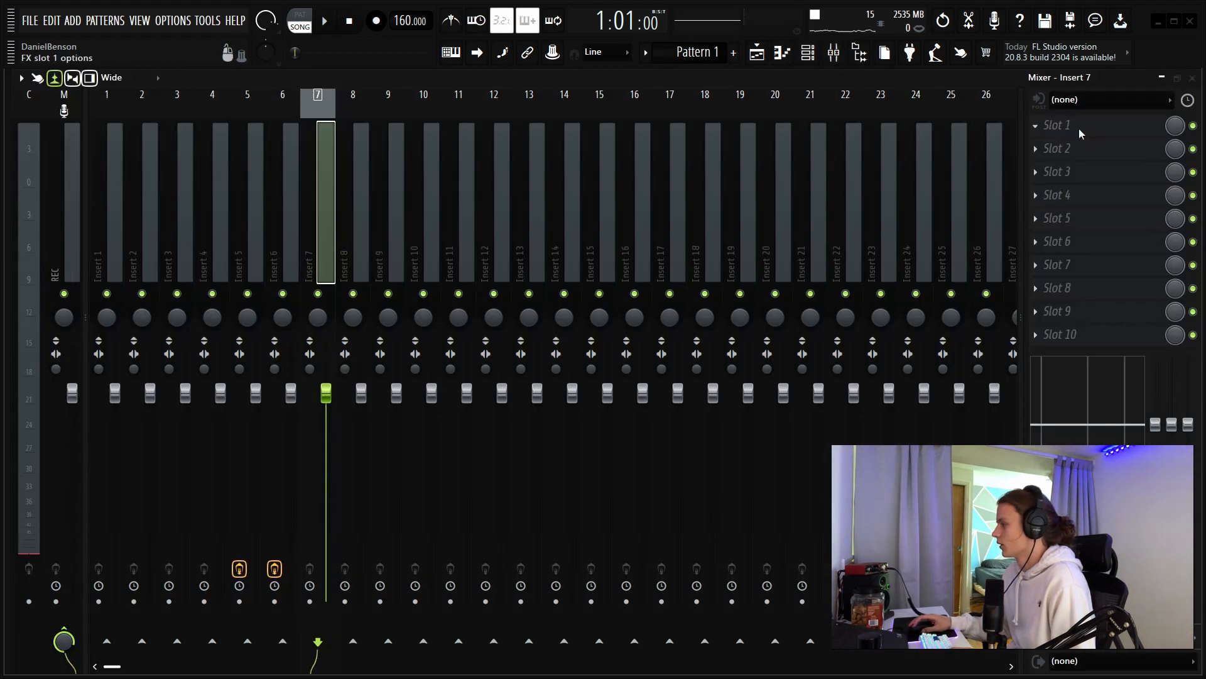
left_click(1080, 128)
left_click(811, 476)
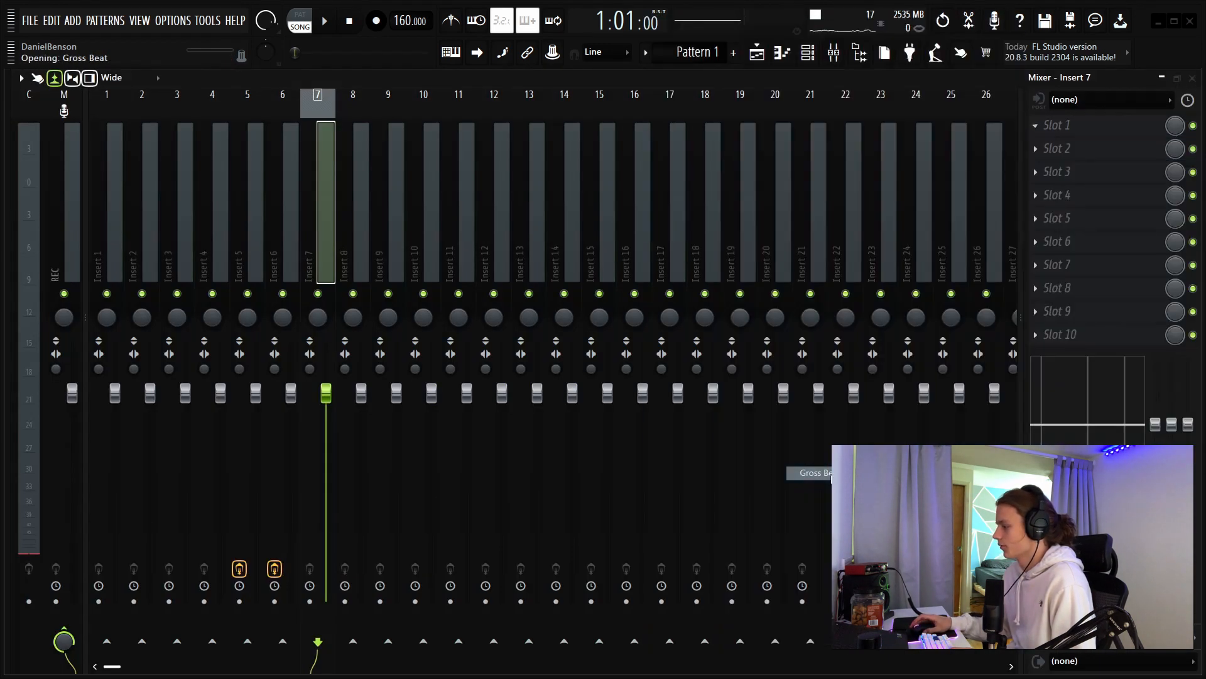
left_click(150, 371)
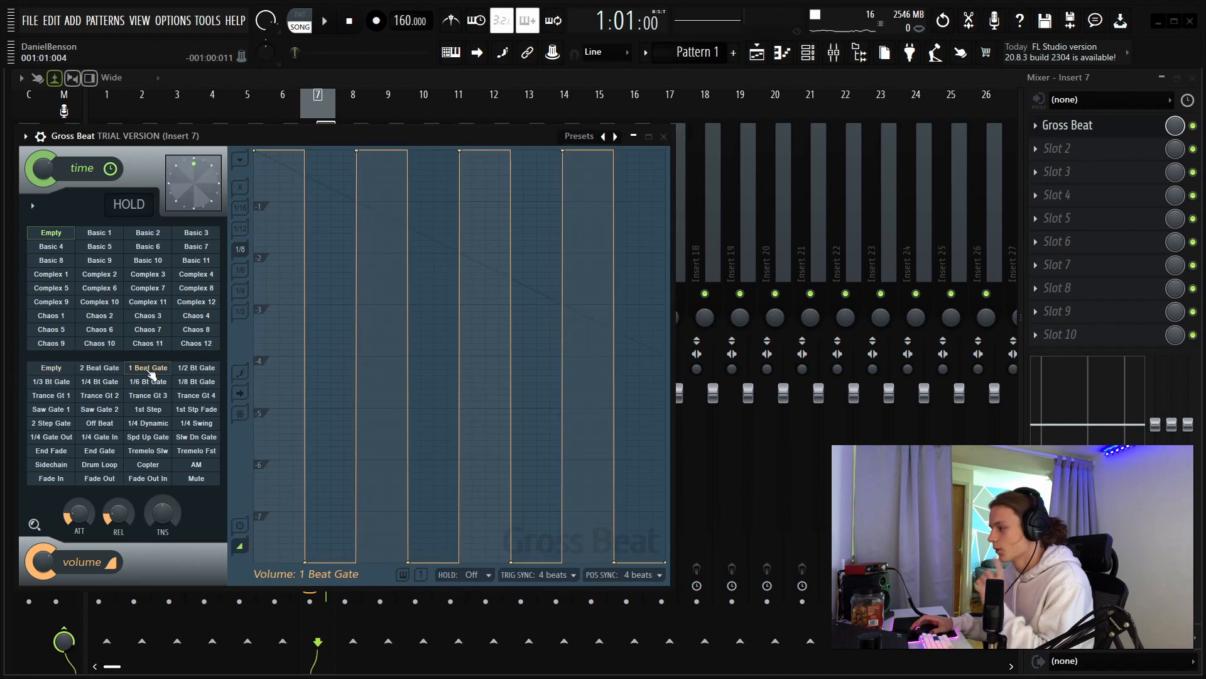
key("space")
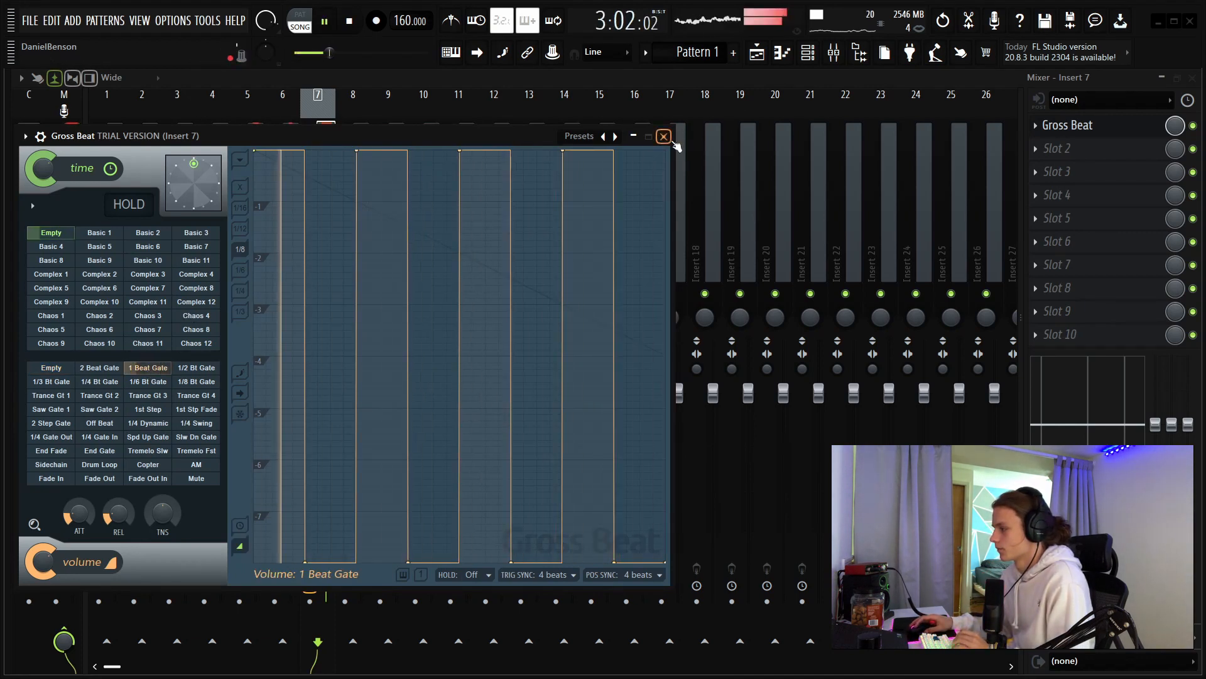
left_click(670, 139)
Step: Add Fruity Love Philter in the third effect slot of insert 7 and lower filter 2's cutoff frequency to 18% during playback
left_click(1055, 174)
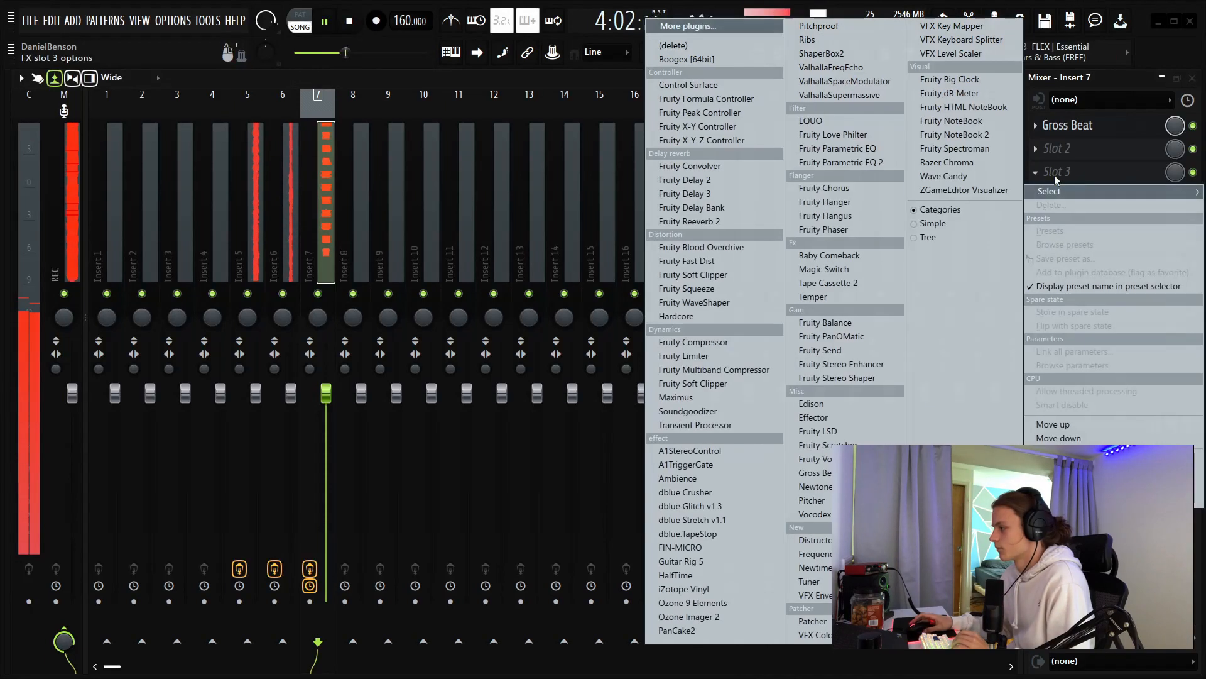
left_click(838, 136)
key("space")
left_click(121, 199)
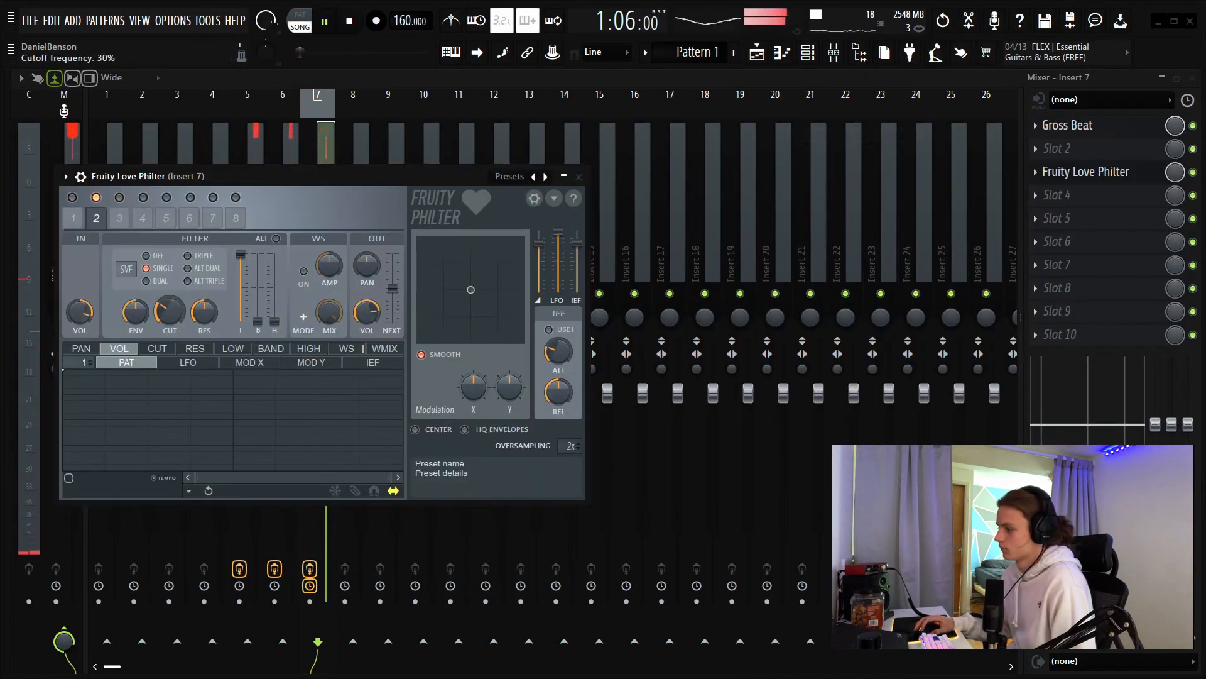
left_click_drag(170, 311, 171, 309)
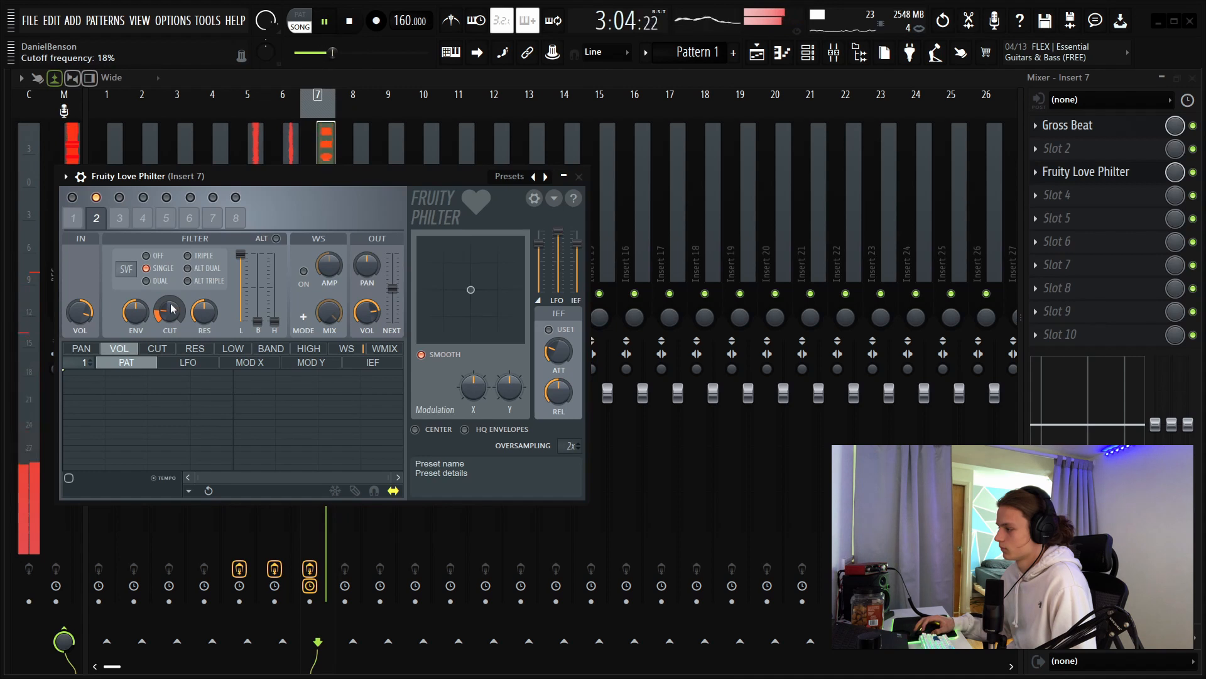
left_click(579, 176)
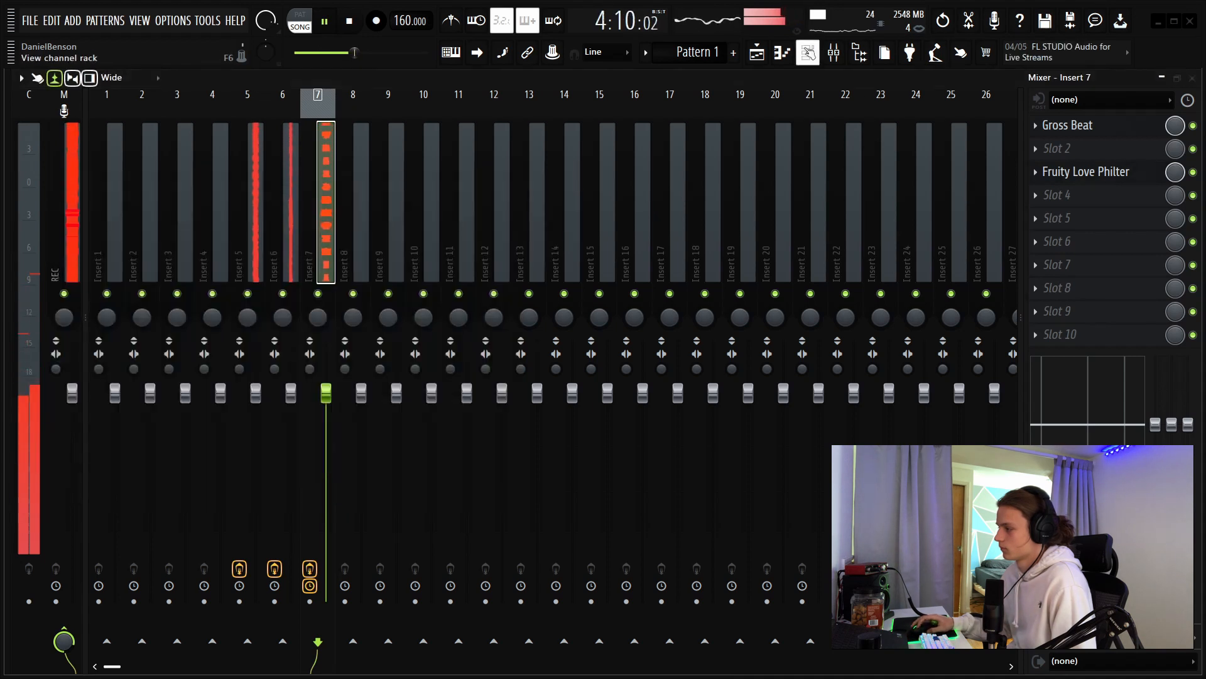
Step: Add a third Omnisphere instance and choose the LA Custom C7 - Softest patch from the Keyboards category
left_click(808, 52)
key("space")
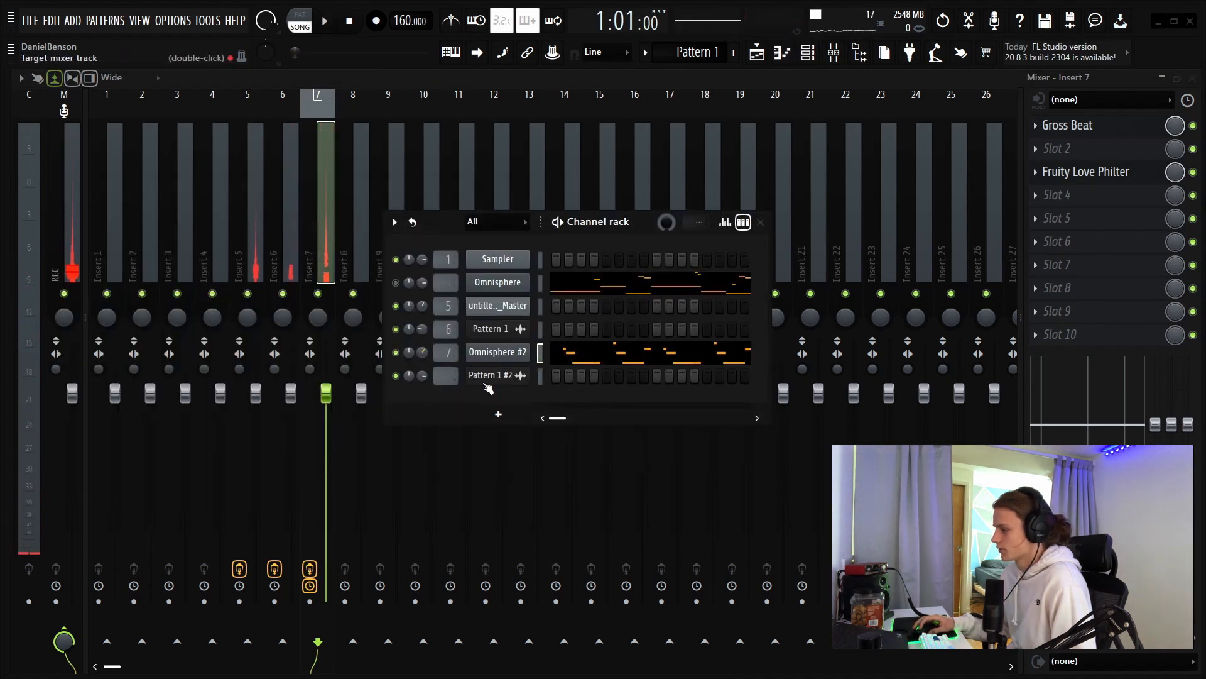
left_click(498, 414)
left_click(683, 353)
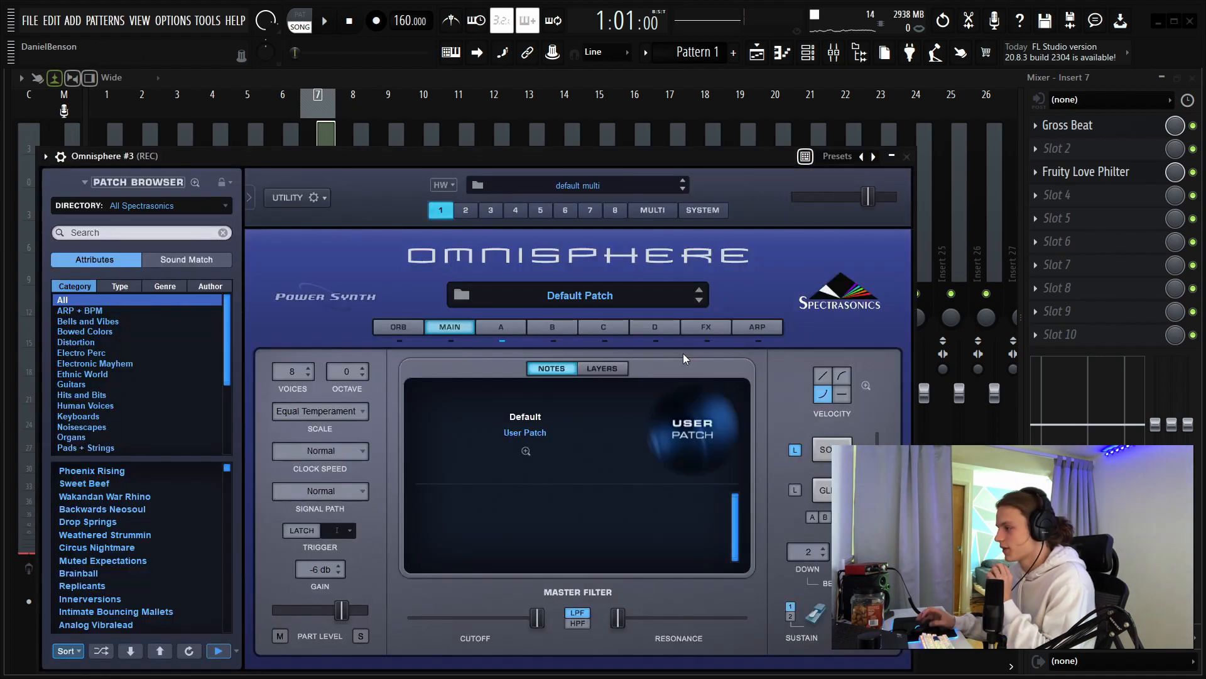
left_click_drag(497, 157, 620, 158)
left_click(201, 415)
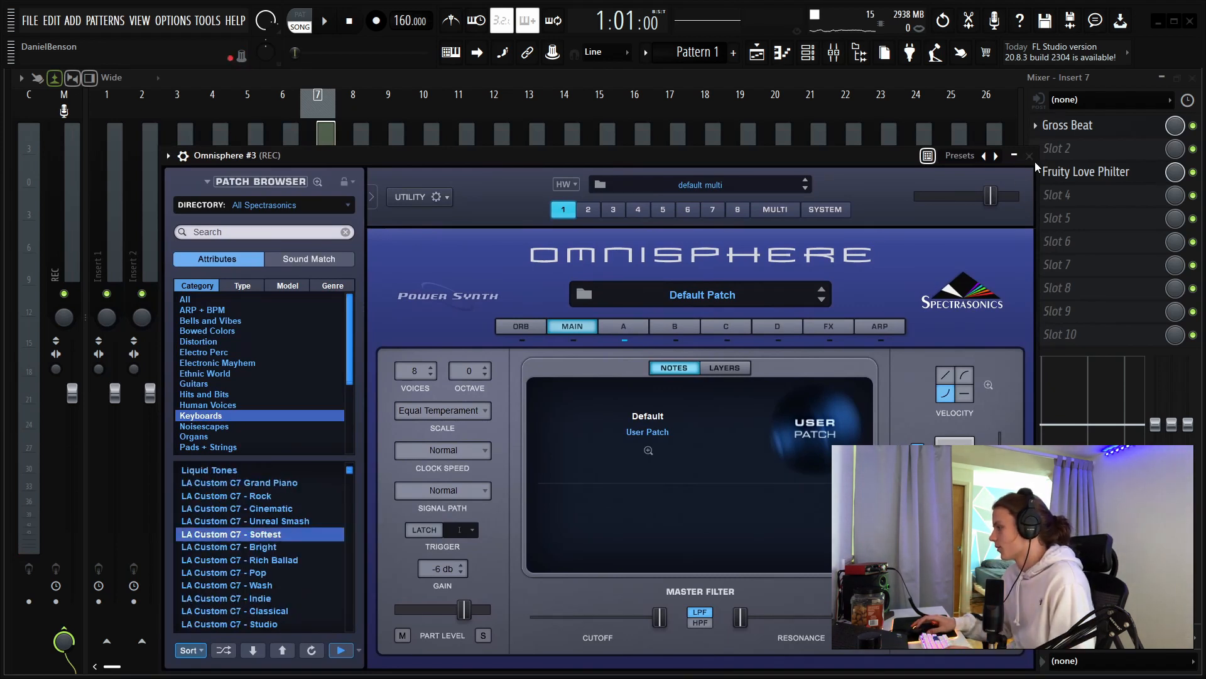
left_click_drag(655, 151, 569, 256)
left_click(943, 260)
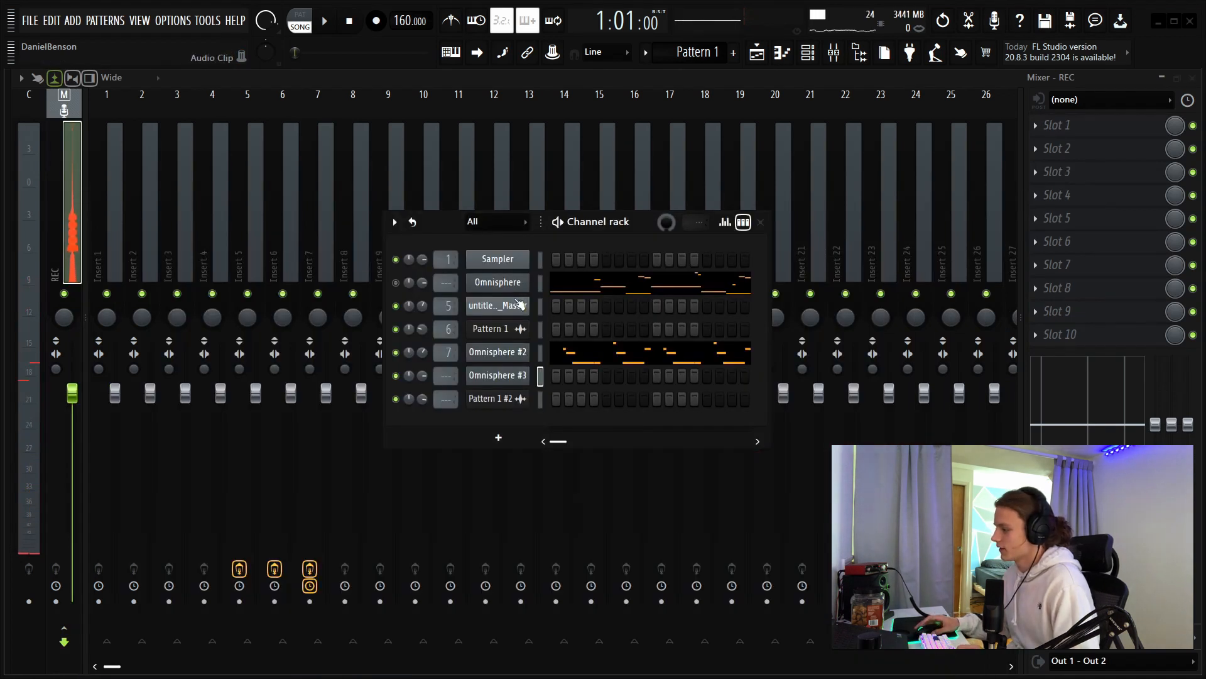
Step: Copy the notes of the first Omnisphere channel into the Omnisphere #3 channel
right_click(517, 288)
left_click(700, 297)
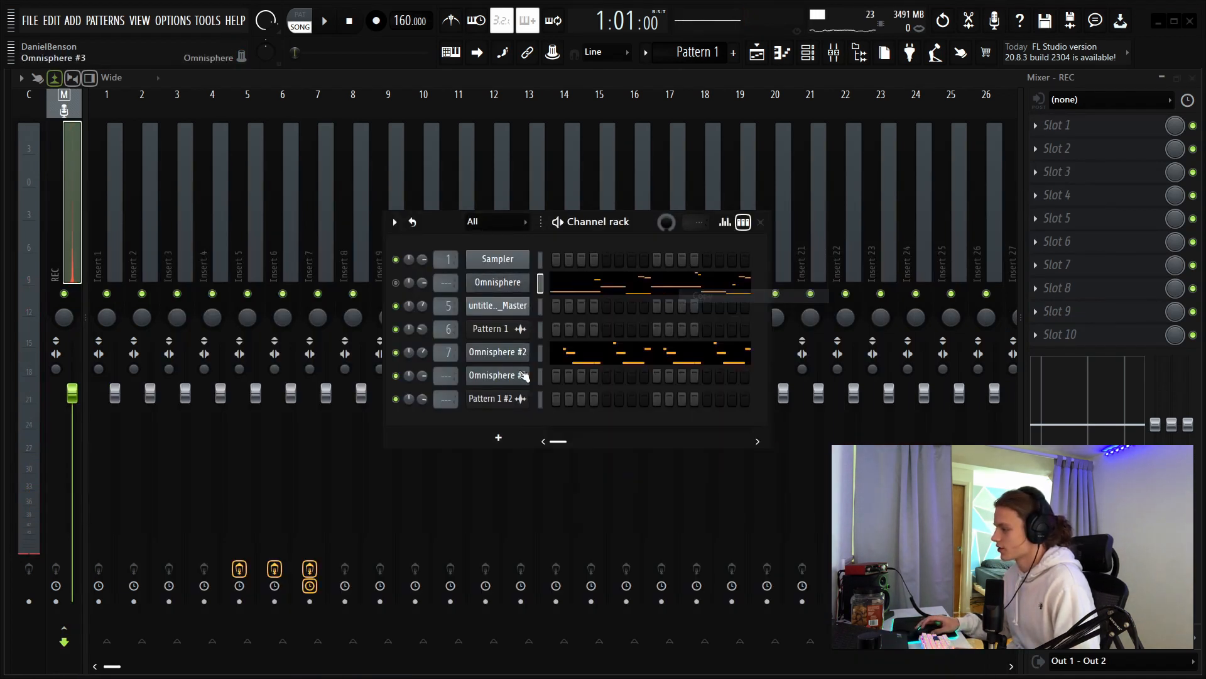
right_click(503, 375)
left_click(703, 404)
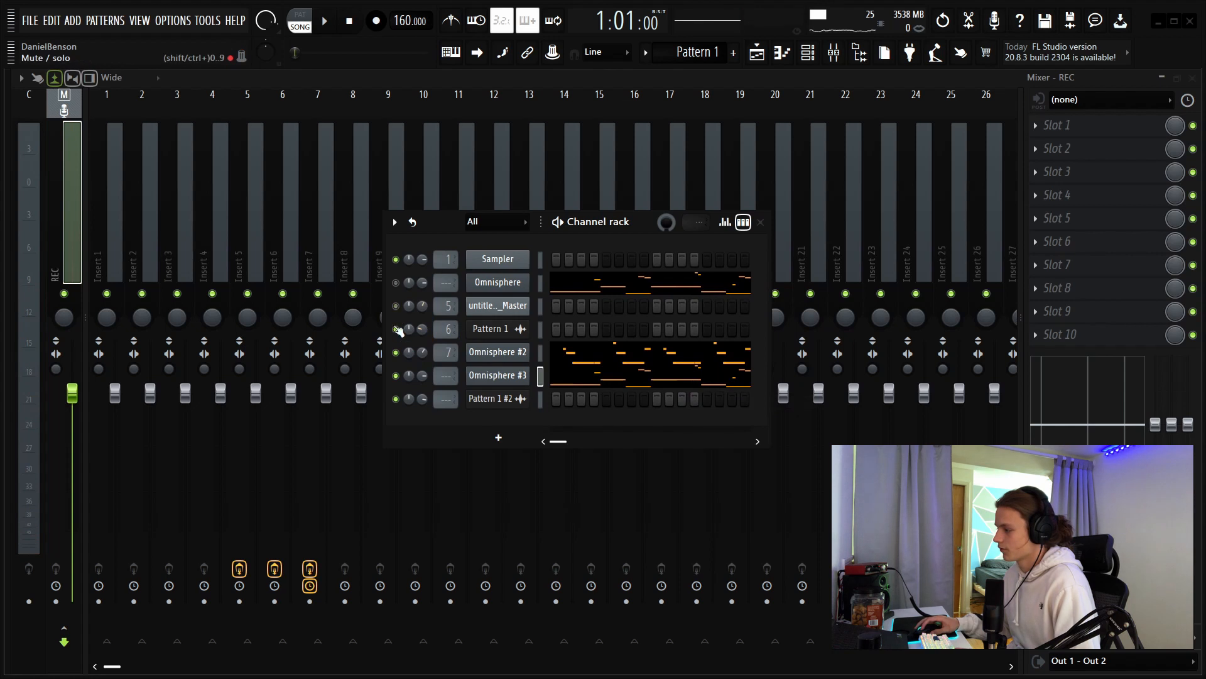
Step: Delete the short high notes from the Omnisphere #3 pattern, keeping only the long bass notes
left_click(538, 378)
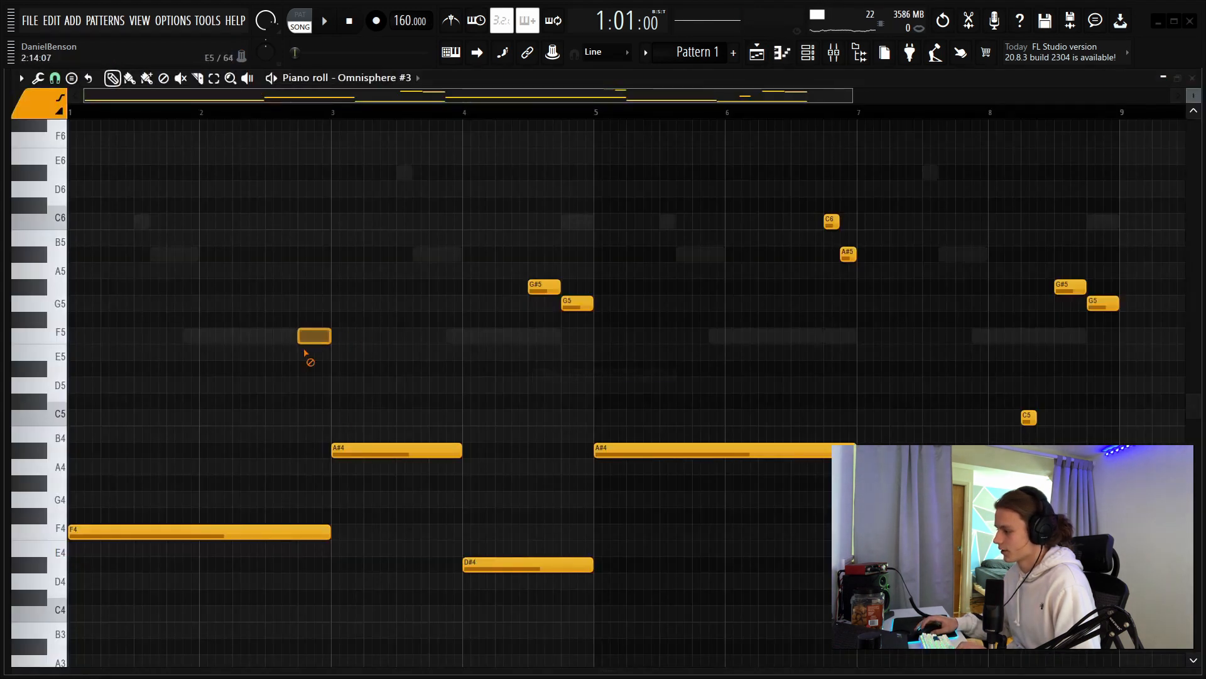
mouse_move(335, 279)
left_mouse_down()
mouse_move(1194, 408)
mouse_move(1181, 420)
left_mouse_up()
key("Delete")
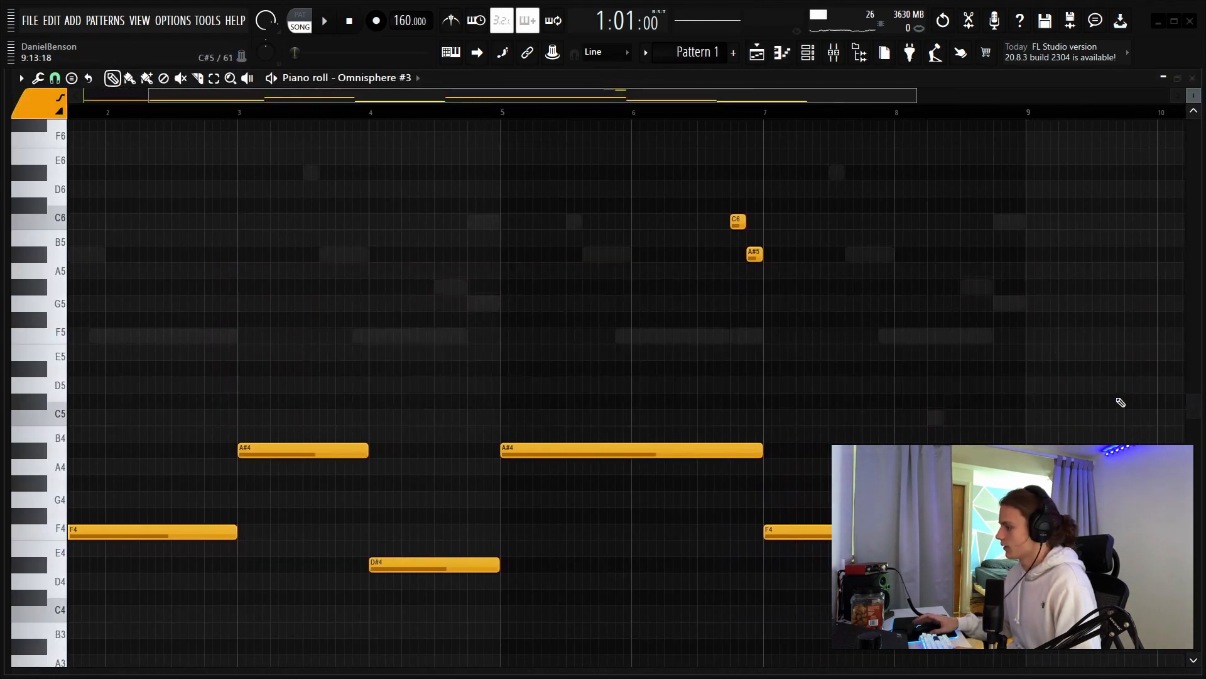
right_click(737, 222)
right_click(754, 257)
Step: Stack two-bar G#4 and C5 notes on the opening F4, raise the G#4 an octave to G#5 and play the chord
scroll(367, 108, "up", 4)
left_click_drag(366, 98, 157, 100)
left_click(118, 529)
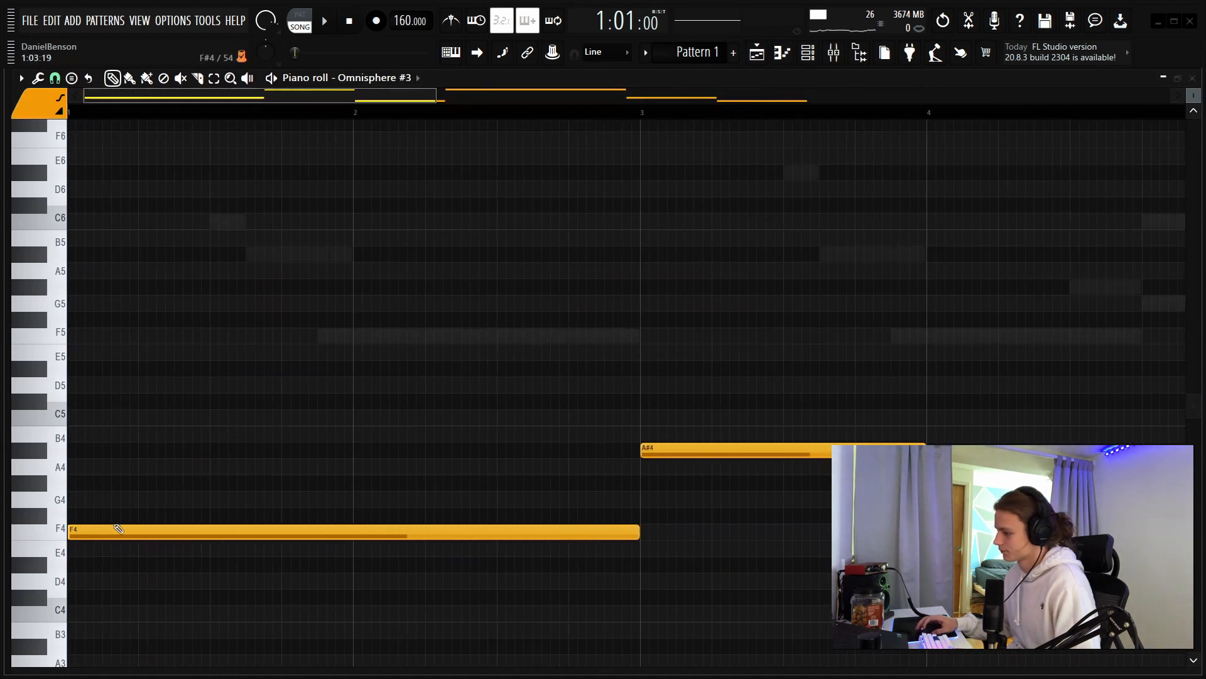
left_click_drag(77, 484, 4, 467)
left_click_drag(76, 404, 5, 431)
key("space")
key("space")
left_click(180, 484, "ctrl")
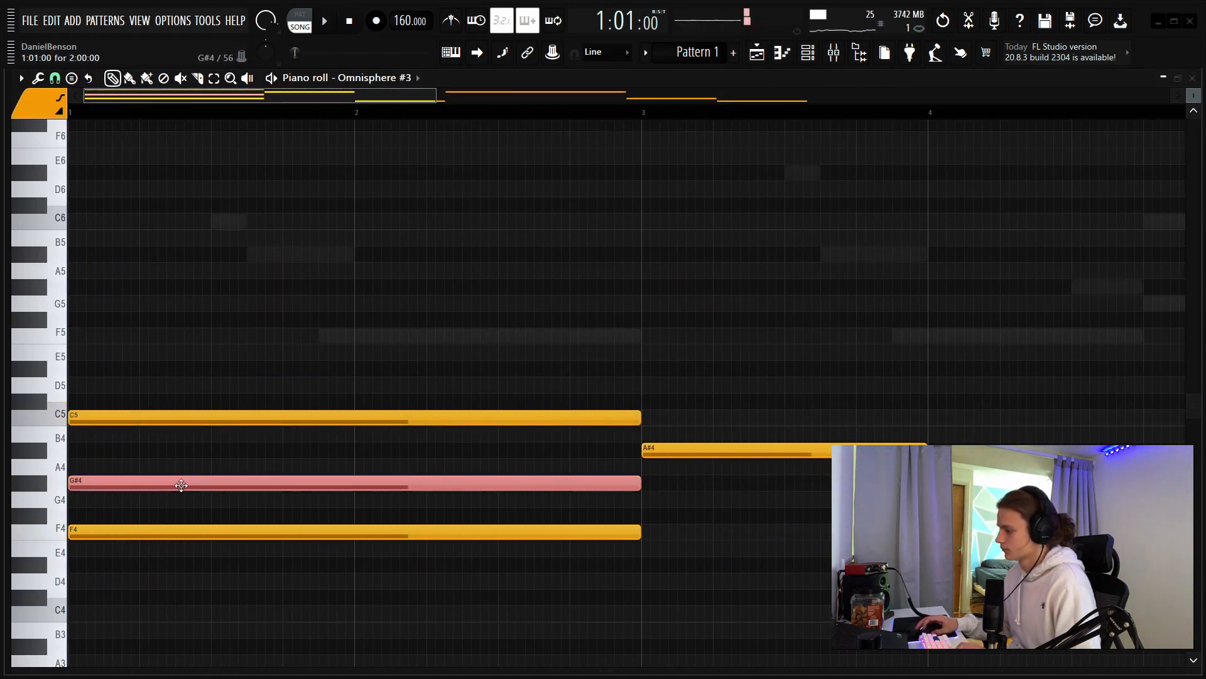
key("ctrl+Up")
key("space")
key("space")
Step: Extend the opening chord with a two-bar F5 raised an octave to F6 and a two-bar C6, and play it
left_click(74, 304)
right_click(92, 306)
left_click_drag(77, 304, 5, 294)
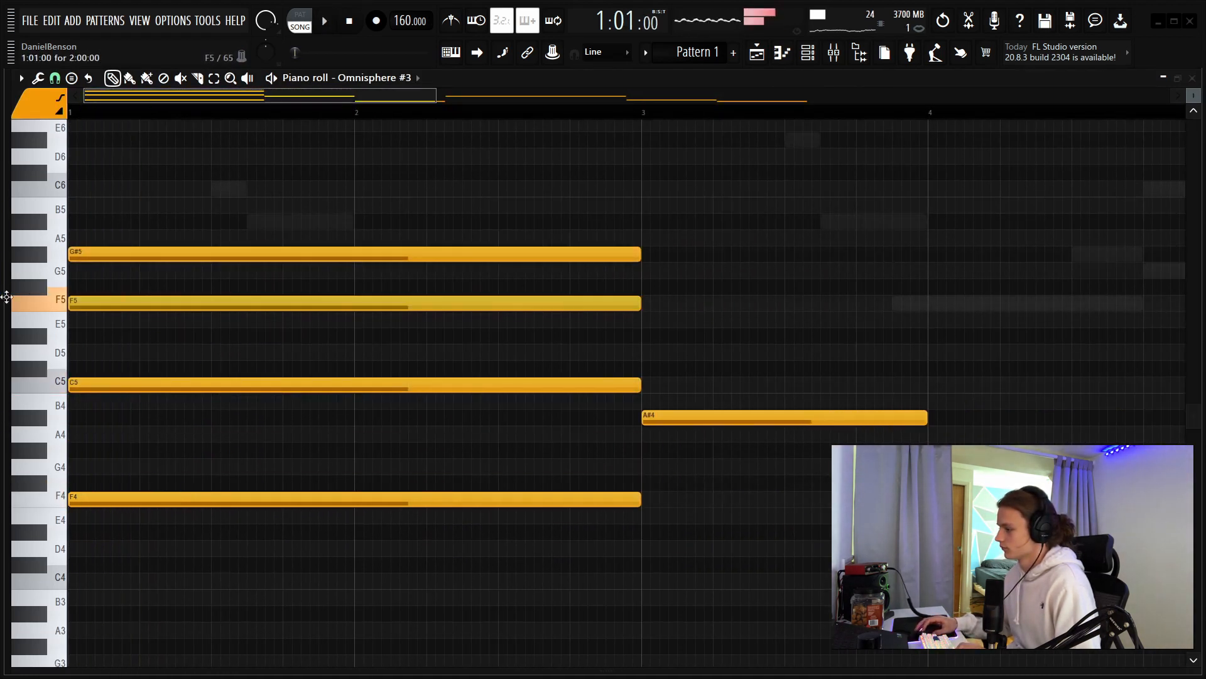
left_click(127, 304)
right_click(248, 302)
left_click(247, 308, "ctrl")
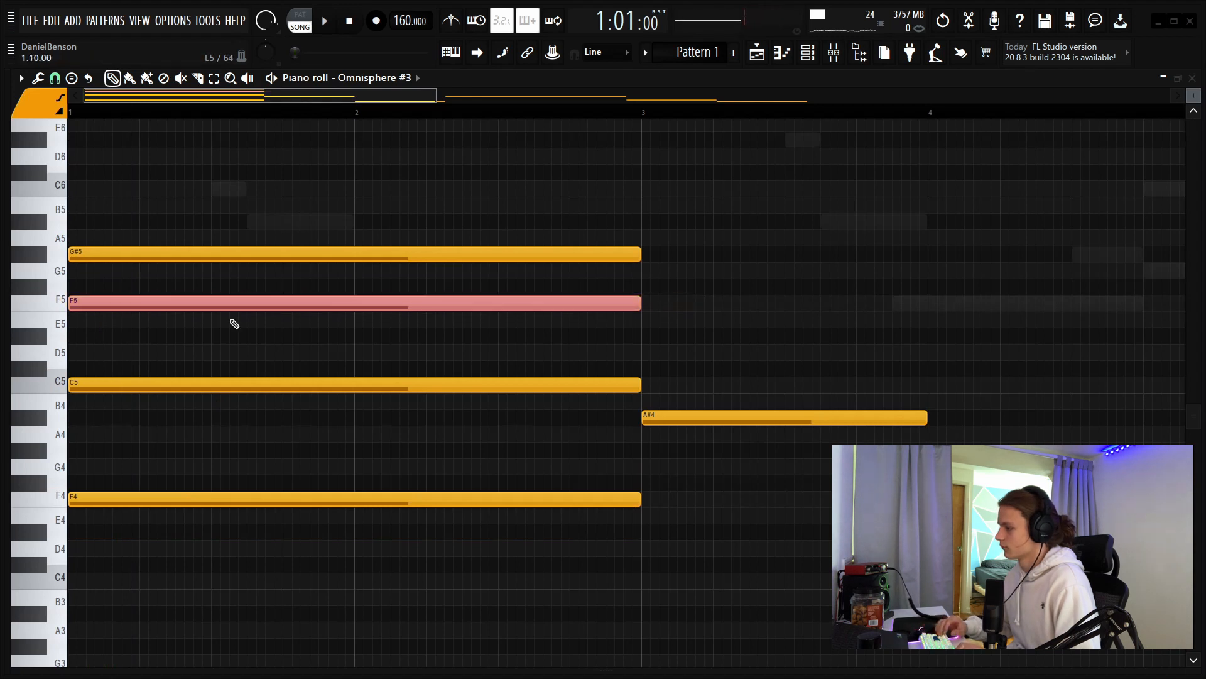
key("ctrl+Up")
key("space")
key("space")
left_click_drag(80, 250, 2, 261)
key("space")
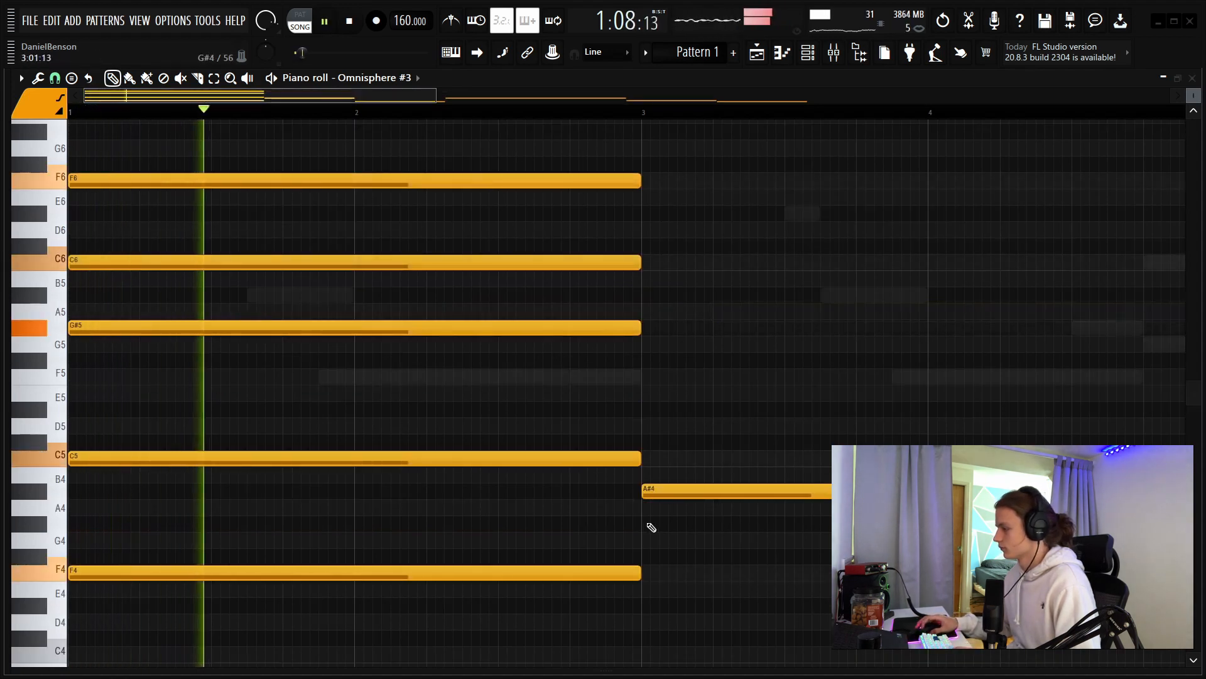
key("space")
Step: Try adding chord notes between C5 and F5 above the A#4 in bar 3
left_click(644, 436)
right_click(659, 437)
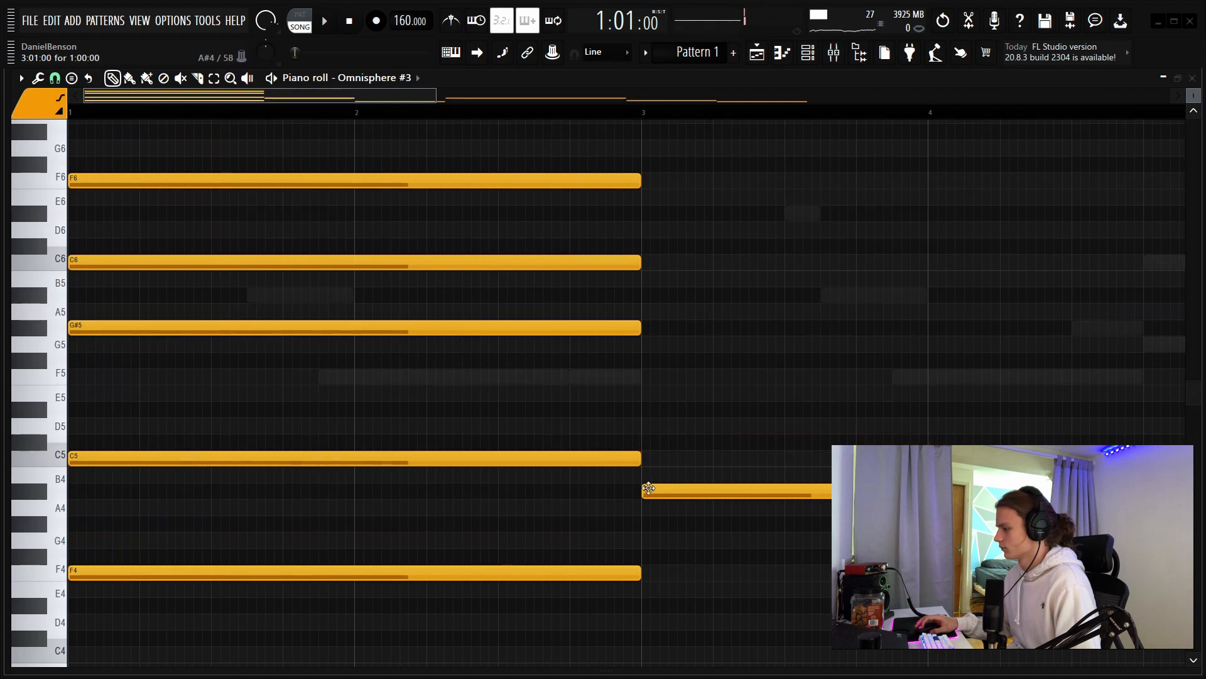
left_click(640, 426)
right_click(665, 436)
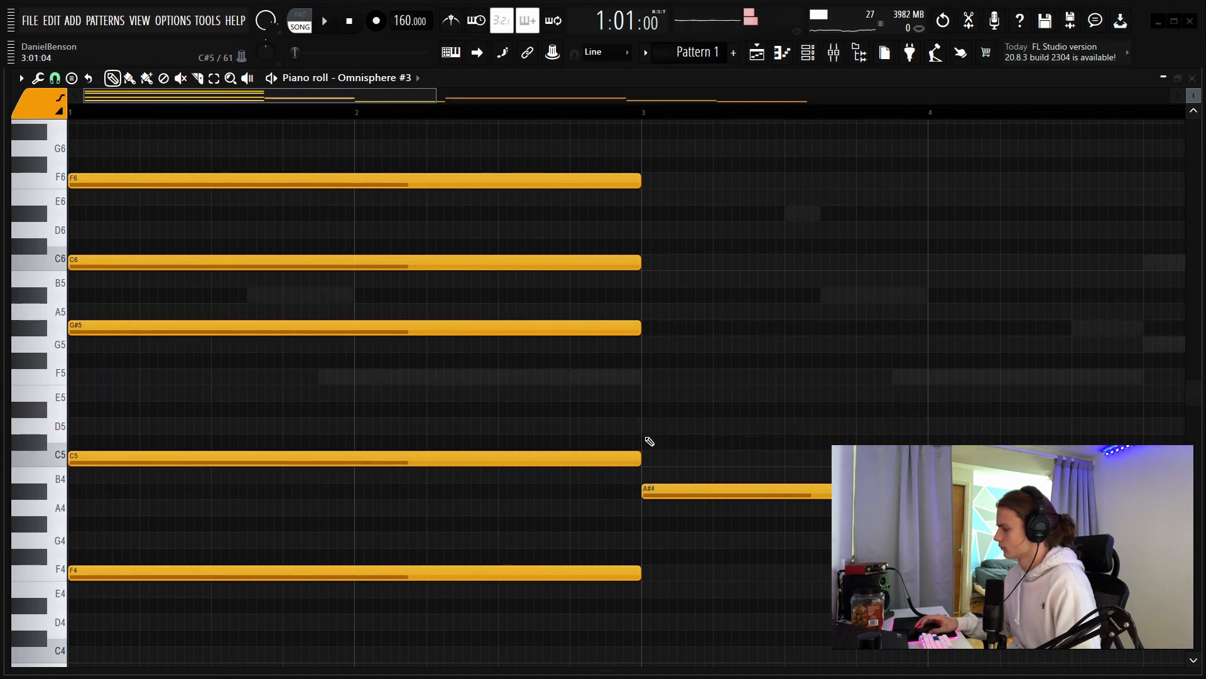
left_click(644, 410)
right_click(644, 410)
Step: Add one-bar G#5 and C6 notes above the A#4 in bar 3 and play the chords
left_click(644, 377)
left_click(639, 295)
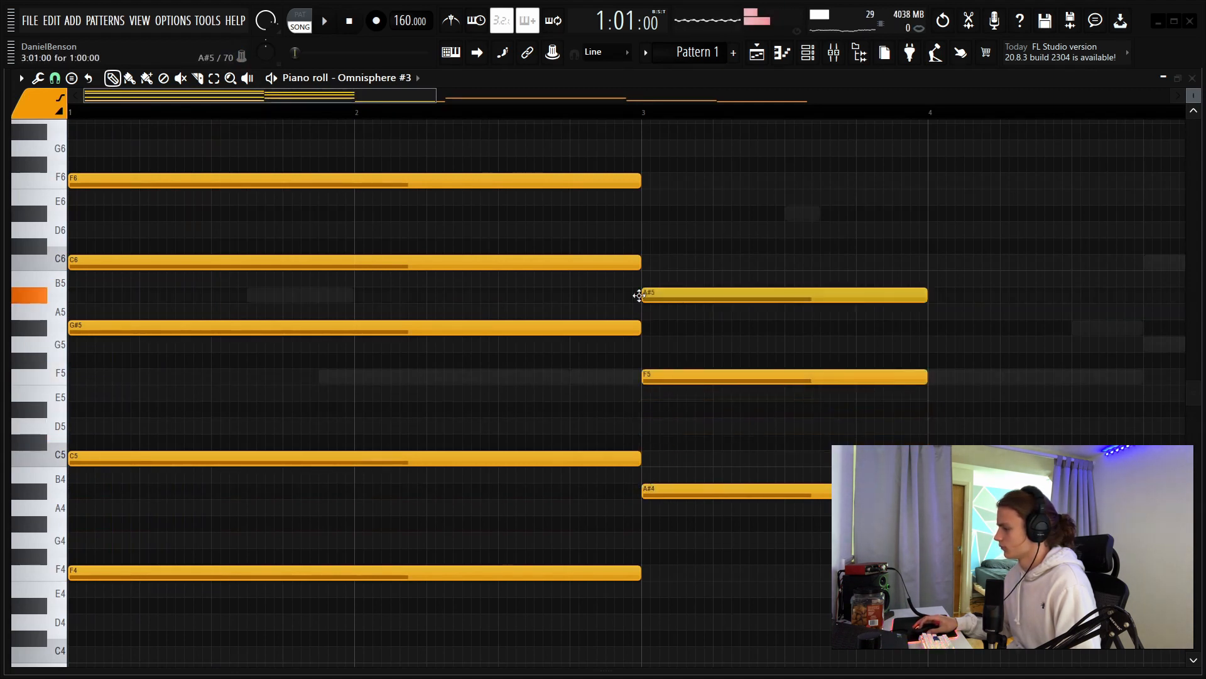
left_click_drag(668, 295, 671, 331)
left_click_drag(665, 373, 652, 262)
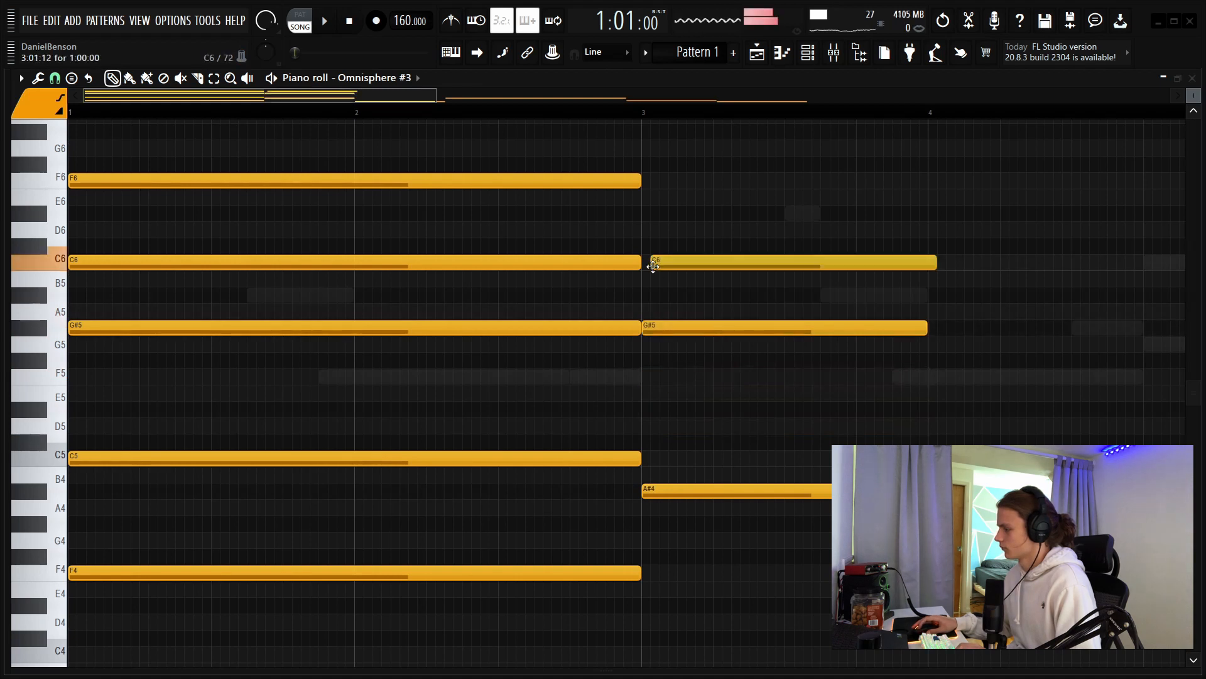
key("space")
Step: Add one-bar D#5 and A#5 notes above the D#4 in bar 4 and replay the progression
scroll(603, 113, "down", 3)
scroll(549, 161, "down", 1)
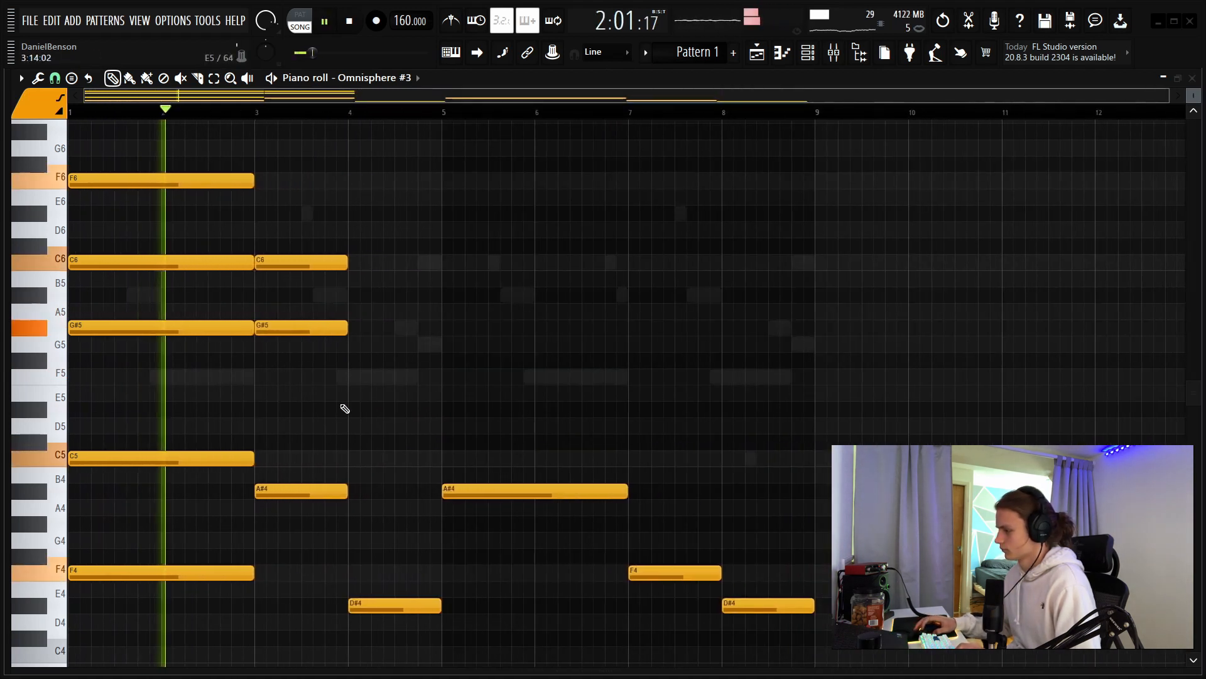
left_click(350, 377)
left_click(349, 295)
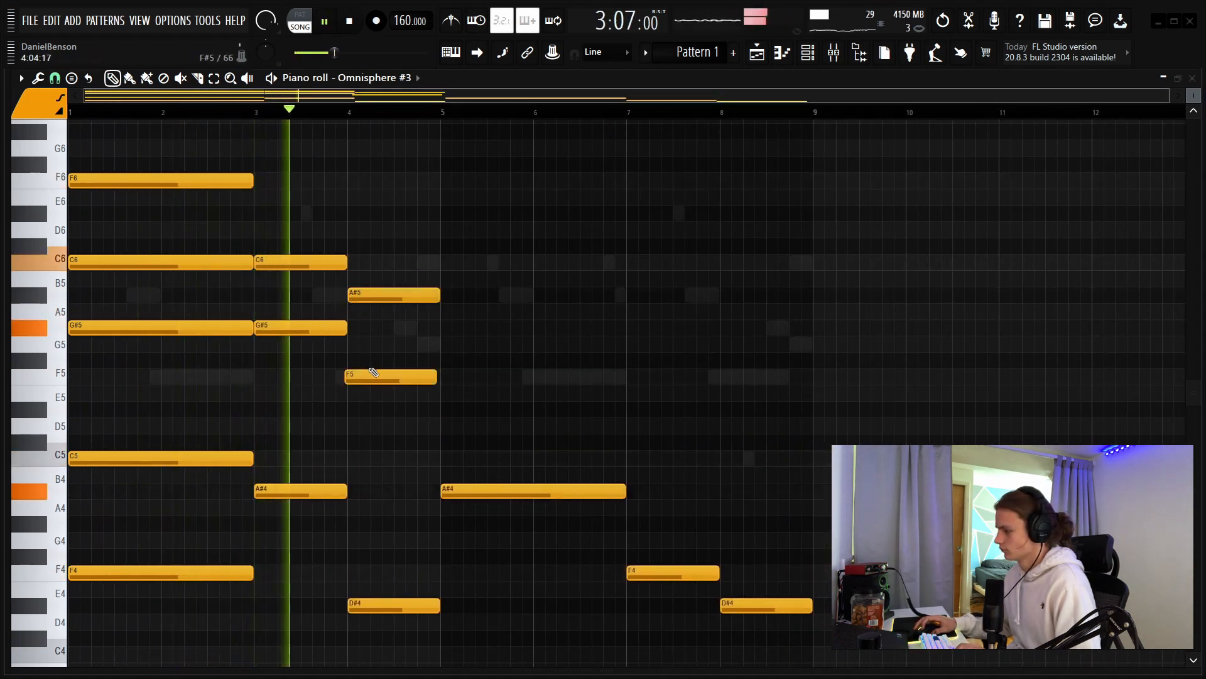
left_click_drag(370, 374, 376, 416)
left_click(506, 342)
right_click(514, 342)
key("space")
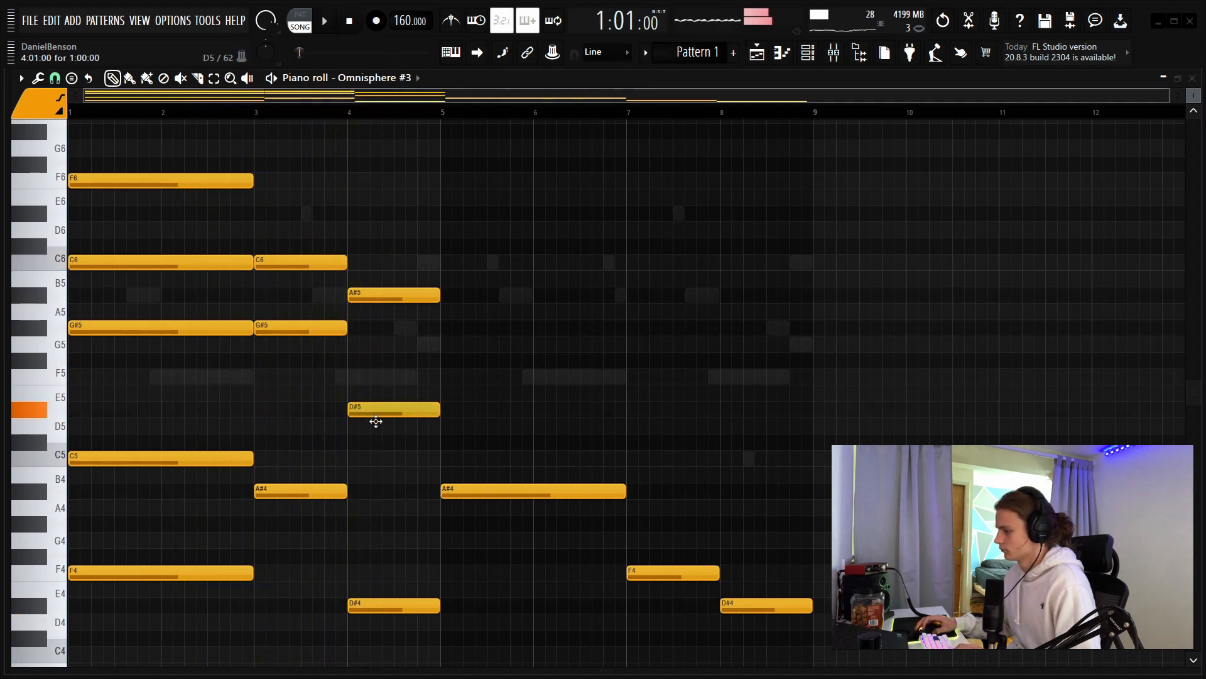
key("space")
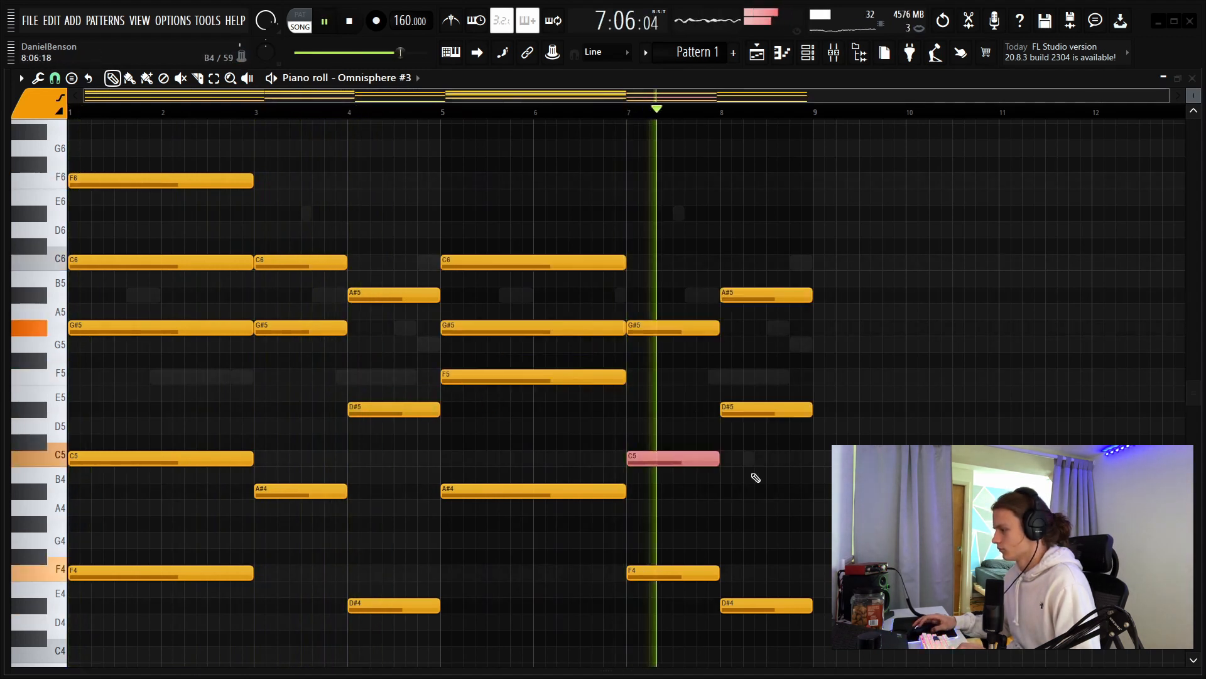
Step: Try a C5 note in bar 8, then move the bar 8 D#5 up to F5
left_click(764, 462)
right_click(777, 463)
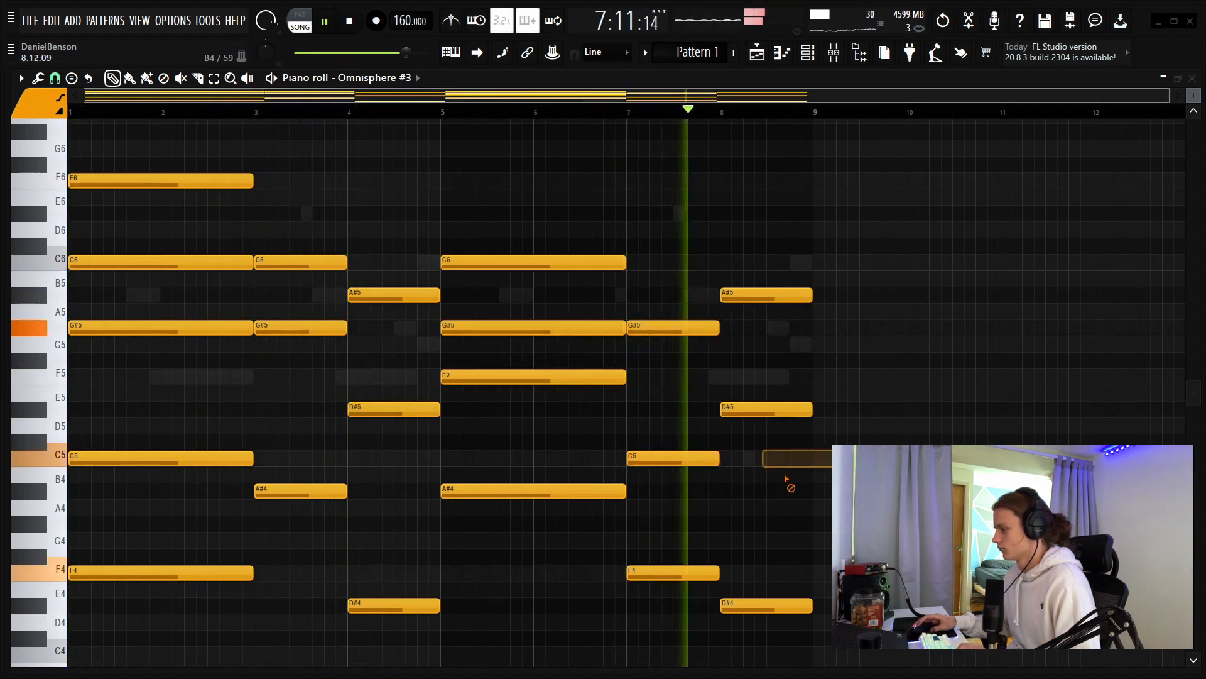
left_click_drag(758, 414, 758, 381)
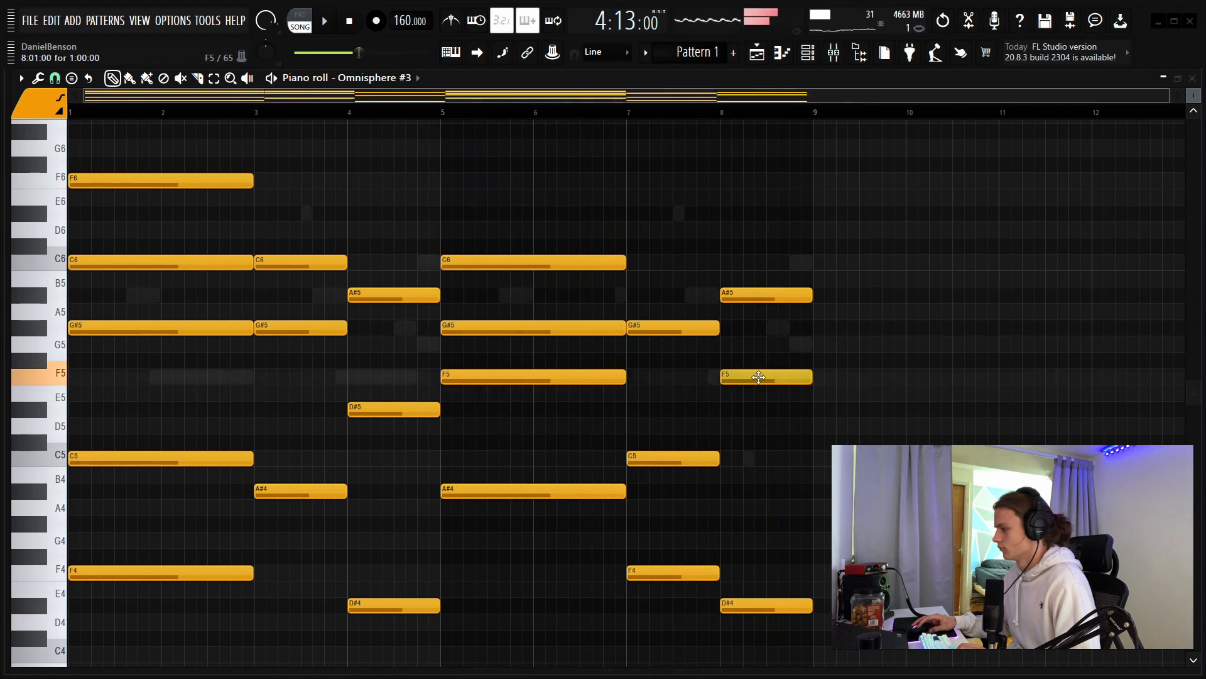
left_click(686, 113)
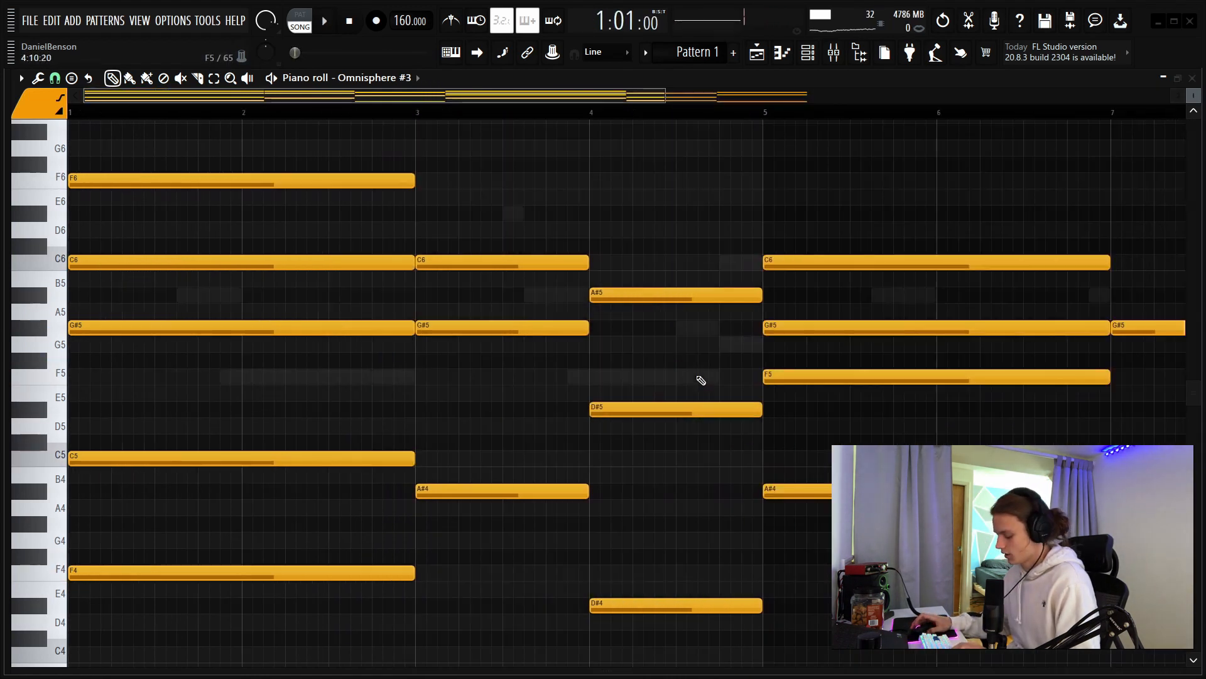
Step: Strum all the chord notes with a start time strength of 0:06 and their ends preserved, previewing before accepting
key("ctrl+a")
key("alt+s")
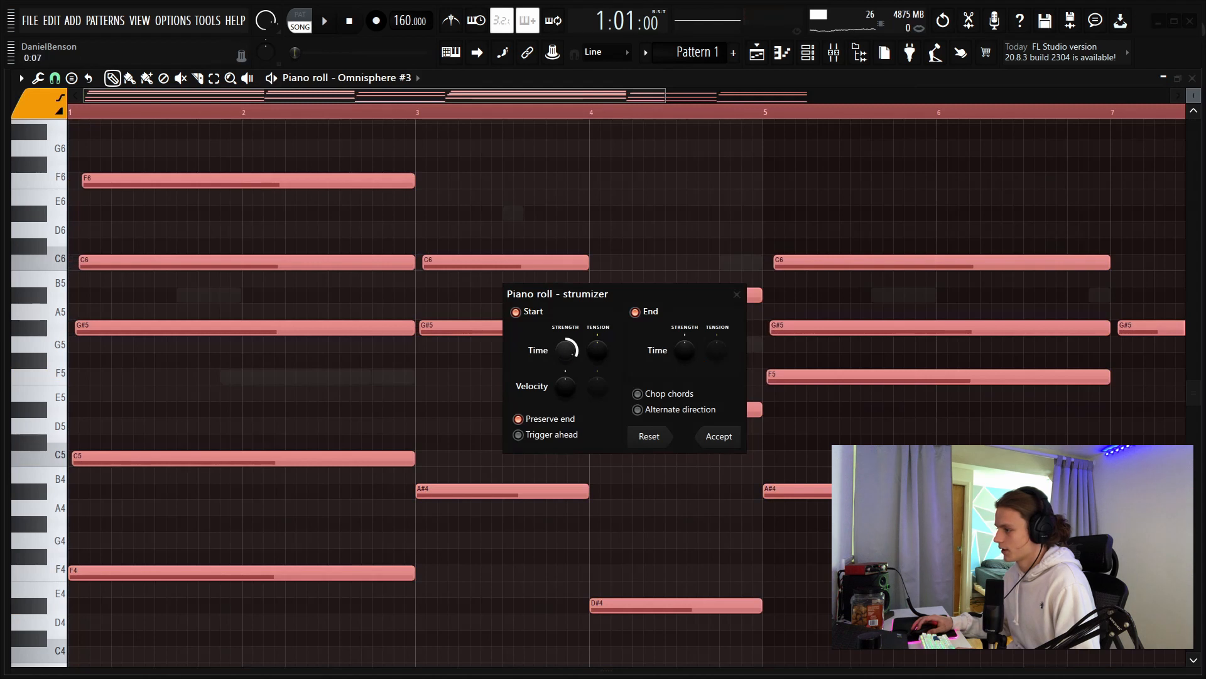
key("space")
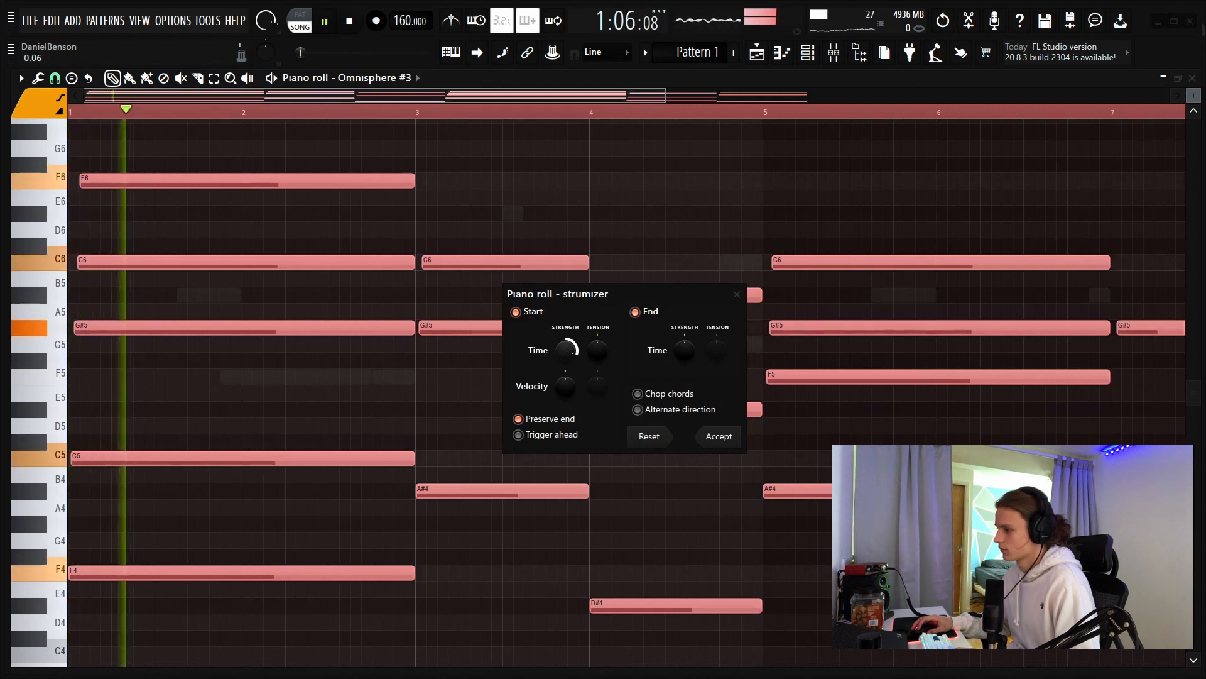
left_click(719, 436)
Step: Randomize the velocities of all the chord notes at 45% with the bipolar option on
key("ctrl+d")
key("ctrl+a")
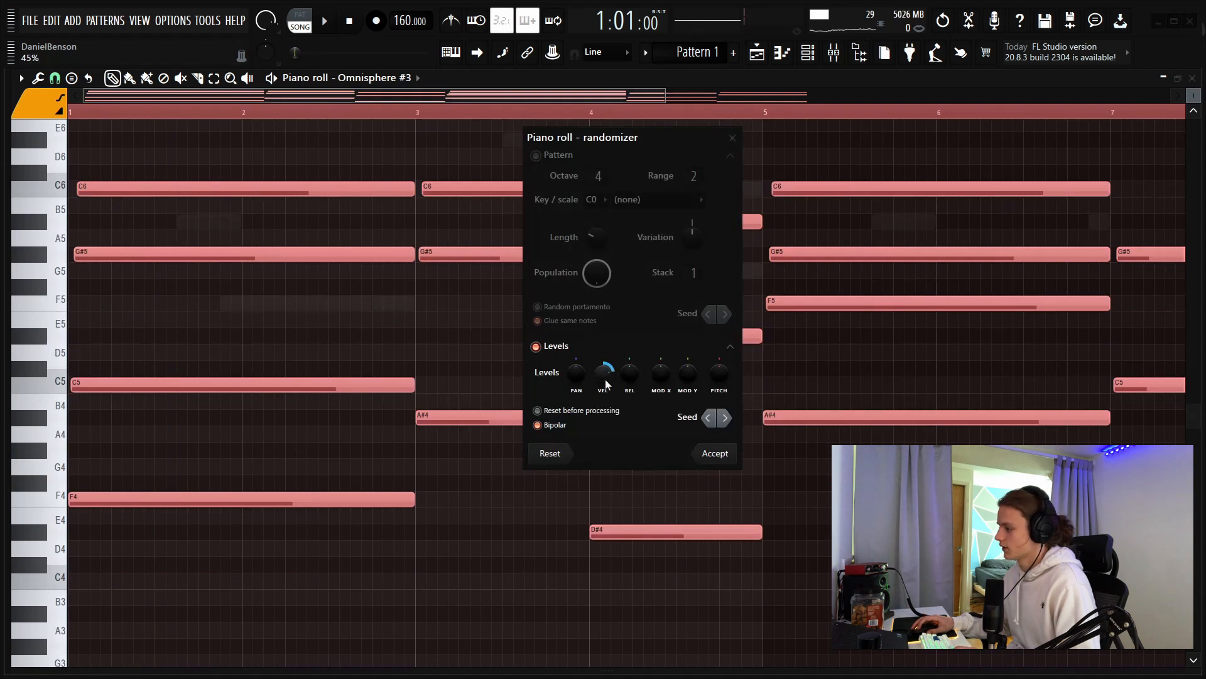
left_click(708, 453)
Step: Scale down the velocities of all the chord notes with the level scaling Multiply control, preview them, and clear the selection
left_click_drag(441, 671, 501, 364)
scroll(439, 113, "down", 4)
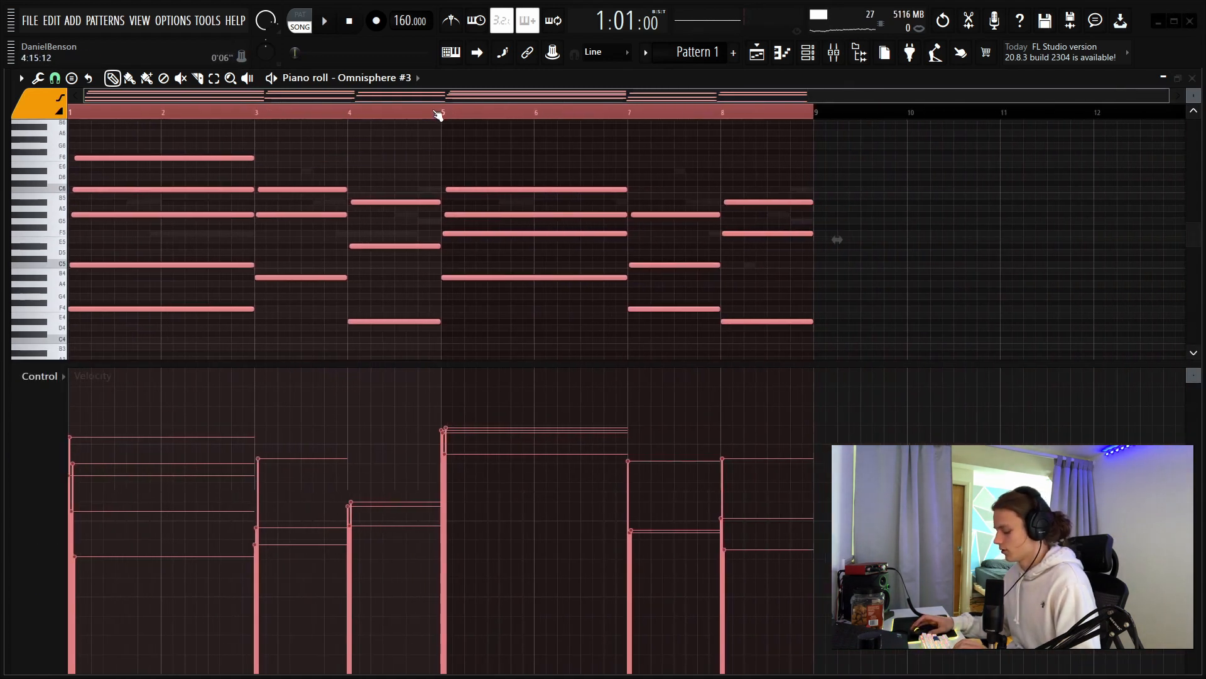
key("alt+x")
left_click_drag(683, 255, 682, 259)
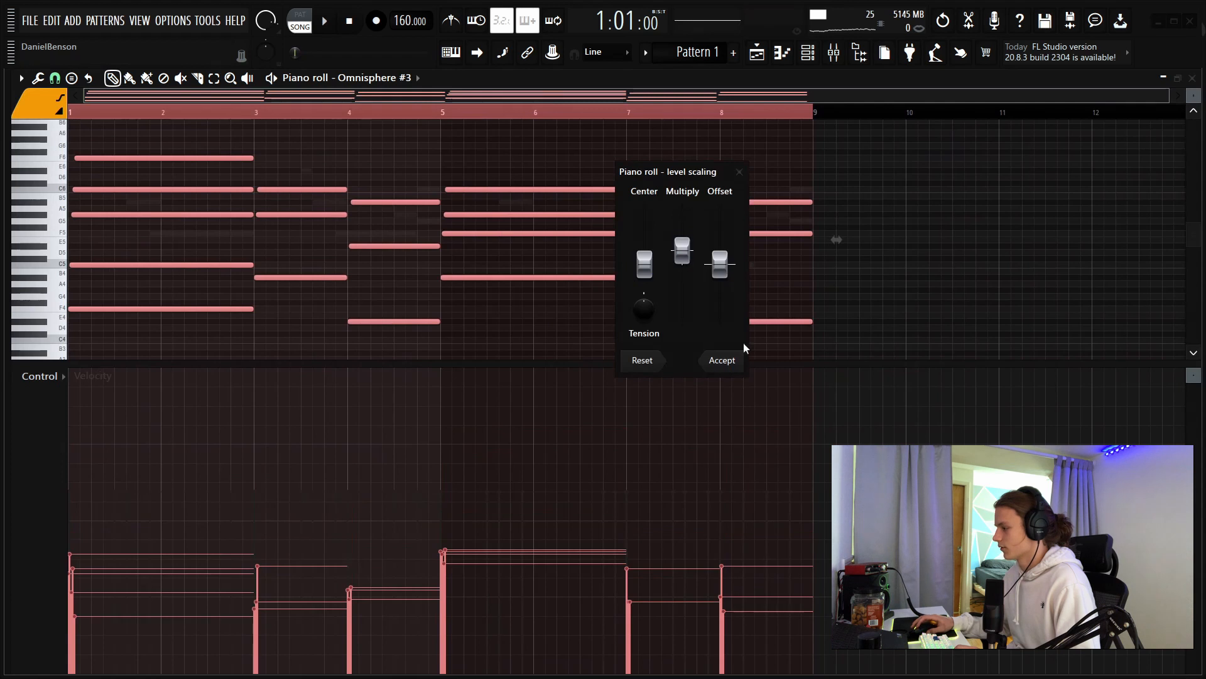
key("space")
left_click(732, 362)
left_click_drag(698, 364, 611, 672)
key("space")
left_click(555, 590, "ctrl")
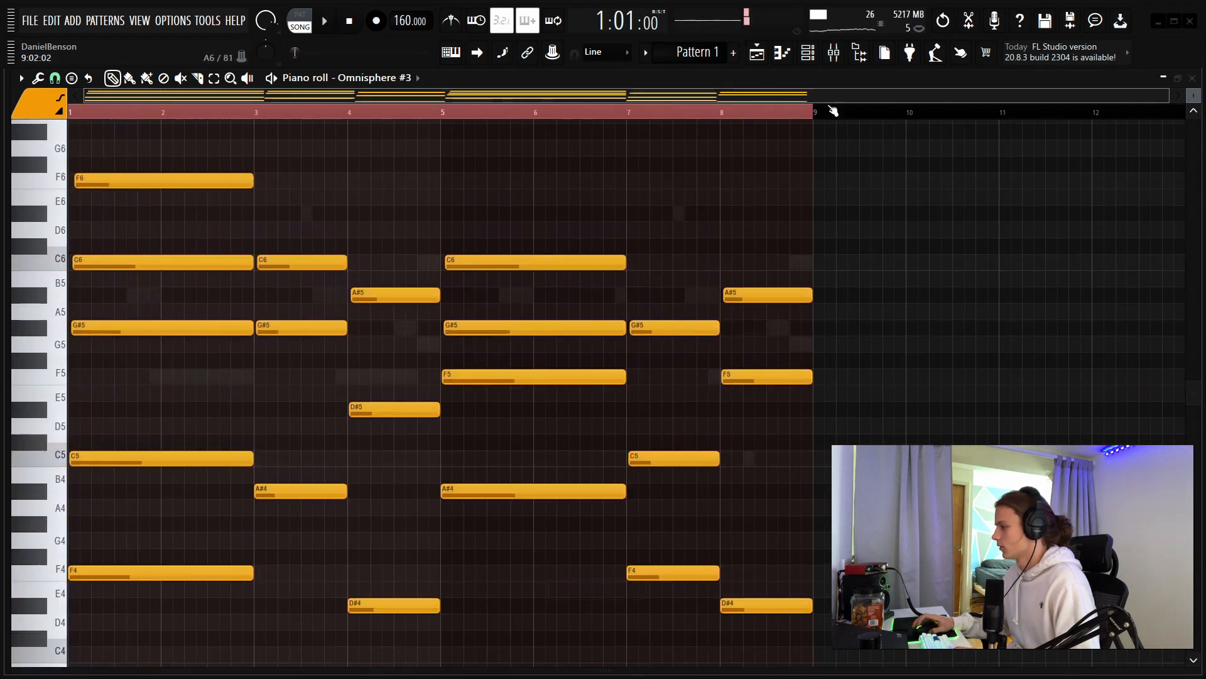
double_click(701, 113)
Step: Move the Omnisphere #3 channel up to directly below Omnisphere and route it to mixer Insert 1
left_click(808, 53)
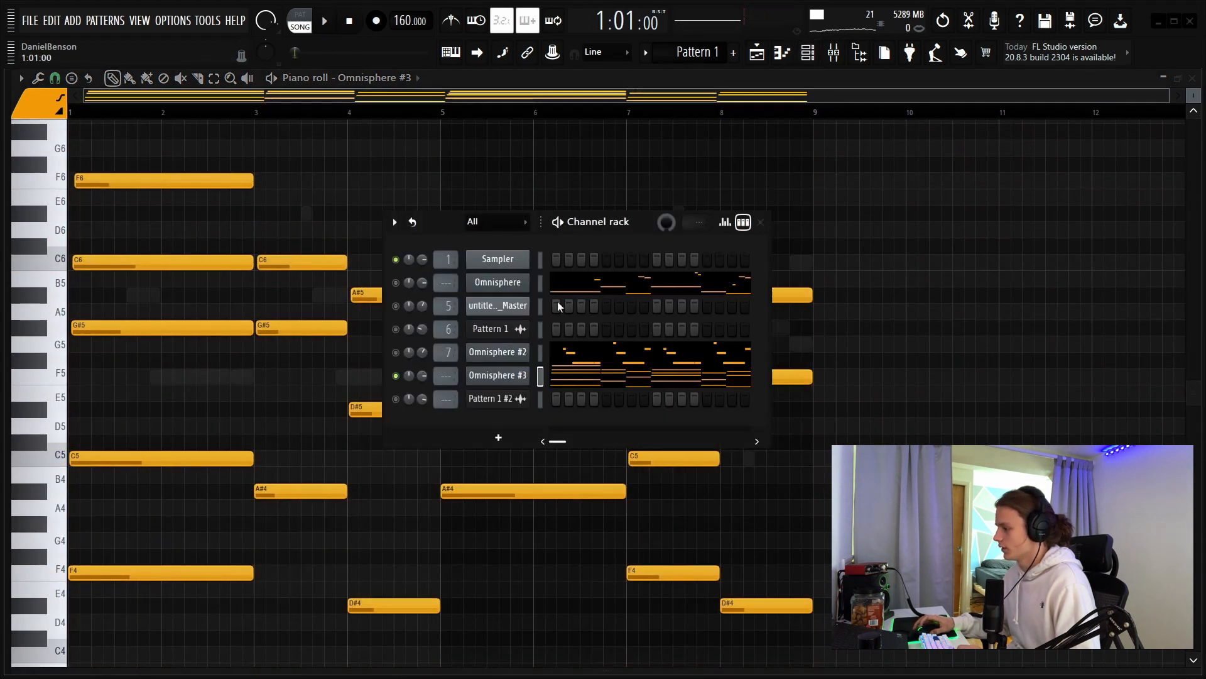
key("alt+Up")
key("alt+Up")
key("alt+Up")
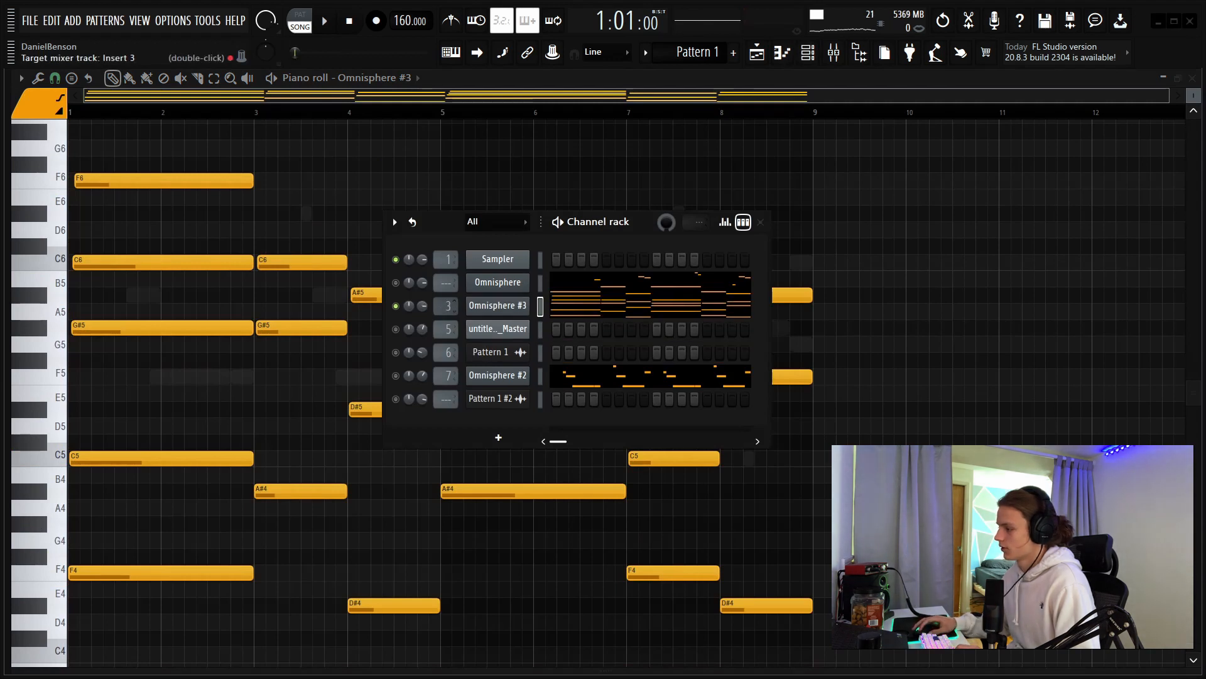
double_click(447, 306)
Step: Add the Ambience reverb to slot 1 of Insert 1 with the Papen-snare room gater preset and preview it
left_click(1038, 125)
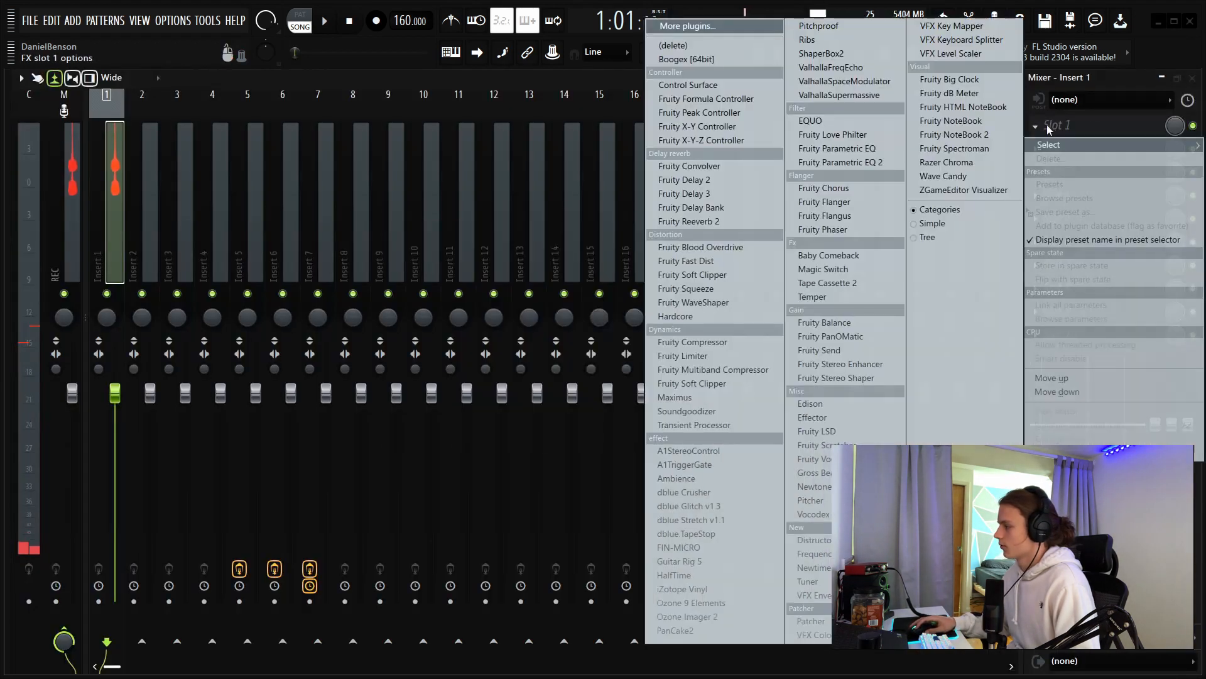
left_click(697, 479)
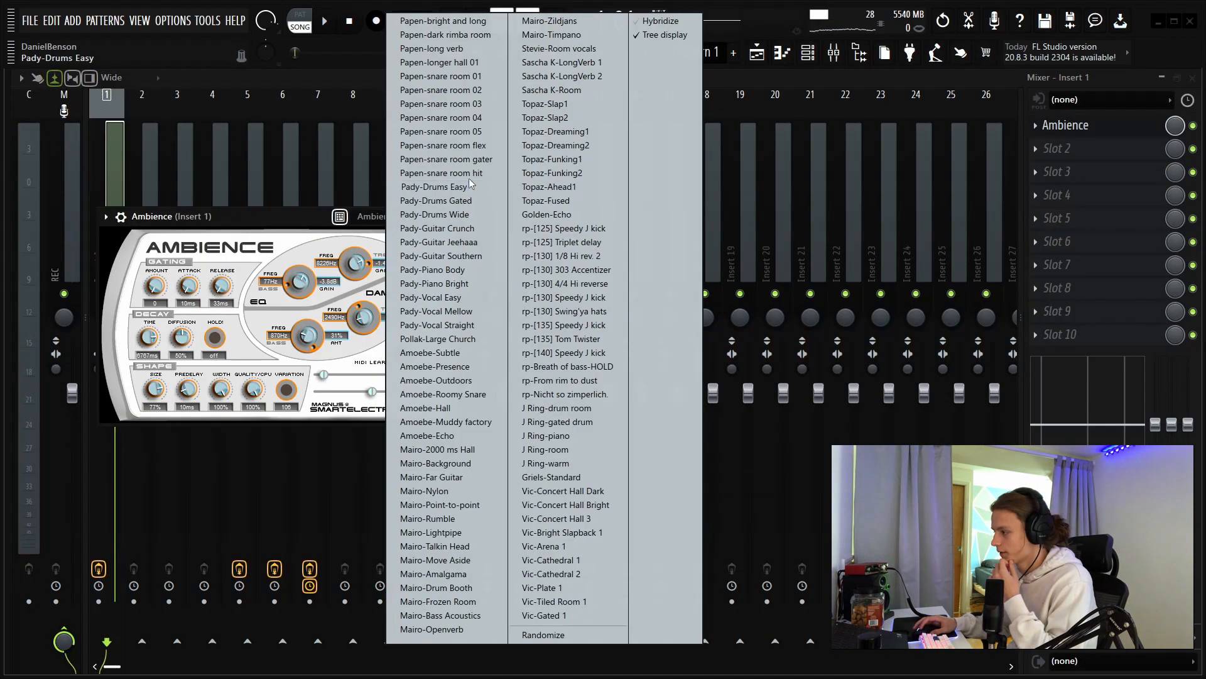
left_click(479, 160)
key("space")
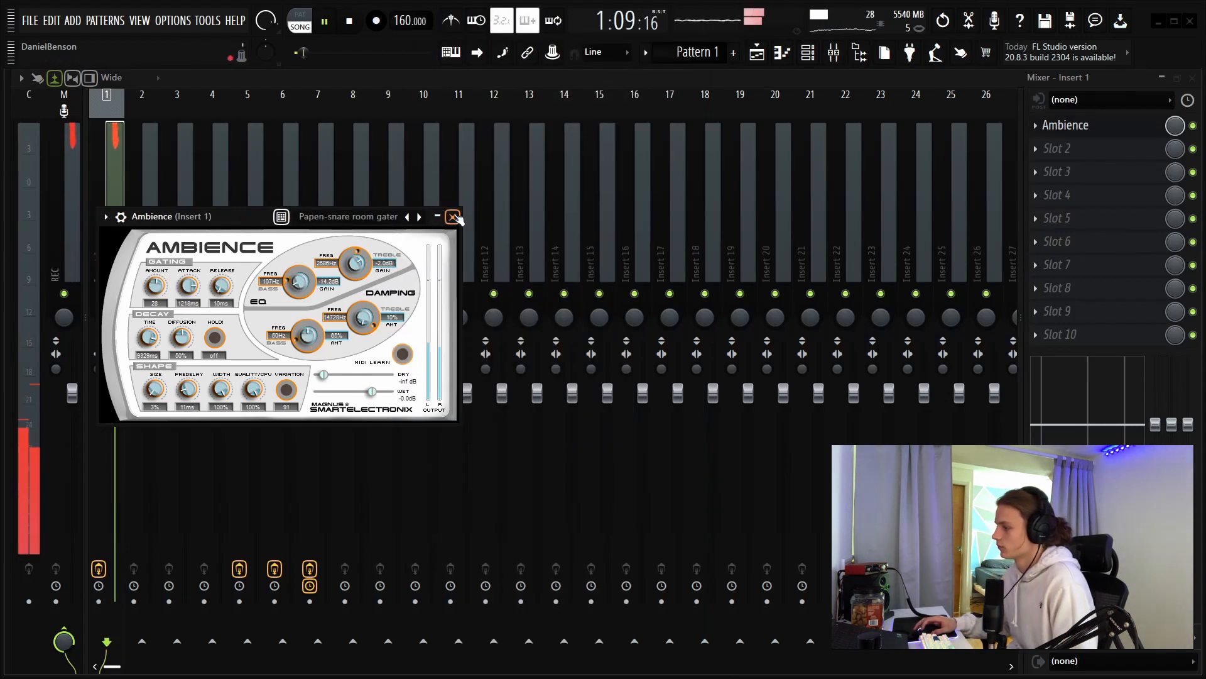
left_click(453, 217)
Step: Add FIN-MICRO to slot 3 of Insert 1, set the Ambience mix level to 41%, and play the result
left_click(1062, 172)
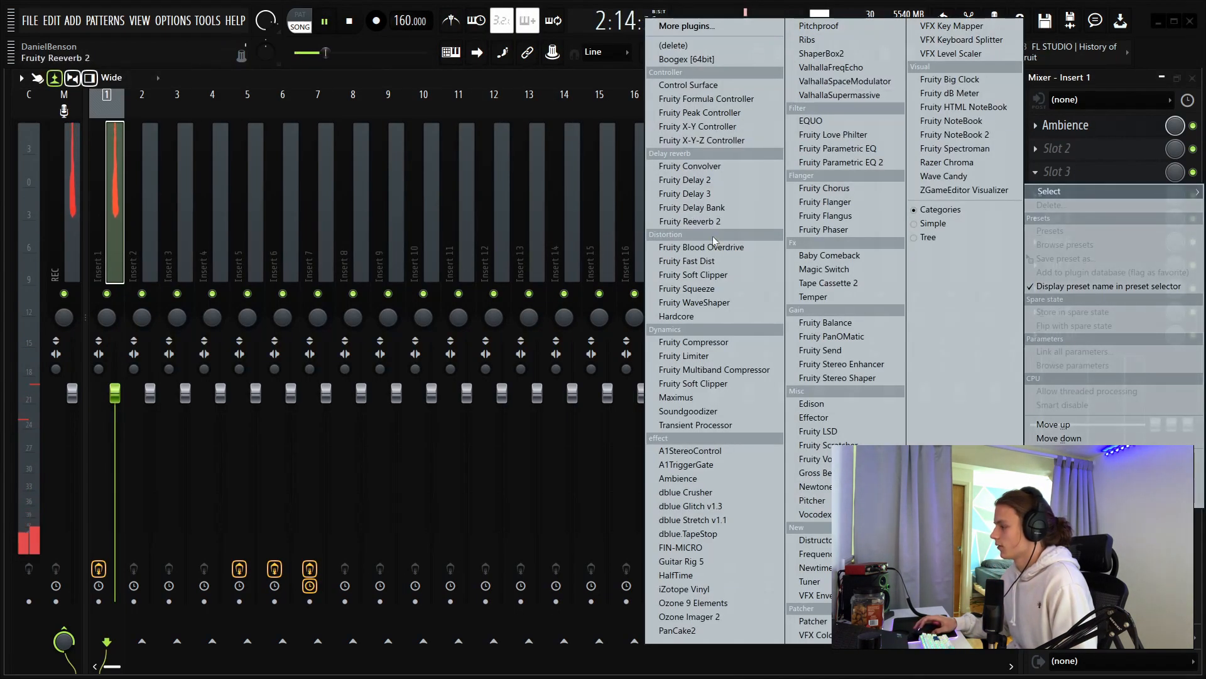
left_click(704, 548)
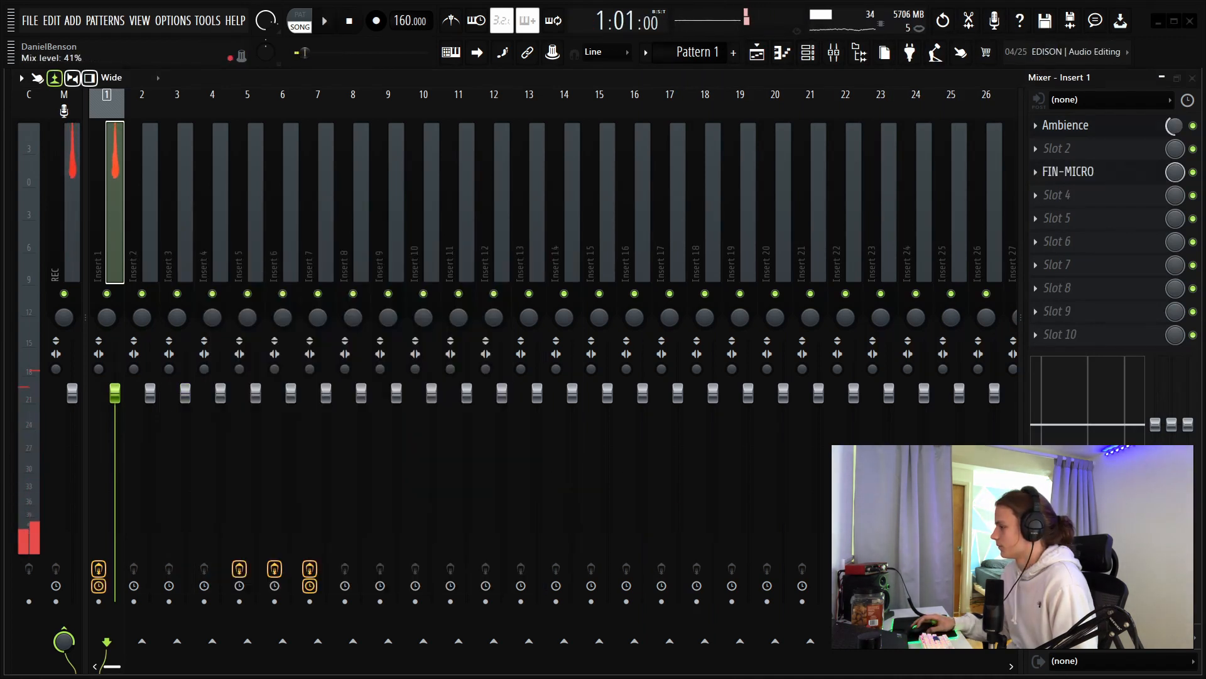
key("space")
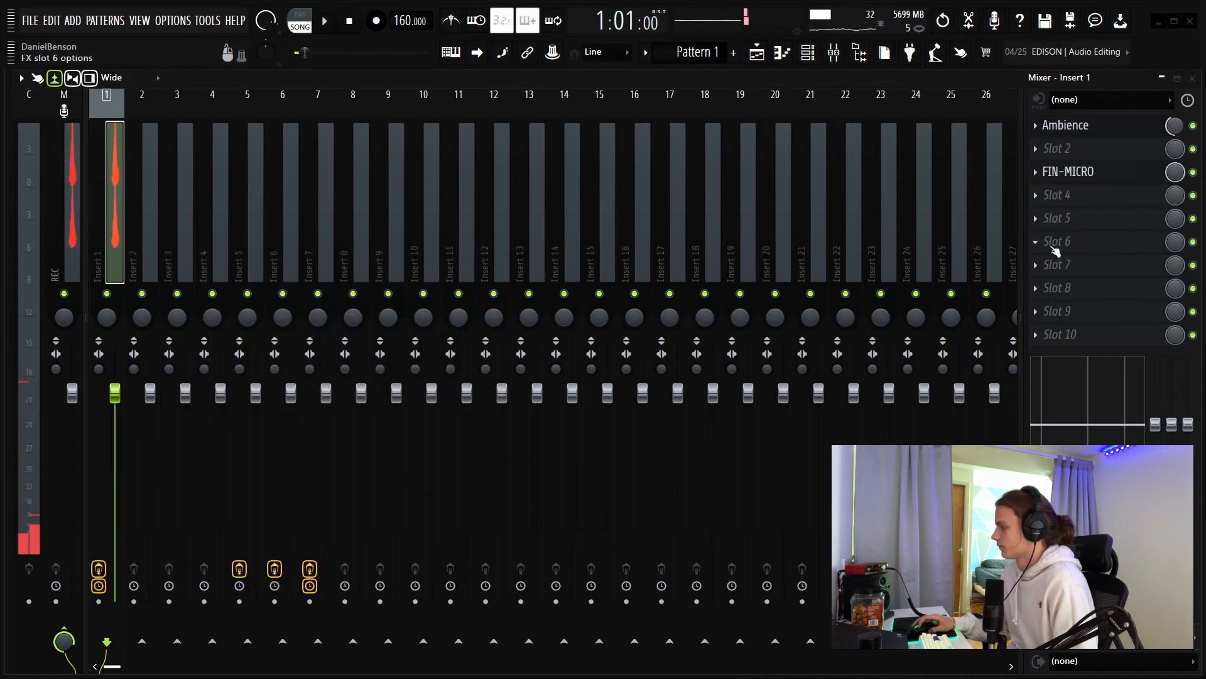
Step: Add Fruity parametric EQ 2 to slot 6 of Insert 1 and load its 30Hz + 18kHz cut preset
left_click(1055, 247)
left_click(880, 163)
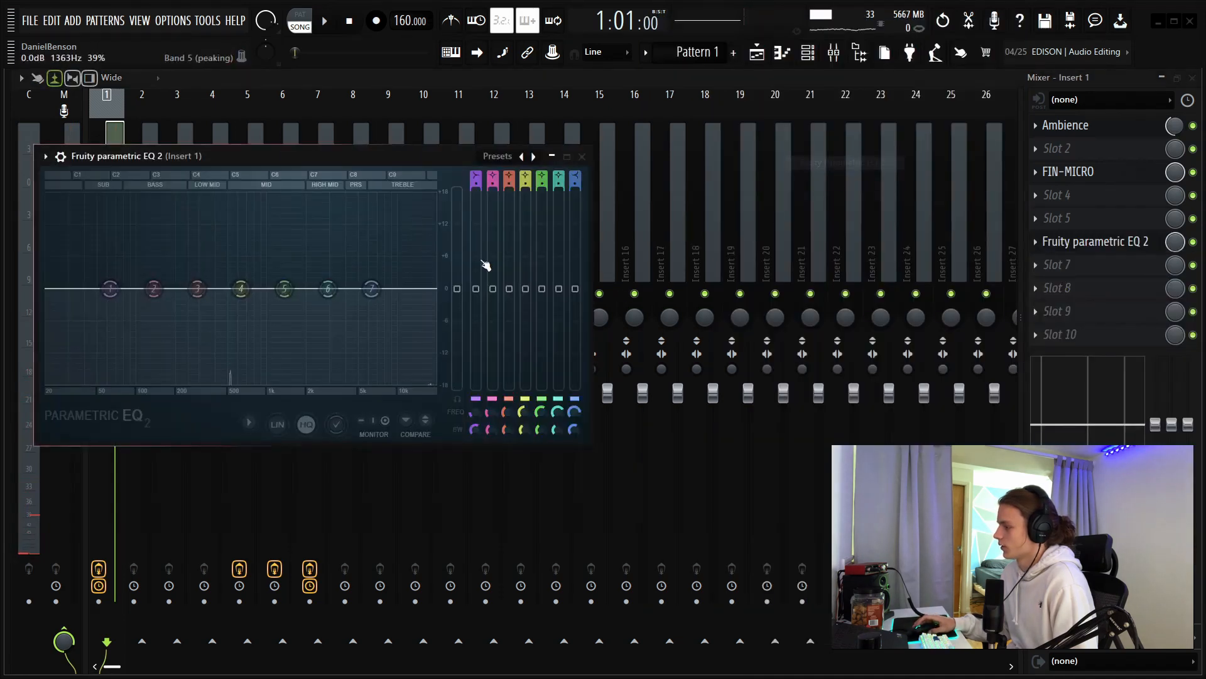
left_click(533, 155)
Step: Narrow the EQ band by setting the high-pass cutoff to about 428 Hz and lowering the high-frequency cut, checking it during playback
left_click_drag(80, 292, 223, 288)
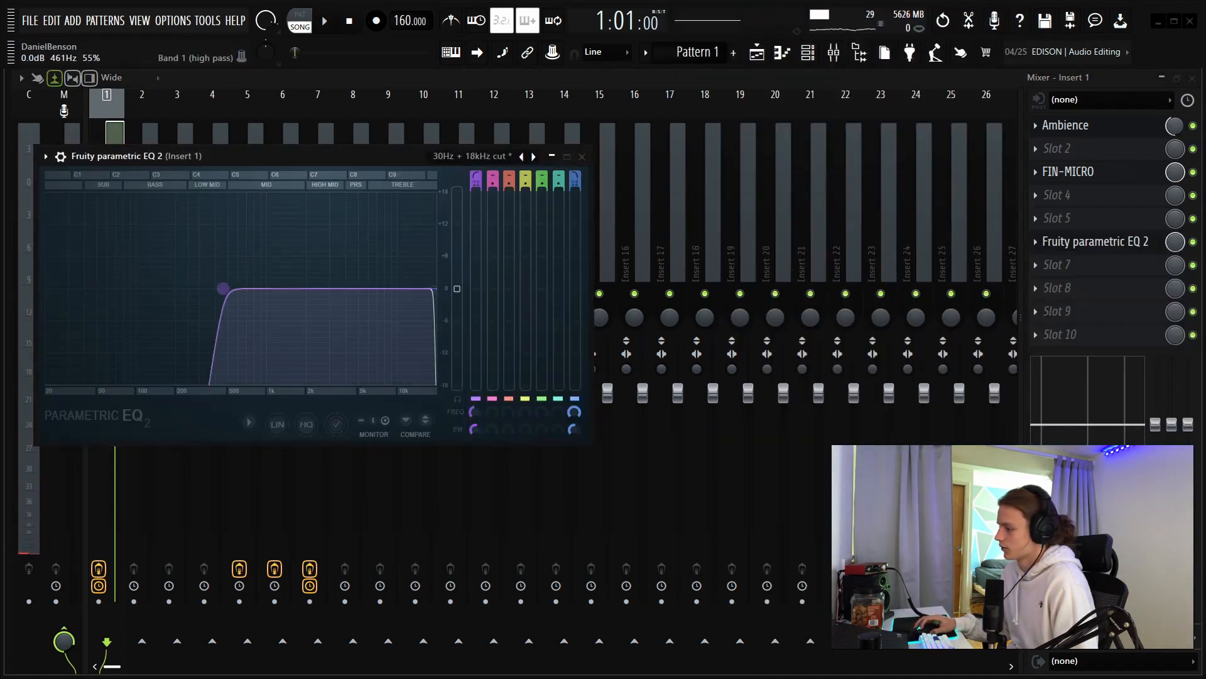
left_click_drag(433, 289, 345, 288)
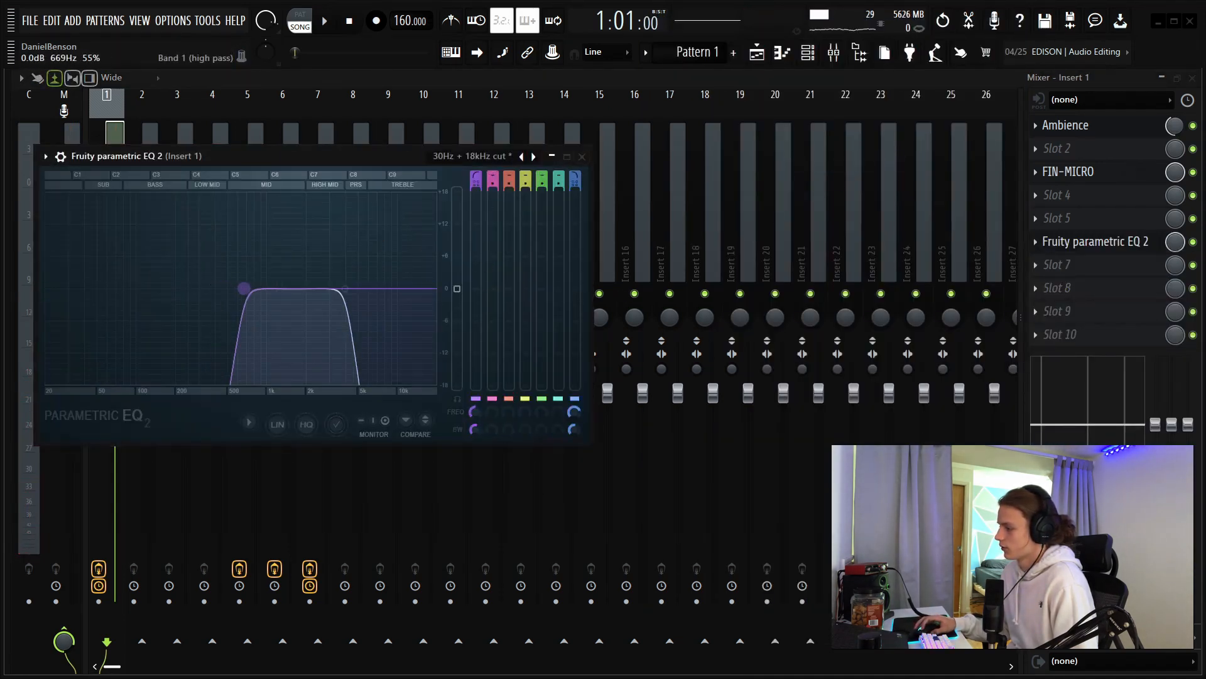
key("space")
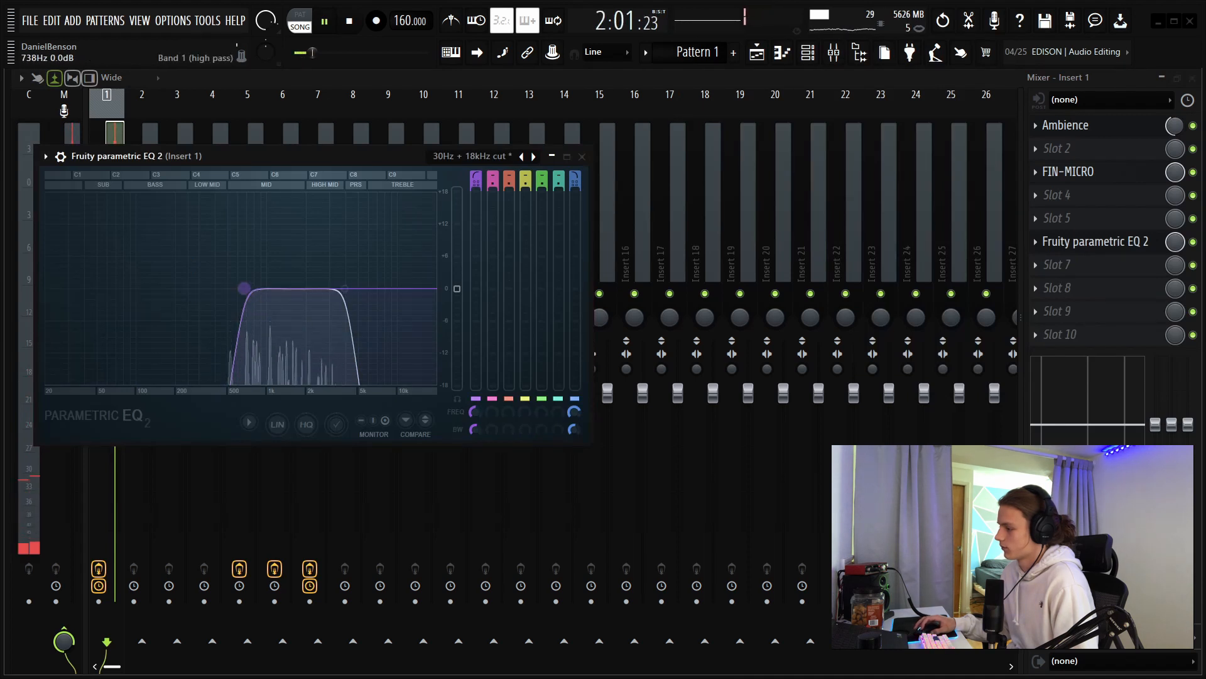
left_click_drag(244, 289, 218, 289)
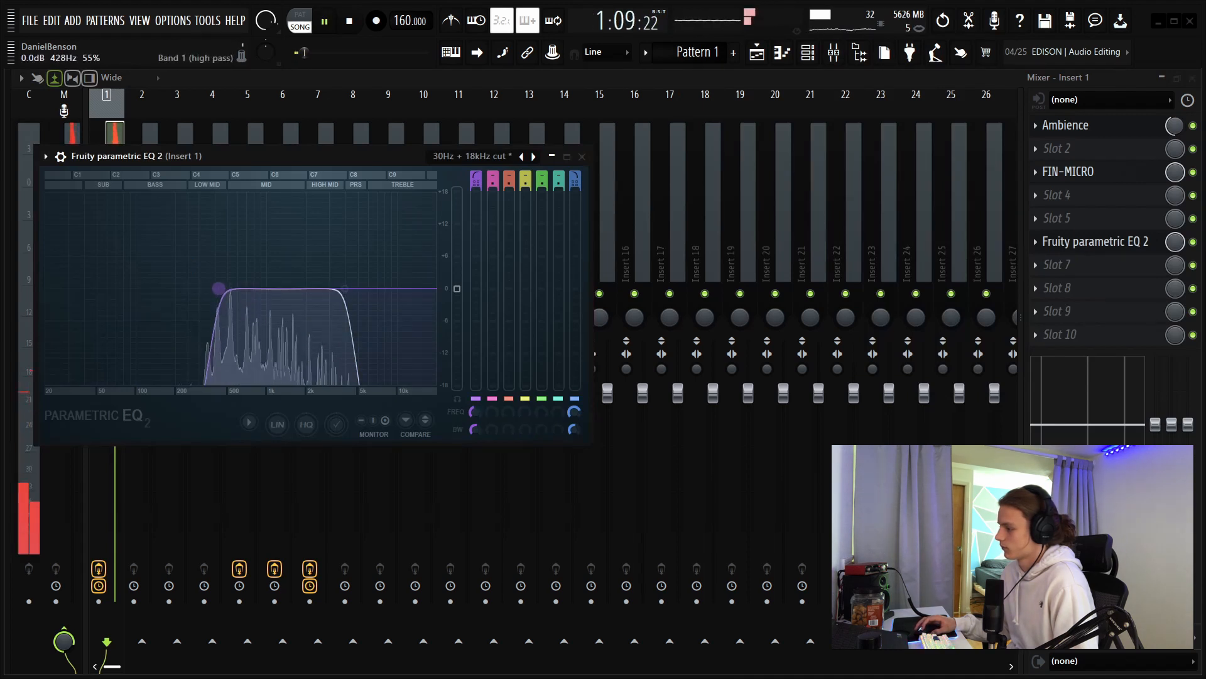
left_click(582, 156)
key("space")
Step: Add Ozone Imager 2 to an empty effect slot below the EQ on Insert 1
left_click(1068, 334)
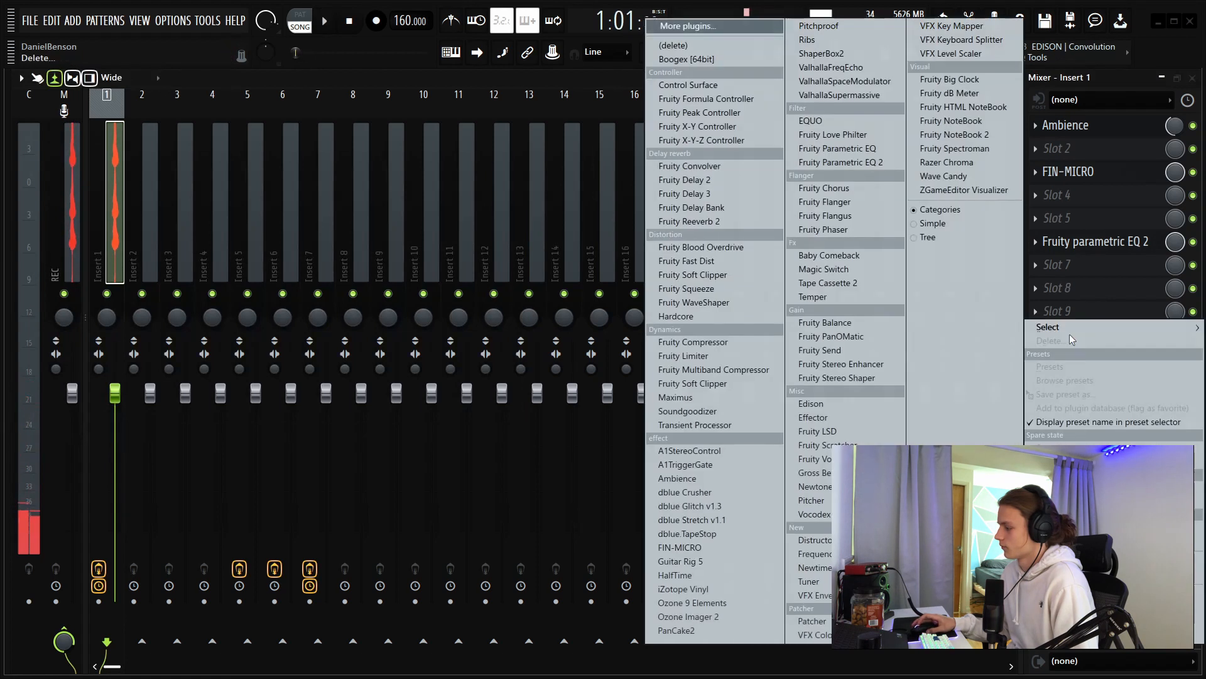
left_click(690, 617)
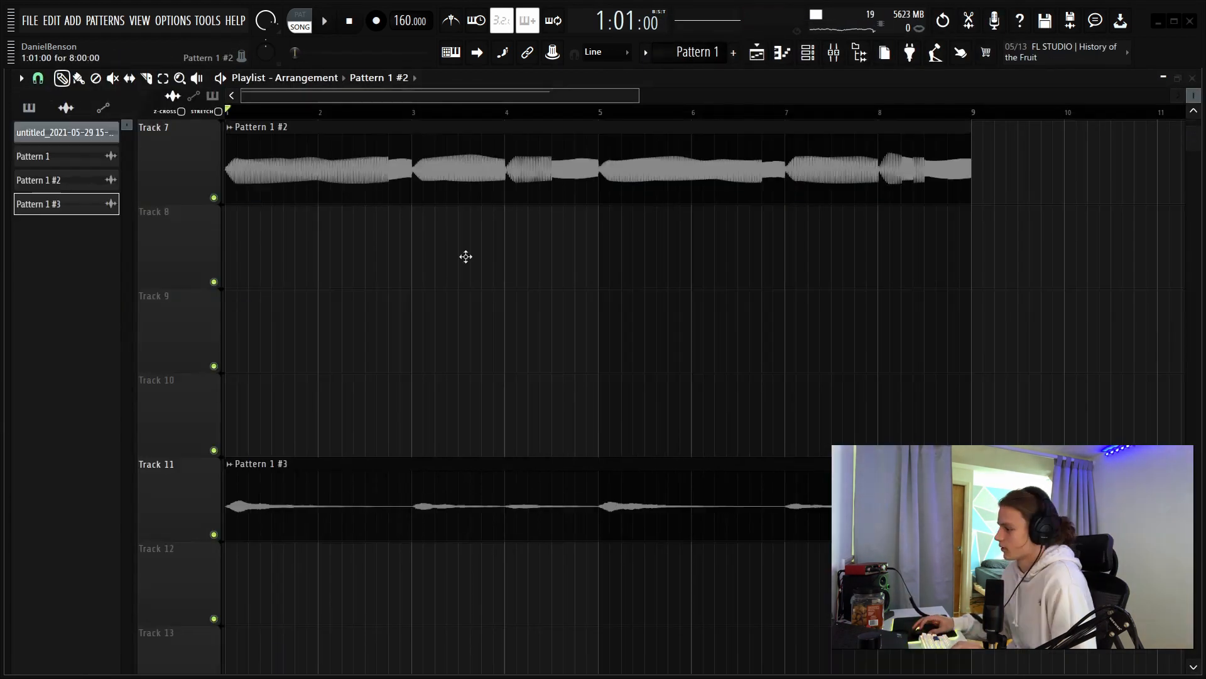
Step: Move the Pattern 1 #3 clip to Track 7 and Pattern 1 #2 to Track 9, then reverse the Pattern 1 #3 sample
left_click_drag(462, 188, 699, 539)
scroll(512, 358, "up", 3)
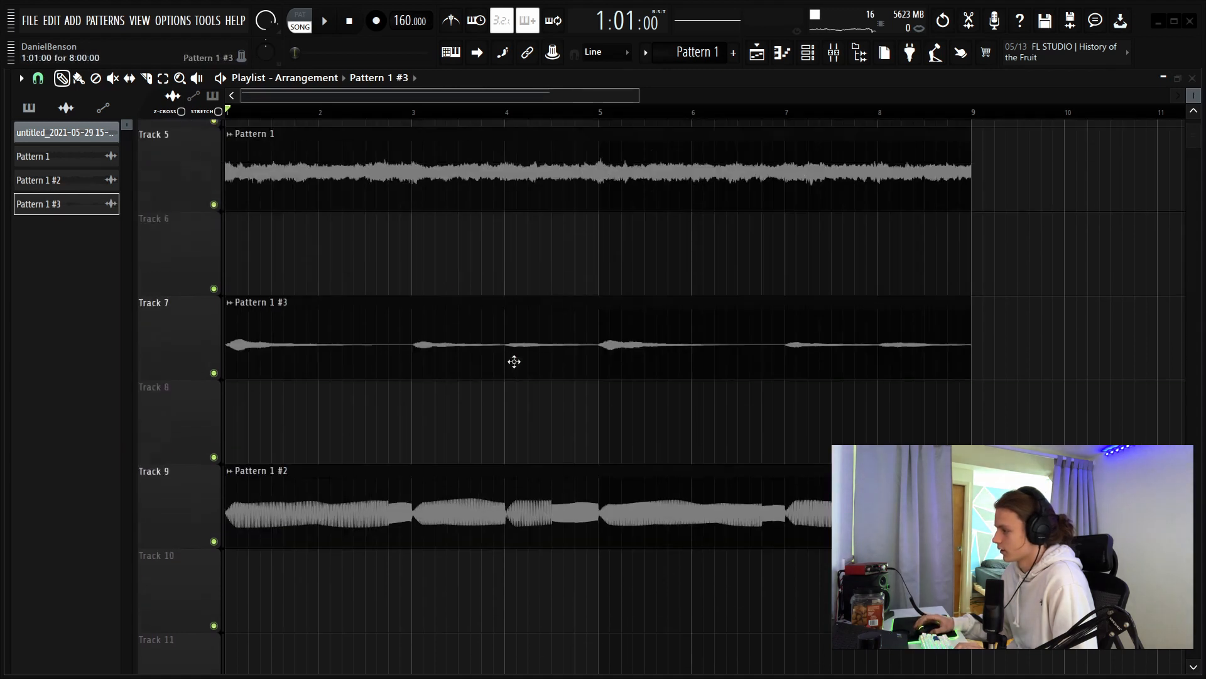
double_click(359, 401)
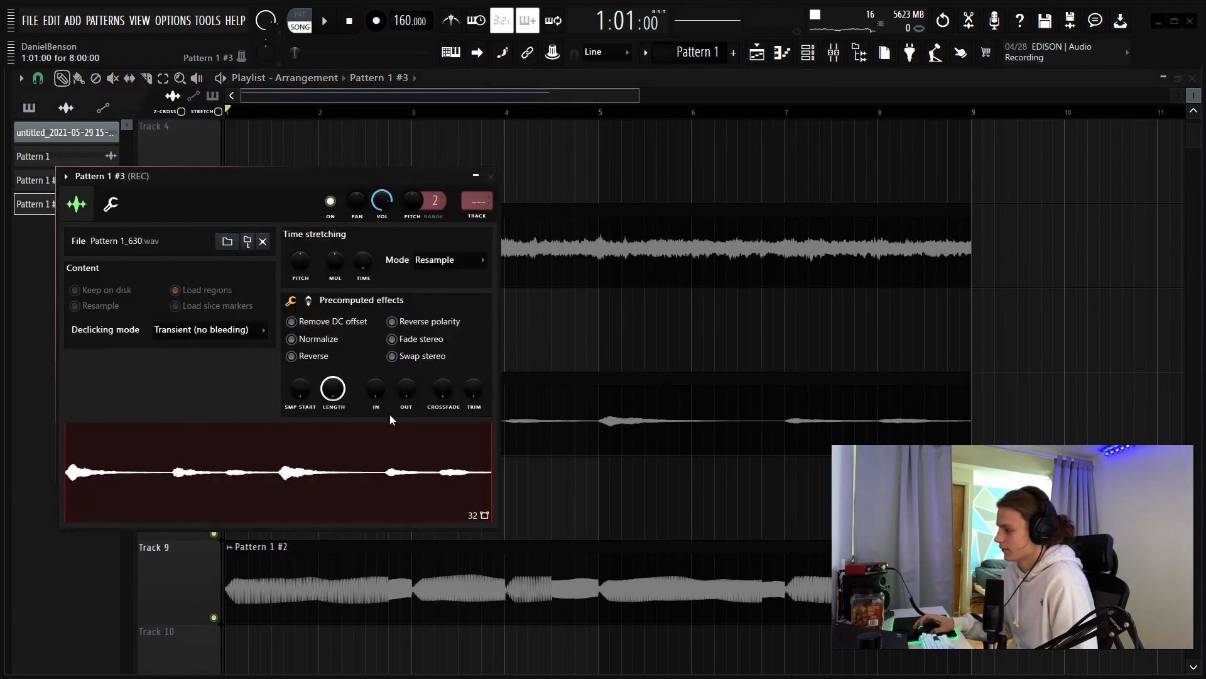
left_click(291, 356)
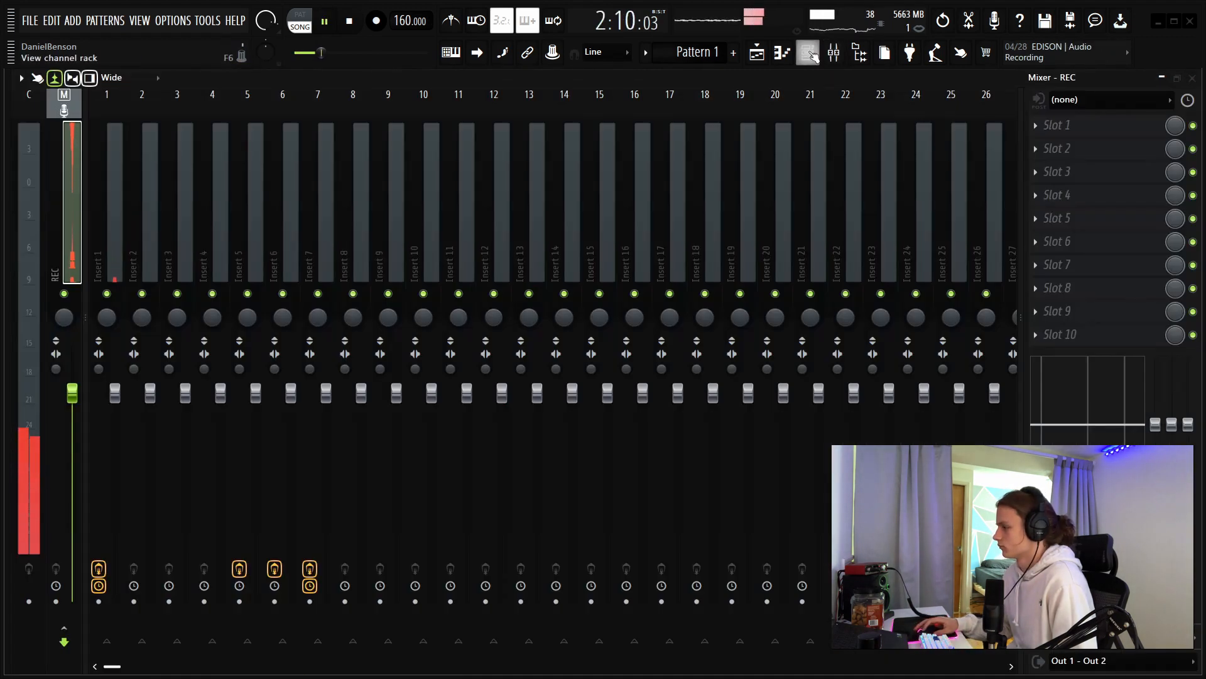
Step: Show all channels in the channel rack and route Pattern 1 #3 to mixer track 8
left_click(809, 54)
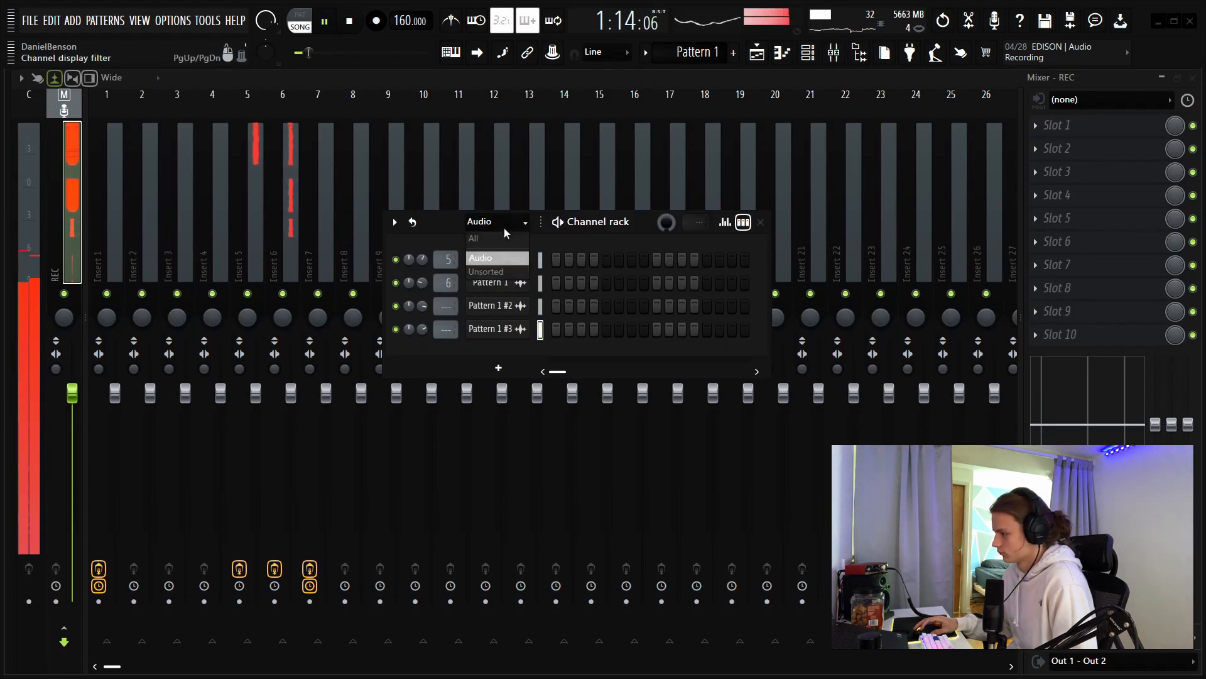
left_click(502, 238)
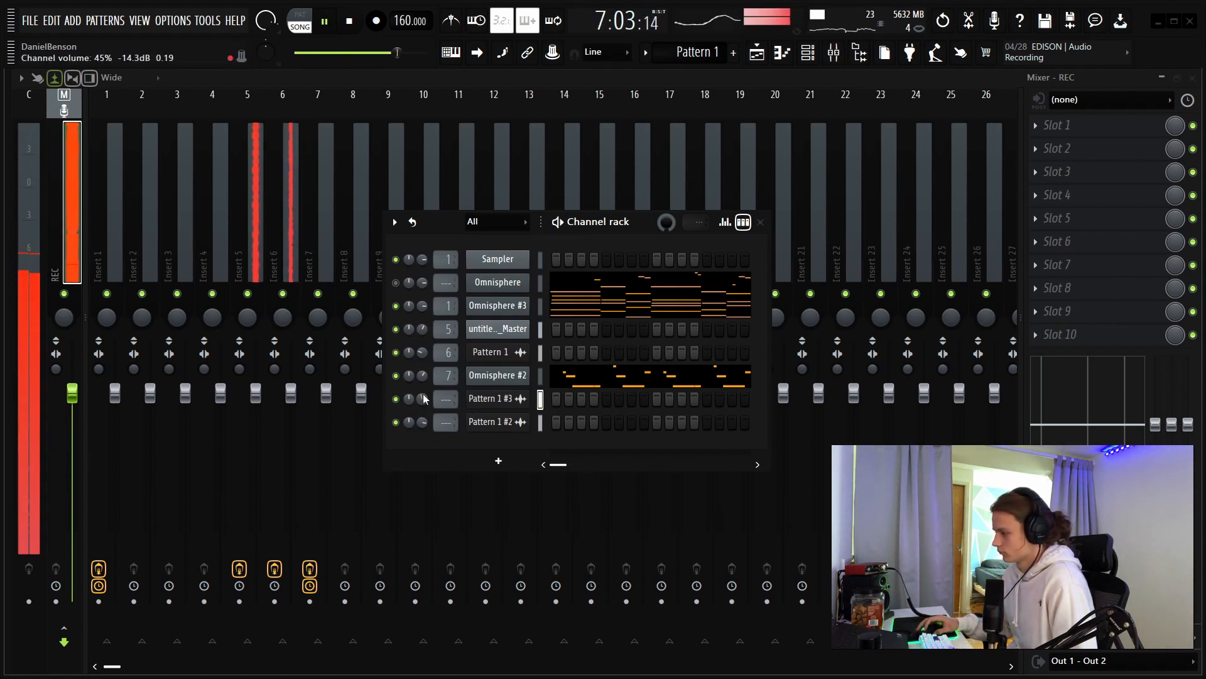
left_click_drag(444, 398, 444, 368)
Step: Add a Serum instrument channel and open its piano roll
left_click(499, 460)
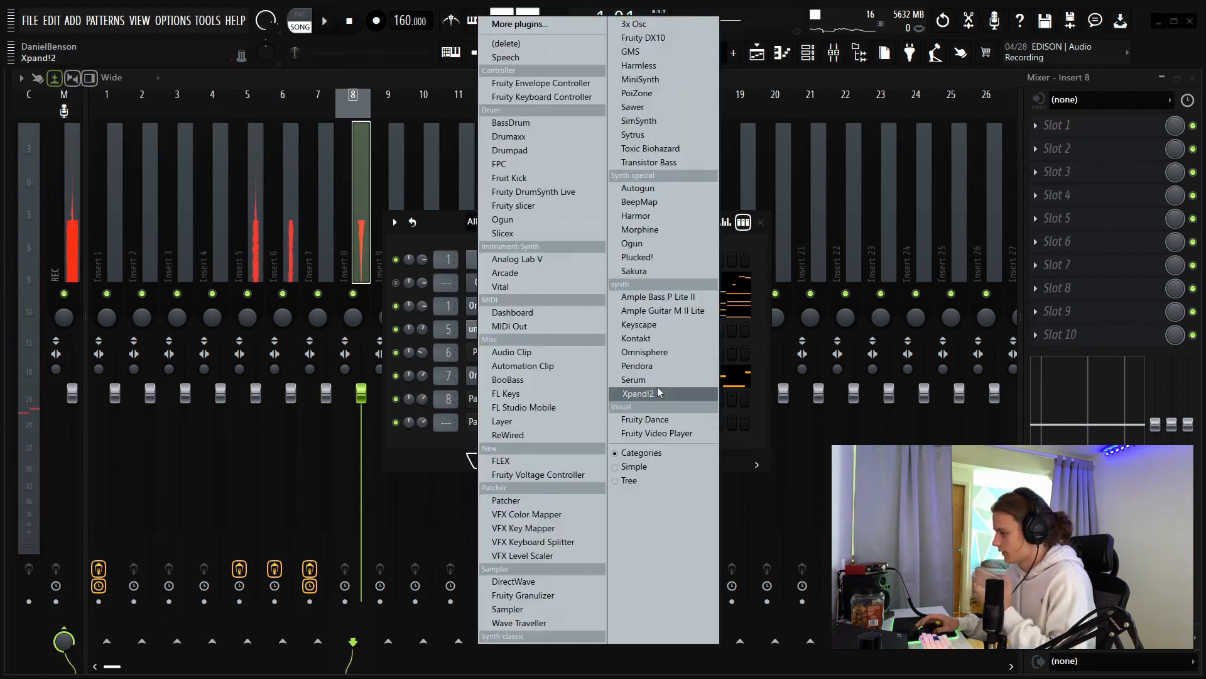
left_click(657, 382)
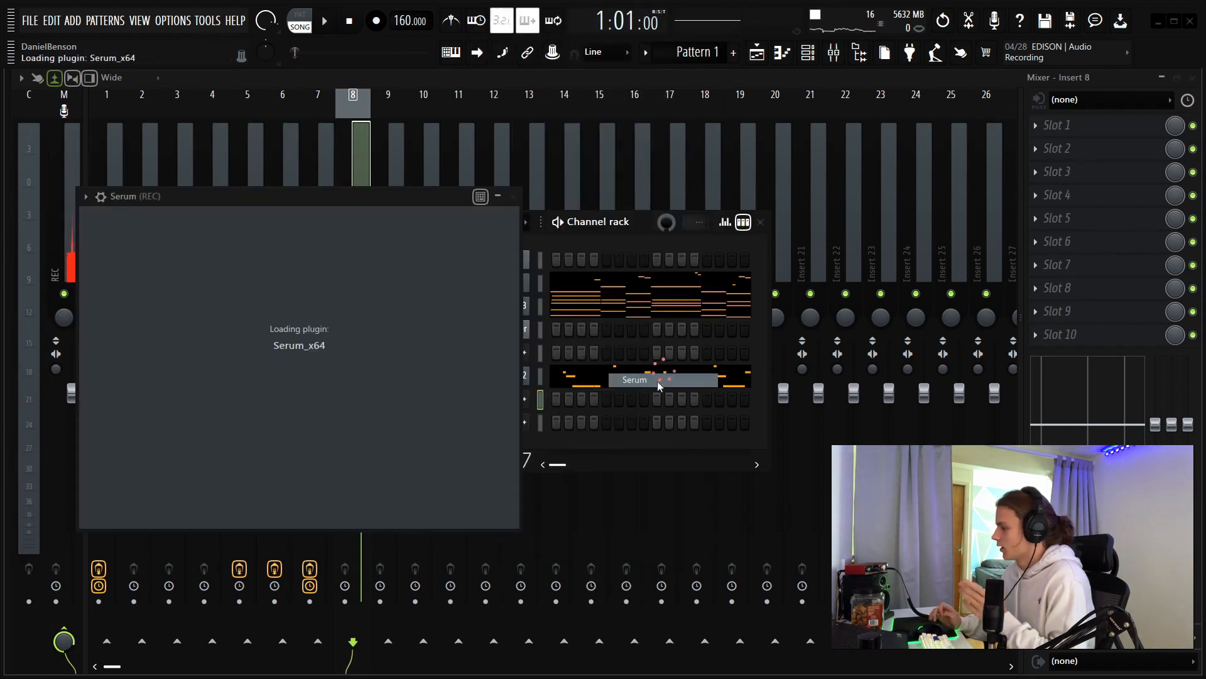
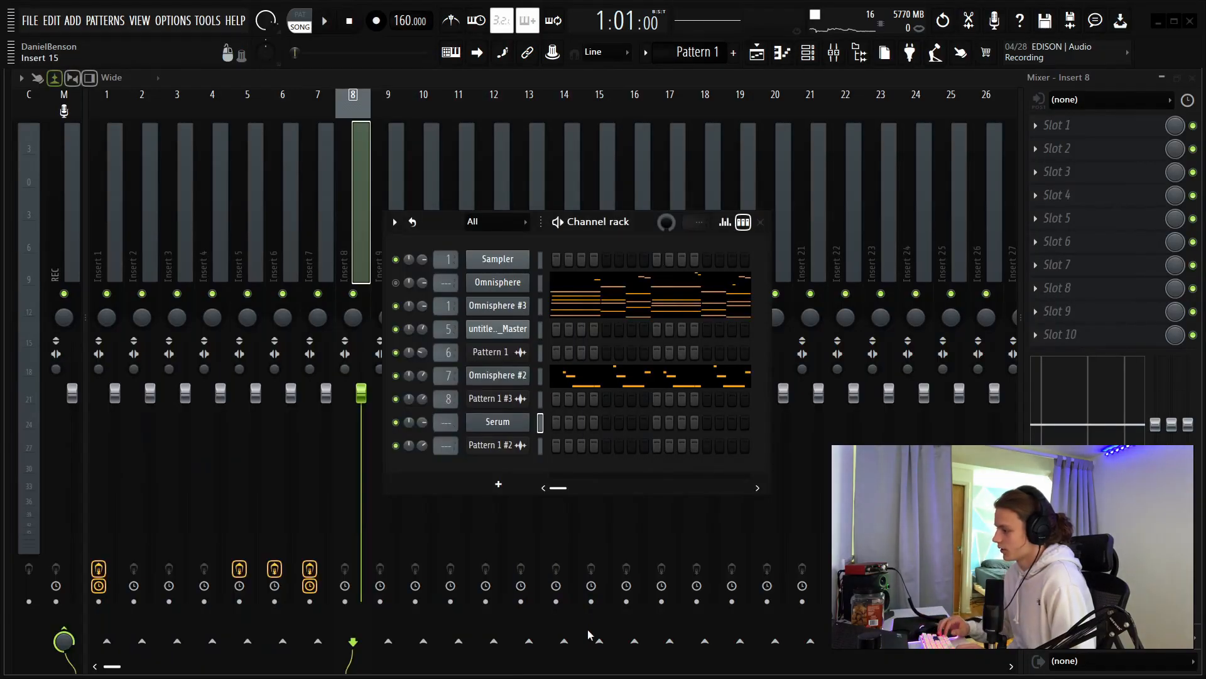
right_click(521, 422)
left_click(565, 422)
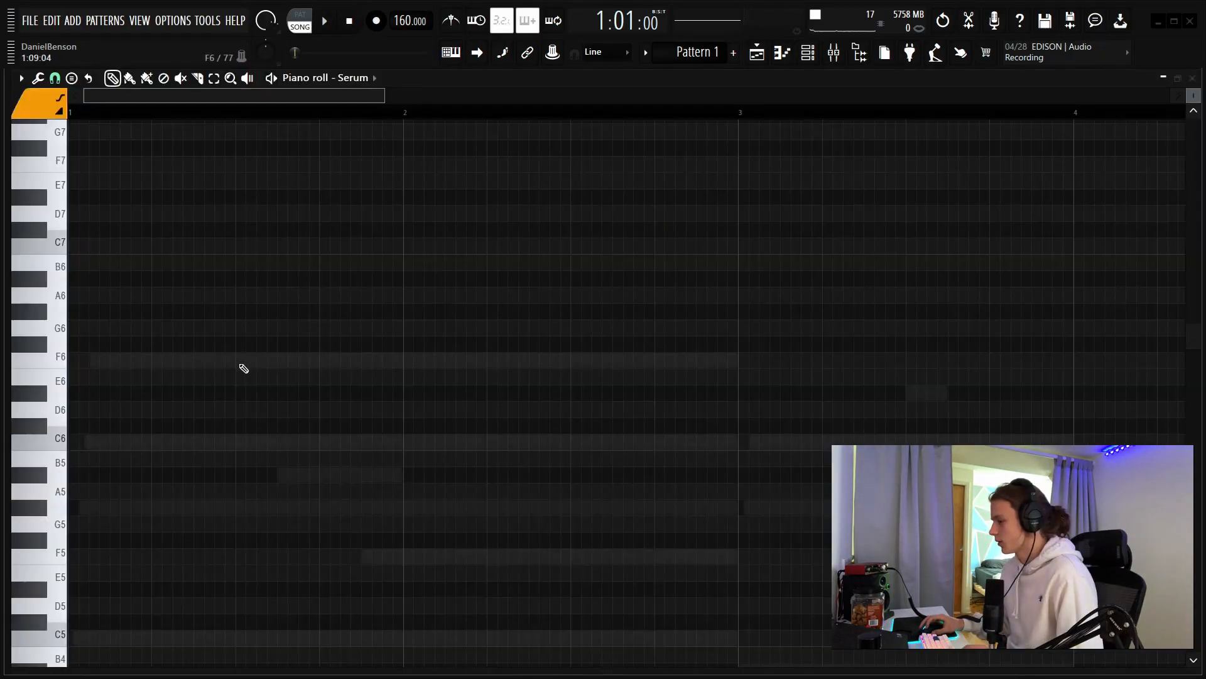
Step: Draw a short G6 note halfway through bar 1 and a short G#6 note halfway through bar 2
left_click(295, 315)
right_click(296, 314)
left_click(300, 316)
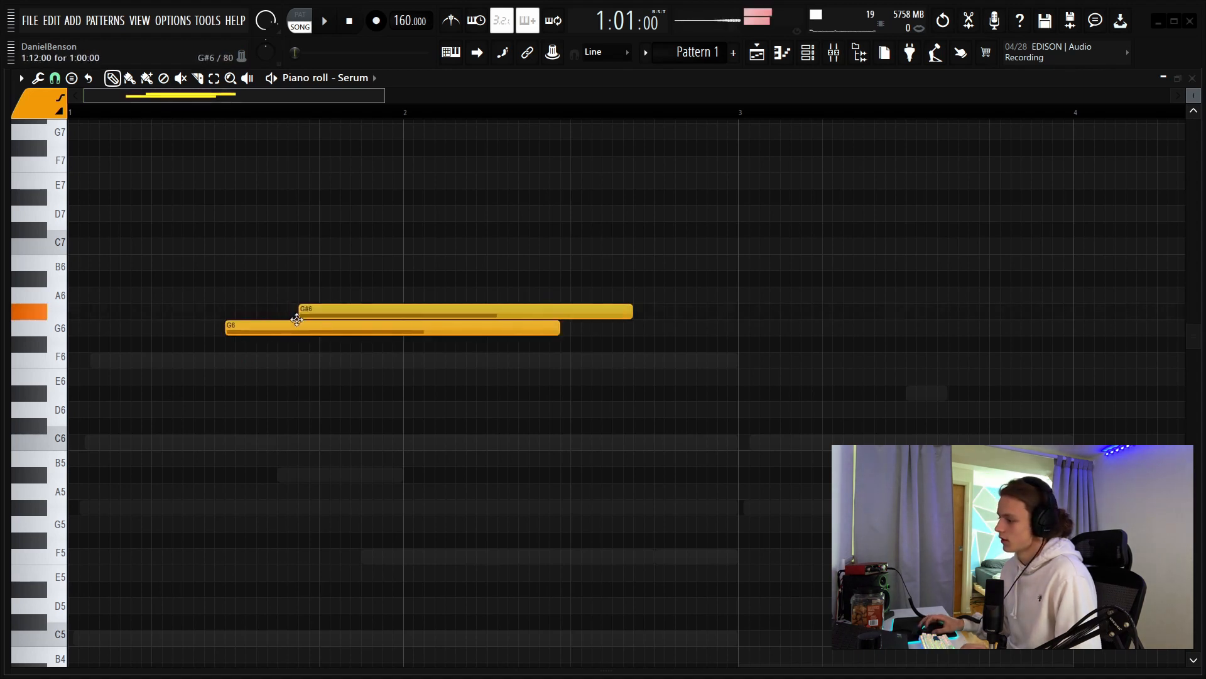
right_click(317, 311)
left_click_drag(279, 333, 290, 336)
left_click(421, 362)
right_click(427, 363)
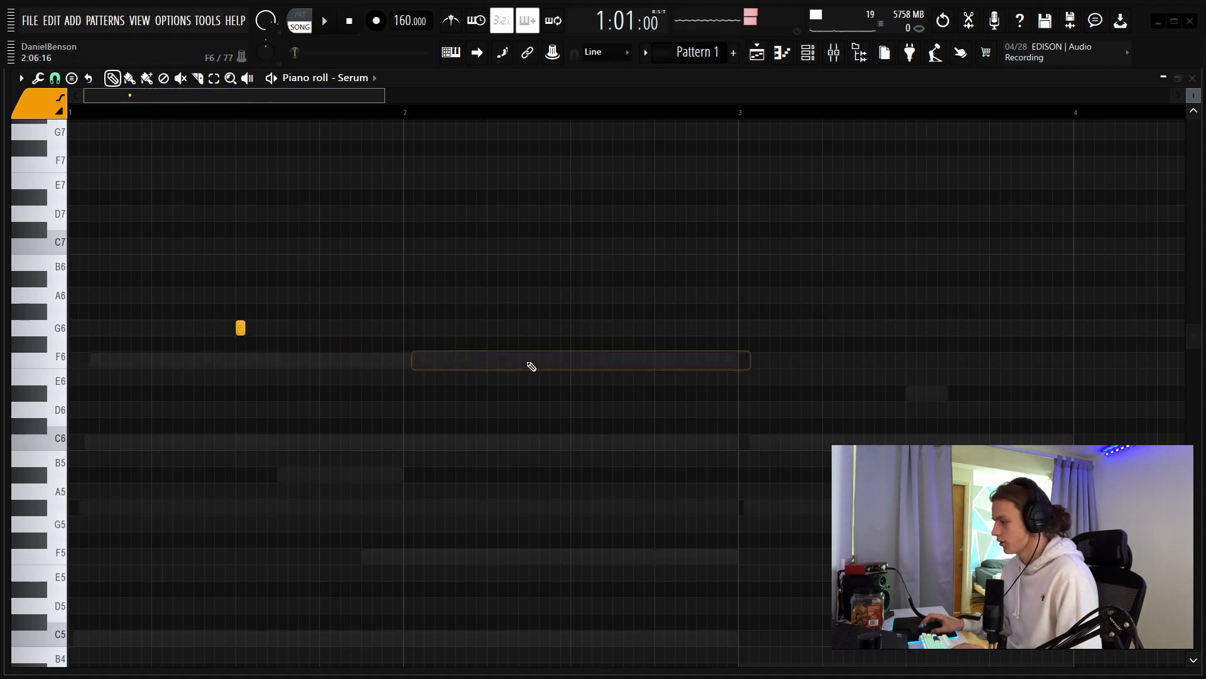
left_click(578, 318)
Step: Duplicate the two-bar G6 and G#6 phrase until it fills eight bars
scroll(492, 111, "down", 3)
left_click(437, 355)
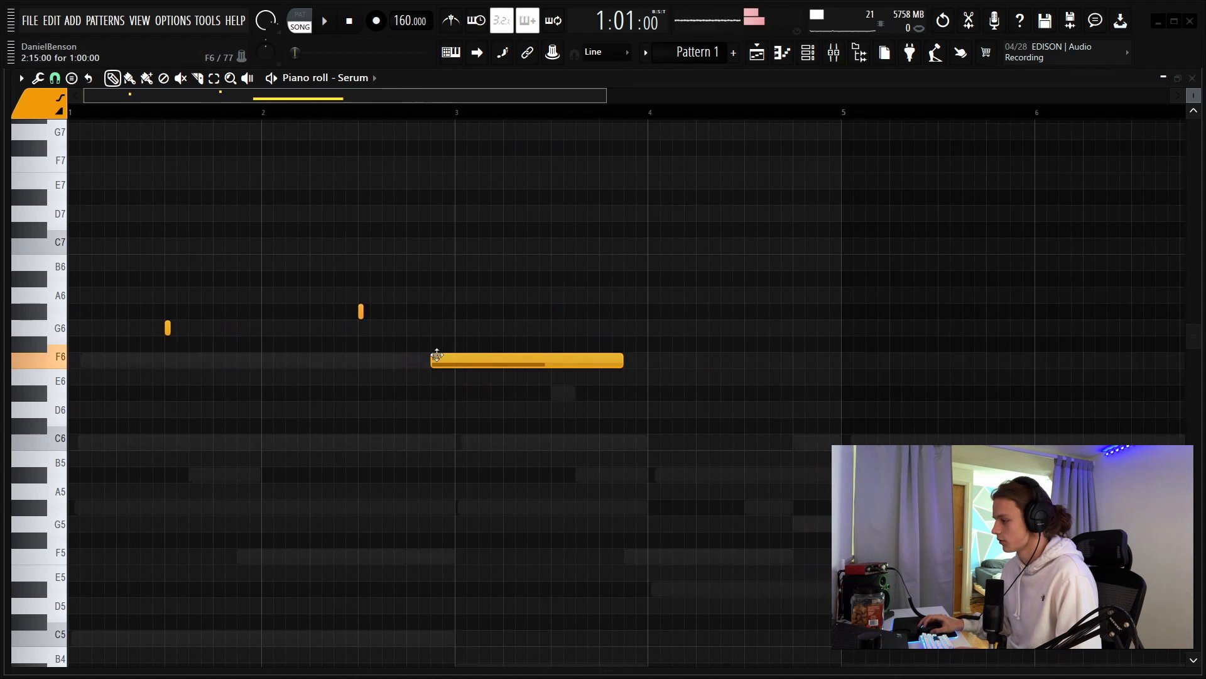
left_click_drag(457, 115, 11, 153)
key("ctrl+b")
Step: Play the arrangement and balance the channel volumes, lowering Omnisphere #2 and setting Serum to 52%
key("space")
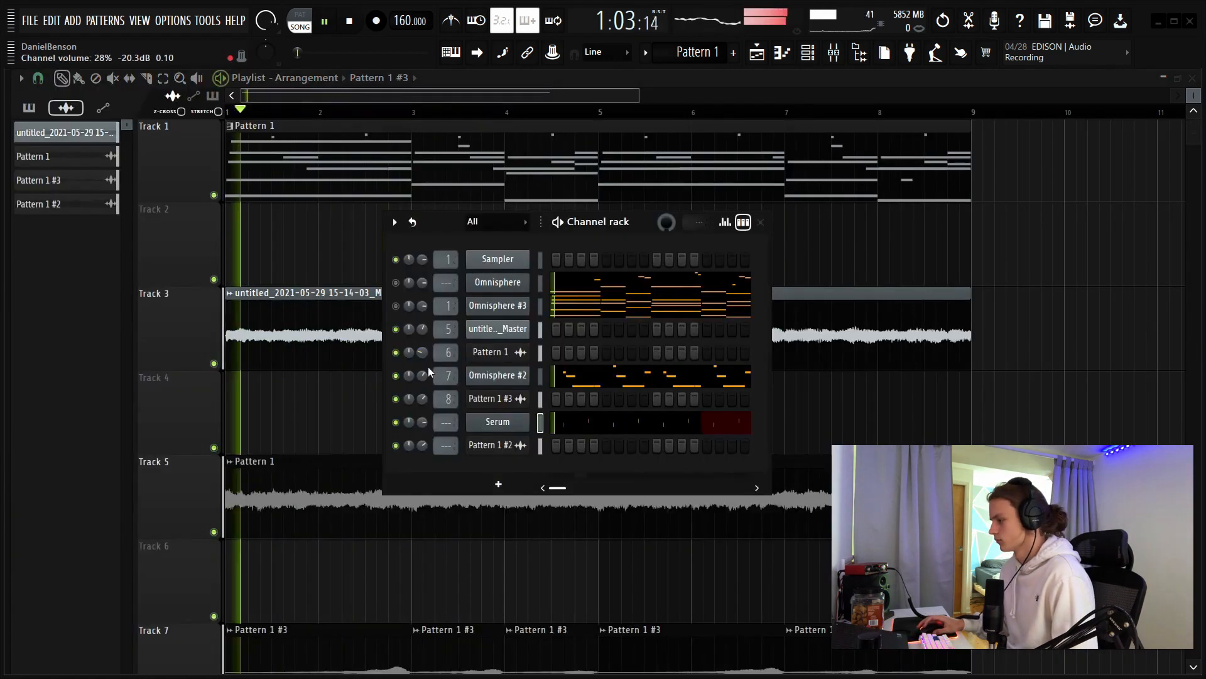
scroll(424, 422, "down", 4)
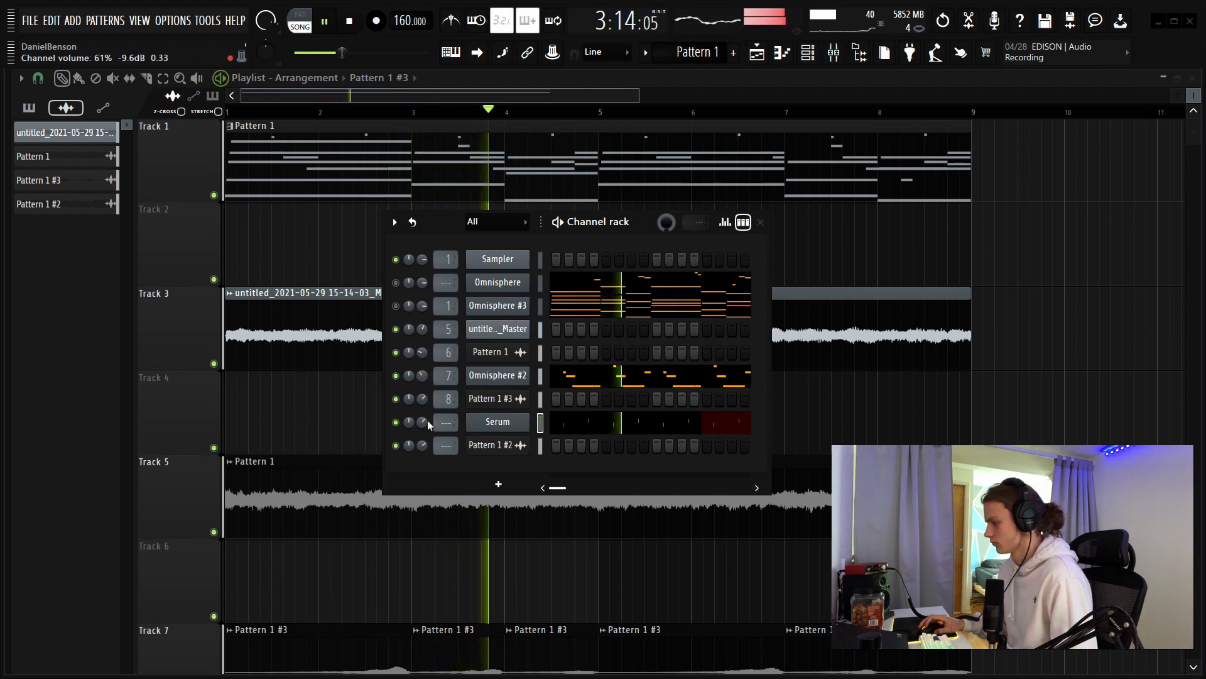
scroll(426, 422, "down", 1)
scroll(425, 422, "up", 1)
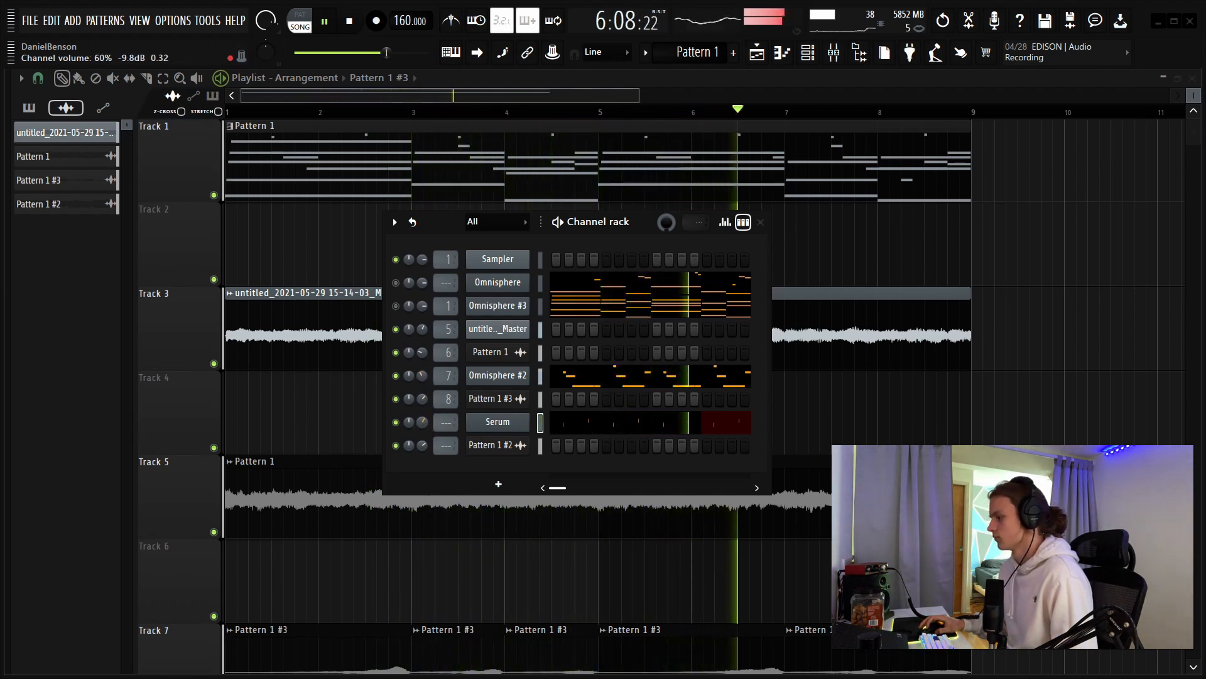
scroll(425, 422, "down", 3)
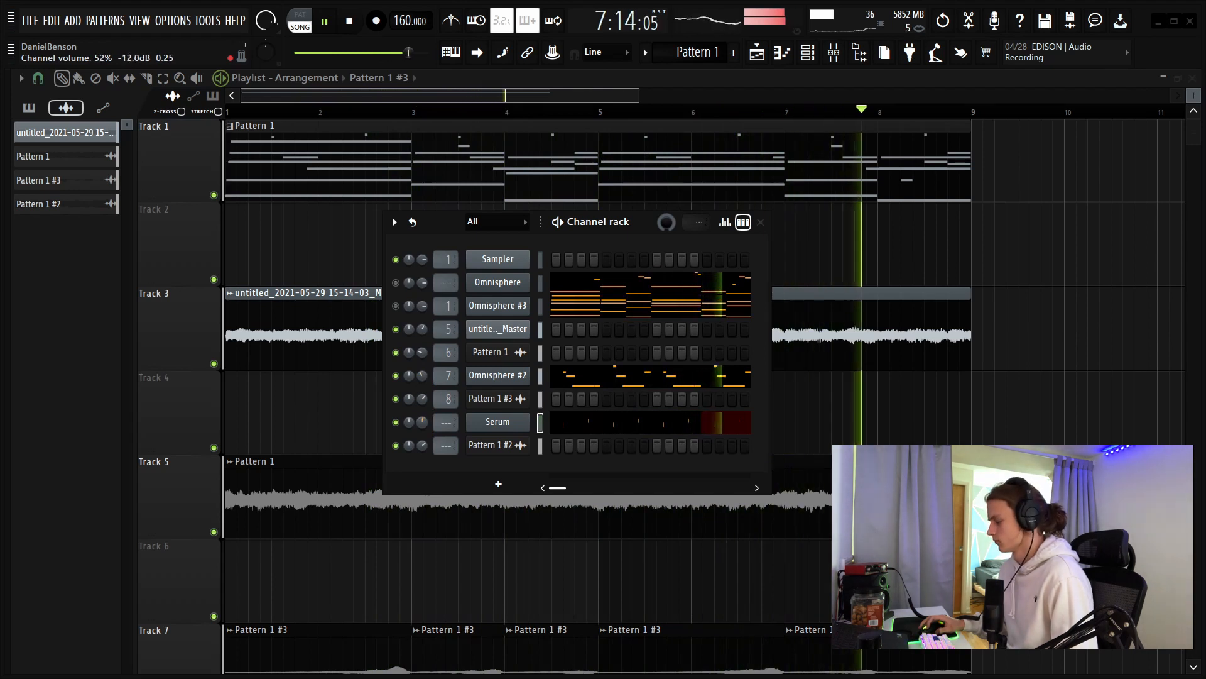
key("space")
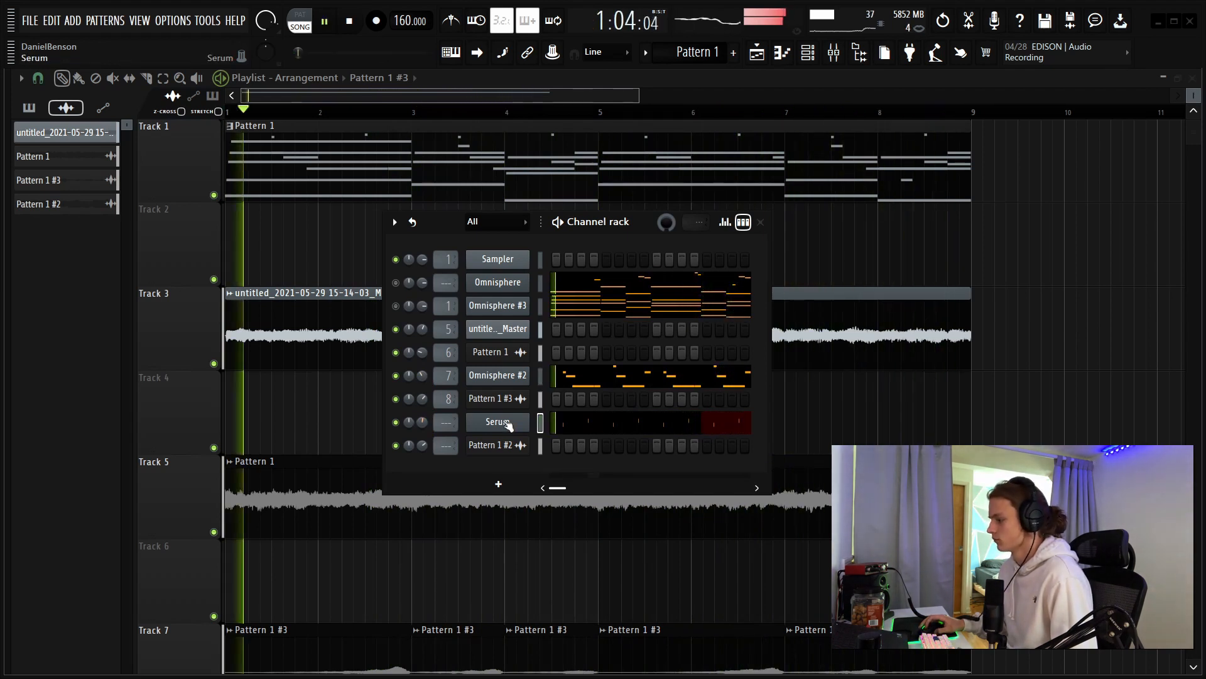
Step: In Serum's piano roll, lower the G#6 notes in bars 4 and 8 to F6 and play the melody back
right_click(507, 423)
left_click(541, 423)
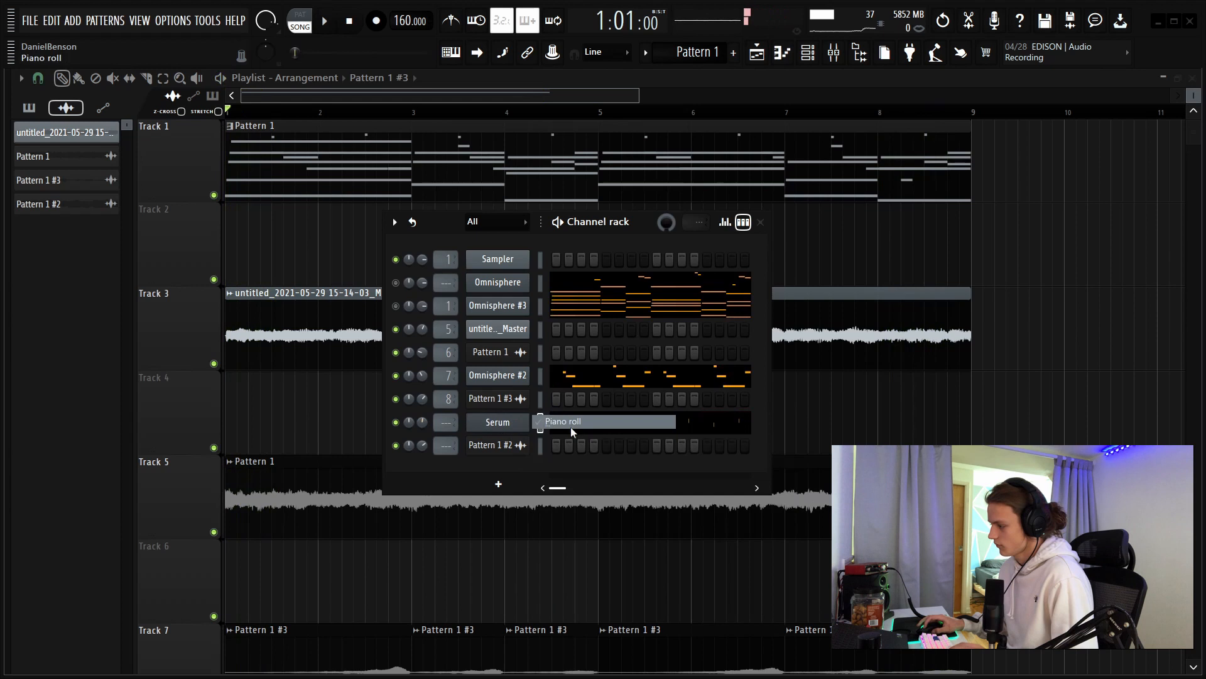
left_click(572, 424)
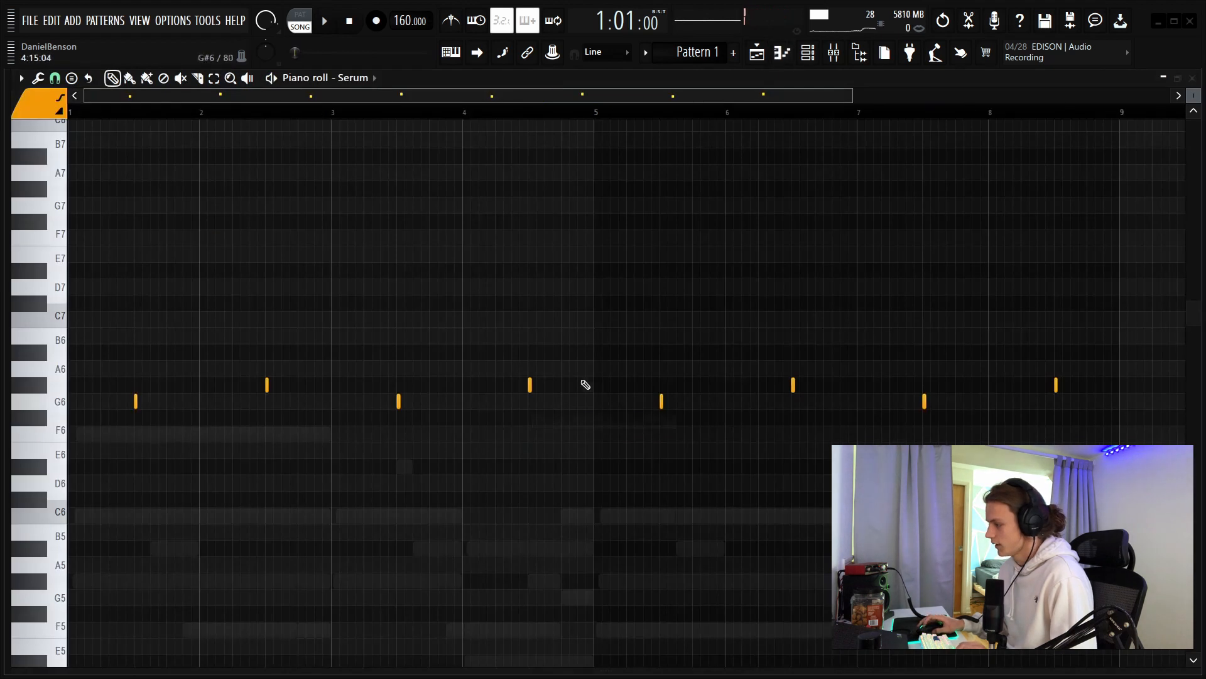
key("shift+Down")
key("shift+Down")
key("shift+Down")
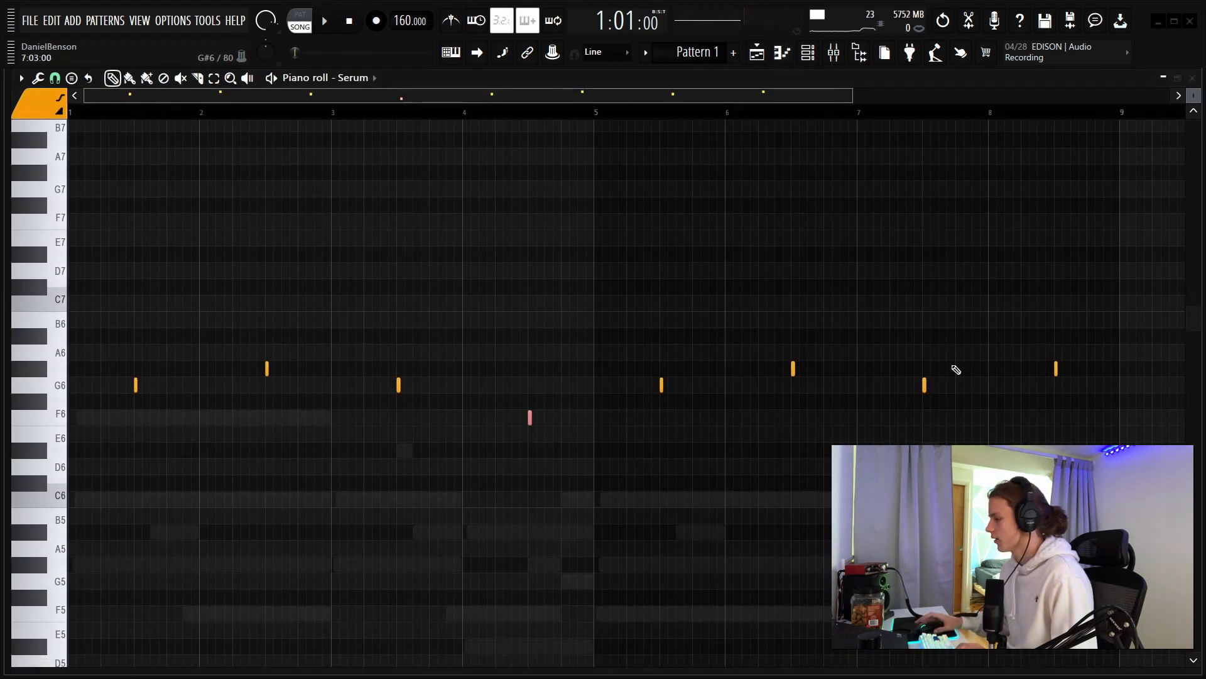
key("shift+Down")
key("shift+Down")
key("space")
key("shift+Up")
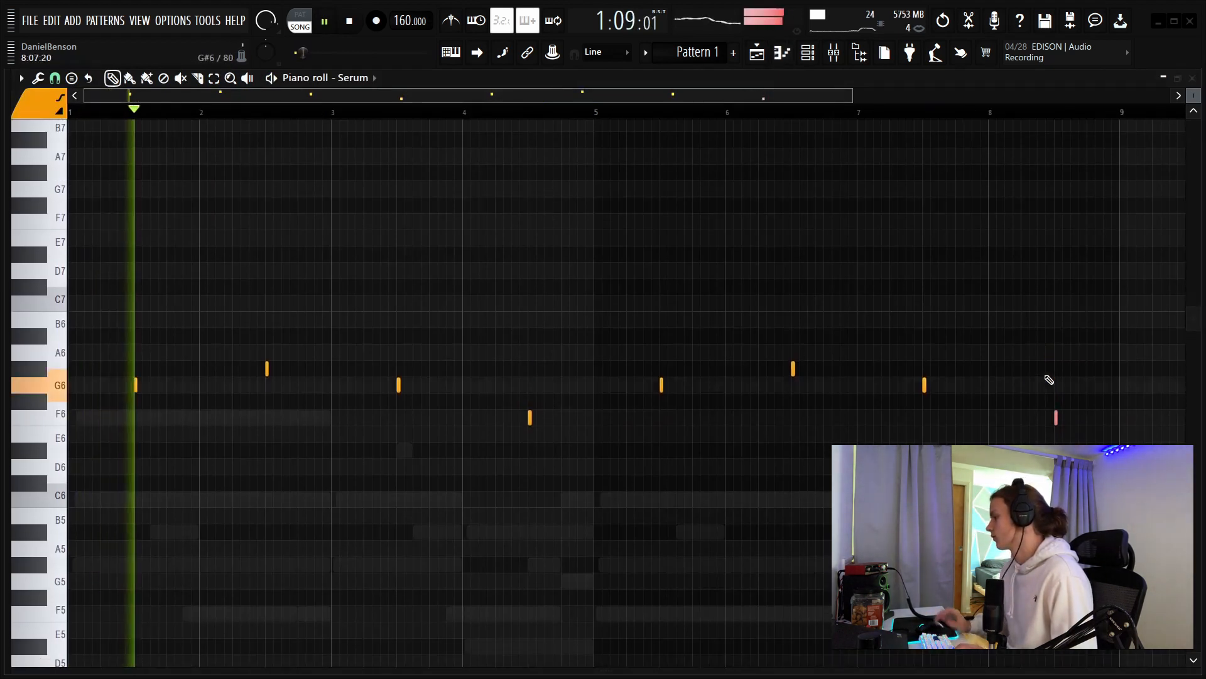
left_click(1029, 350, "ctrl")
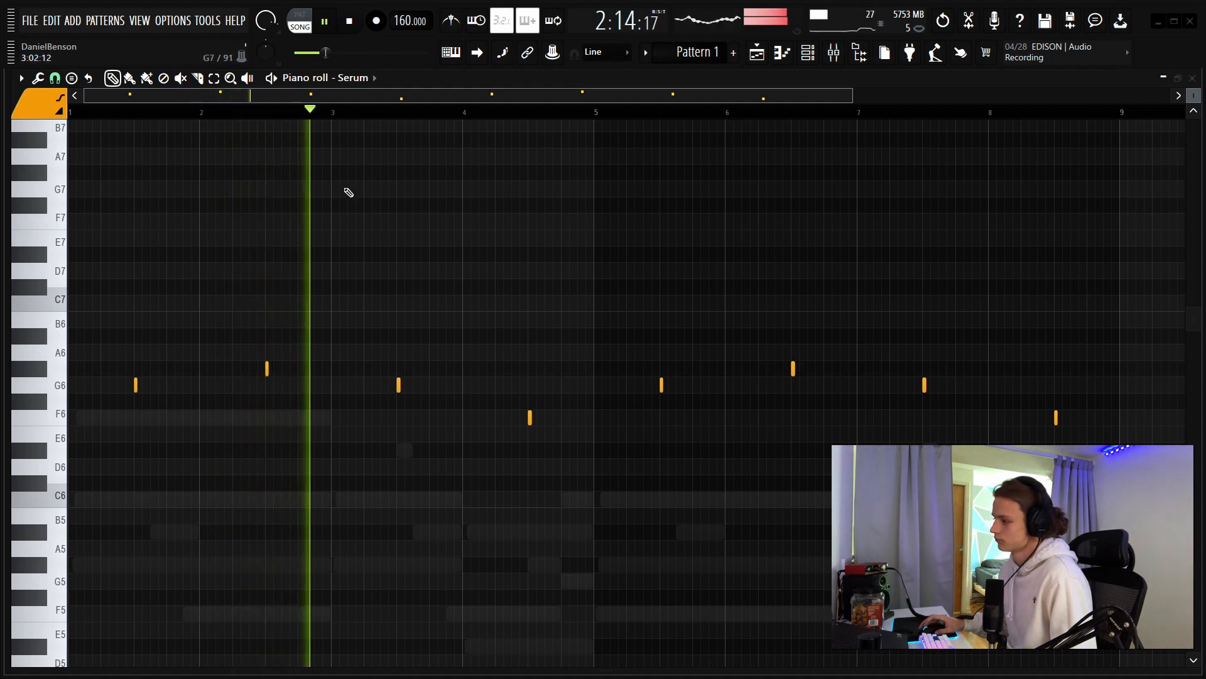
left_click(517, 205)
right_click(588, 208)
left_click(632, 269)
right_click(642, 271)
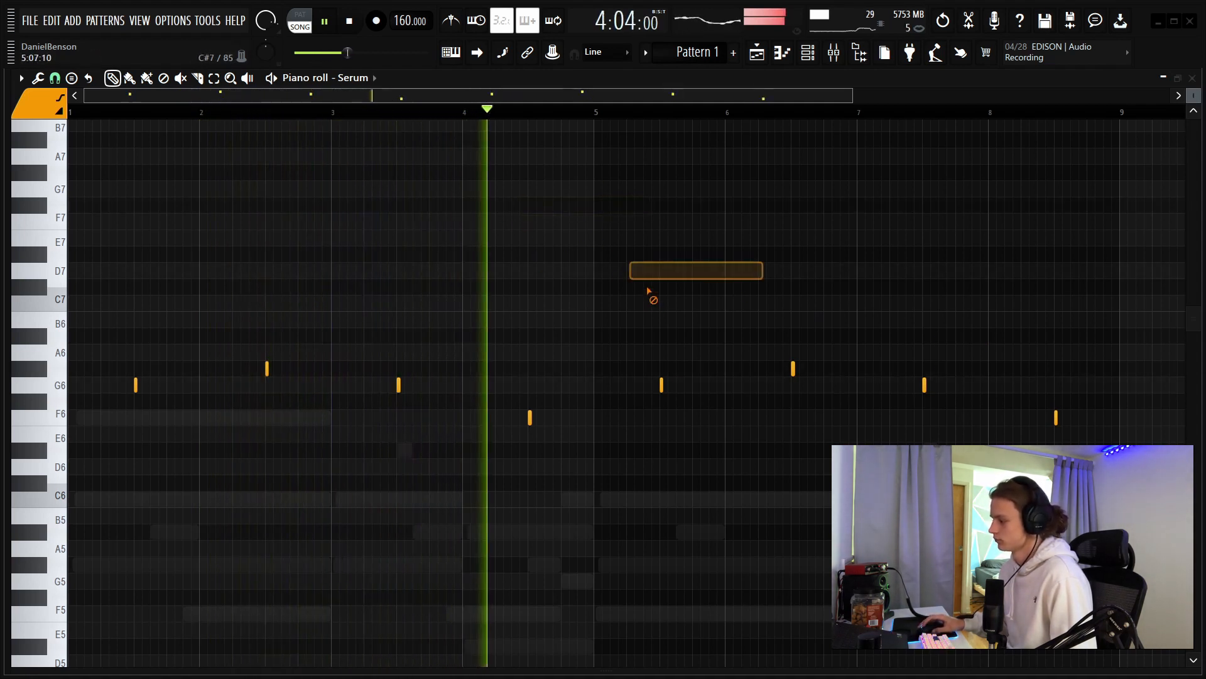
left_click(701, 287)
right_click(703, 288)
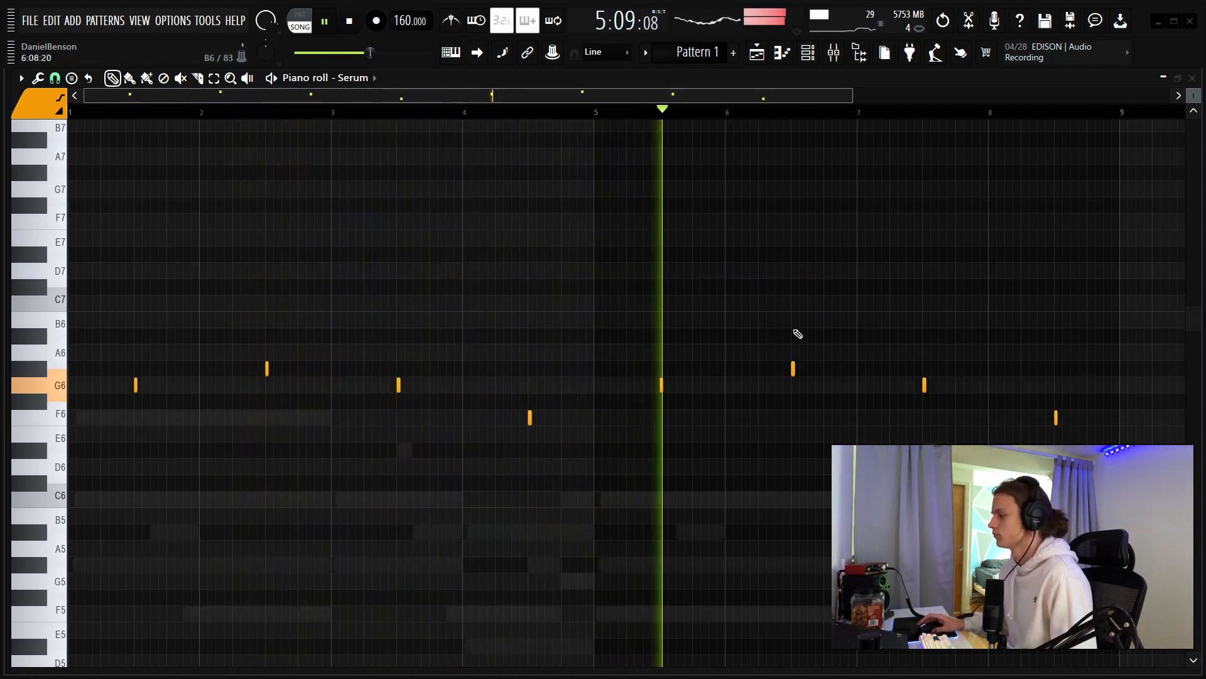
left_click(856, 300)
right_click(858, 302)
left_click(950, 304)
right_click(959, 307)
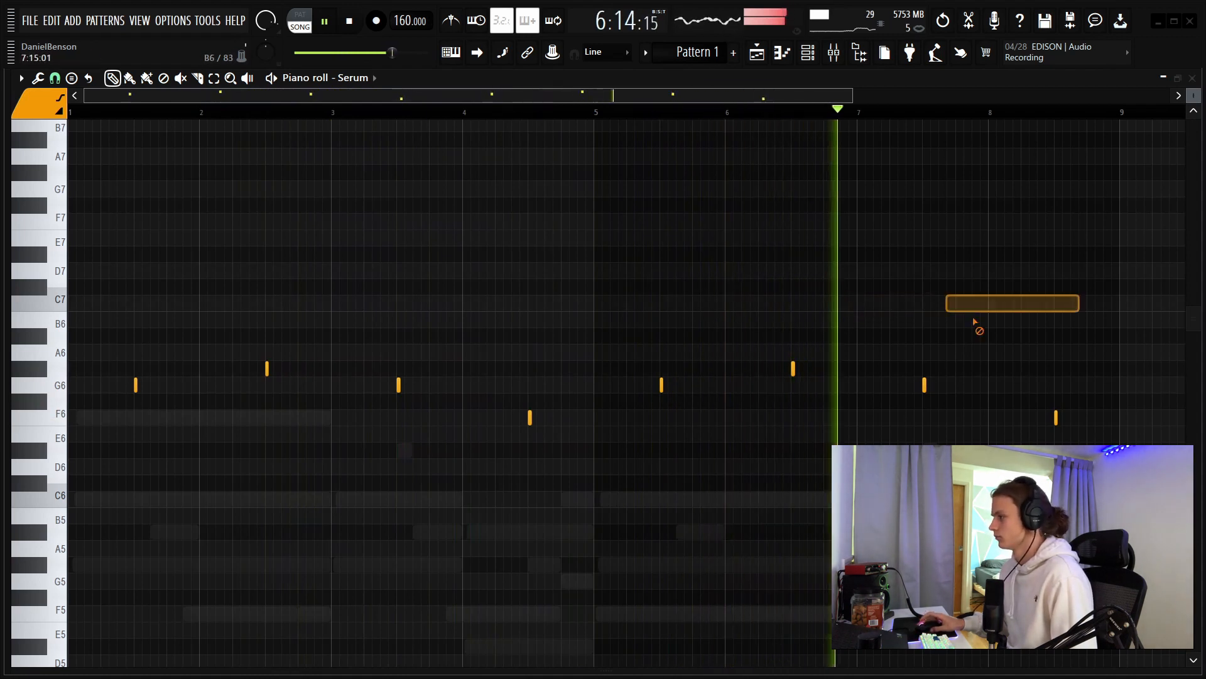
left_click(1064, 343)
right_click(1064, 343)
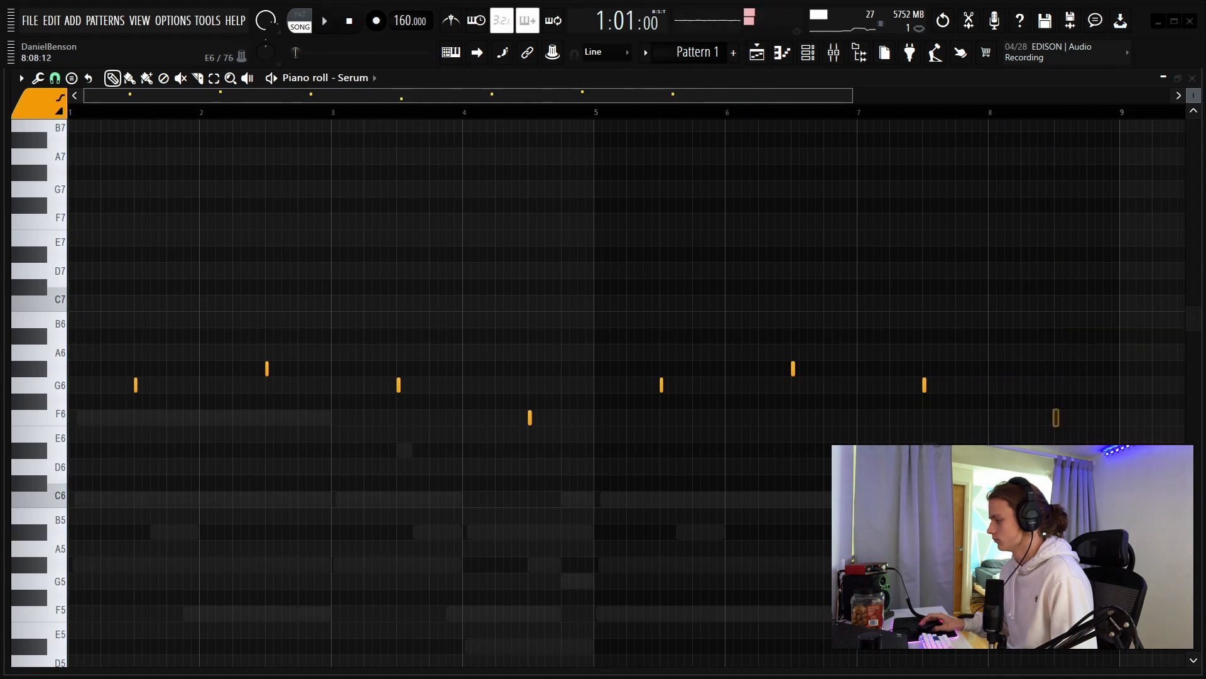
Step: Replace the bar 8 note with C6 and draw a descending run of short C7, A#6, G6 and F6 notes at the start of bar 1
left_click(1068, 395)
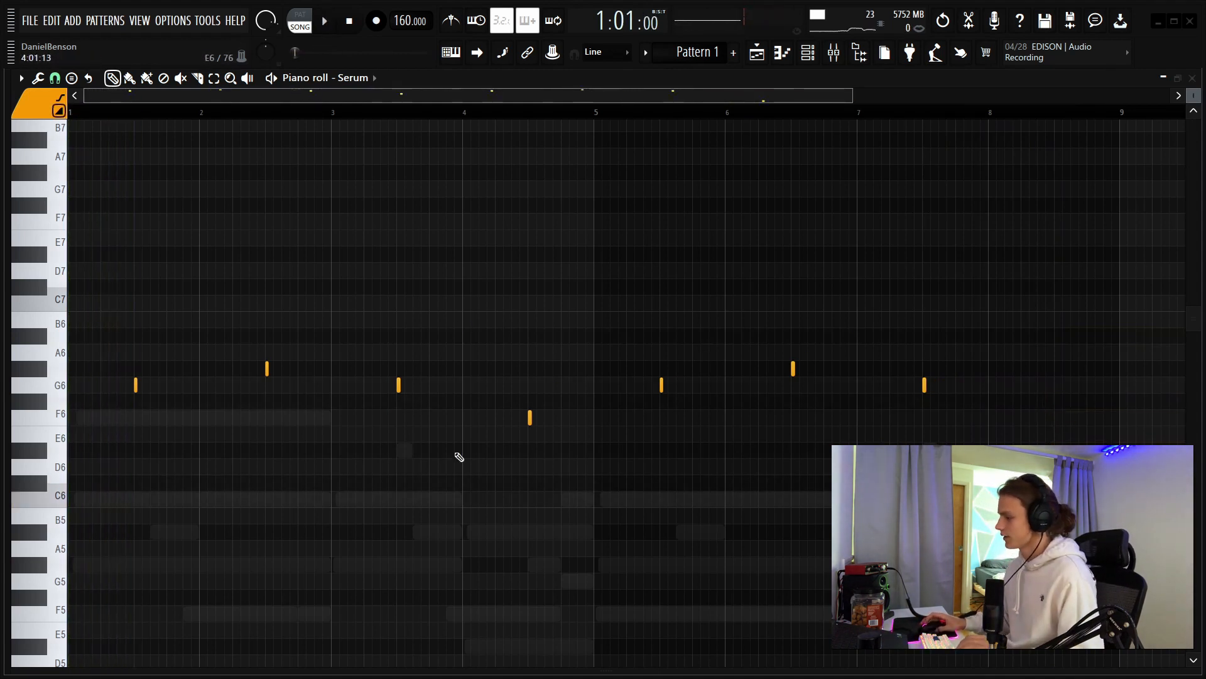
scroll(100, 122, "up", 4)
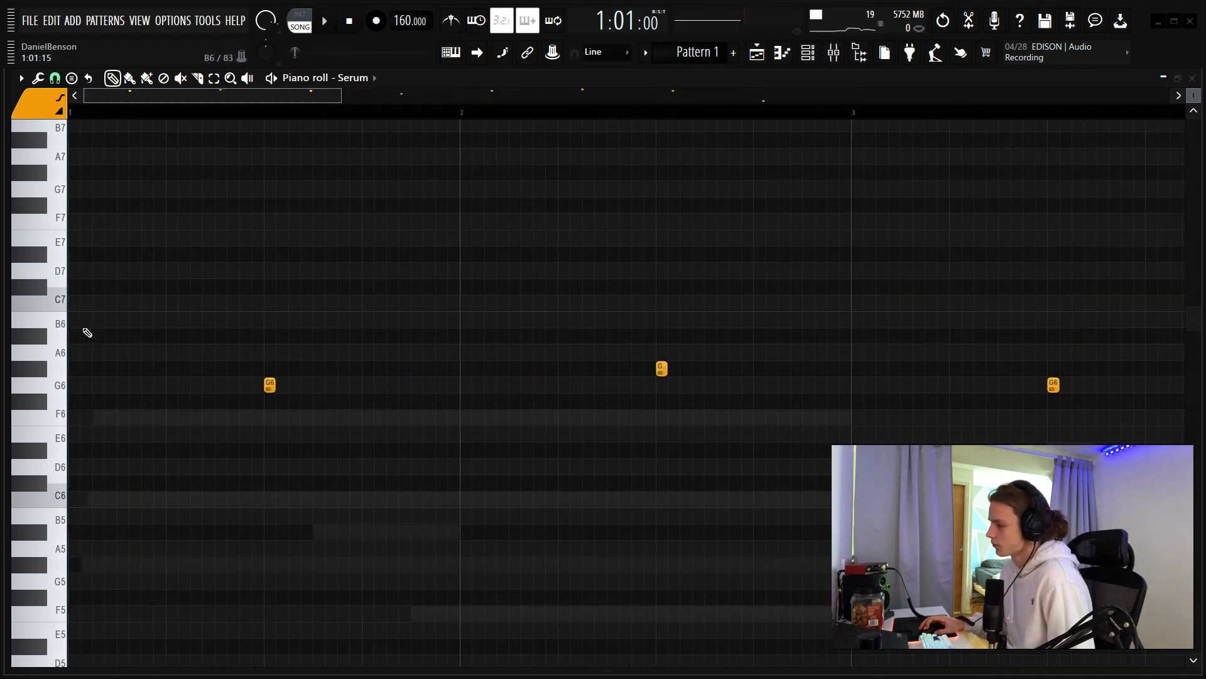
left_click_drag(73, 373, 20, 365)
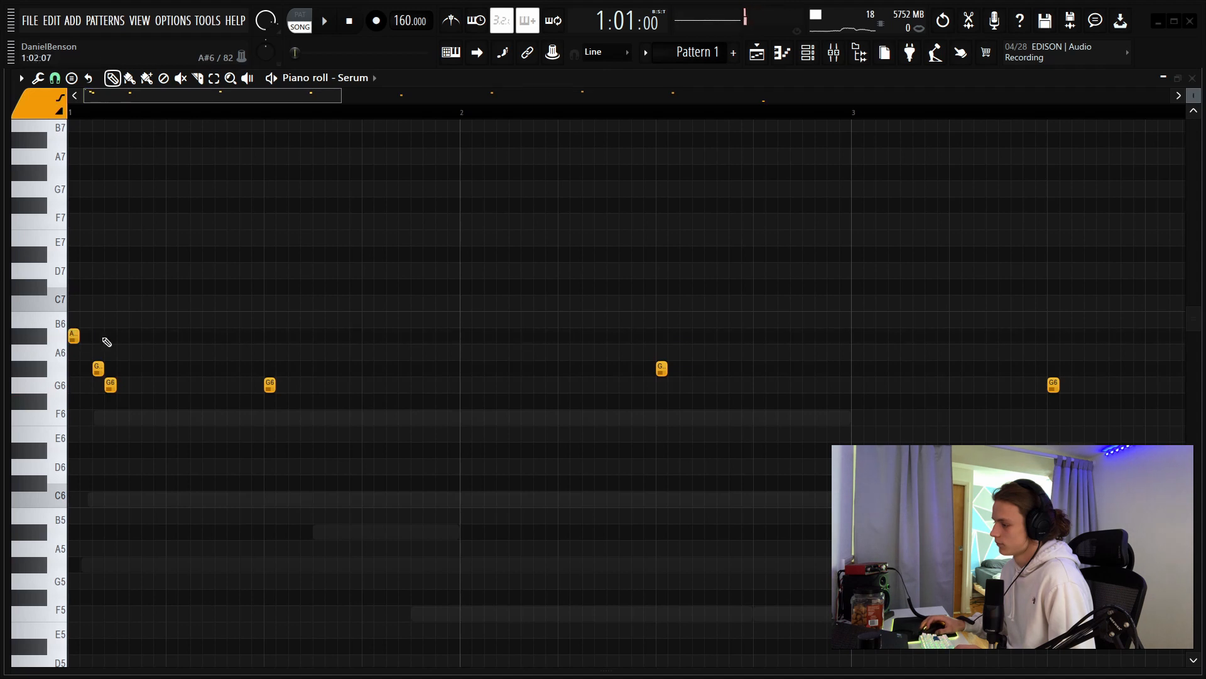
key("space")
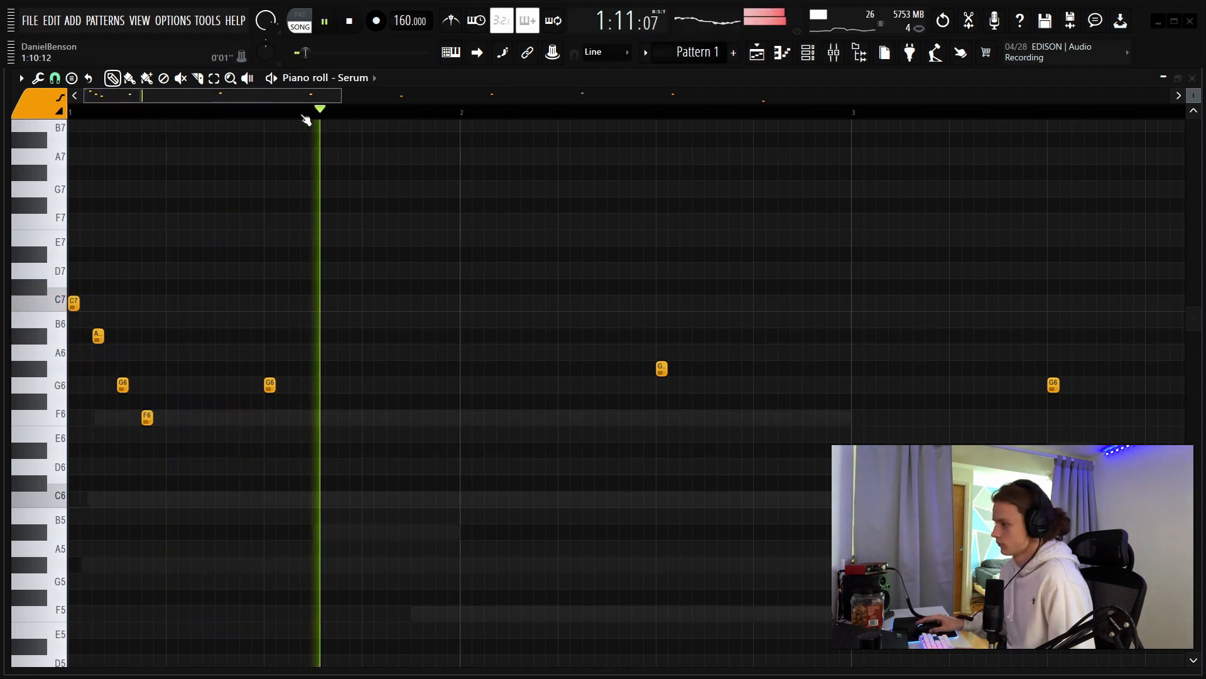
Step: Copy the four-note descending run from bar 1 to the start of bar 5 and listen to the result
scroll(307, 116, "down", 5)
left_click_drag(97, 293, 69, 428)
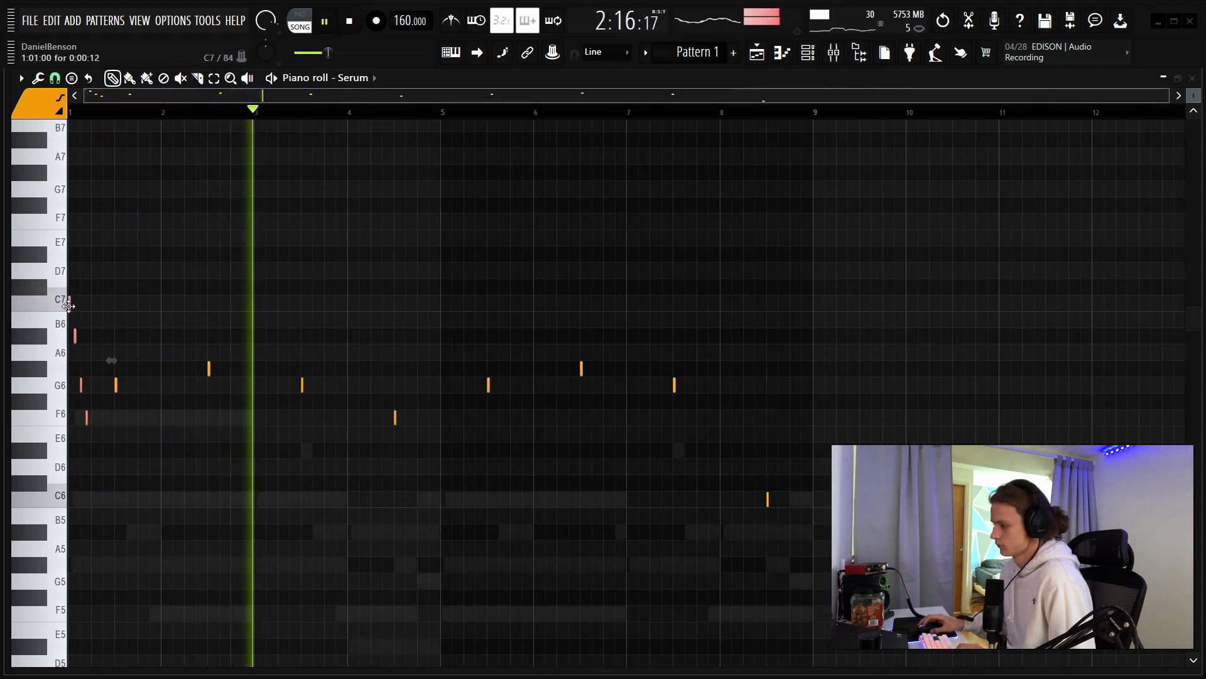
left_click_drag(70, 304, 446, 305)
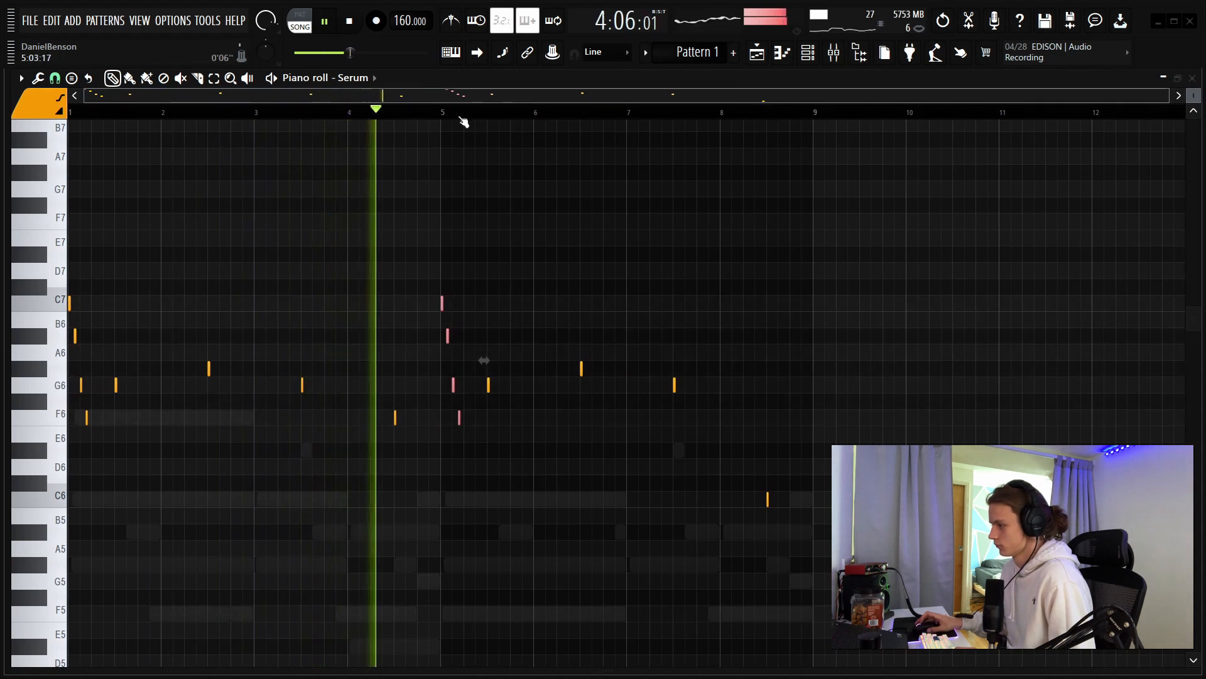
scroll(457, 120, "up", 4)
left_click(566, 286)
right_click(566, 287)
scroll(574, 111, "down", 4)
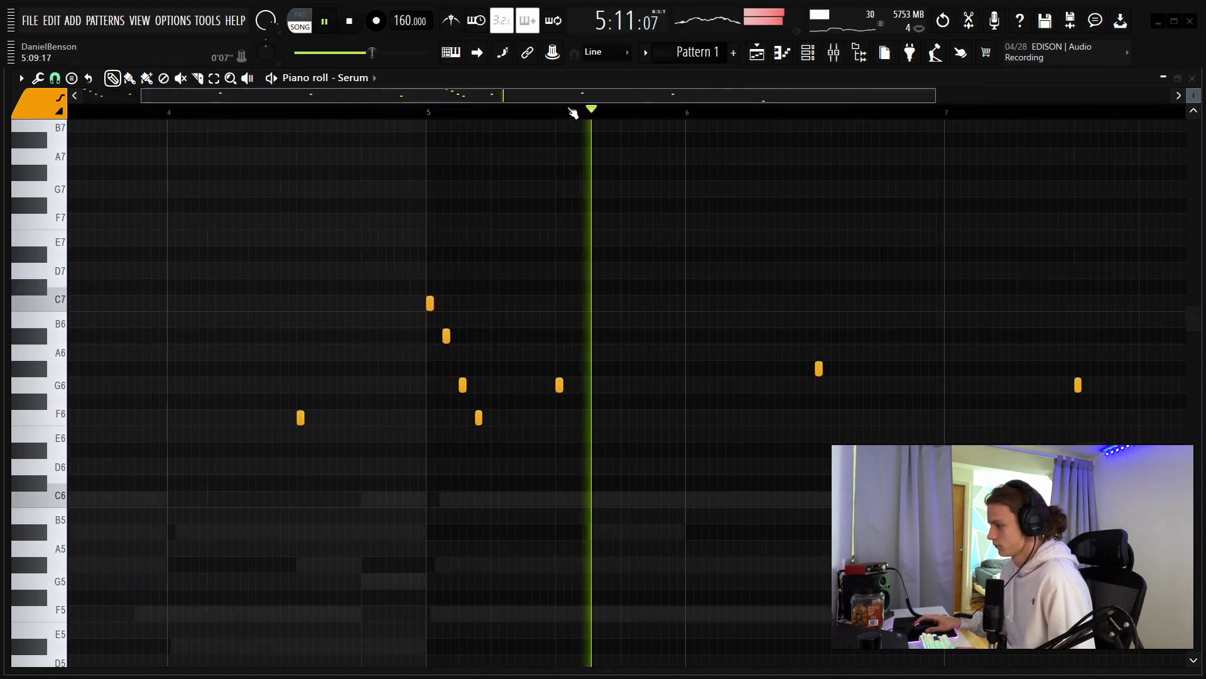
scroll(574, 110, "down", 1)
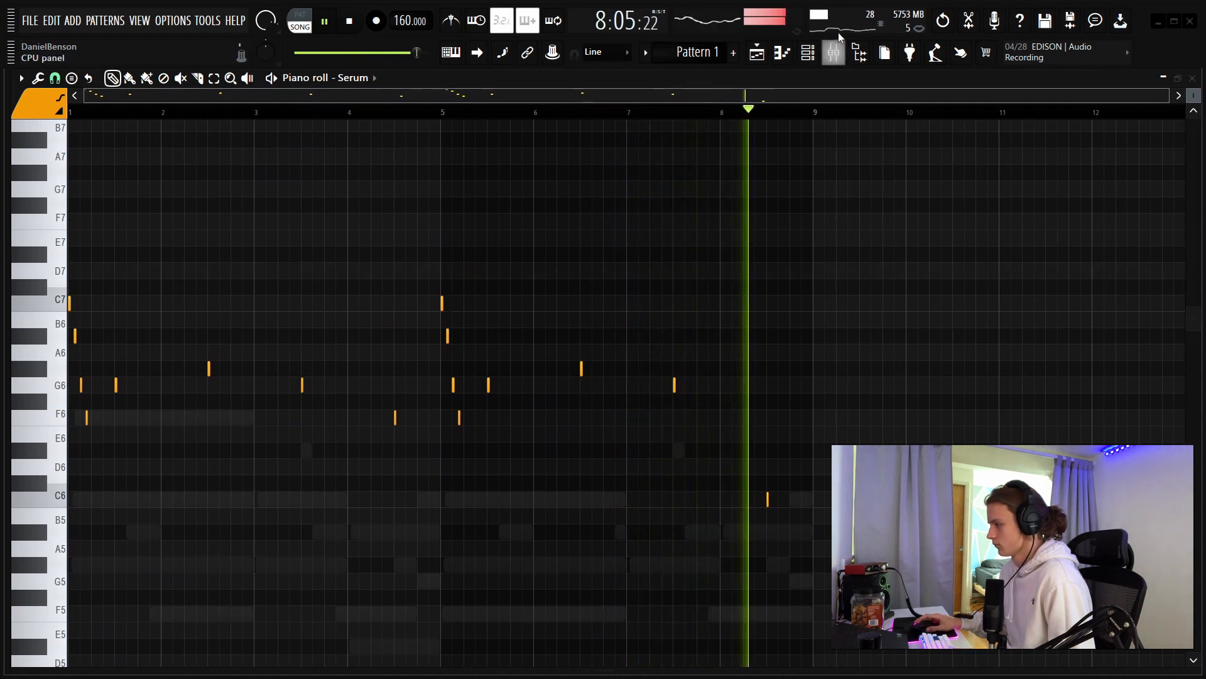
Step: Transpose the whole Serum melody up one octave in its piano roll and play it back
key("F6")
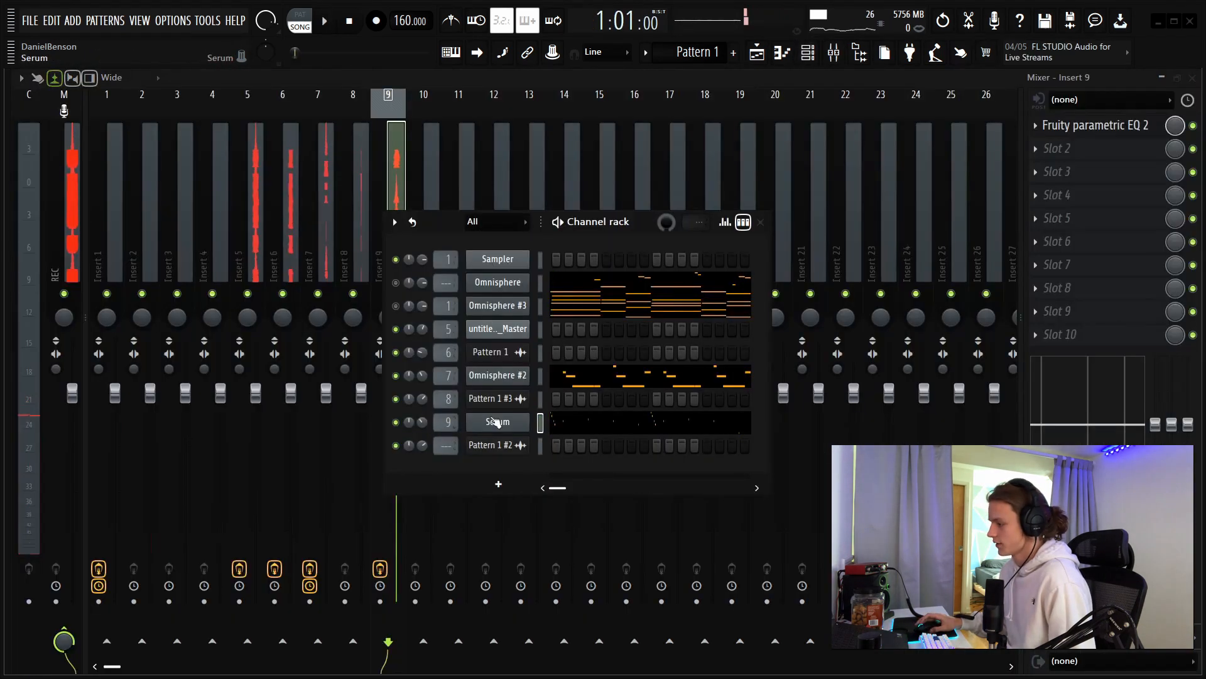
right_click(498, 404)
right_click(503, 421)
left_click(538, 423)
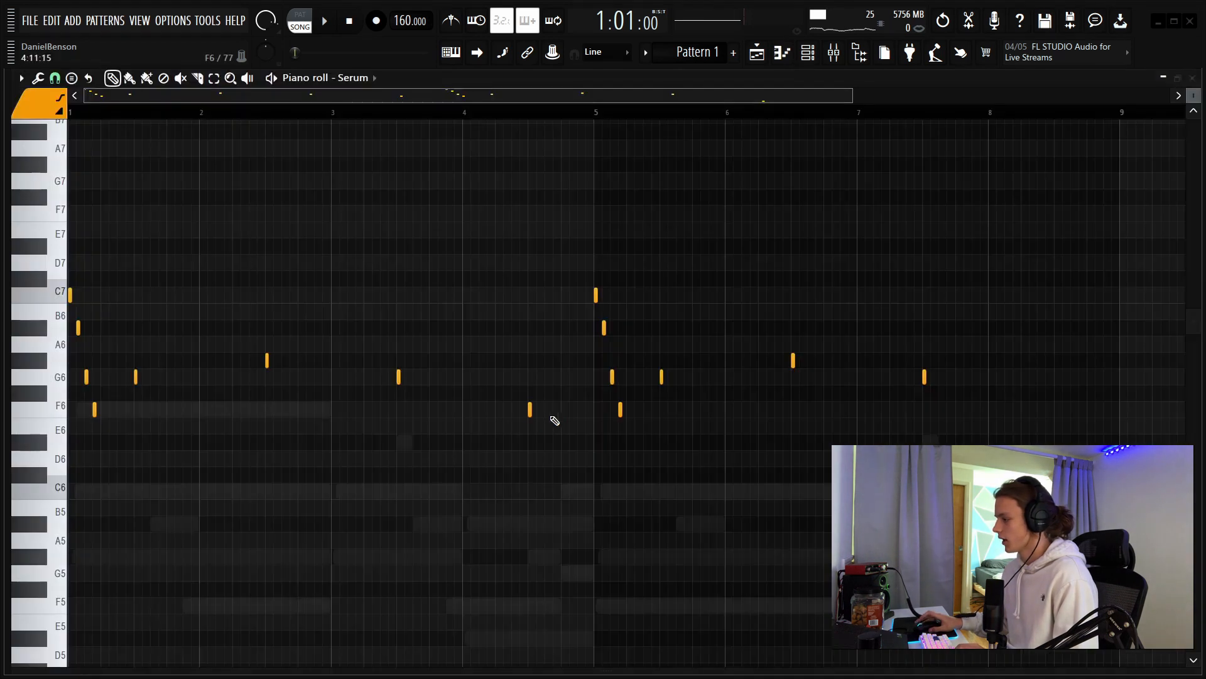
key("ctrl+Up")
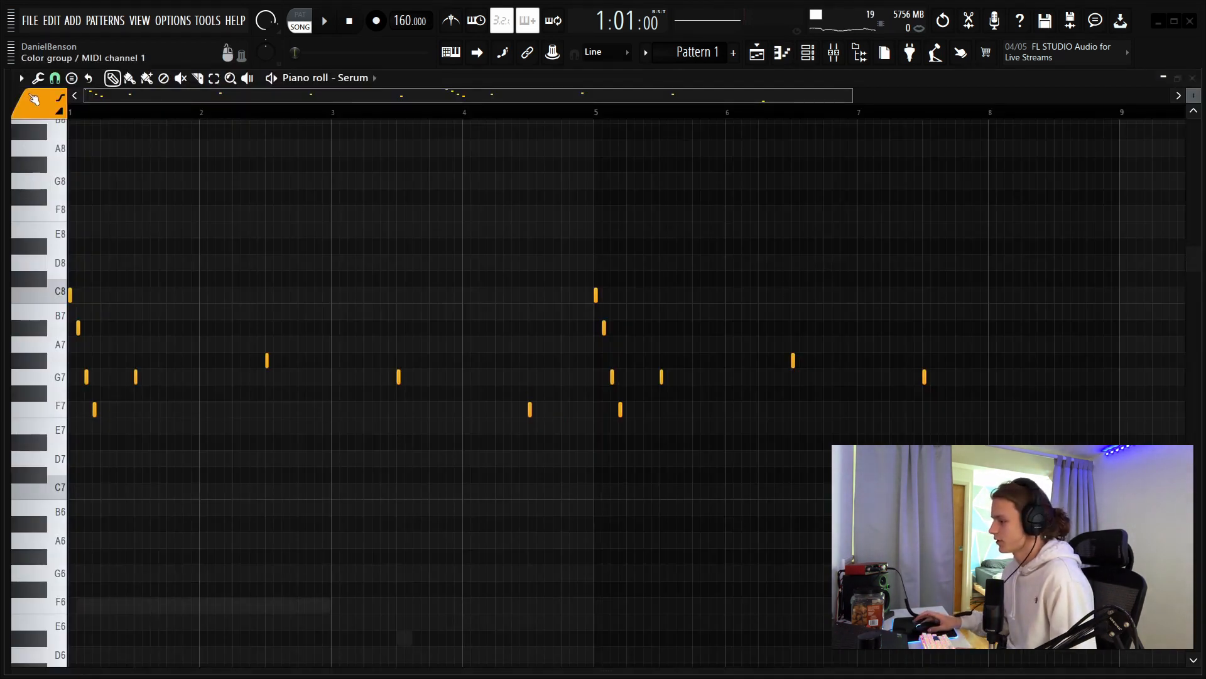
scroll(89, 116, "down", 3)
key("space")
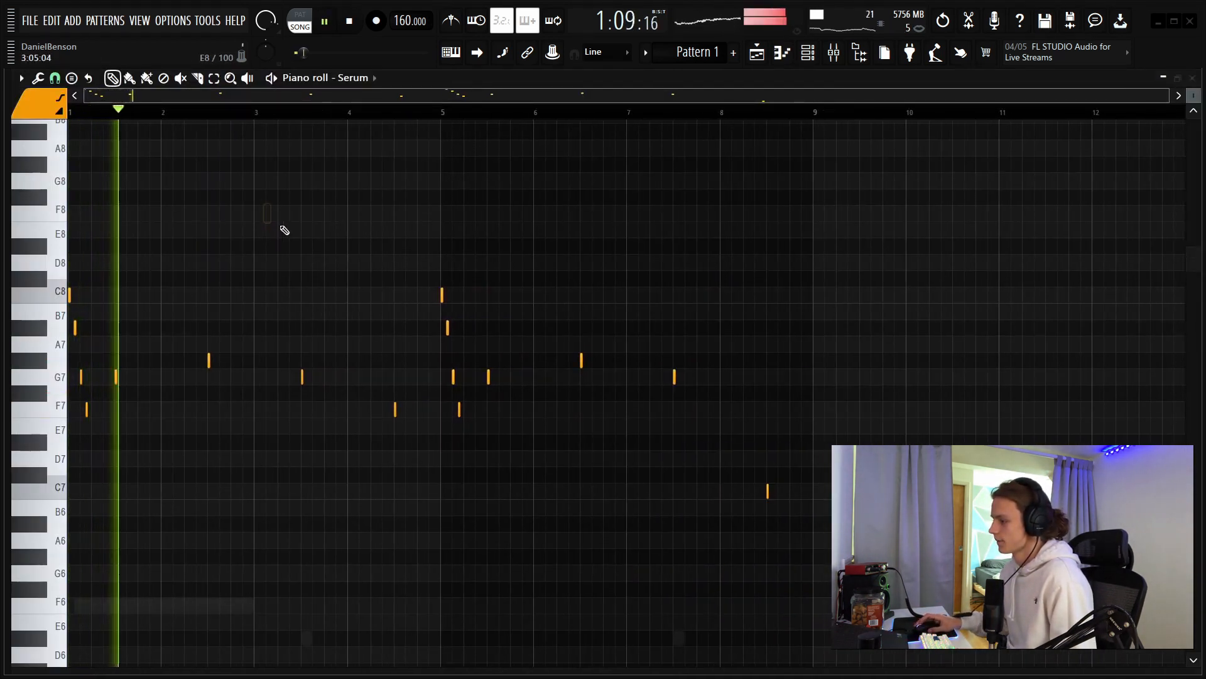
Step: Adjust the Serum channel's volume against the other layers during playback, and stop the song
key("F6")
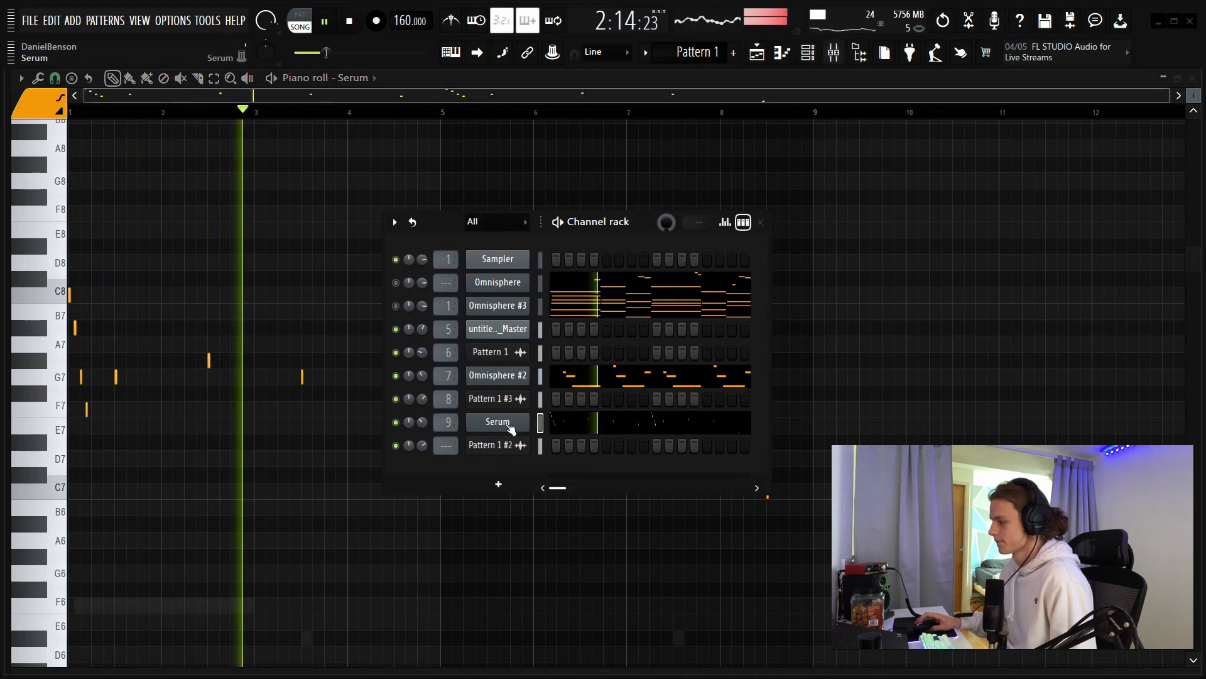
mouse_move(423, 421)
left_mouse_down()
mouse_move(423, 459)
mouse_move(422, 421)
left_mouse_up()
key("space")
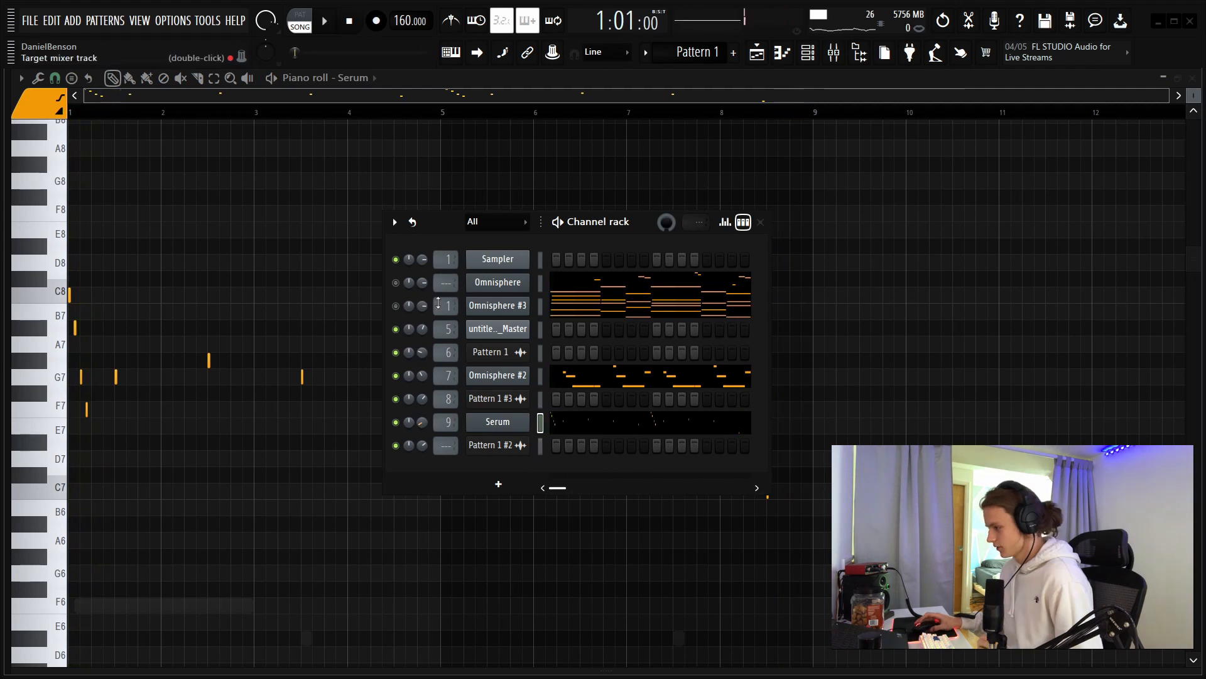
Step: Add a second Serum instrument channel and audition its sound over the playing loop
left_click(494, 489)
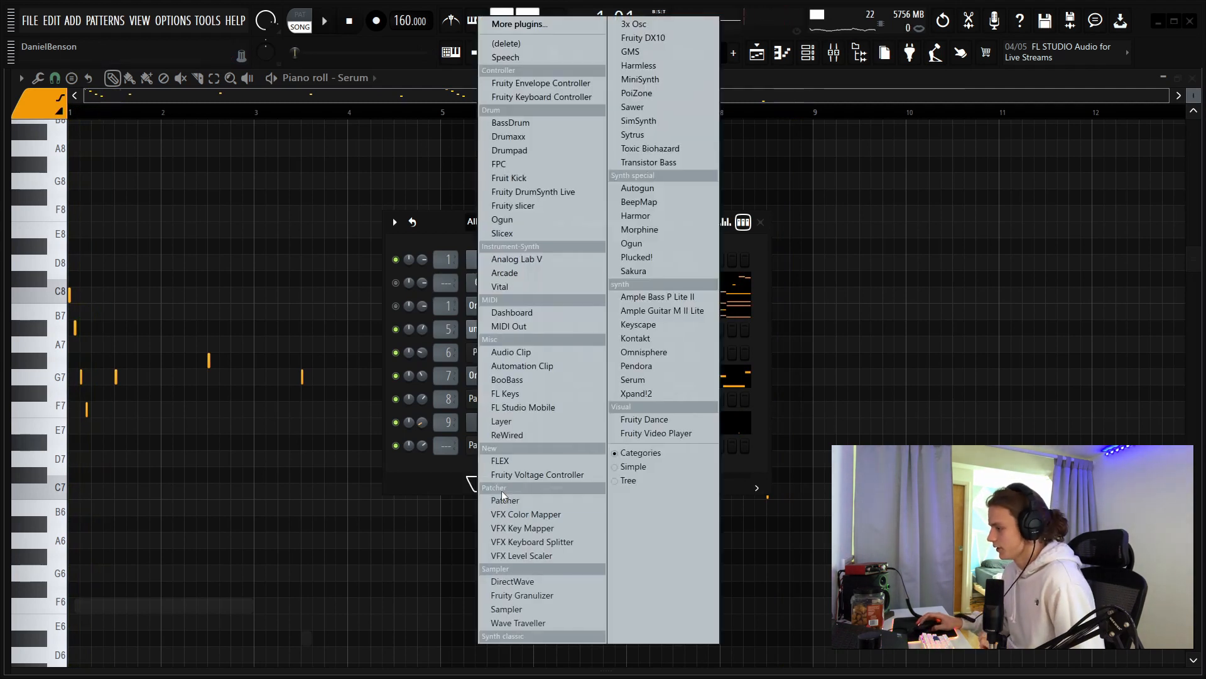
left_click(658, 375)
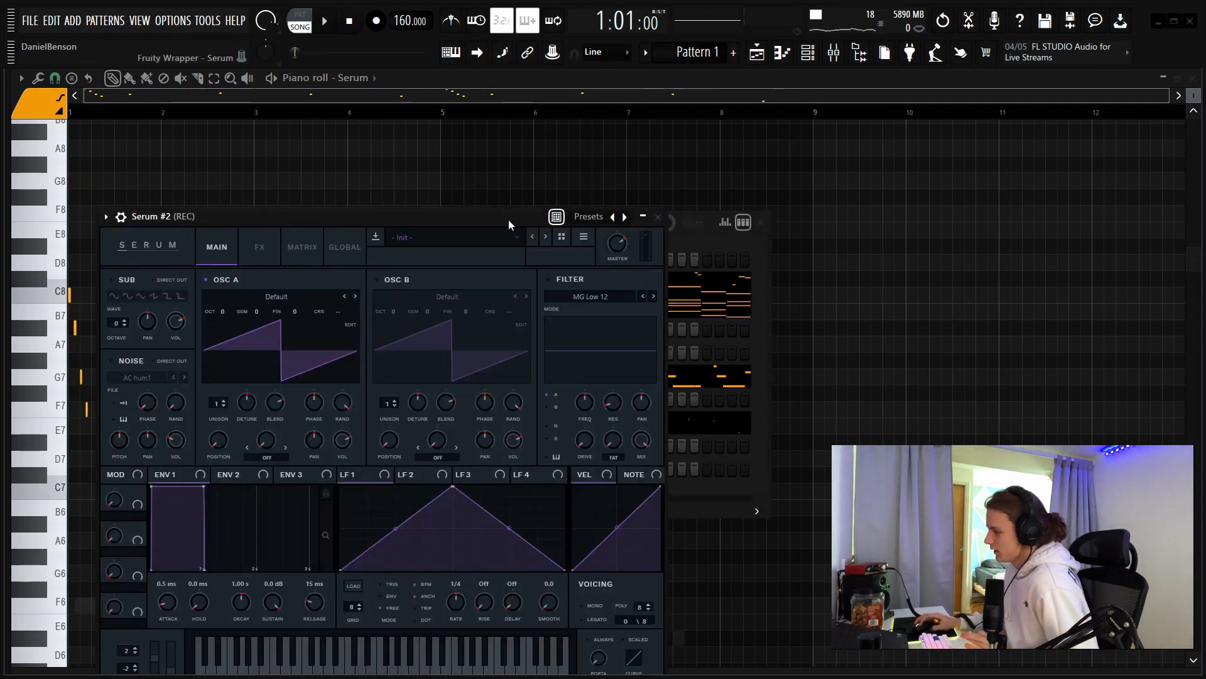
left_click_drag(509, 223, 506, 535)
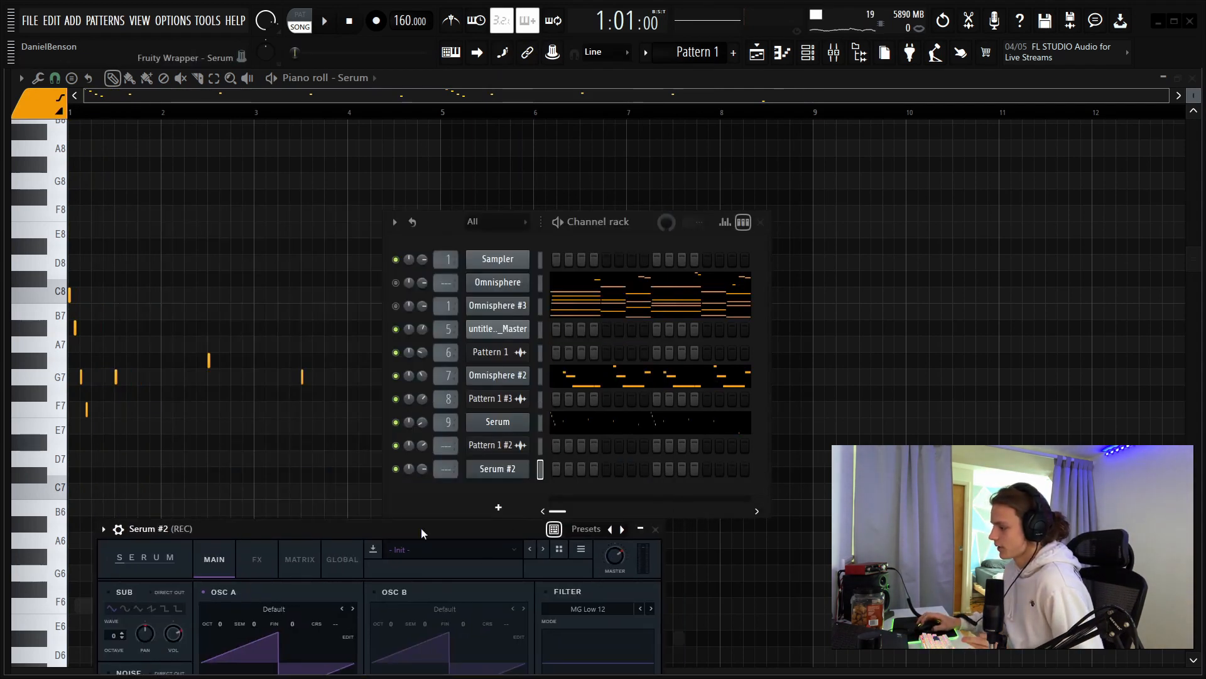
left_click_drag(421, 528, 521, 216)
key("Escape")
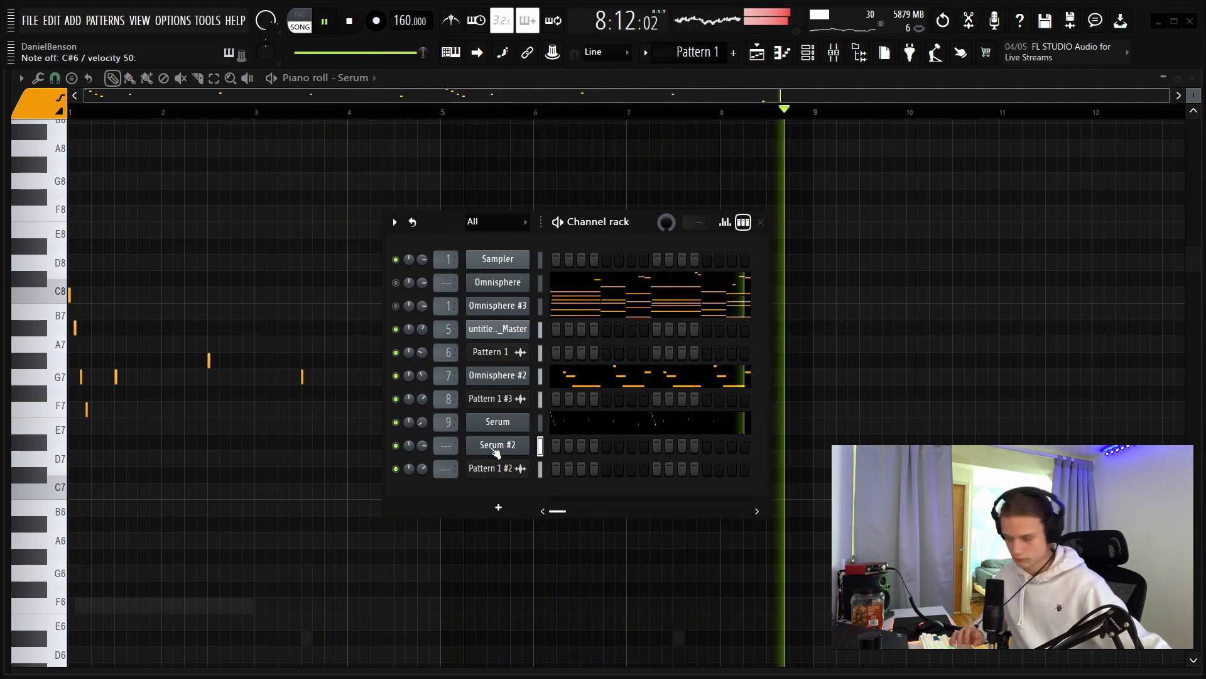
left_click(495, 446)
key("space")
left_click(796, 191)
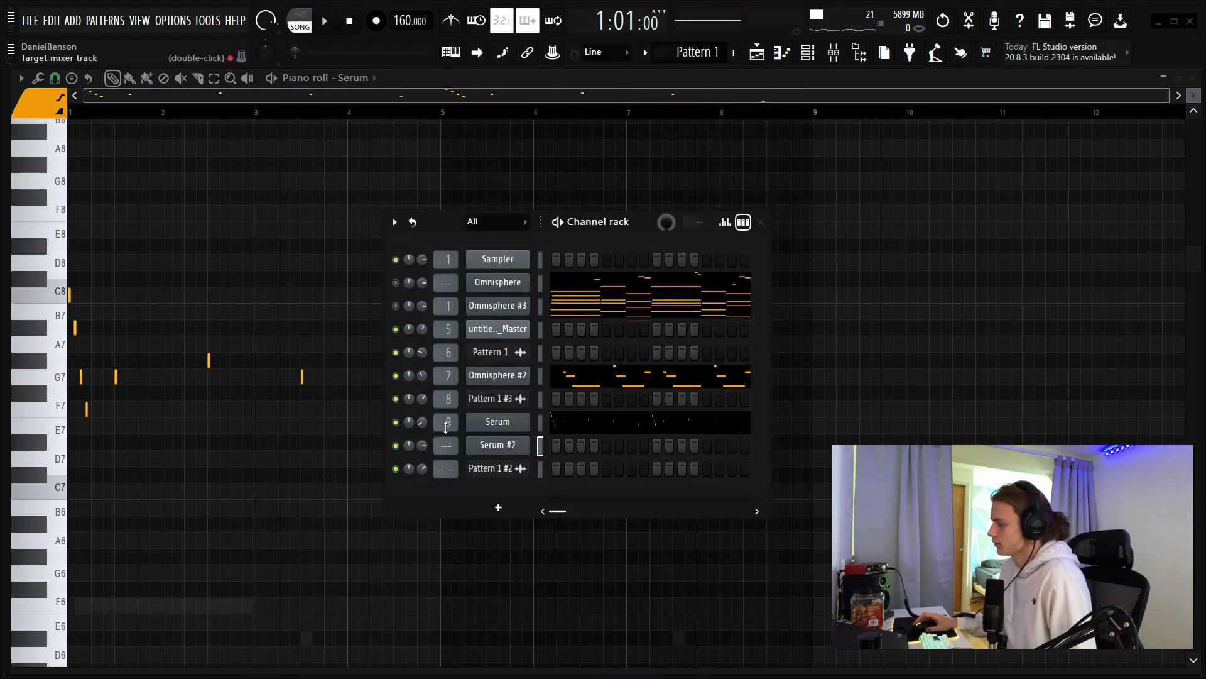
Step: In Serum #2's piano roll, draw descending half-bar F6, D#6, C#6 and C6 notes across bars 1 and 2, and play them
right_click(509, 452)
left_click(577, 446)
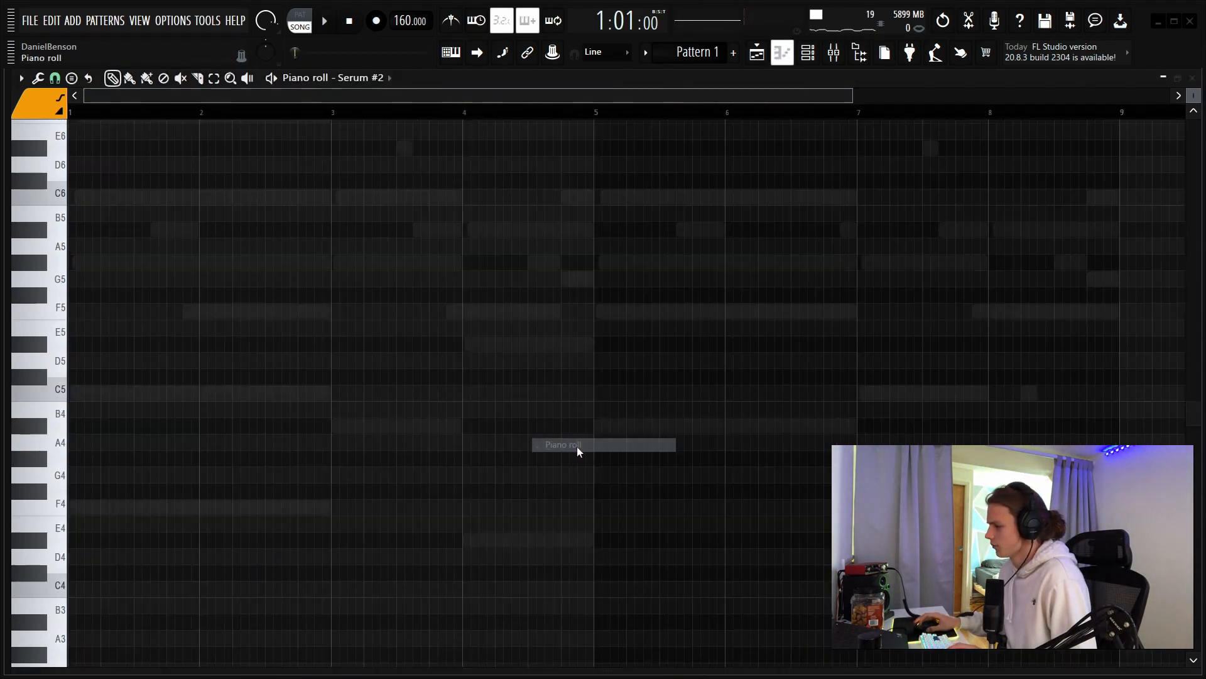
scroll(377, 301, "up", 4)
scroll(102, 116, "up", 3)
scroll(102, 386, "up", 3)
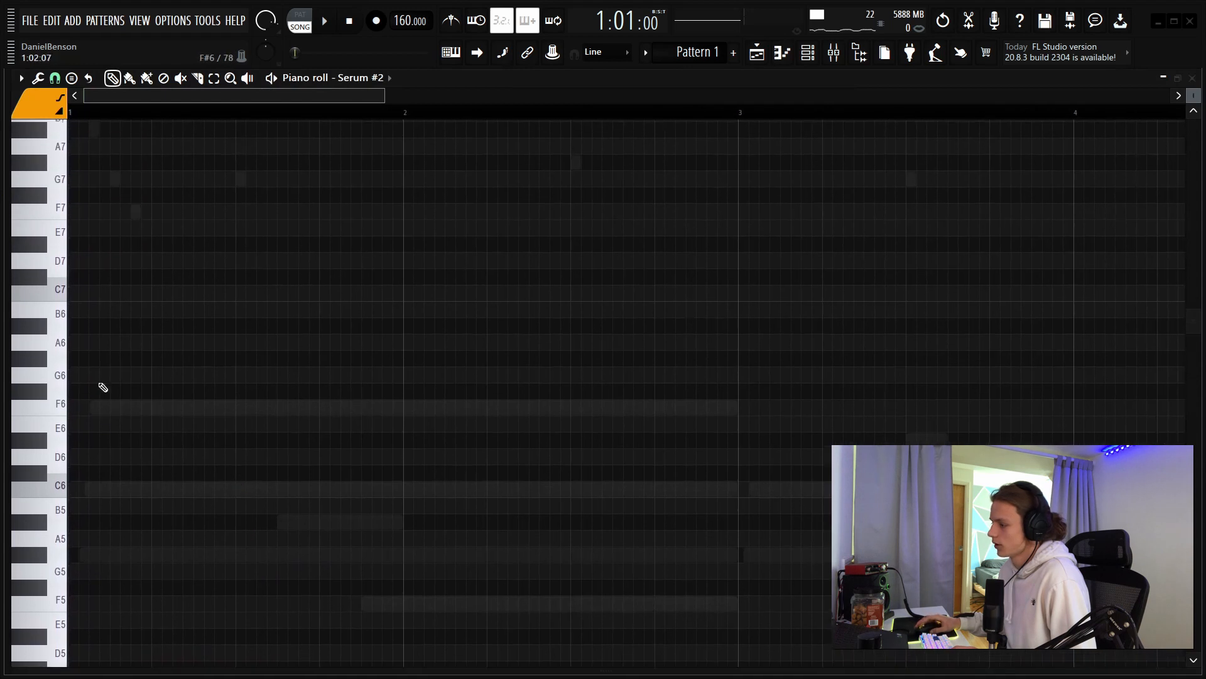
left_click(33, 409)
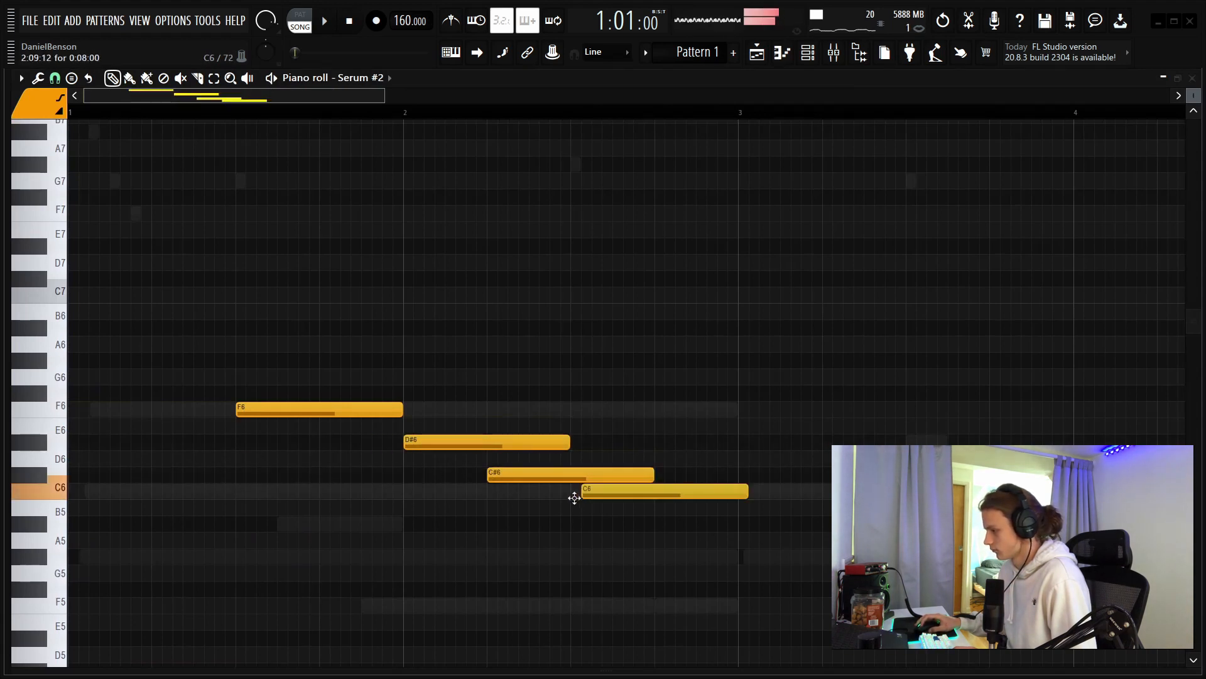
left_click_drag(575, 498, 563, 498)
key("space")
Step: Move the D#6 and C#6 notes later in bar 2 so they lead closely into C6, and listen to the phrase
left_click(693, 432)
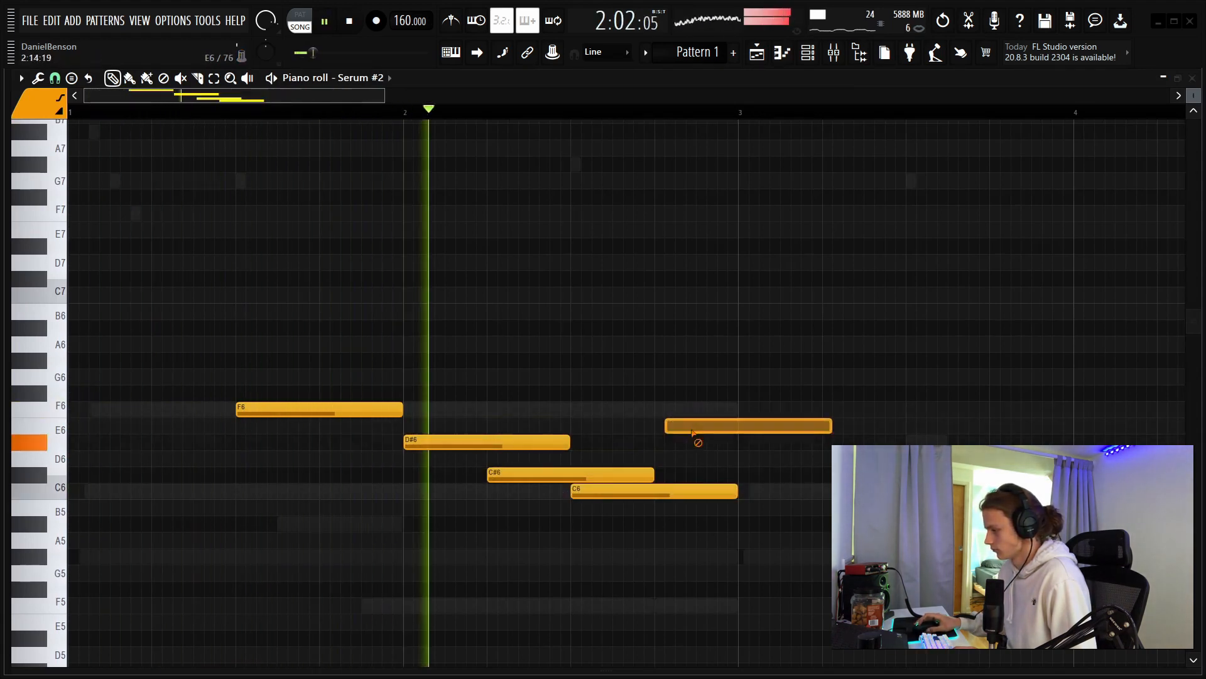
right_click(693, 433)
left_click_drag(471, 441, 578, 477)
key("space")
key("space")
left_click_drag(657, 491, 614, 494)
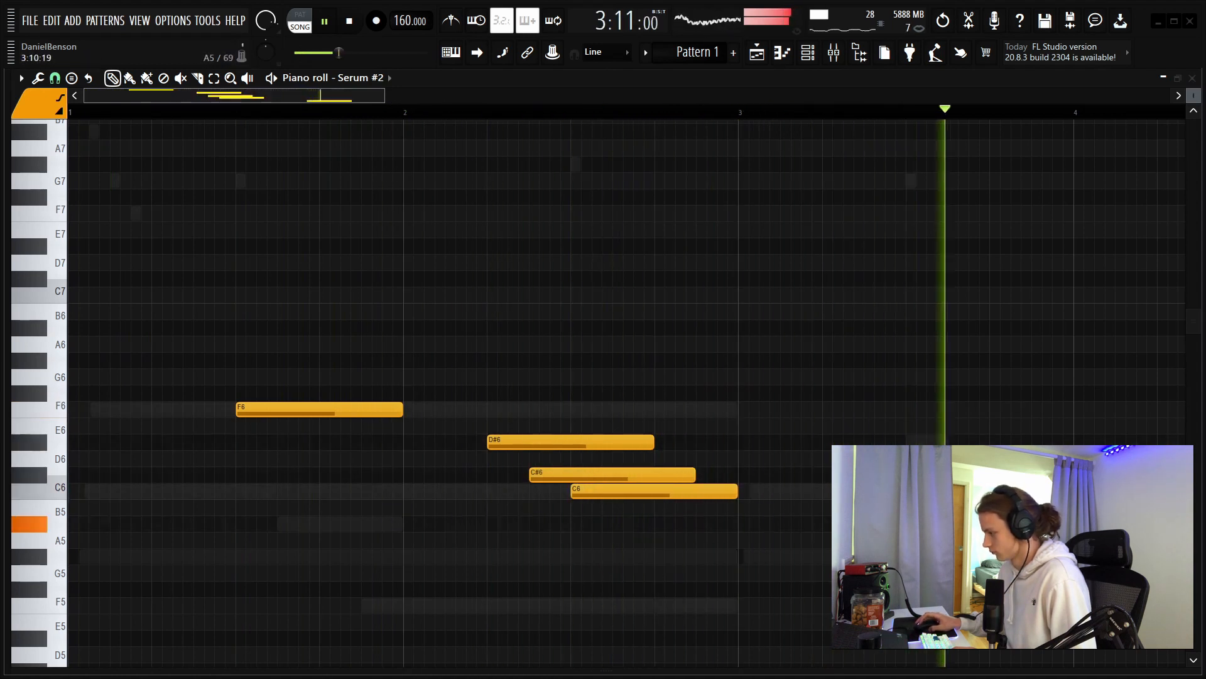
Step: Make the phrase legato using a temporary C6 at bar 5, and trim the long C6 and A#5 notes back to half a bar
scroll(726, 511, "down", 4)
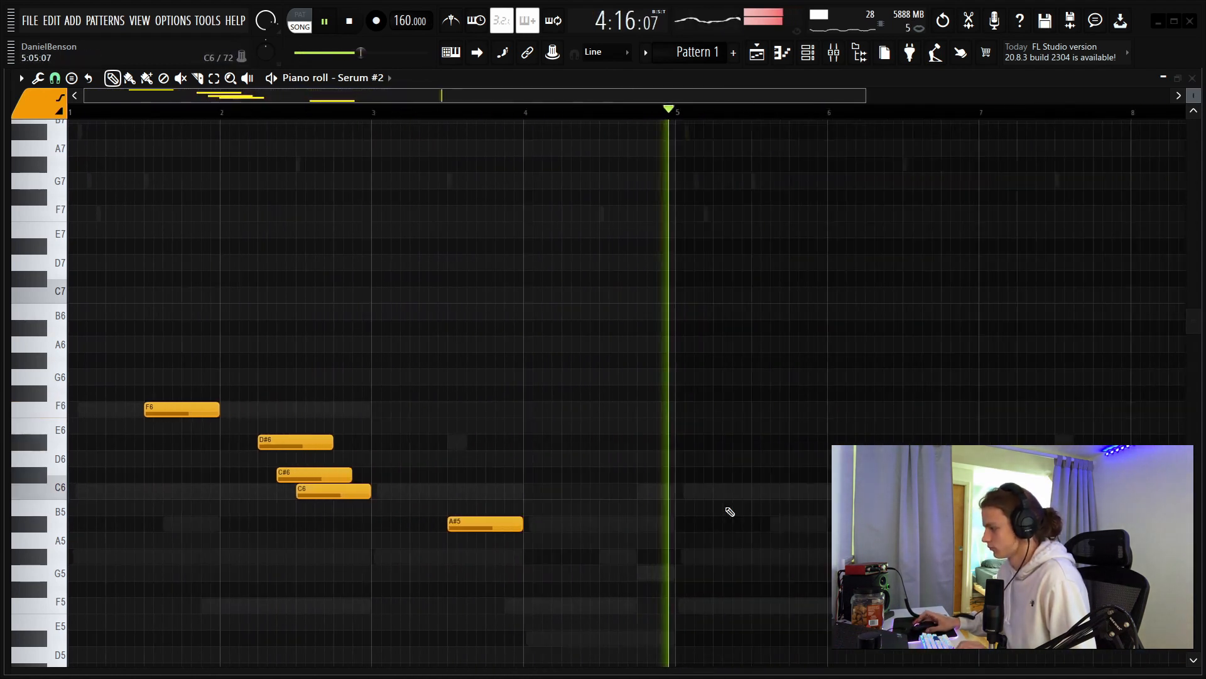
key("space")
left_click(588, 491)
key("ctrl+l")
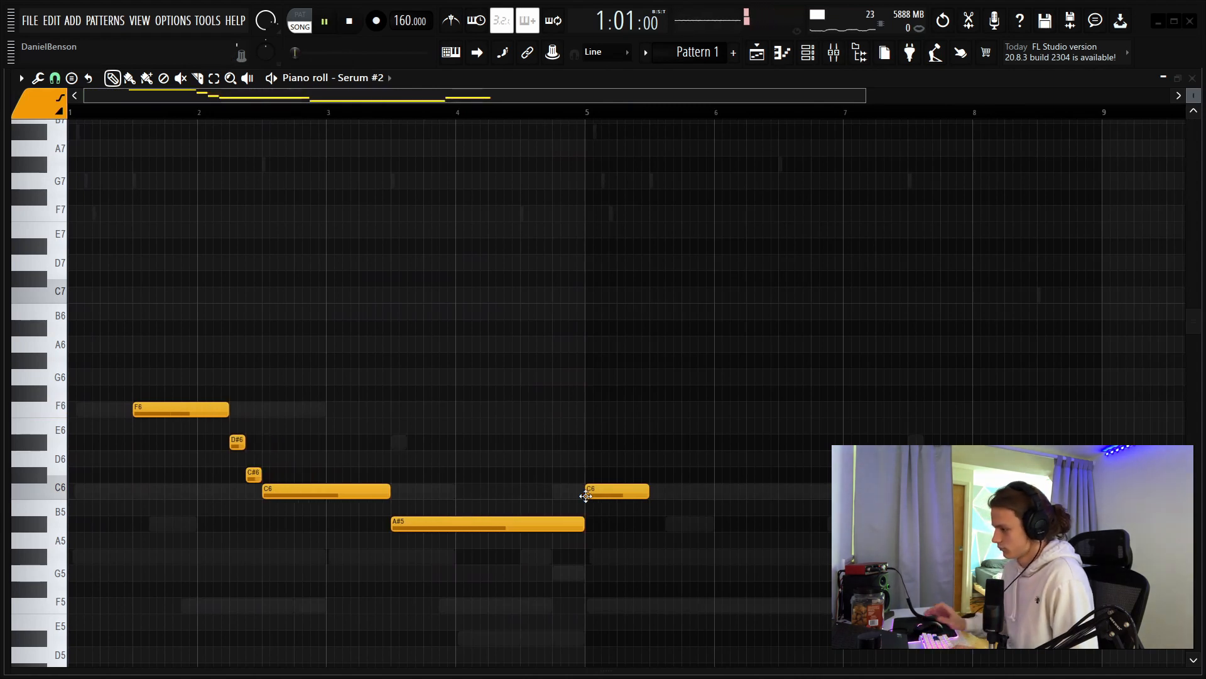
right_click(591, 491)
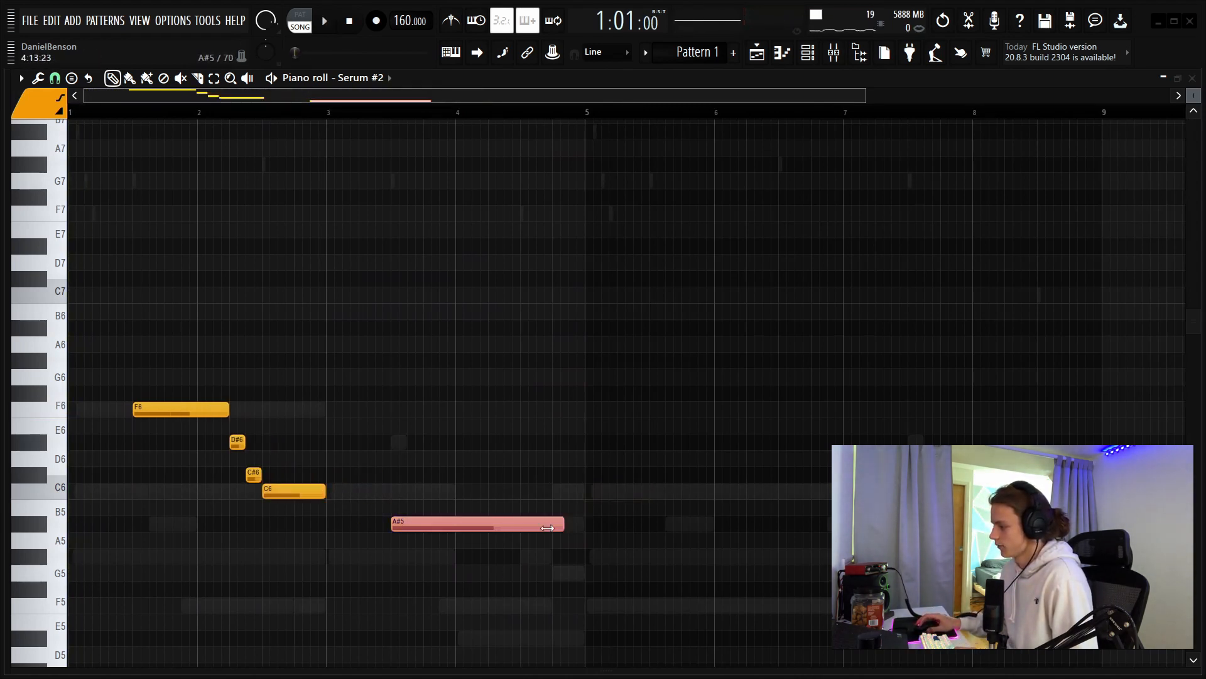
left_click(522, 476)
right_click(523, 476)
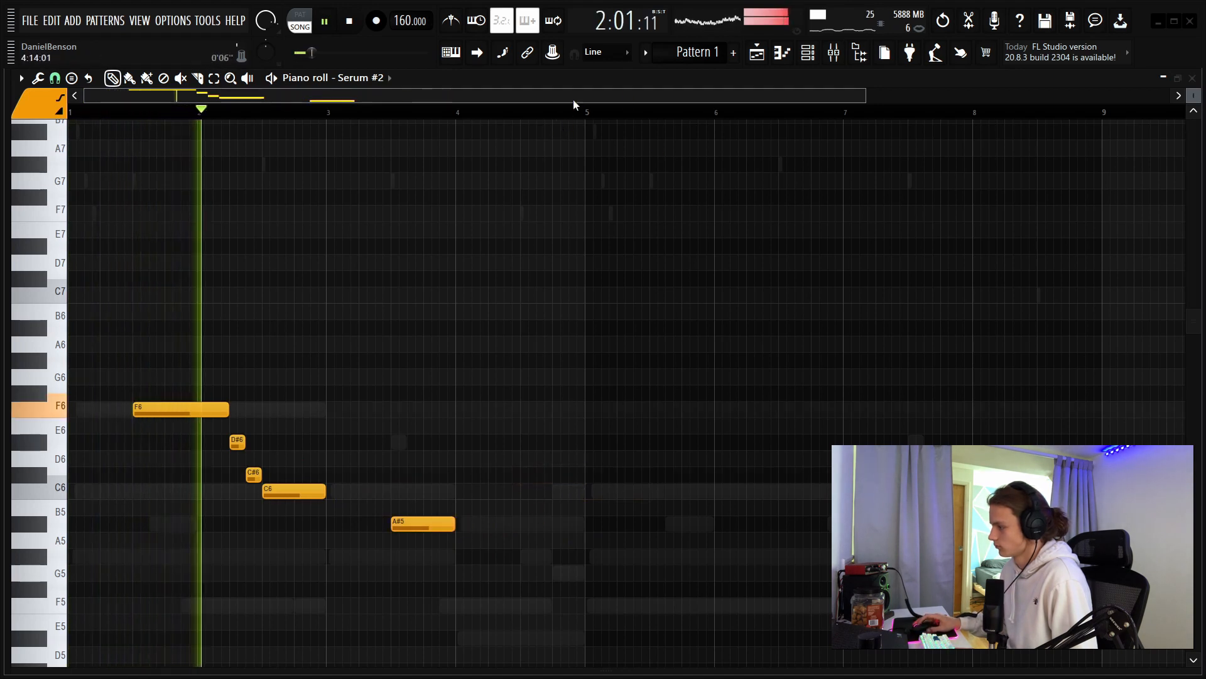
Step: Duplicate the Serum #2 phrase from bars 1–4 into bars 5–8
left_click_drag(584, 112, 70, 113)
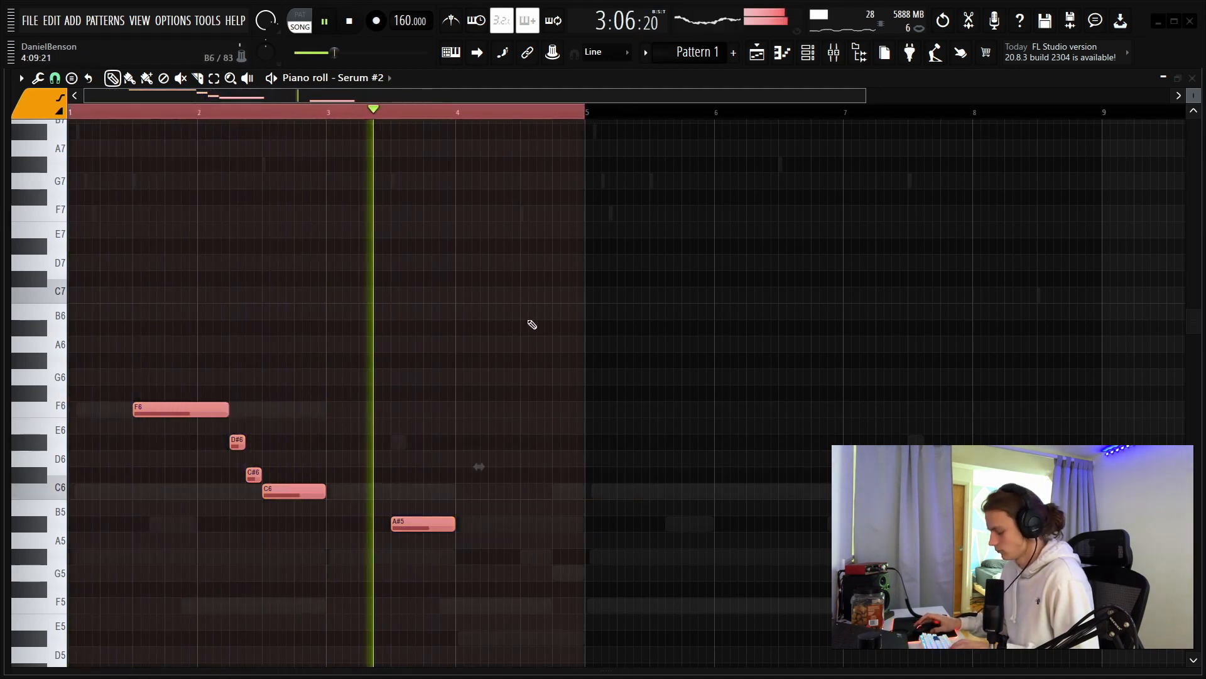
key("ctrl+b")
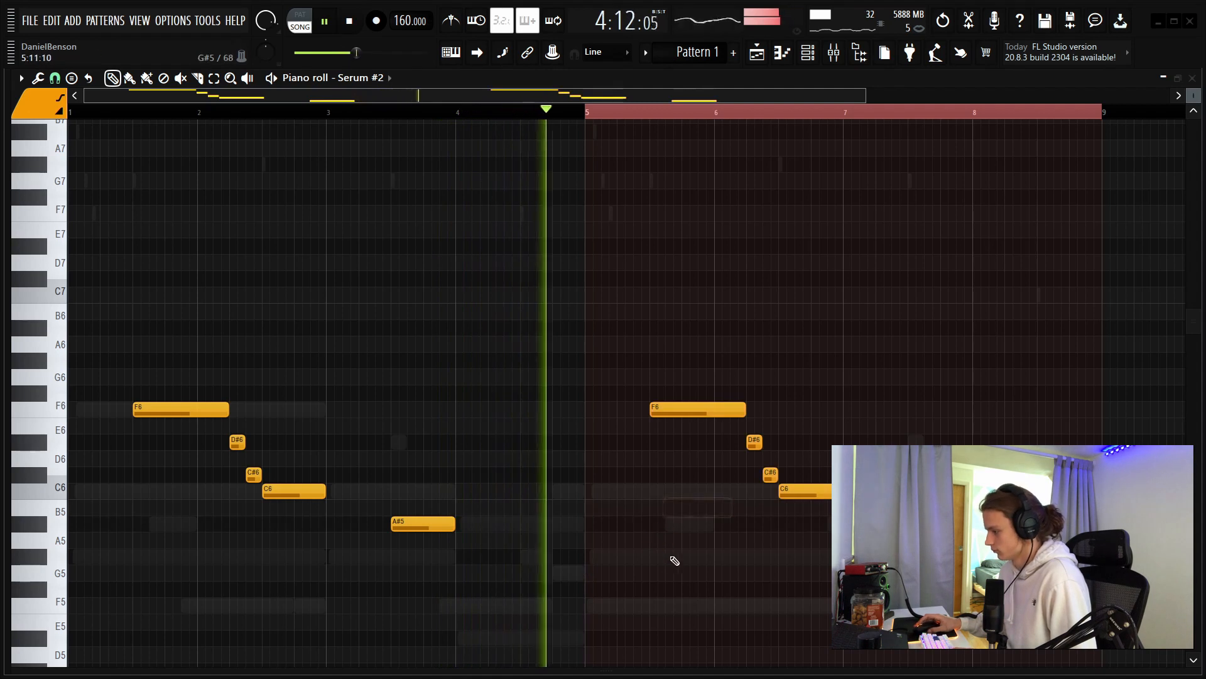
scroll(629, 119, "down", 3)
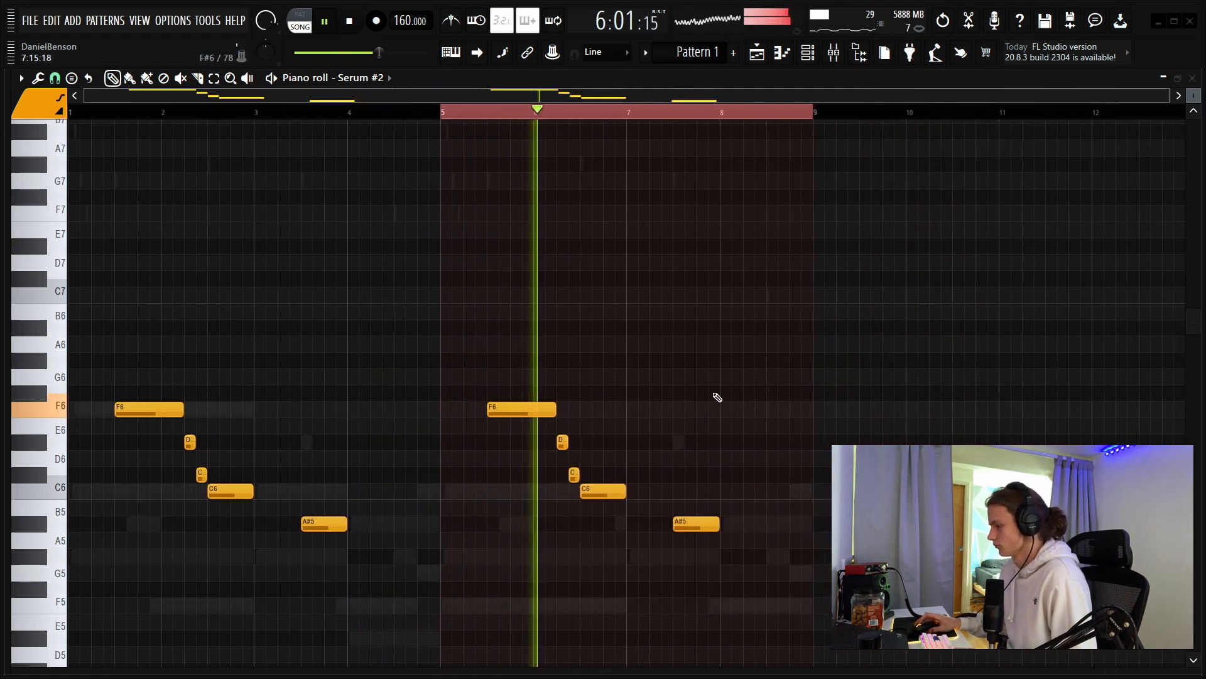
left_click(631, 525)
right_click(707, 527)
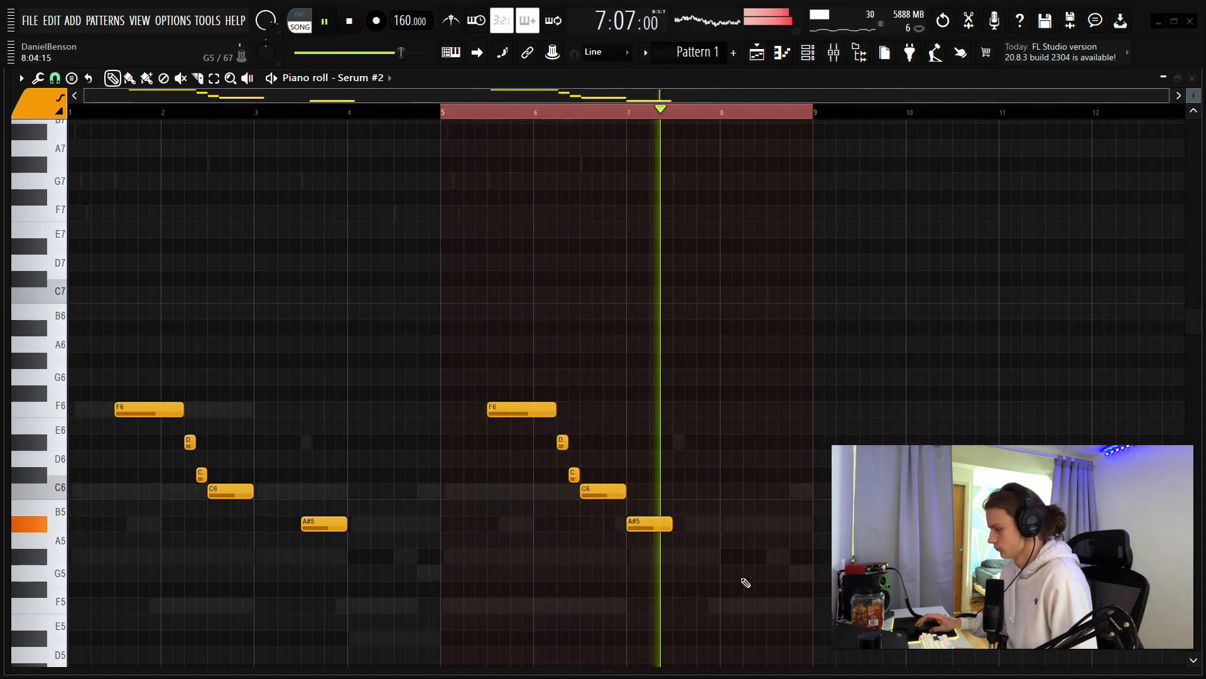
left_click(726, 561)
right_click(724, 560)
right_click(660, 526)
left_click(676, 527)
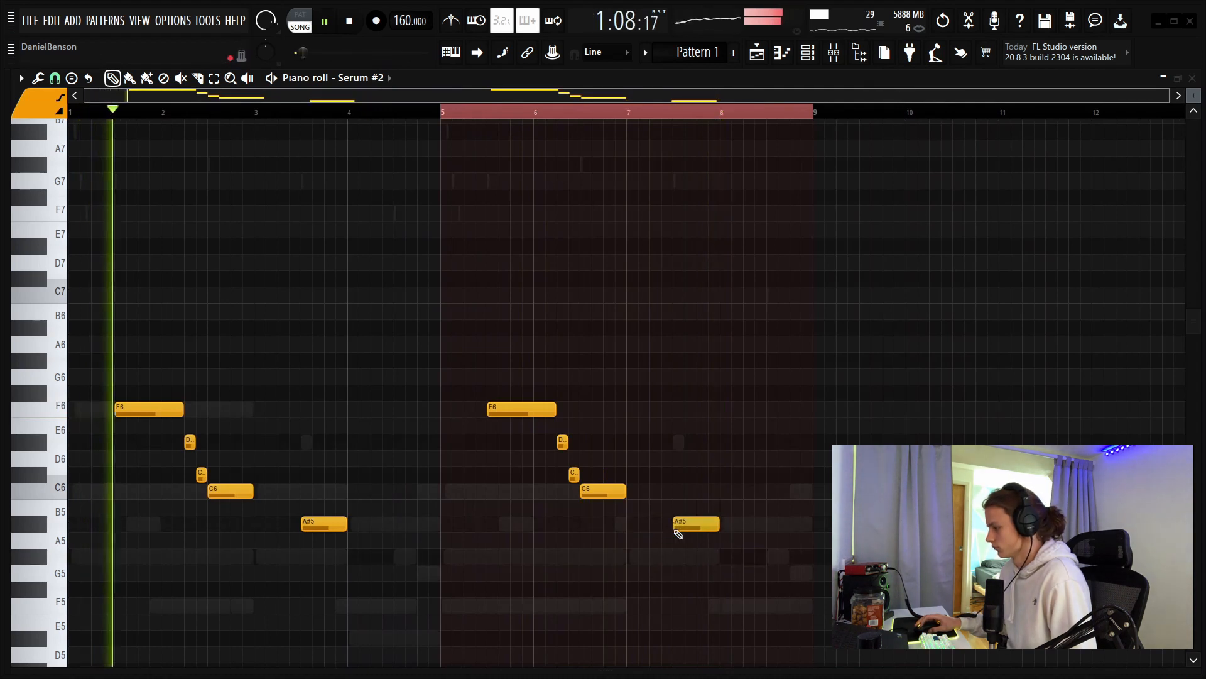
Step: Vary the repeated phrase's ending with a short A#5 at the end of bar 6, G#5 in bar 7 and G5 in bar 8
key("space")
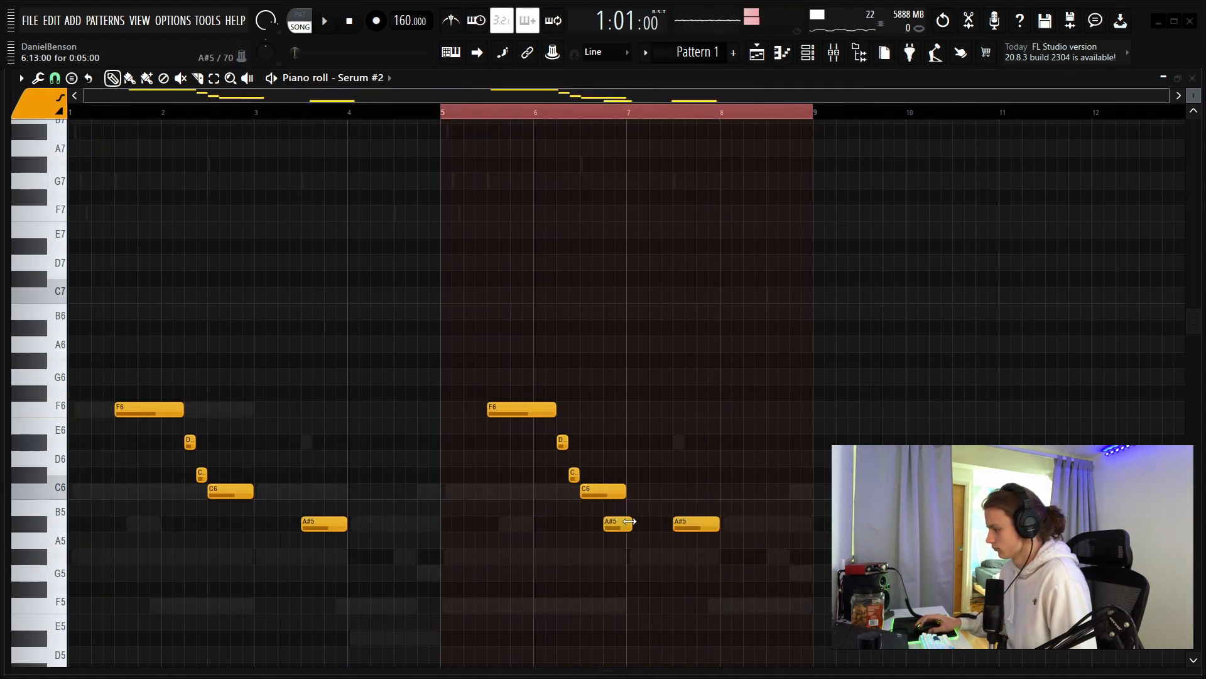
left_click(771, 573)
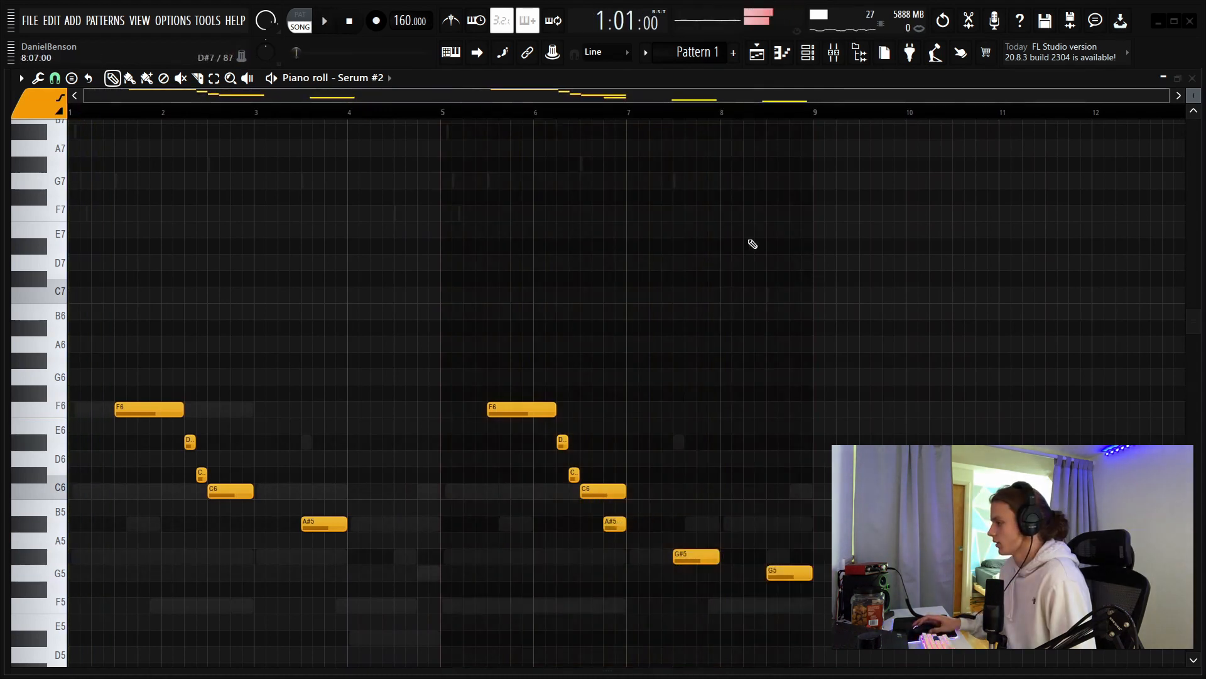
Step: Route the seven channels from the untitled Master sample through Pattern 1 #2 to consecutive mixer tracks starting at Insert 5
left_click(817, 53)
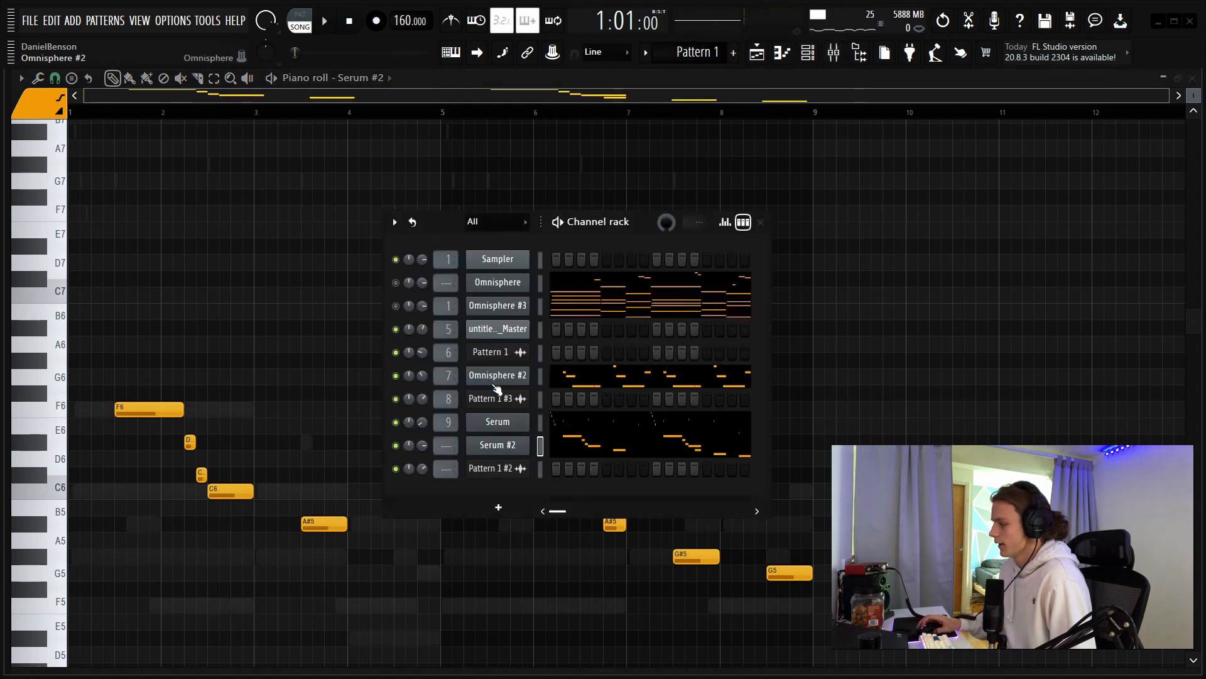
left_click_drag(541, 322, 541, 470)
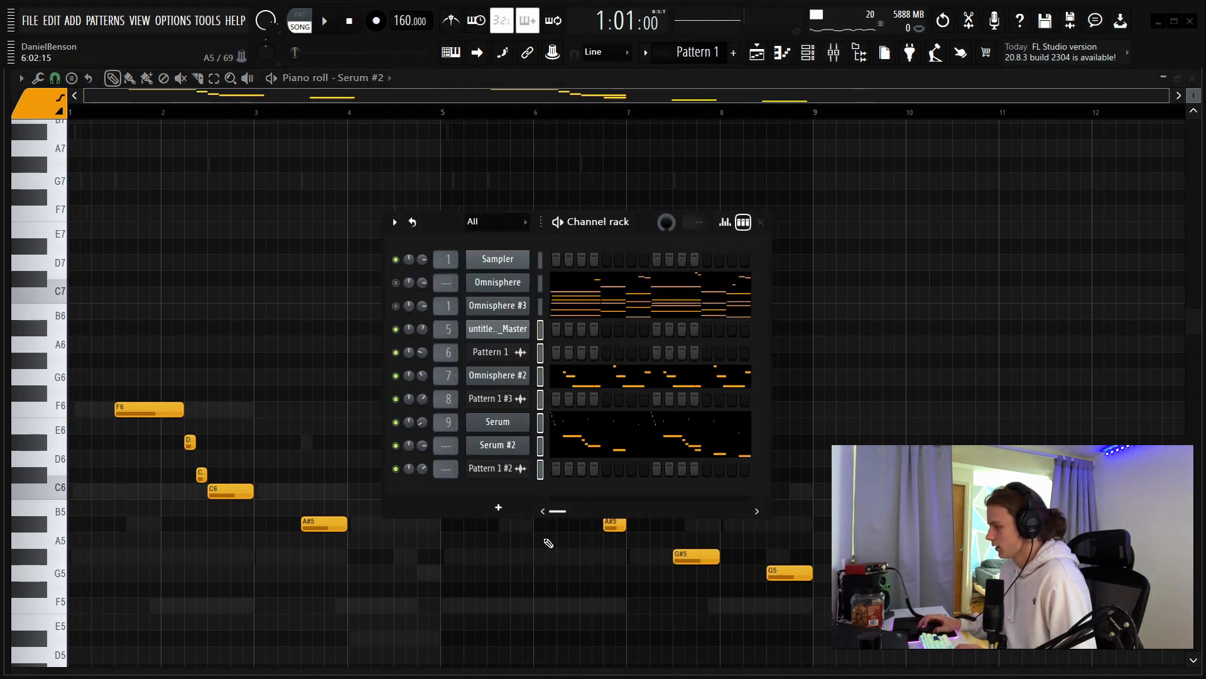
left_click(833, 56)
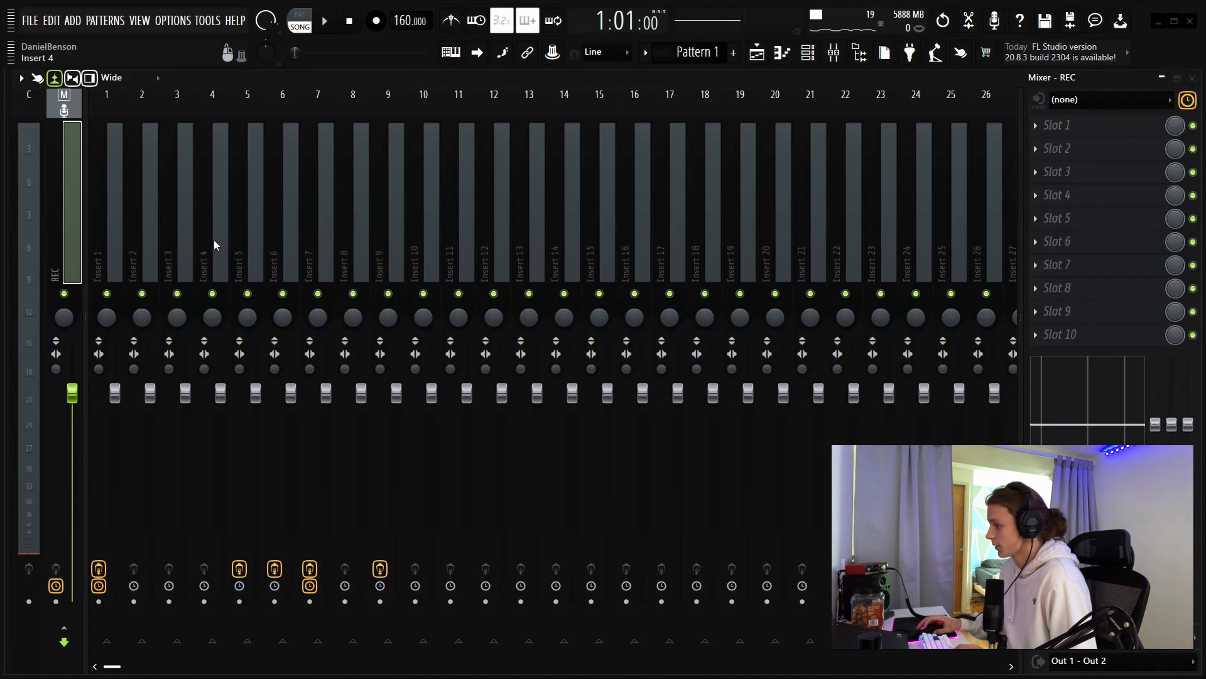
right_click(262, 91)
left_click(306, 238)
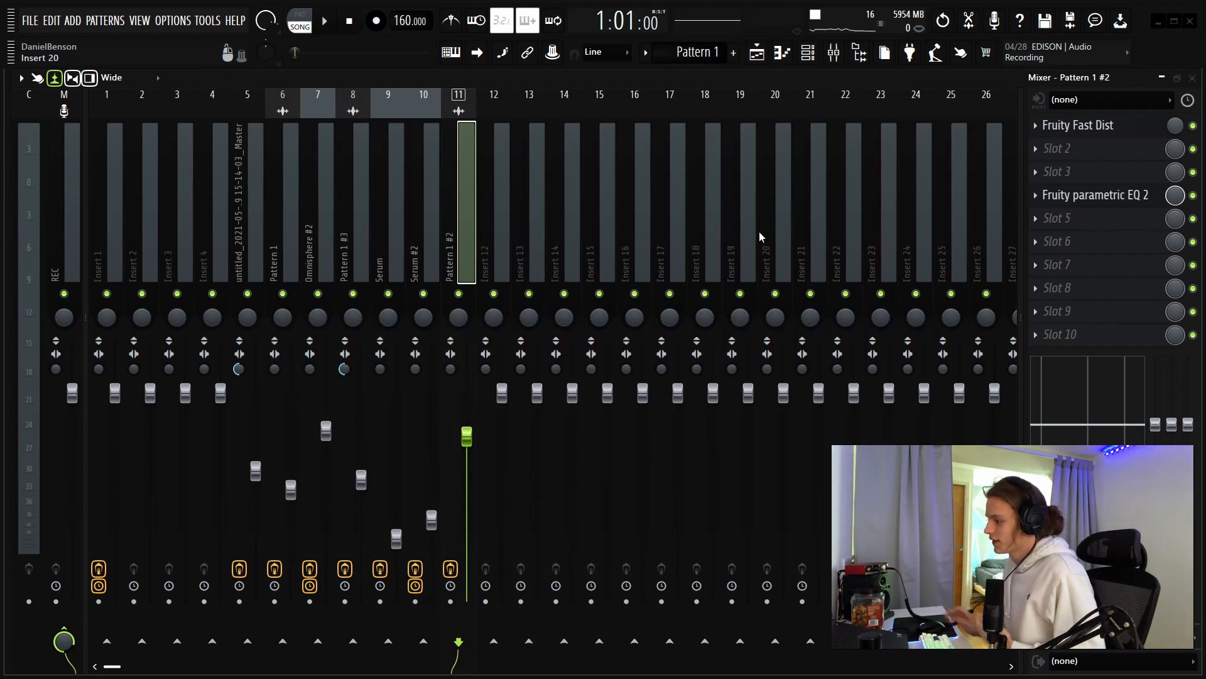
Step: Examine the effect chains on the mixer tracks of the untitled Master sample, Pattern 1 and Pattern 1 #3
left_click(245, 214)
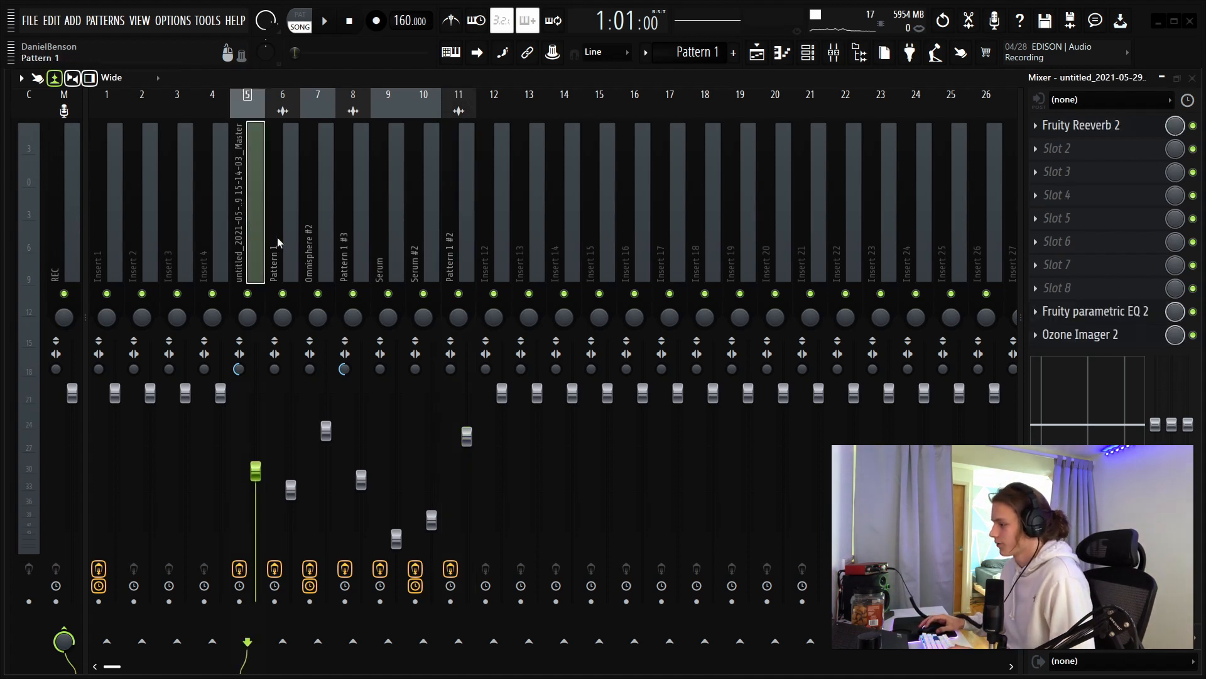
left_click(289, 248)
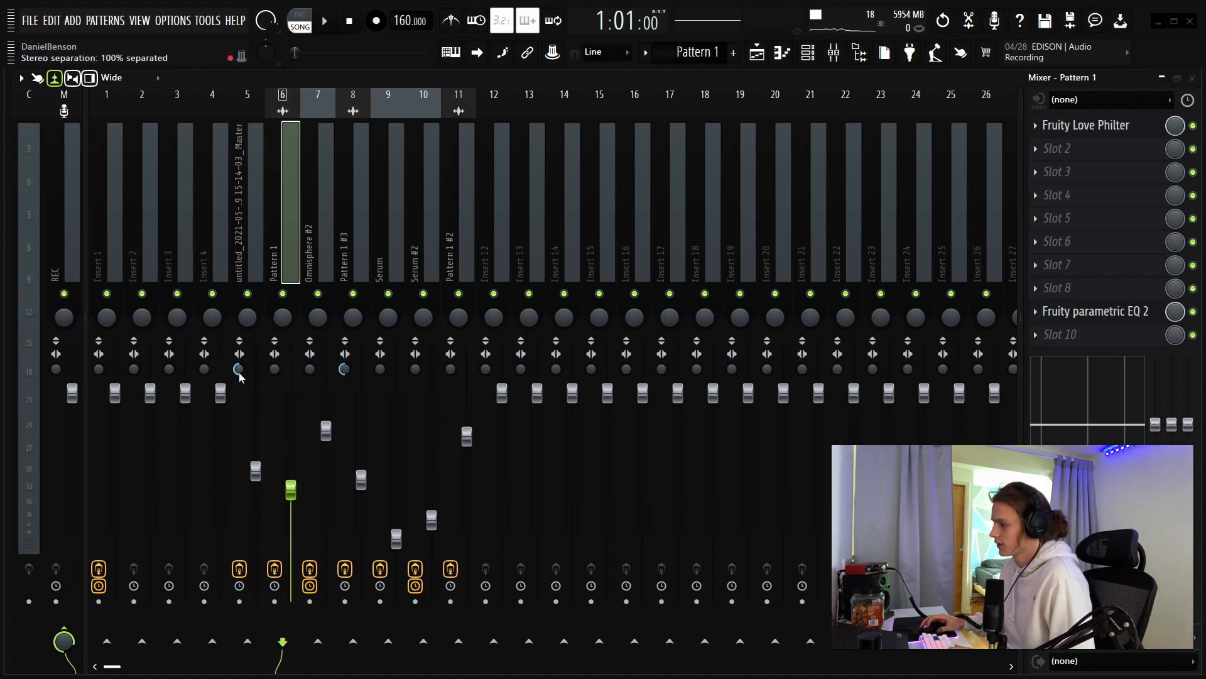
left_click(361, 255)
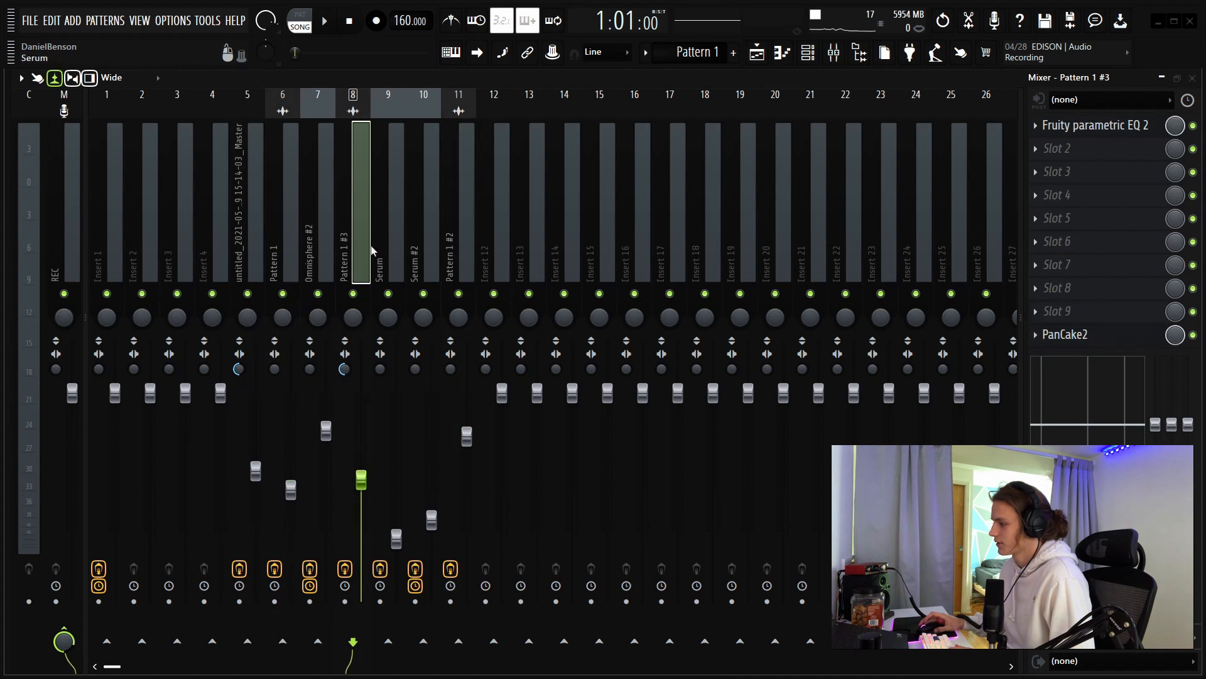
left_click(295, 264)
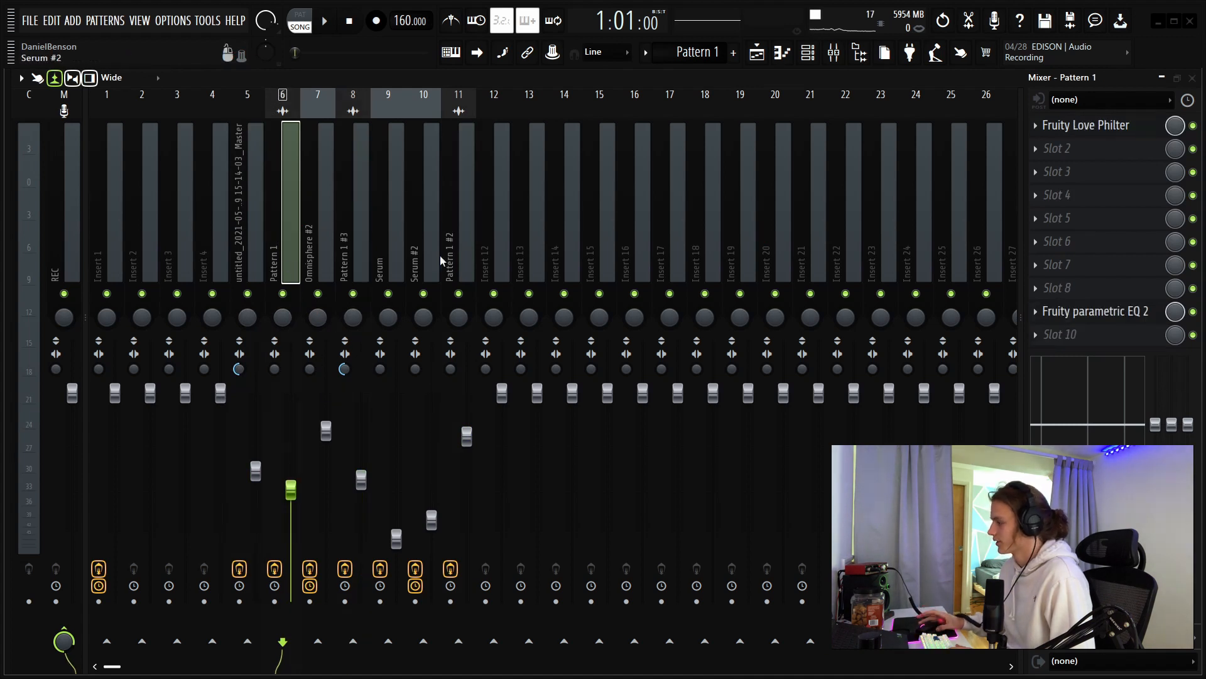
Step: Examine the equalizer on the Omnisphere #2 track, PanCake2 on Pattern 1 #3, and the equalizer on the Serum track
left_click(318, 240)
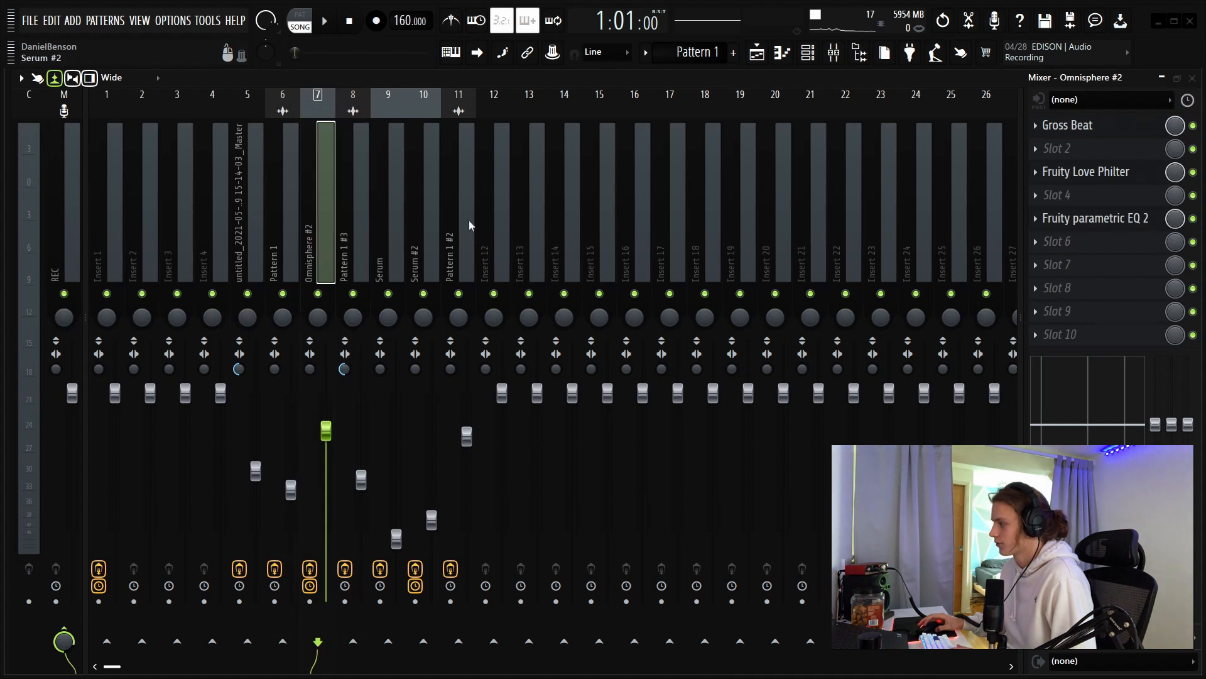
left_click(1093, 218)
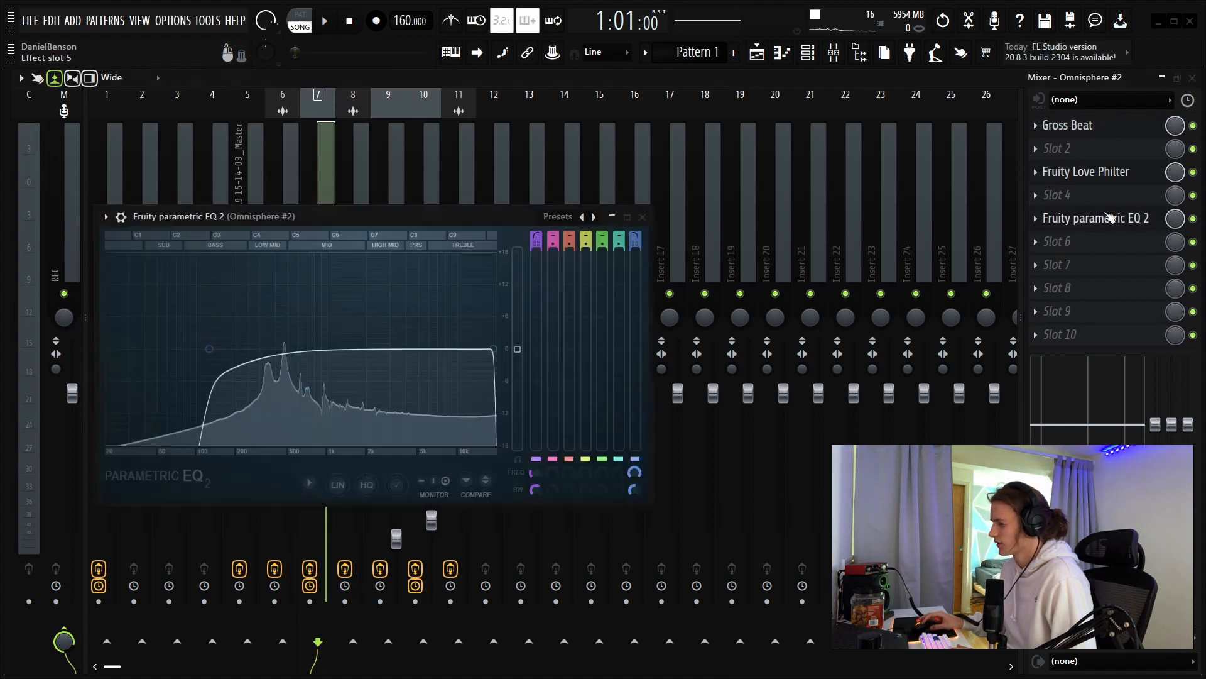
left_click_drag(449, 214, 475, 227)
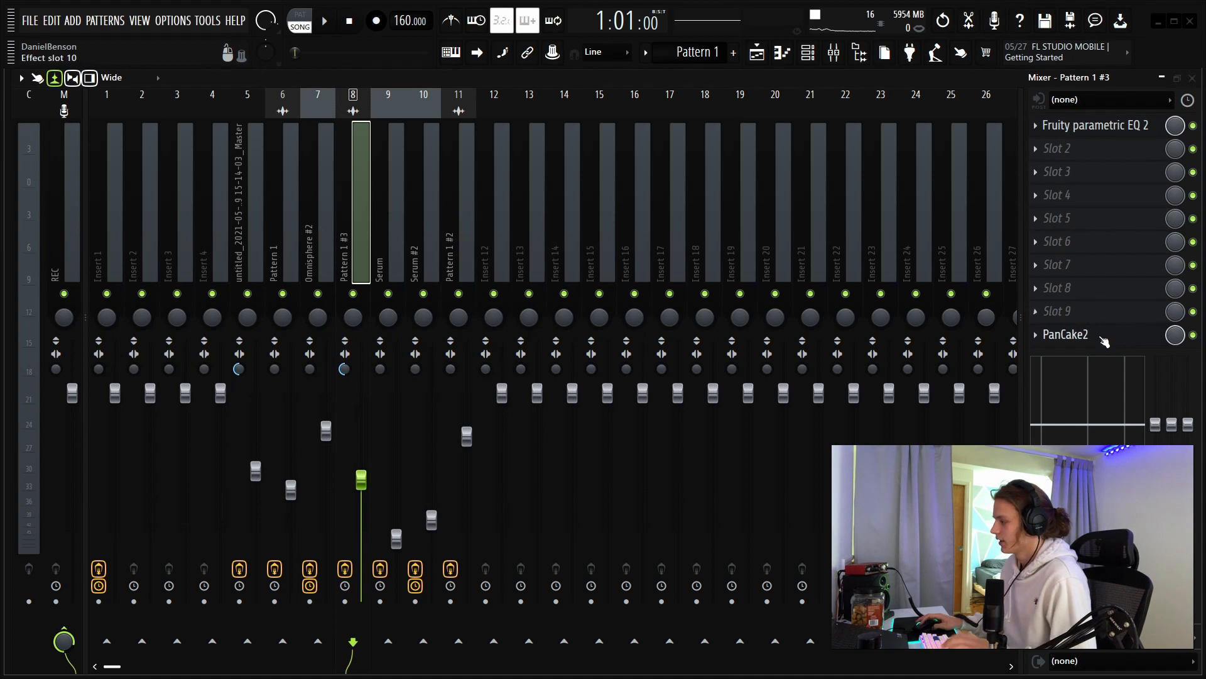
left_click(1104, 340)
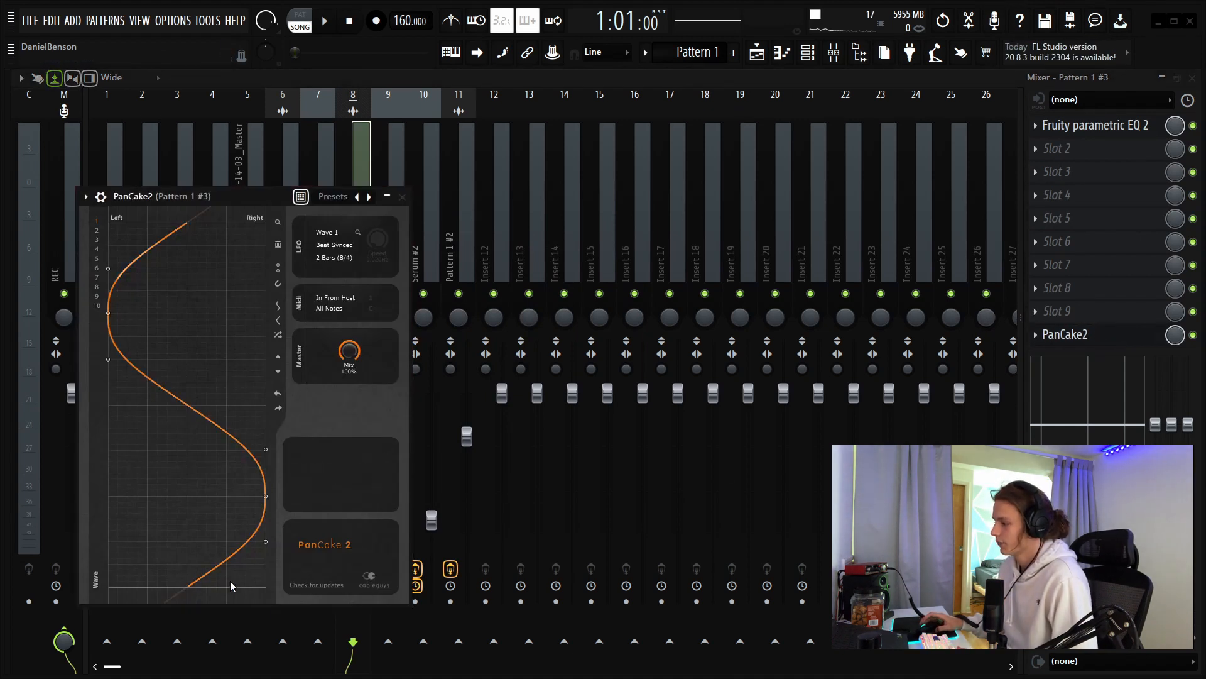
left_click(402, 196)
left_click(385, 261)
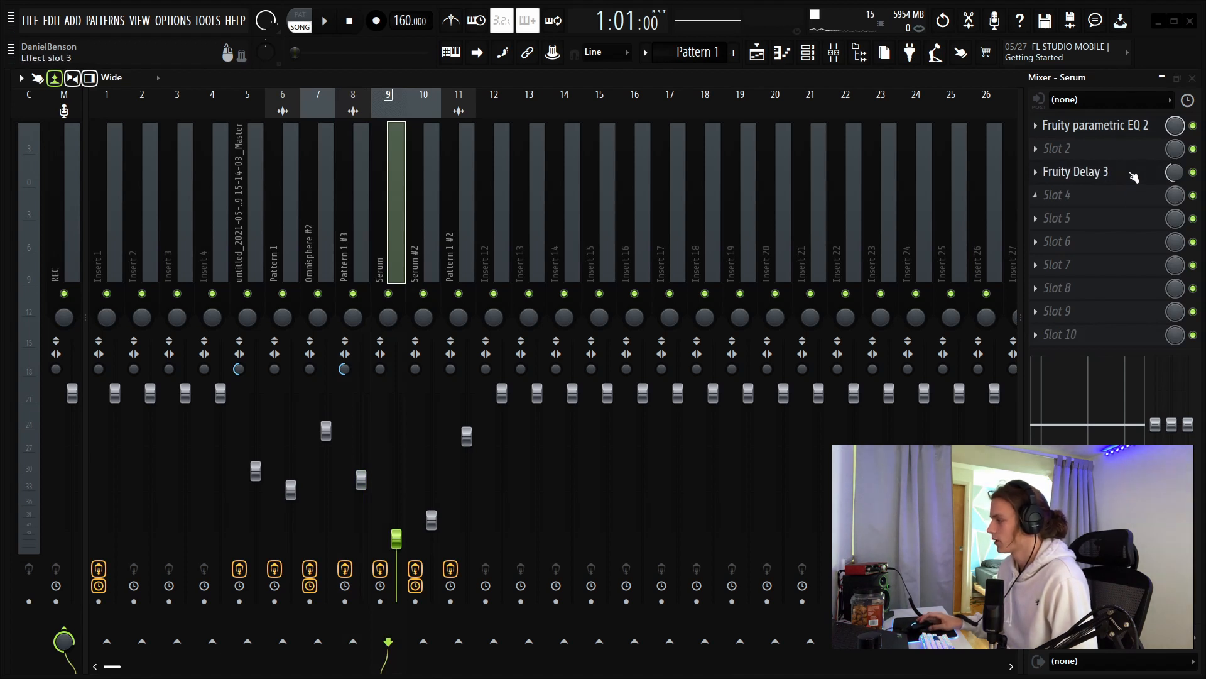
left_click(1145, 129)
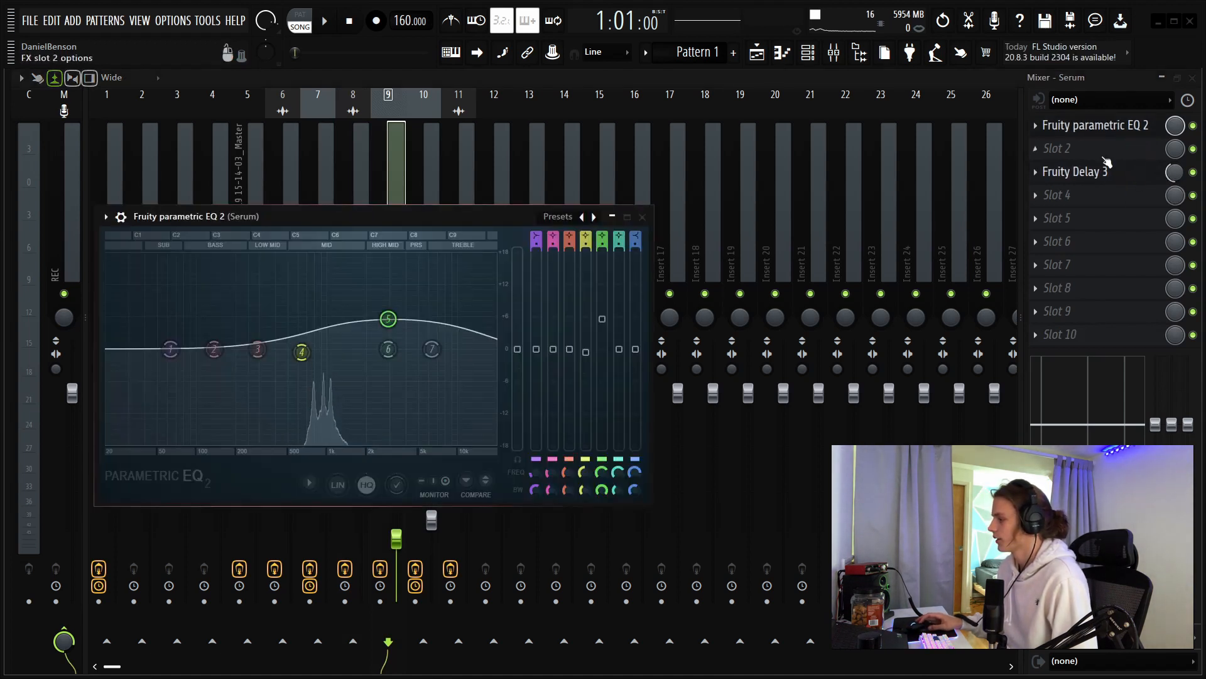
left_click(642, 216)
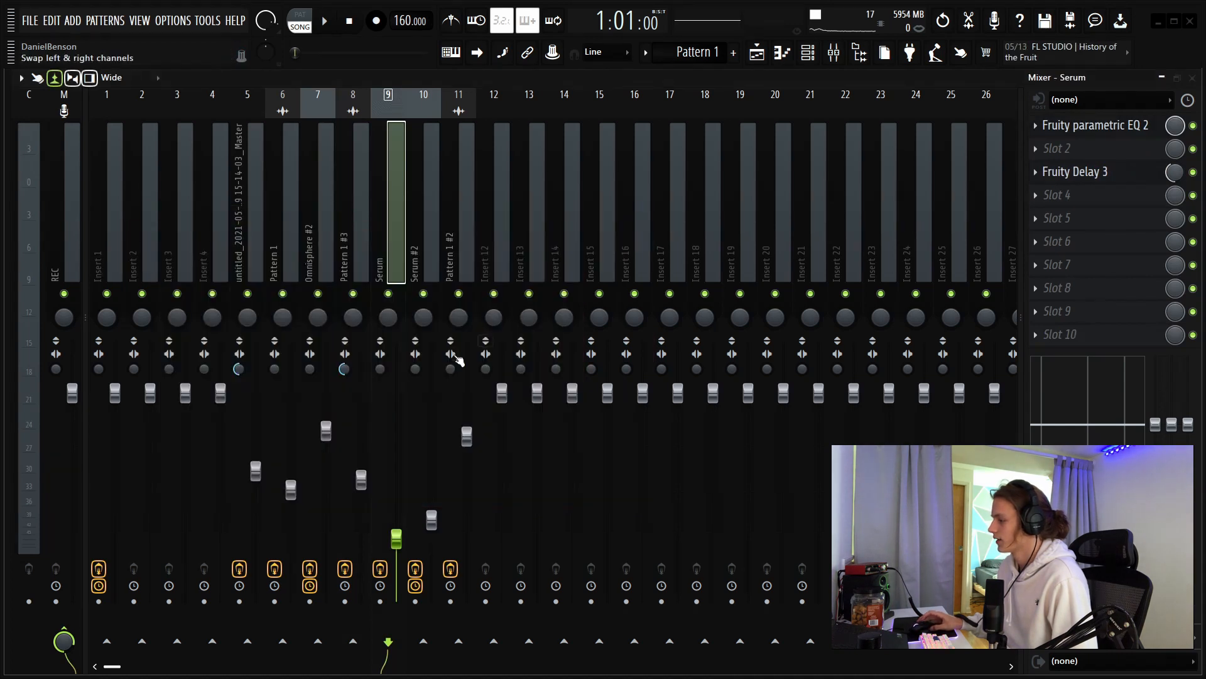
Step: Examine the Serum #2 mixer track's two Fruity parametric EQ 2 curves and its Ambience reverb settings
left_click(434, 356)
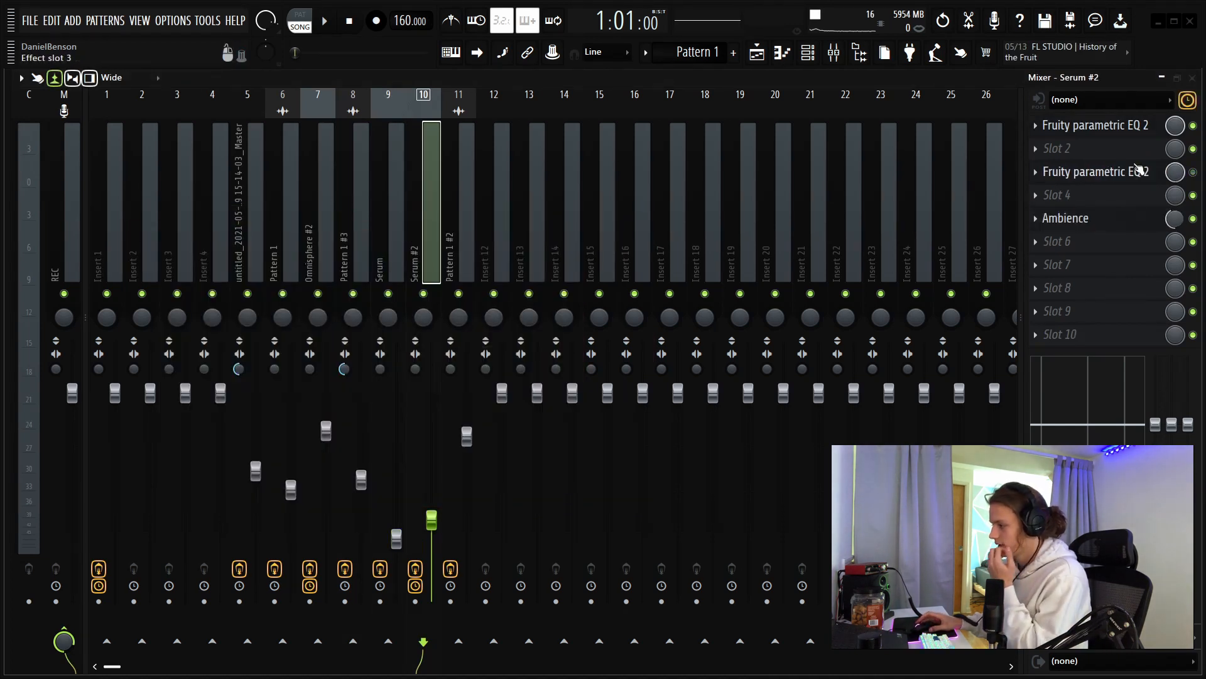
left_click(1144, 132)
left_click_drag(438, 253, 538, 233)
left_click(737, 230)
left_click(1138, 174)
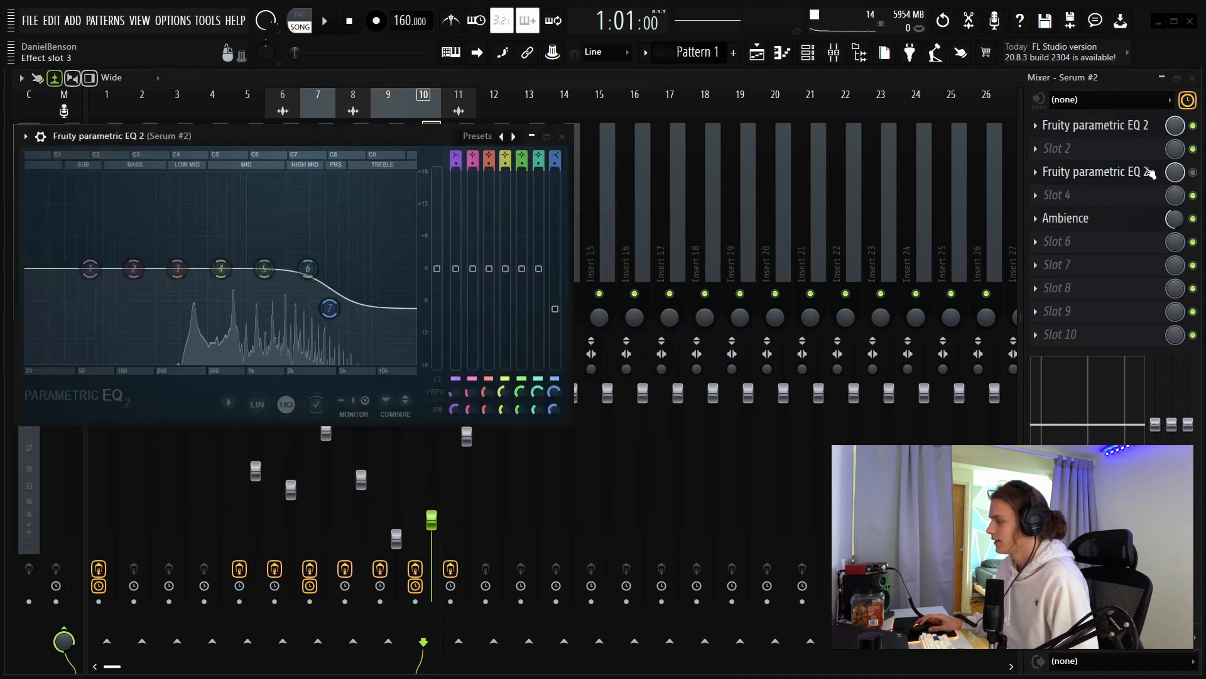
left_click_drag(344, 134, 475, 202)
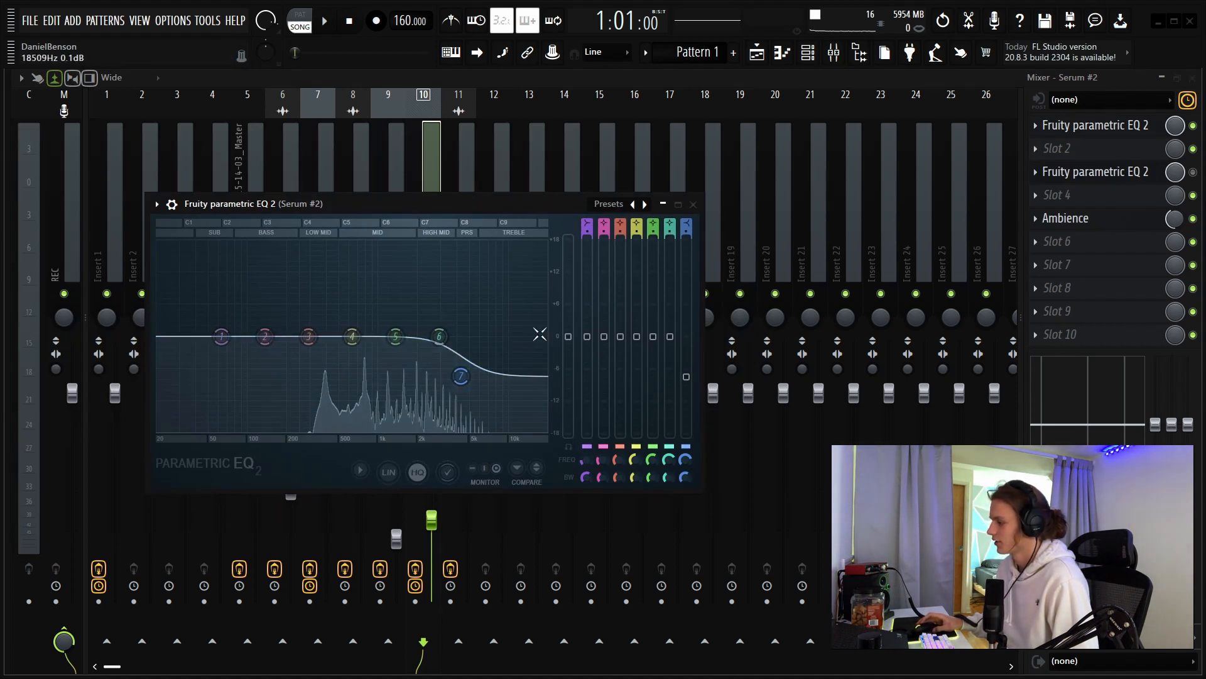
left_click(1153, 217)
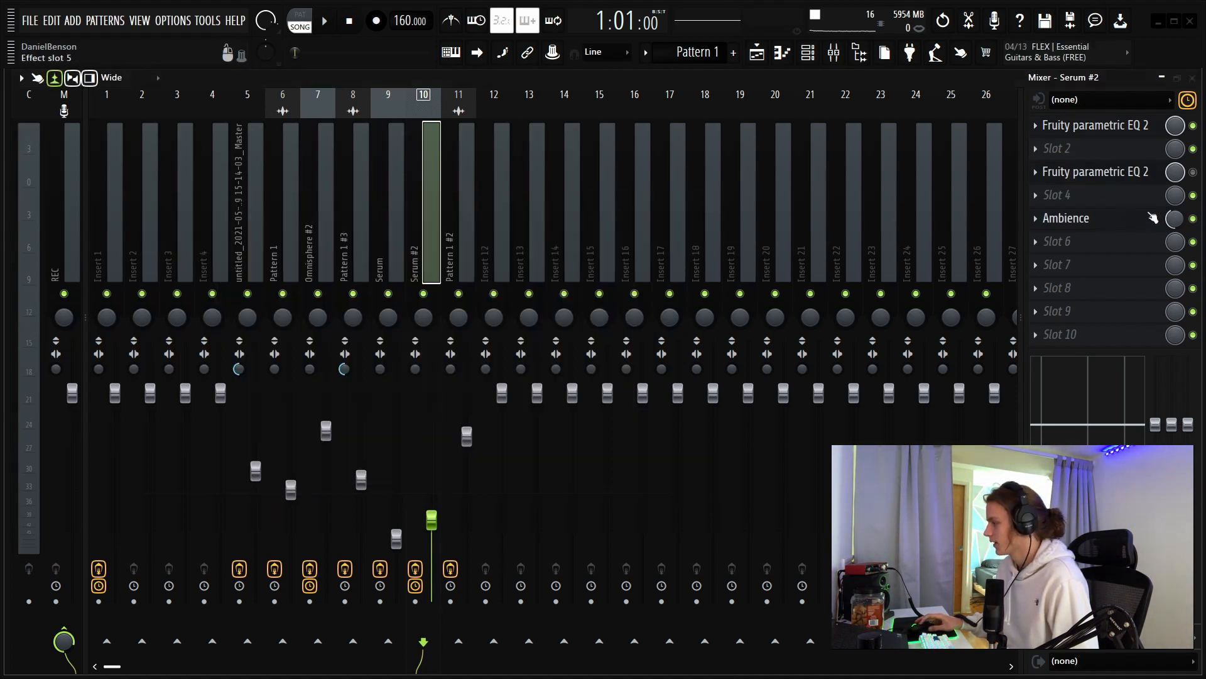
left_click(1104, 218)
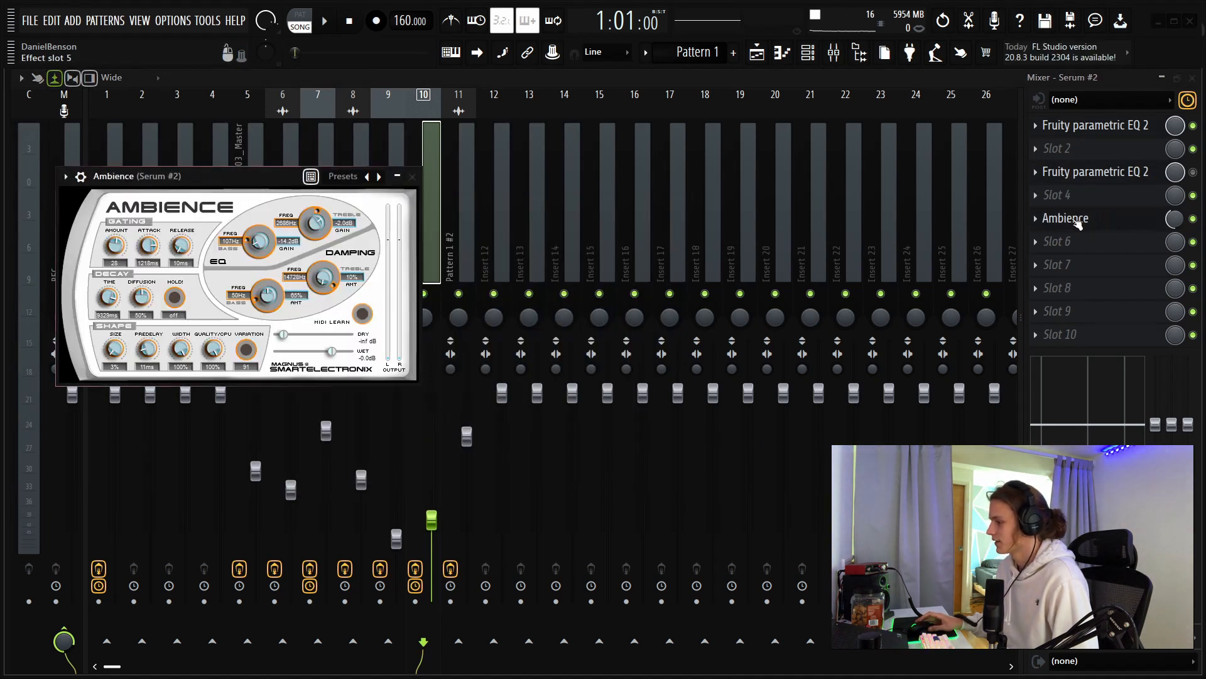
left_click(412, 176)
Step: Examine the Fruity Fast Dist and Fruity parametric EQ 2 settings on the Pattern 1 #2 mixer track
left_click(450, 237)
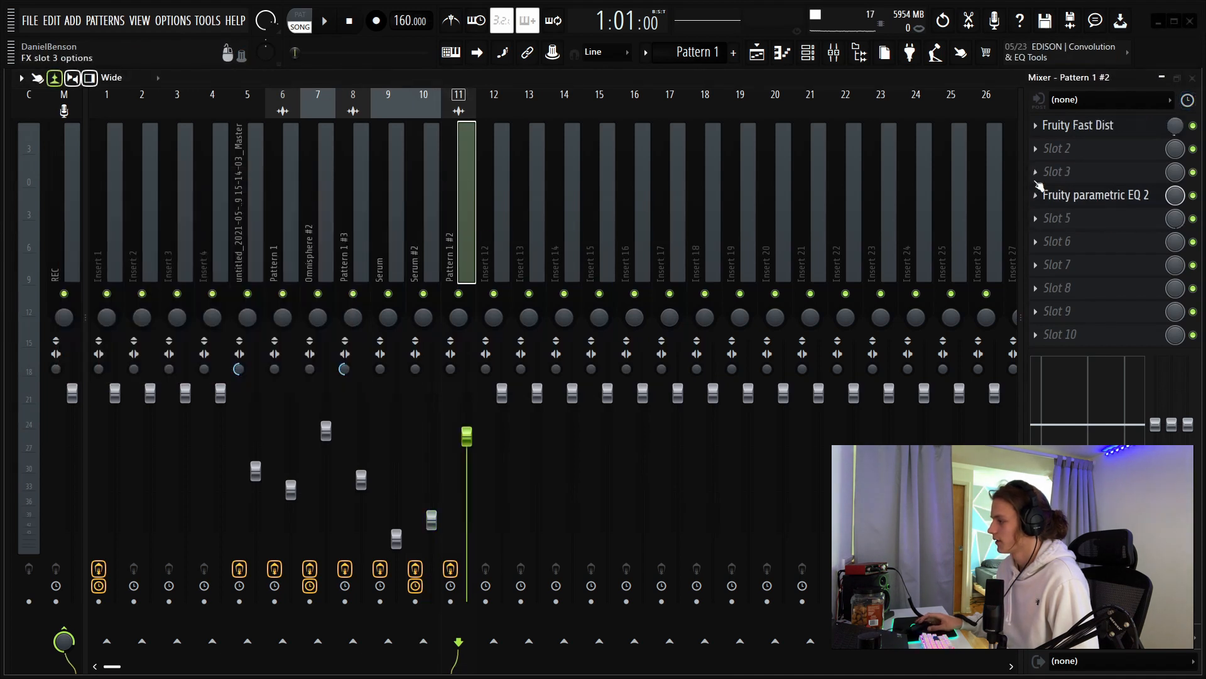
left_click(1144, 133)
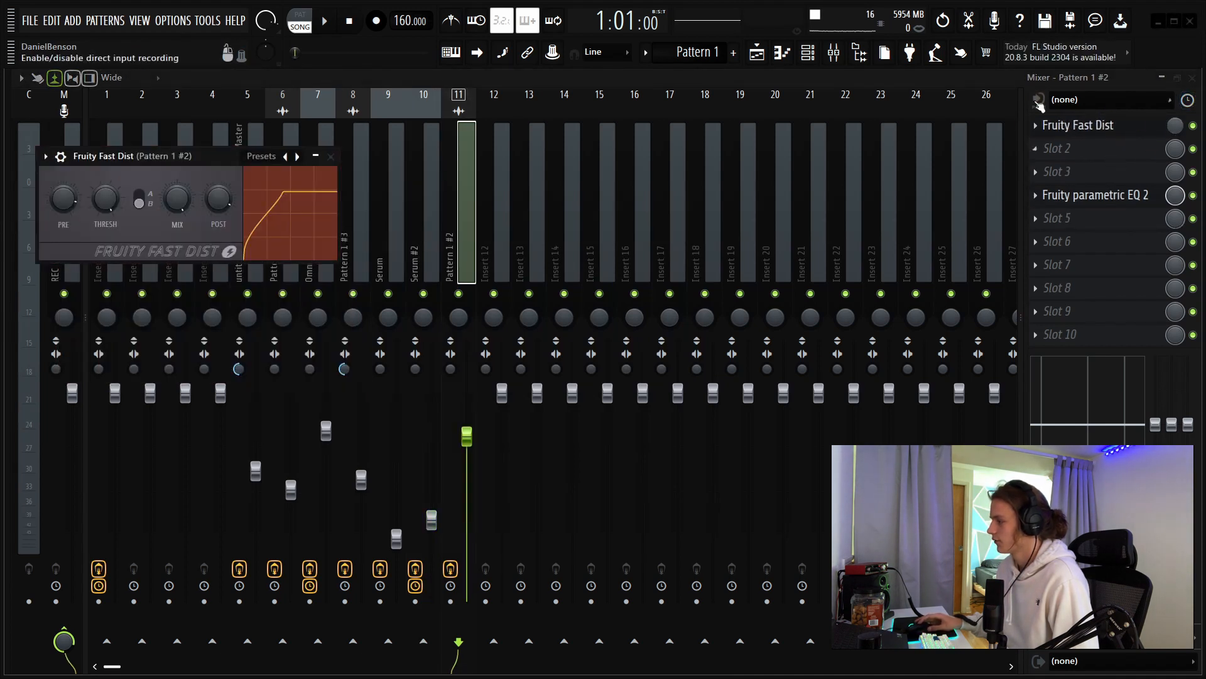
left_click_drag(206, 157, 342, 264)
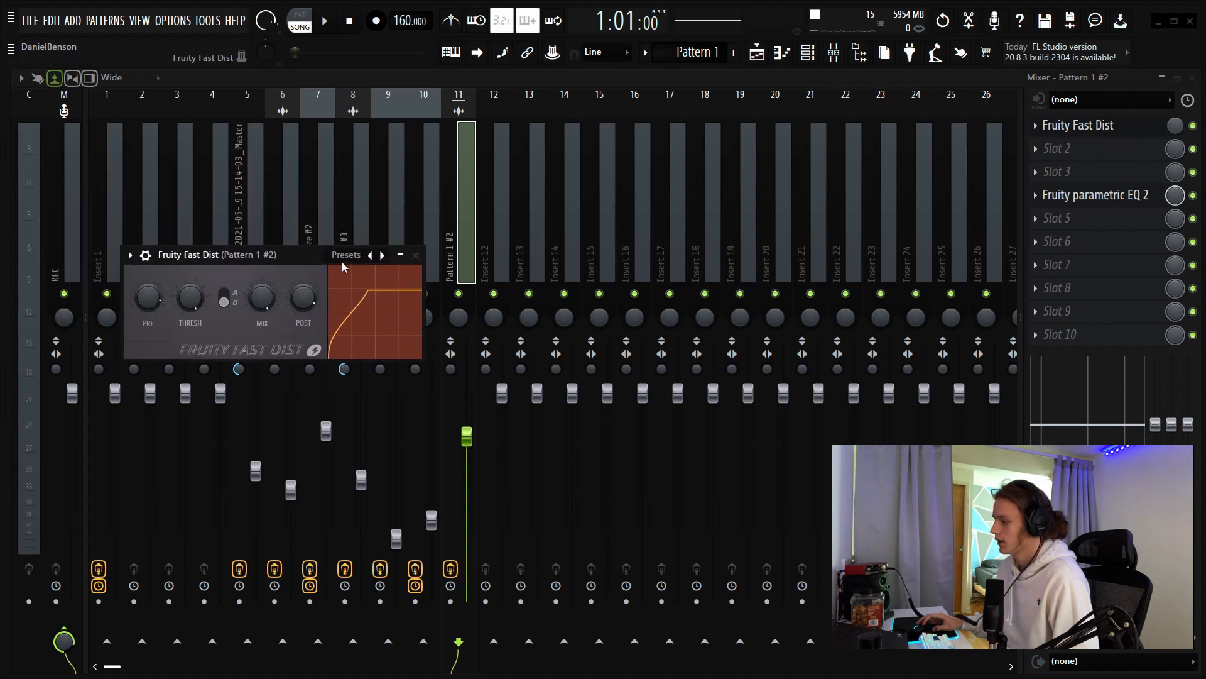
left_click(356, 261)
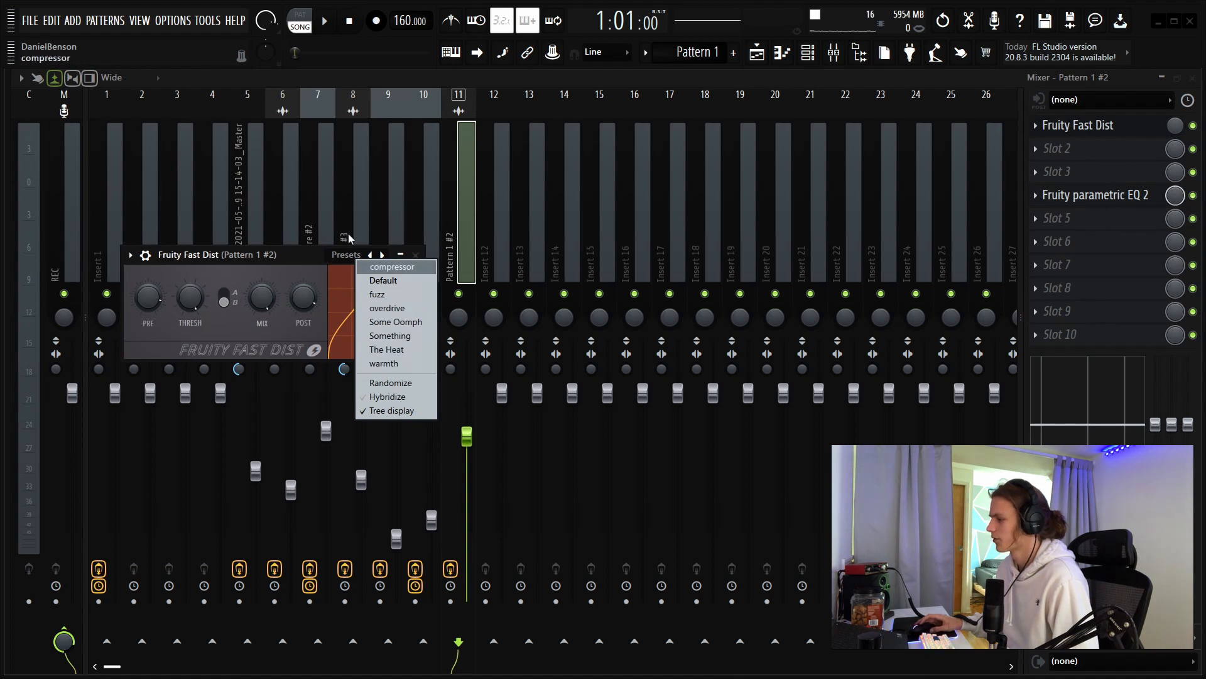
left_click(288, 260)
left_click(400, 254)
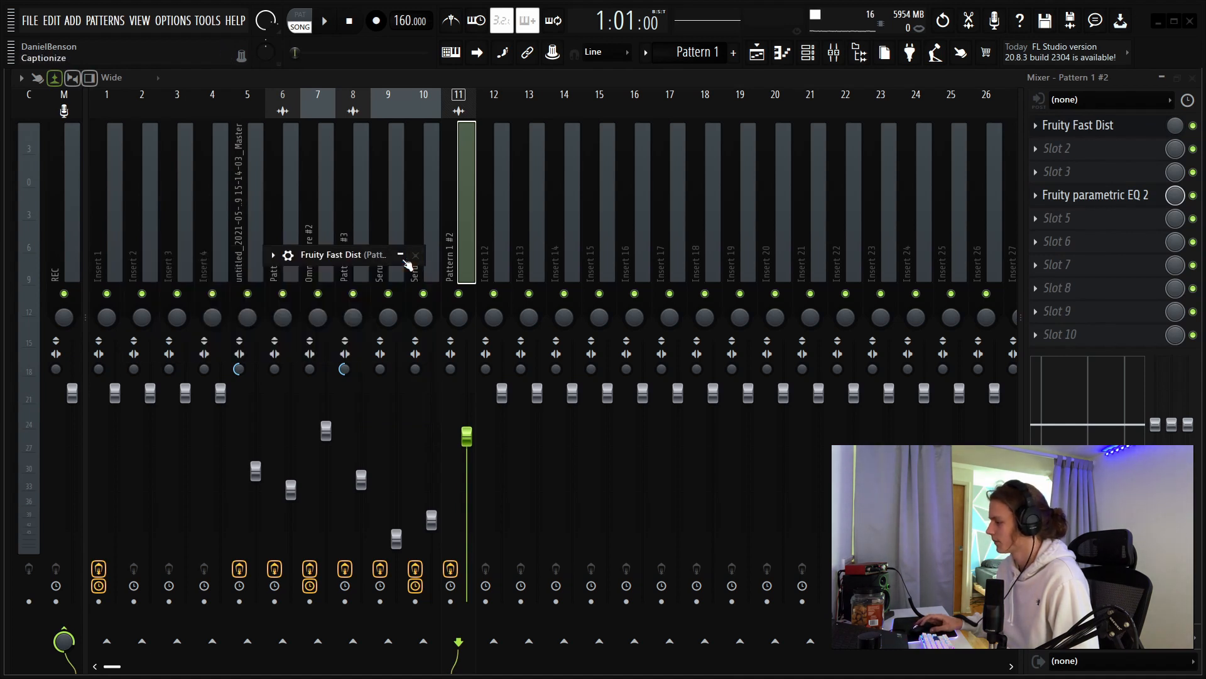
left_click(1150, 196)
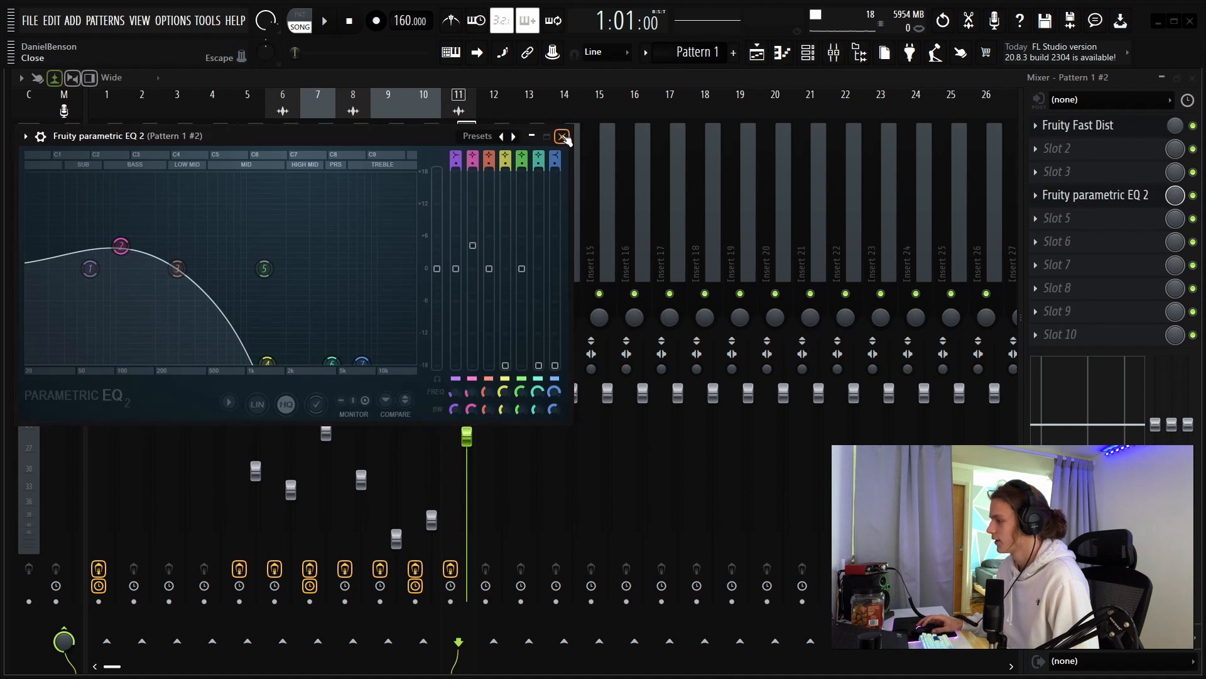
left_click(563, 136)
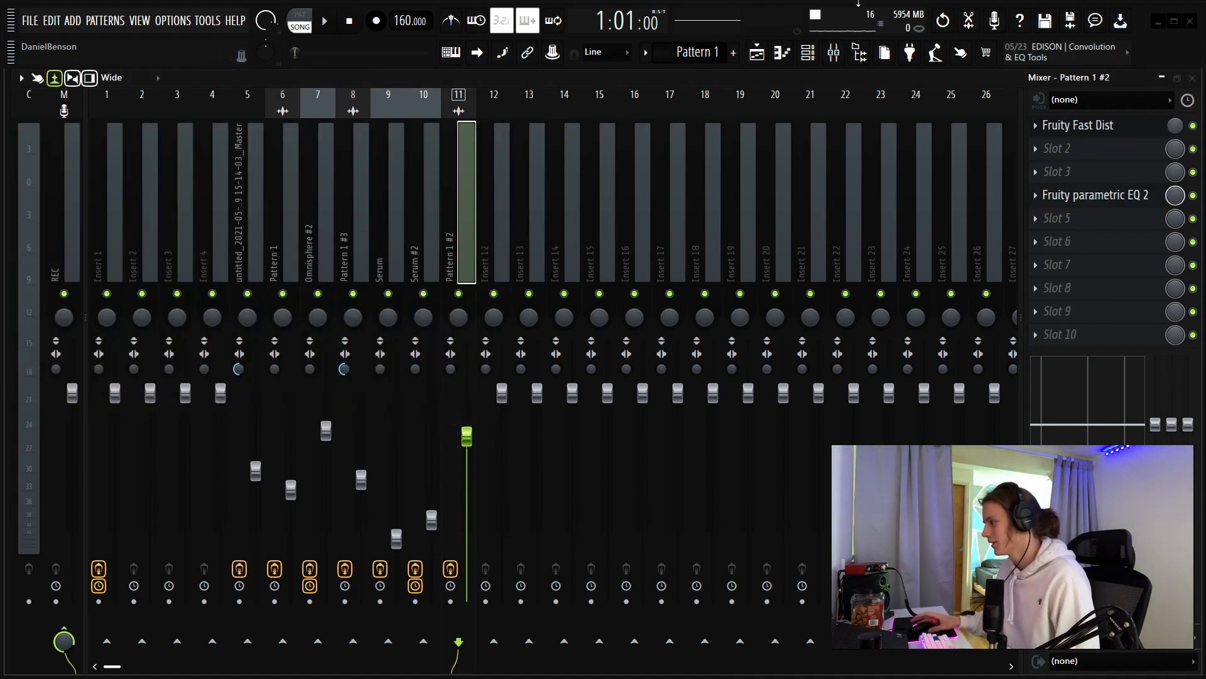
Step: Split Pattern 1 by channel and clear the Omnisphere clip from playlist Track 1
left_click(647, 52)
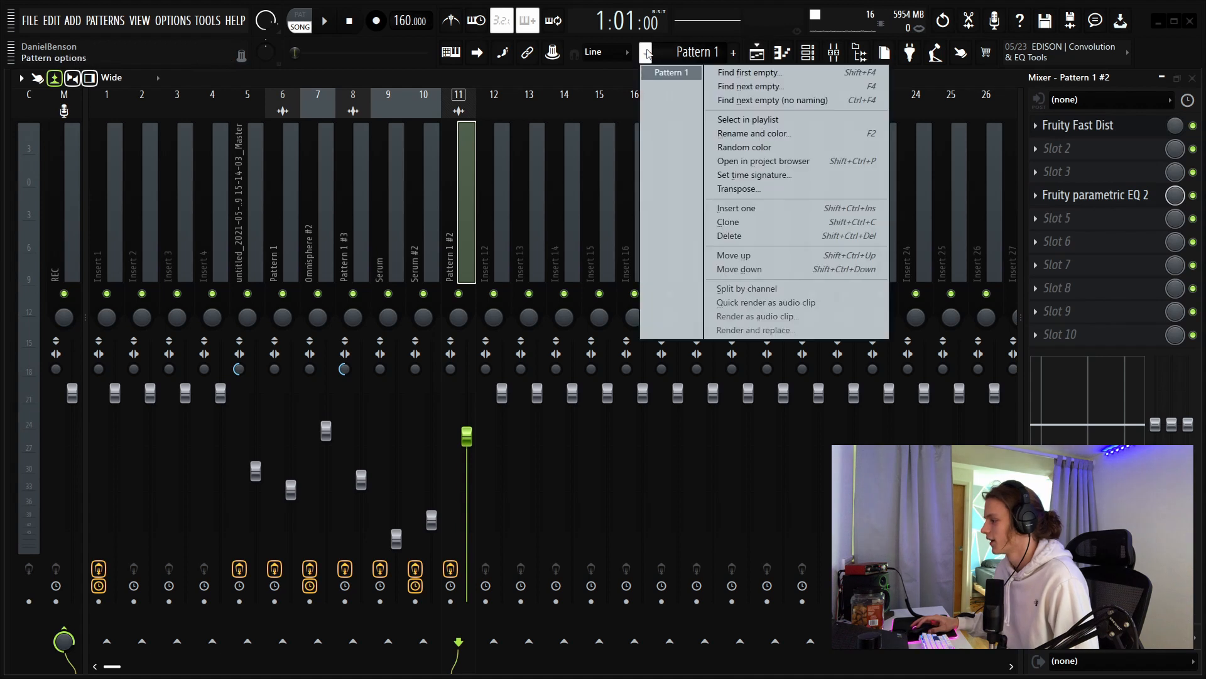
left_click(772, 290)
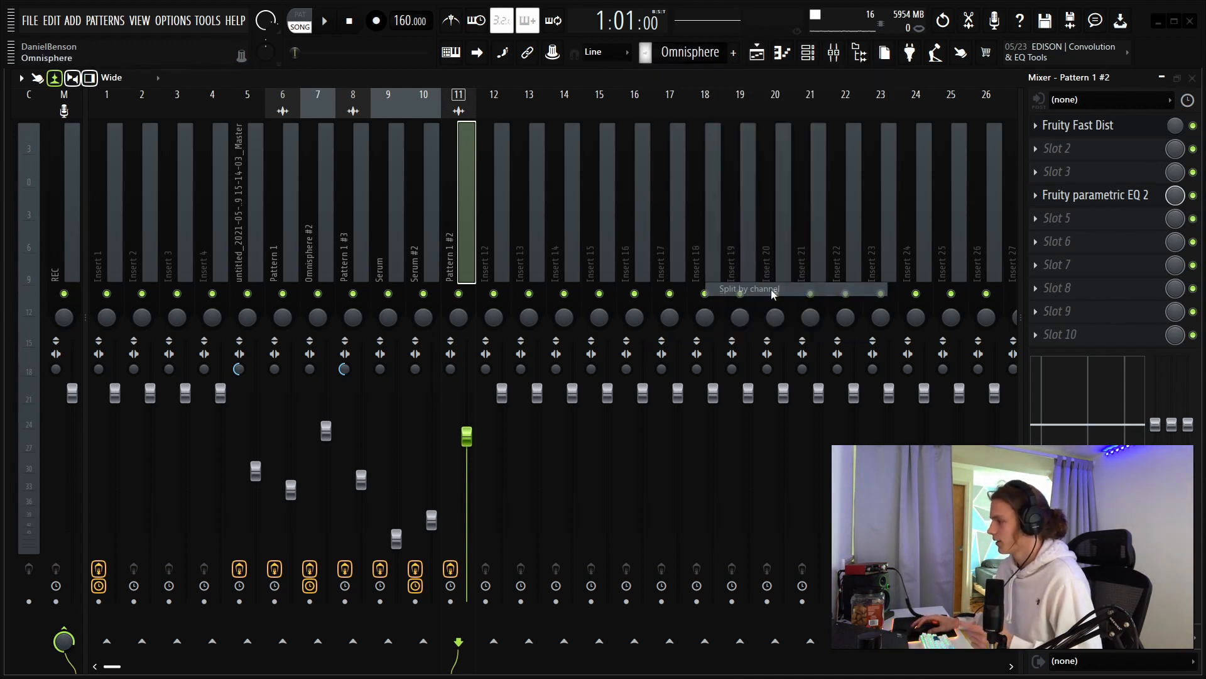
left_click(774, 53)
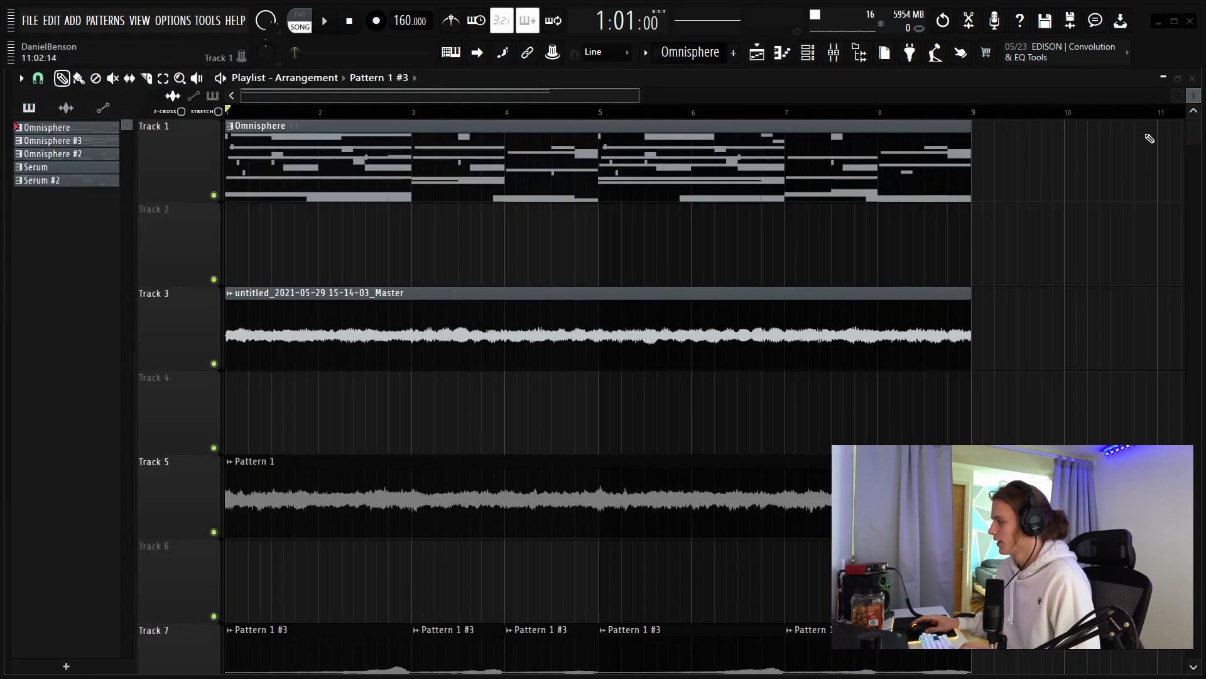
right_click(454, 159)
right_click(455, 159)
right_click(462, 167)
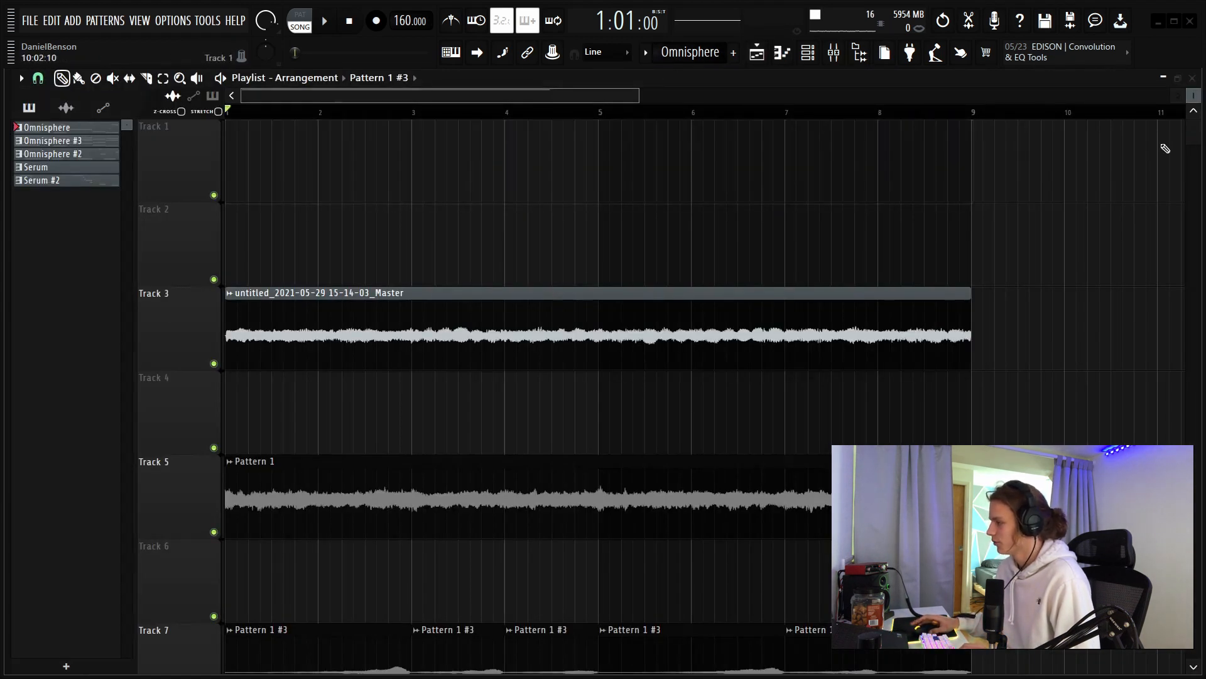
Step: Lay out the Omnisphere #2, Serum and Serum #2 clips on Tracks 9 to 11 and slice the playlist clips at bar 9
mouse_move(1196, 101)
left_mouse_down()
mouse_move(1196, 120)
mouse_move(1195, 109)
left_mouse_up()
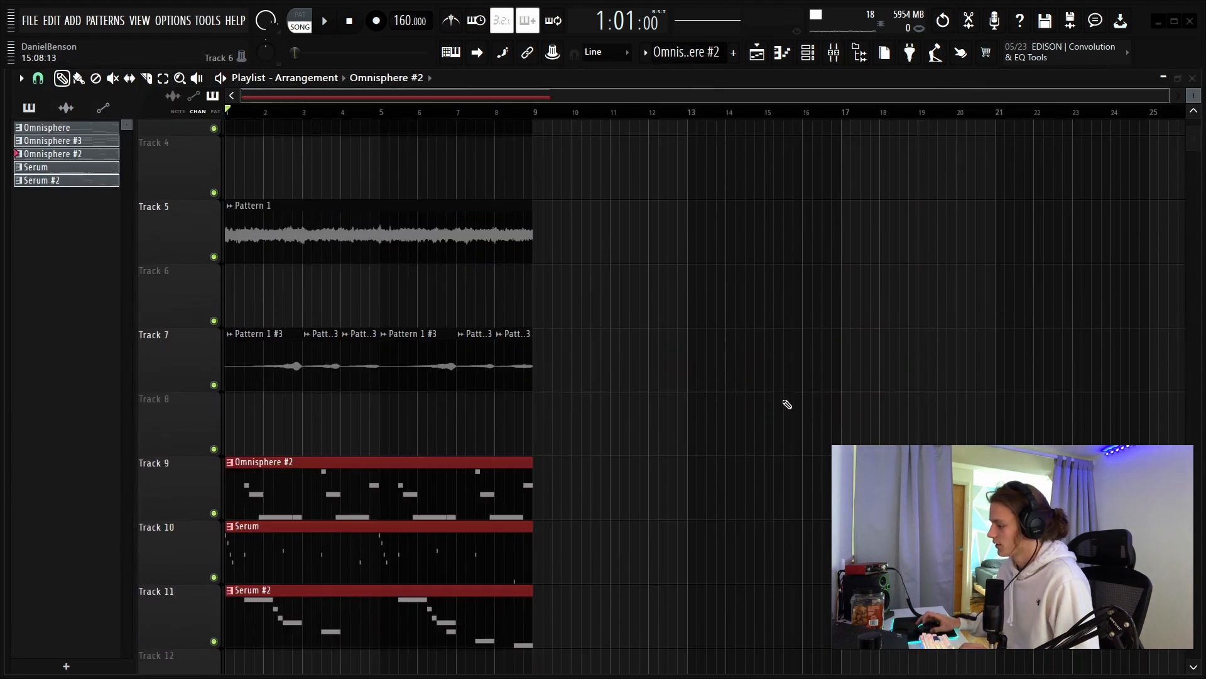
scroll(786, 404, "down", 5)
scroll(641, 407, "up", 5)
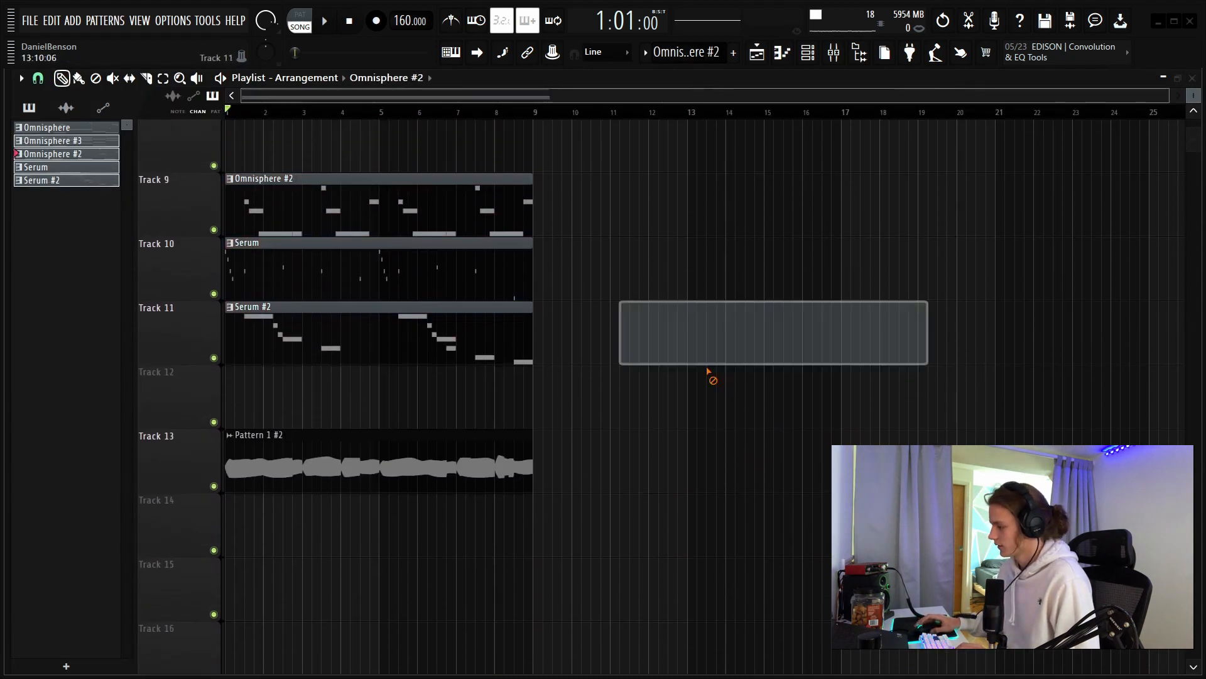
scroll(754, 440, "up", 3)
key("c")
left_click_drag(544, 182, 534, 675)
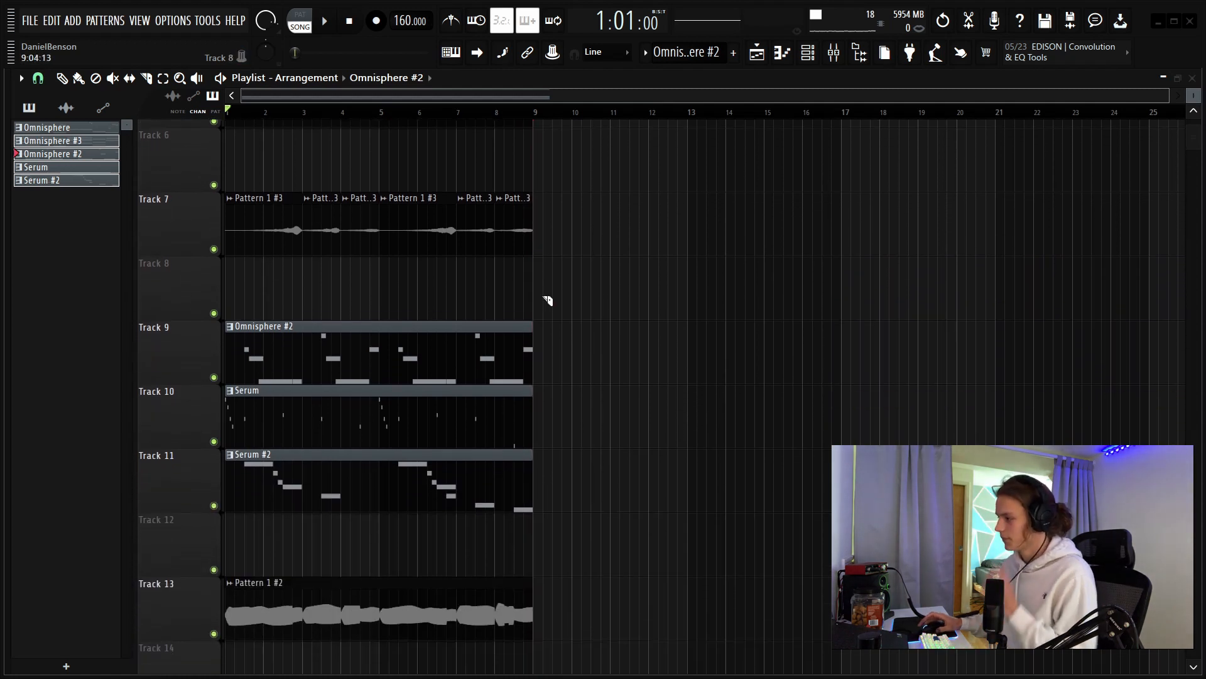
scroll(522, 112, "up", 5)
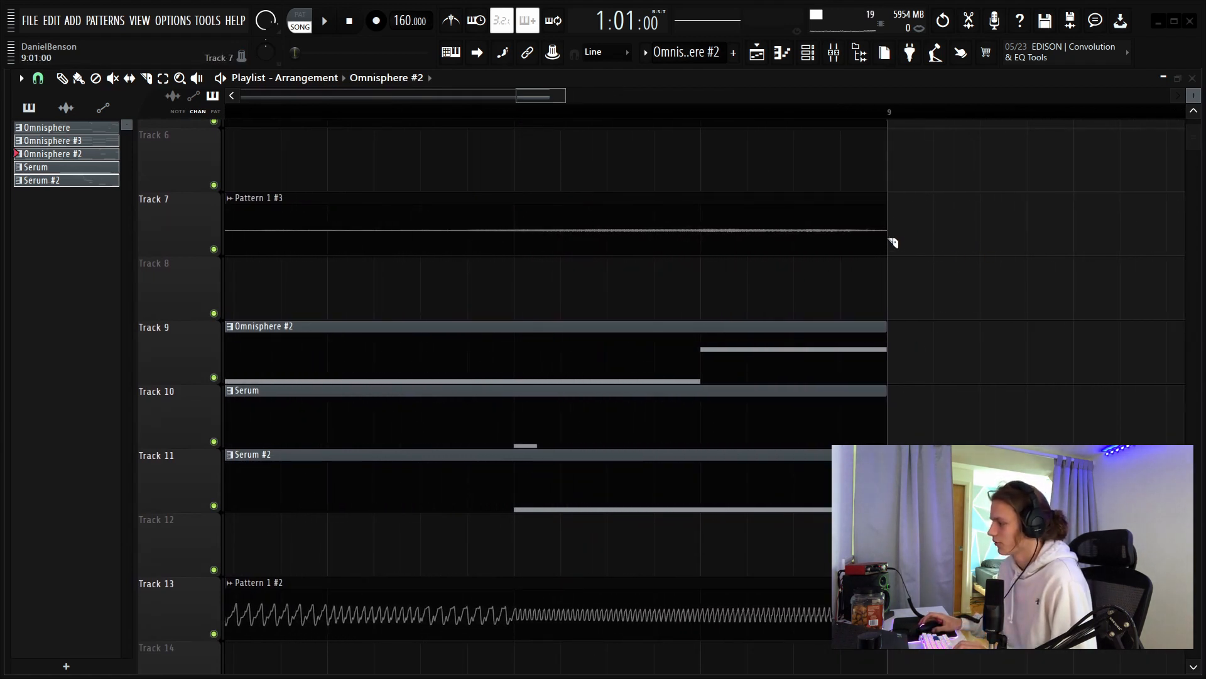
scroll(583, 122, "down", 5)
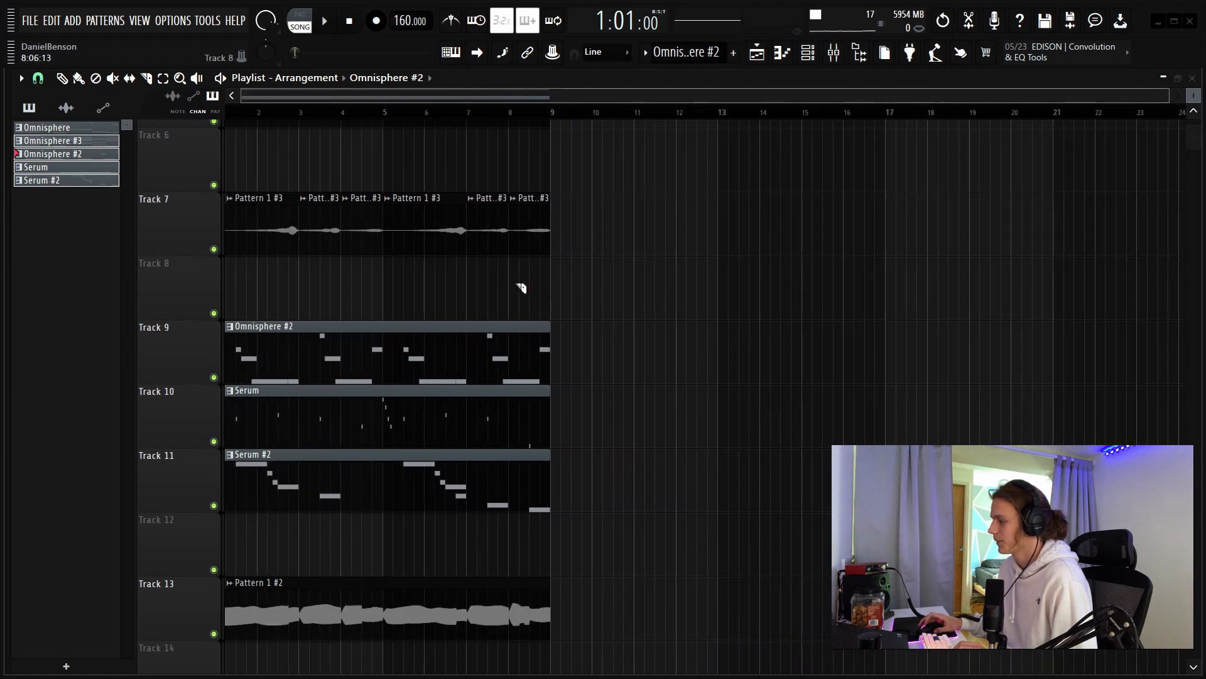
Step: Move the two Pattern 1 #2 clips in bars 1–8 from Track 13 down to Track 14
scroll(520, 289, "up", 4)
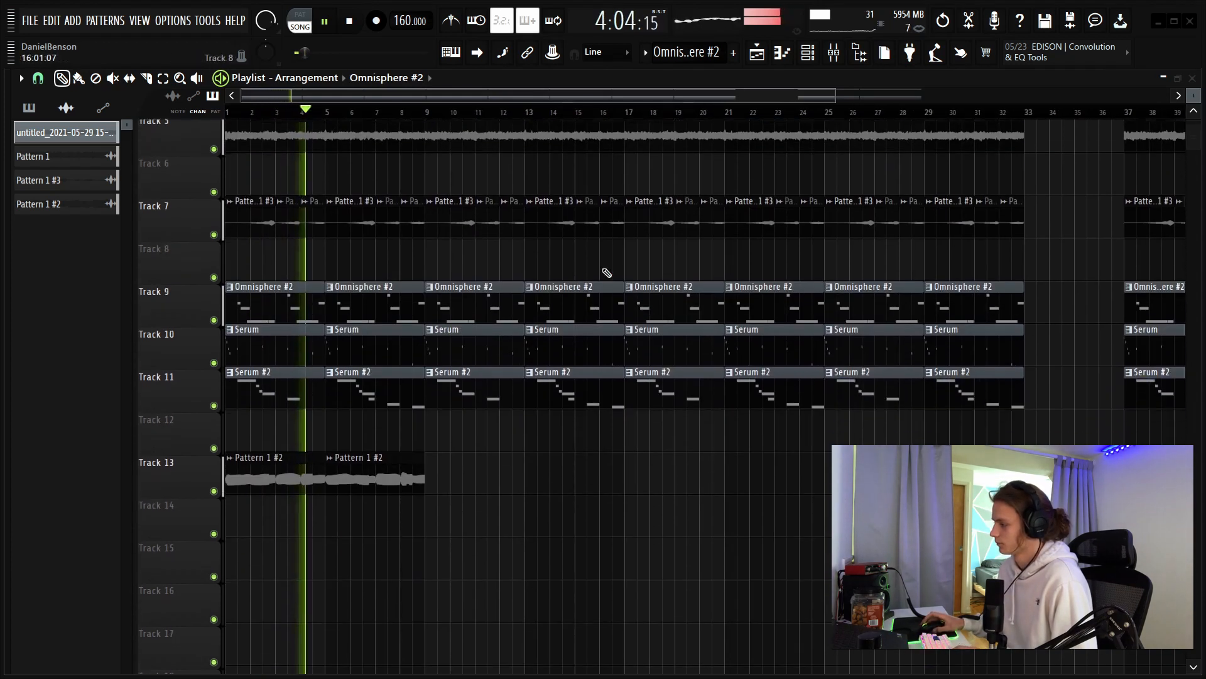
scroll(607, 273, "down", 1)
left_click_drag(490, 432, 123, 502)
key("shift+Down")
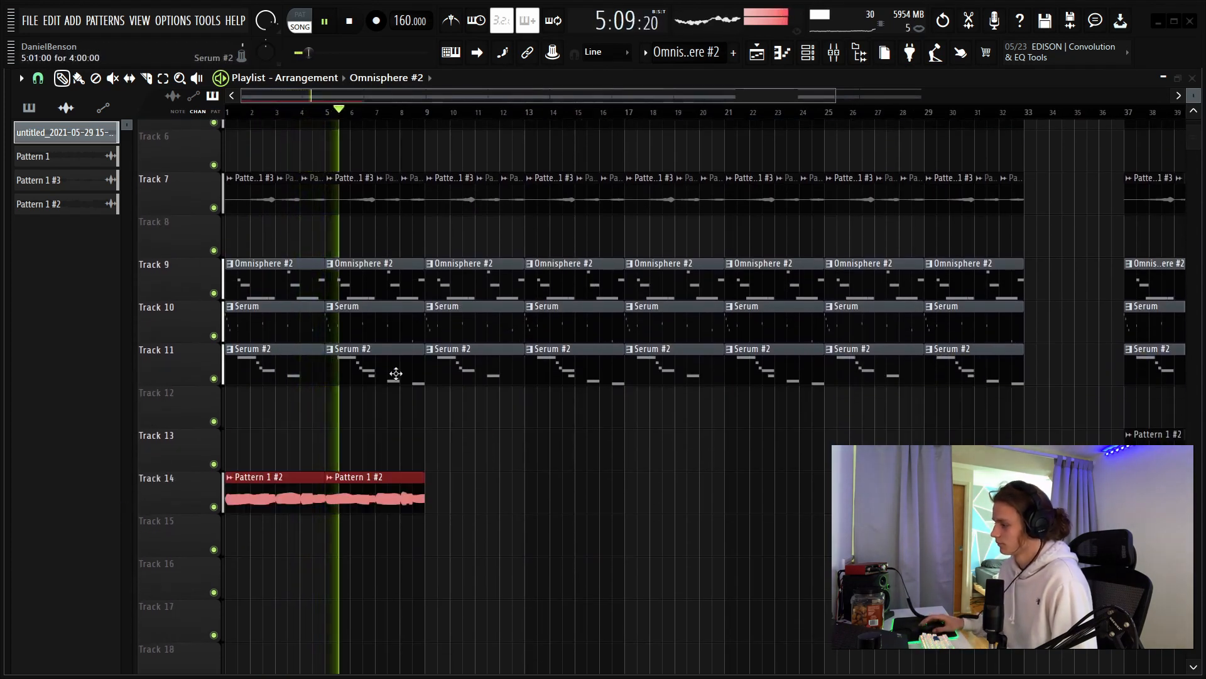
Step: Delete the Serum #2 clips in bars 9–16 and 25–32 on Track 11, leaving no stray Omnisphere #2 clip on Track 13
right_click(475, 365)
right_click(575, 365)
right_click(873, 364)
right_click(952, 357)
left_click(692, 467)
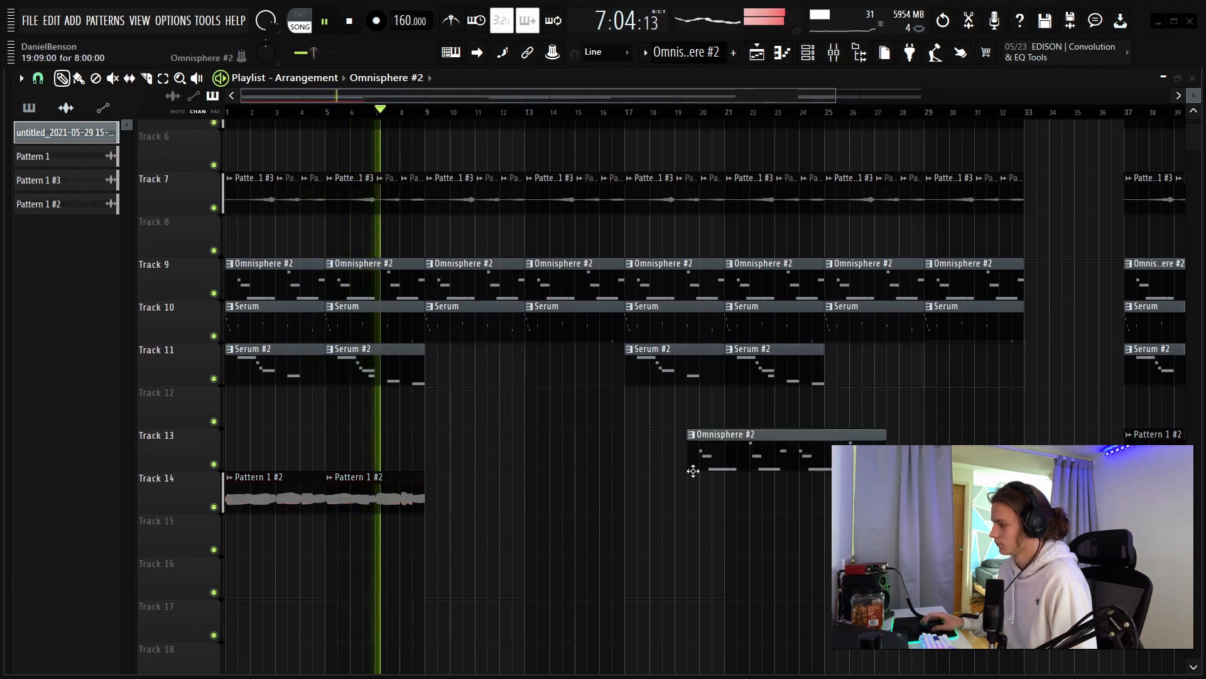
right_click(693, 466)
Step: Delete the Omnisphere #2 clip in bars 9–12 on Track 9 and the Serum clip in bars 5–8 on Track 10
right_click(490, 275)
left_click(524, 404)
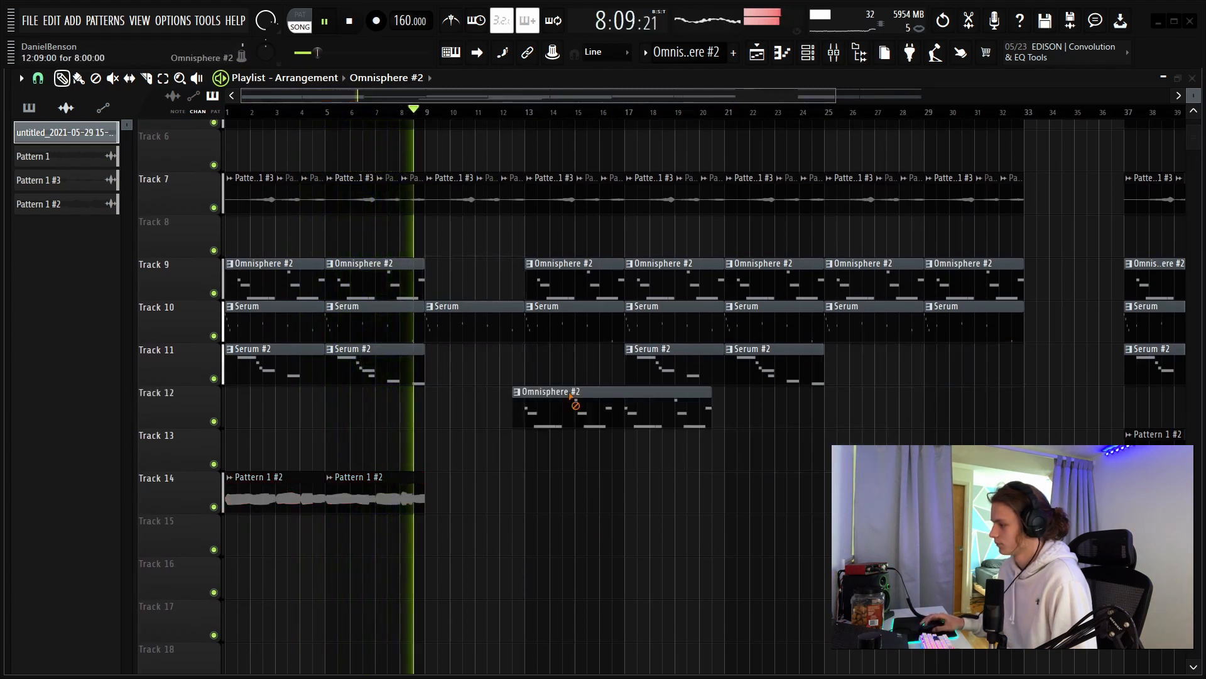
right_click(574, 405)
right_click(408, 331)
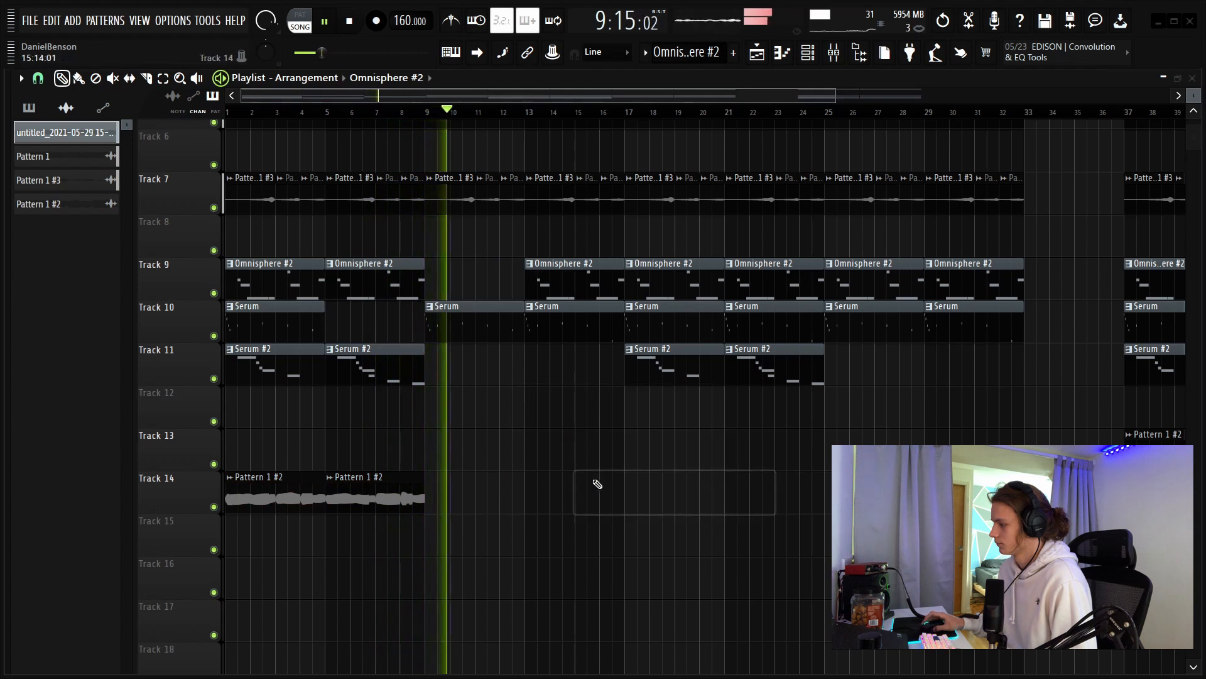
scroll(596, 485, "up", 3)
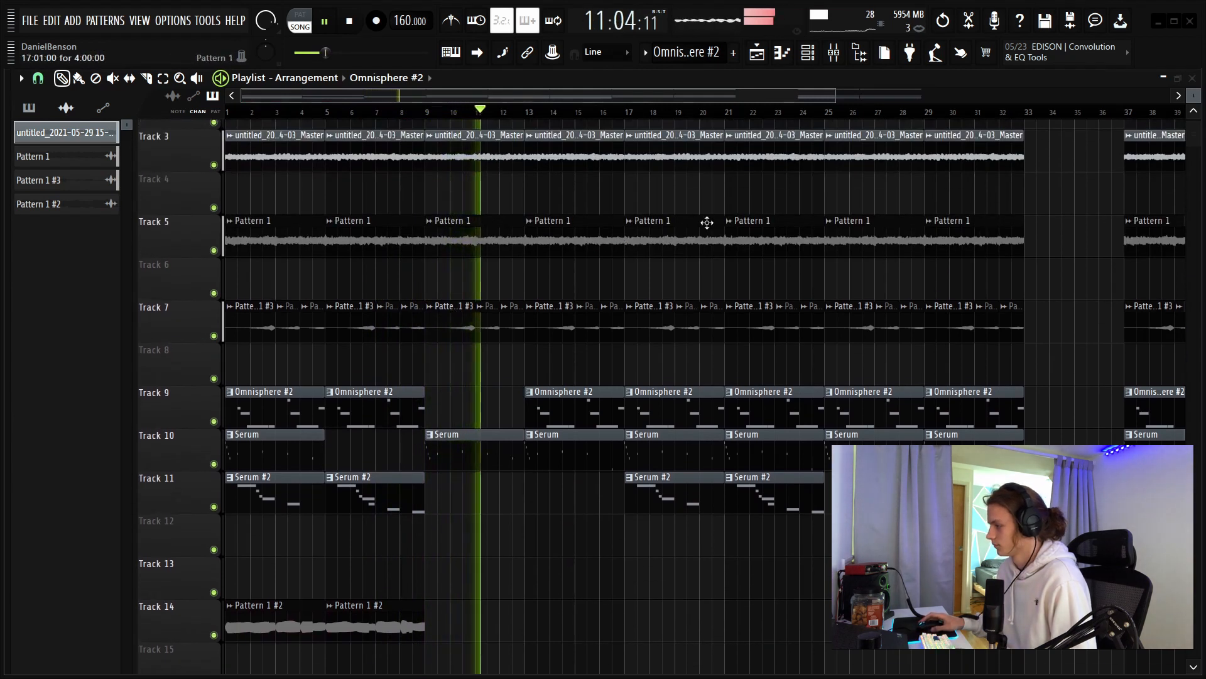
scroll(650, 267, "up", 1)
scroll(588, 408, "down", 1)
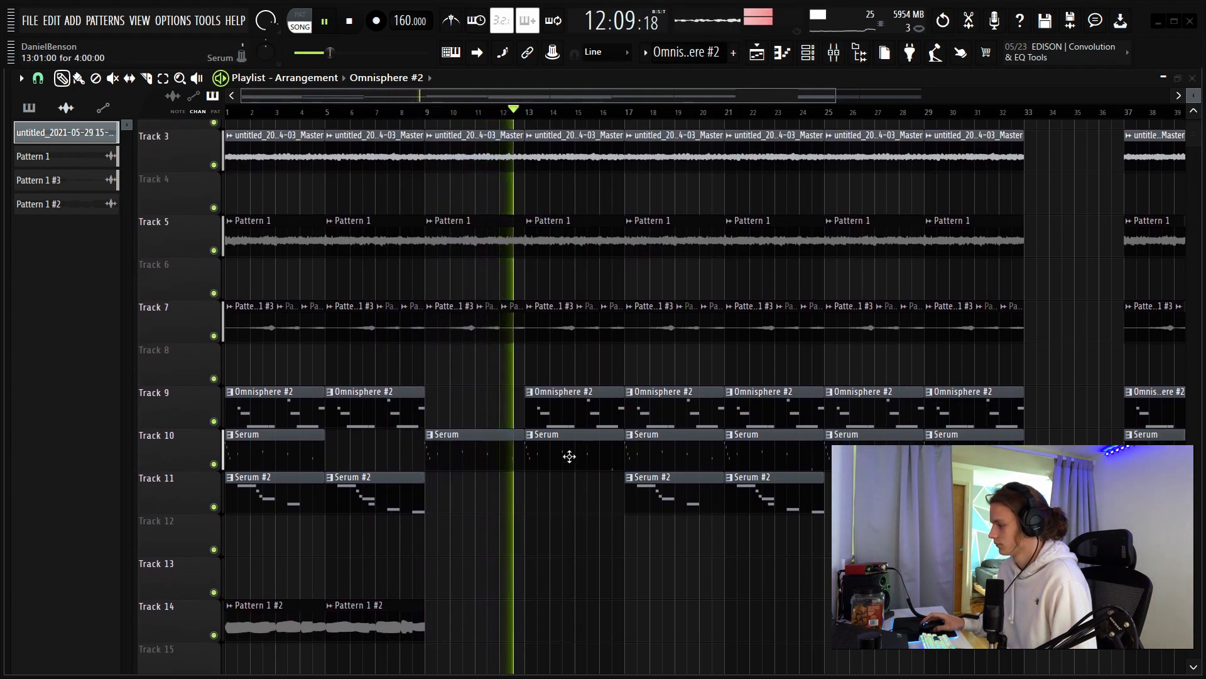
Step: Delete the Serum clips in bars 17–24 on Track 10 and the Omnisphere #2 clip in bars 25–28 on Track 9
right_click(669, 452)
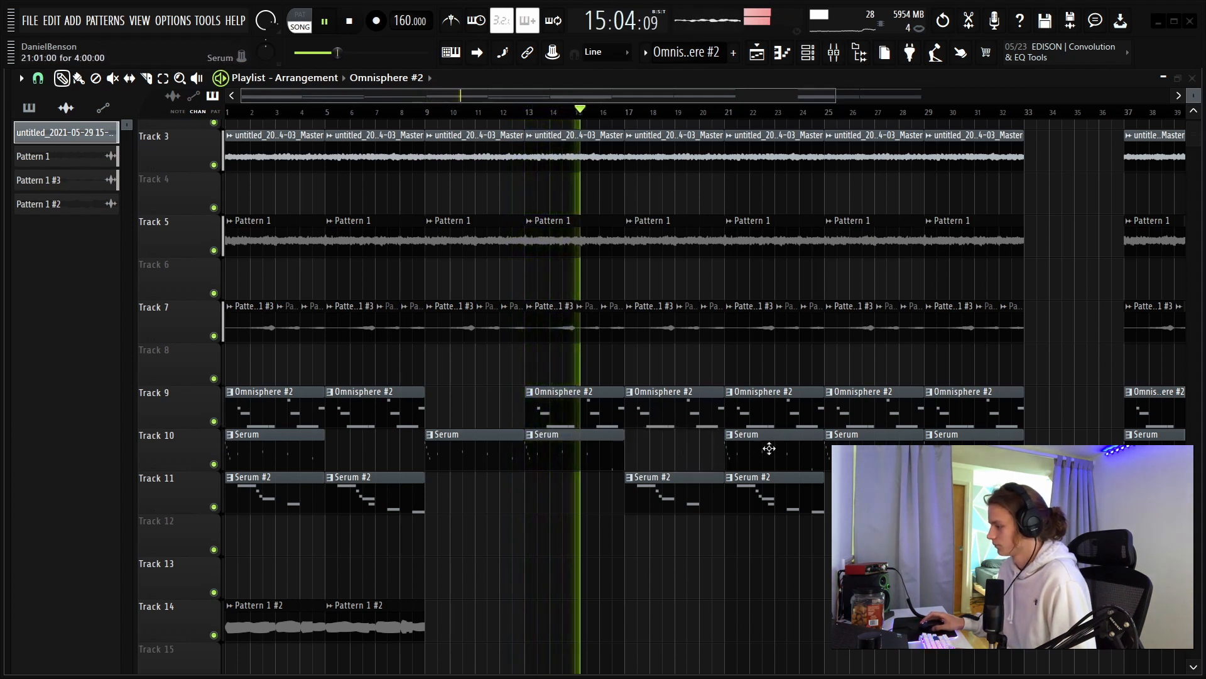
right_click(758, 455)
right_click(873, 408)
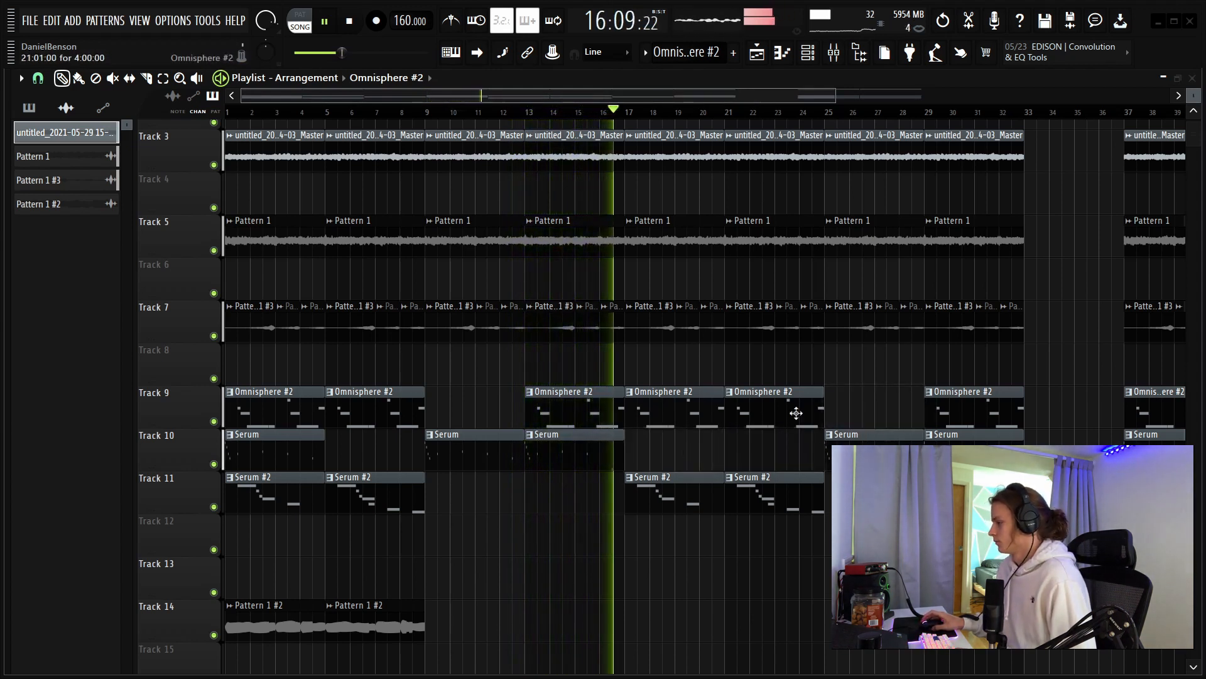
Step: Delete the Pattern 1 #3 clips in bars 1–4 and 17–20 on Track 7
scroll(657, 369, "up", 1)
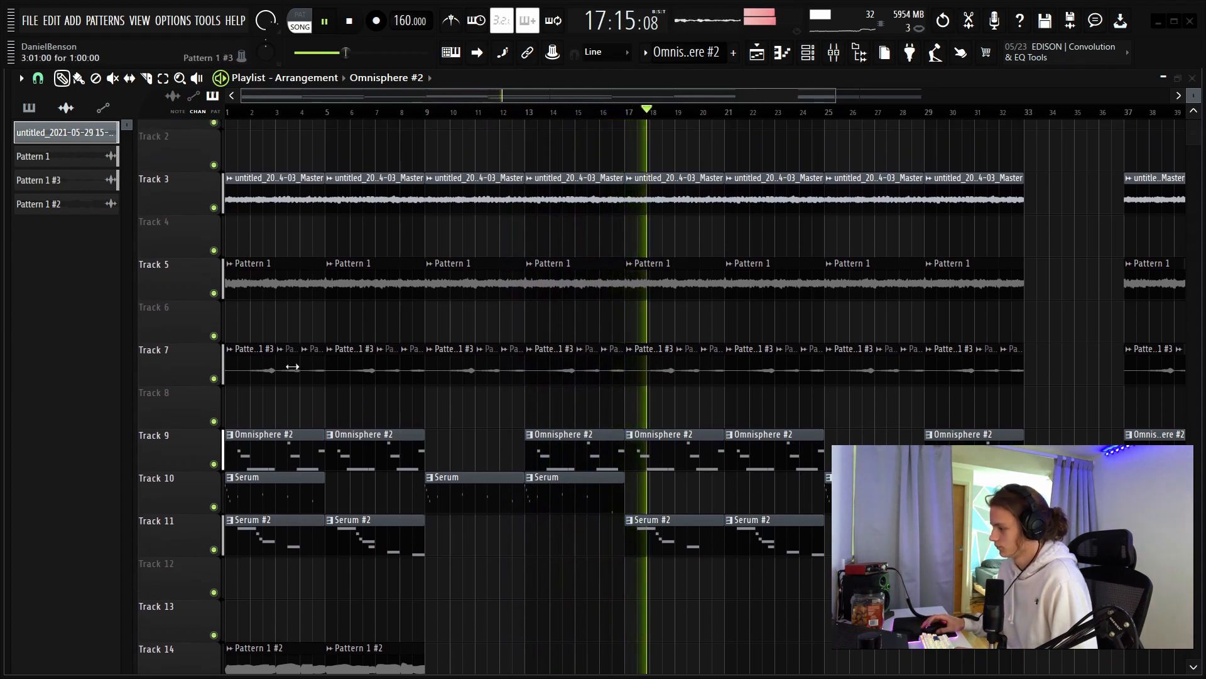
right_click(270, 364)
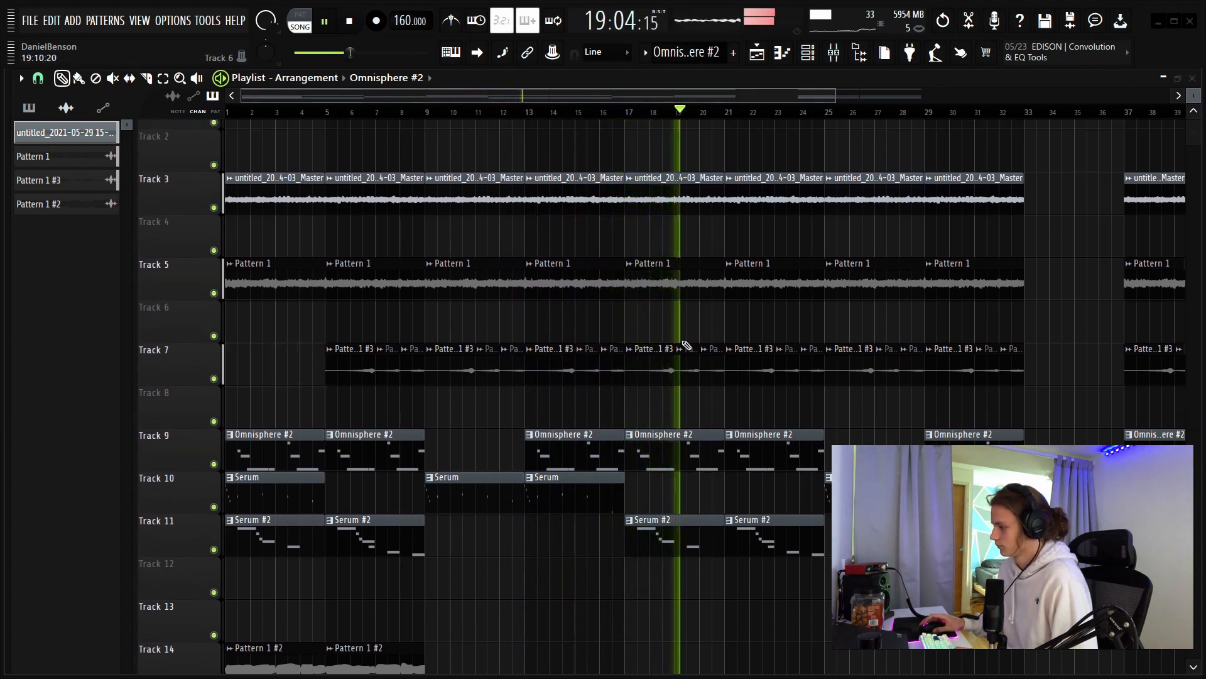
scroll(754, 409, "up", 1)
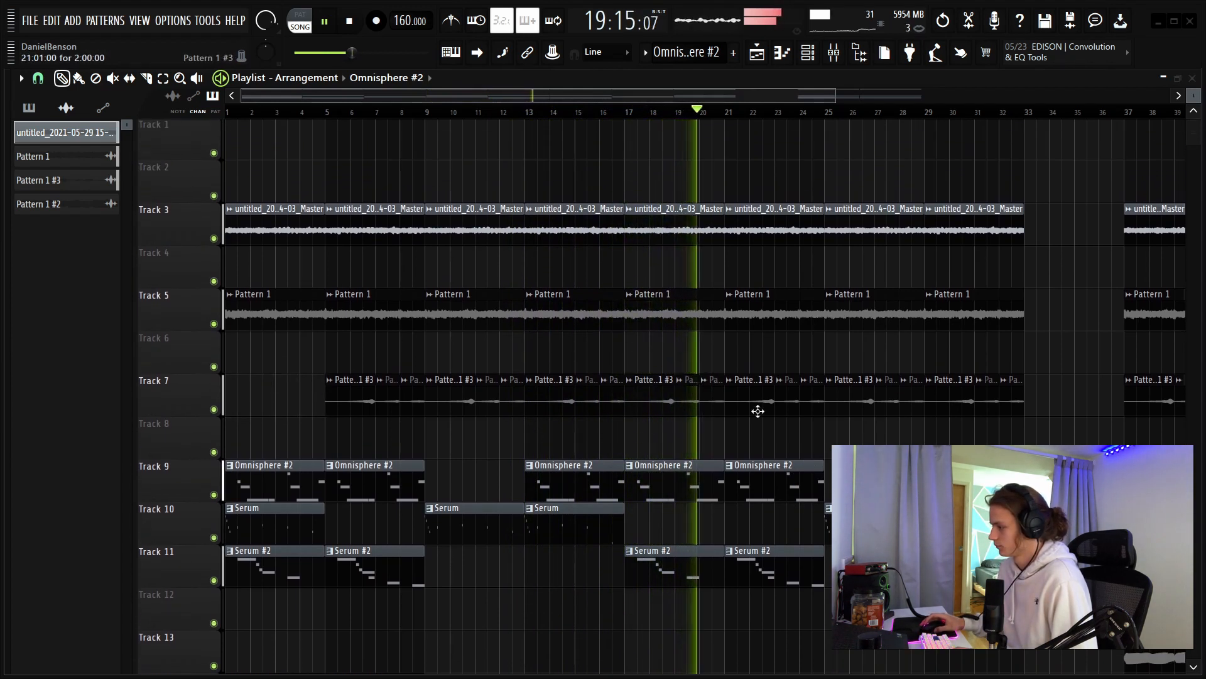
right_click(639, 403)
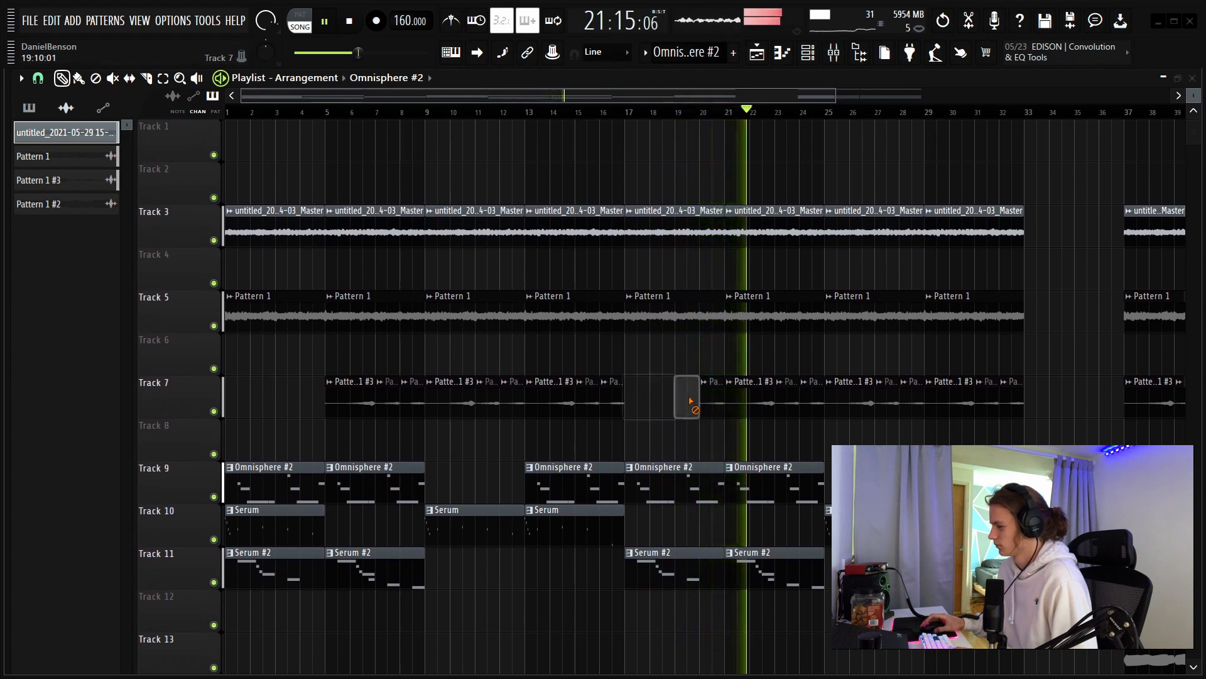
scroll(627, 349, "down", 1)
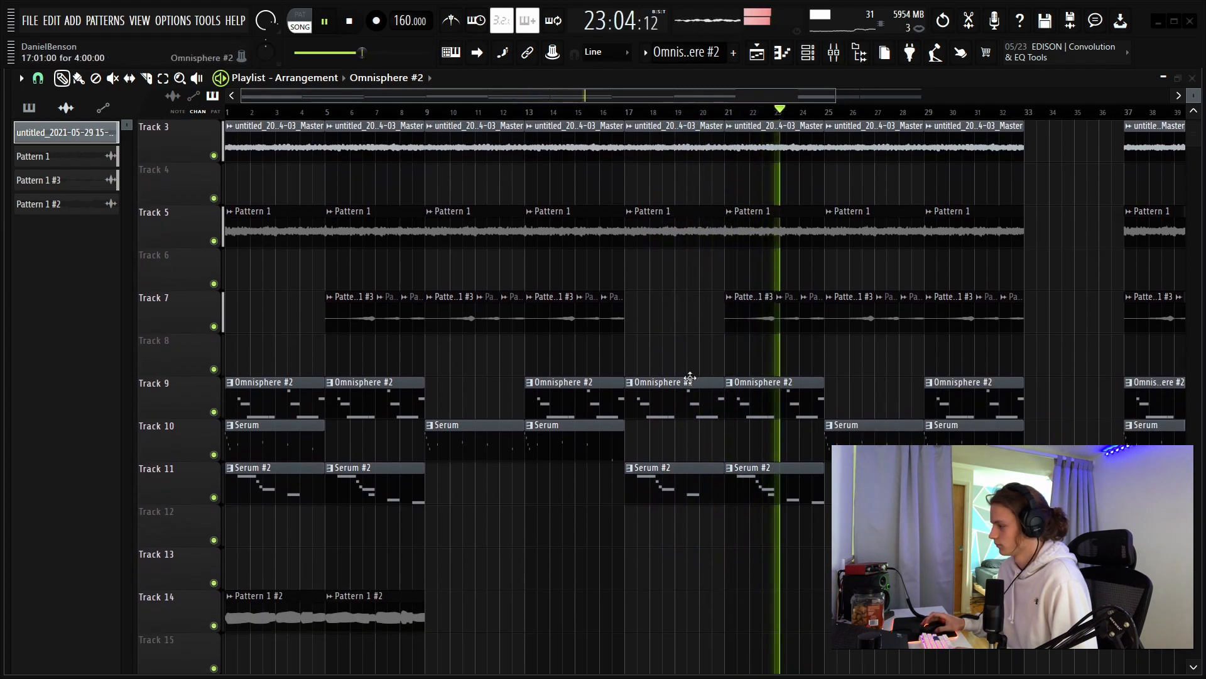
Step: Stop playback and review the clip layout across the playlist, marking the Pattern 1 #3 clips in bars 5–16 on Track 7
key("space")
scroll(374, 112, "down", 2)
scroll(509, 245, "up", 2)
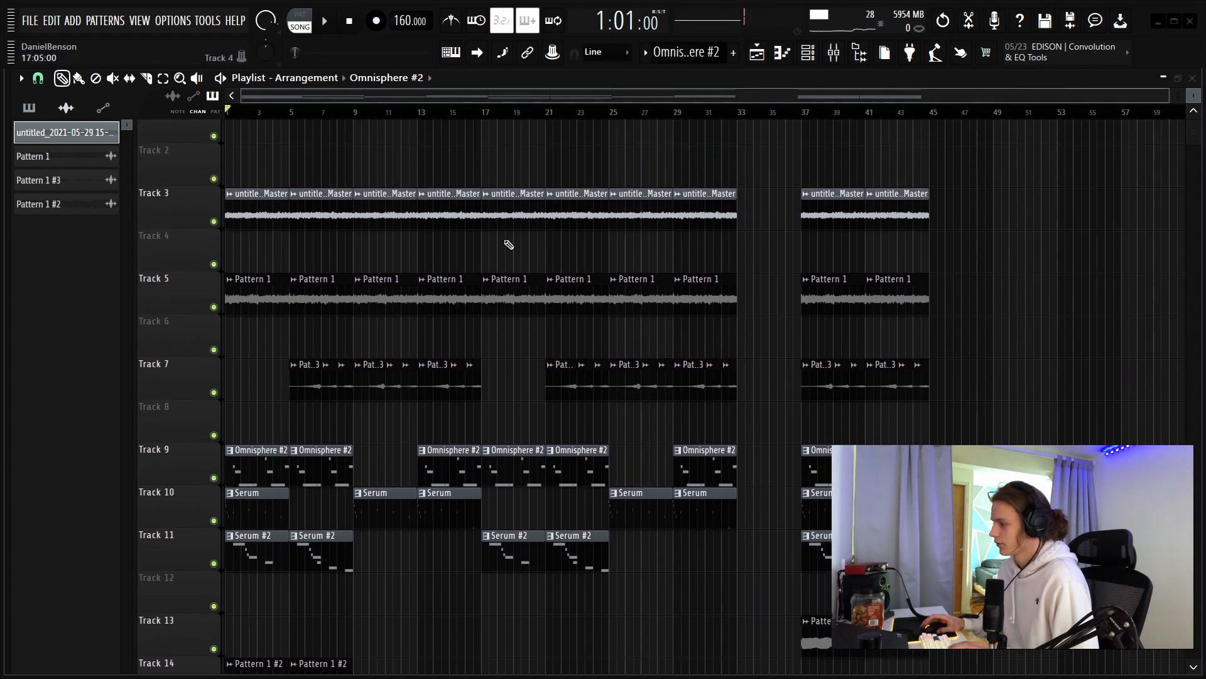
scroll(671, 286, "down", 2)
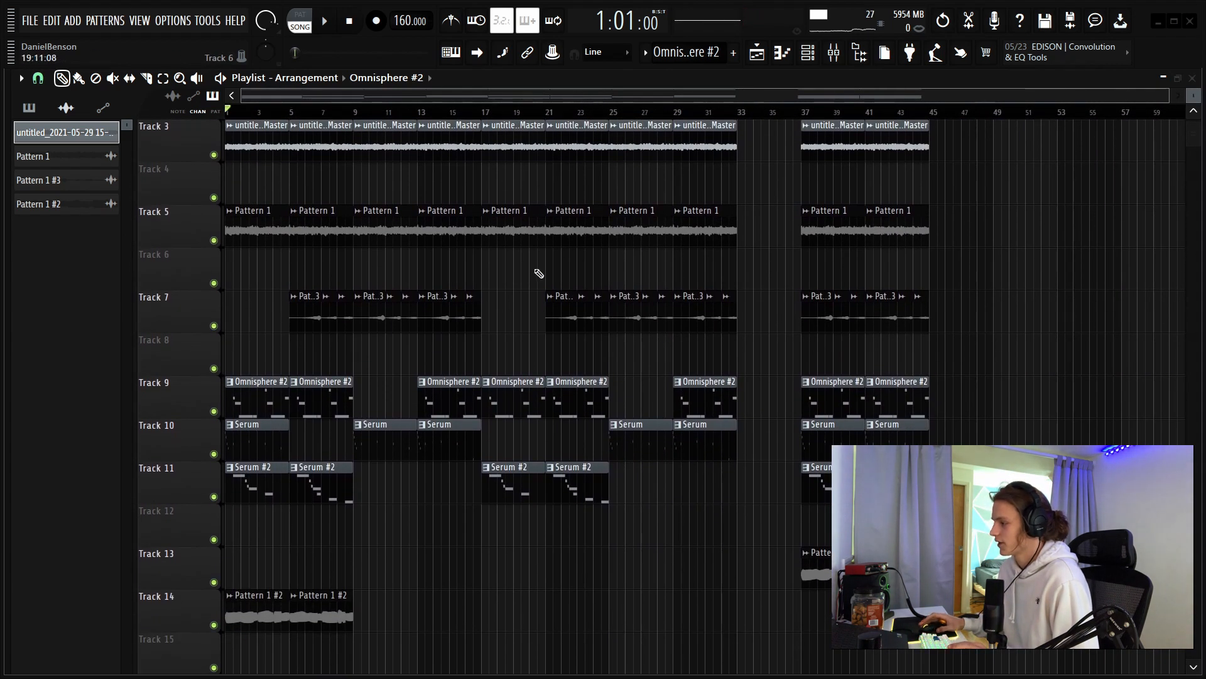
scroll(511, 313, "up", 2)
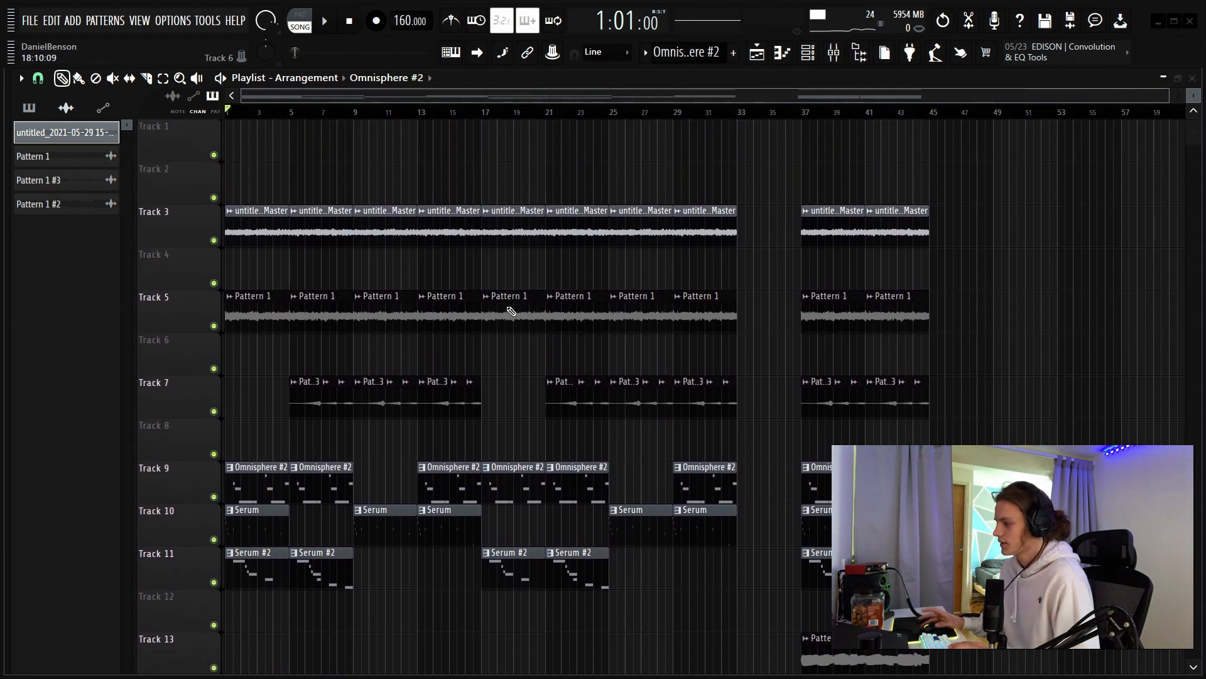
left_click_drag(496, 408, 200, 403)
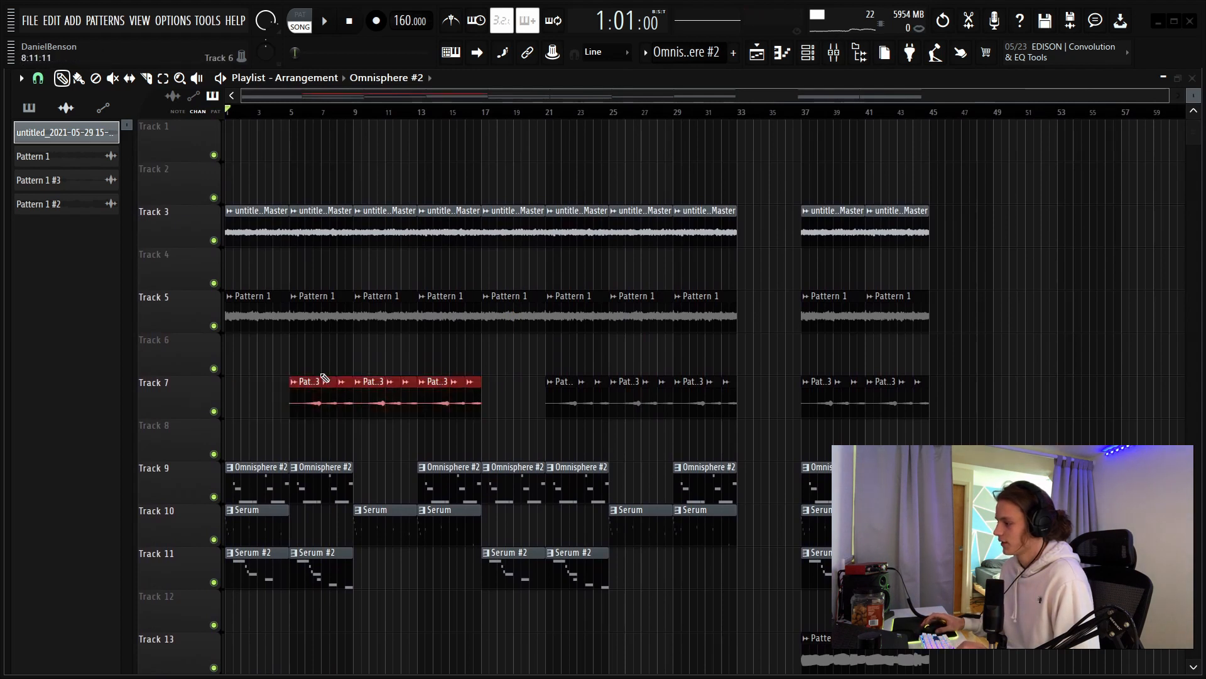
scroll(524, 203, "up", 3)
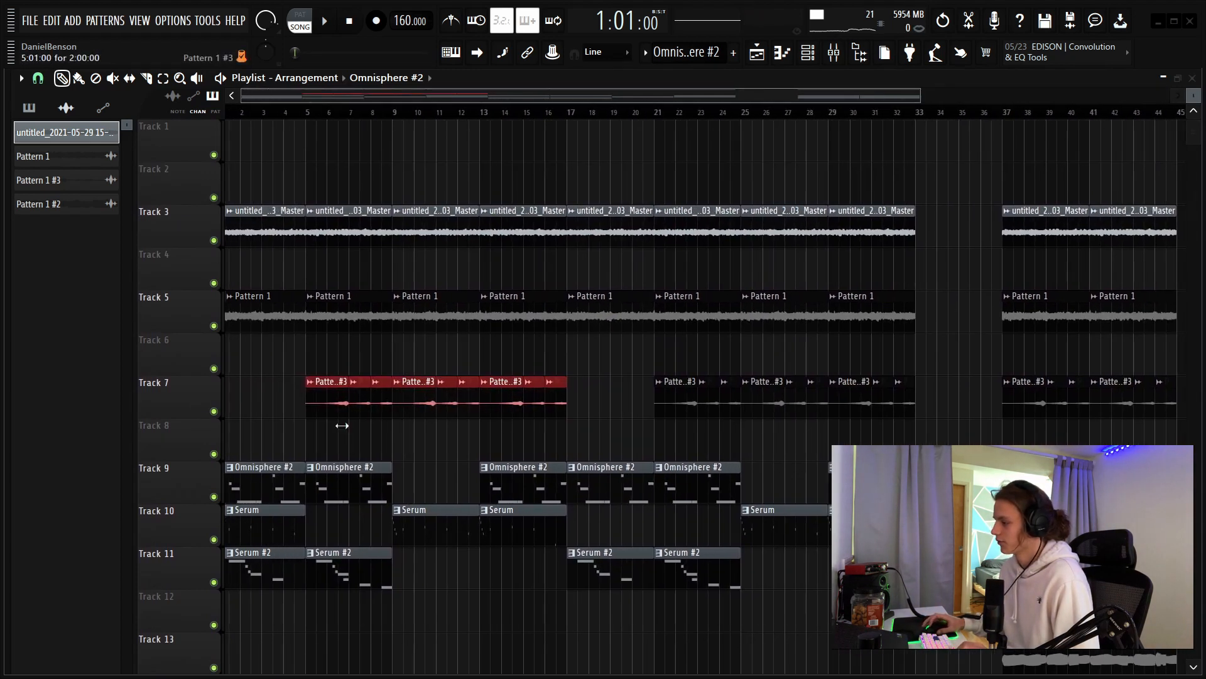
left_click_drag(627, 357, 619, 401)
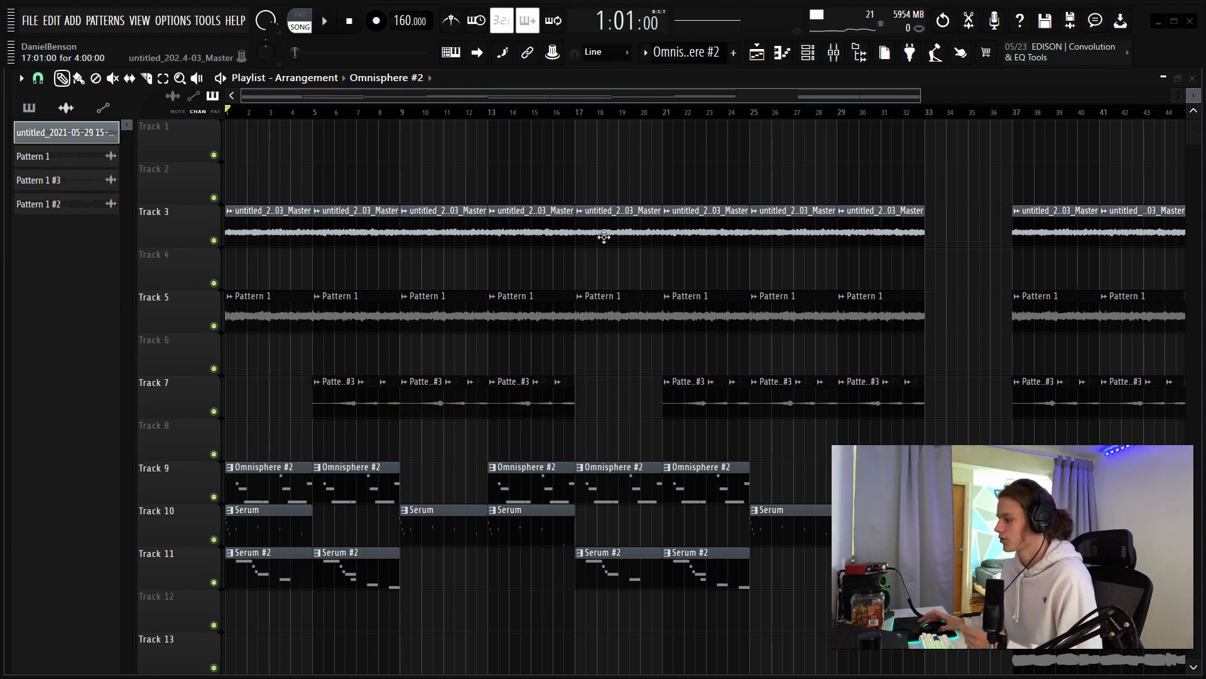
scroll(553, 248, "down", 1)
scroll(596, 370, "down", 4)
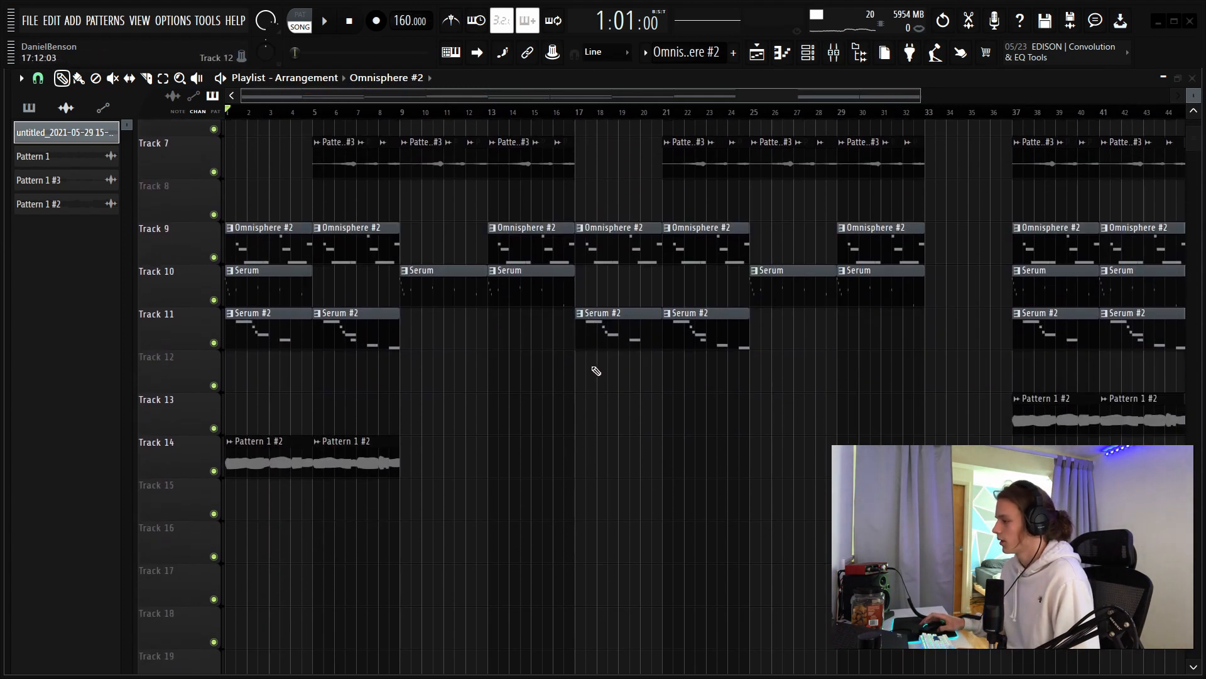
scroll(619, 342, "up", 2)
left_click_drag(600, 216, 244, 249)
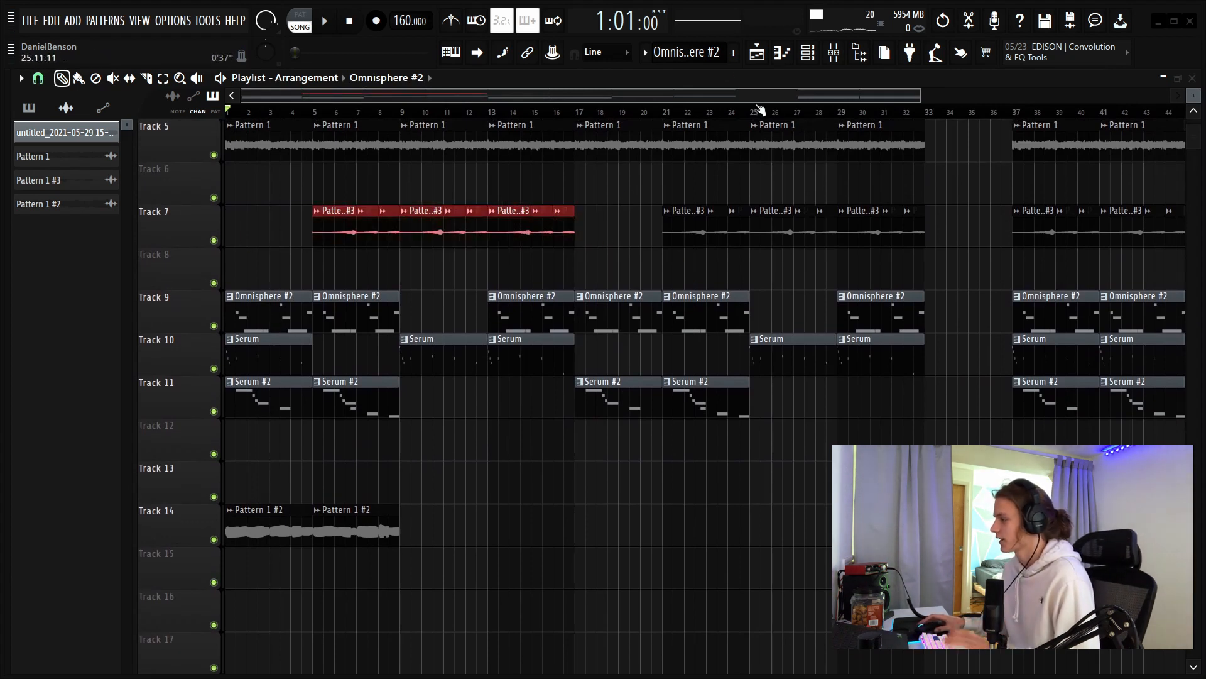
Step: Create an automation clip for the Fruity Fast Dist mix level on the Pattern 1 #2 mixer track
left_click(834, 52)
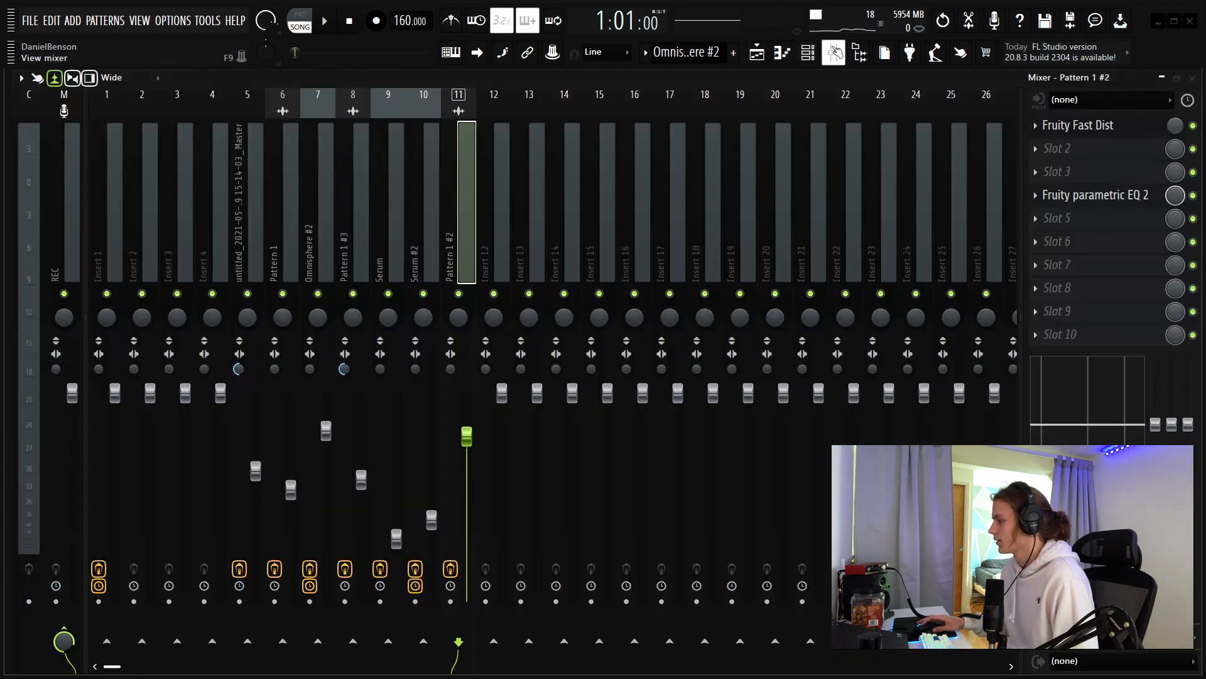
right_click(1180, 127)
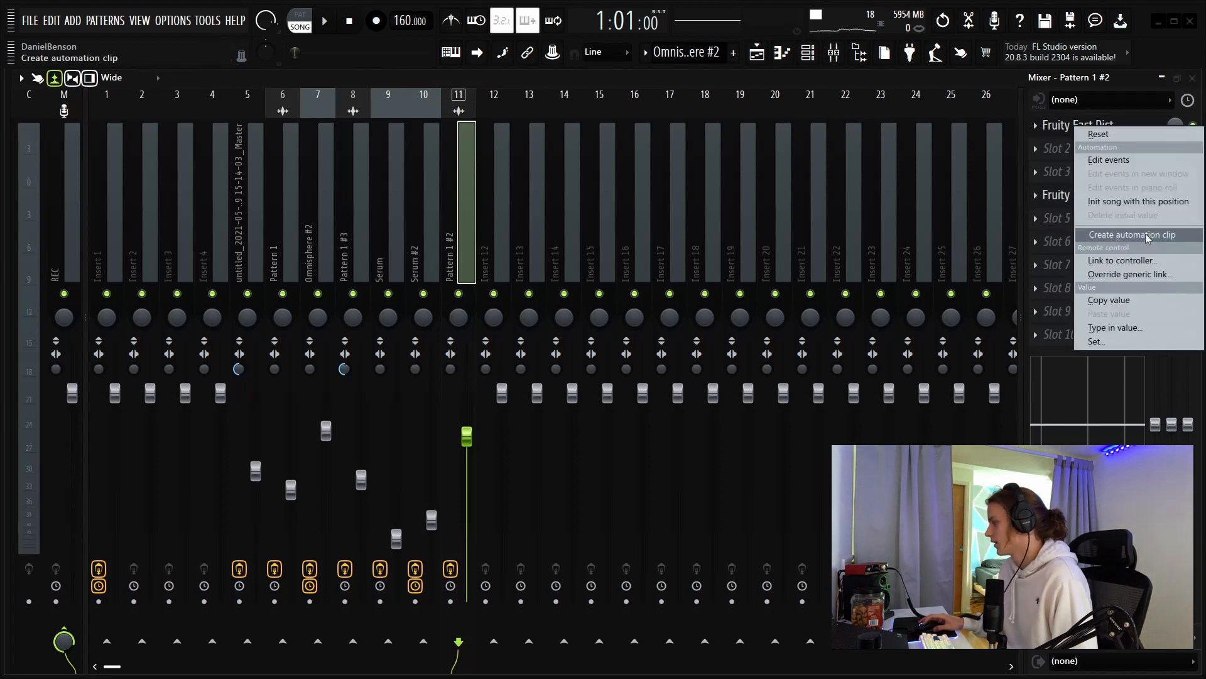
left_click(1144, 237)
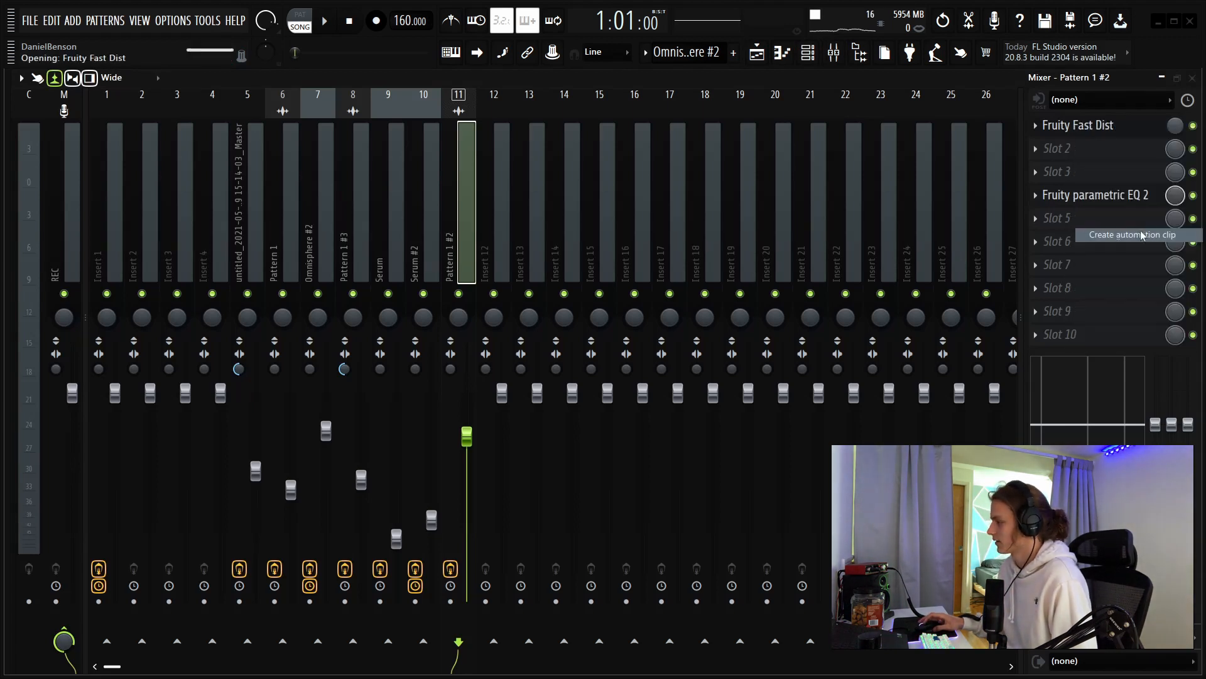
Step: Move the Fast Dist - Mix level automation clip from Track 6 down to Track 15, directly below the Pattern 1 #2 clips
left_click(757, 53)
scroll(453, 371, "down", 2)
scroll(452, 371, "up", 4)
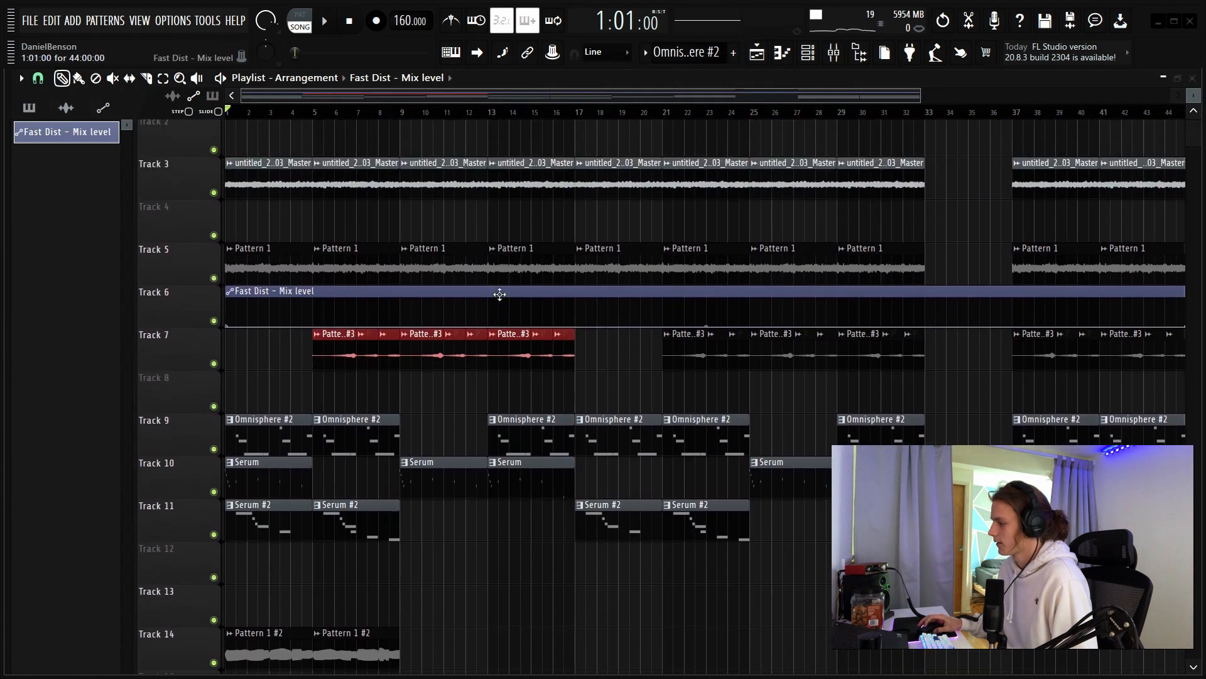
left_click_drag(498, 293, 407, 675)
scroll(553, 512, "down", 4)
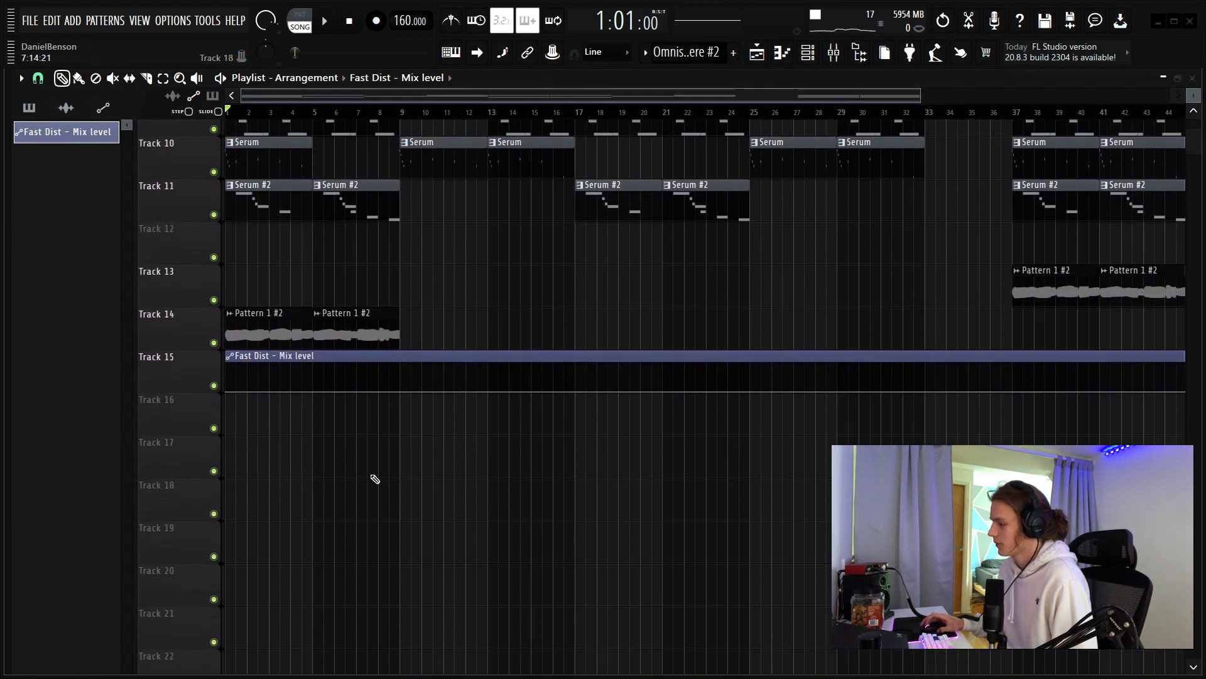
scroll(326, 109, "up", 6)
Step: Shape the Fast Dist mix level automation to curve up from zero at bar 4 to a peak at bar 5, and start playback
left_click_drag(350, 98, 291, 99)
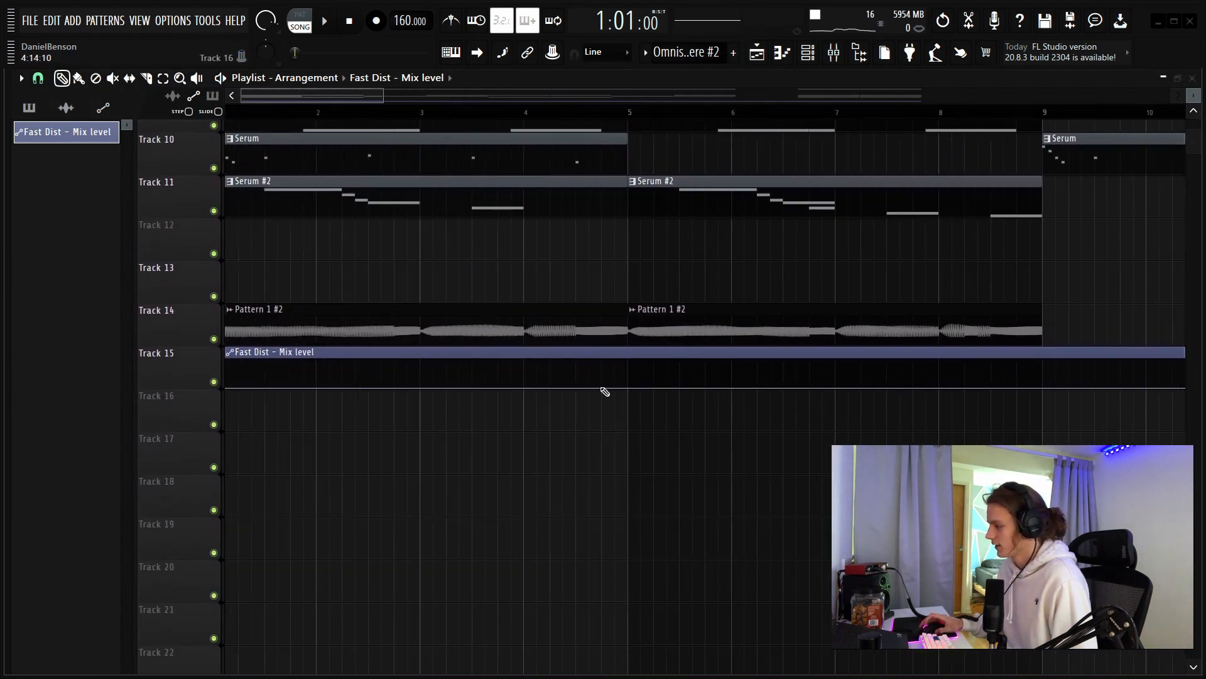
left_click_drag(638, 391, 640, 358)
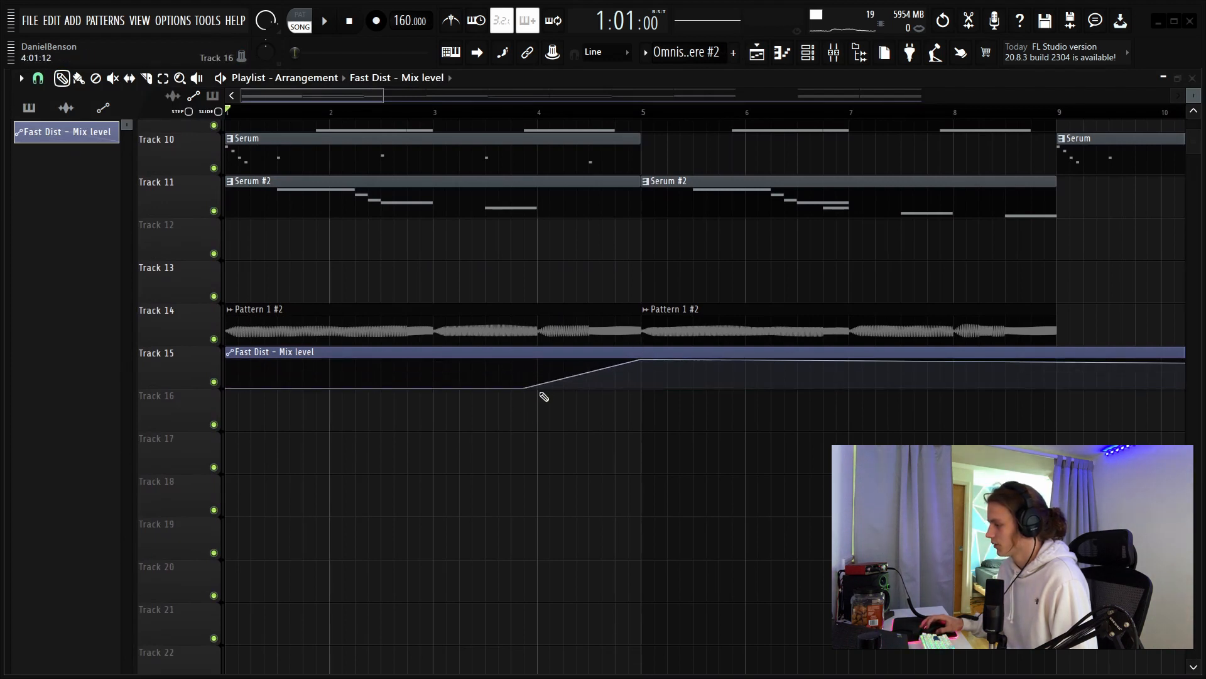
key("space")
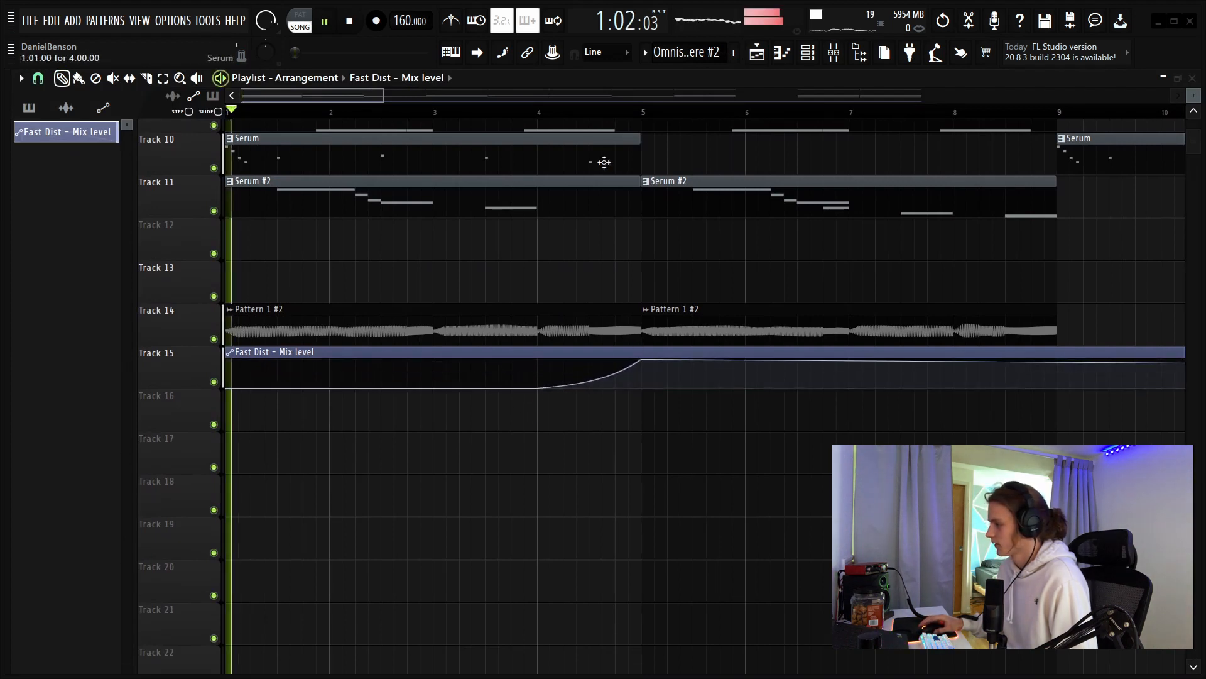
Step: Curve the mix level automation down to zero between bars 5 and 6, add a second short rise ending at bar 9, and audition it
scroll(610, 115, "down", 3)
right_click(716, 360)
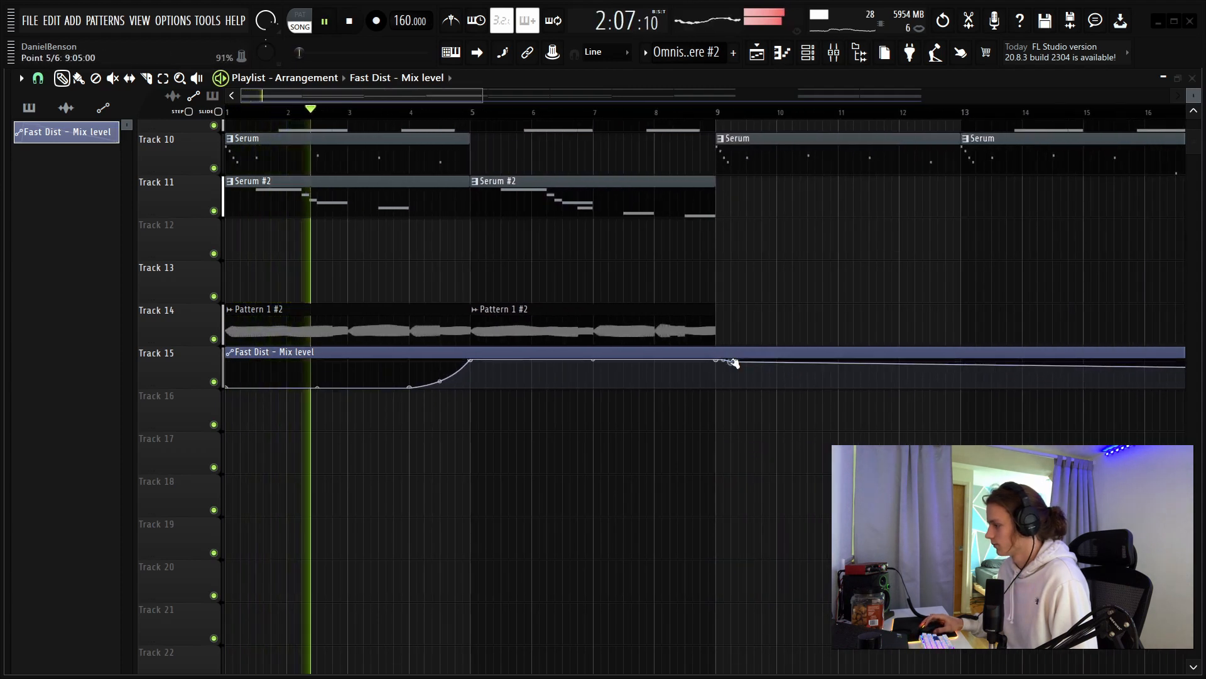
left_click_drag(719, 358, 717, 409)
right_click(654, 362)
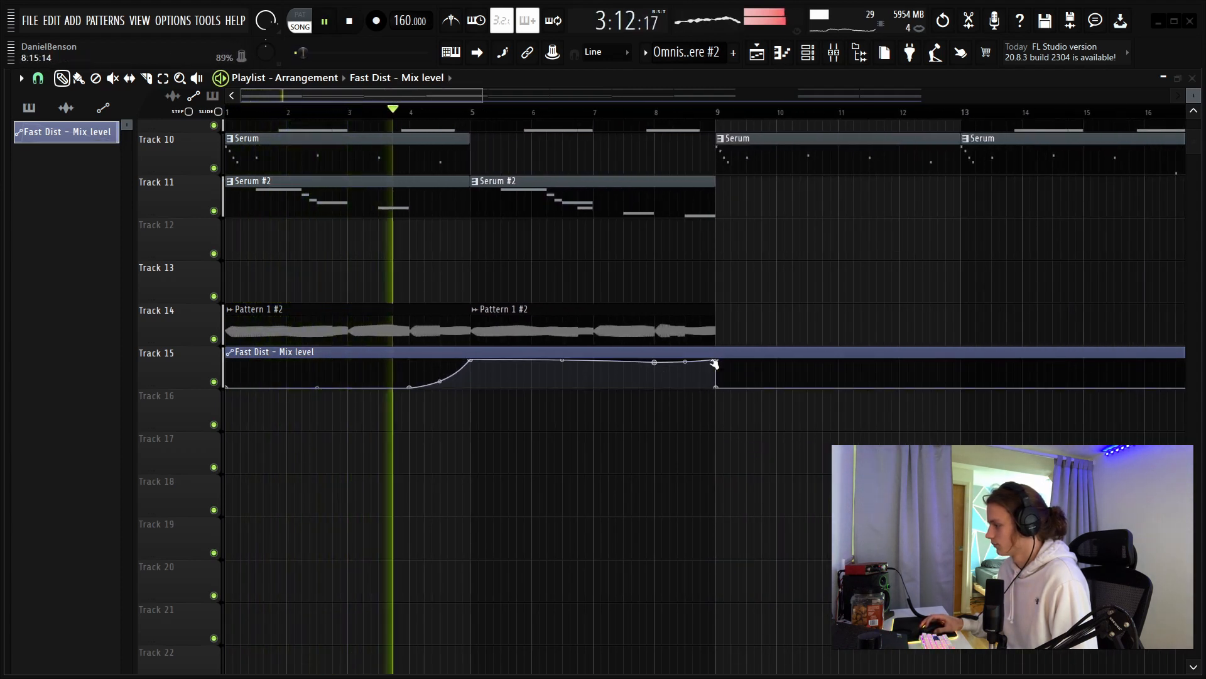
left_click_drag(717, 360, 709, 391)
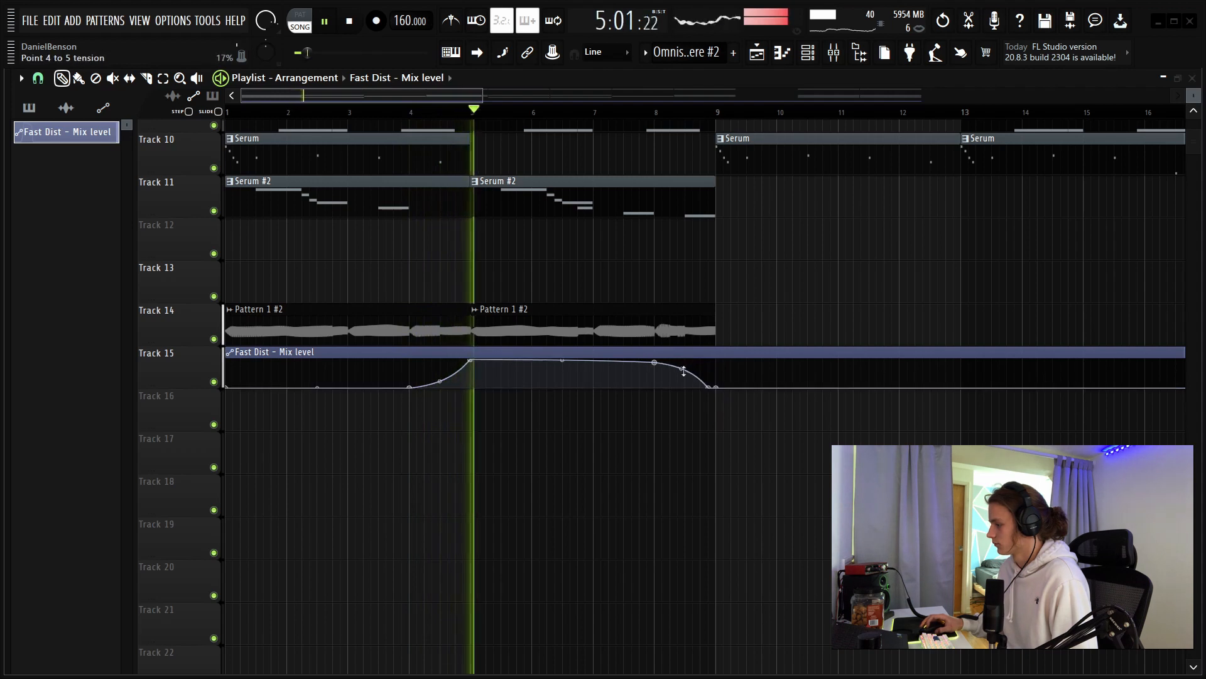
left_click_drag(655, 363, 685, 360)
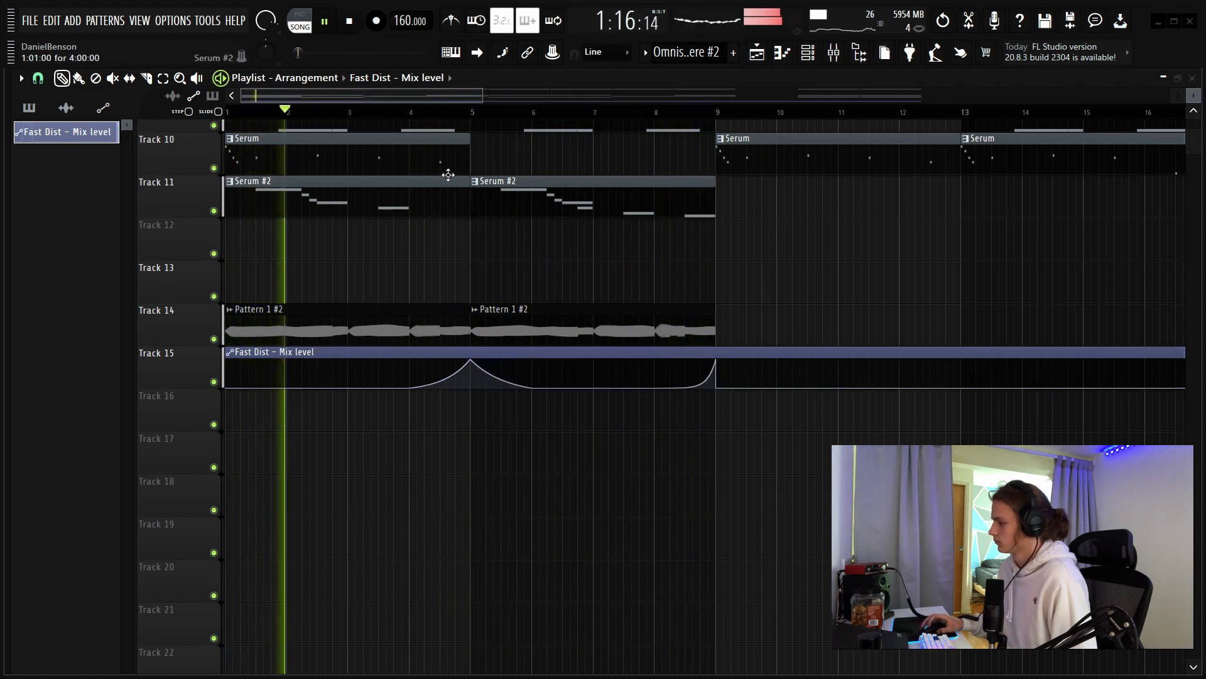
left_click(427, 114)
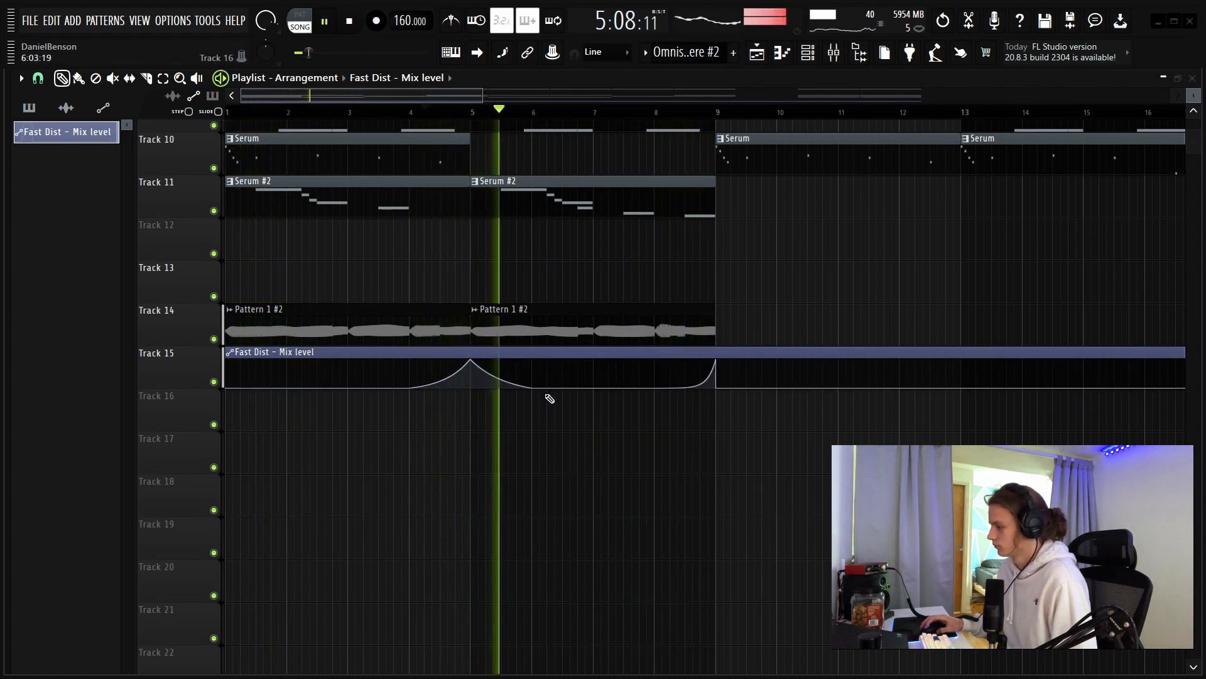
scroll(616, 118, "down", 2)
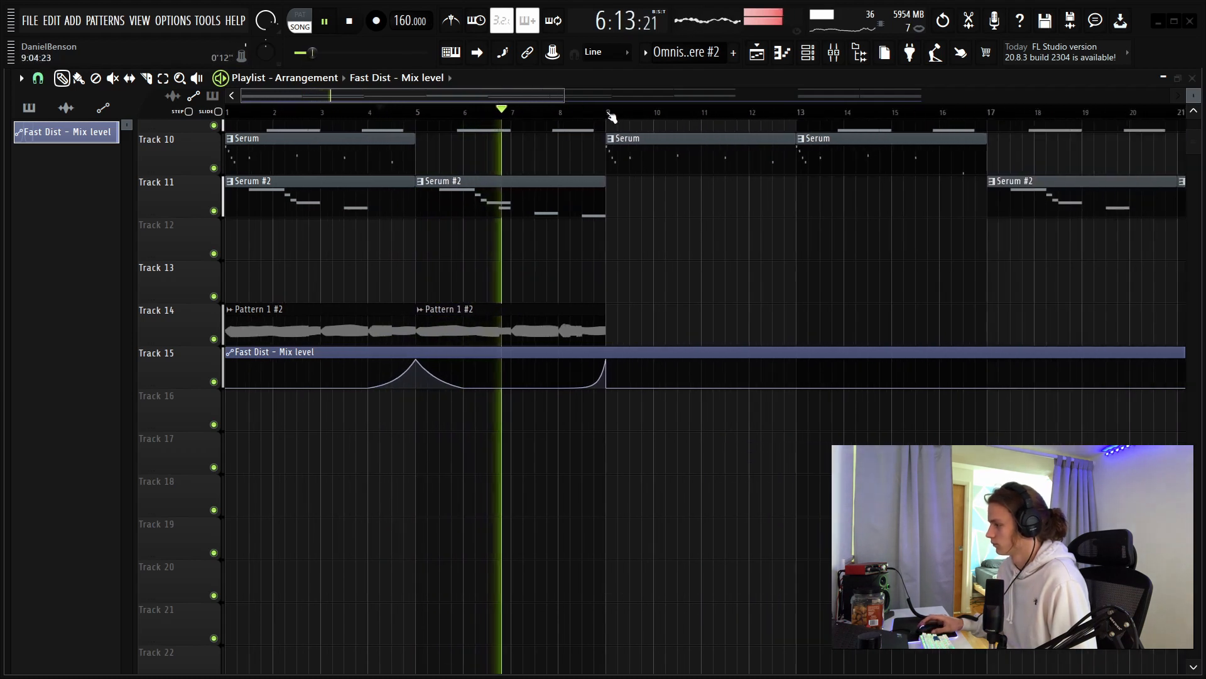
scroll(611, 119, "up", 4)
scroll(632, 322, "up", 5)
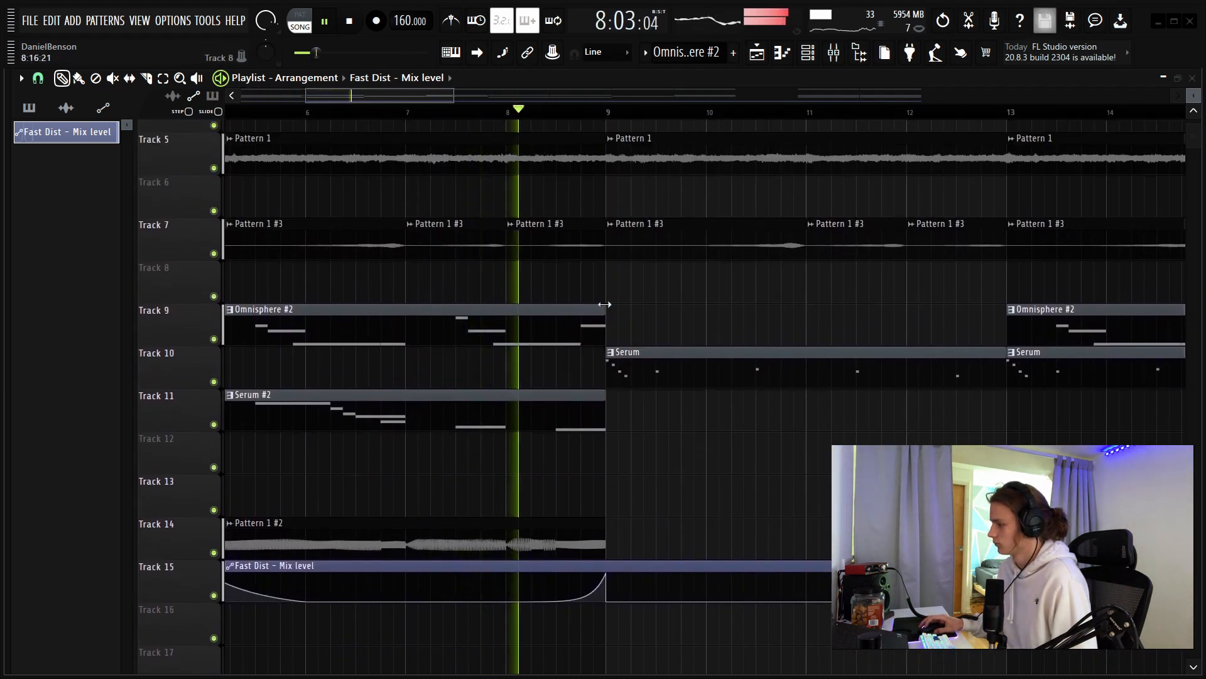
scroll(613, 289, "up", 2)
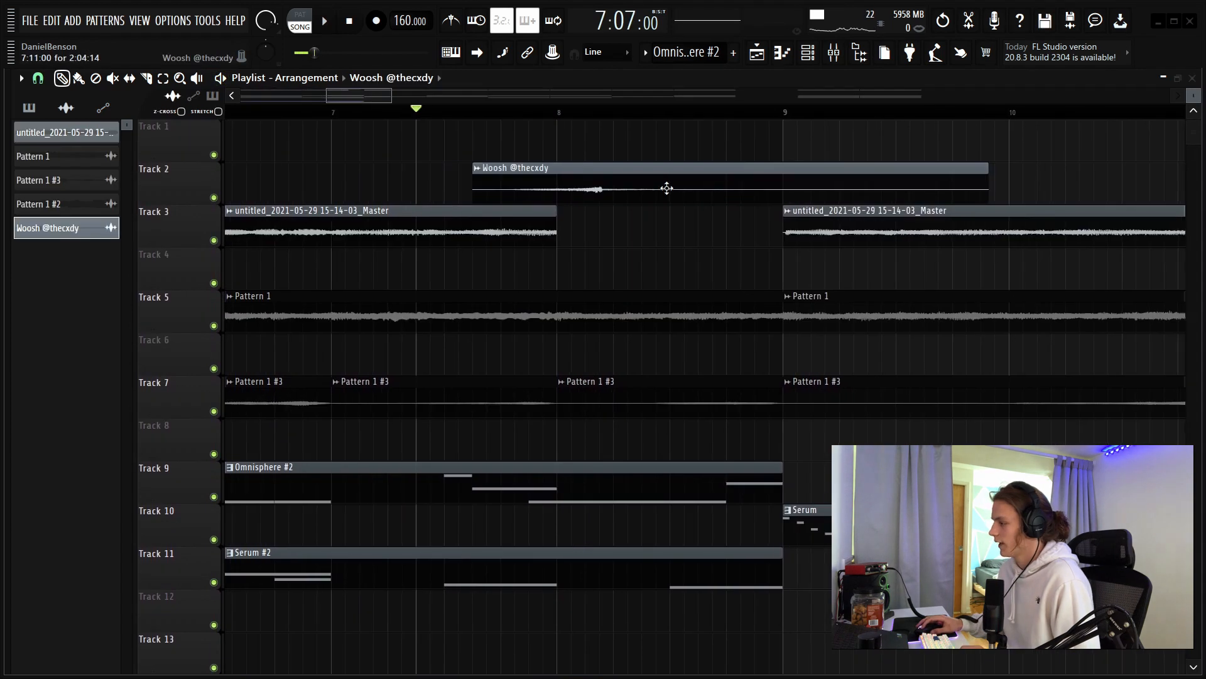
left_click_drag(665, 186, 616, 189)
scroll(563, 115, "up", 3)
scroll(564, 115, "up", 3)
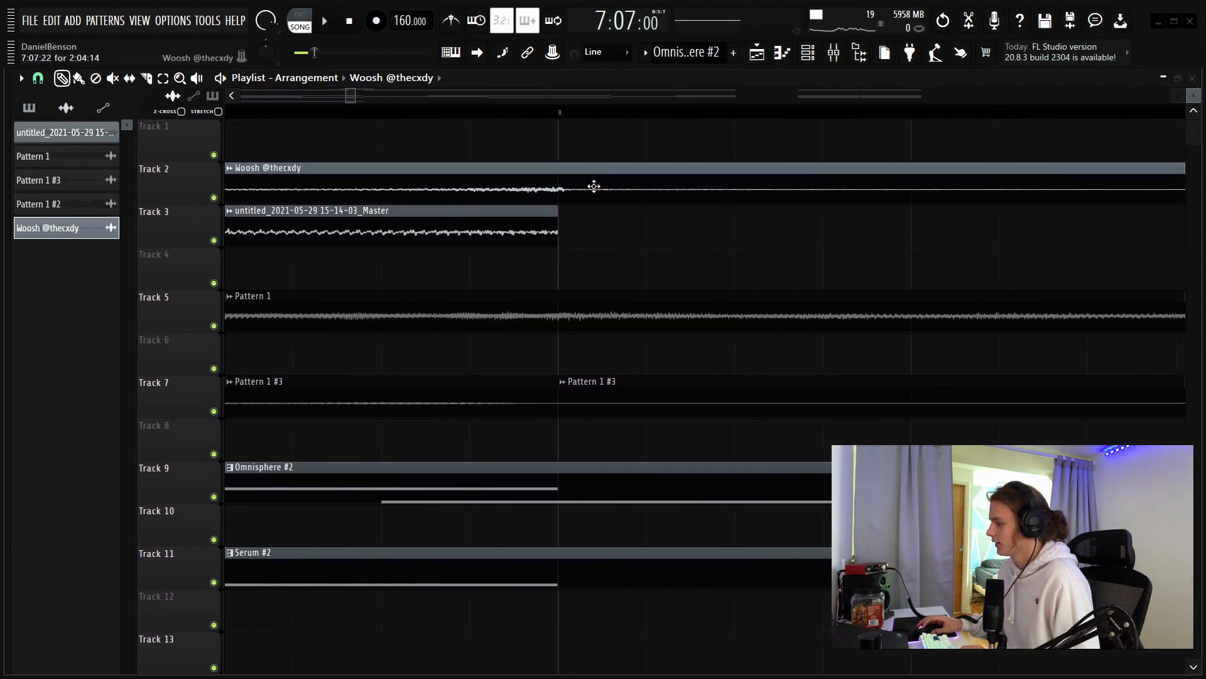
double_click(558, 186)
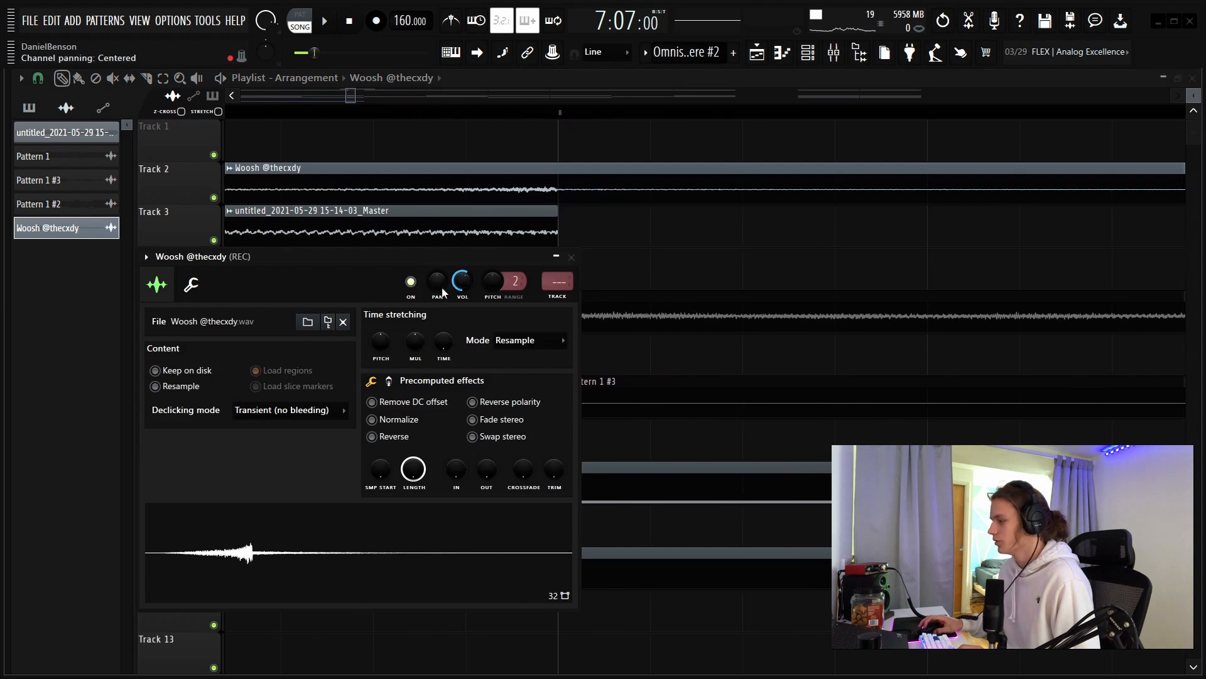
left_click_drag(473, 280, 473, 292)
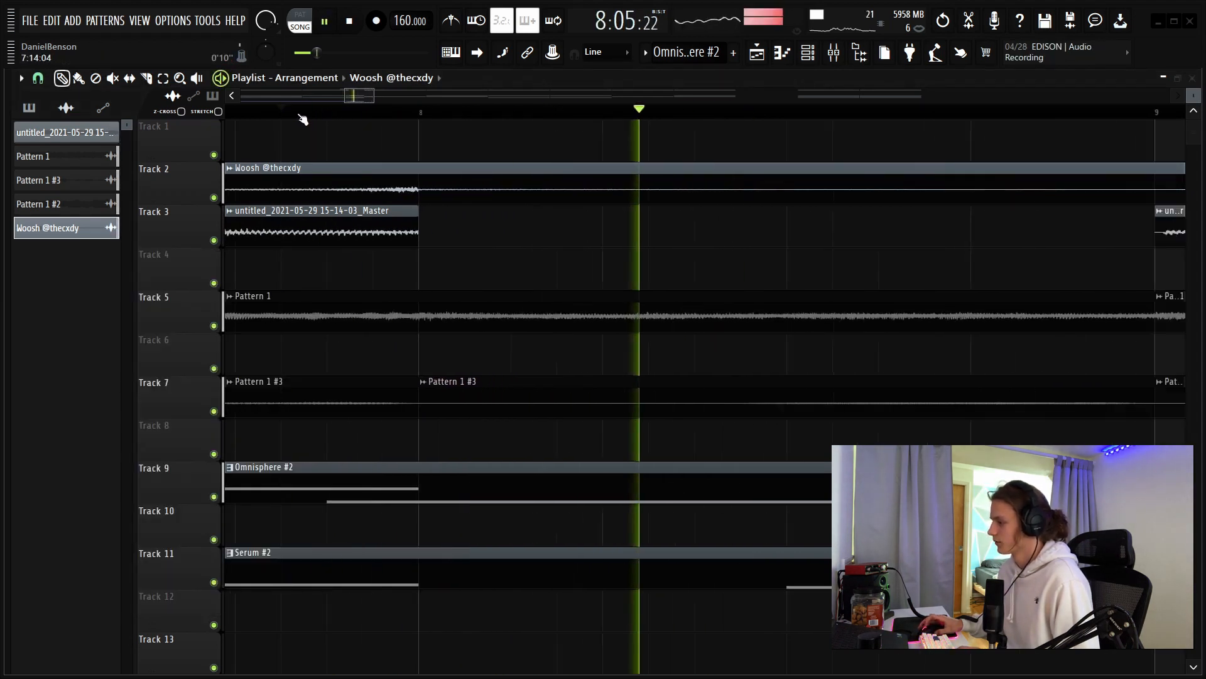
key("space")
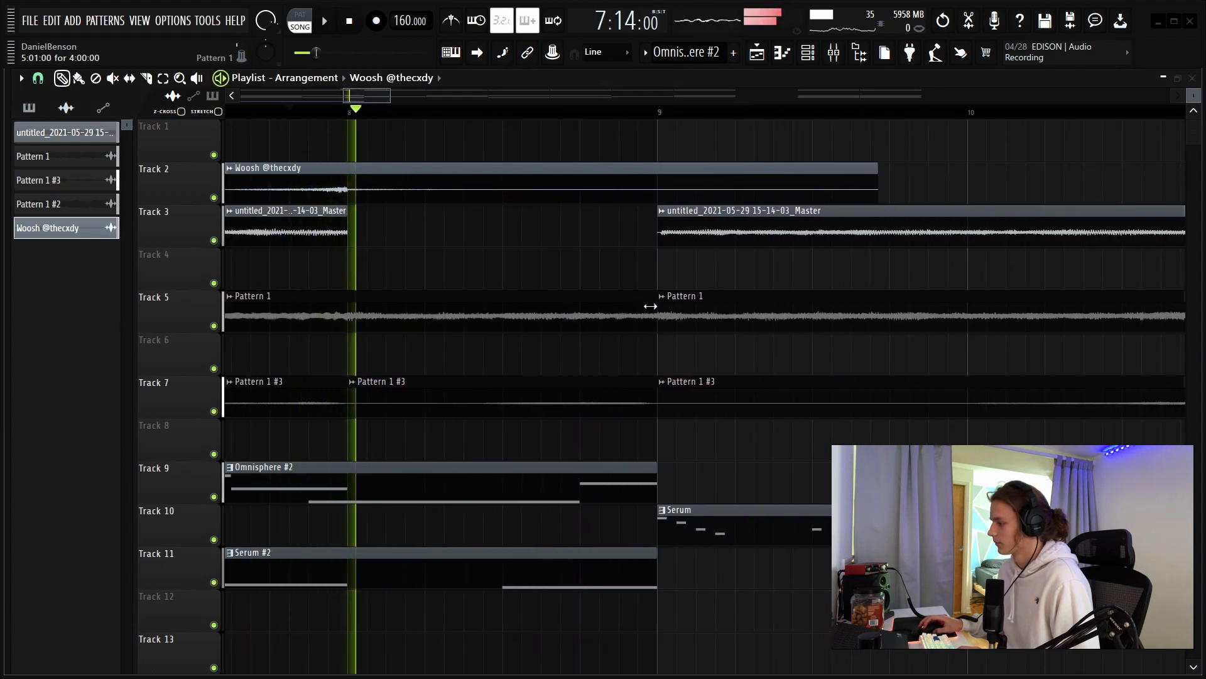
Step: Trim the Pattern 1 clip on Track 5 so it ends at bar 8, leaving bar 8 empty
left_click_drag(656, 306, 605, 304)
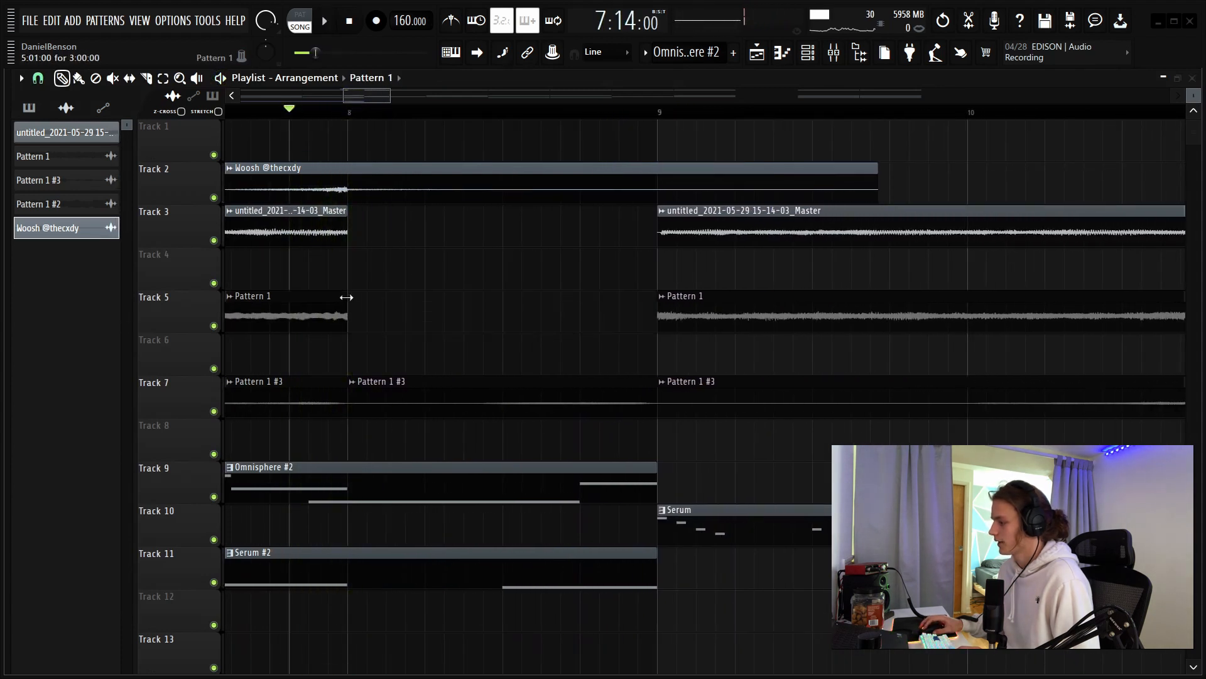
scroll(354, 119, "down", 3)
left_click_drag(377, 96, 327, 139)
left_click(787, 390, "ctrl")
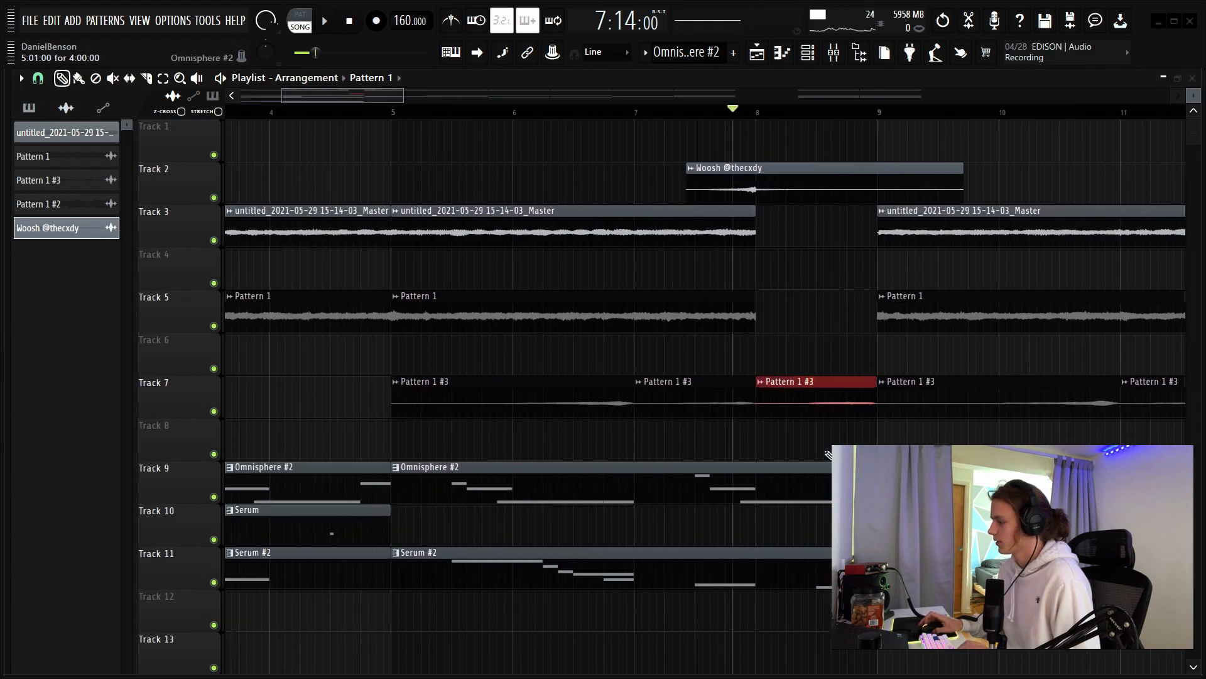
left_click(821, 470, "ctrl")
left_click_drag(818, 540, 822, 555)
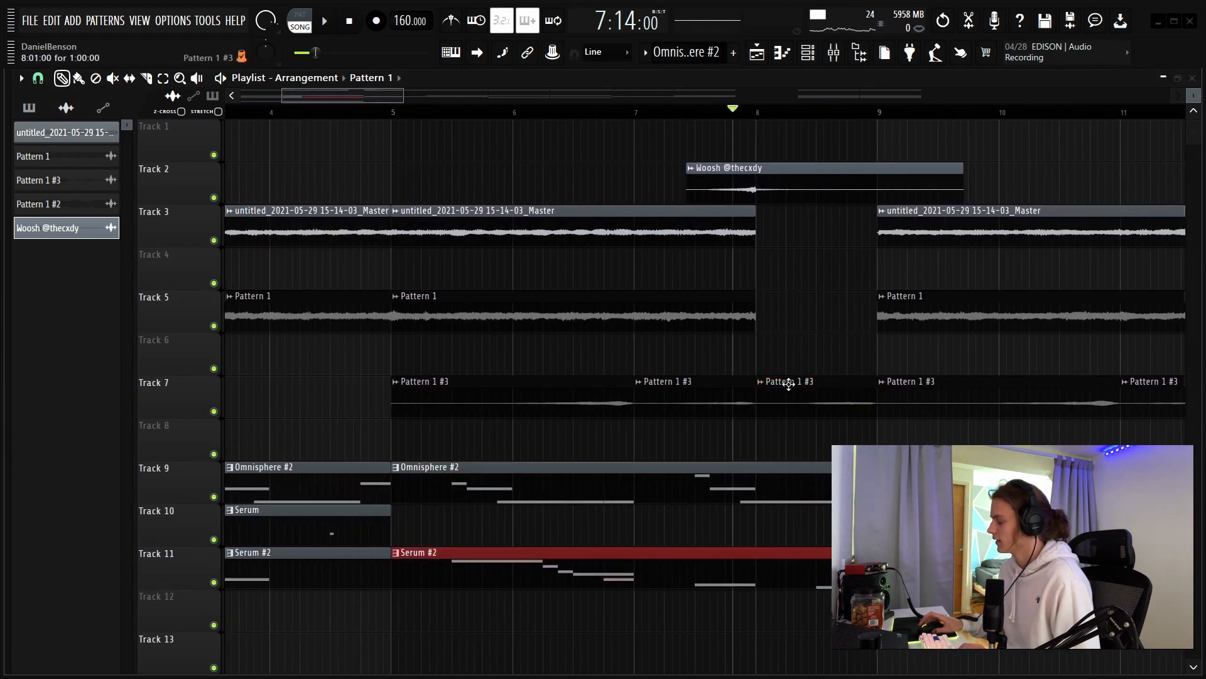
scroll(683, 108, "down", 3)
left_click(562, 110)
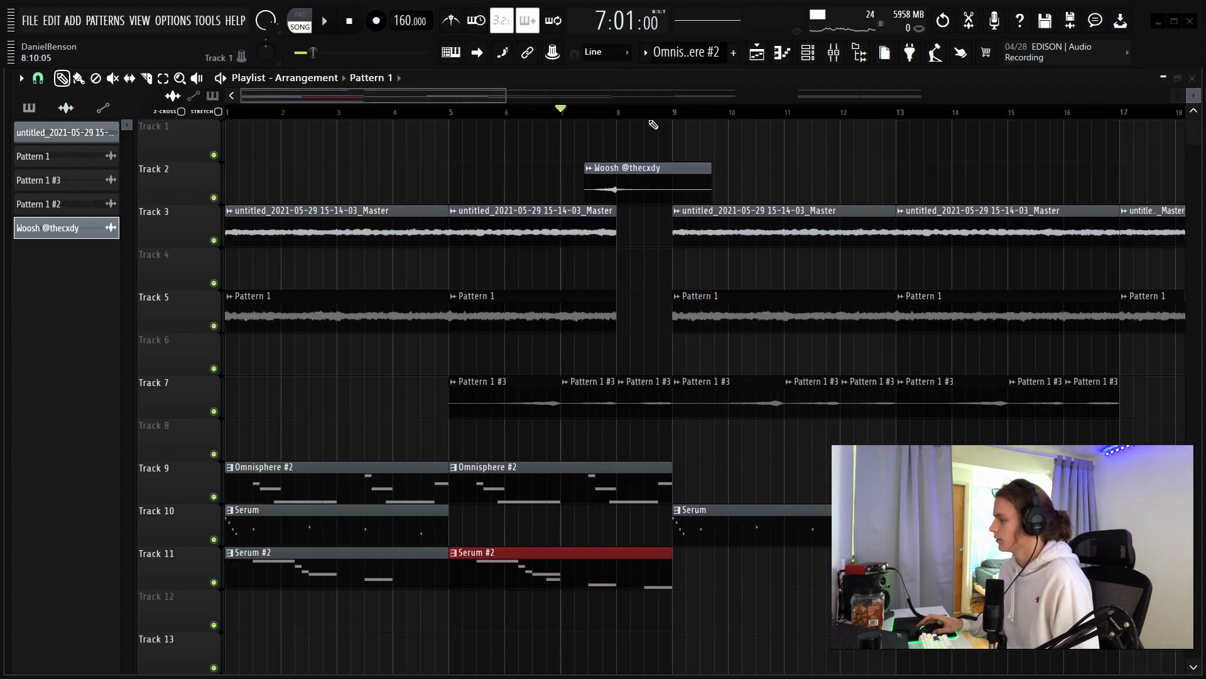
key("space")
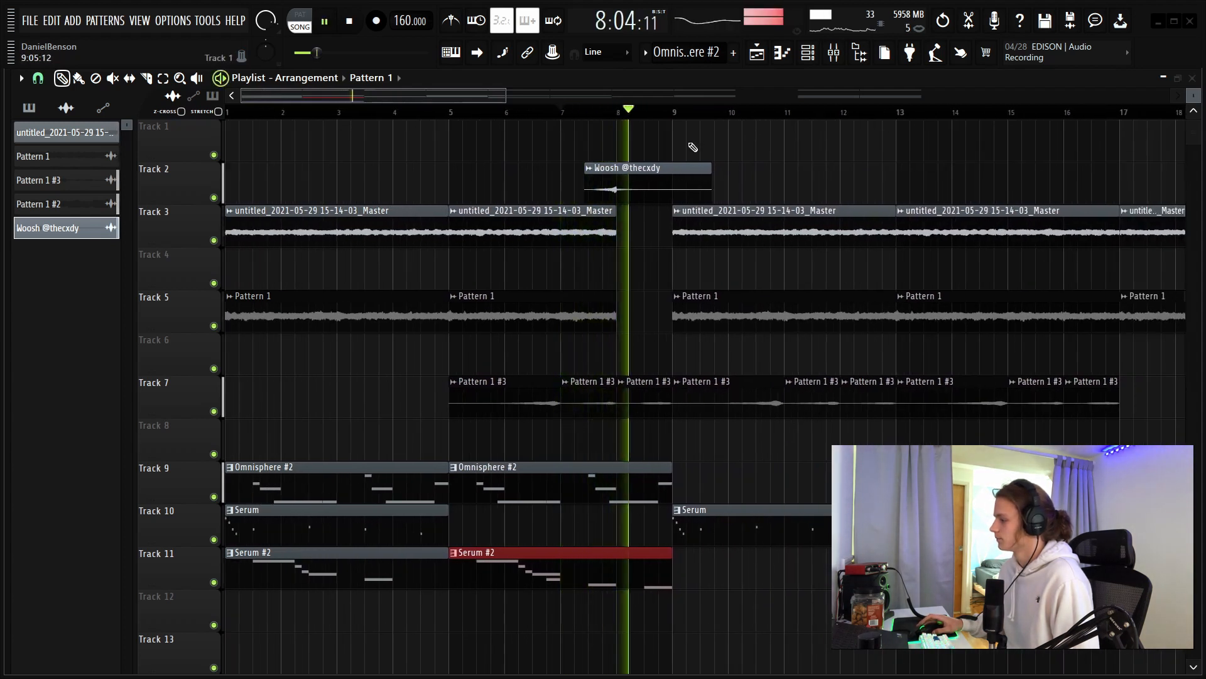
left_click_drag(697, 188, 659, 186)
scroll(685, 180, "down", 4)
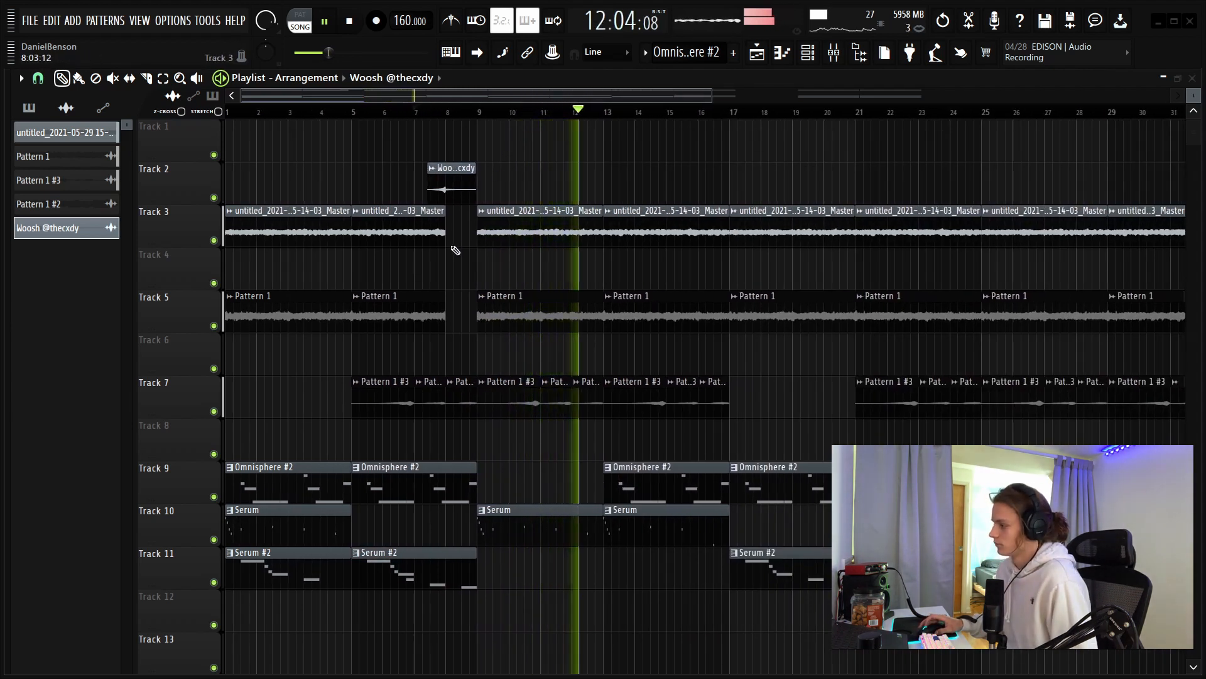
key("space")
Step: Create a mix level automation clip for Serum #2's slot 3 parametric EQ, move it to Track 12 and curve it down to zero at bar 9
left_click(834, 53)
left_click(404, 237)
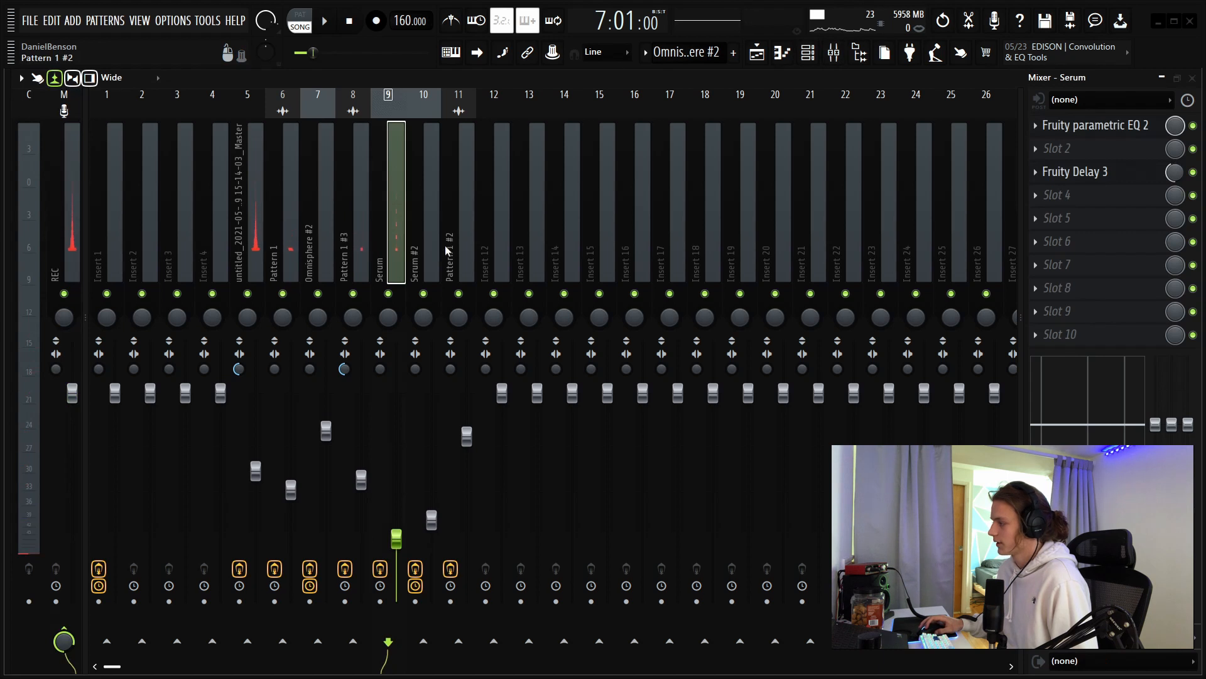
left_click(353, 244)
left_click(323, 243)
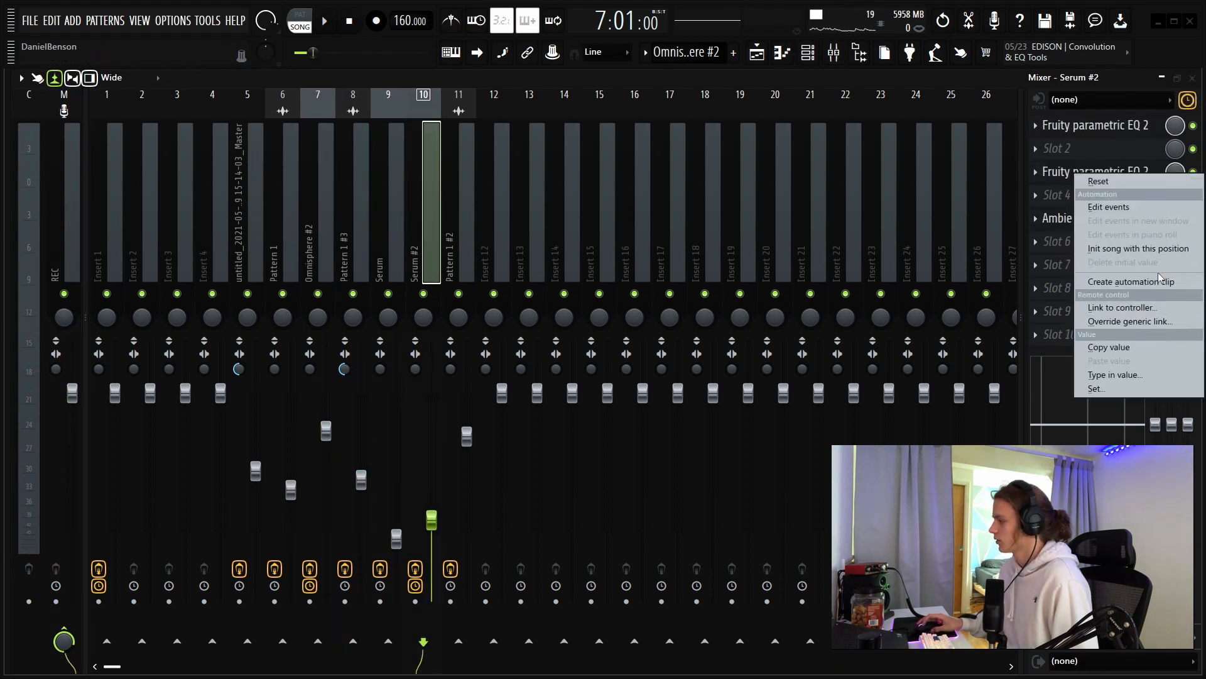
left_click(1131, 282)
scroll(550, 194, "down", 2)
scroll(411, 201, "up", 2)
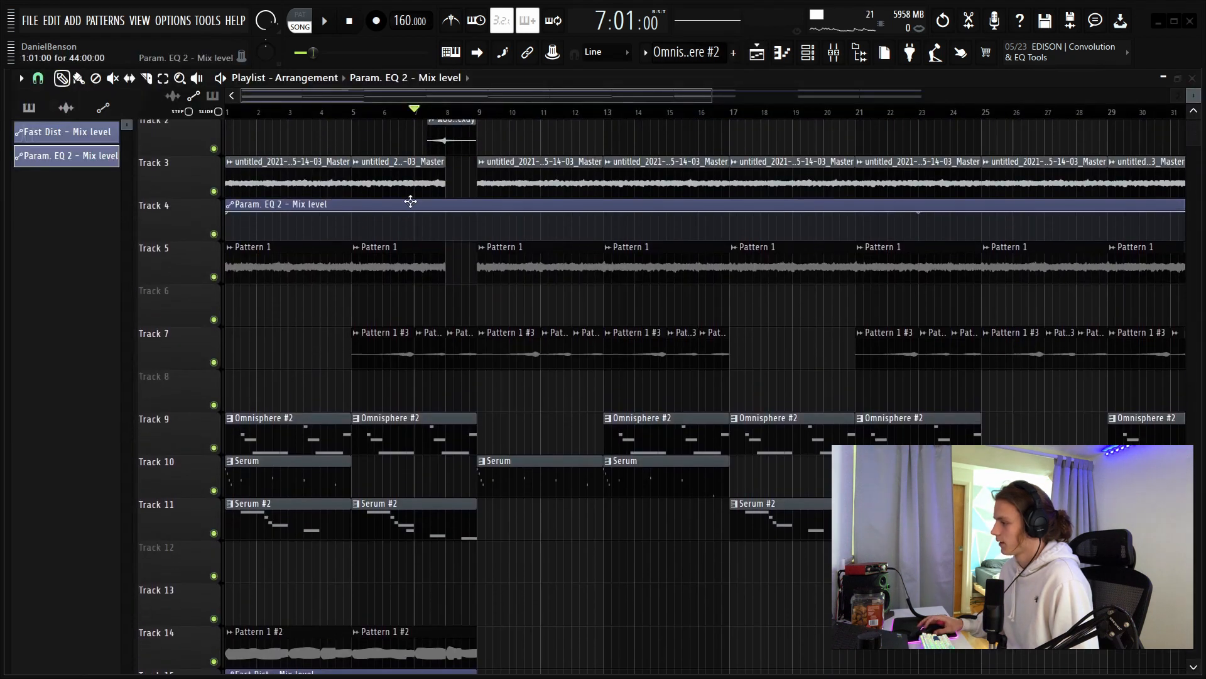
left_click_drag(410, 201, 477, 577)
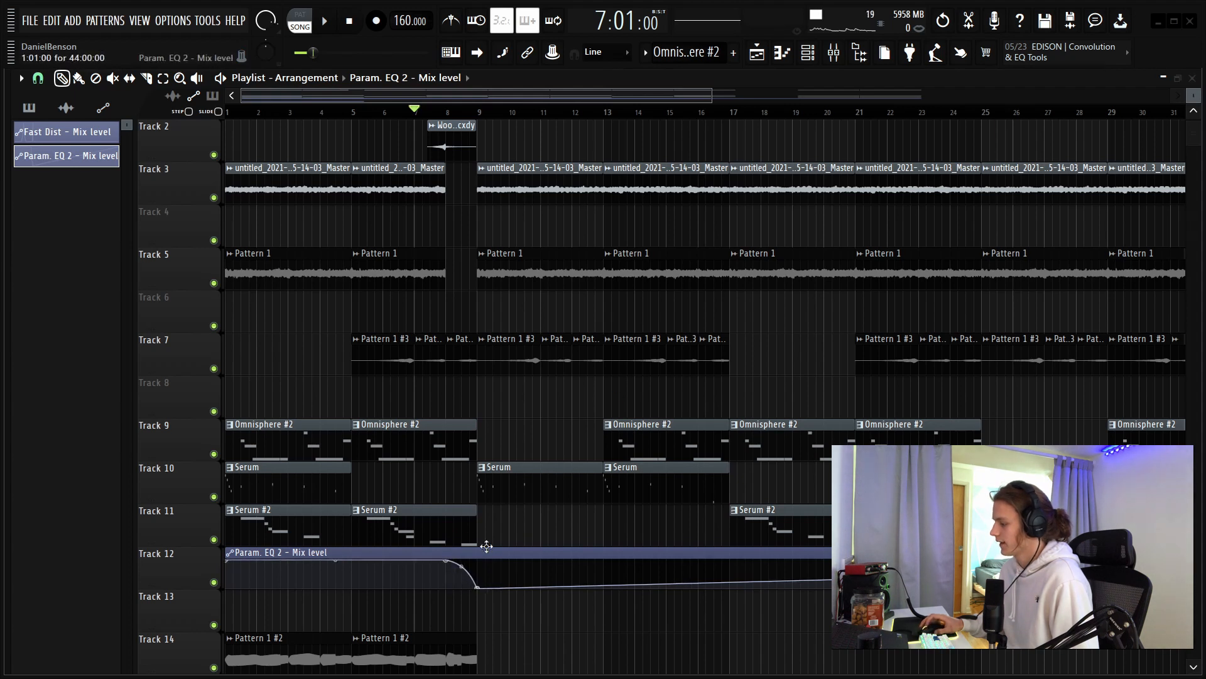
Step: Shorten the Param. EQ 2 mix level automation clip to end at bar 9 and start playback
scroll(514, 126, "down", 5)
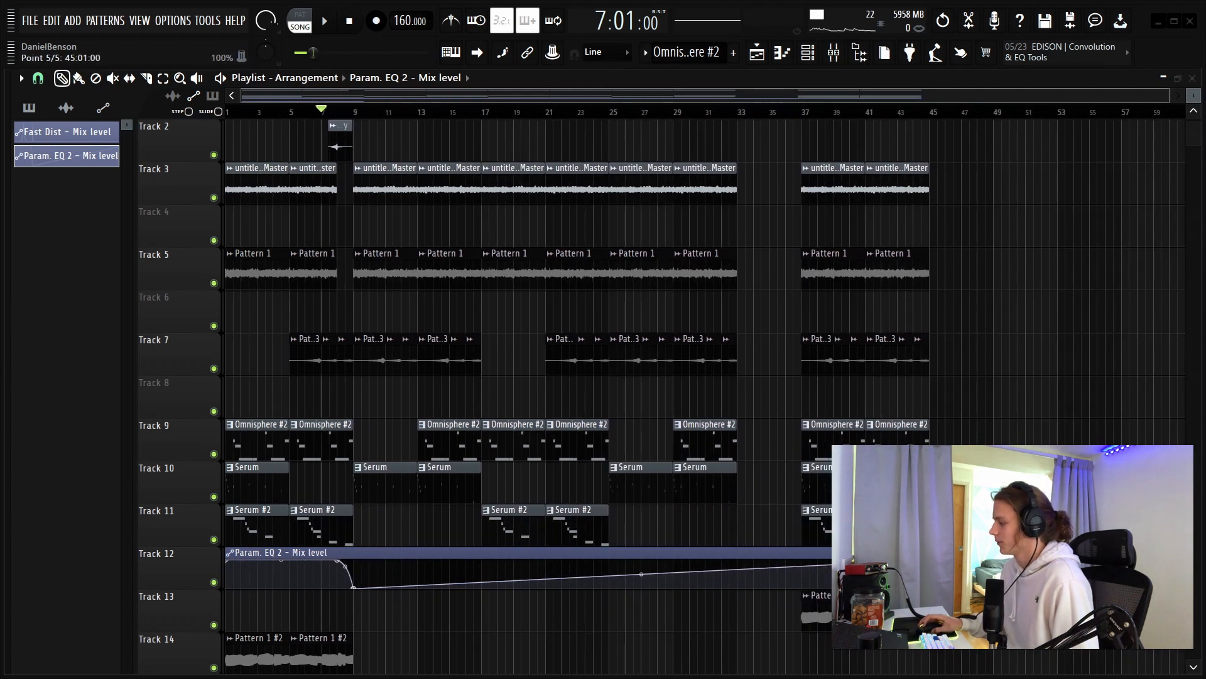
left_click_drag(842, 551, 392, 551)
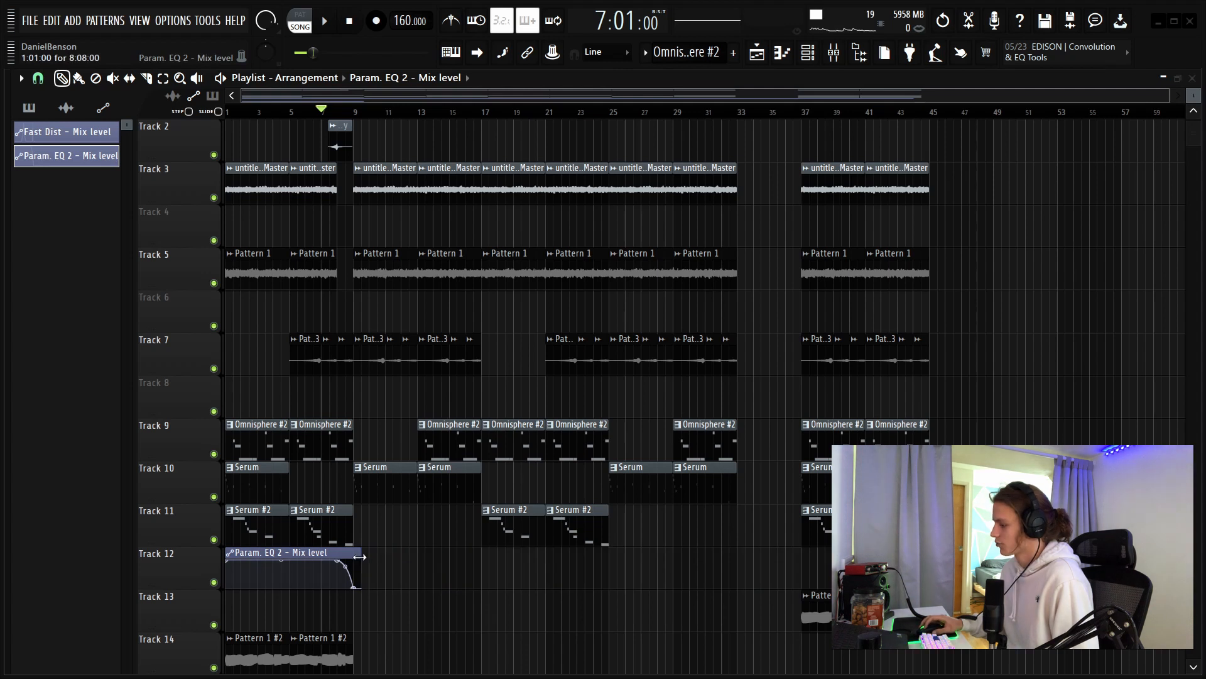
right_click(440, 603)
key("space")
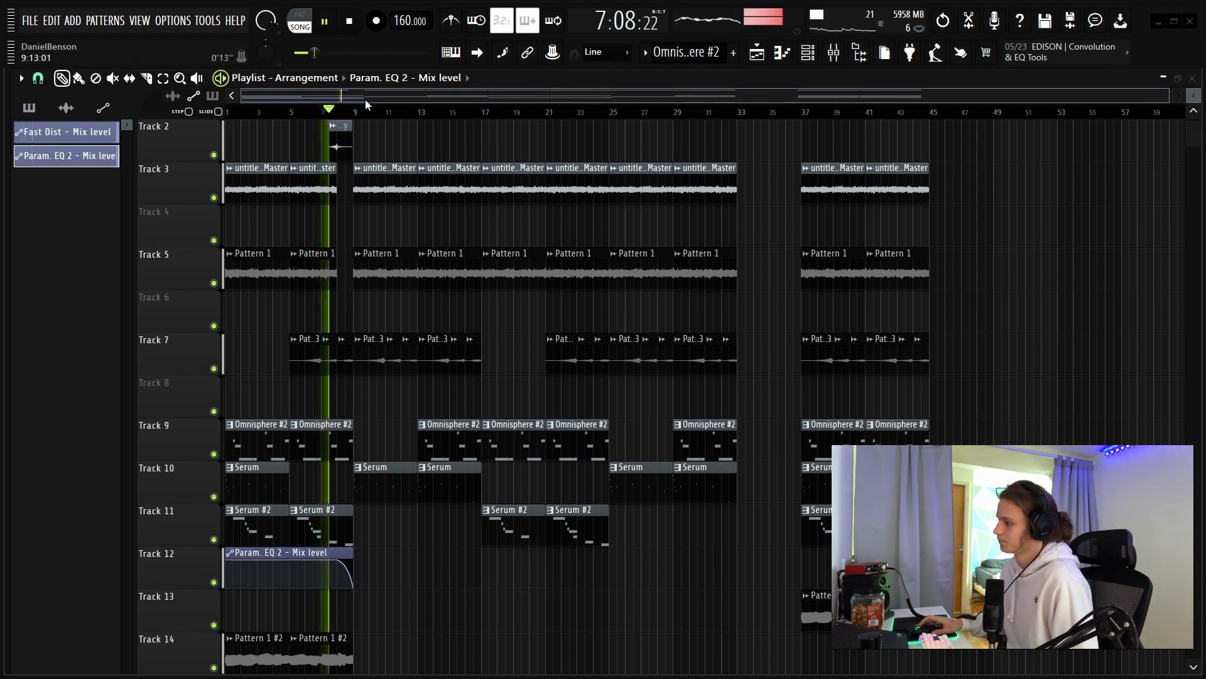
Step: Reshape the Param. EQ 2 mix level automation to drop sharply to zero at bar 8, auditioning the change
scroll(383, 113, "up", 6)
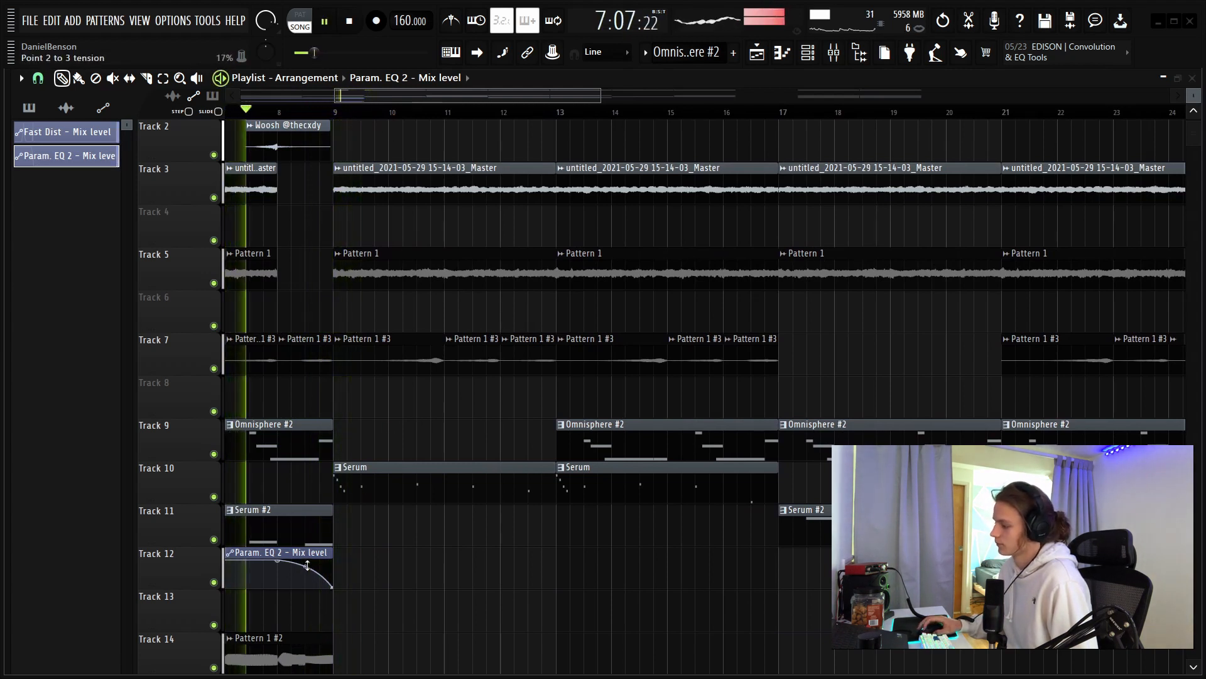
left_click_drag(307, 565, 305, 586)
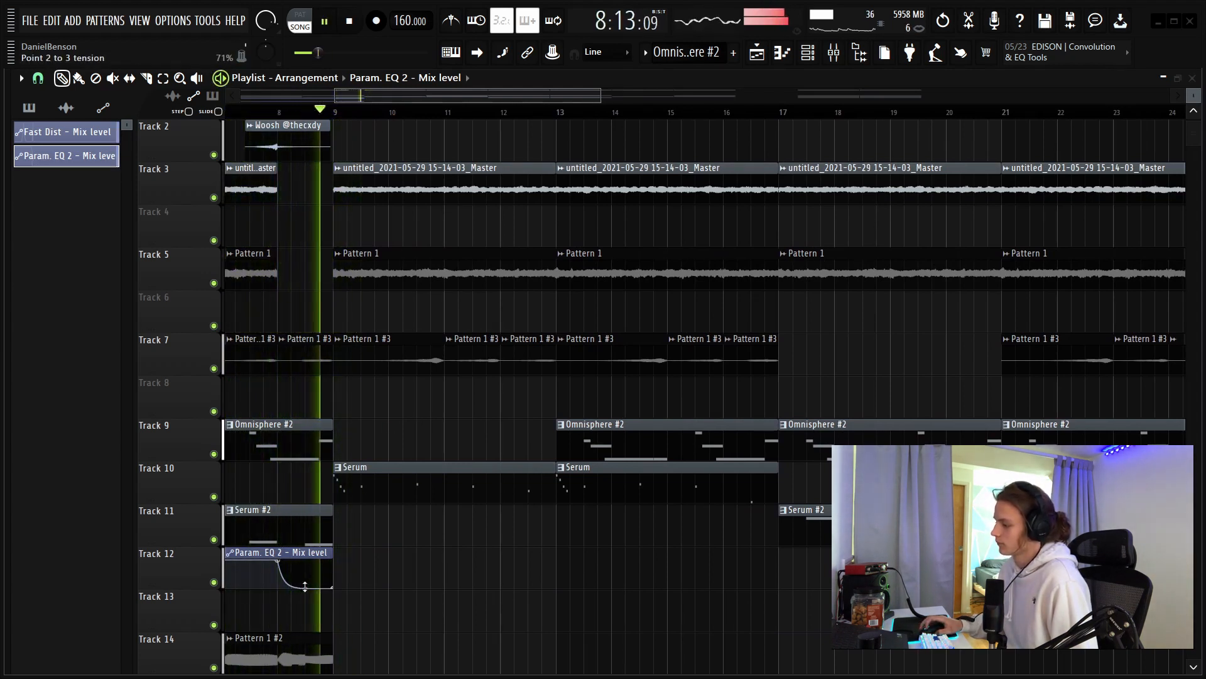
key("space")
key("space")
right_click(278, 579)
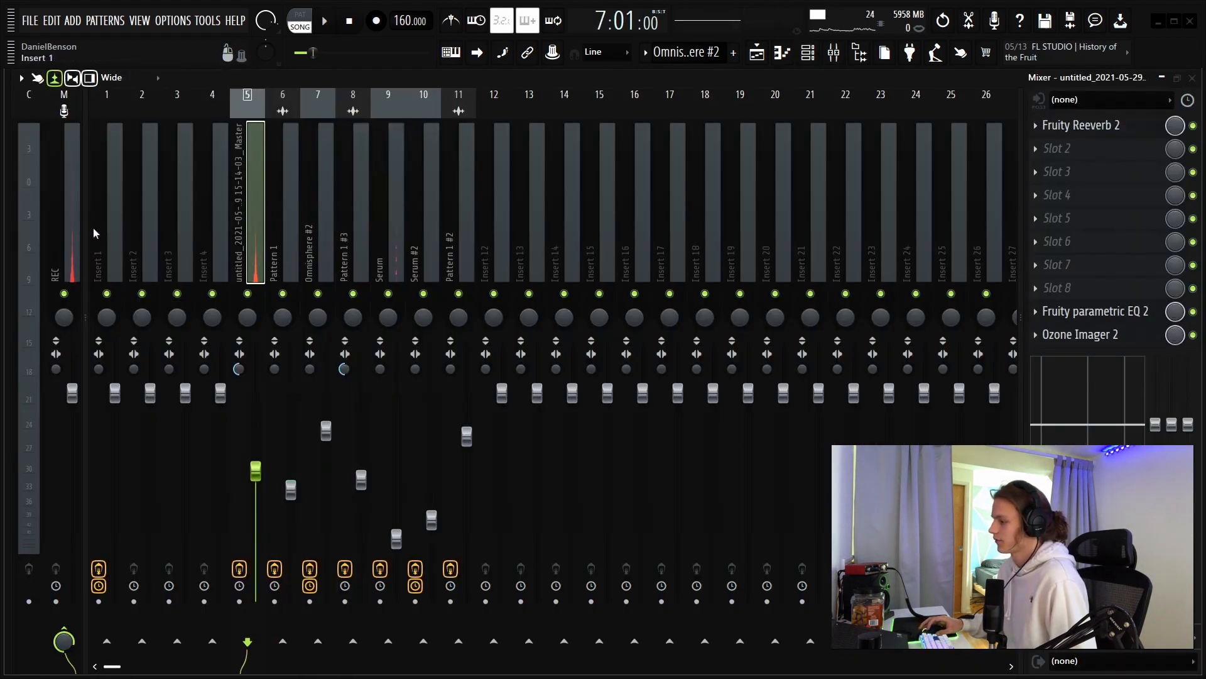
Step: Load Ambience in the master mixer track's first effect slot and create an automation clip for its mix level
left_click(72, 237)
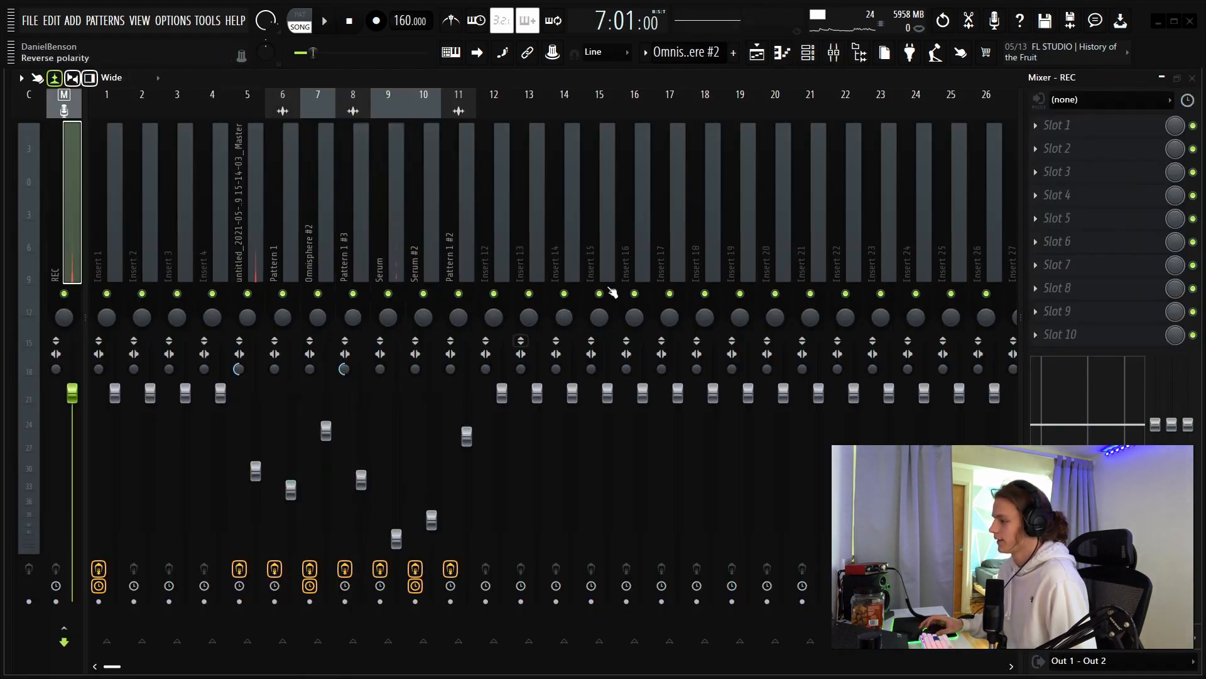
left_click(1067, 130)
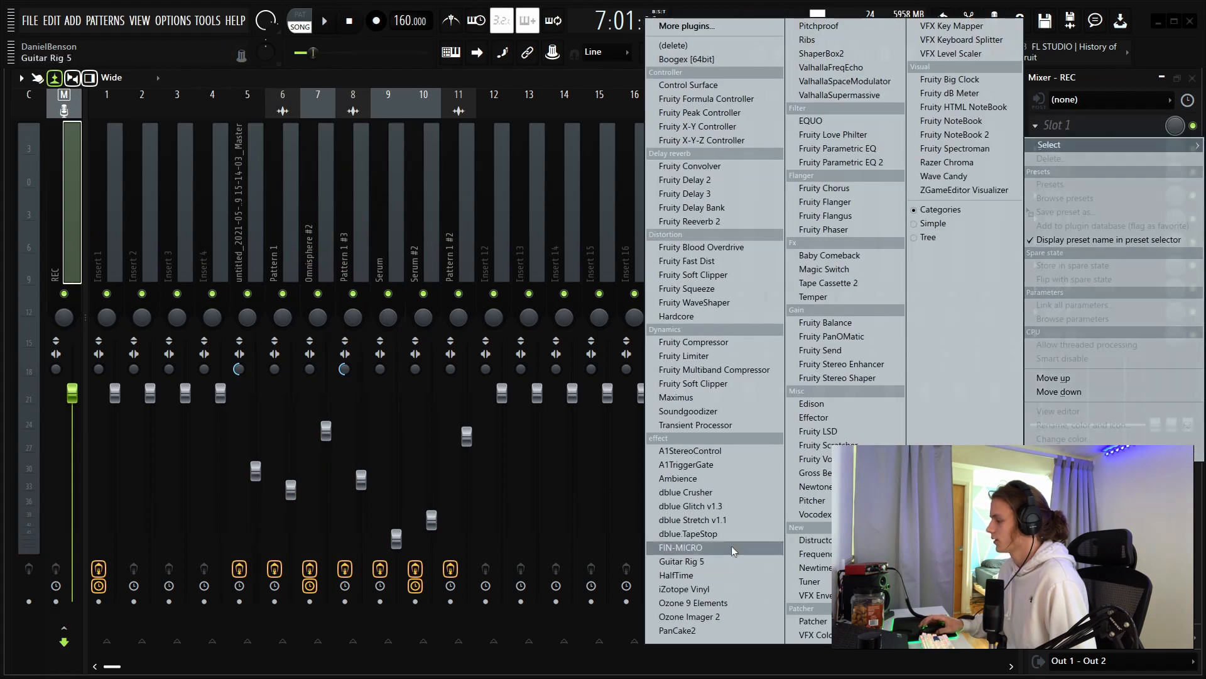
left_click(717, 479)
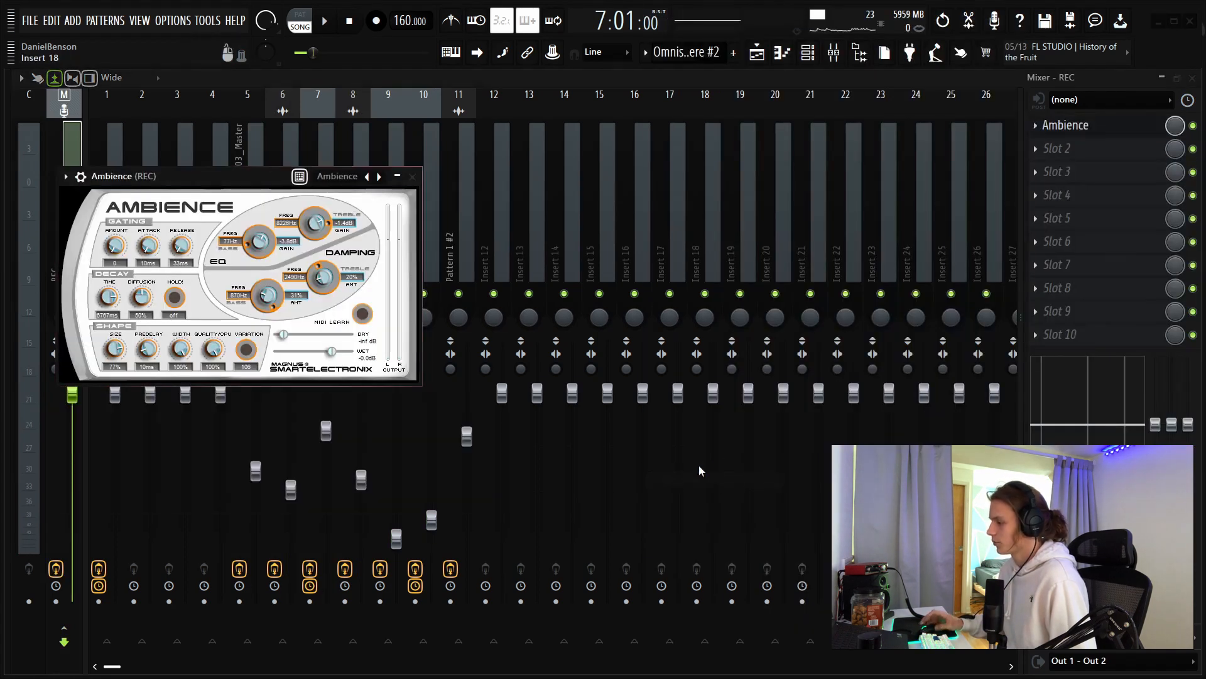
left_click(412, 178)
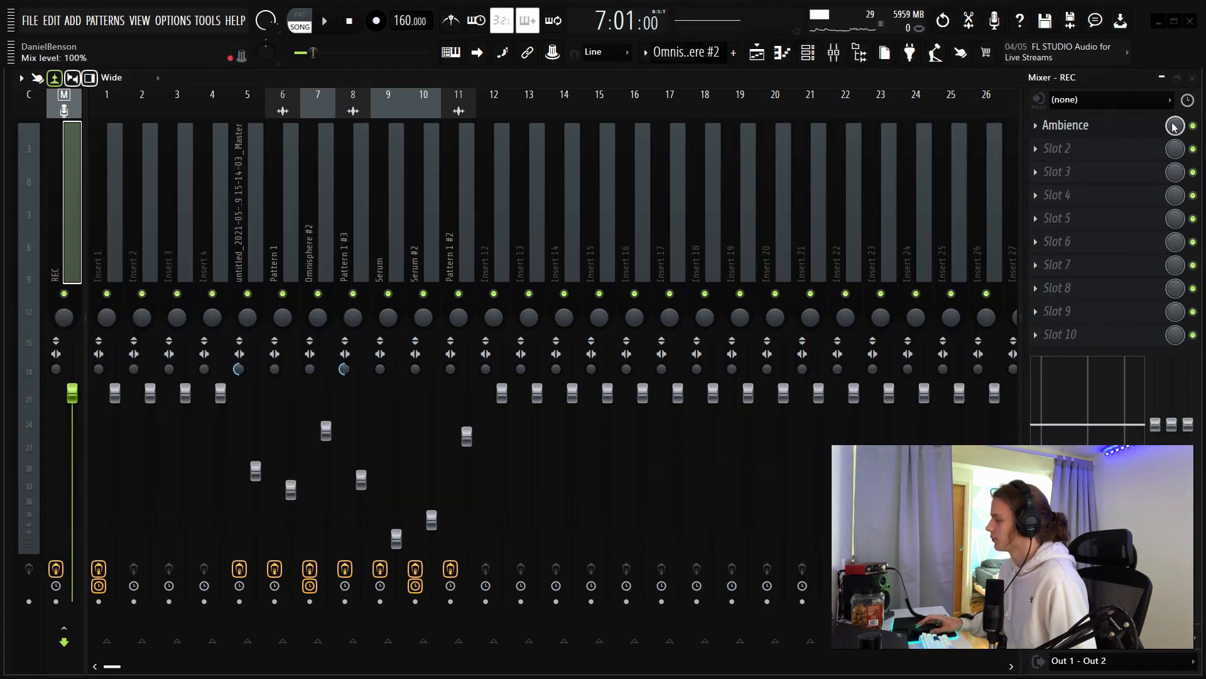
right_click(1173, 126)
left_click(1131, 232)
left_click(780, 55)
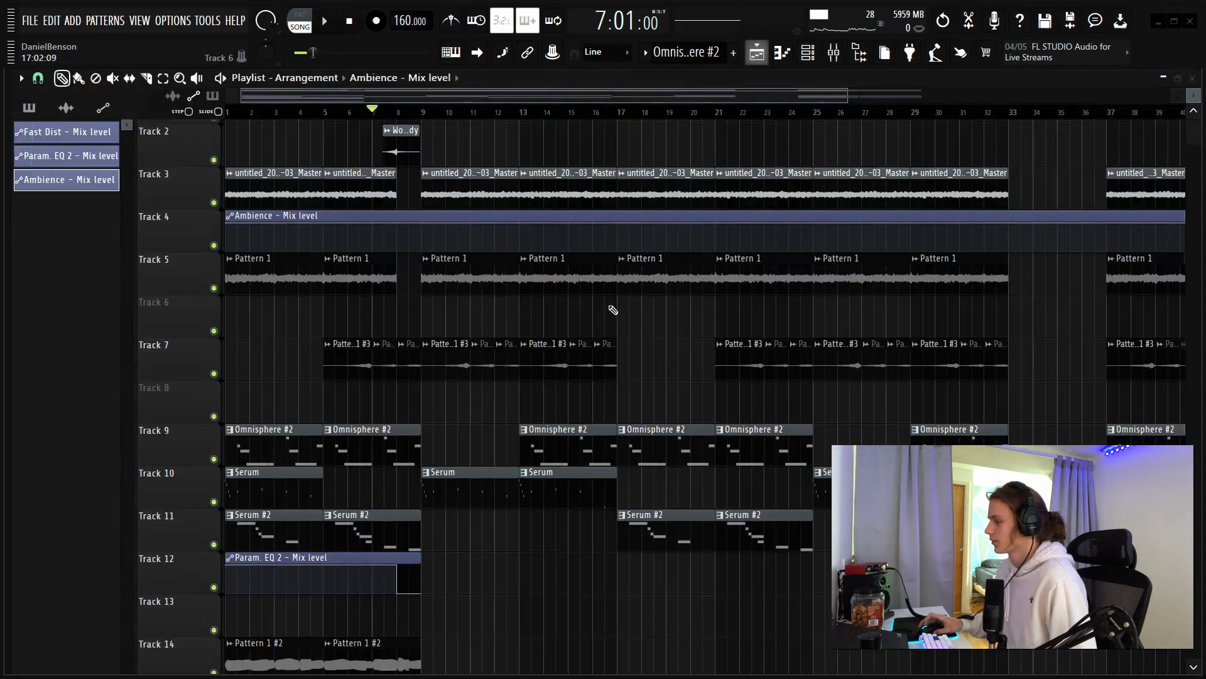
Step: Shape the Ambience mix level automation to curve up from zero at bar 8 to a peak at bar 9, then stay at zero
scroll(613, 309, "up", 1)
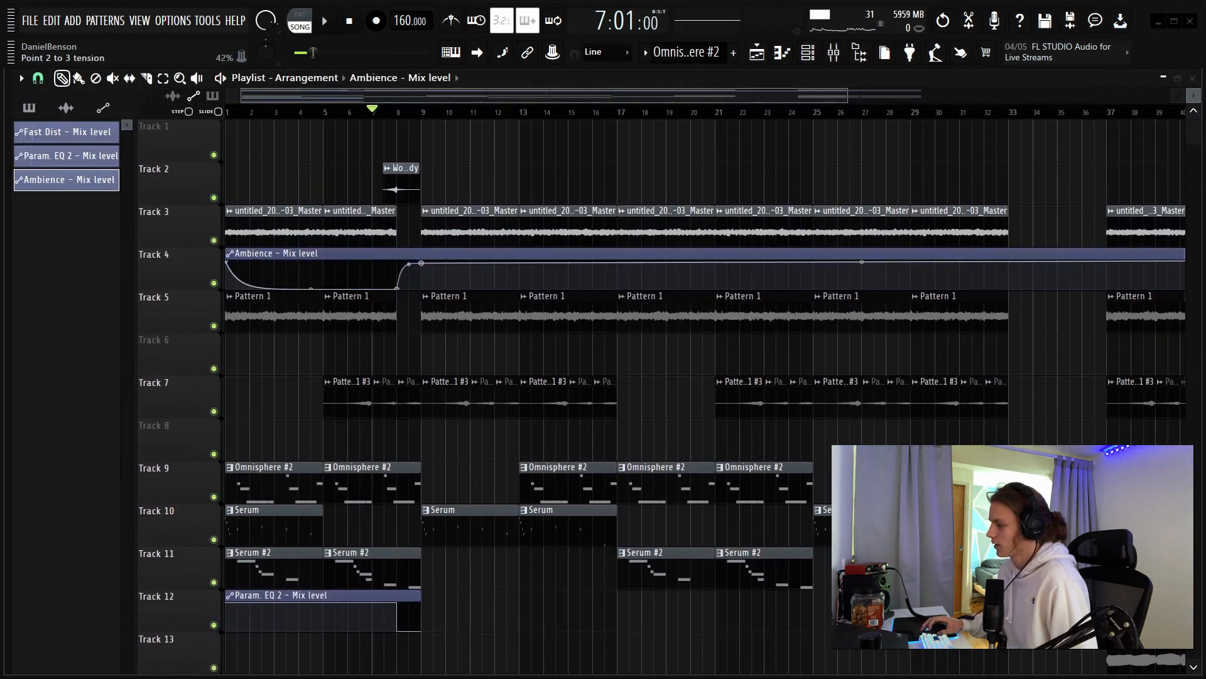
right_click(434, 265)
left_click_drag(433, 265, 421, 290)
key("space")
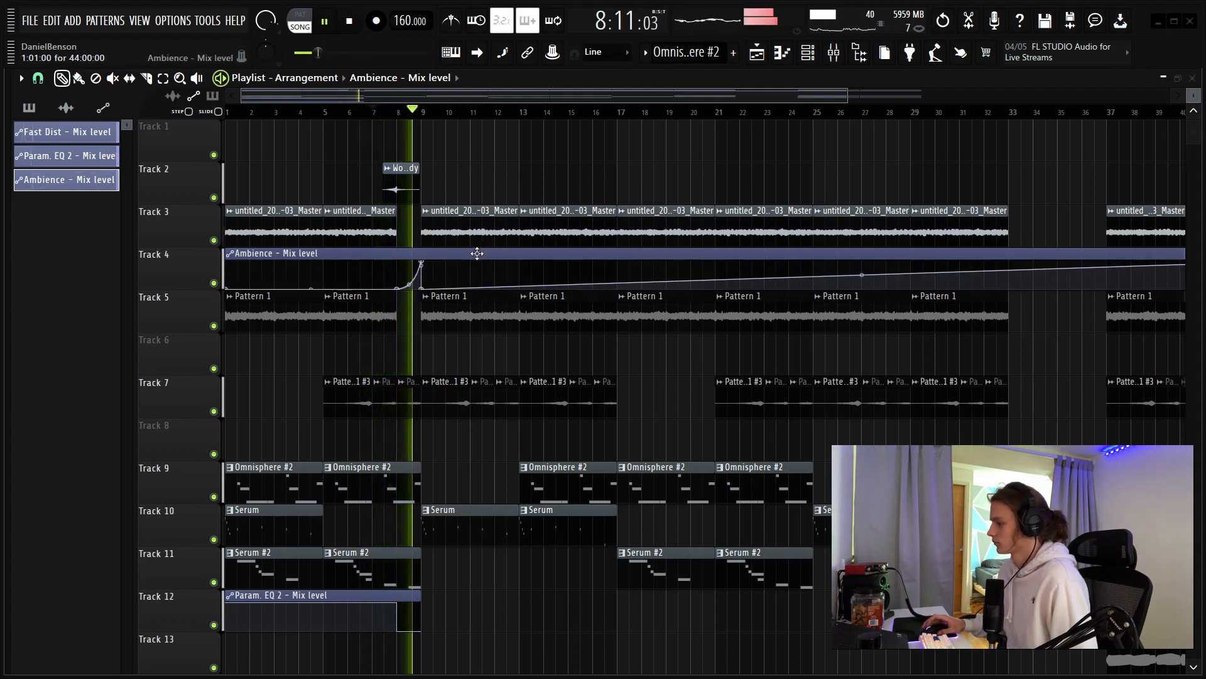
scroll(547, 110, "down", 3)
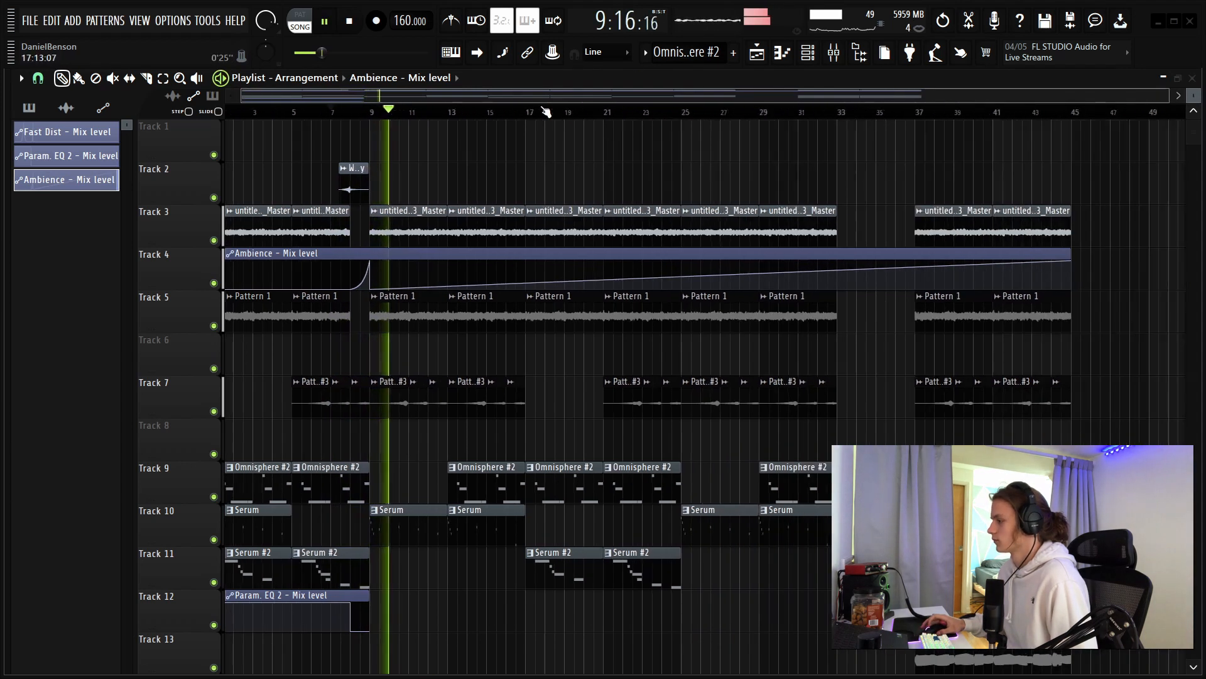
left_click_drag(930, 262, 878, 273)
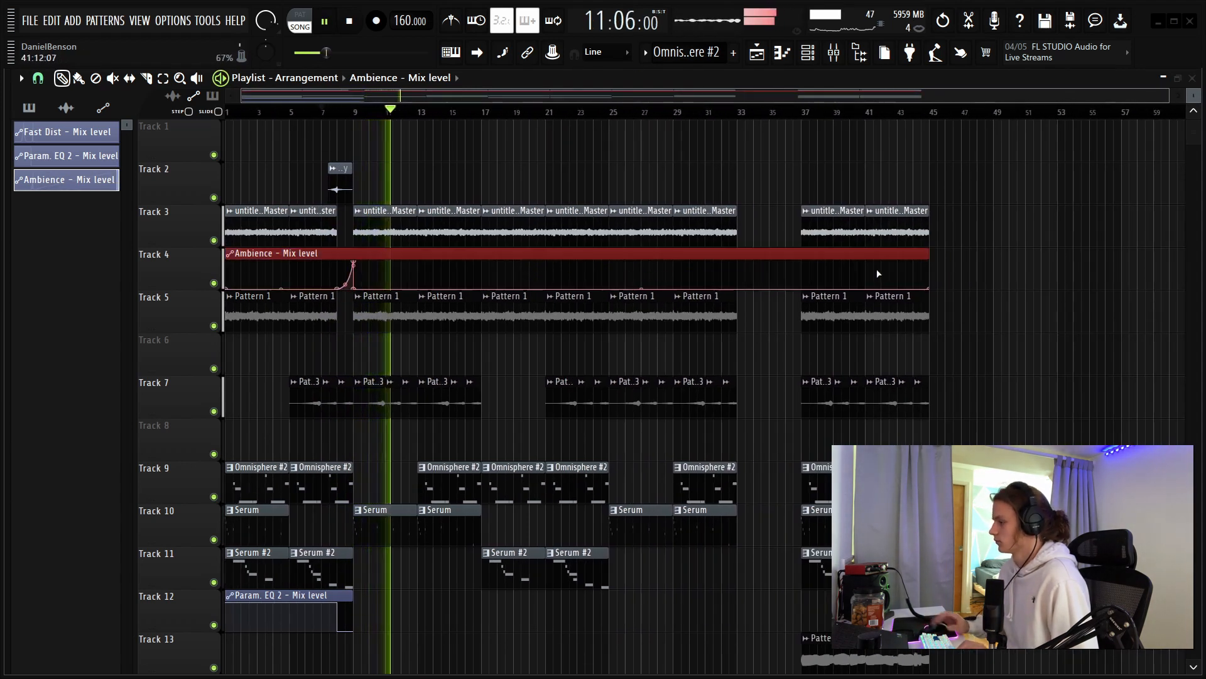
Step: Place the Ambience mix level automation on Track 3 above the other clips and shift all other clips down two tracks
key("shift+Up")
key("shift+Up")
key("shift+Up")
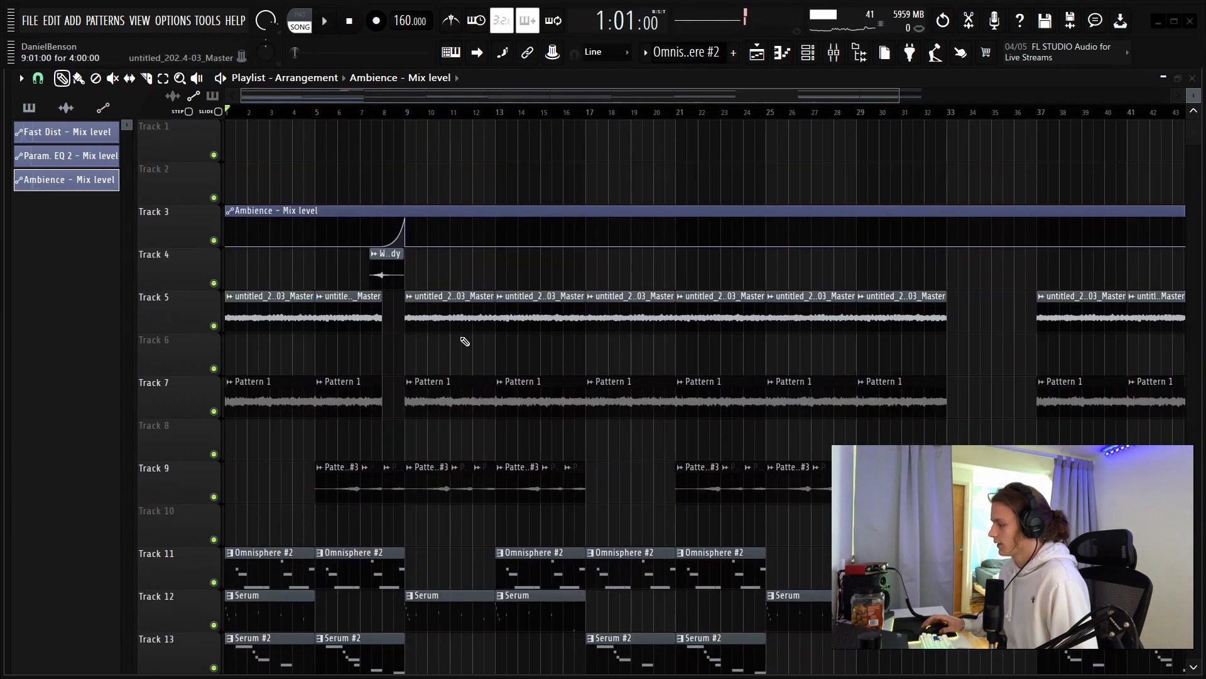
scroll(477, 302, "down", 2)
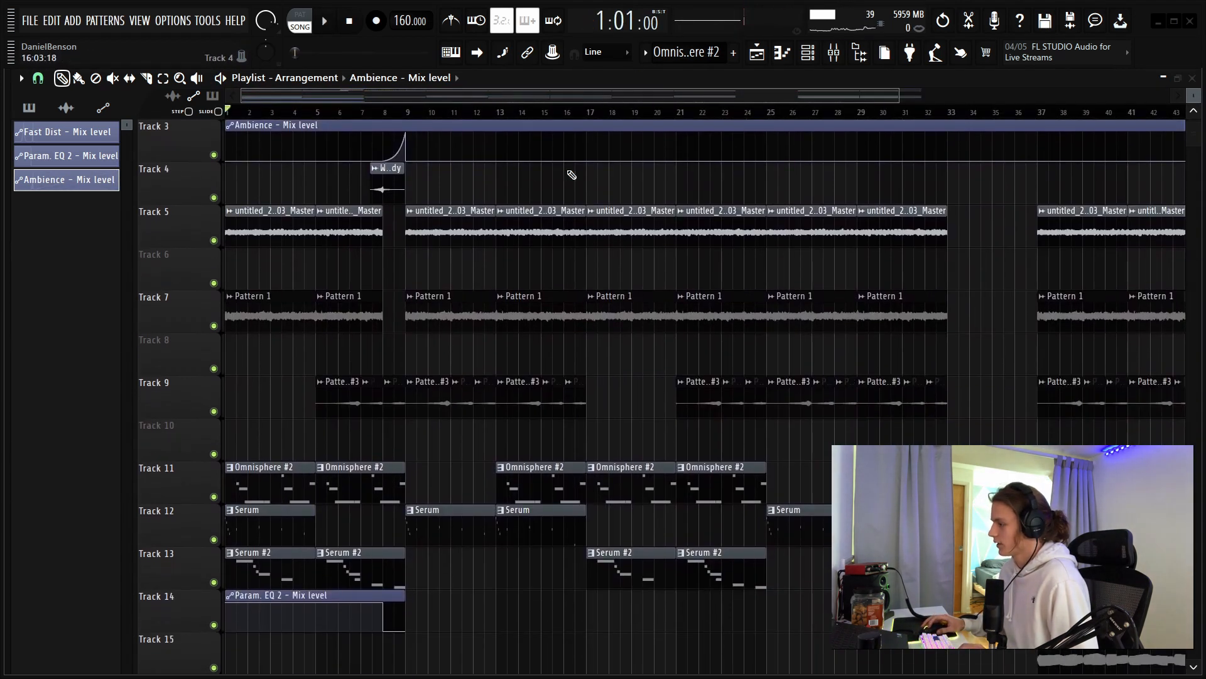
left_click_drag(573, 177, 442, 183)
Step: Load ShaperBox2 in the master mixer track's third effect slot
left_click(808, 56)
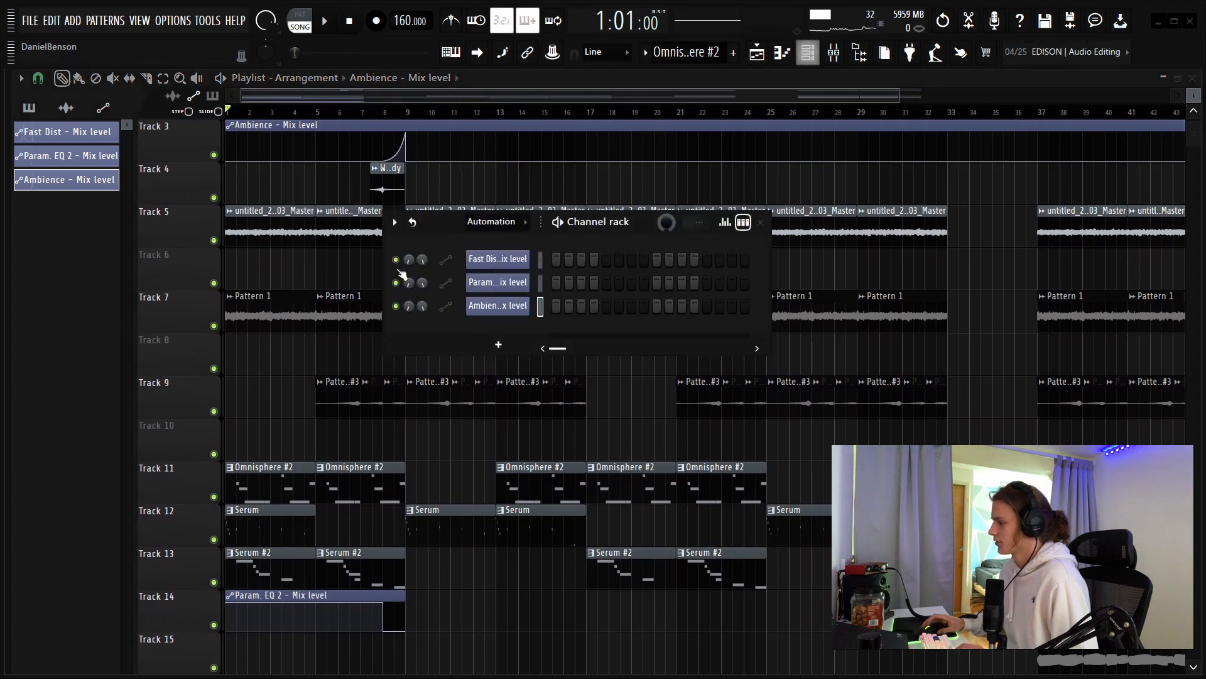
left_click(783, 54)
left_click(1057, 172)
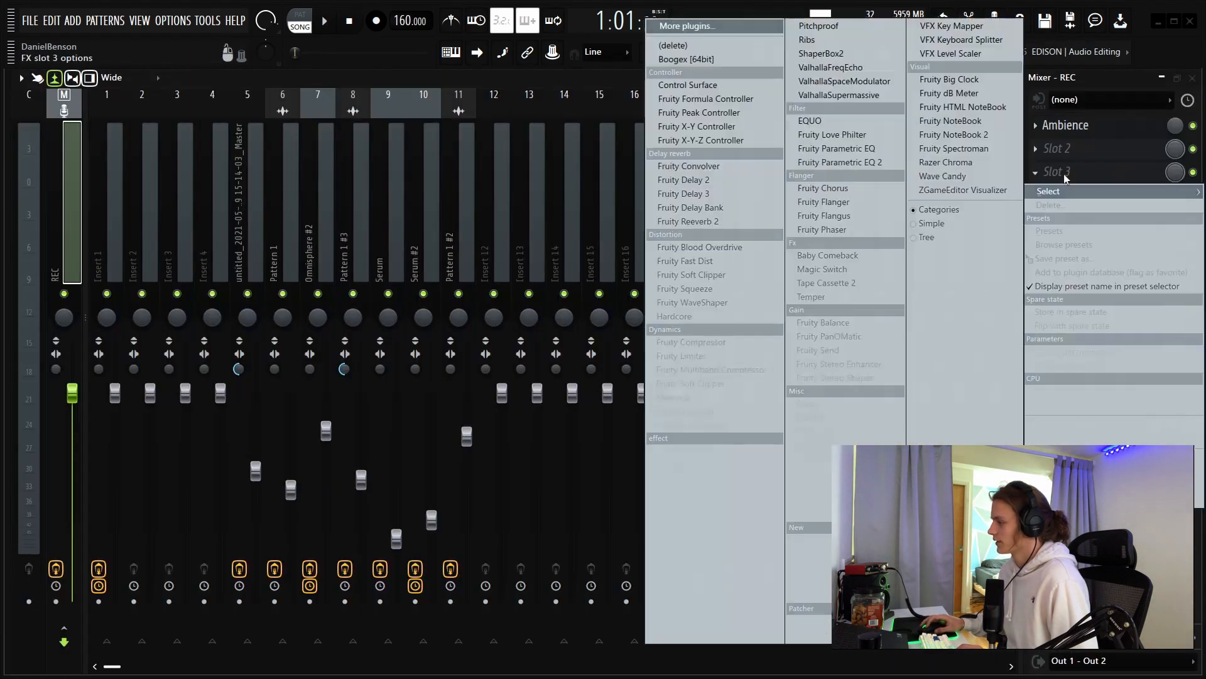
left_click(850, 54)
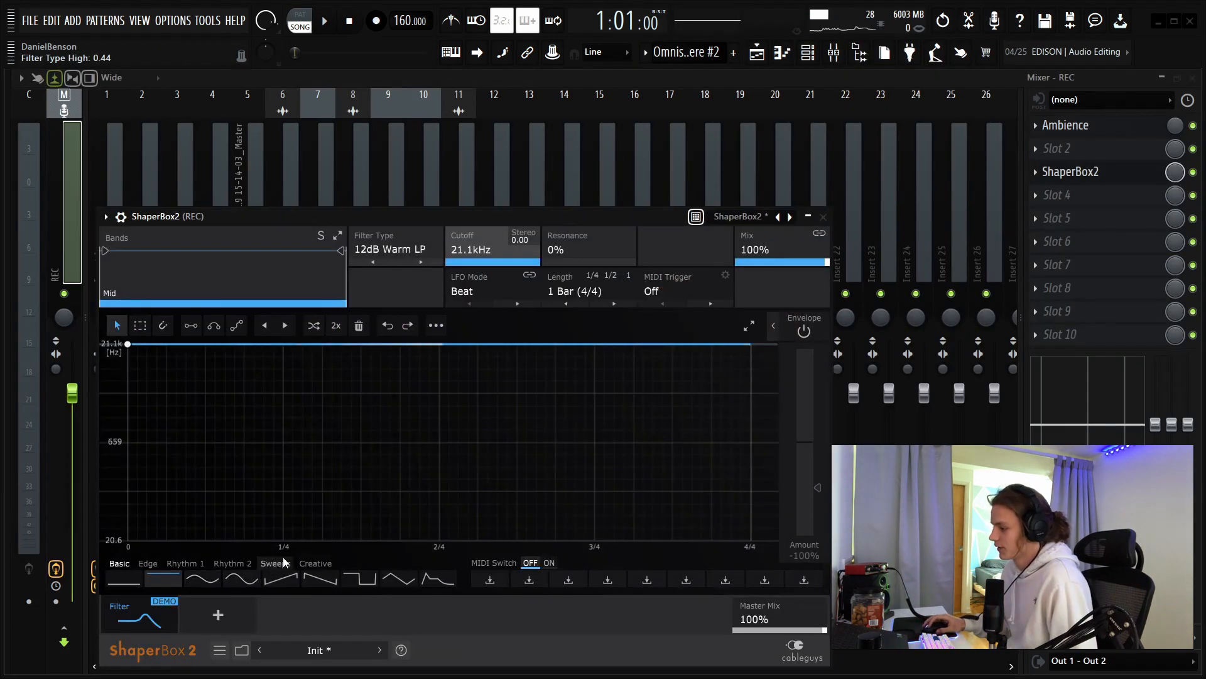
Step: Apply the rising Sweeps wave to the filter cutoff, raising the first ramp's peak to 21.1 kHz and its start to about 3.5 kHz
left_click(274, 579)
left_click_drag(283, 381, 284, 346)
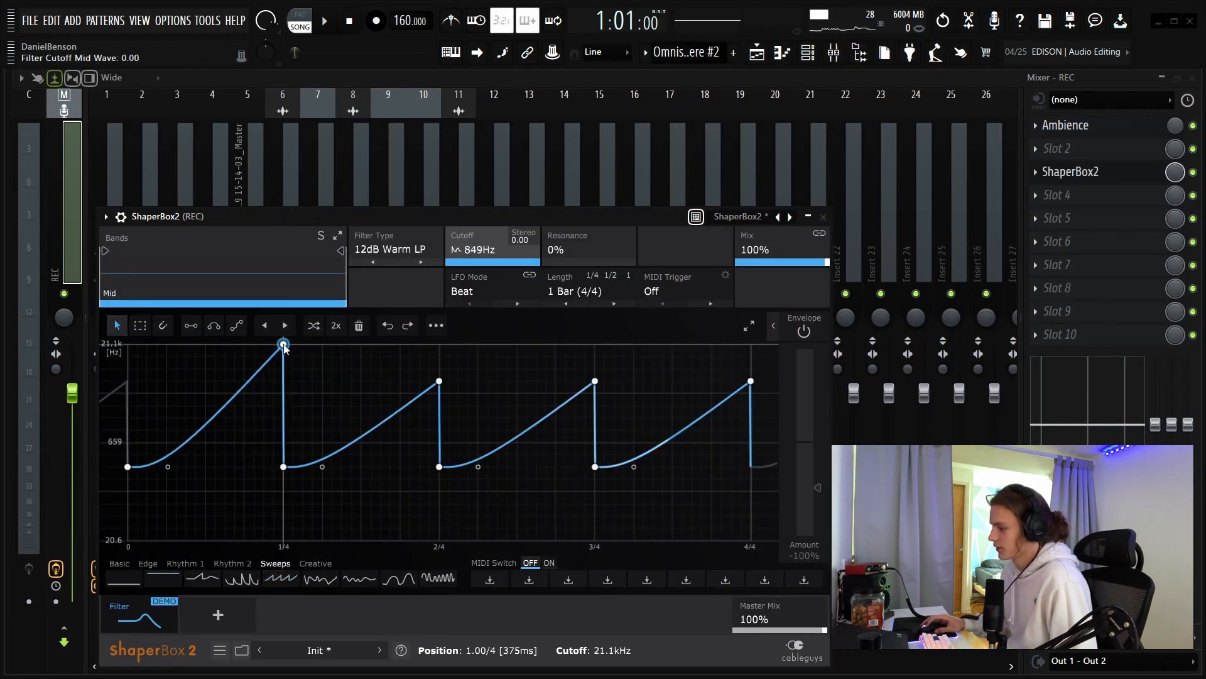
left_click_drag(127, 467, 128, 405)
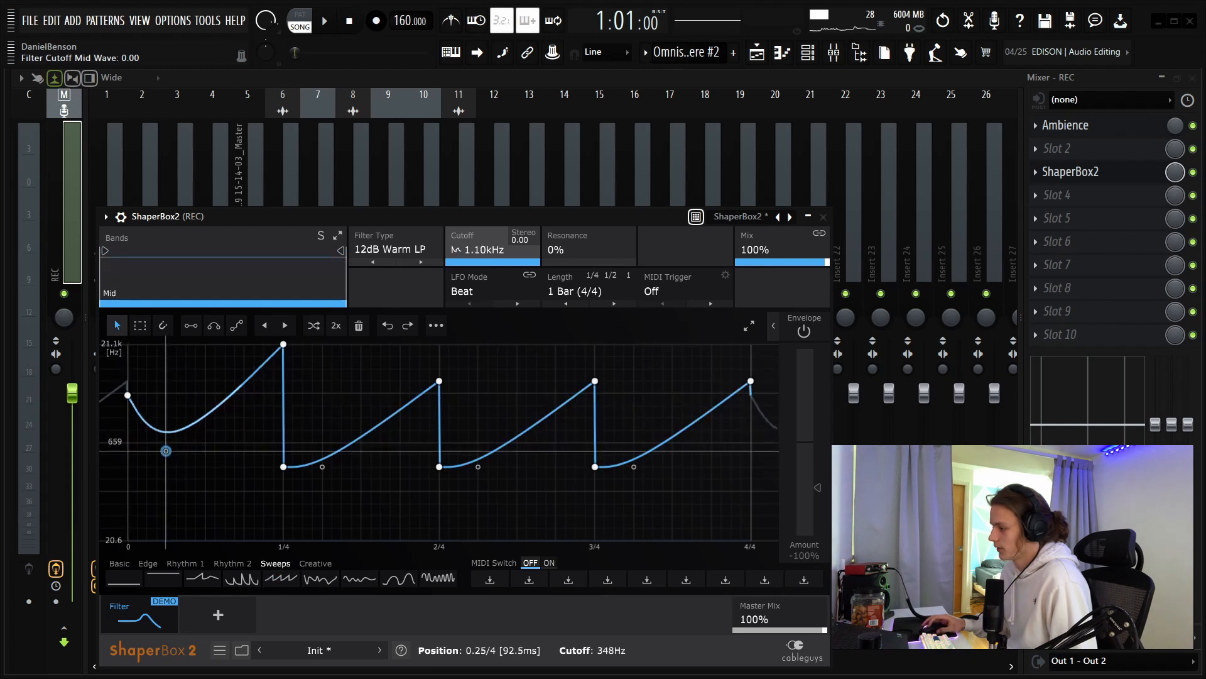
left_click_drag(166, 451, 167, 404)
Step: Raise the second ramp's start to about 3.5 kHz with its curve handle and its peak to 21.1 kHz, and start playback
left_click_drag(283, 456, 283, 395)
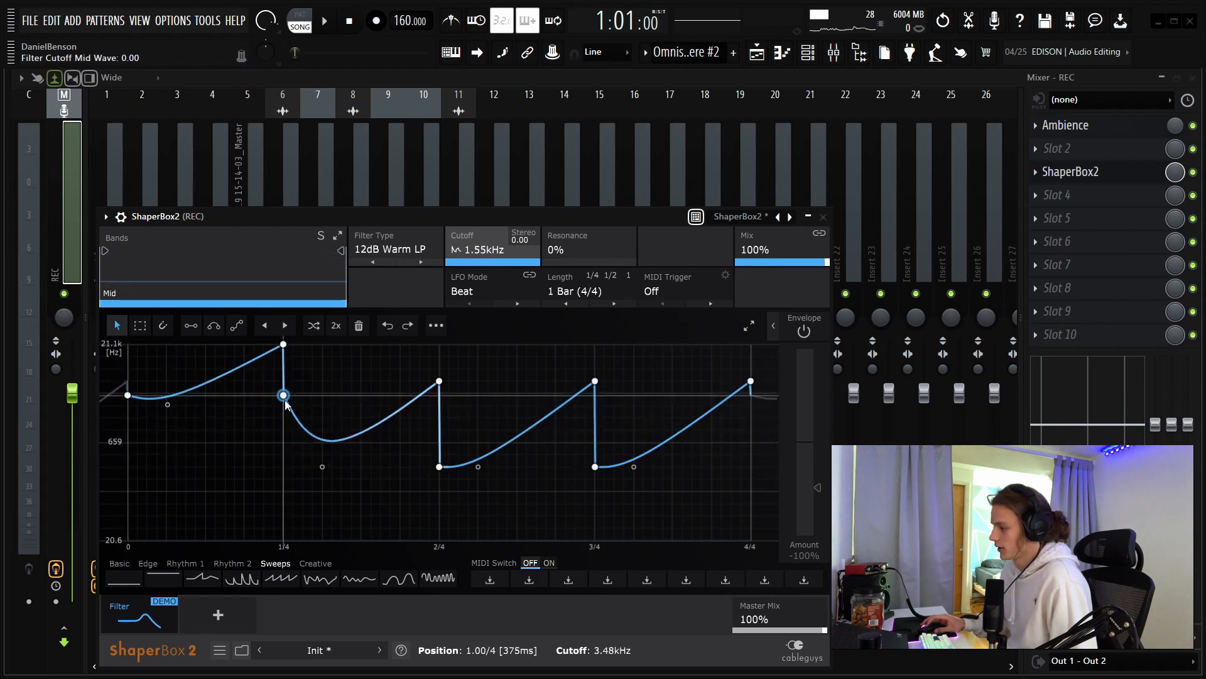
left_click_drag(322, 466, 322, 404)
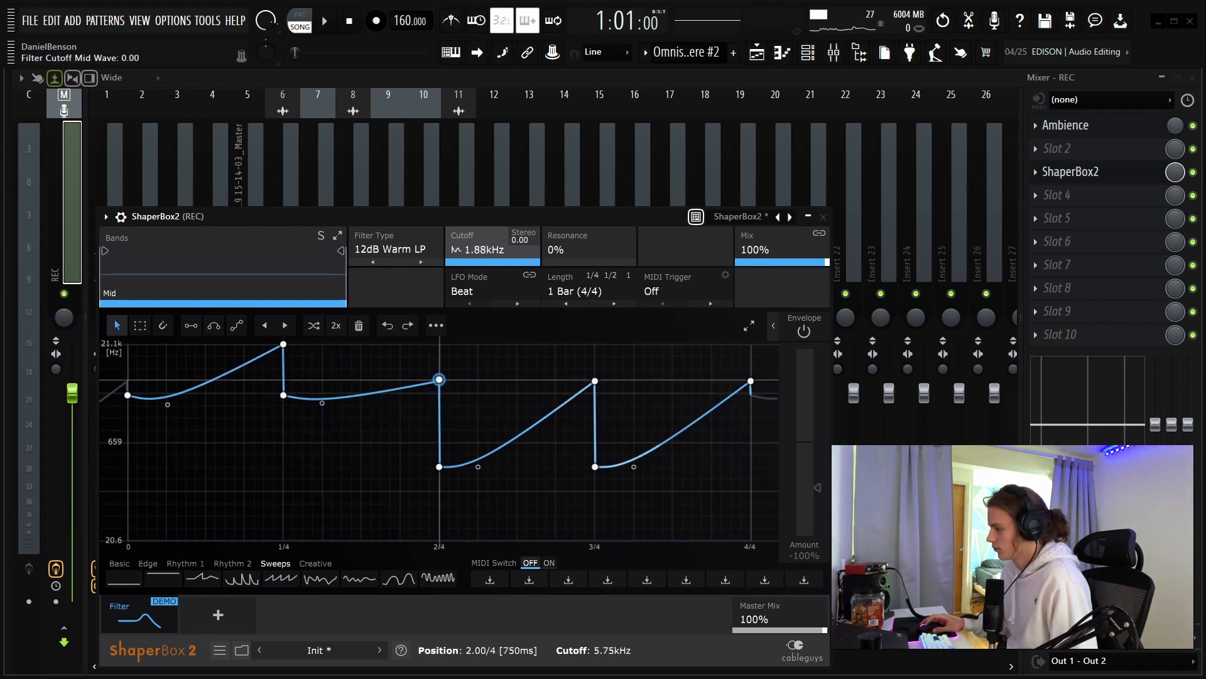
left_click_drag(439, 380, 439, 344)
key("space")
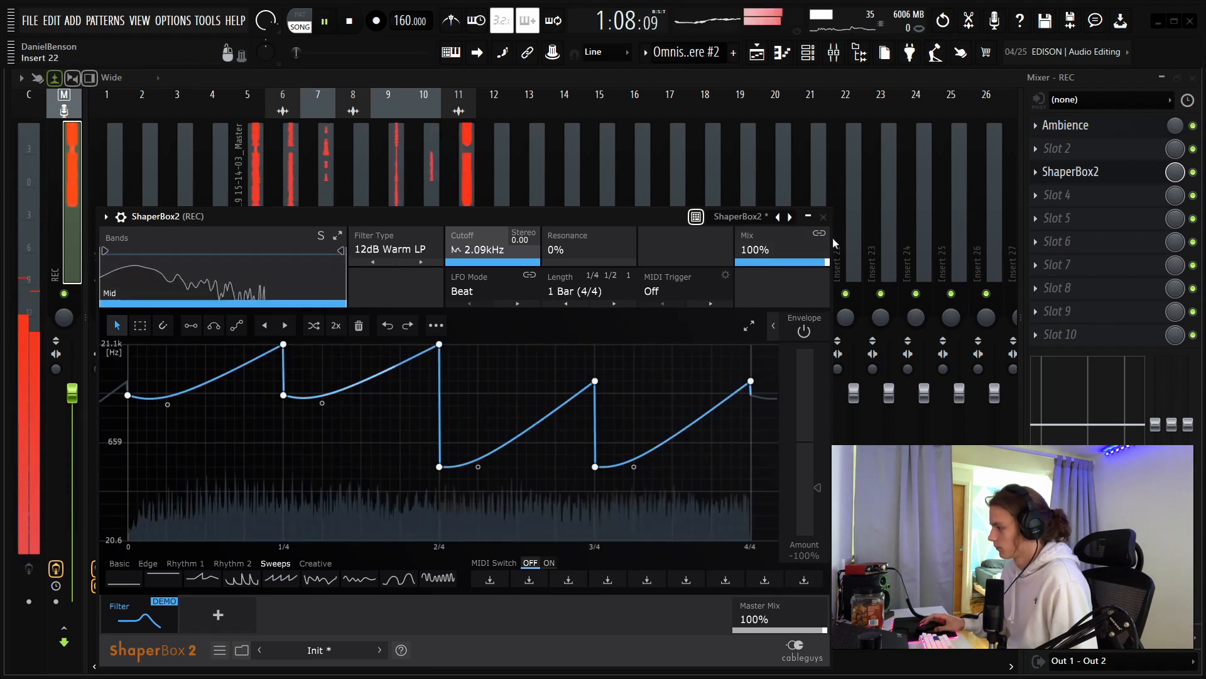
Step: Load Gross Beat in the master track's fifth effect slot, choose the 1 Beat Gate volume preset and audition it
left_click(823, 217)
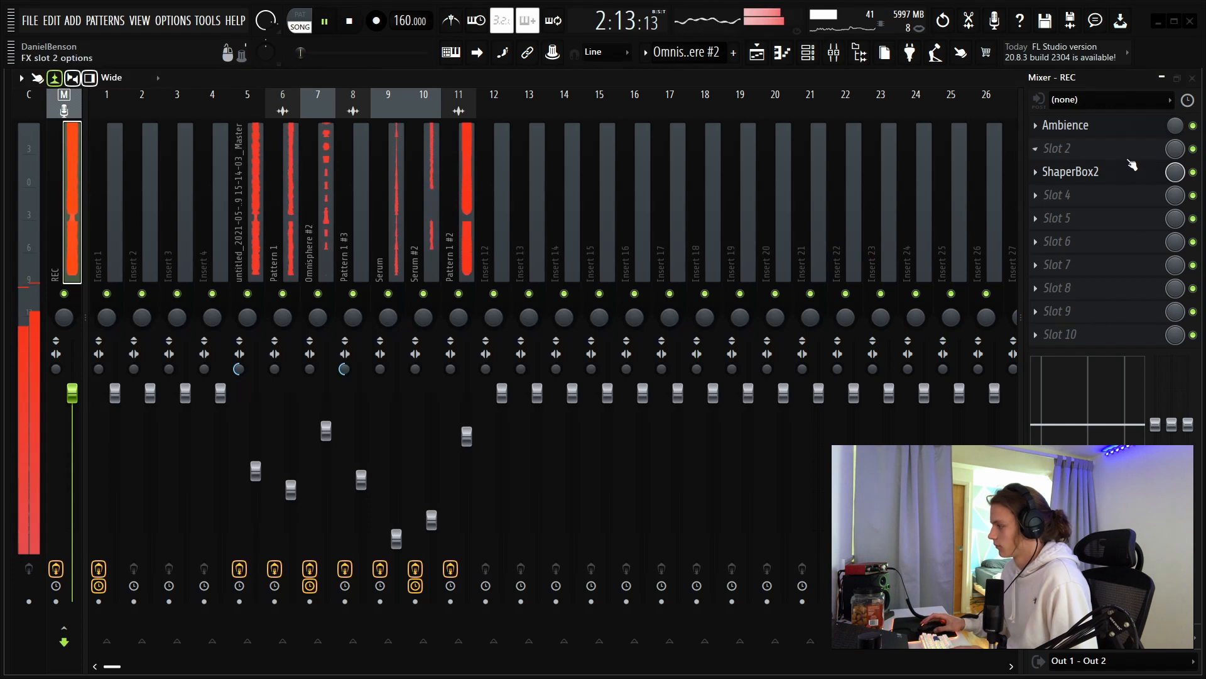
key("space")
left_click(1061, 218)
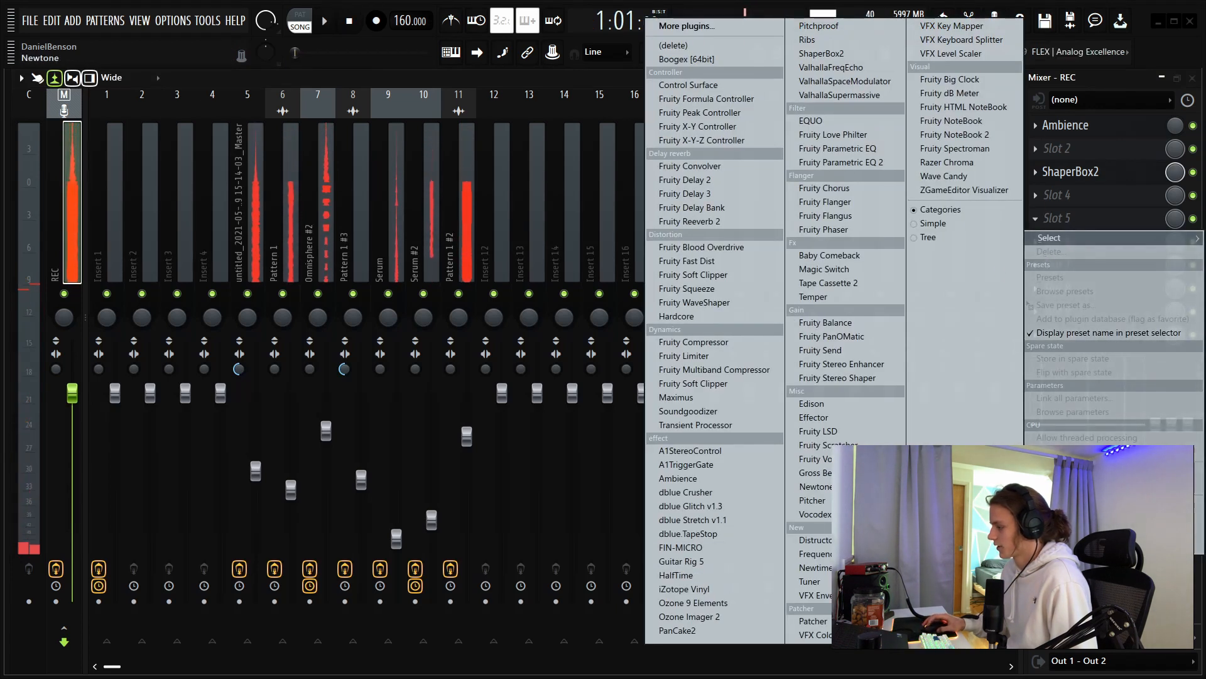
left_click(812, 473)
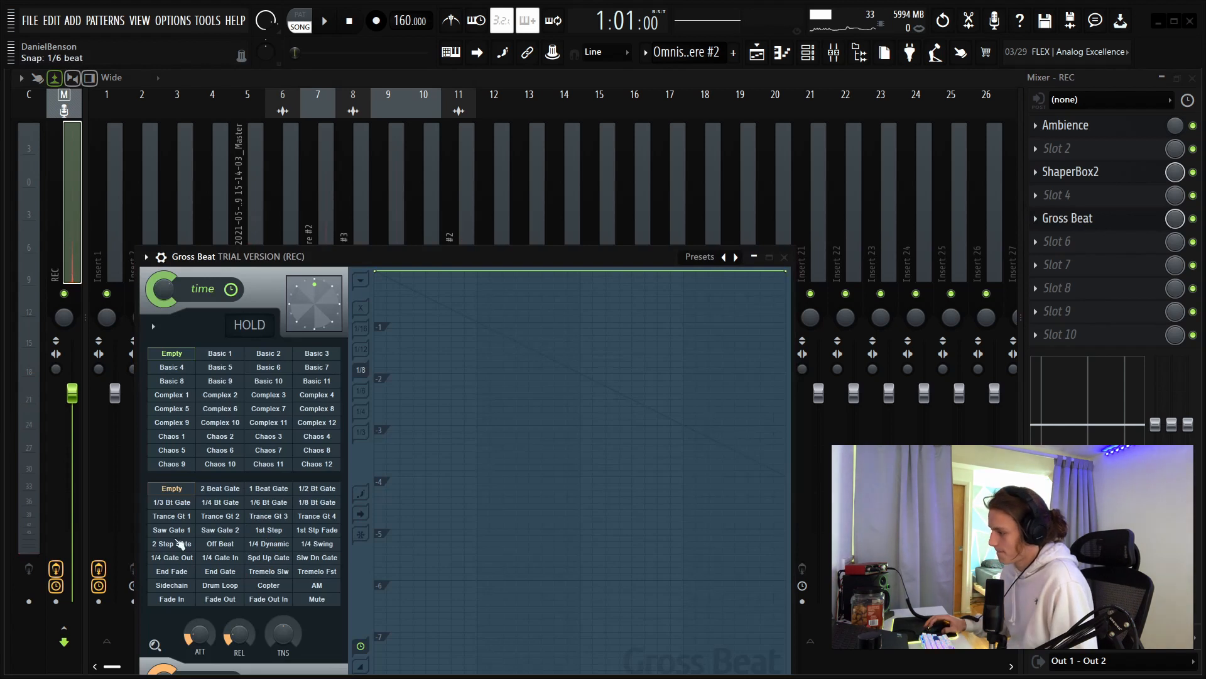
left_click(272, 488)
key("space")
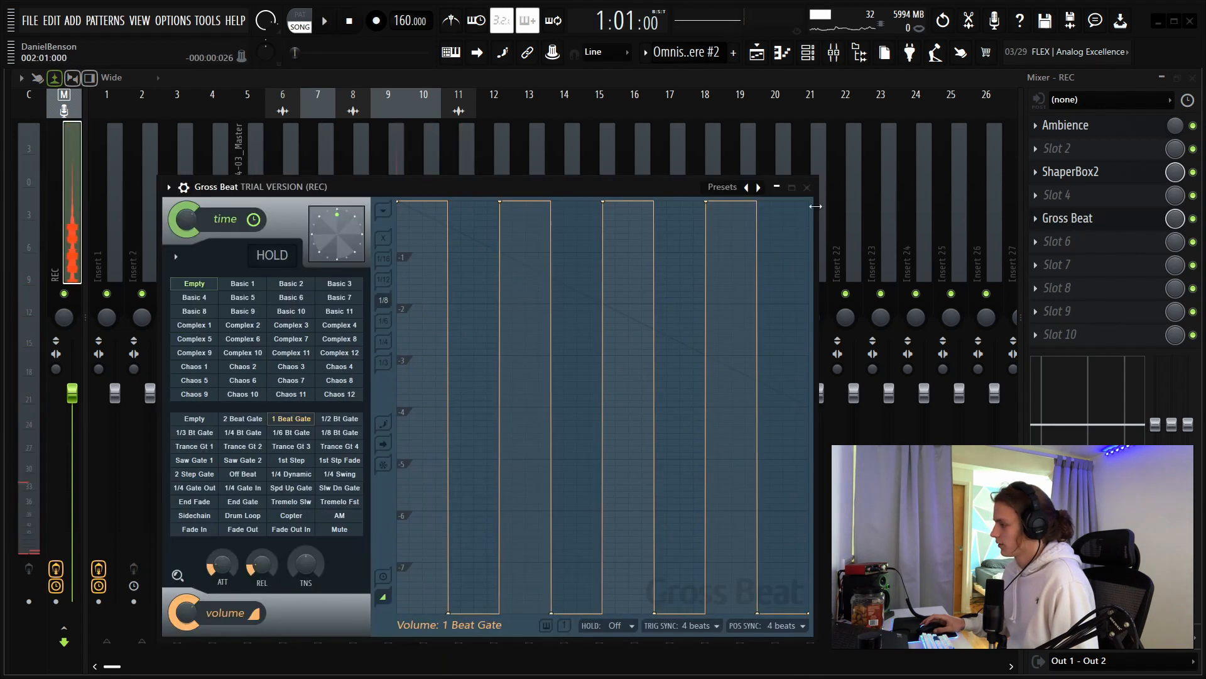
left_click(811, 188)
left_click(1100, 171)
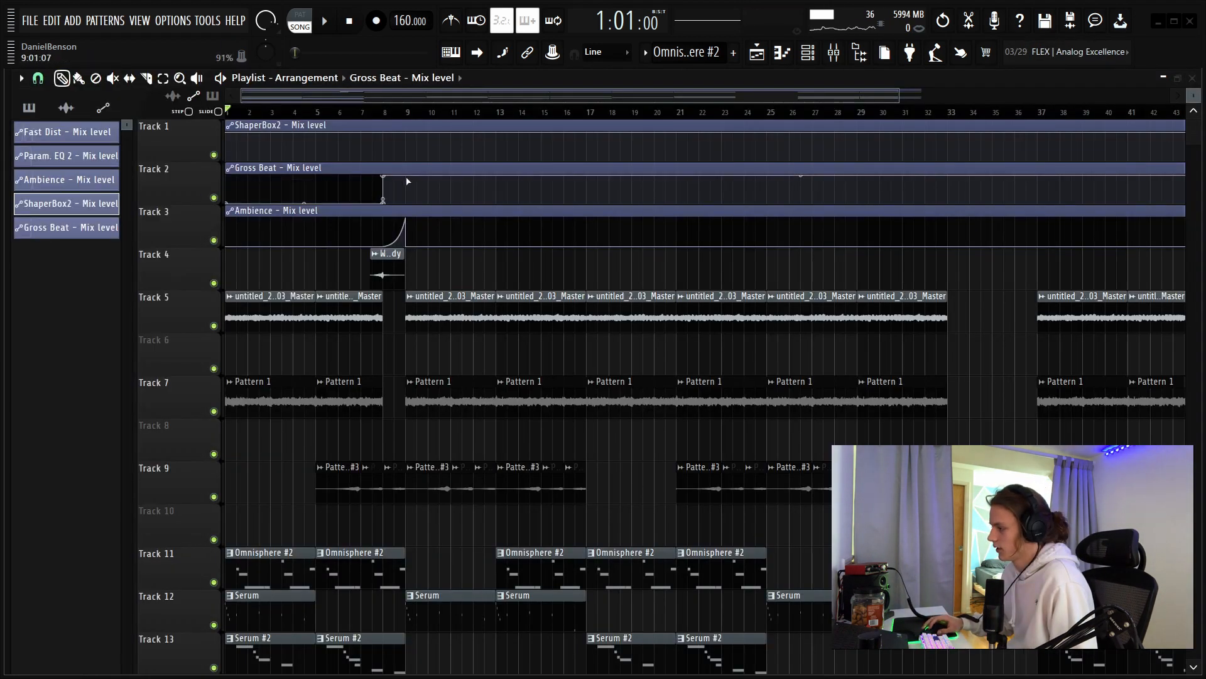
Step: Hold the Gross Beat mix level automation at about 43% from bar 9 to bar 17 and at zero from there on
left_click_drag(408, 182, 405, 193)
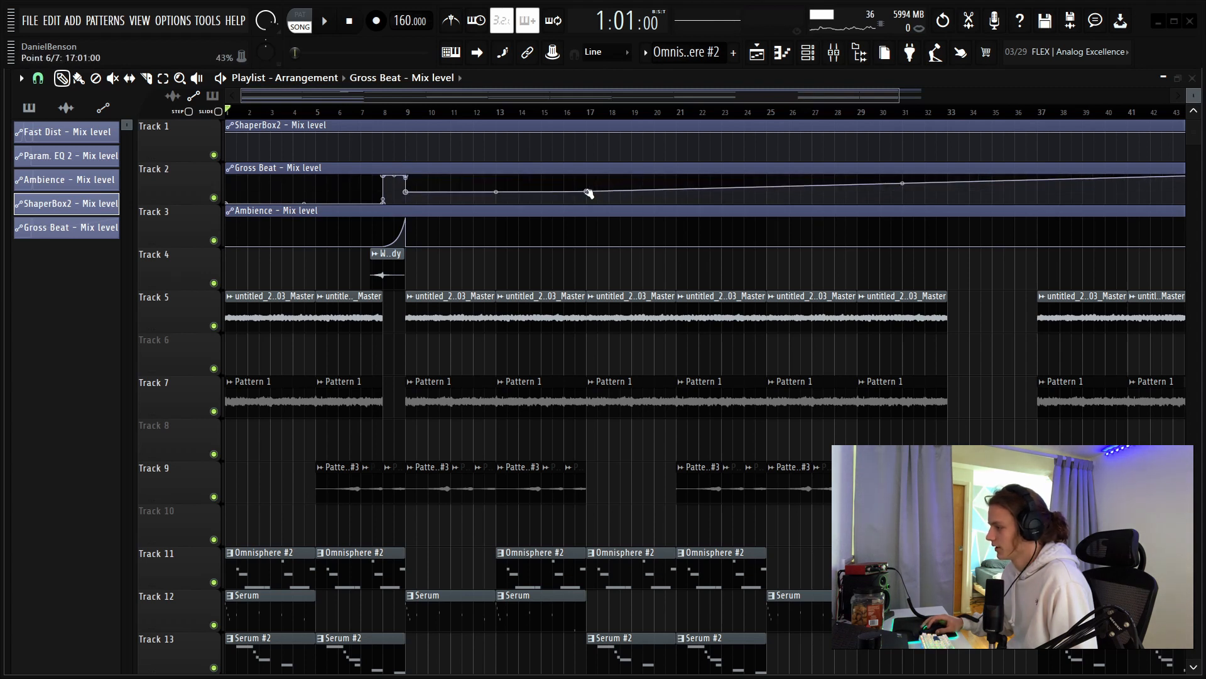
scroll(619, 104, "down", 4)
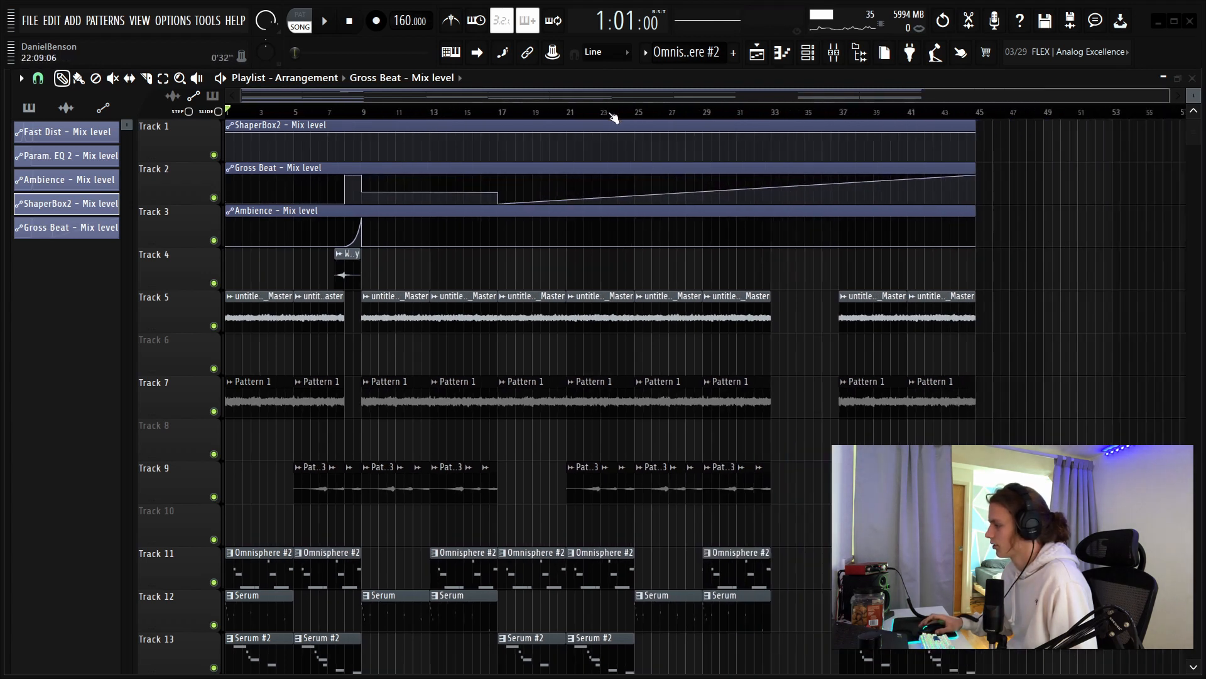
left_click_drag(930, 177, 936, 211)
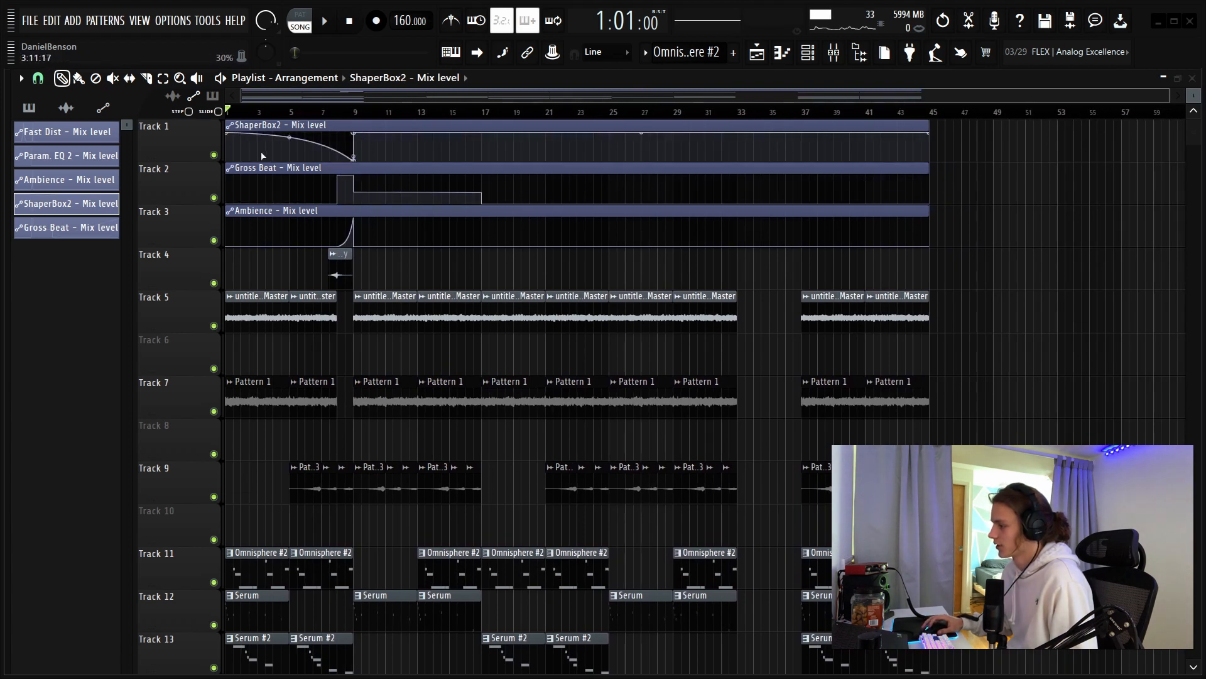
Step: Lower the Gross Beat automation point at bar 9 to the level held until bar 17, and adjust the bar 17 point during playback
key("space")
scroll(338, 112, "up", 4)
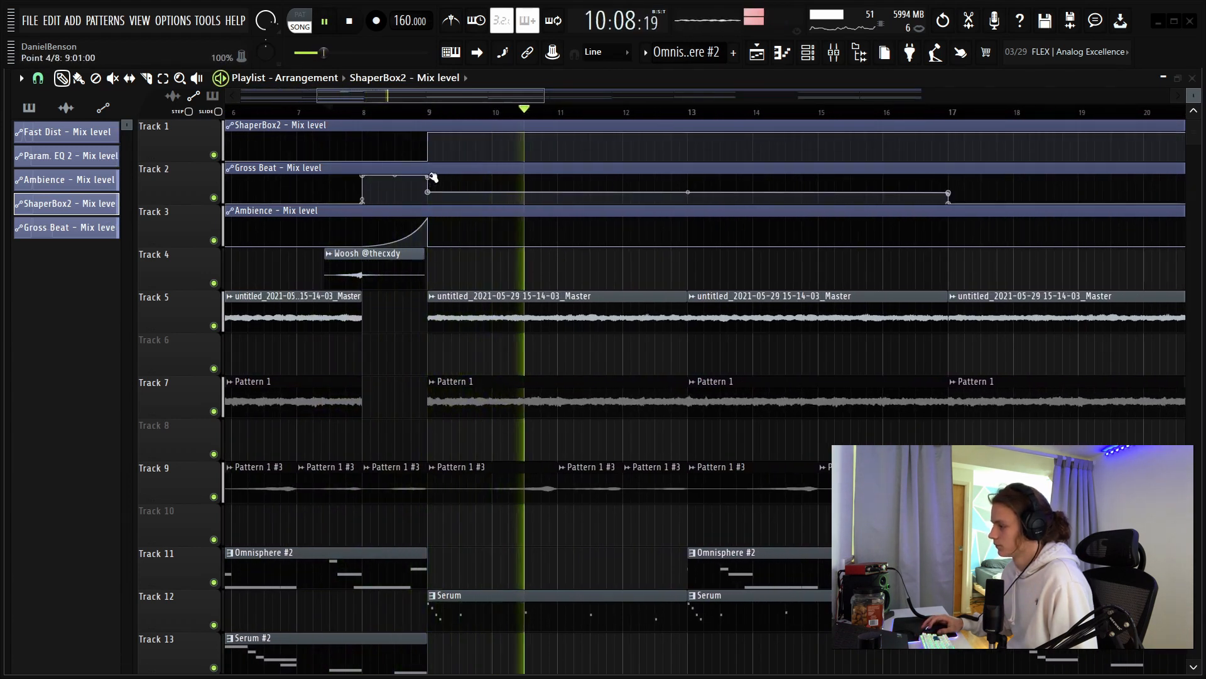
left_click_drag(428, 177, 428, 193)
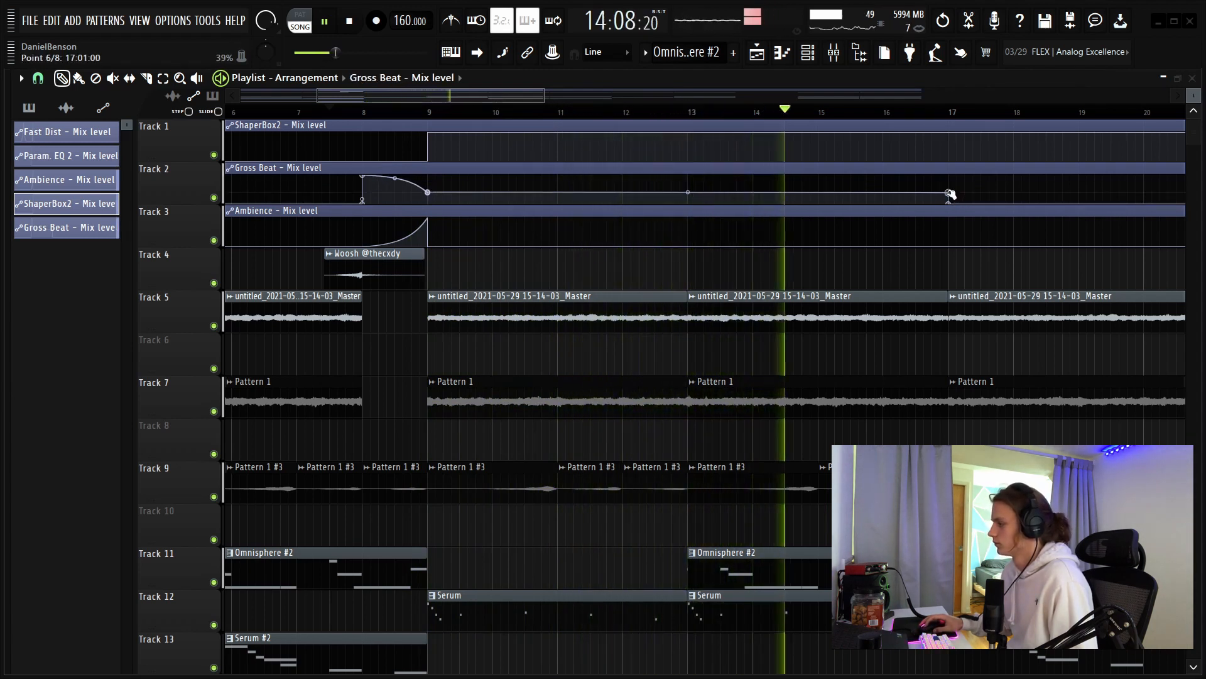
right_click(883, 192)
left_click_drag(950, 193, 981, 207)
Step: Duplicate the full clip group at bar 37 and place the copy at bar 49
scroll(937, 117, "down", 5)
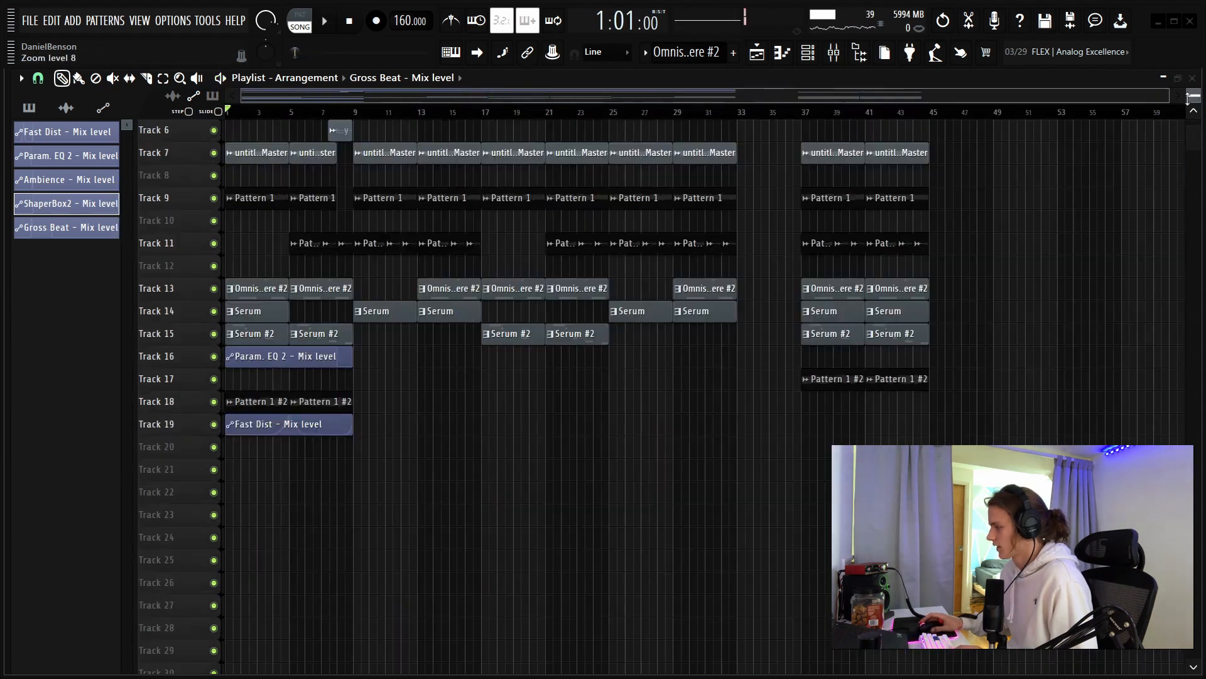
scroll(955, 342, "up", 3)
left_click_drag(1023, 167, 796, 449)
key("ctrl+b")
left_click_drag(1036, 450, 1020, 449)
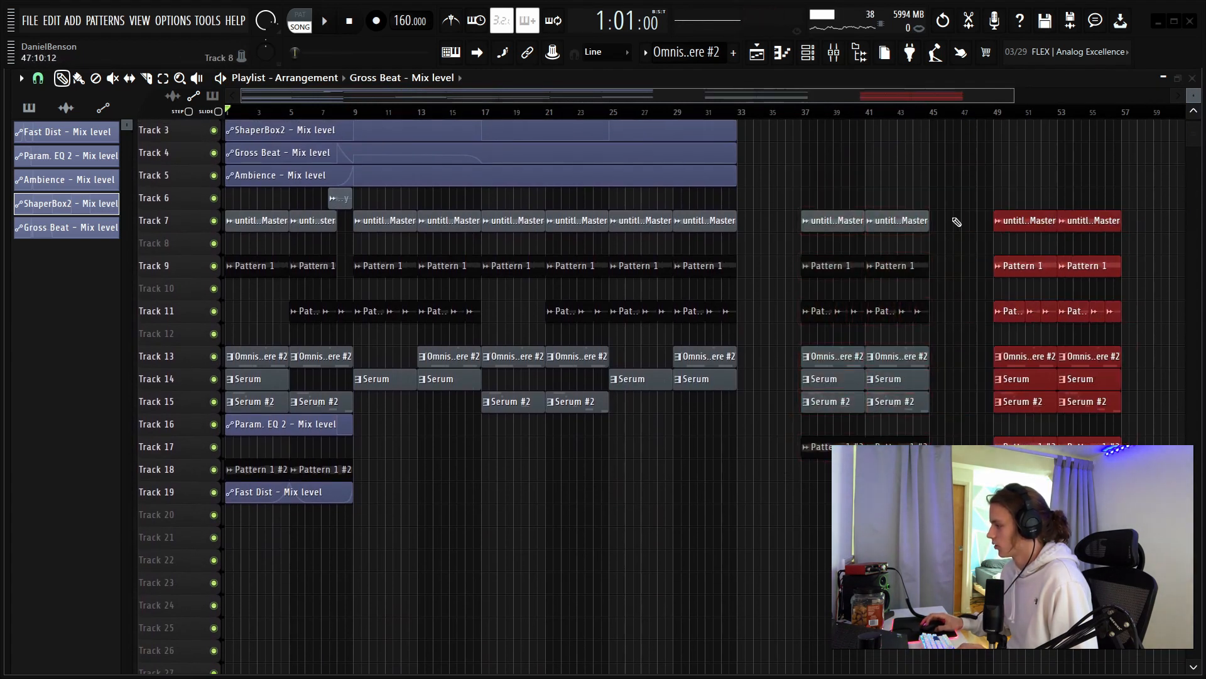
Step: Duplicate the clip groups repeatedly so copies start every 12 bars from bar 61 to bar 121
scroll(874, 113, "down", 2)
left_click_drag(1078, 214, 712, 468)
left_click_drag(744, 447, 1057, 439)
scroll(817, 116, "down", 3)
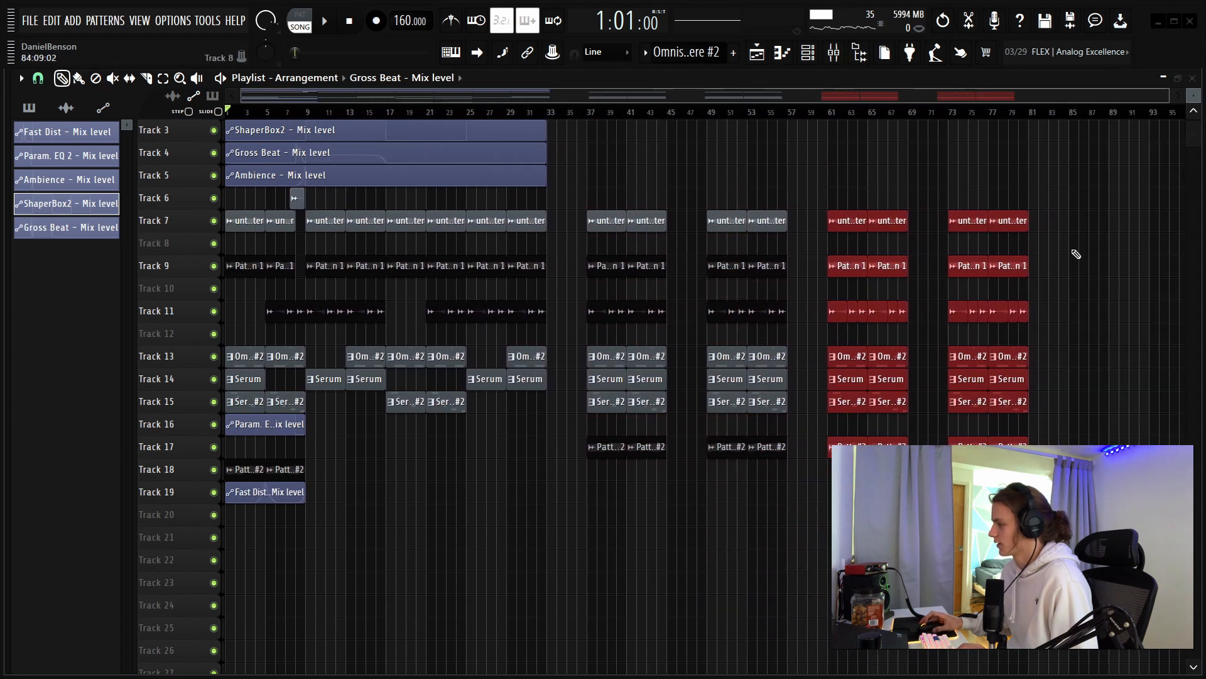
left_click_drag(1085, 210, 1082, 432)
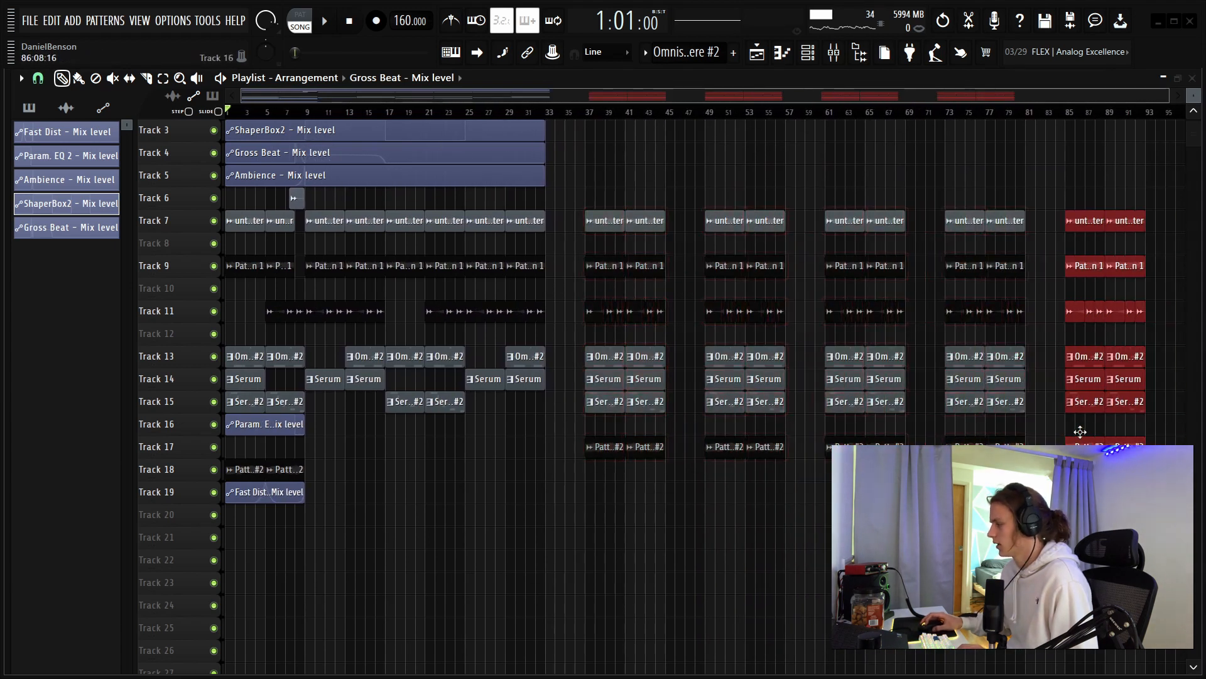
Step: Delete clips in the copies so each group keeps one track: Track 9 at bar 49, 11 at 61, 13 at 73, 14 at 85, 15 at 97
scroll(760, 116, "down", 3)
right_click(556, 220)
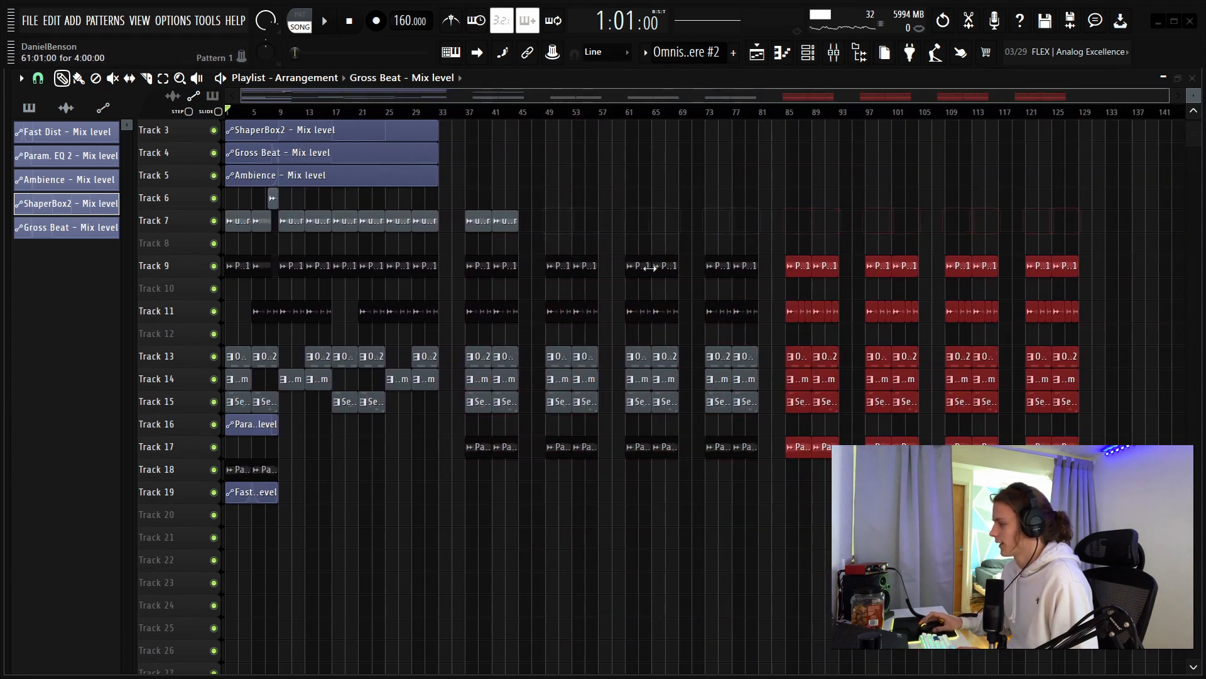
right_click(631, 267)
right_click(651, 260)
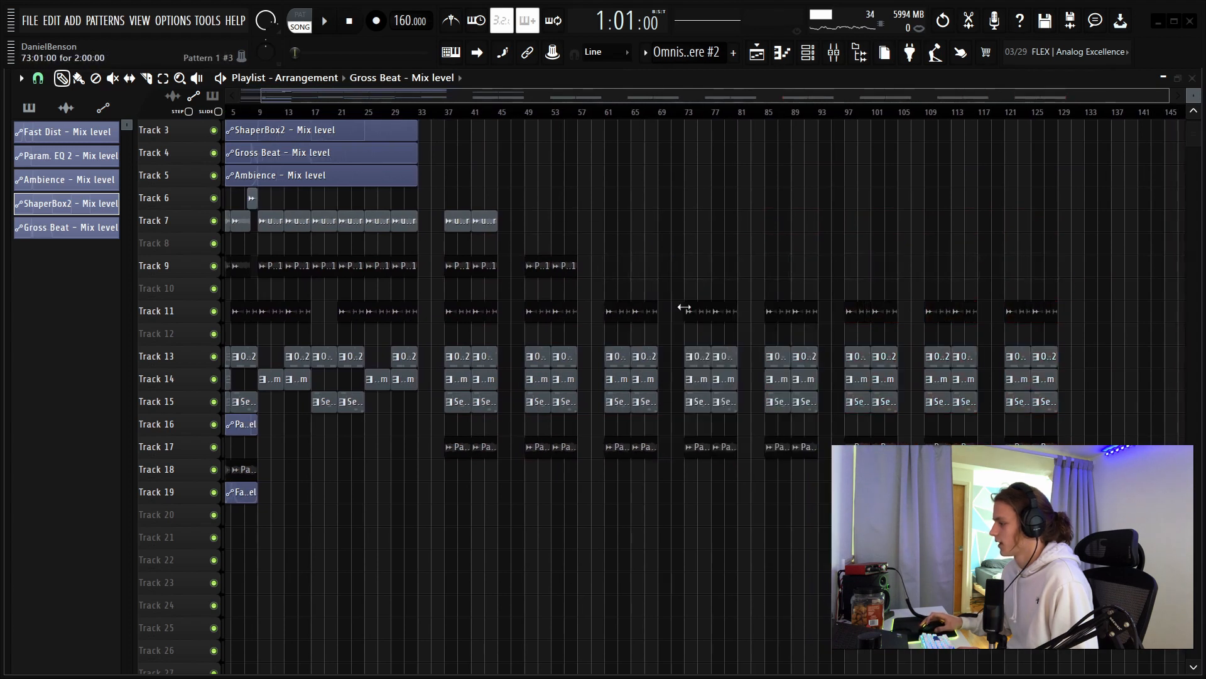
right_click(684, 307)
right_click(903, 361)
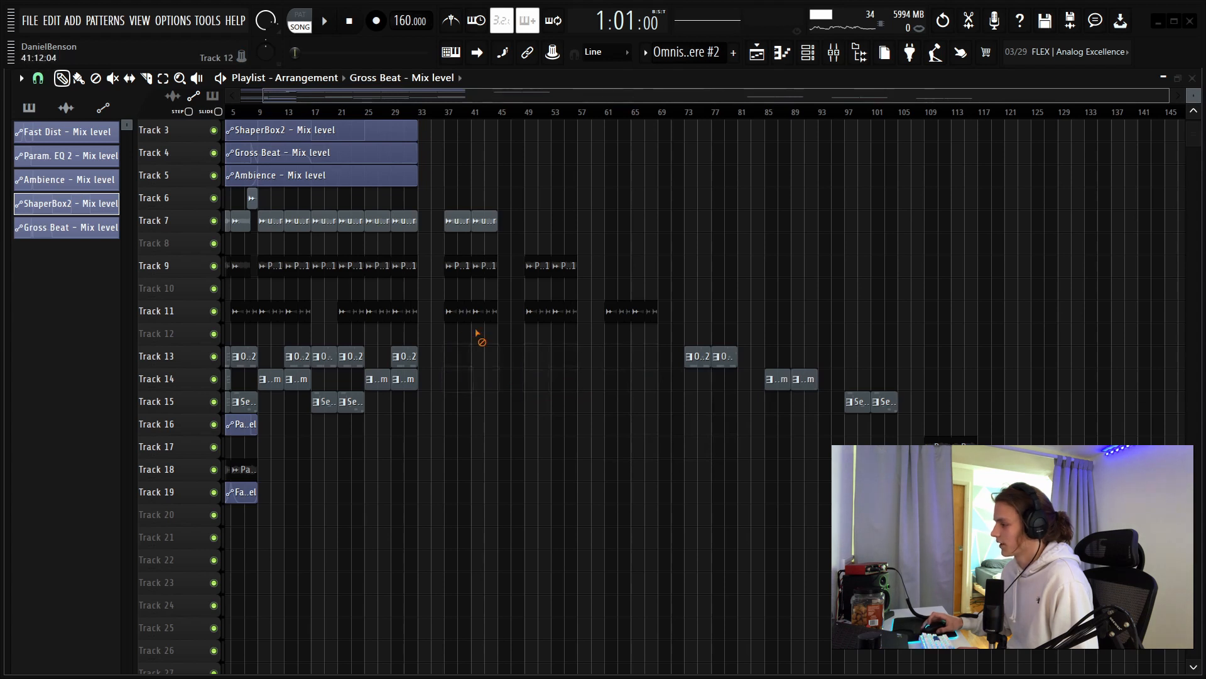
Step: Open the mixer and render the arrangement to wave files
key("F9")
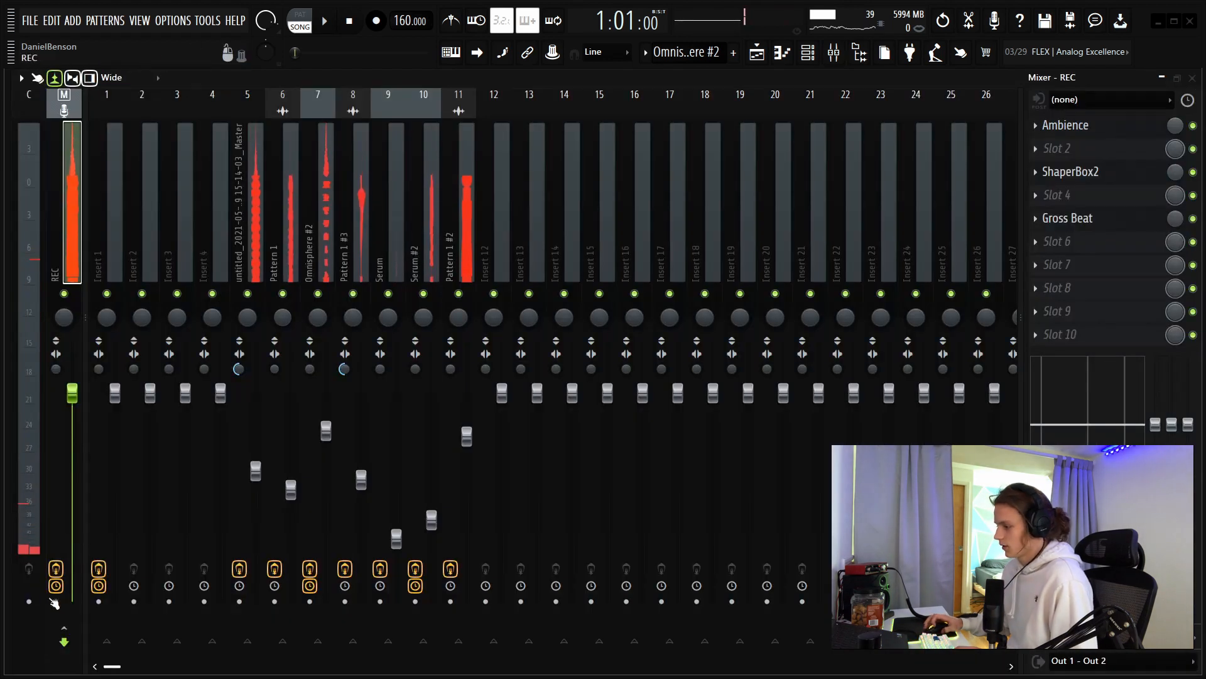
key("alt+r")
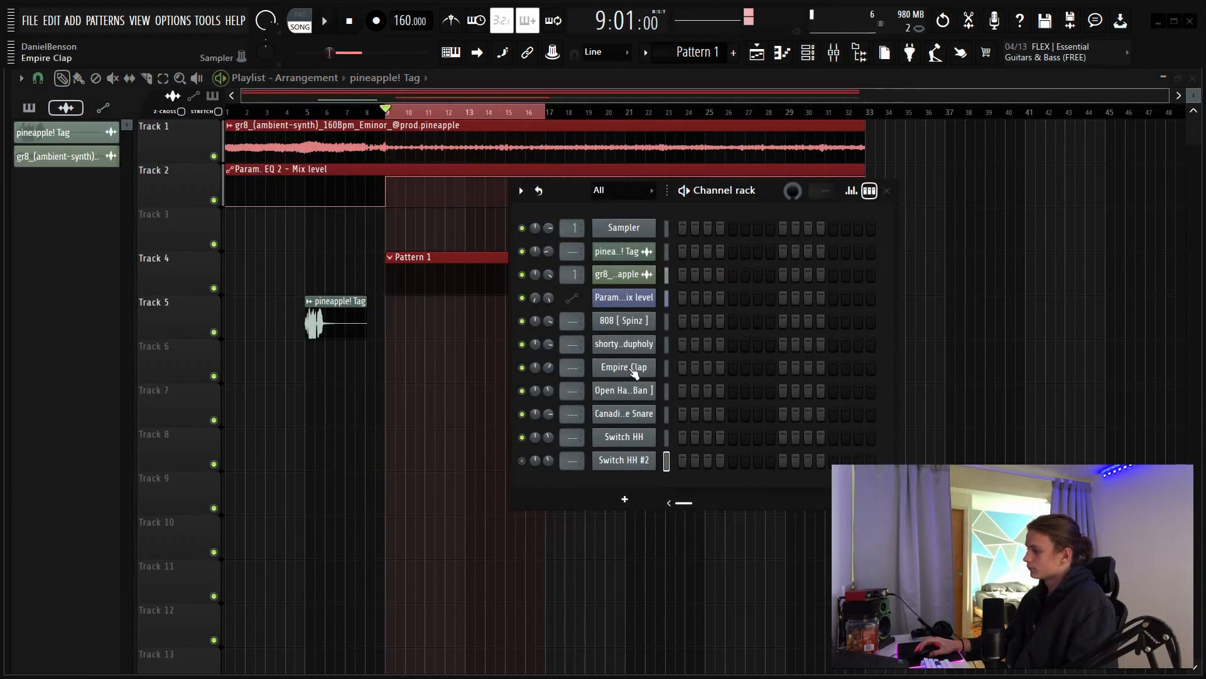
Step: Open Empire Clap in the piano roll, add a C5 note on beat three of bar 1 and start playback
right_click(633, 372)
left_click(680, 364)
key("space")
key("space")
key("space")
key("space")
left_click(515, 338)
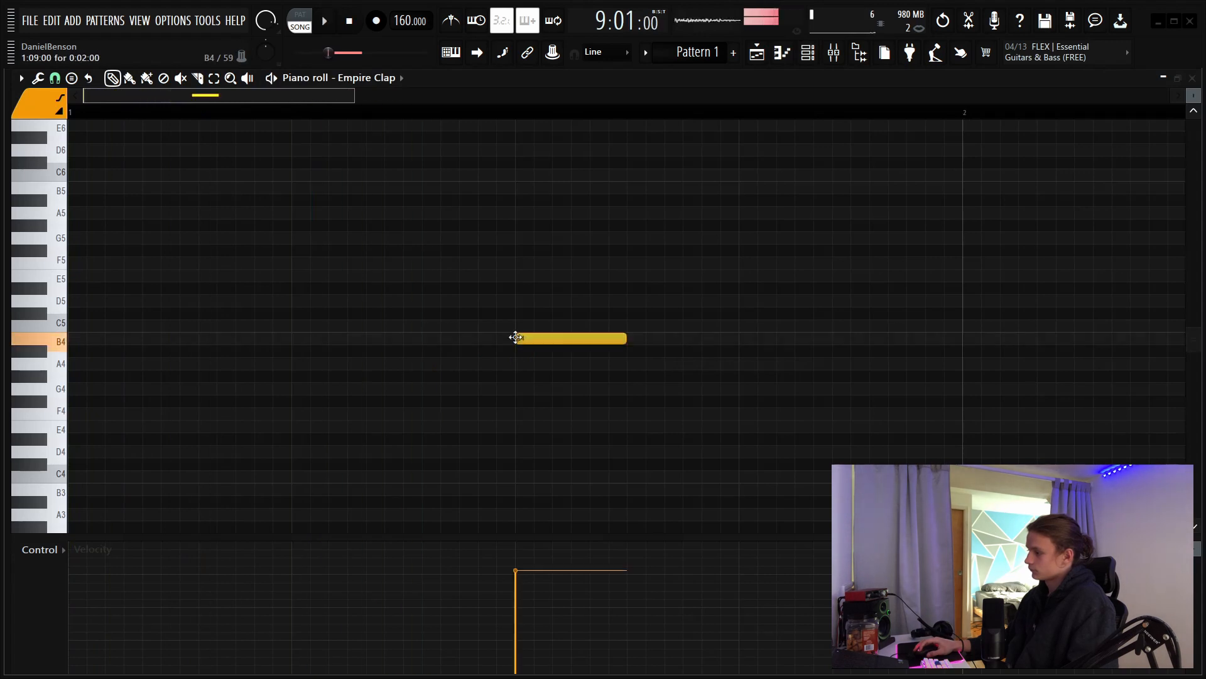
key("space")
Step: Duplicate the one-bar clap pattern until it fills eight bars
scroll(506, 108, "down", 4)
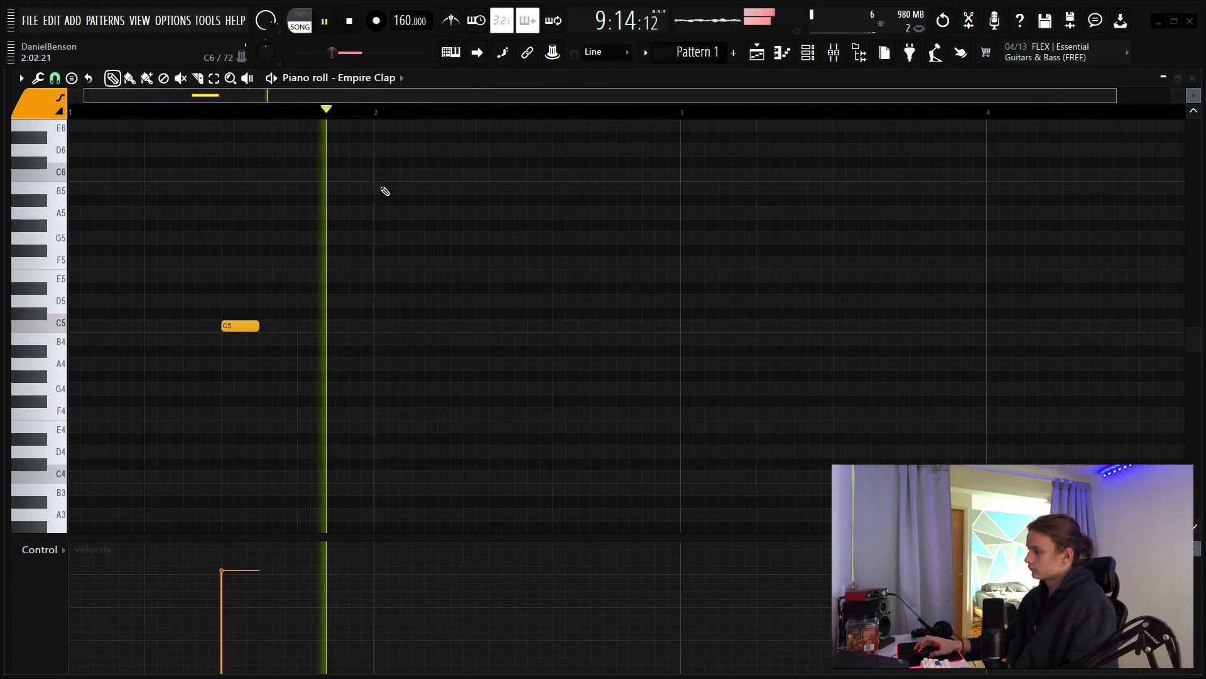
left_click_drag(304, 114, 69, 113)
key("ctrl+b")
key("ctrl+b")
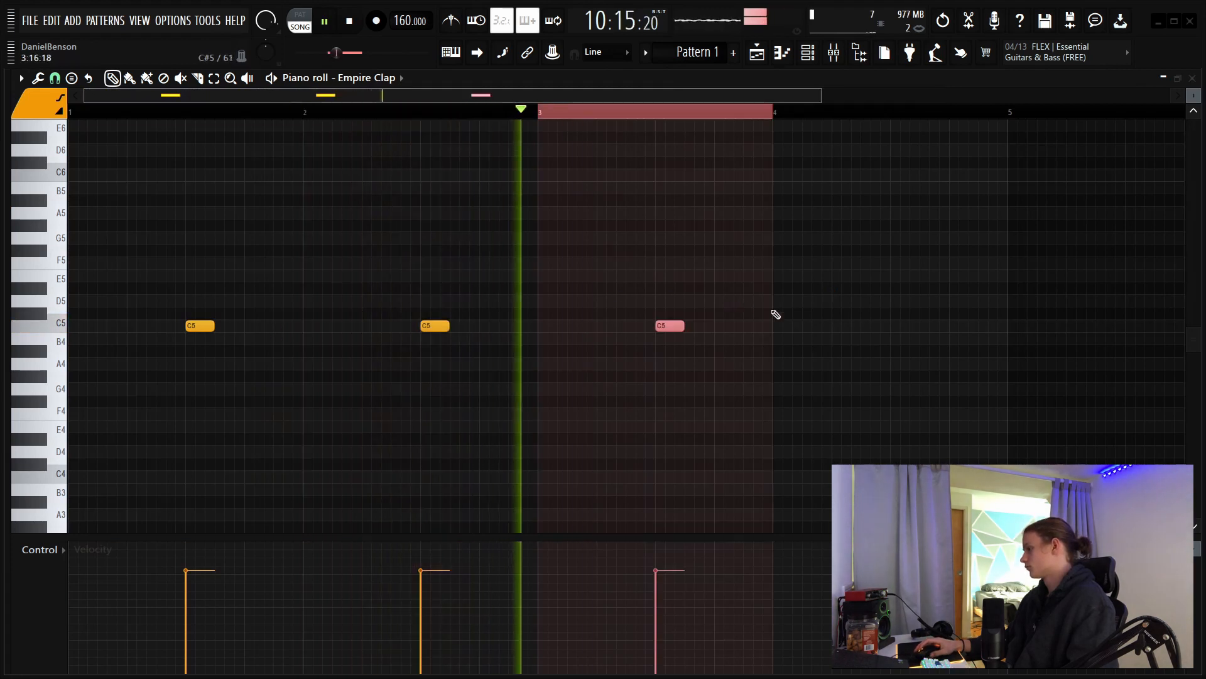
key("ctrl+b")
left_click_drag(863, 127, 7, 157)
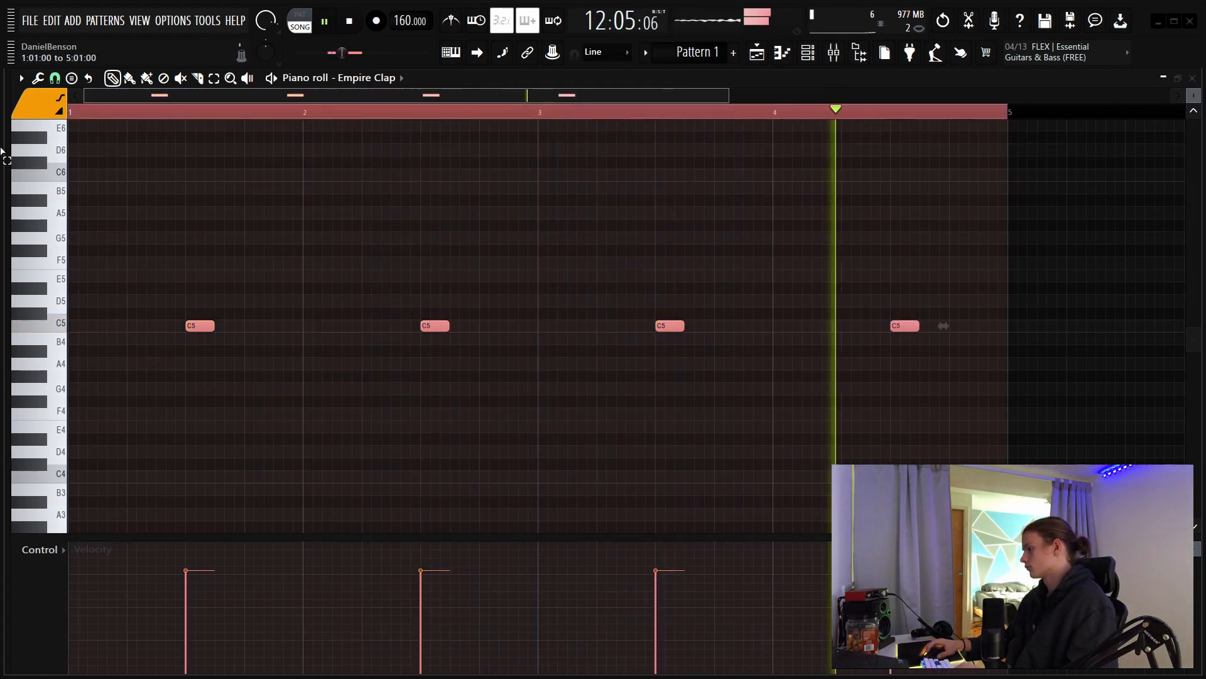
key("ctrl+b")
scroll(383, 121, "down", 5)
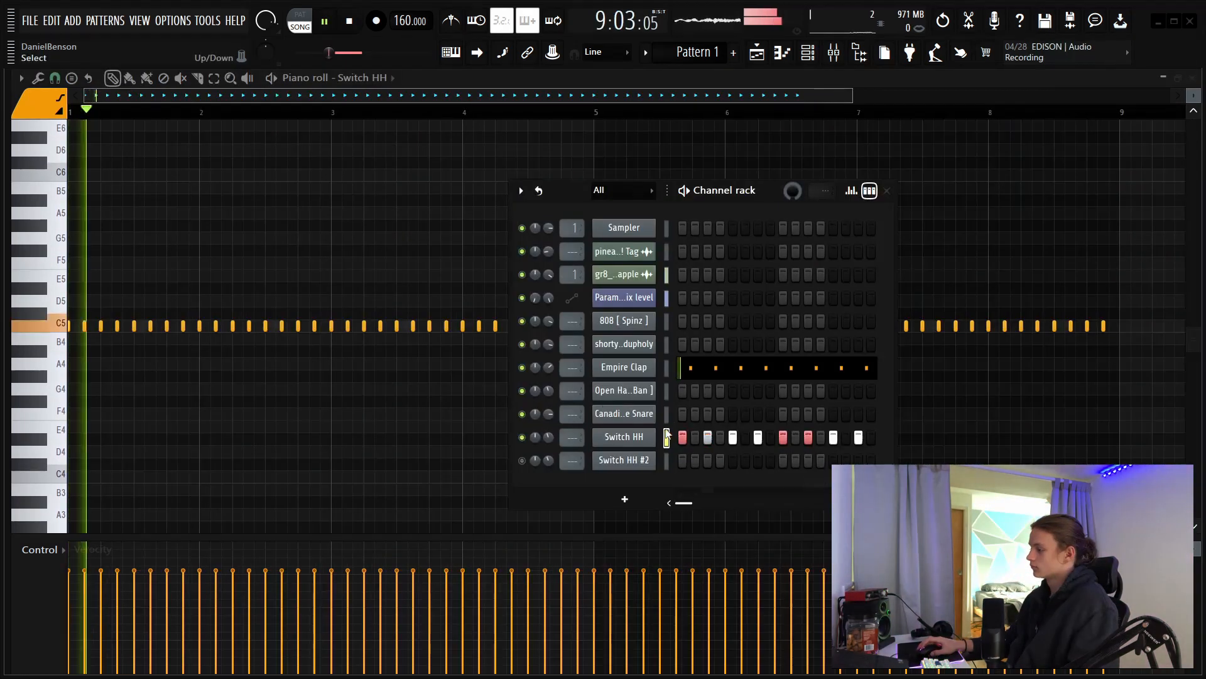
Step: Open the Switch HH channel's hi-hat pattern in the piano roll
right_click(668, 436)
left_click(684, 438)
right_click(667, 437)
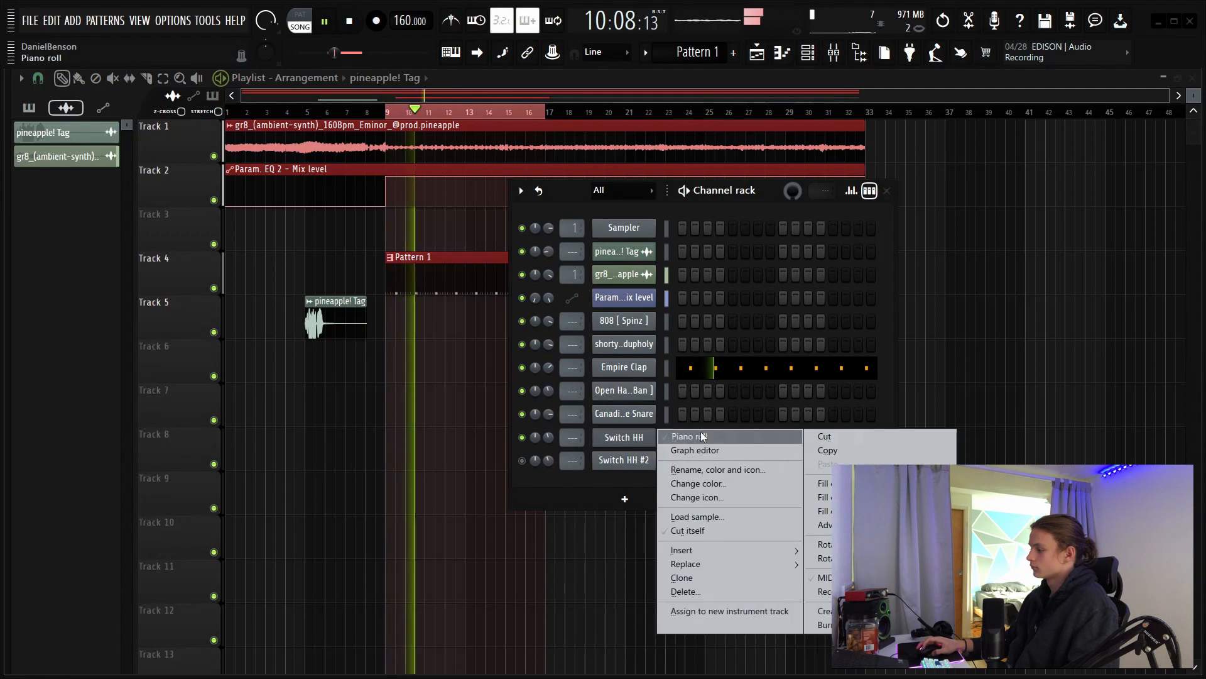
left_click(699, 438)
mouse_move(802, 320)
left_mouse_down()
mouse_move(618, 328)
mouse_move(872, 332)
left_mouse_up()
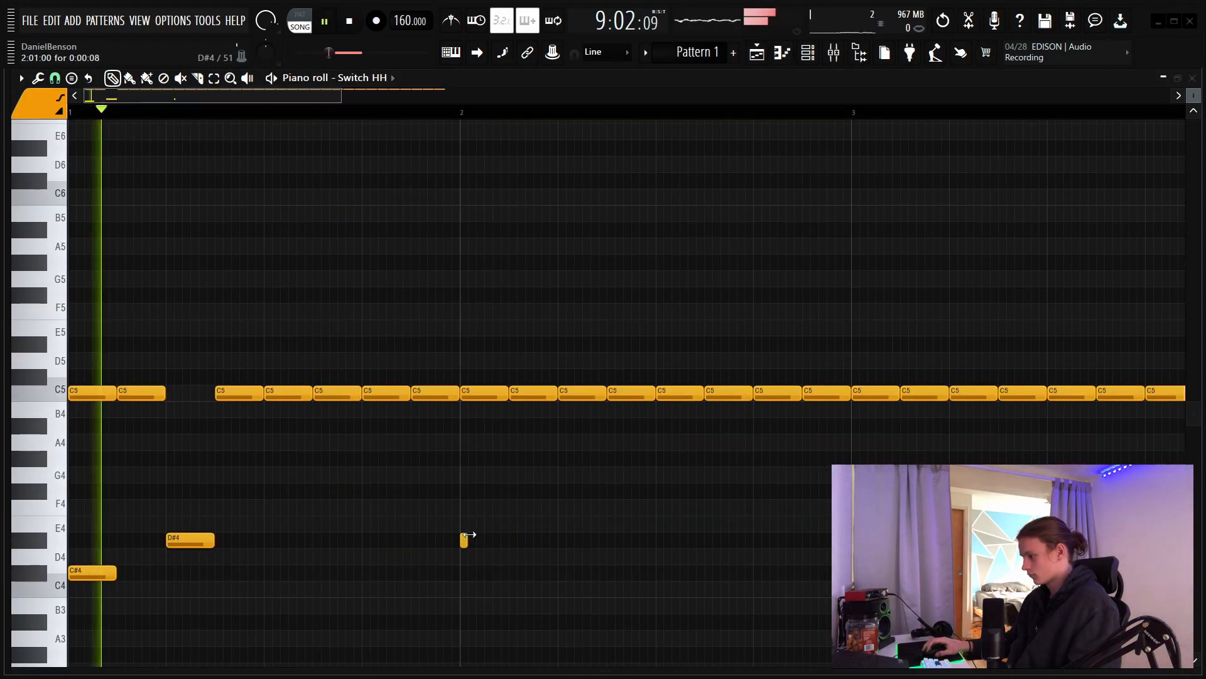
Step: Move the D#4 hi-hat note in bar 1 one eighth note later and try an F#4 note in the second half of the bar
left_click_drag(205, 535, 254, 535)
left_click(324, 491)
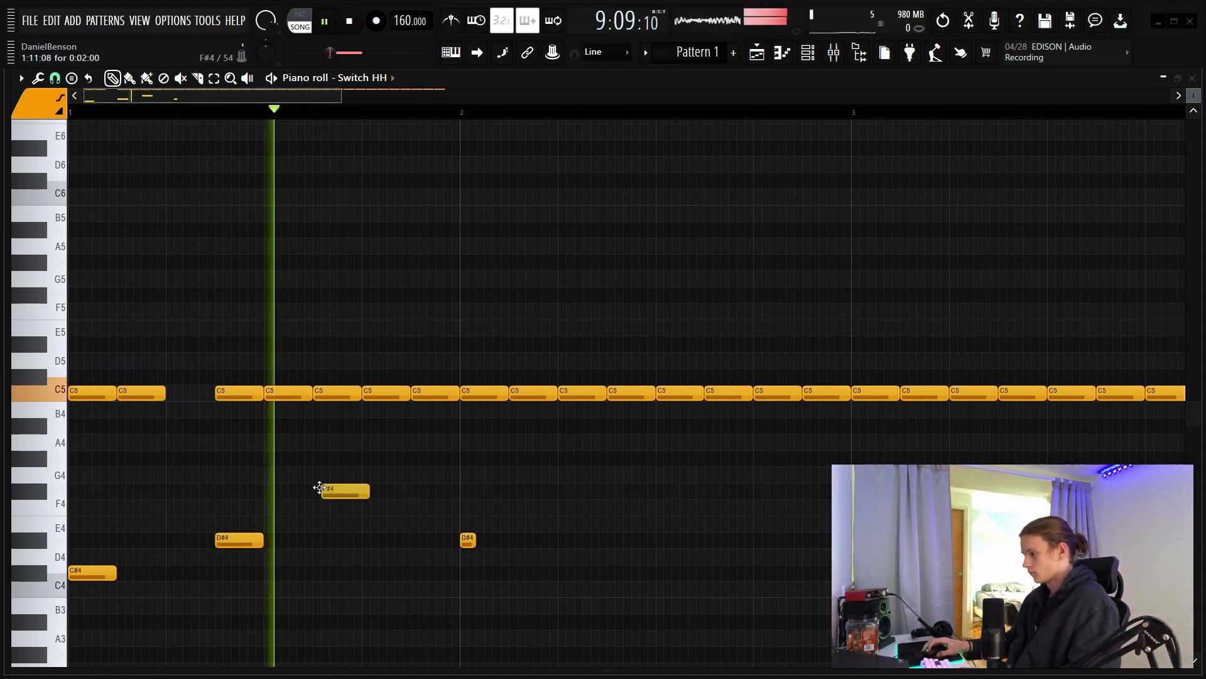
key("space")
Step: Place a short D5 hi-hat at 1:13:00 and duplicate it into a six-note roll up to bar 2
mouse_move(349, 364)
left_mouse_down()
mouse_move(349, 343)
mouse_move(395, 364)
mouse_move(459, 359)
mouse_move(371, 364)
left_mouse_up()
key("space")
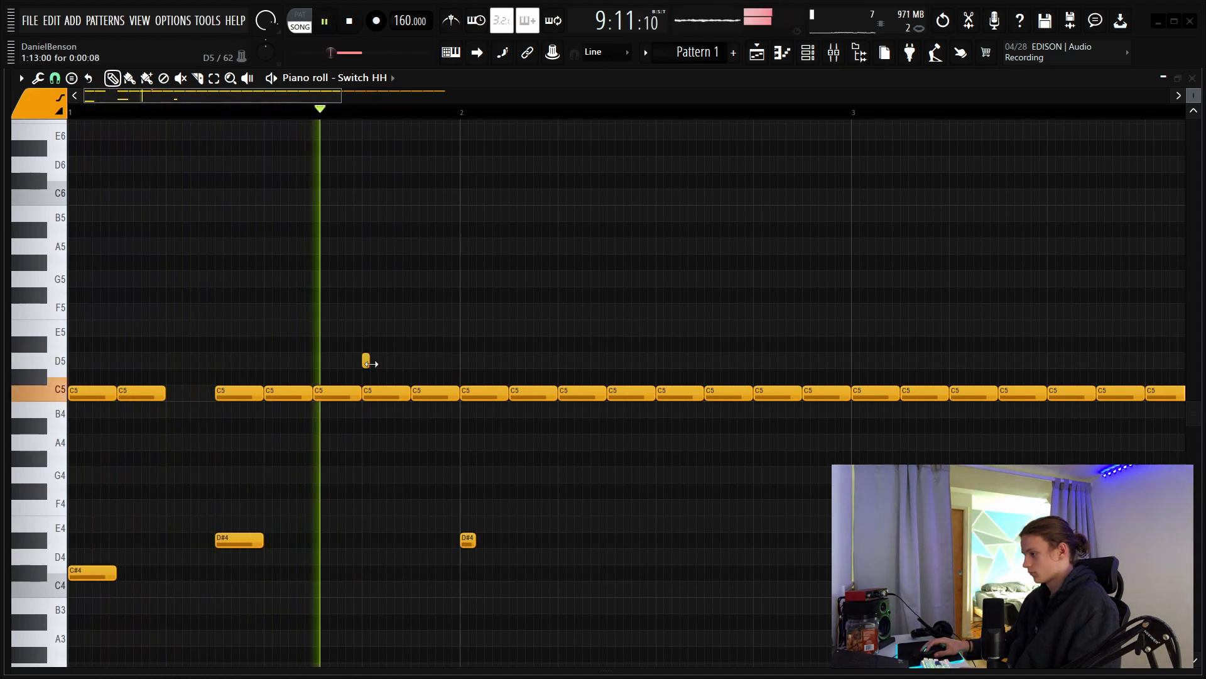
left_click(377, 362, "ctrl")
key("ctrl+b")
key("ctrl+b")
key("ctrl+b")
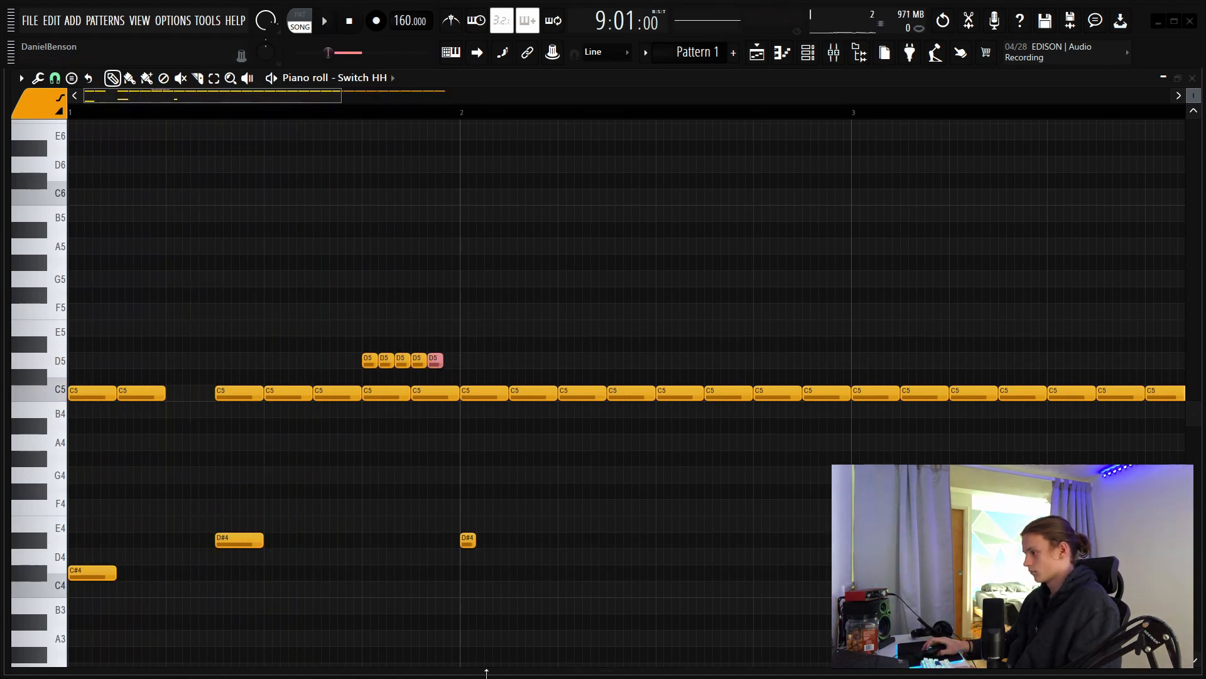
Step: Enlarge the velocity lane and ramp the D5 roll's velocities downward from its first note to its last
left_click_drag(469, 671, 484, 526)
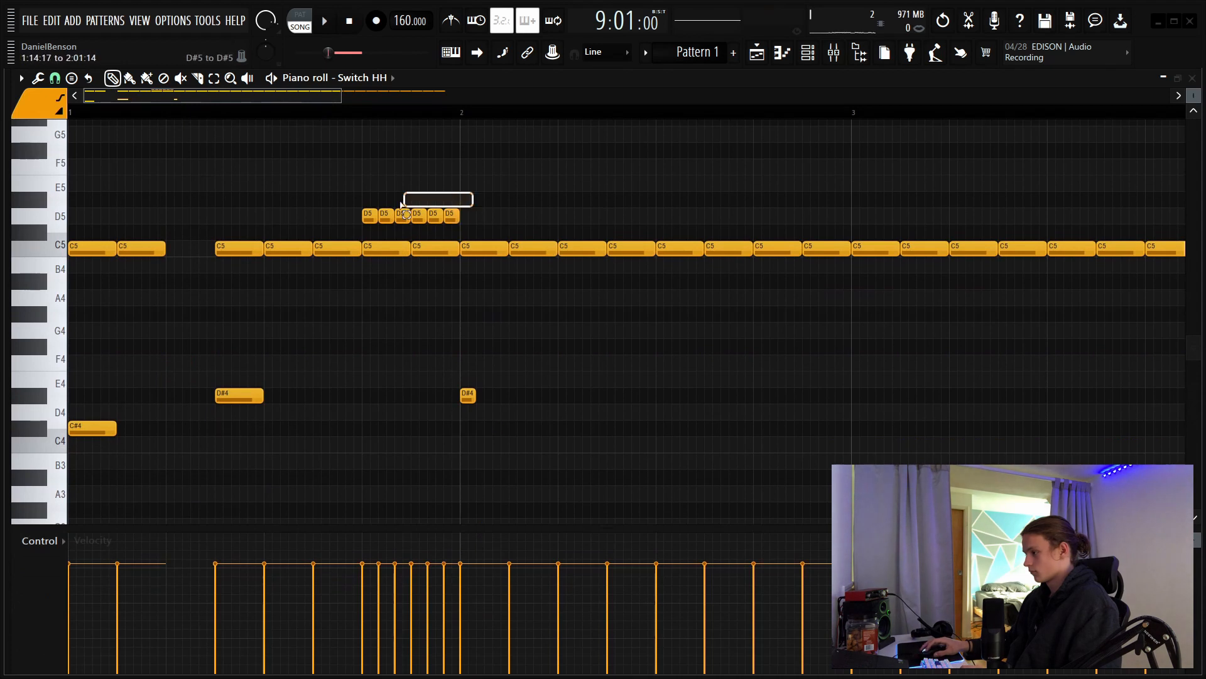
left_click_drag(362, 566, 453, 647)
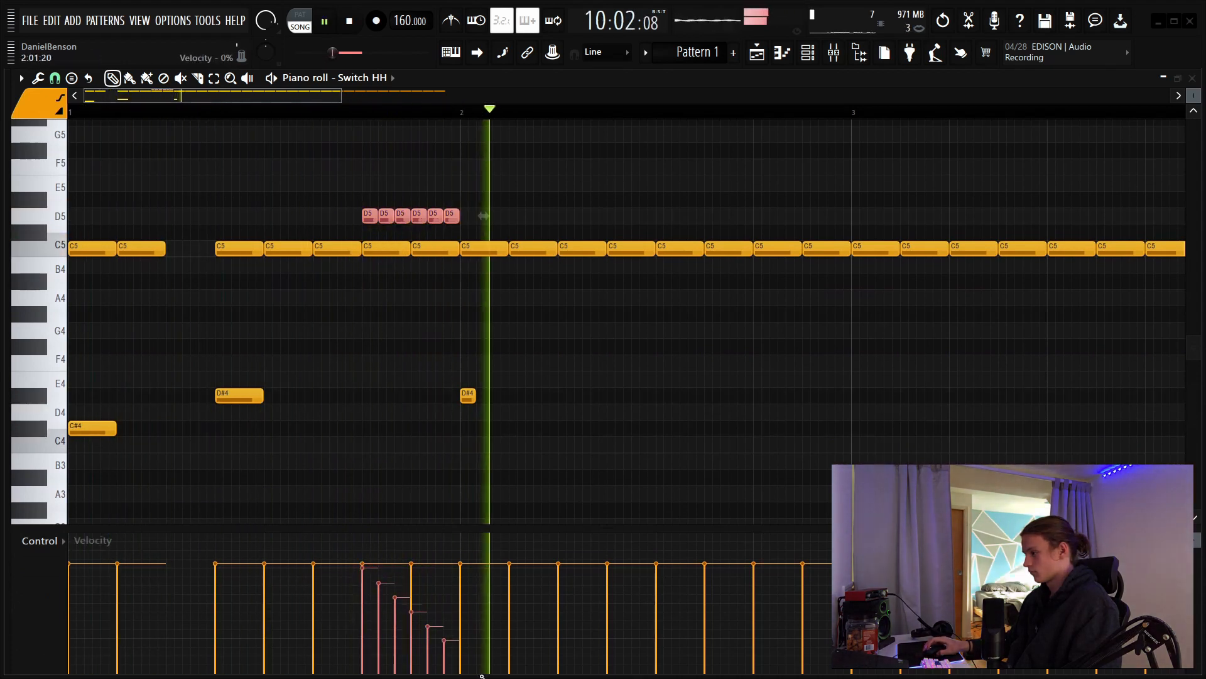
left_click(502, 412)
right_click(501, 412)
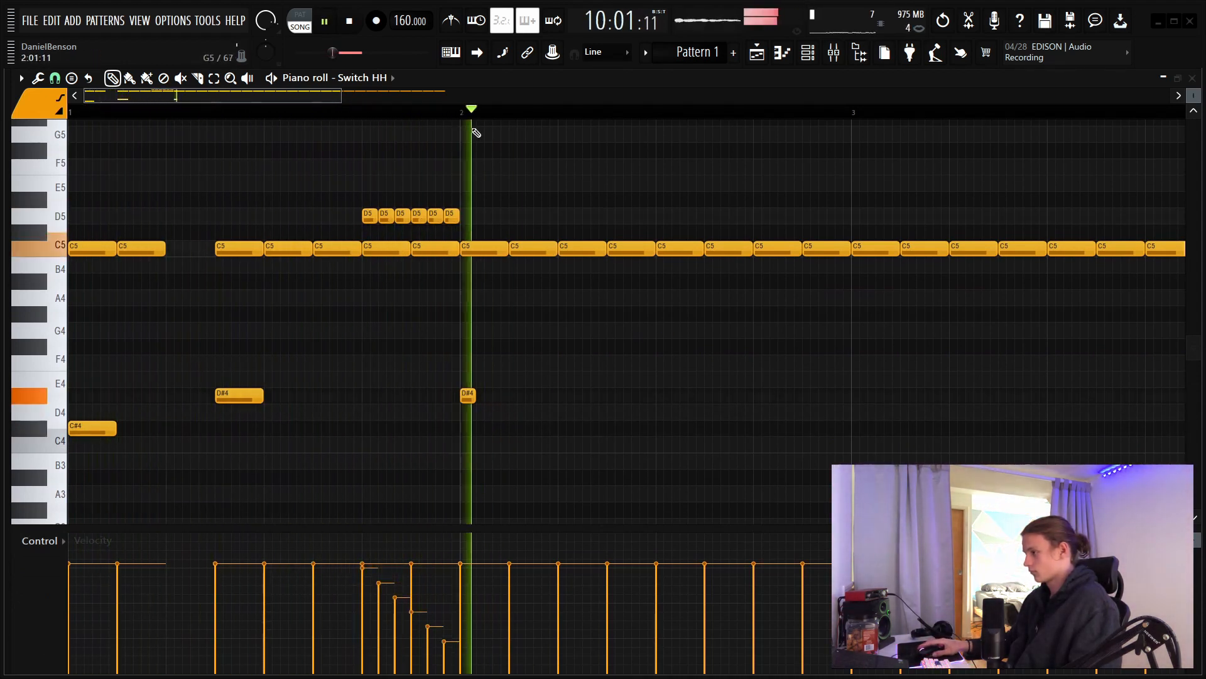
Step: Add a short G4 hi-hat note at 2:13:00
scroll(488, 114, "down", 2)
scroll(488, 114, "down", 1)
left_click(521, 331)
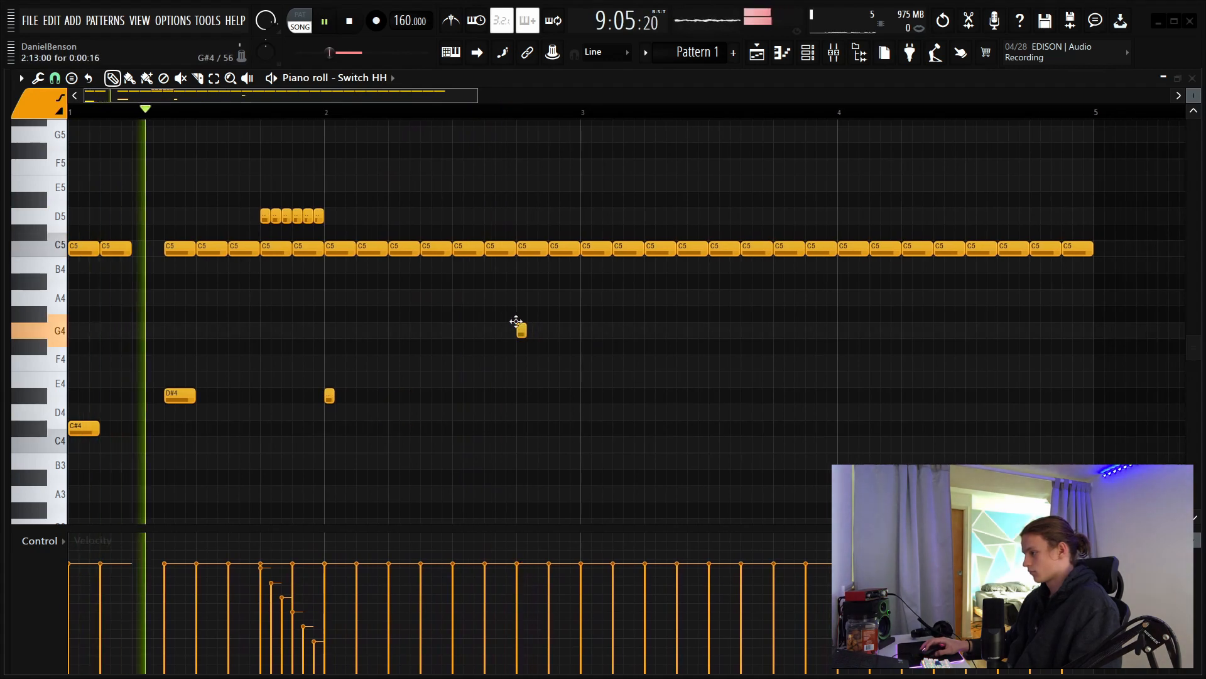
left_click(607, 344)
right_click(608, 343)
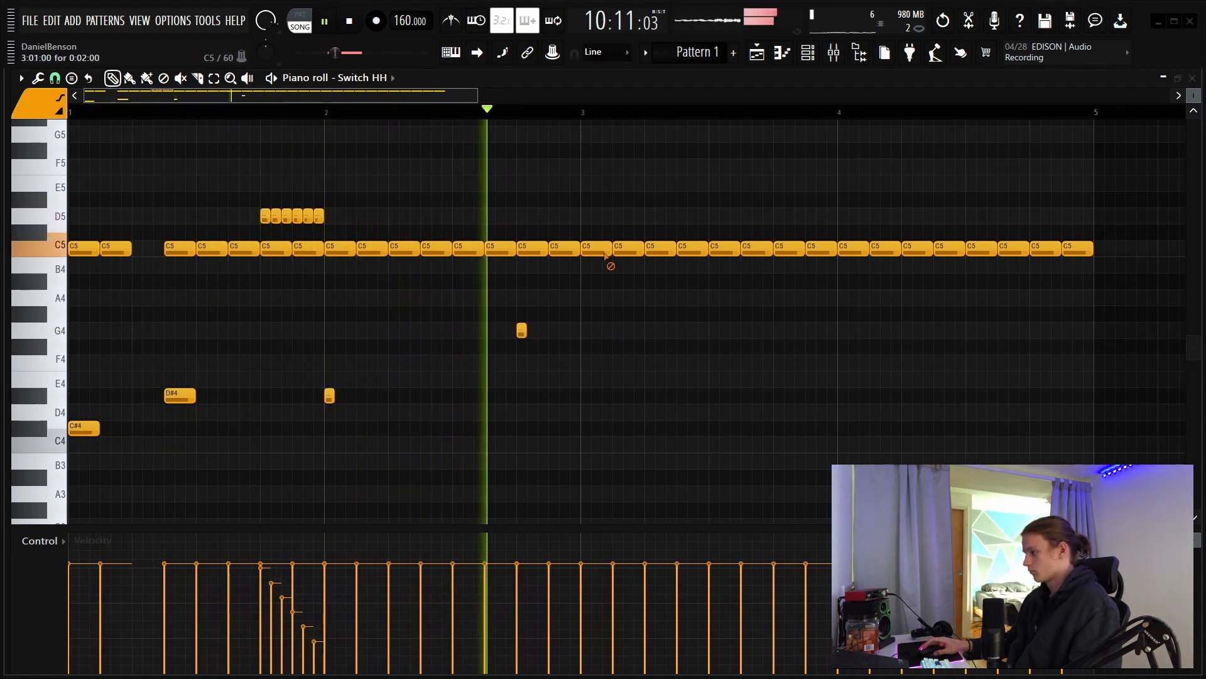
Step: Delete the C5 hi-hat notes in bars 3 and 4 and select the whole two-bar pattern that remains
left_click_drag(605, 253, 911, 249)
left_click_drag(790, 176, 25, 461)
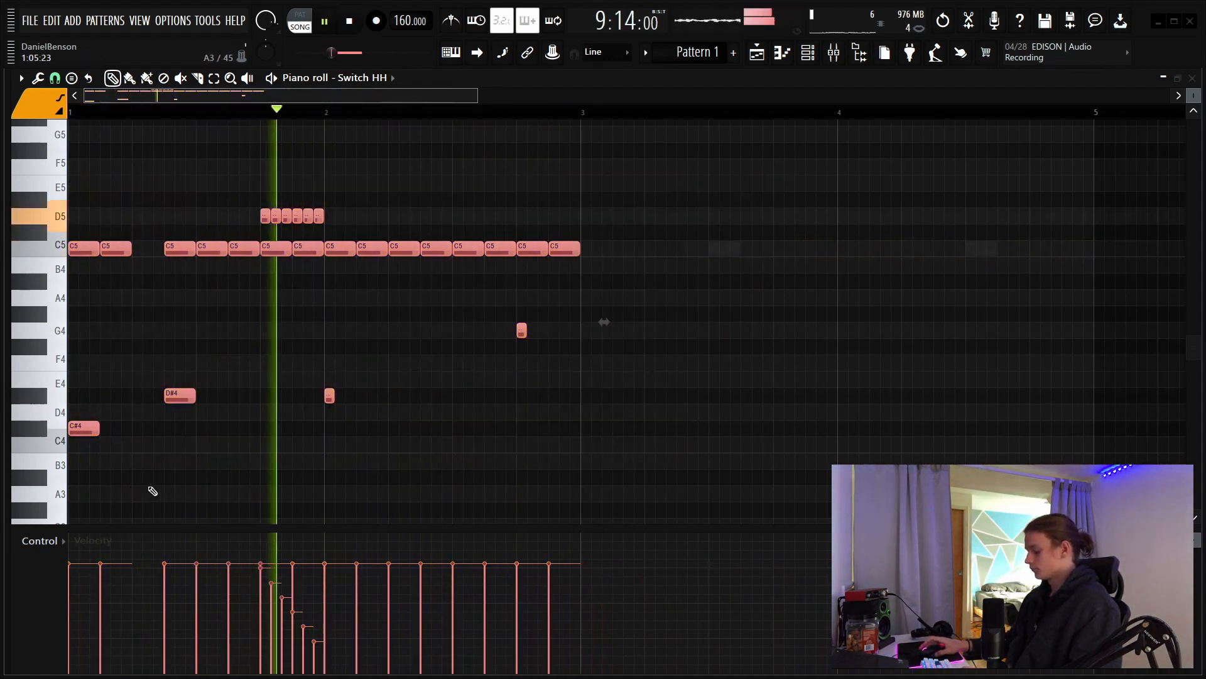
Step: Duplicate the two-bar hi-hat pattern into bars 3 and 4 and clear the selection
key("ctrl+b")
left_click(622, 312)
right_click(622, 313)
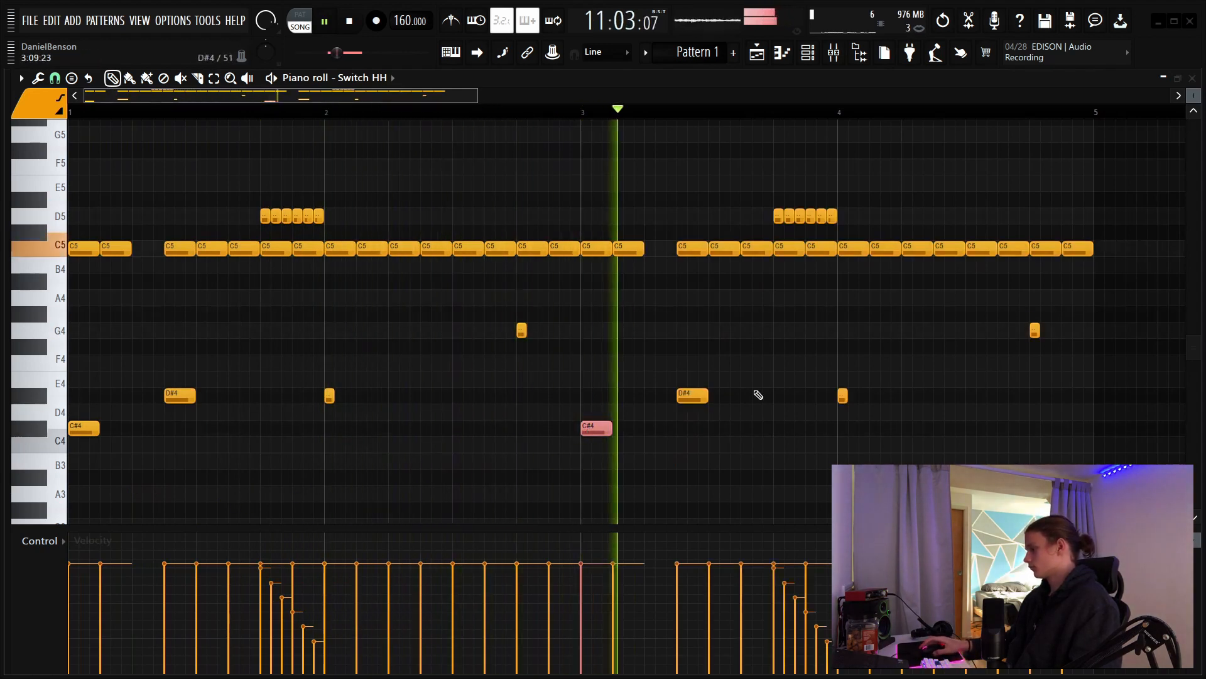
key("space")
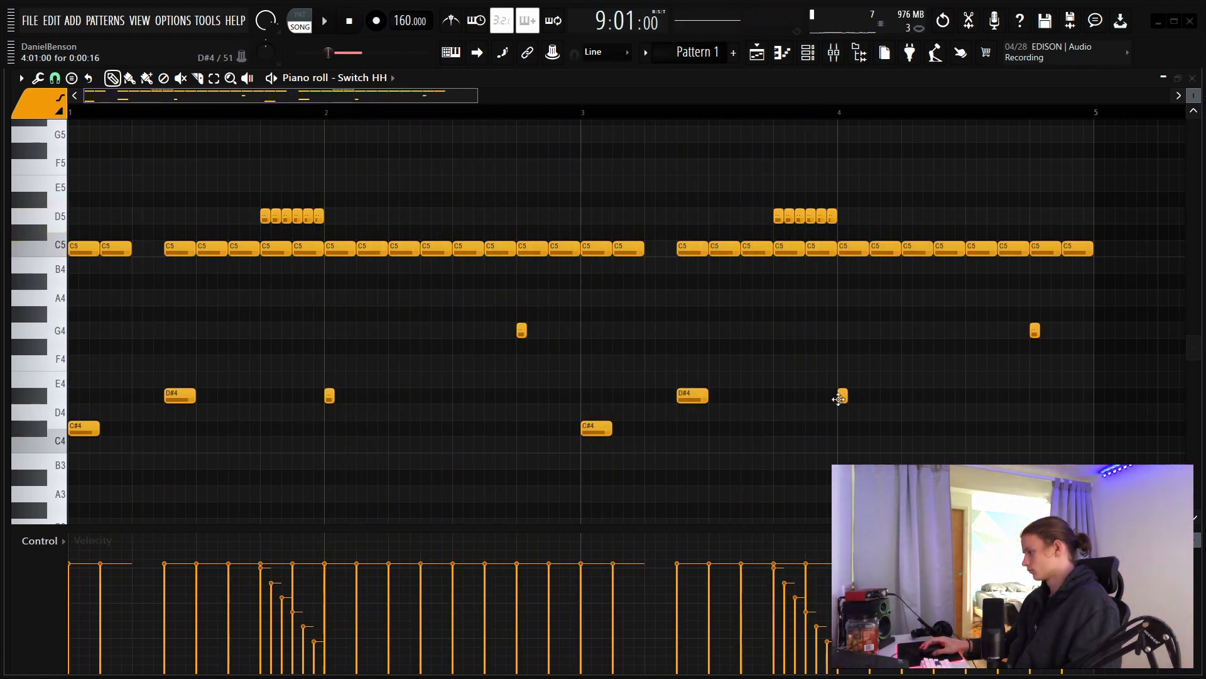
Step: Replace the last C5 hi-hats of bar 4 with a six-note roll from 4:13:00 stepping down from C5 to G4
right_click(1056, 246)
right_click(1071, 248)
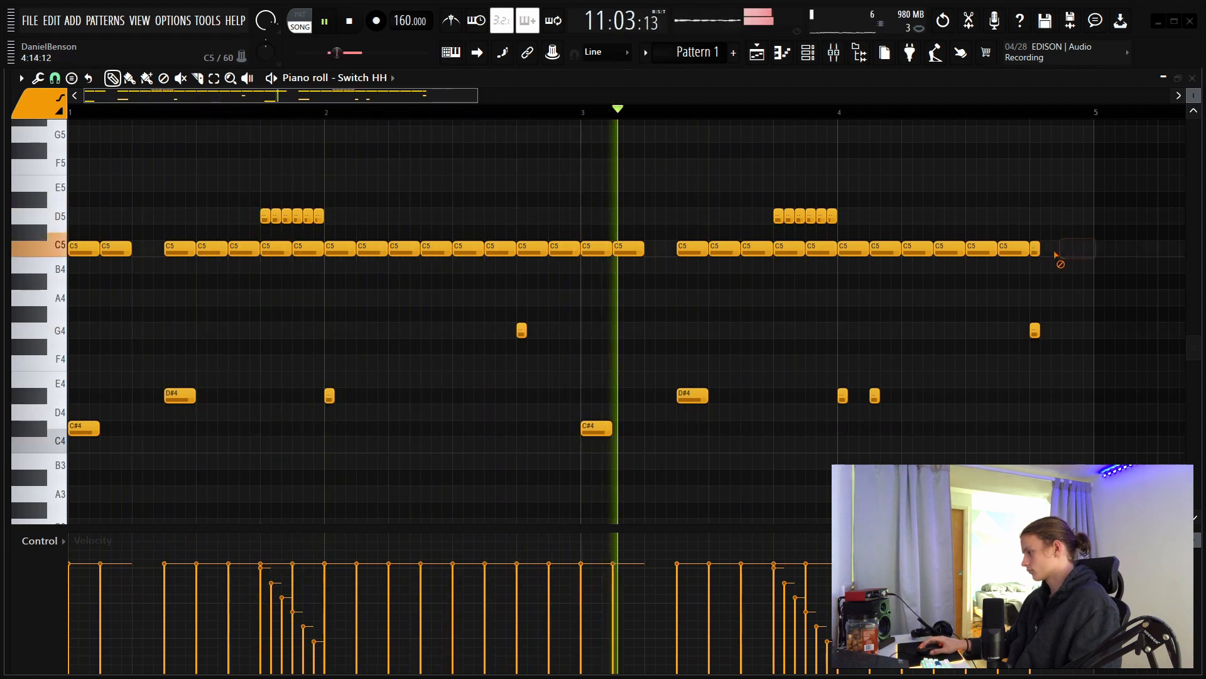
left_click_drag(877, 193, 777, 216)
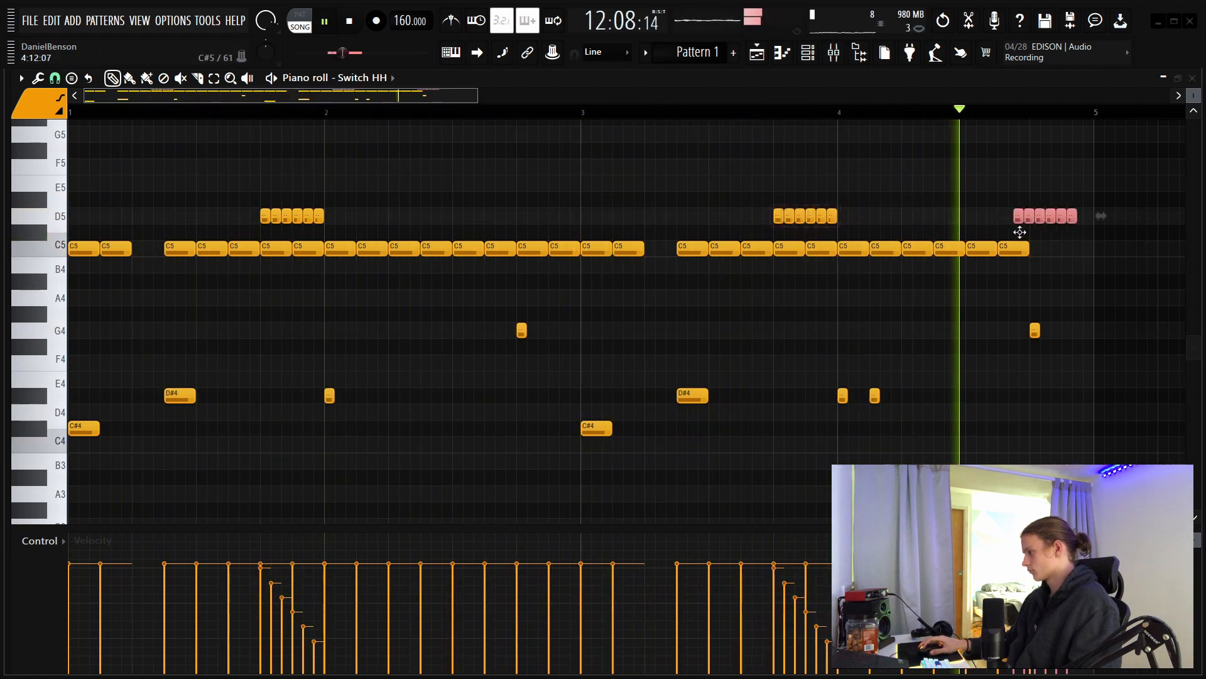
left_click(1069, 296, "ctrl")
left_click_drag(1046, 250, 1045, 266)
left_click_drag(1056, 250, 1067, 299)
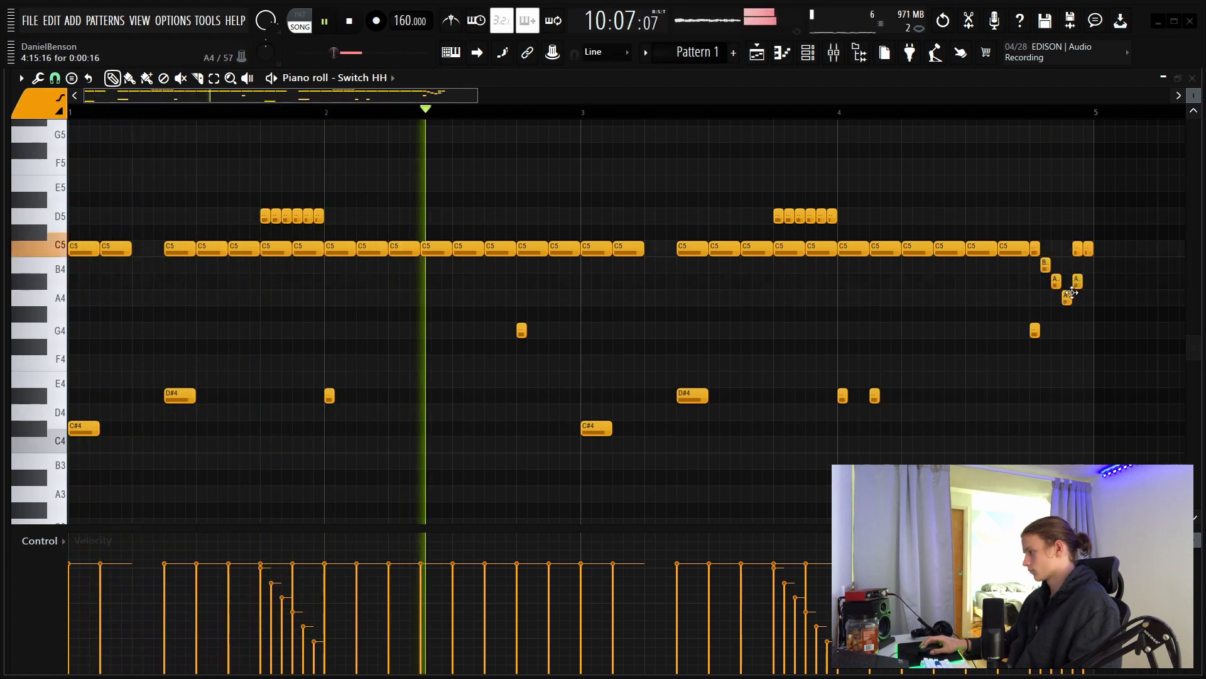
left_click_drag(1077, 250, 1078, 315)
left_click_drag(1088, 249, 1088, 331)
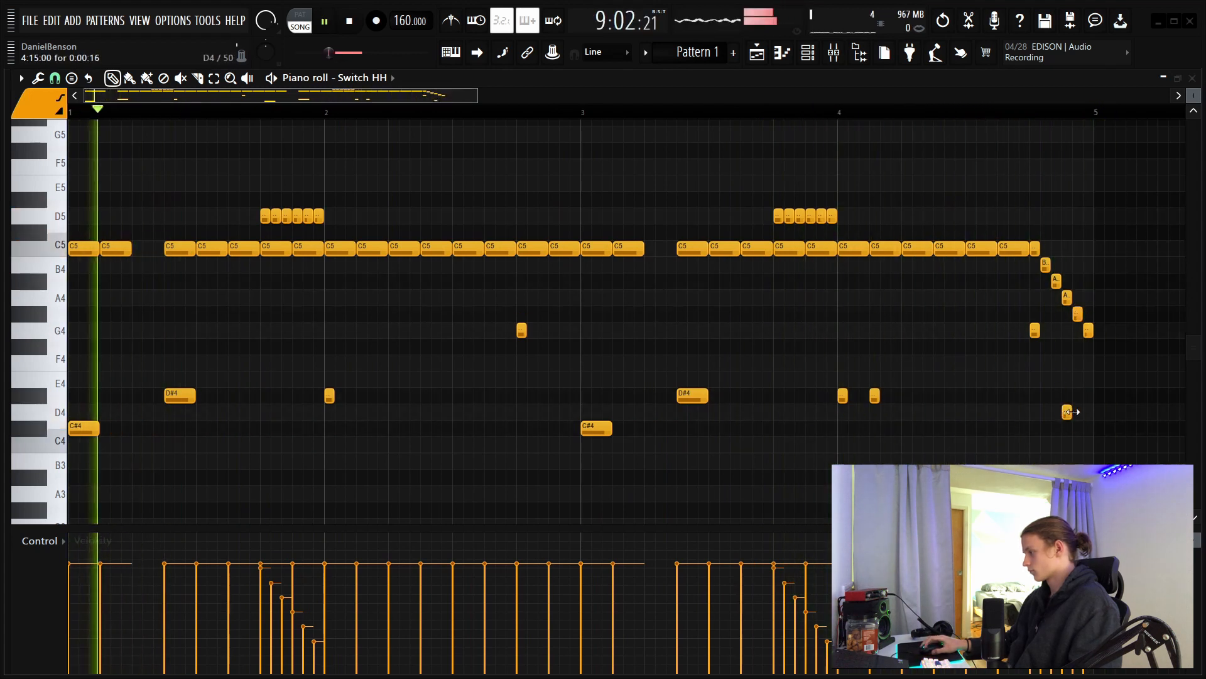
Step: Lengthen the D4 hi-hat at 4:15:00 to the end of bar 4 and delete the extra short D#4 note at 4:03:00
left_click_drag(1071, 412, 1093, 412)
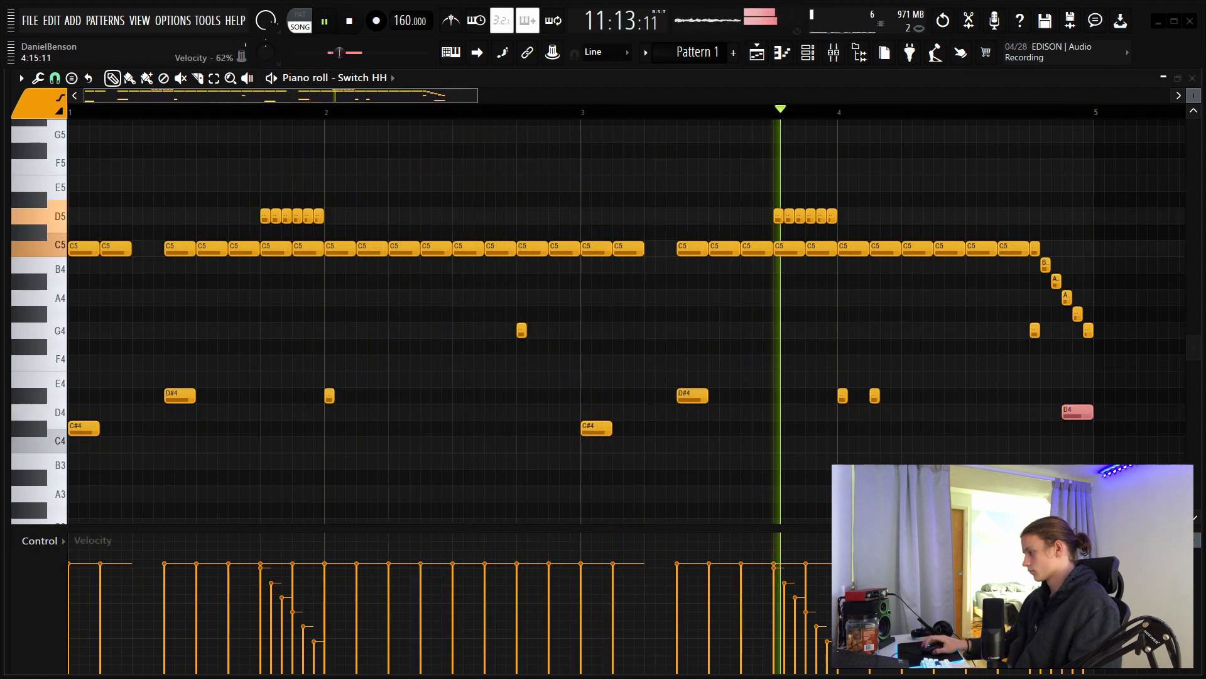
right_click(877, 395)
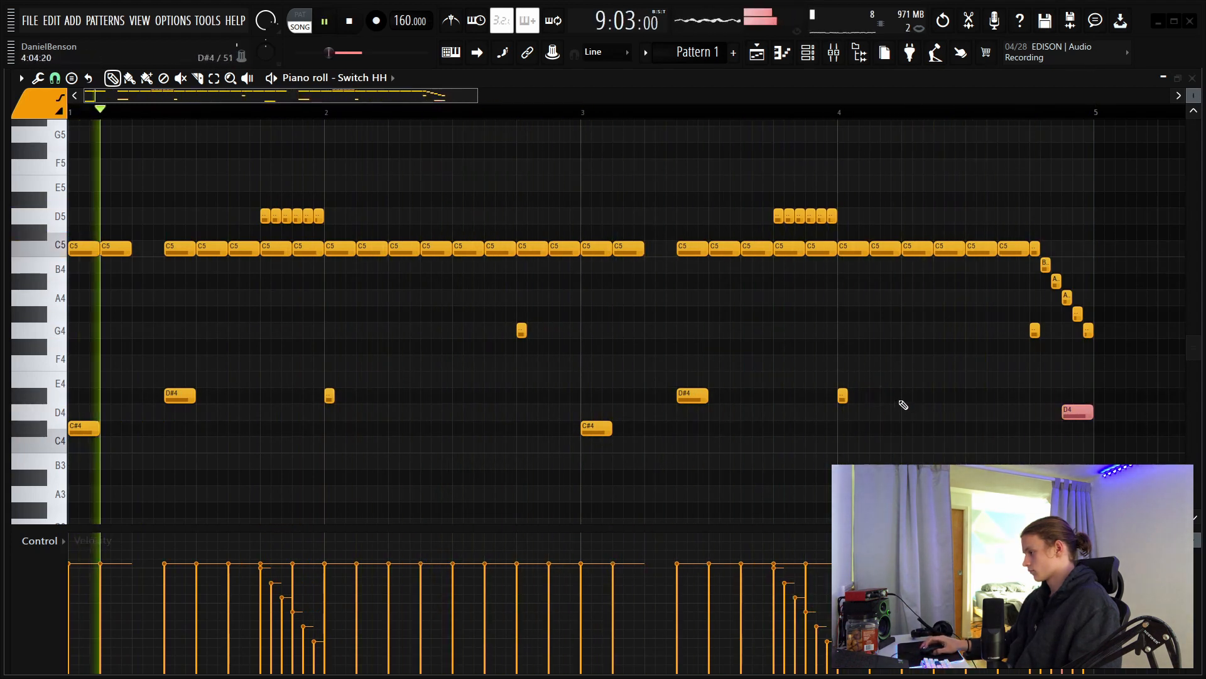
left_click(886, 397)
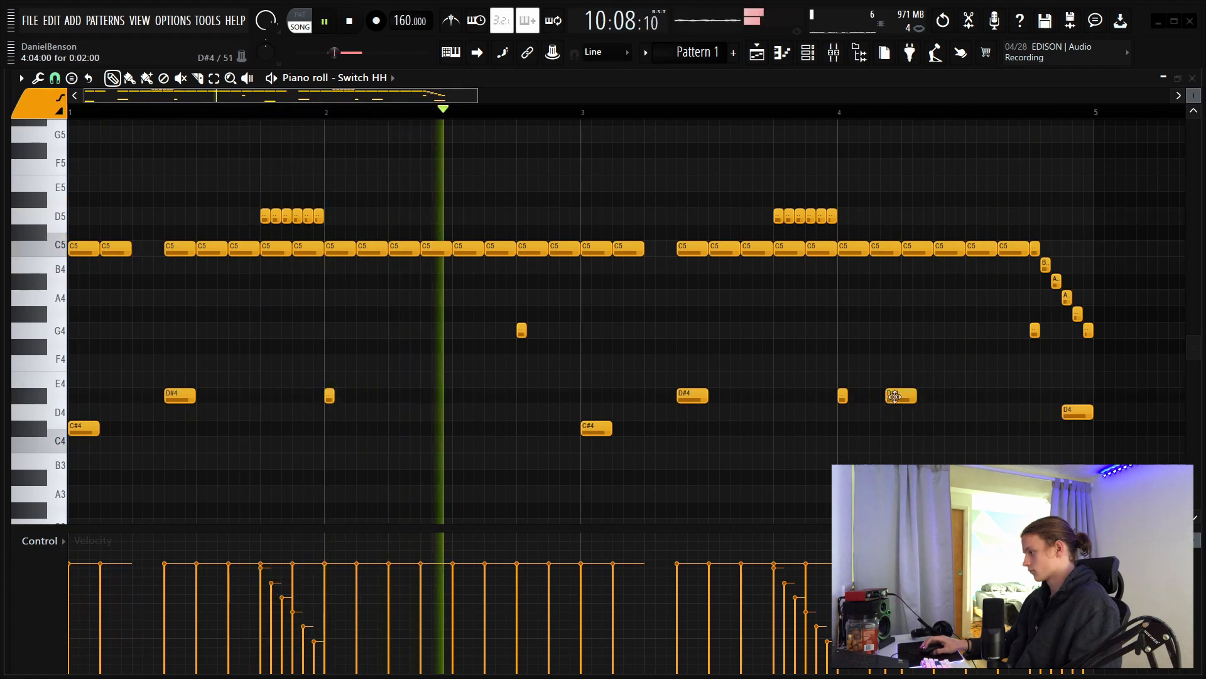
left_click_drag(887, 396, 899, 376)
right_click(900, 377)
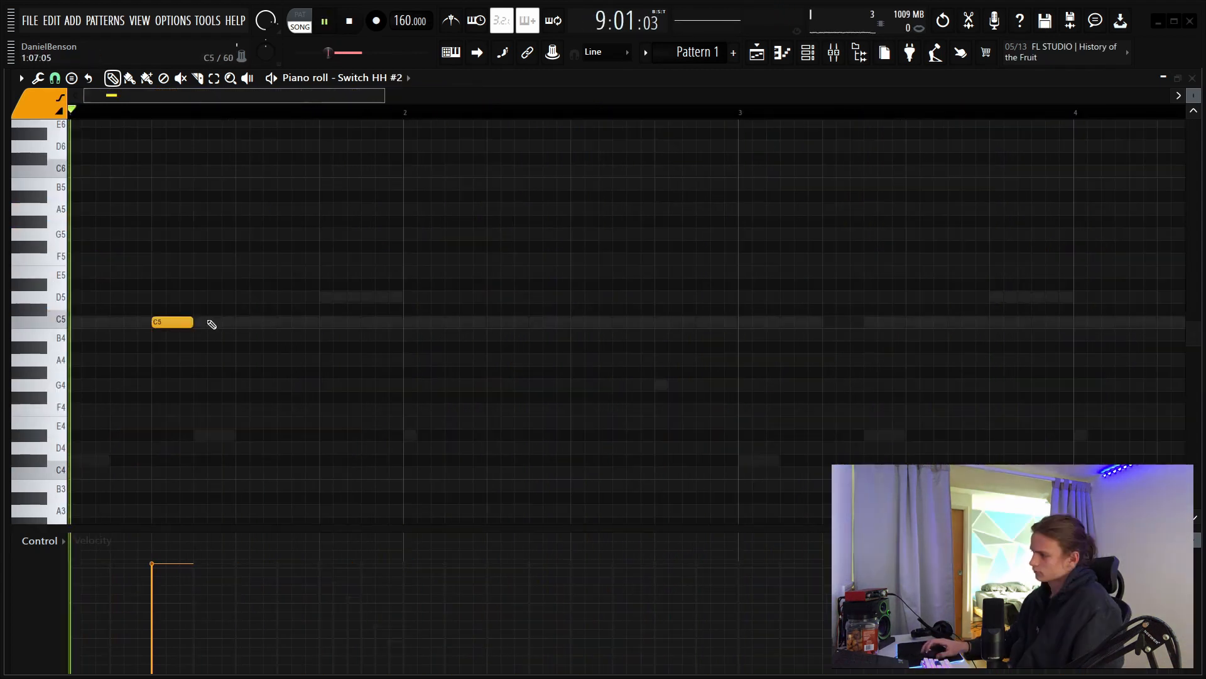
Step: Add a C5 note at 3:05:00 for Switch HH #2 and duplicate its two notes into bars 5 to 8
left_click(842, 322)
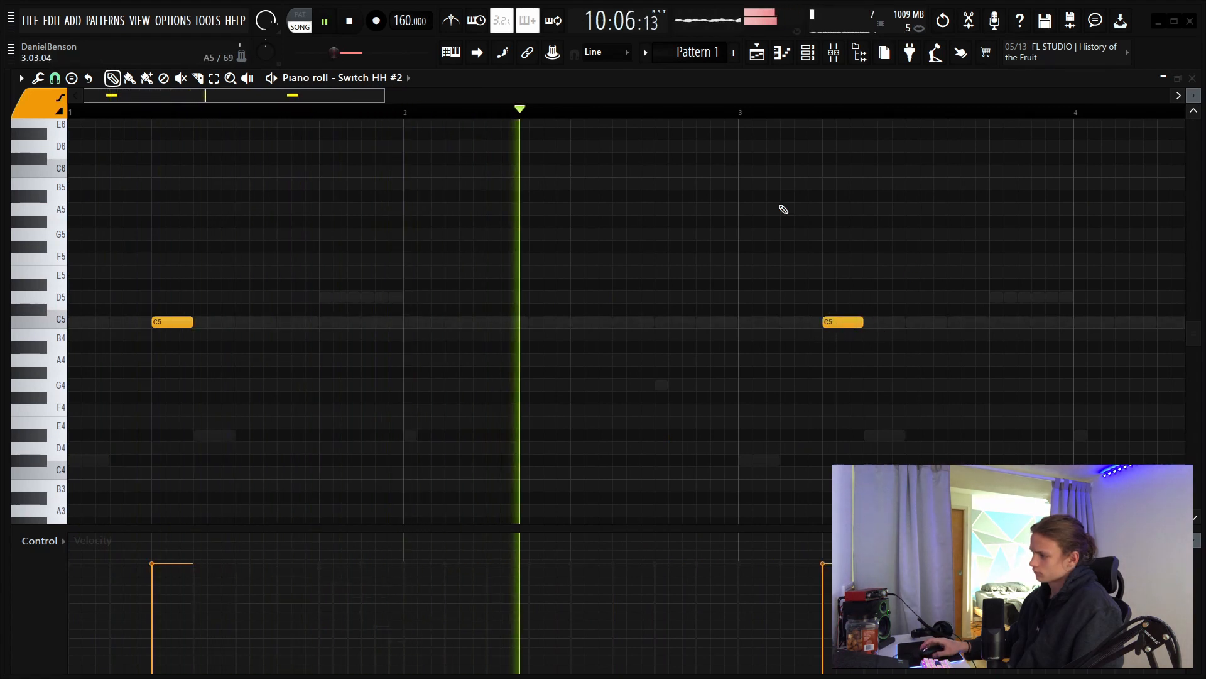
scroll(741, 115, "down", 4)
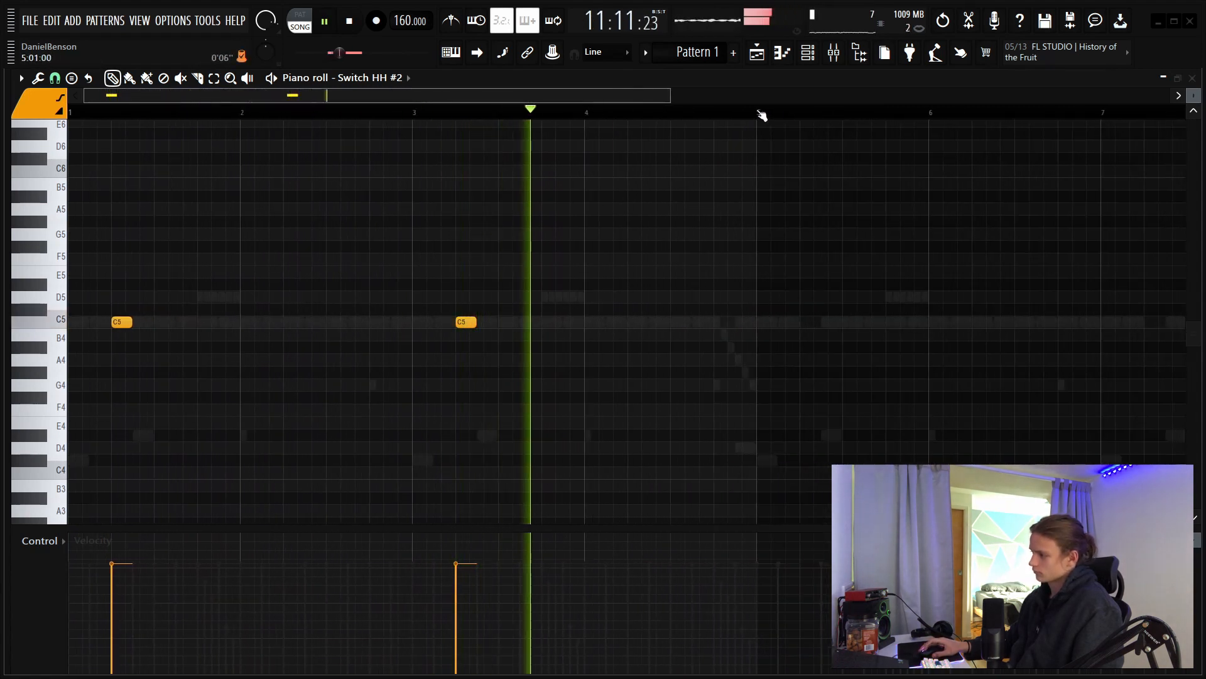
key("ctrl+a")
key("ctrl+b")
scroll(701, 117, "down", 4)
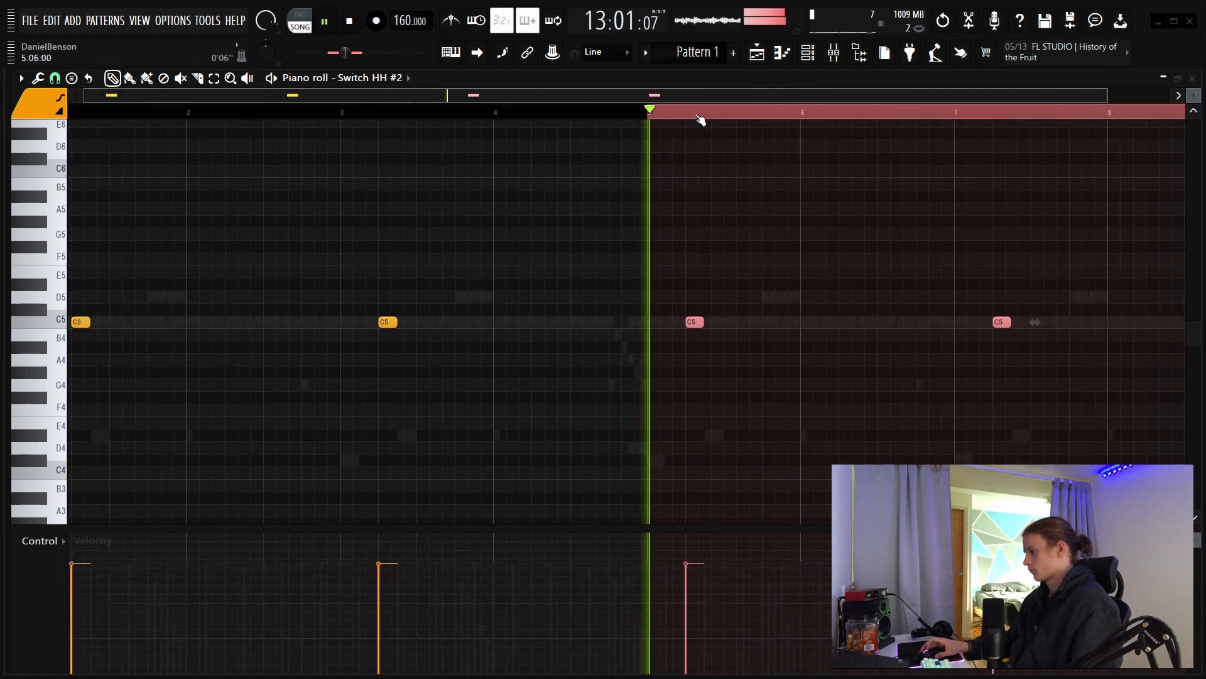
key("space")
left_click(482, 115)
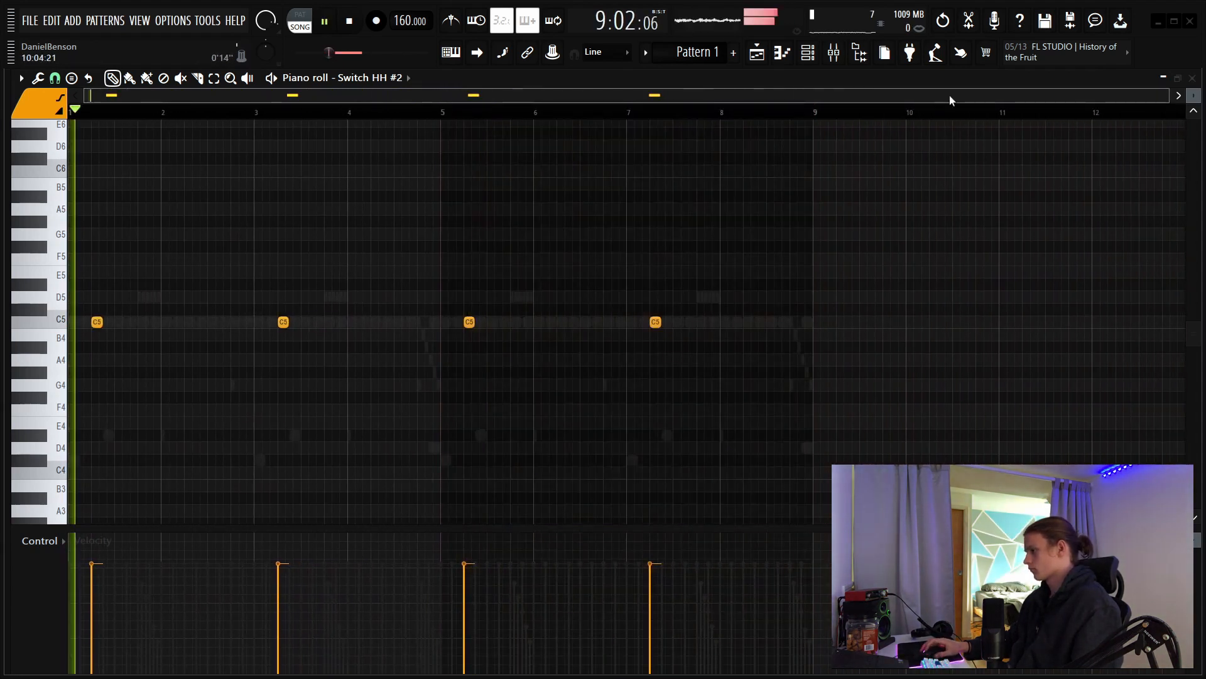
Step: Set the Switch HH #2 channel volume to 24%
key("F6")
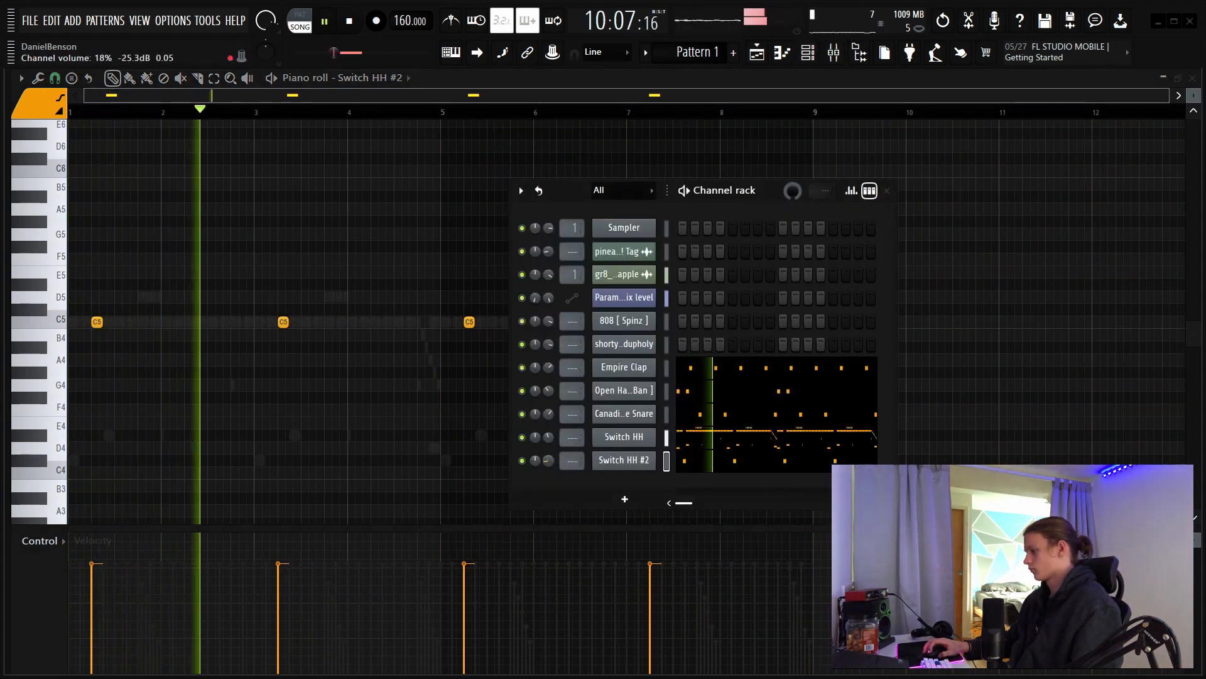
left_click_drag(548, 438, 548, 454)
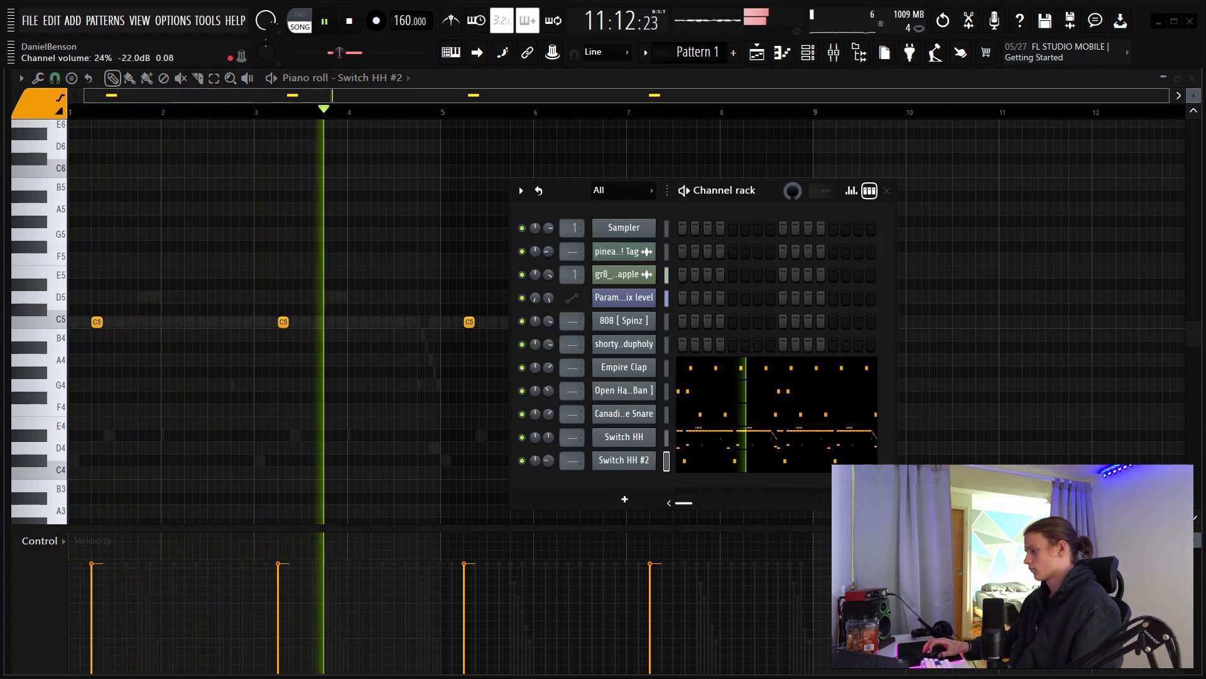
Step: Open the 808 [ Spinz ] piano roll and place E5 notes at 1:01:00, 1:07:00 and 2:13:00
right_click(638, 332)
left_click(685, 322)
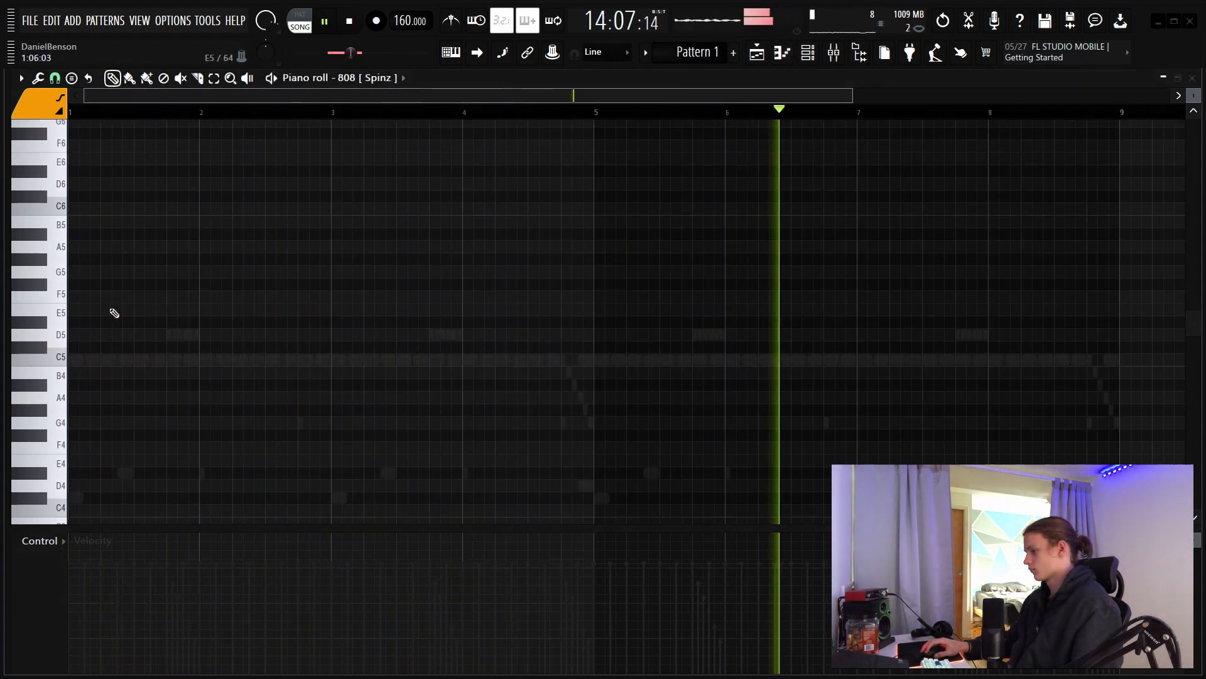
left_click(75, 311)
scroll(191, 120, "up", 3)
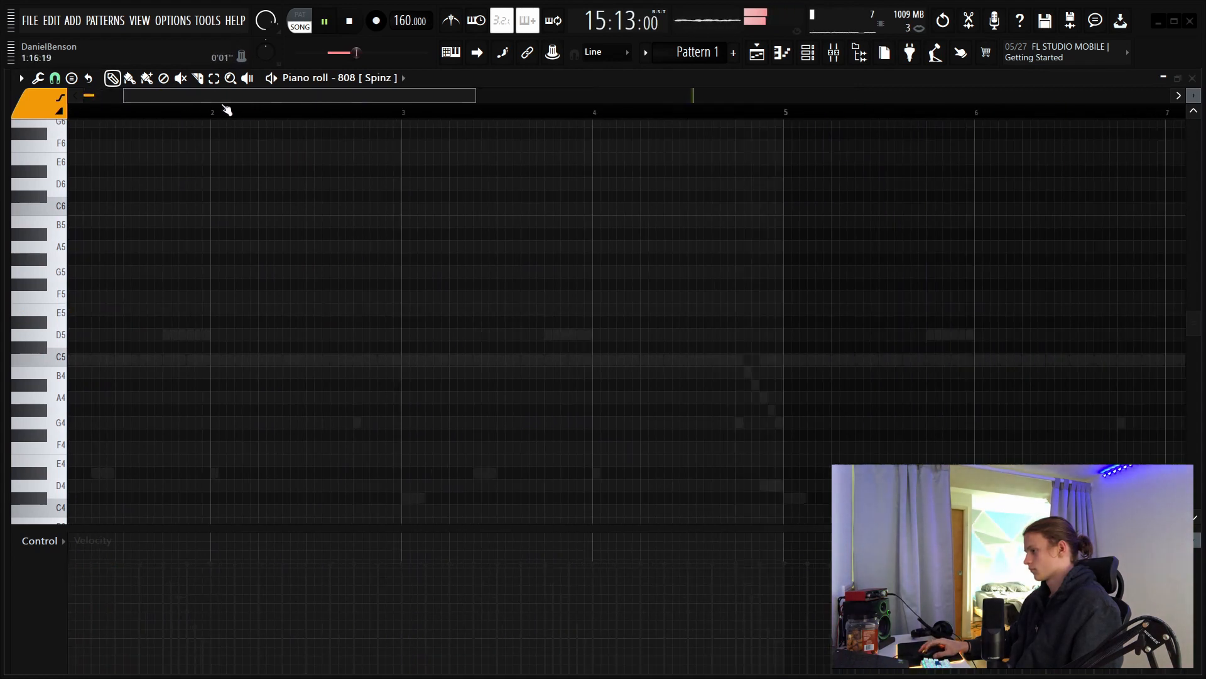
left_click_drag(230, 97, 182, 97)
left_click(411, 284)
right_click(411, 286)
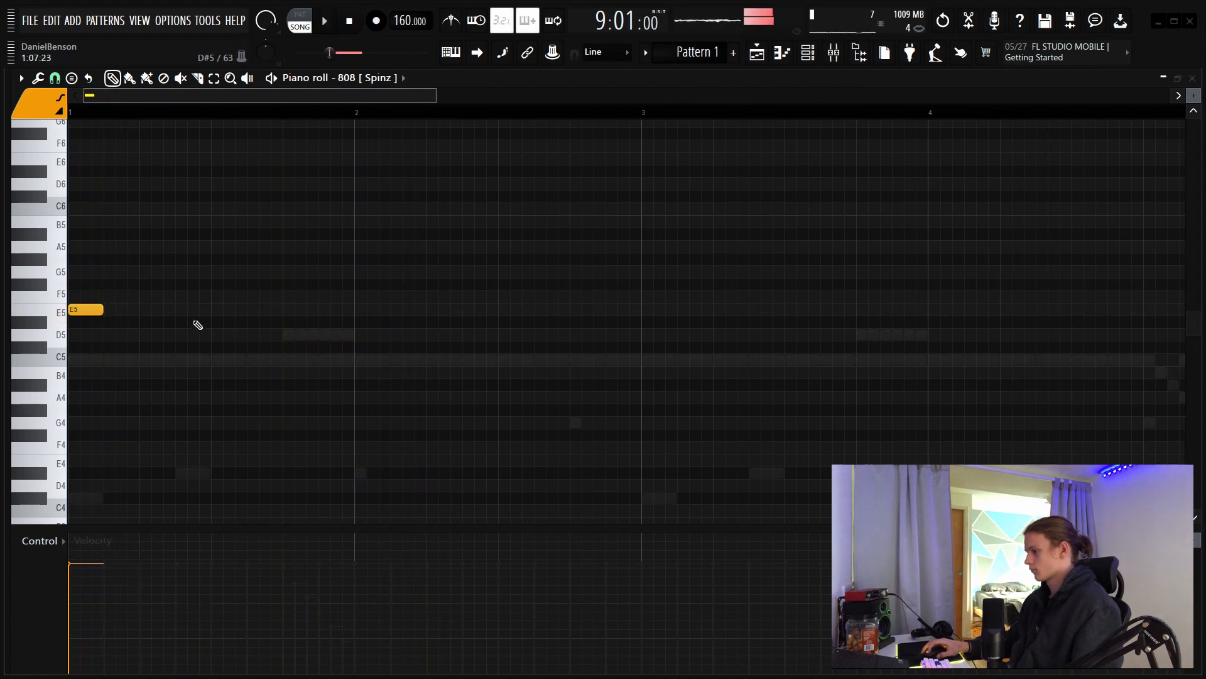
key("space")
left_click(180, 312)
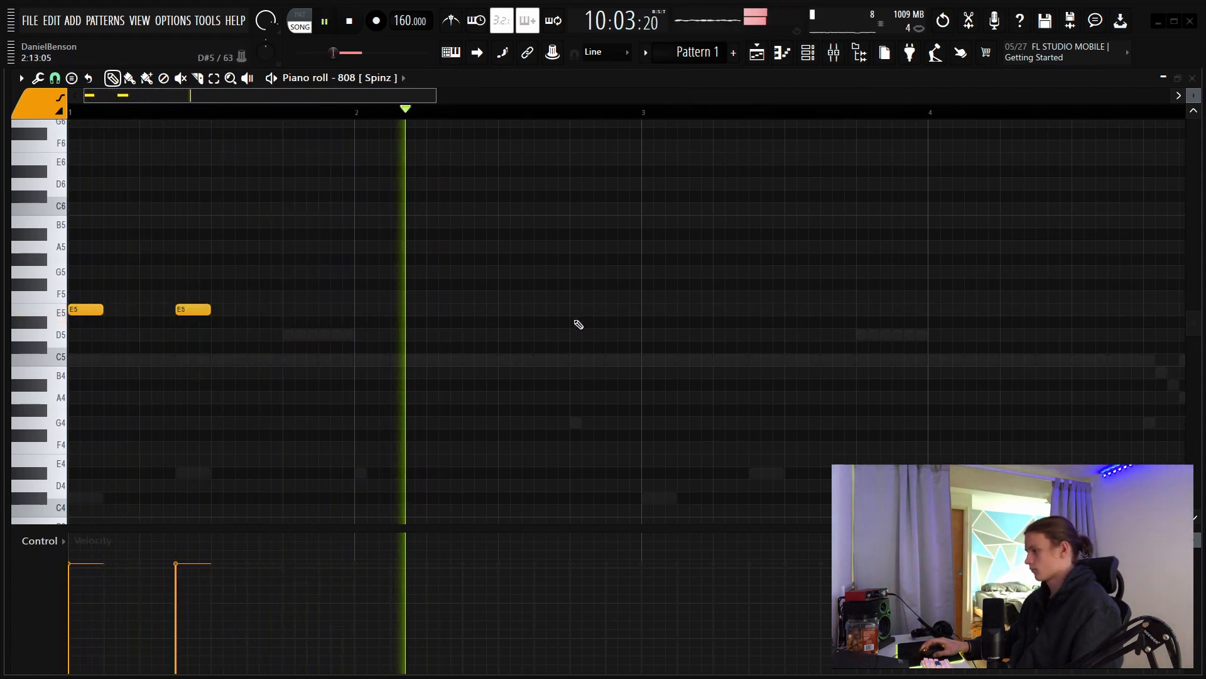
left_click(574, 311)
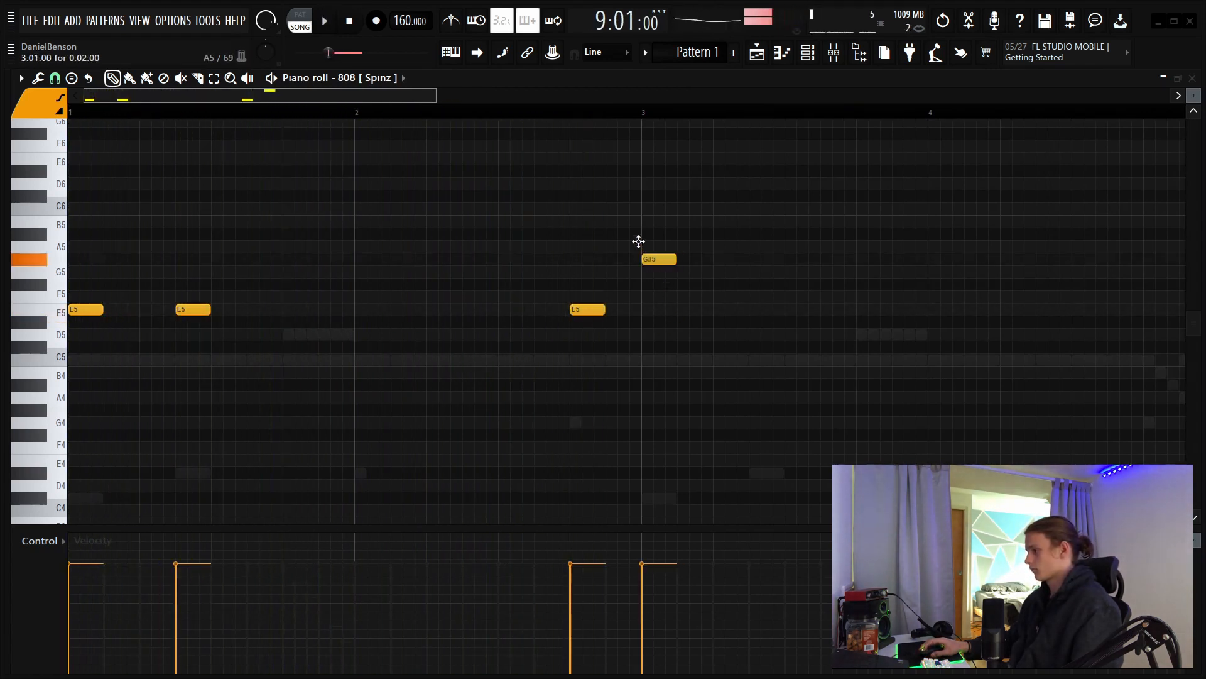
Step: Continue the 808 line with an A5 note at 3:01:00 and a D5 note at 4:05:00
key("space")
left_click(682, 282)
right_click(682, 284)
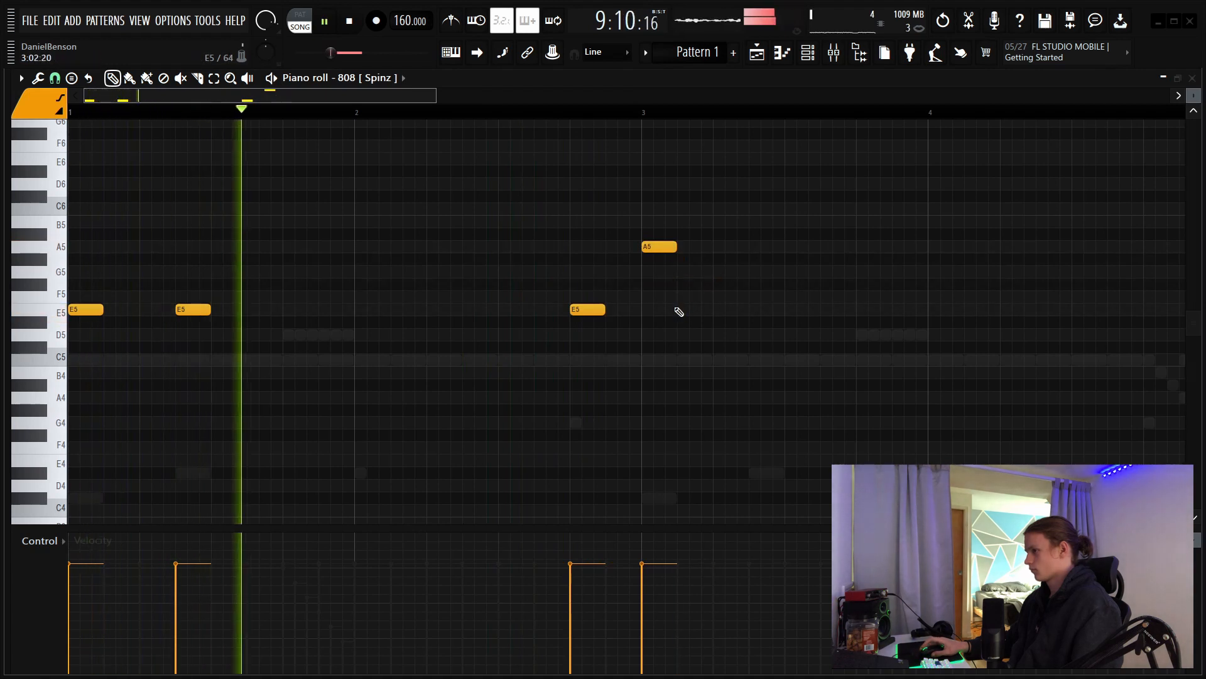
left_click(682, 309)
right_click(685, 308)
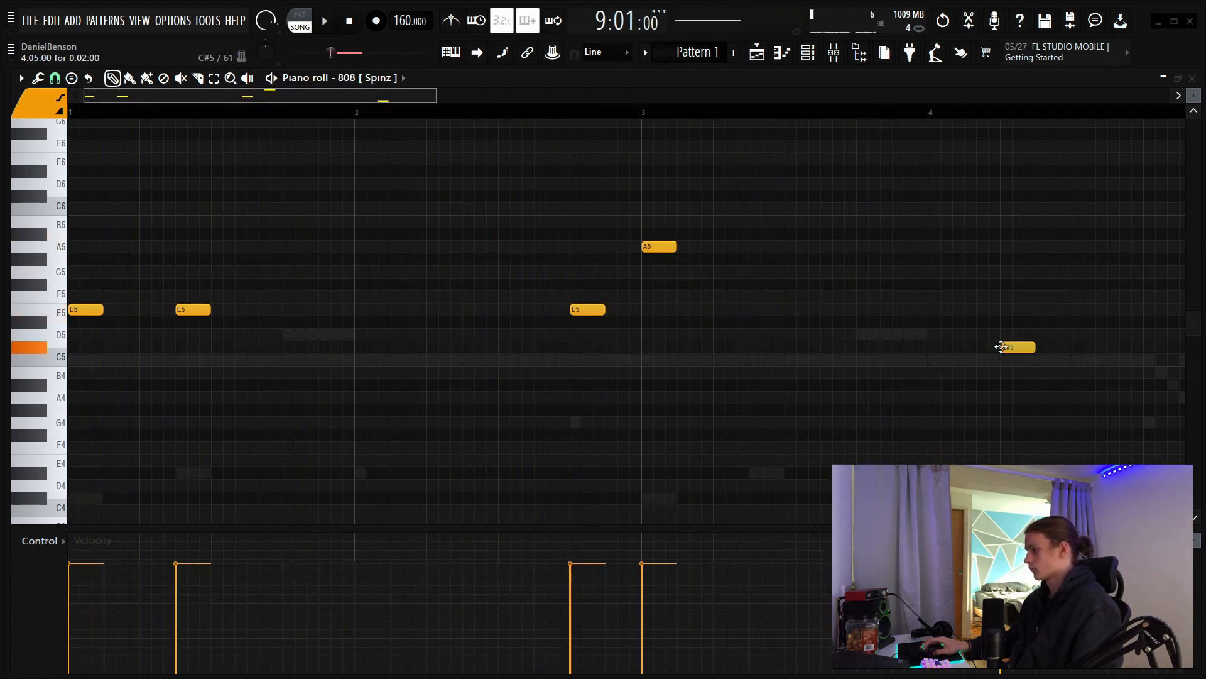
left_click_drag(1005, 367, 1014, 334)
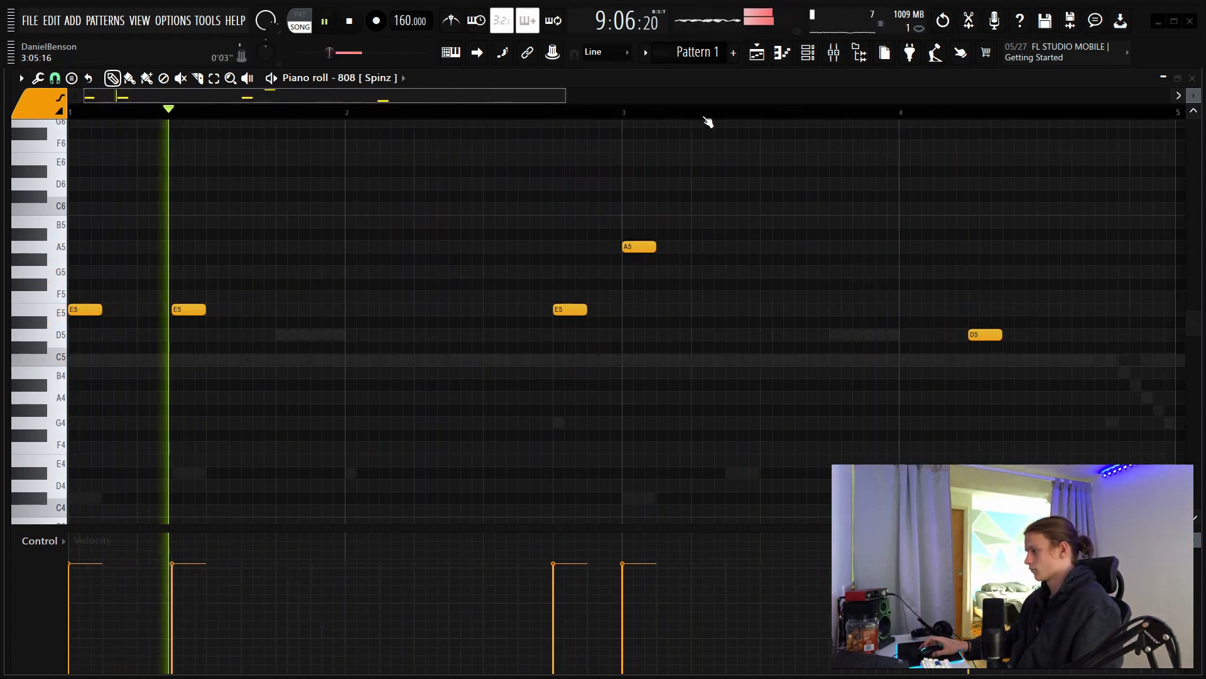
Step: Extend each 808 note until the next one starts, with the last D5 ending at bar 5 and no note after it
key("space")
scroll(708, 121, "down", 3)
left_click(783, 322)
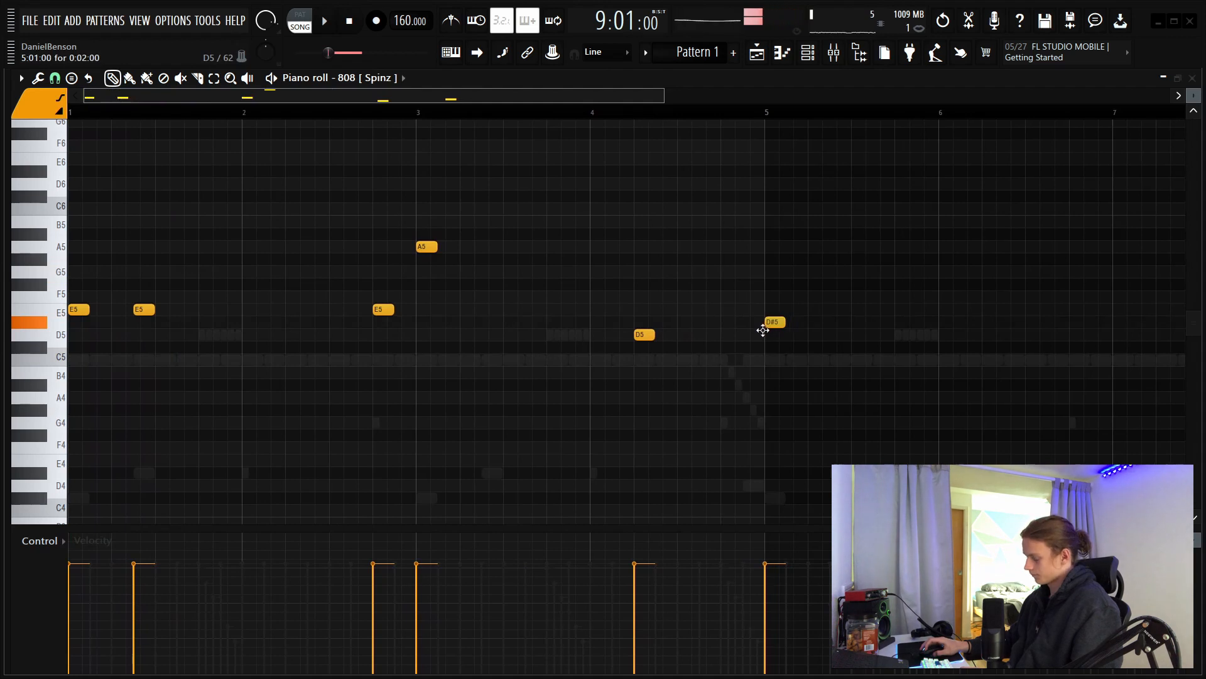
key("space")
right_click(775, 322)
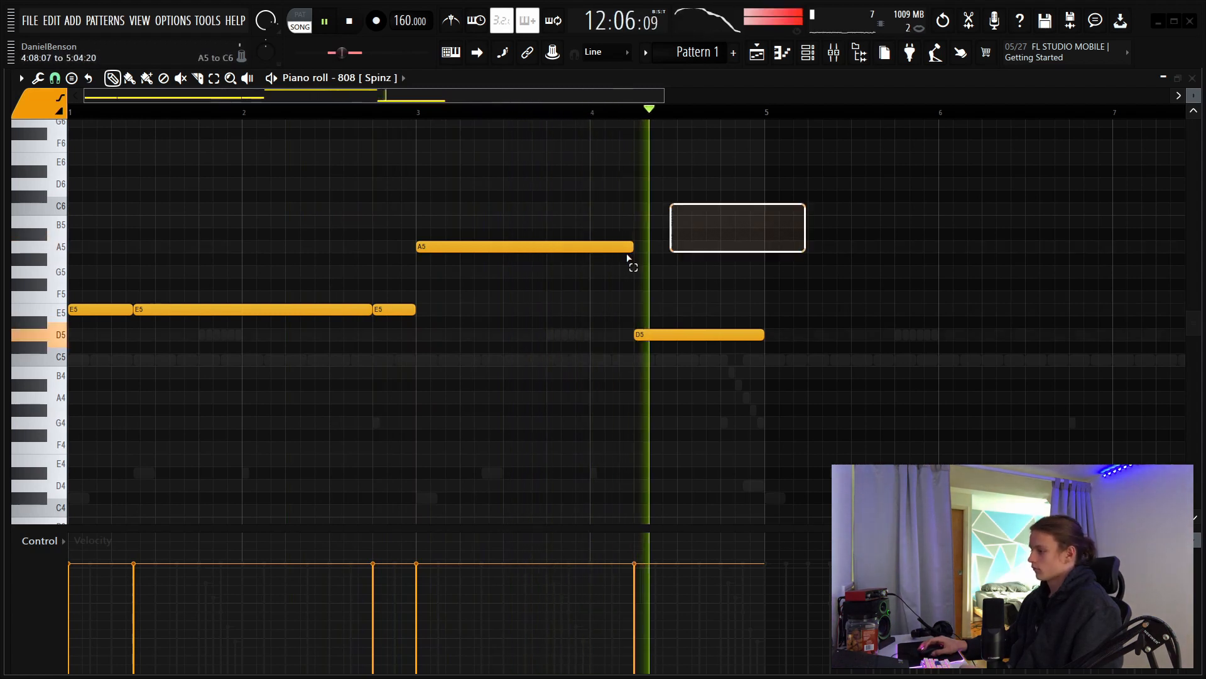
Step: Duplicate the whole four-bar 808 line into bars 5 to 8, removing the stray A#4 note in bar 6
key("ctrl+a")
key("ctrl+b")
left_click(675, 382)
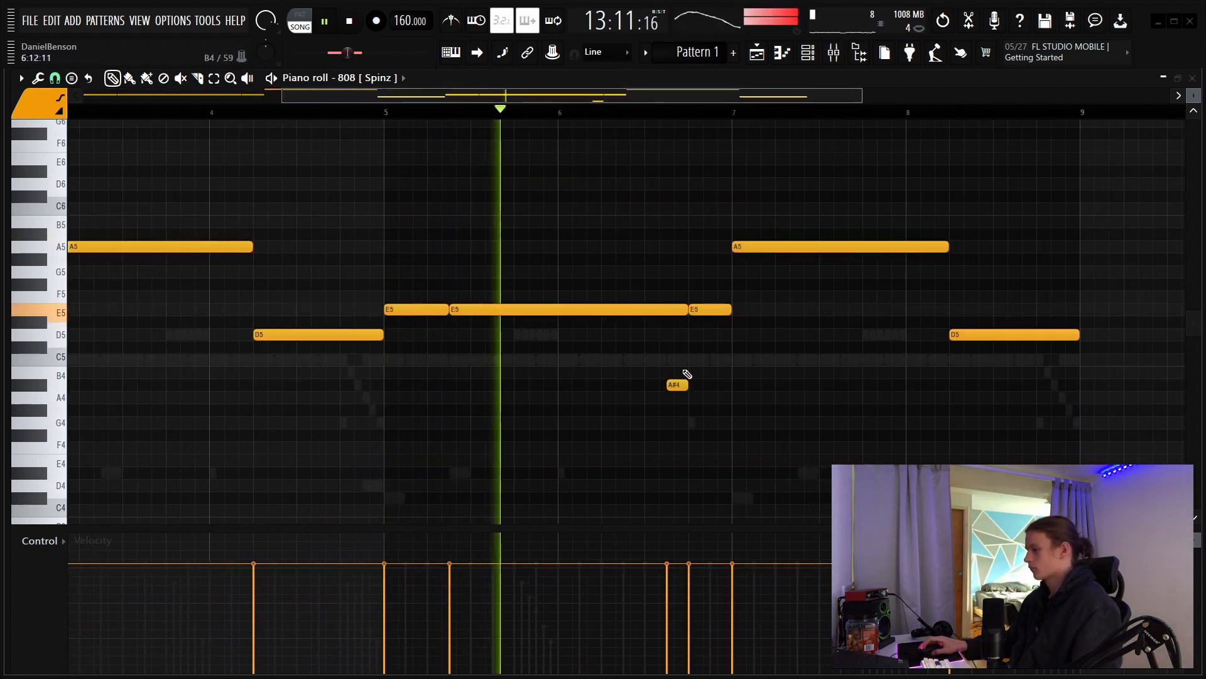
right_click(683, 382)
Step: Transpose the three E5 808 notes in bars 5 and 6 up to A5
scroll(385, 305, "up", 1)
key("Up")
key("Up")
key("Up")
key("Up")
key("Up")
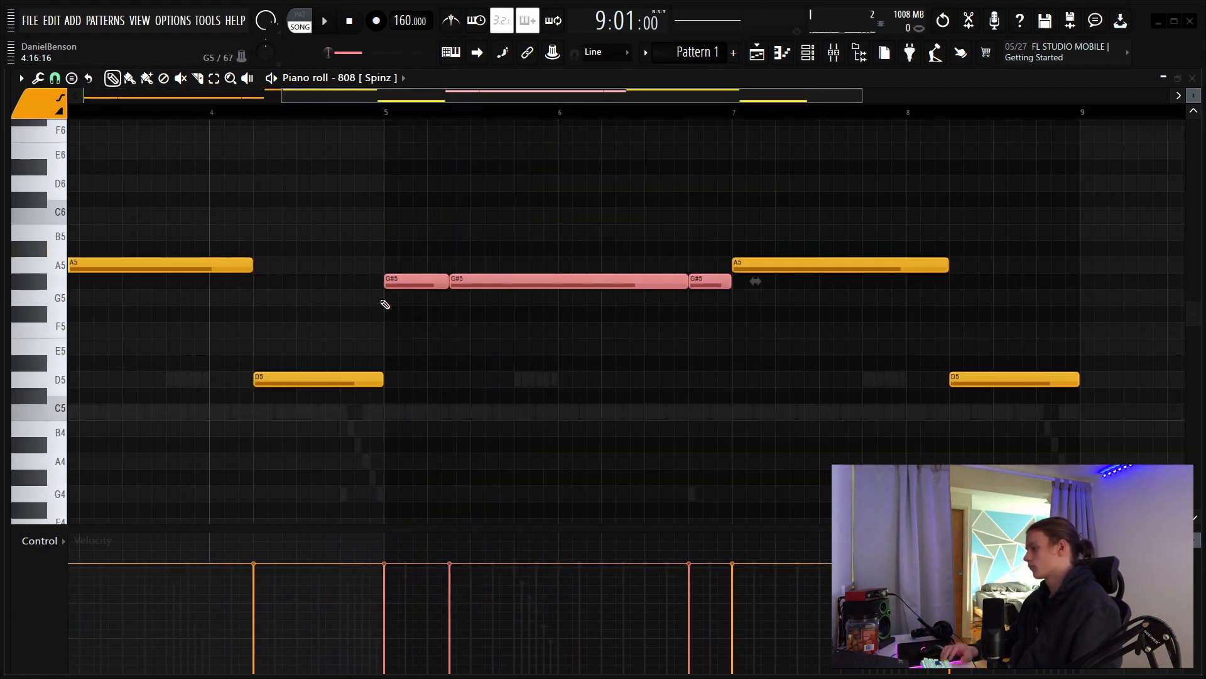
key("Down")
key("Down")
key("Down")
key("Down")
key("Down")
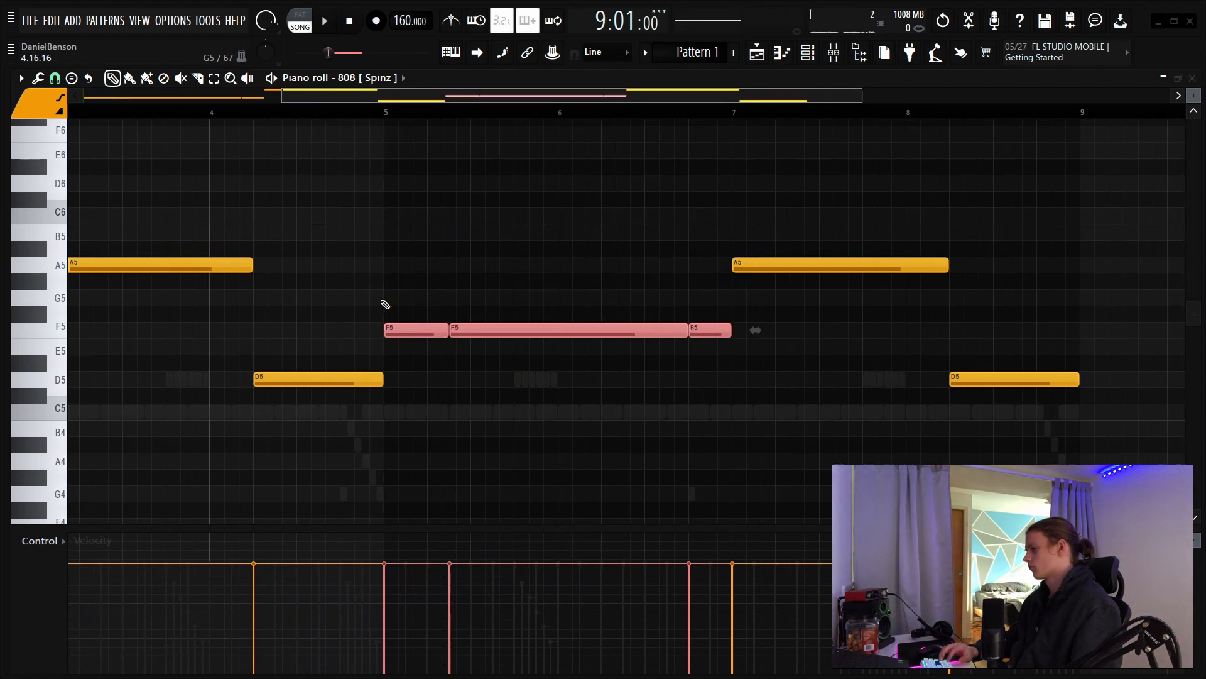
key("Up")
key("Up")
key("Up")
key("Up")
key("Up")
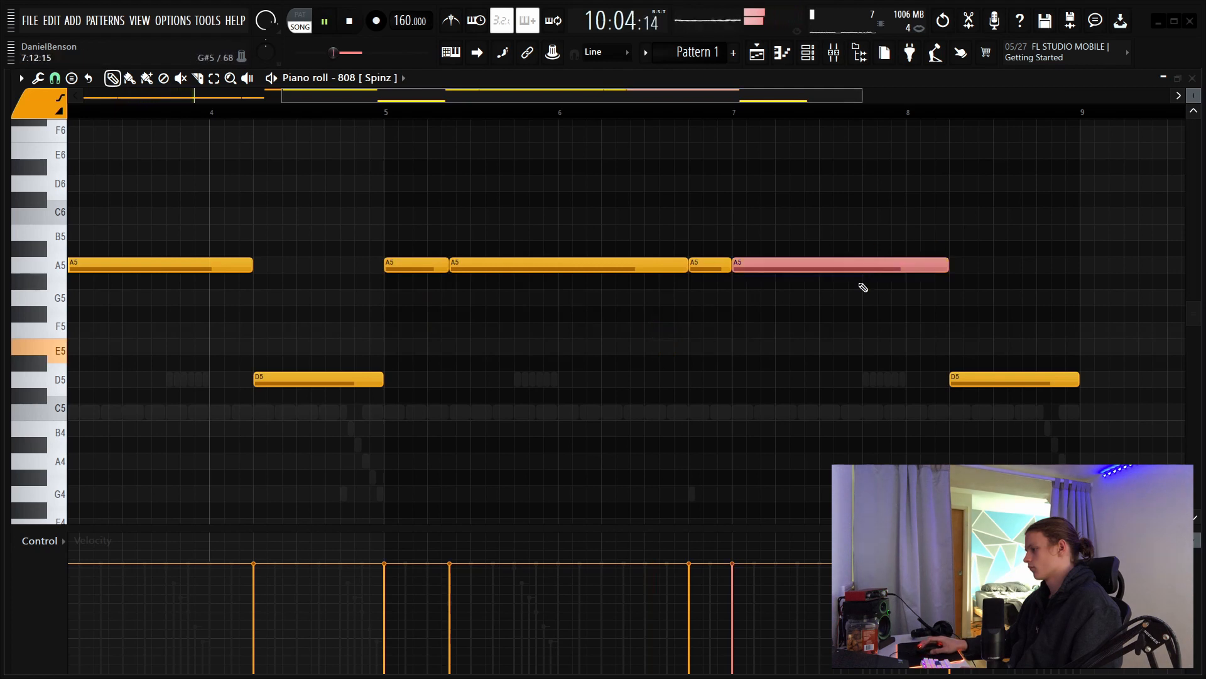
Step: Lower the long A5 808 note in bar 7 to E5, keeping its start on bar 7
key("Down")
key("Down")
key("space")
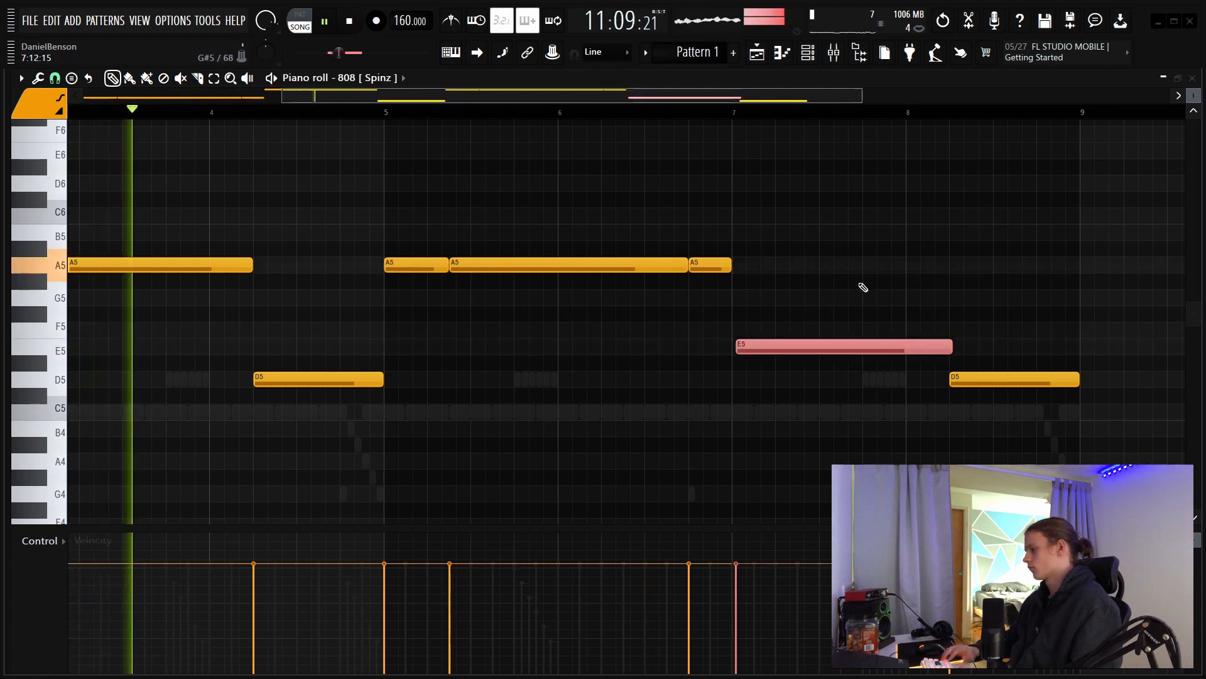
left_click(813, 267)
right_click(813, 266)
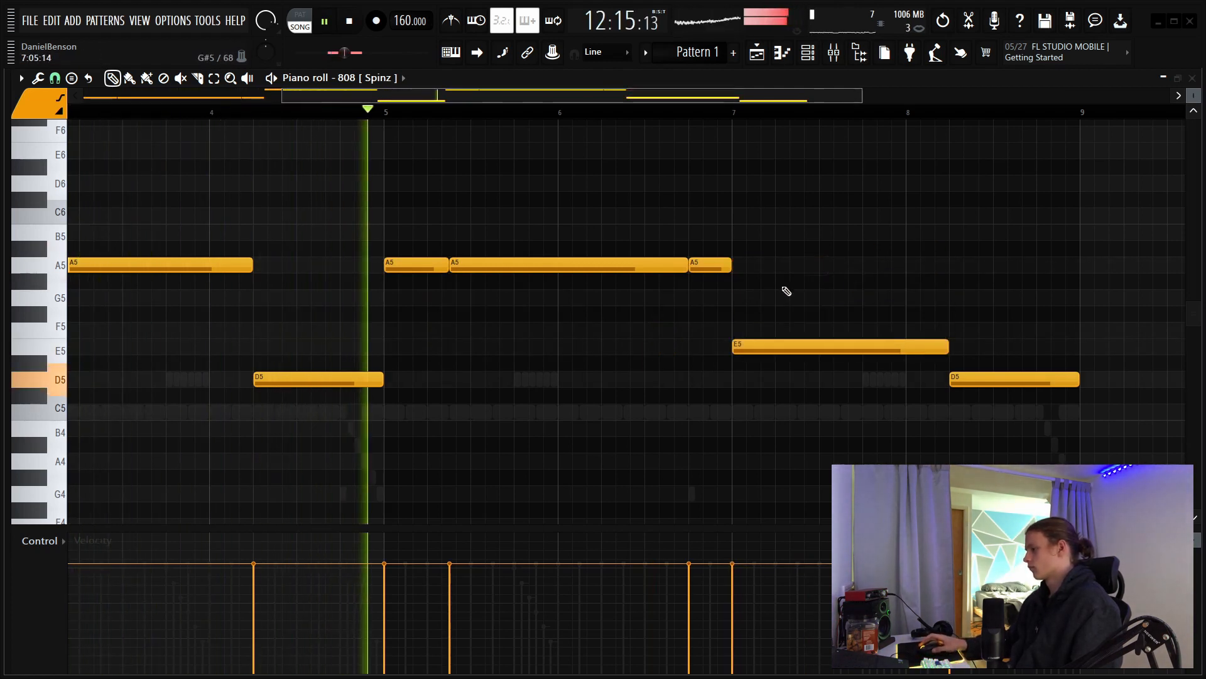
Step: Try chopping the short A5 808 note at the end of bar 6 into a fast roll with rising velocities
left_click(696, 261)
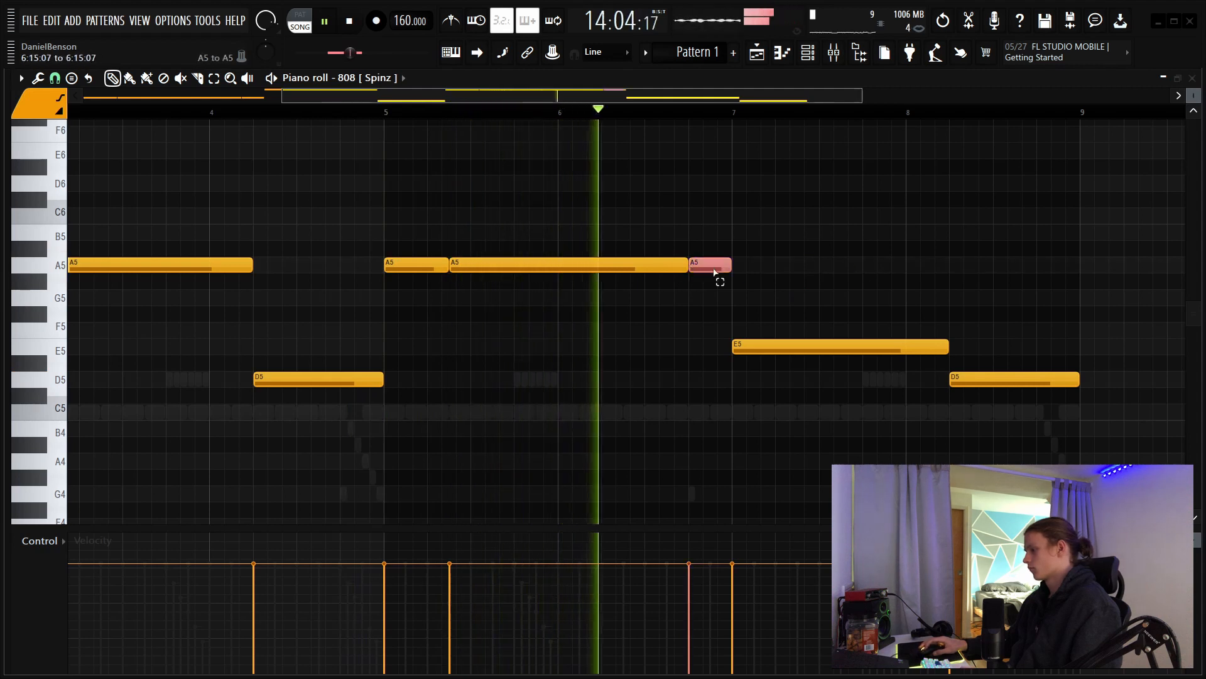
key("ctrl+Down")
scroll(716, 277, "down", 1)
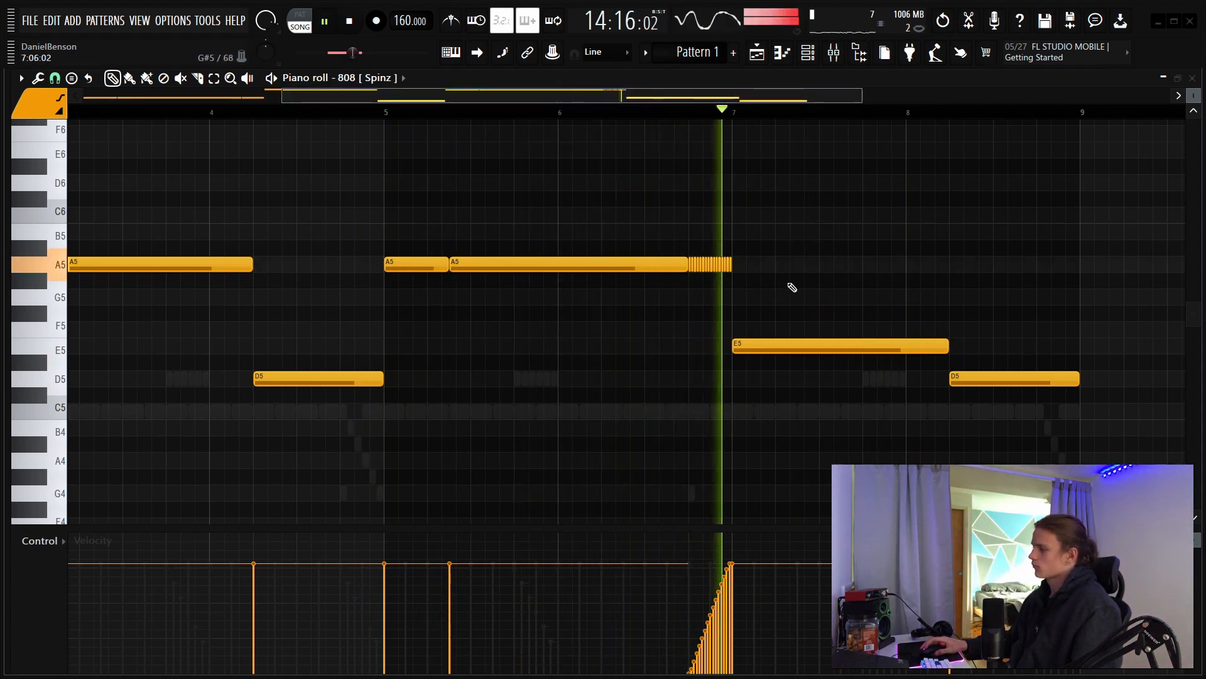
Step: Replace the A5 roll at the end of bar 6 with one short A5 808 note reaching the start of bar 7
right_click(722, 264)
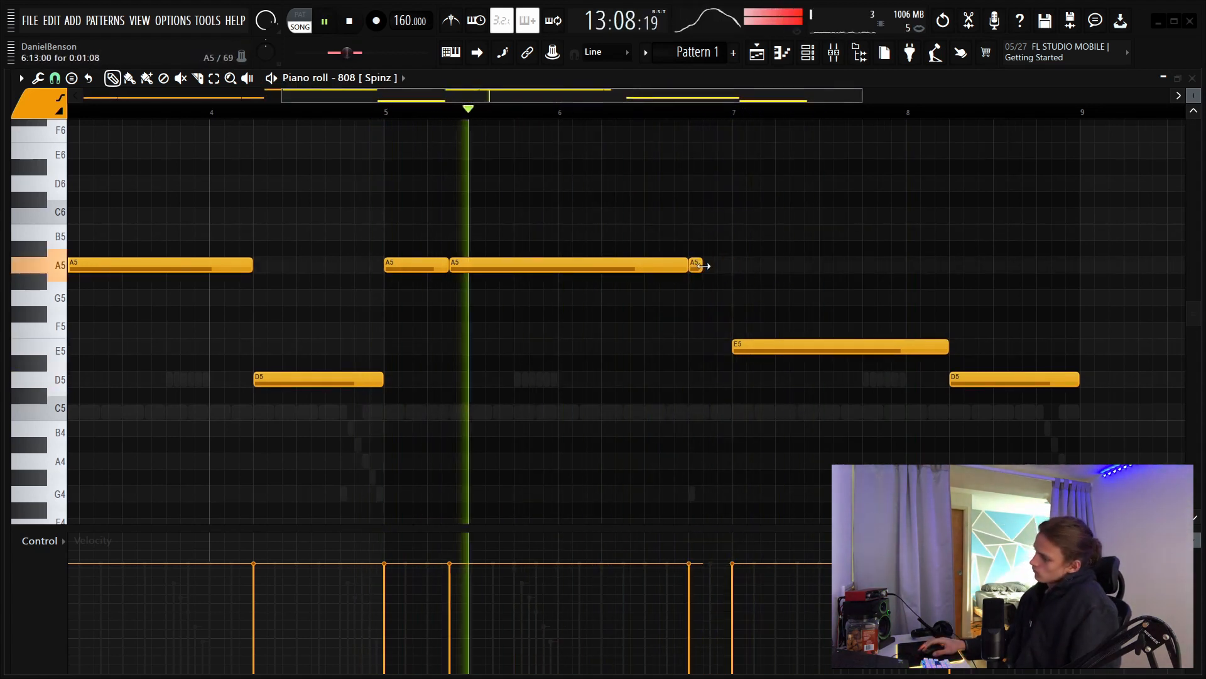
left_click_drag(703, 265, 731, 265)
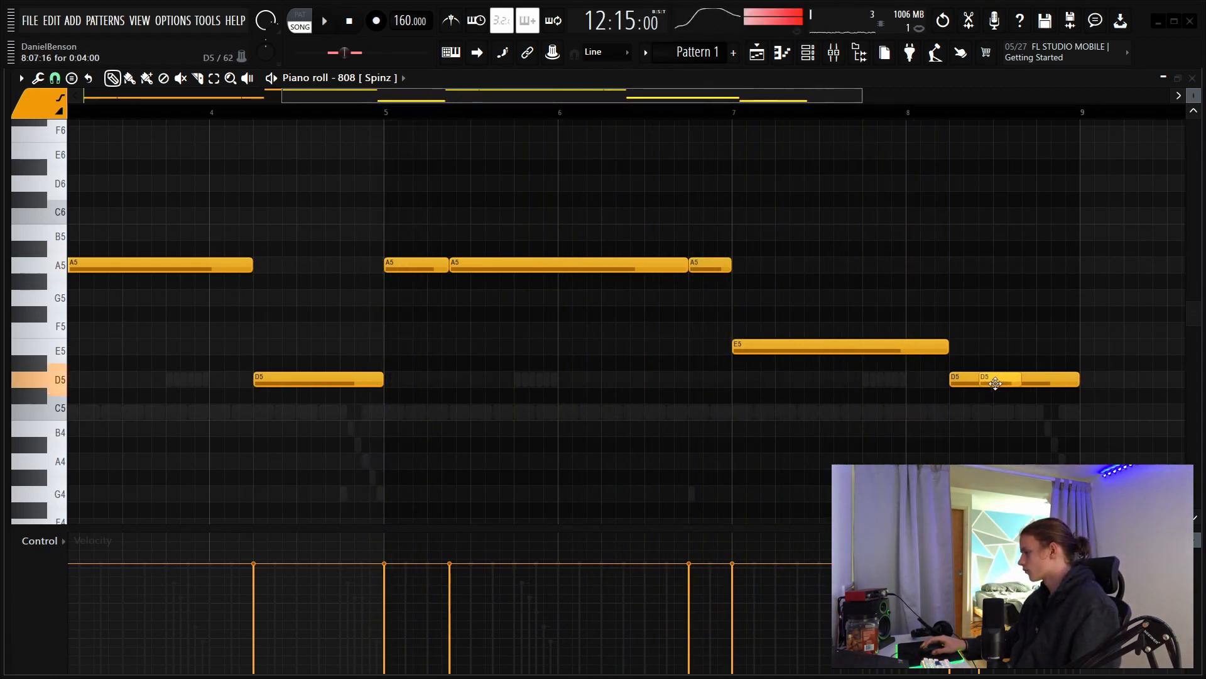
Step: Replace the long D5 808 note in bar 8 with three short D5 notes, leaving a gap before the third
right_click(995, 382)
scroll(1001, 116, "up", 3)
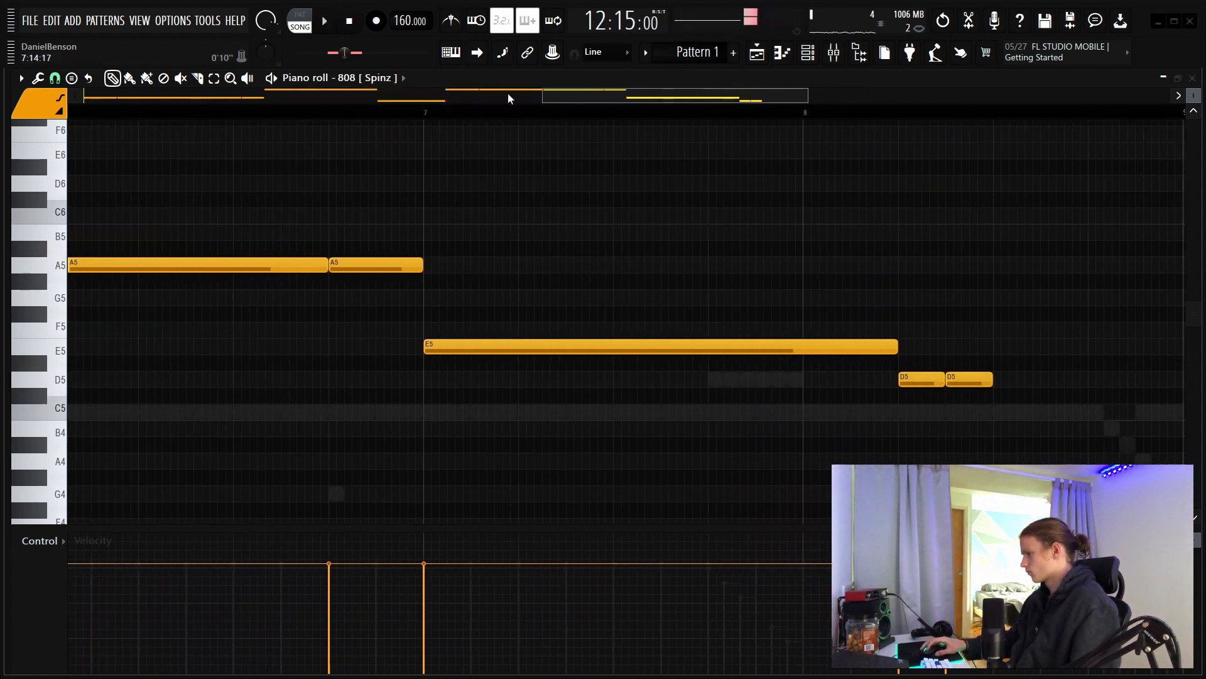
scroll(435, 119, "down", 5)
key("space")
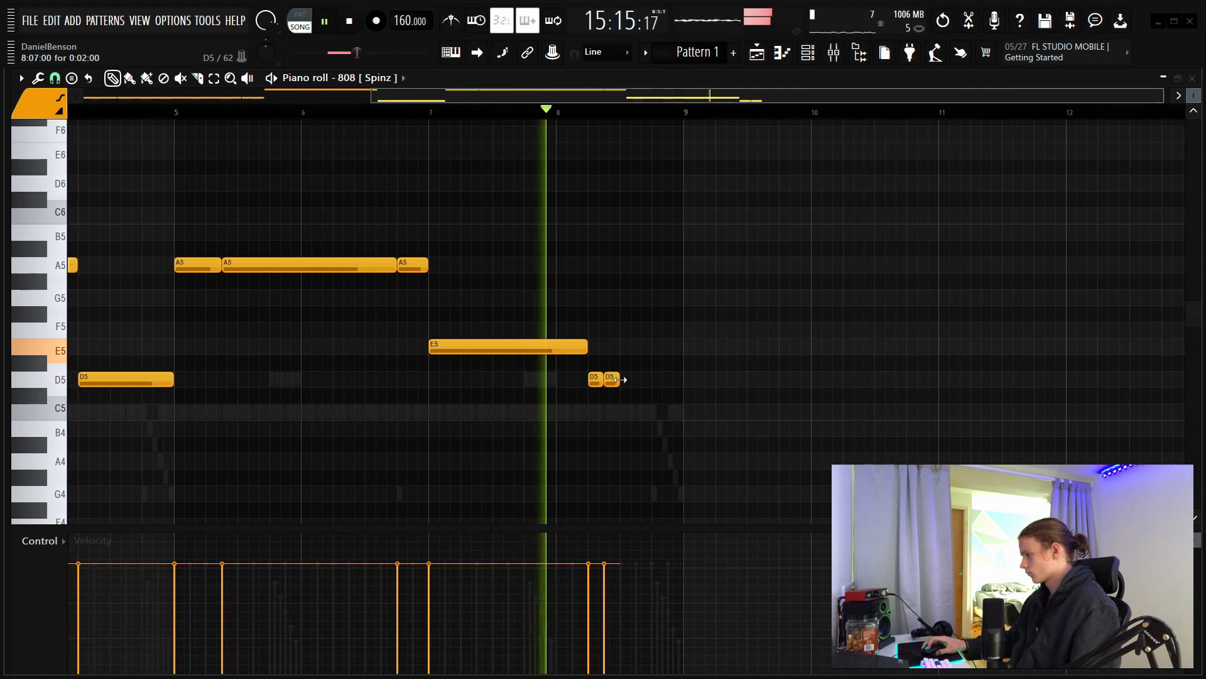
left_click(636, 380)
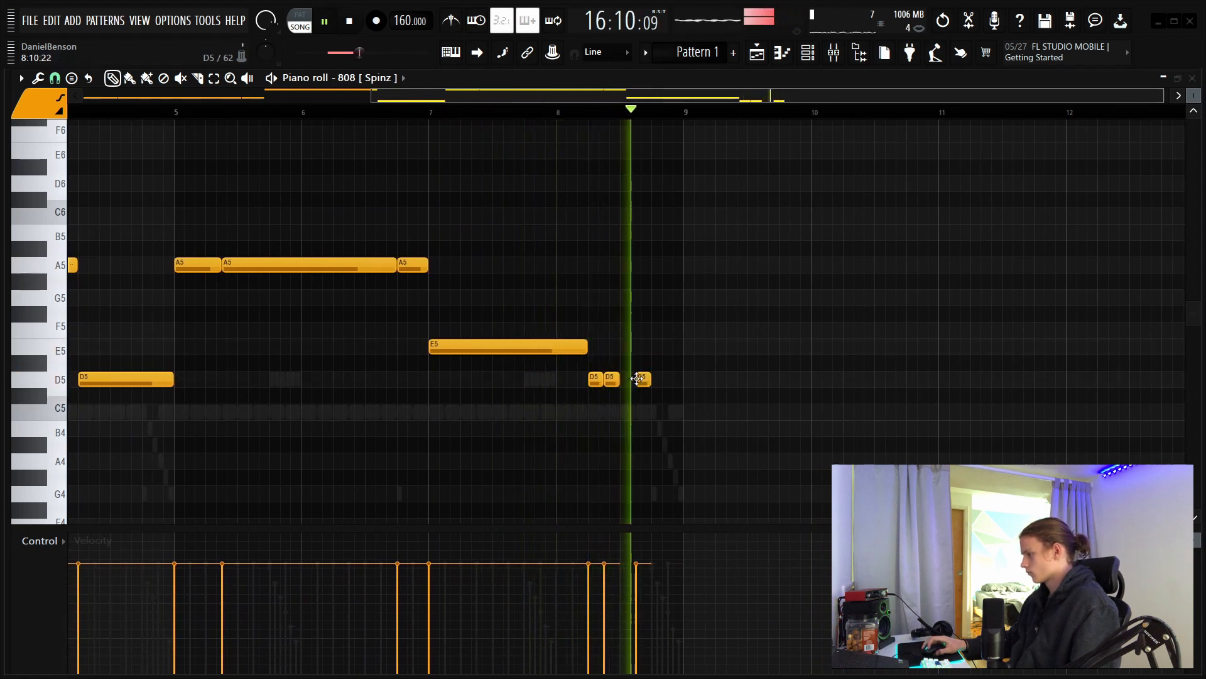
Step: Add a short D6 808 note at the very end of bar 8 and remove the stray E5 note beneath it
left_click(669, 380)
key("ctrl+Up")
left_click(669, 392)
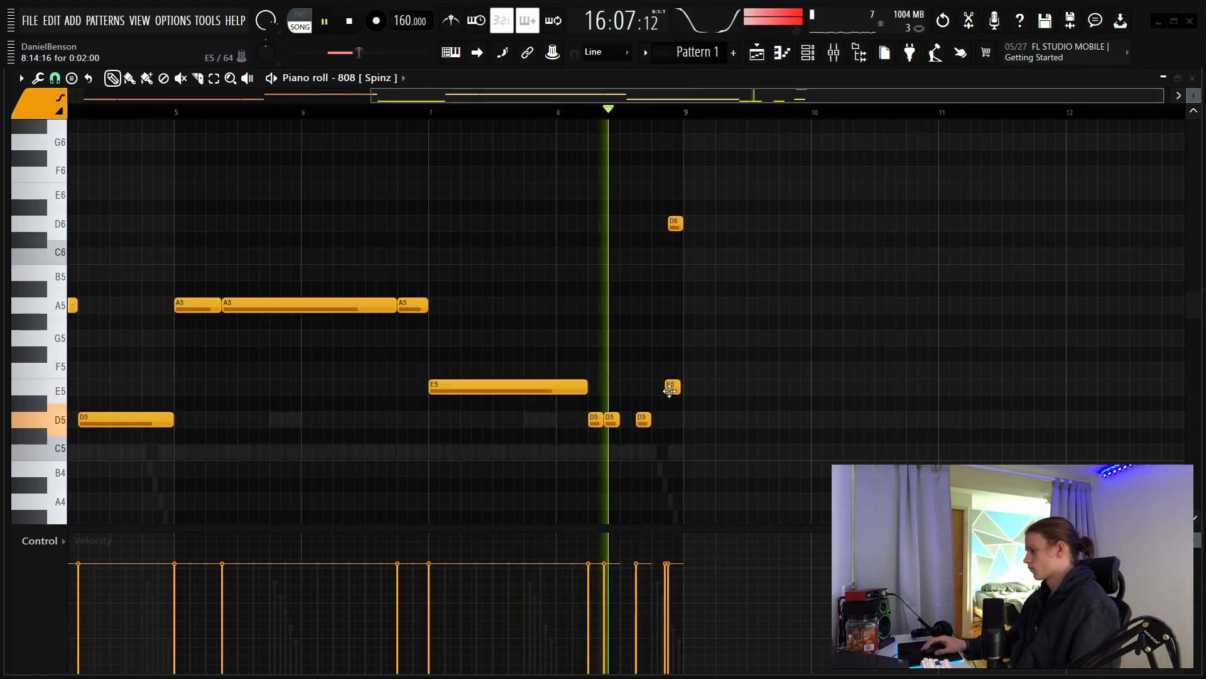
right_click(670, 390)
Step: Lengthen the second and third short D5 notes in bar 8 so the run connects up to the D6 note
left_click_drag(619, 419, 631, 419)
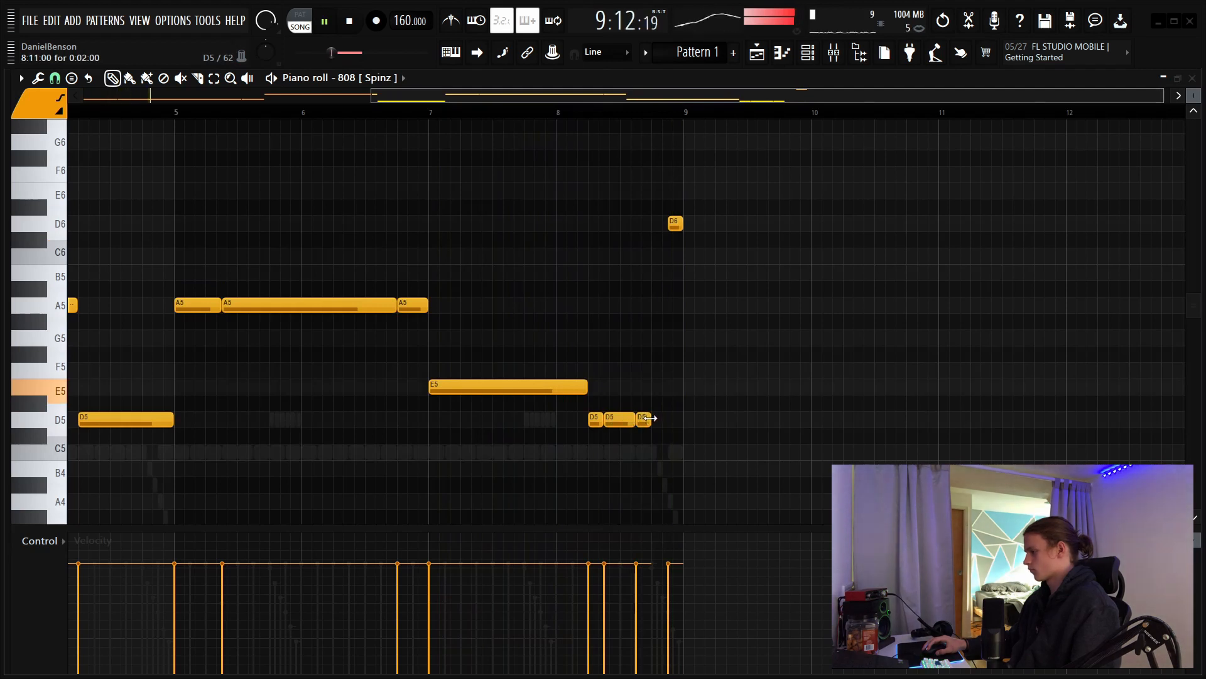
left_click(711, 305)
right_click(713, 305)
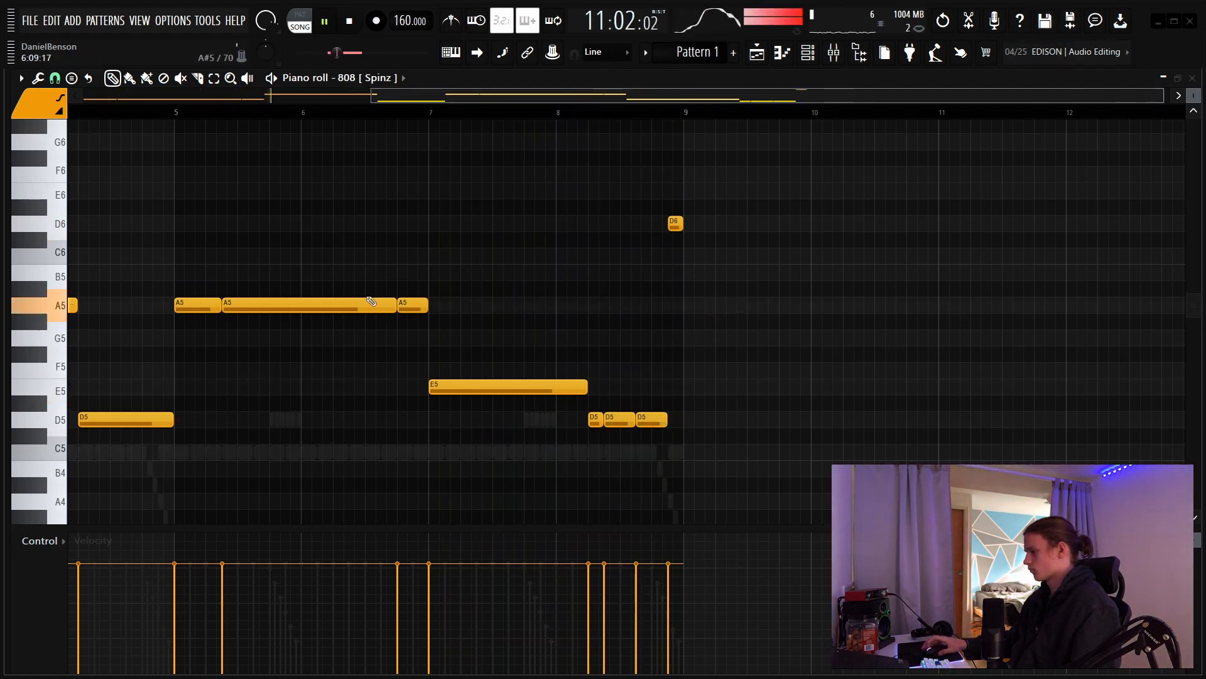
Step: Add an A6 808 note an octave above the short A5 note at the end of bar 6, with the same length
scroll(404, 109, "up", 5)
left_click_drag(406, 97, 479, 96)
left_click(553, 307, "shift")
key("ctrl+Up")
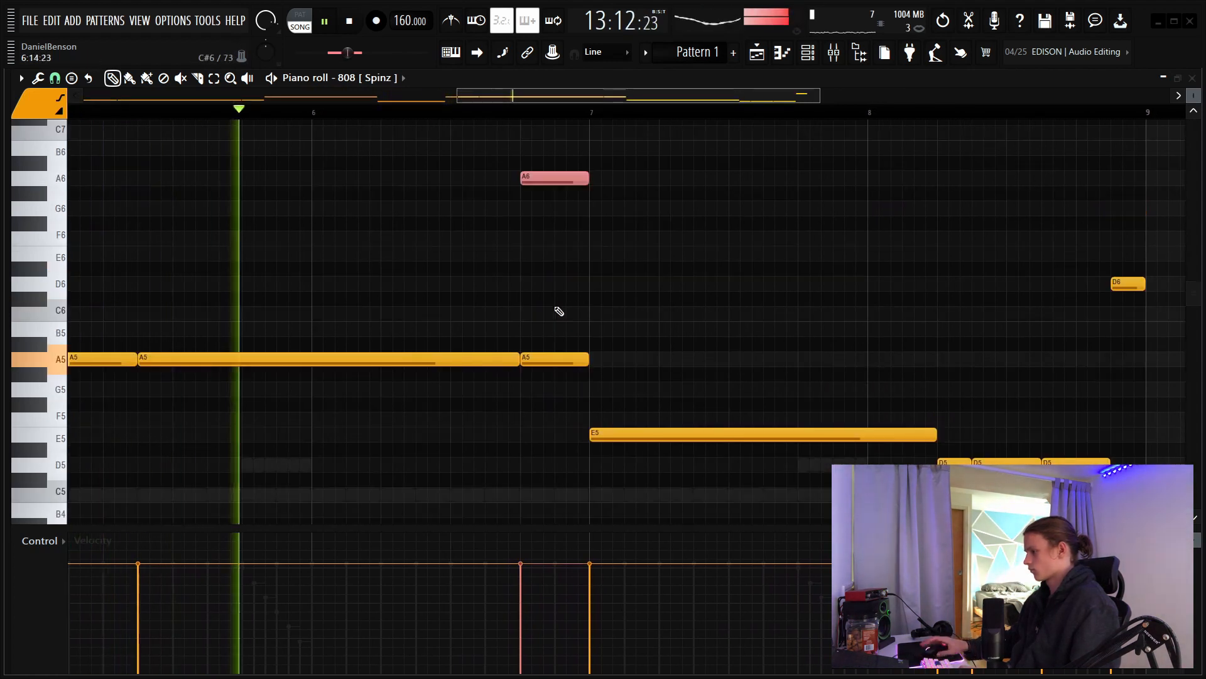
Step: Turn on slide for the short A5 808 note at the end of bar 6 and select the A6 note above it
left_click(561, 359, "shift")
double_click(553, 359)
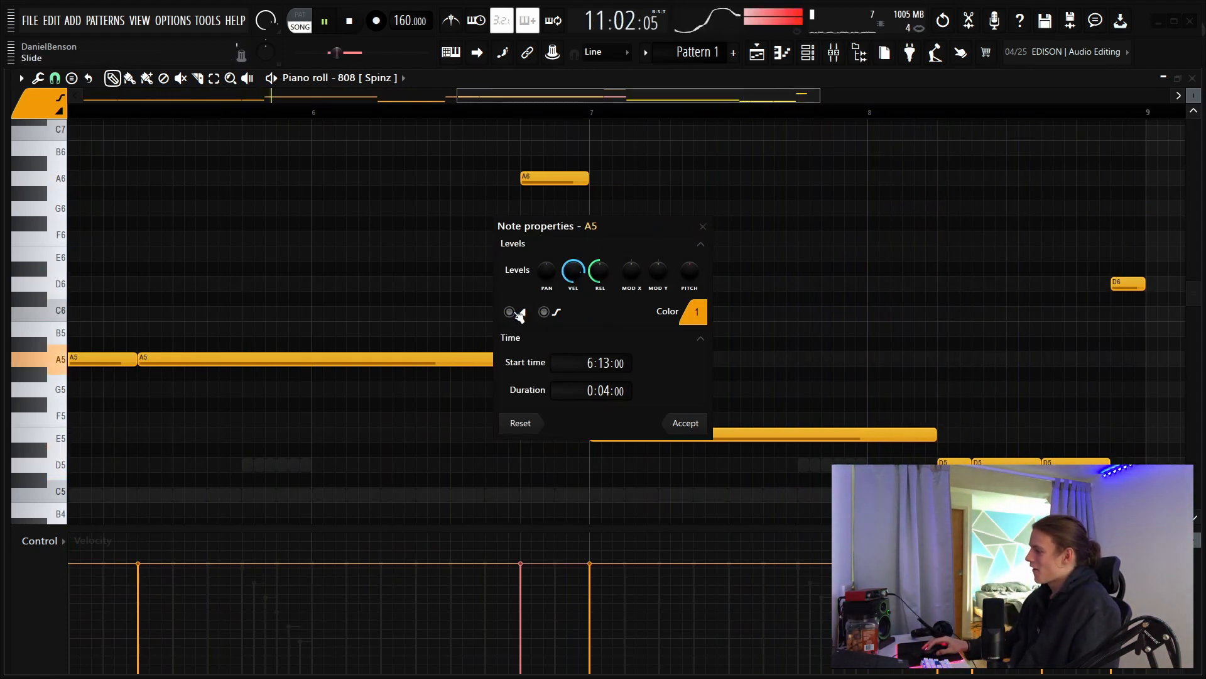
left_click(703, 227)
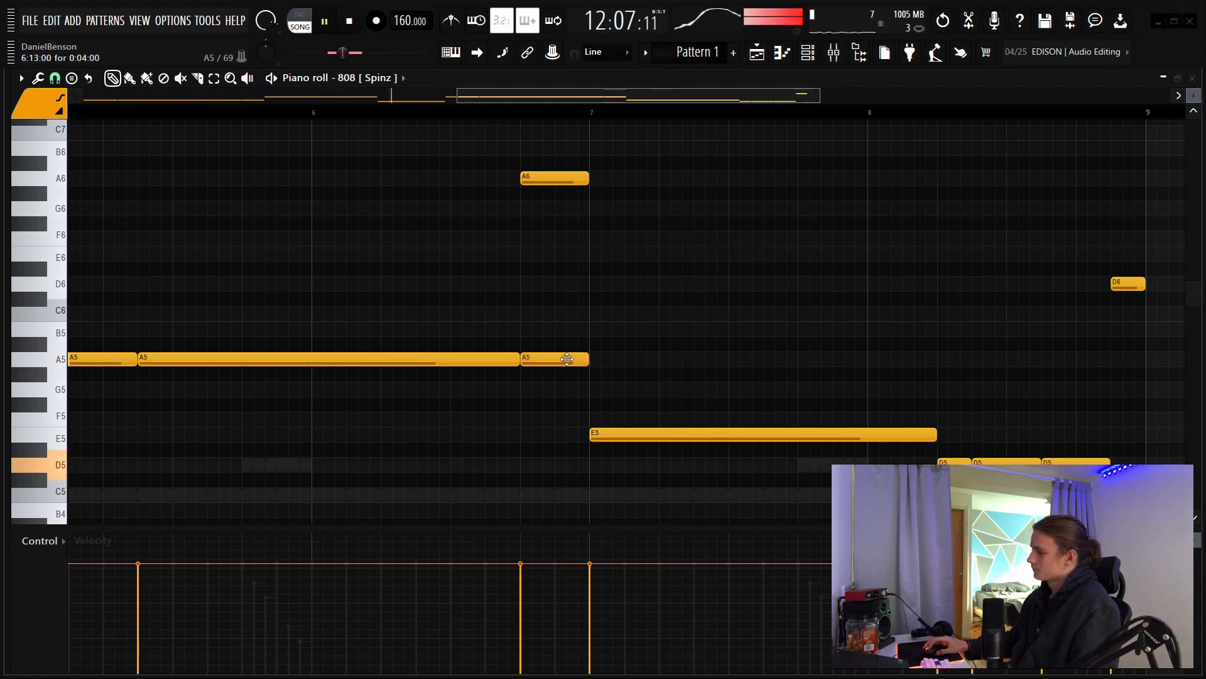
left_click(685, 424)
left_click_drag(611, 151, 530, 239)
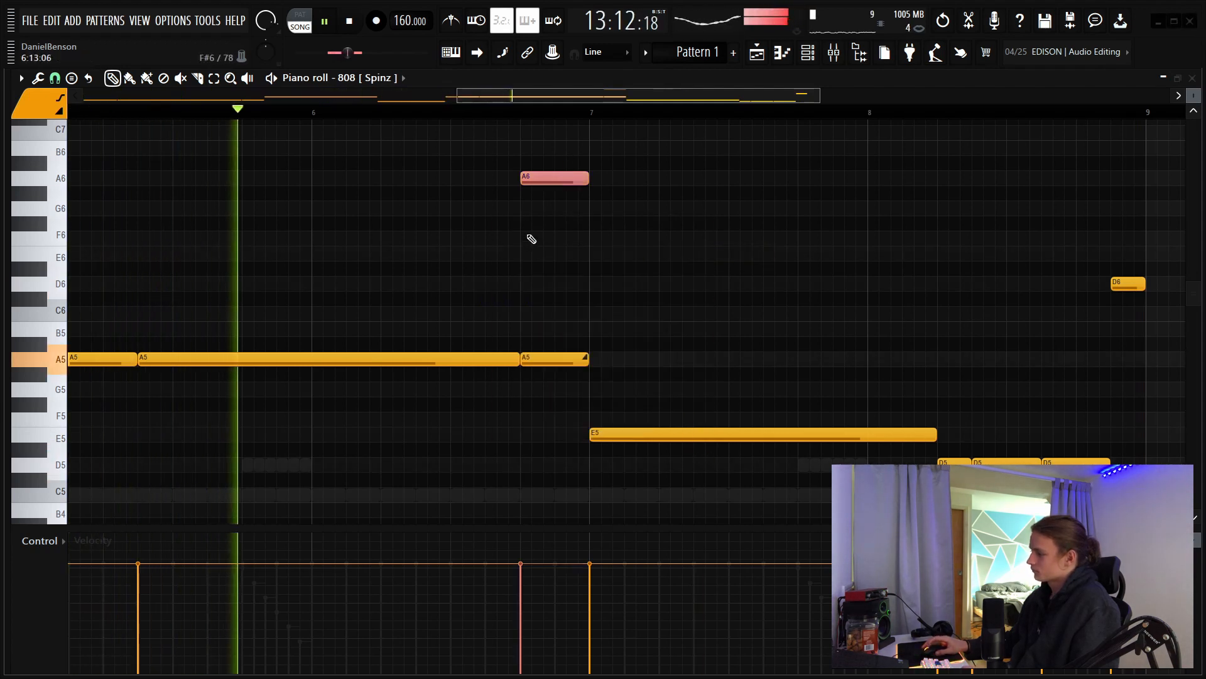
Step: In the "shorty got a thumper v1" piano roll, place C5 hits at the starts of bars 1 and 3, on beat 2 and at the end of bar 4
scroll(587, 241, "down", 12)
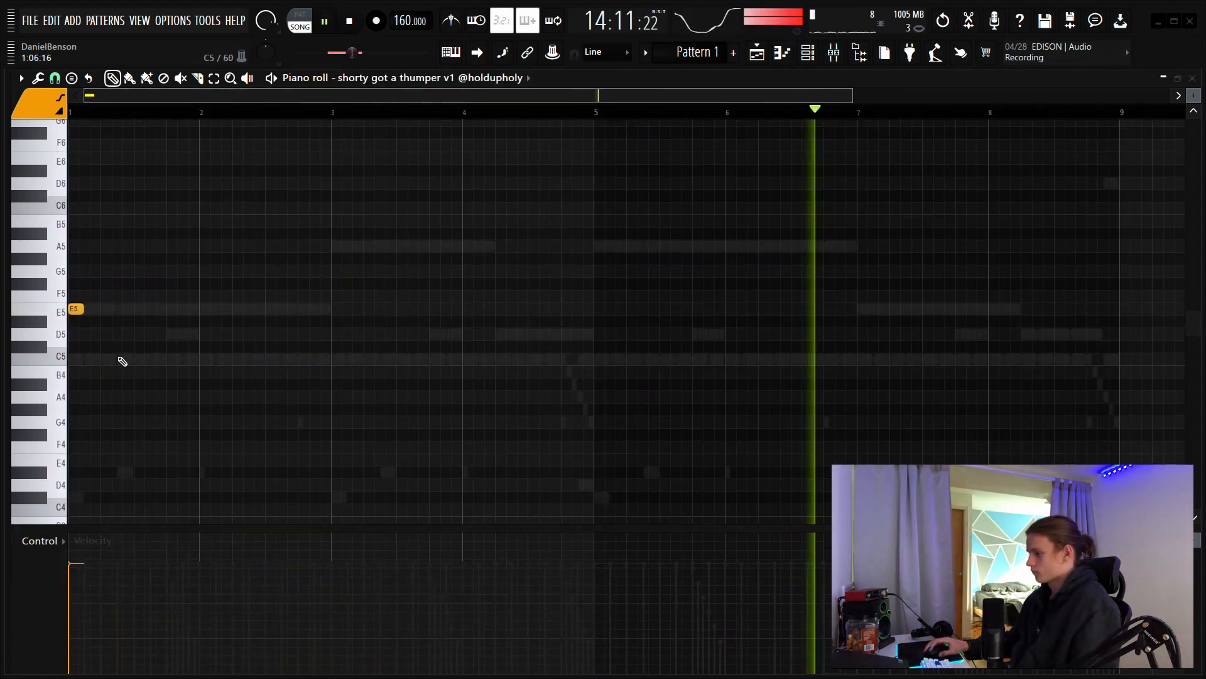
left_click(338, 363)
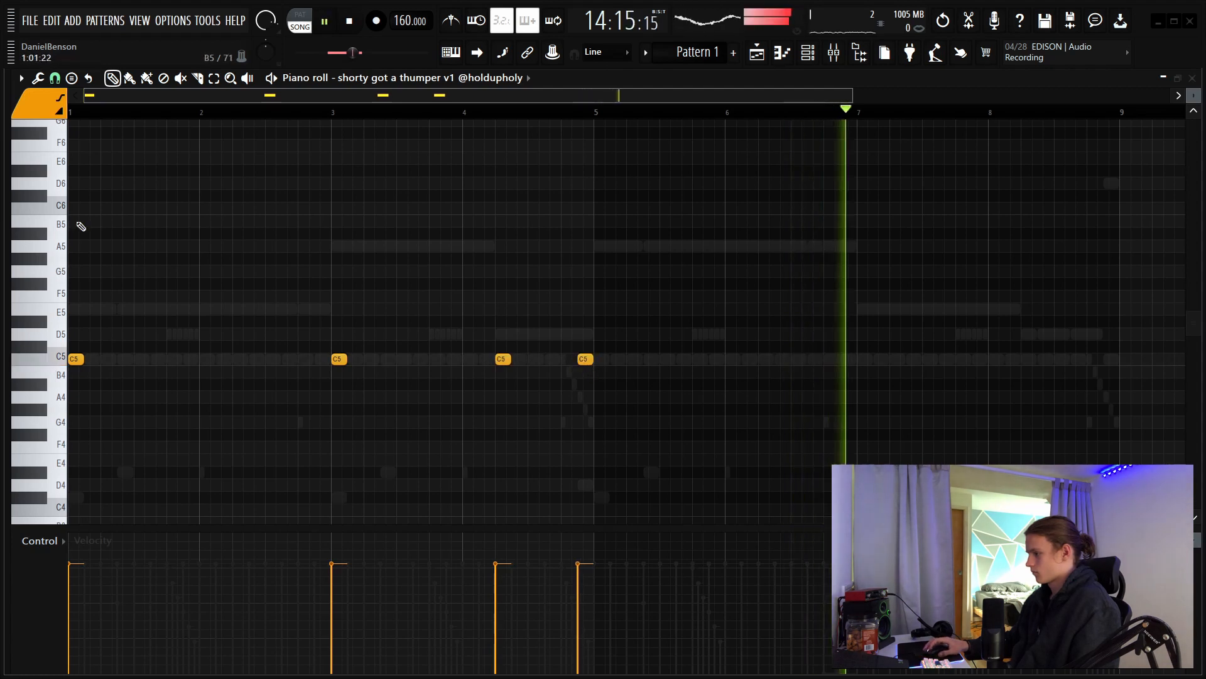
Step: Add one more C5 hit on beat 4 of bar 2, just ahead of the bar 3 hit
scroll(222, 118, "up", 4)
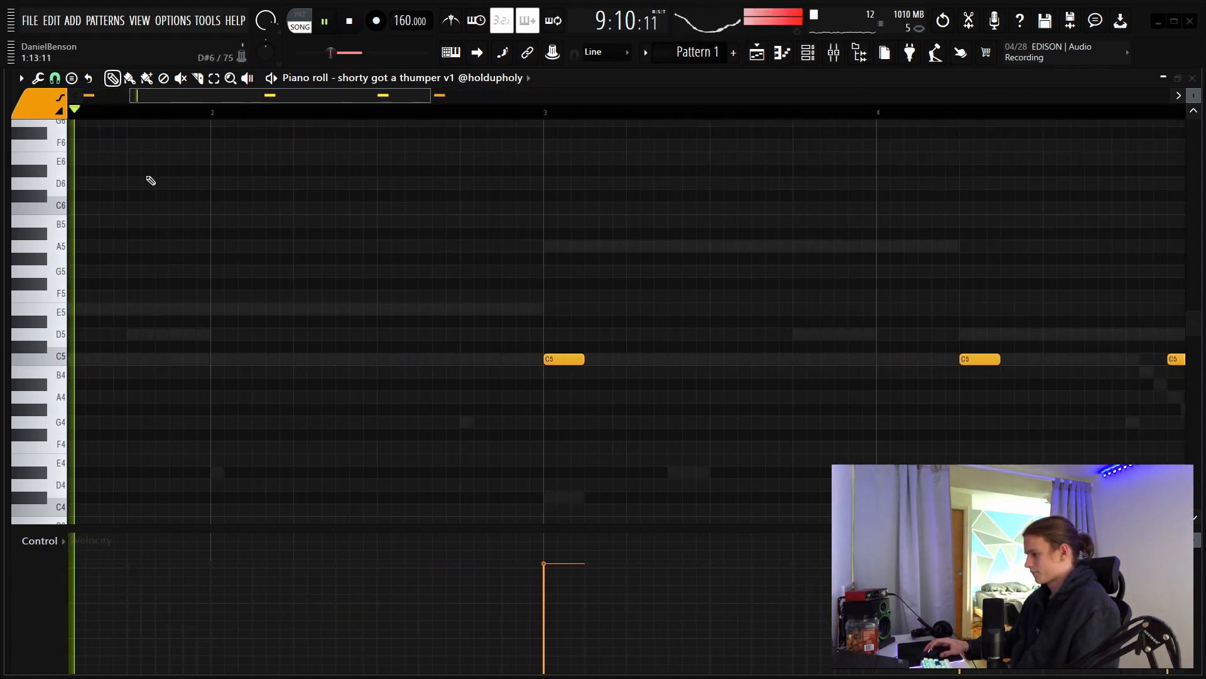
left_click_drag(164, 113, 5, 159)
key("space")
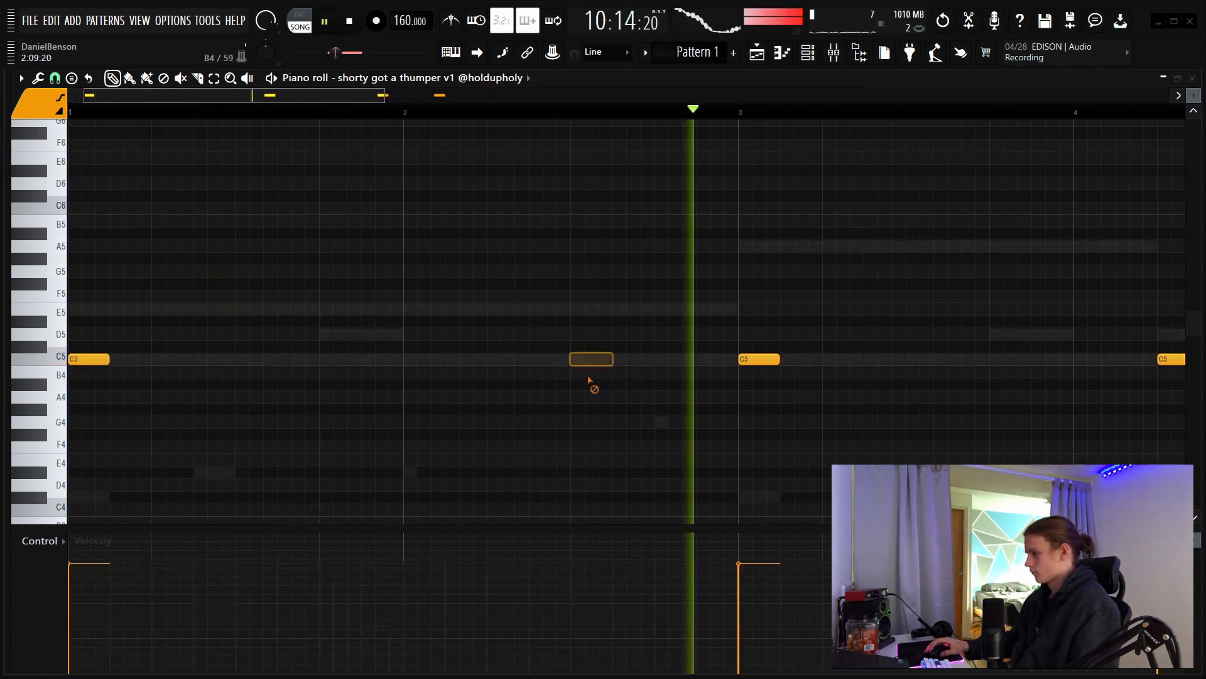
left_click(692, 358)
left_click_drag(691, 358, 695, 358)
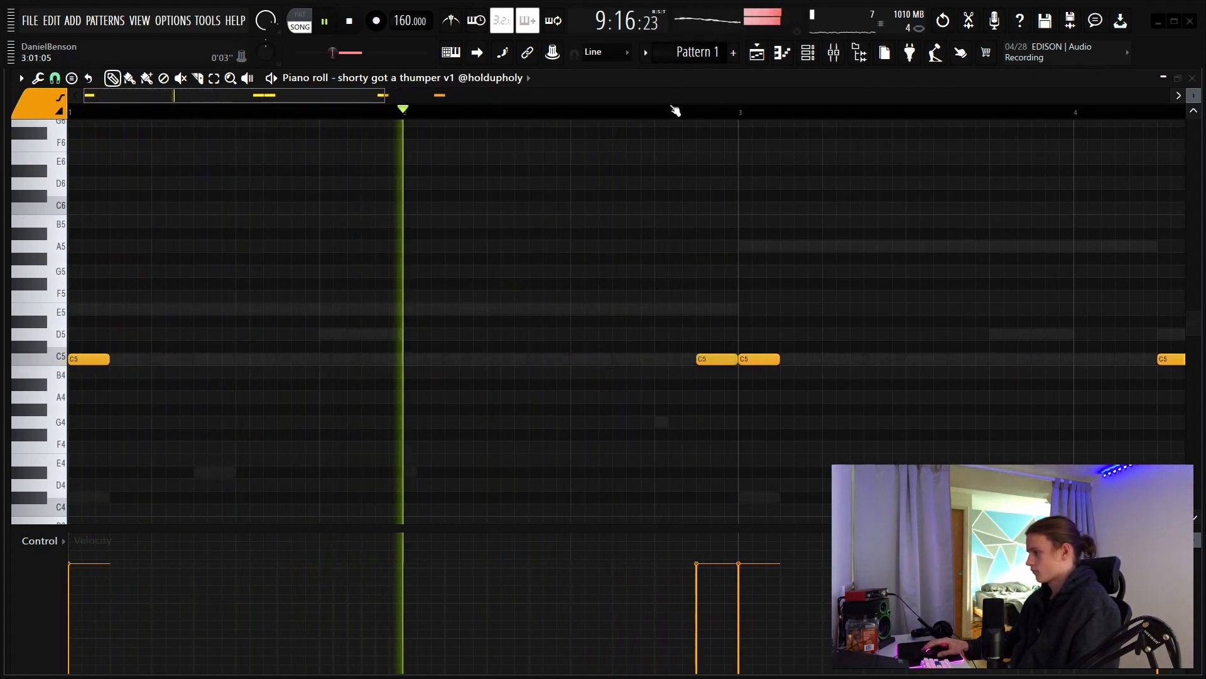
scroll(676, 110, "down", 3)
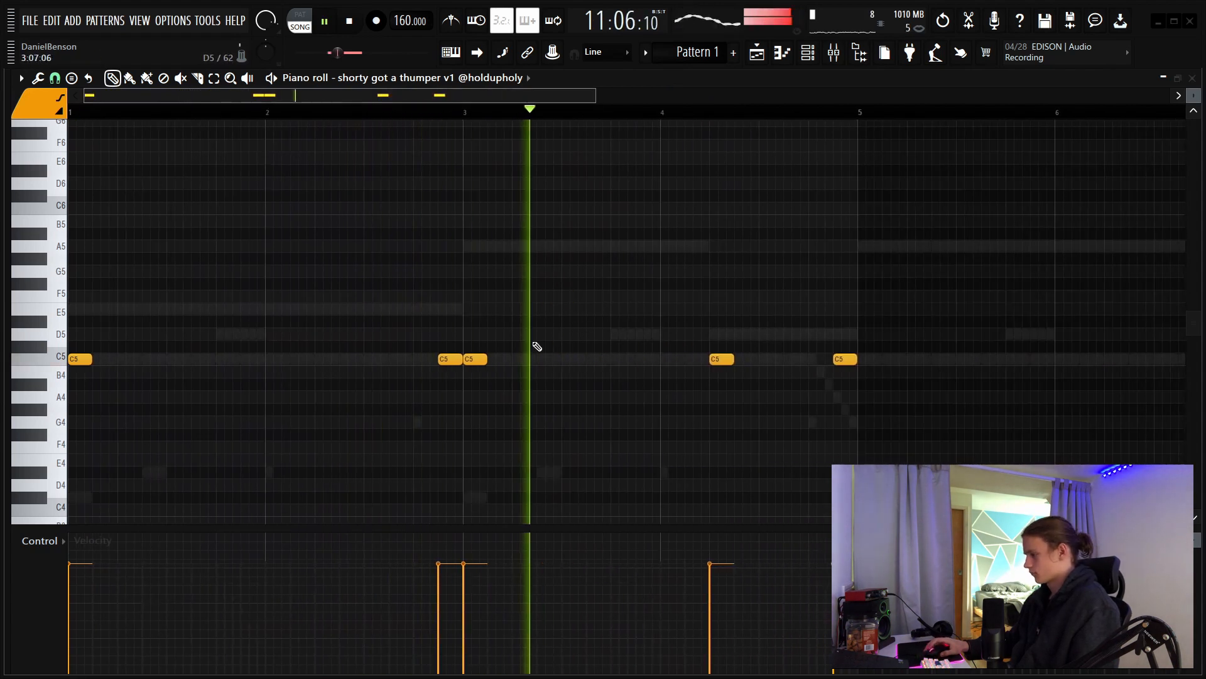
left_click_drag(412, 362, 416, 360)
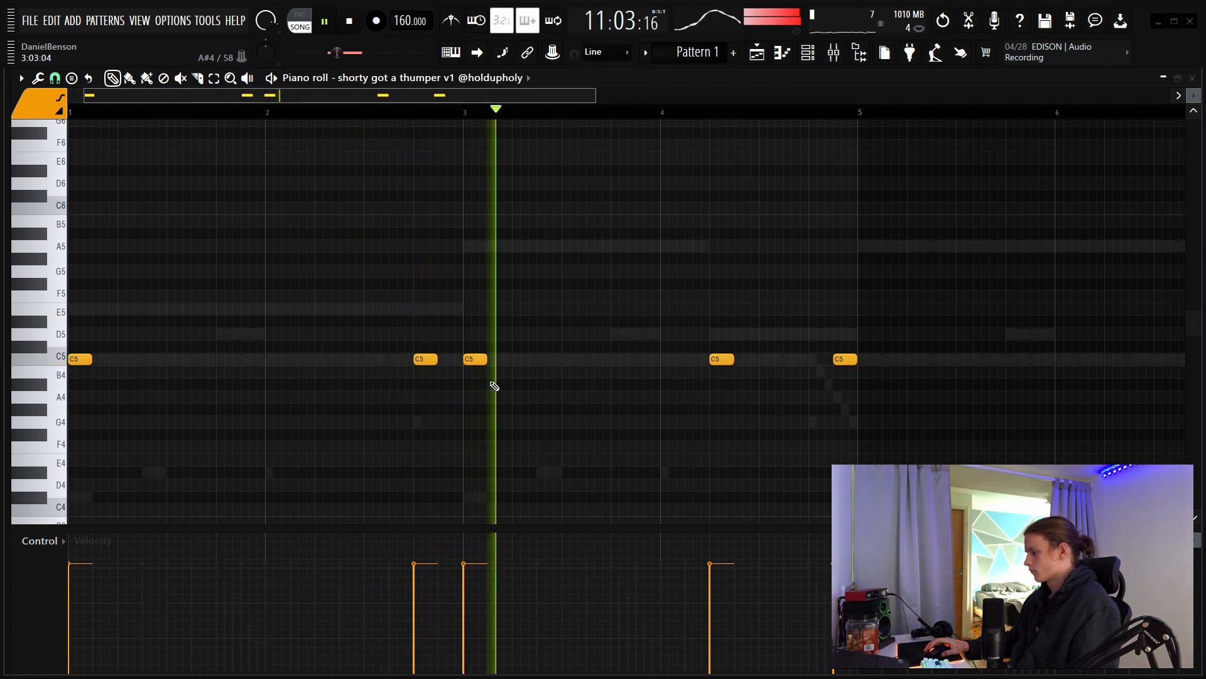
Step: Duplicate the whole four-bar C5 hit pattern into bars 5 to 8
left_click(762, 410)
right_click(764, 410)
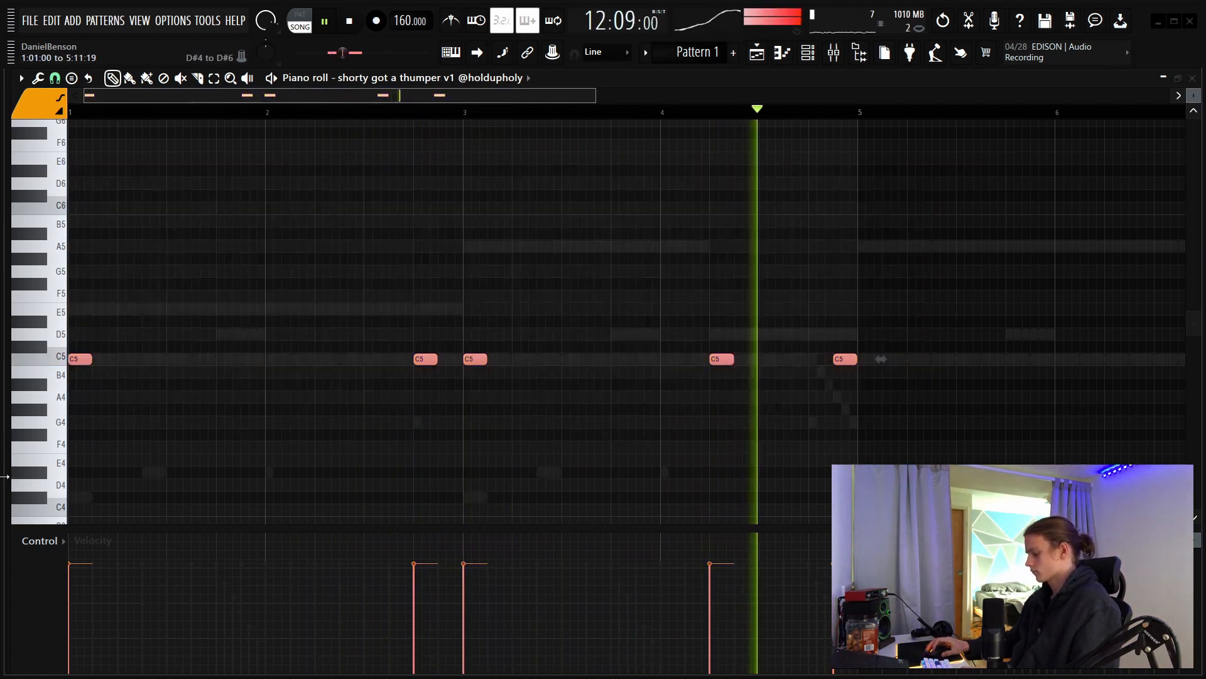
left_click(548, 398)
right_click(547, 398)
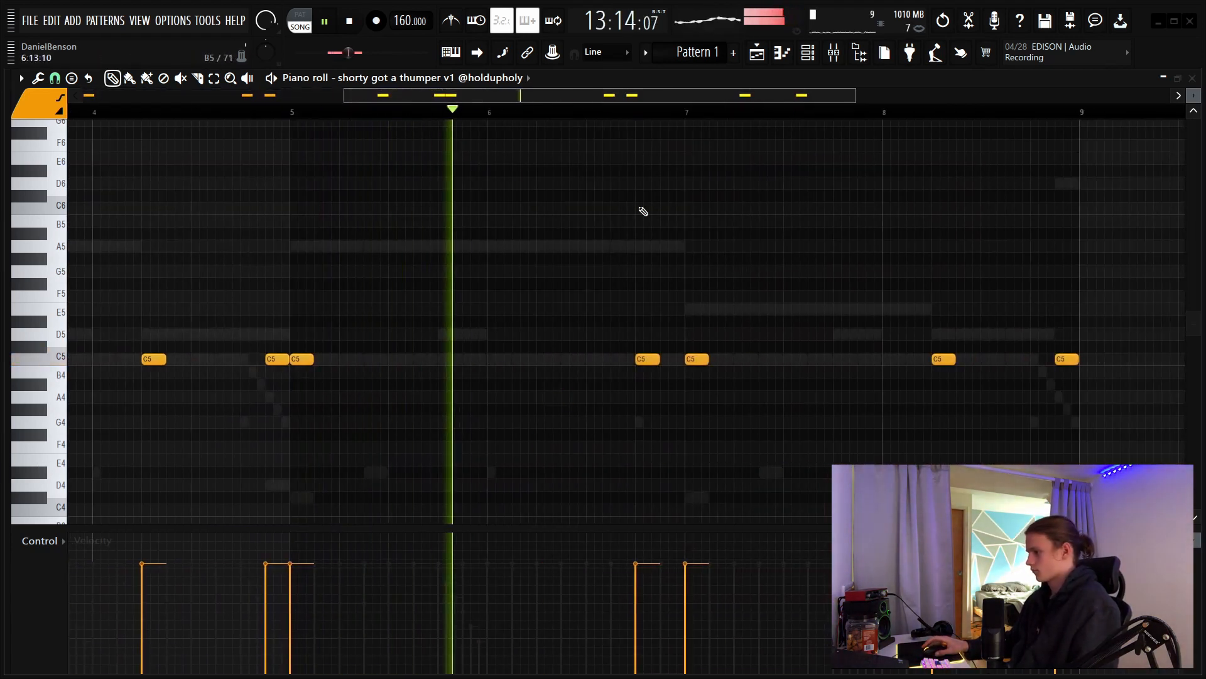
scroll(366, 125, "down", 4)
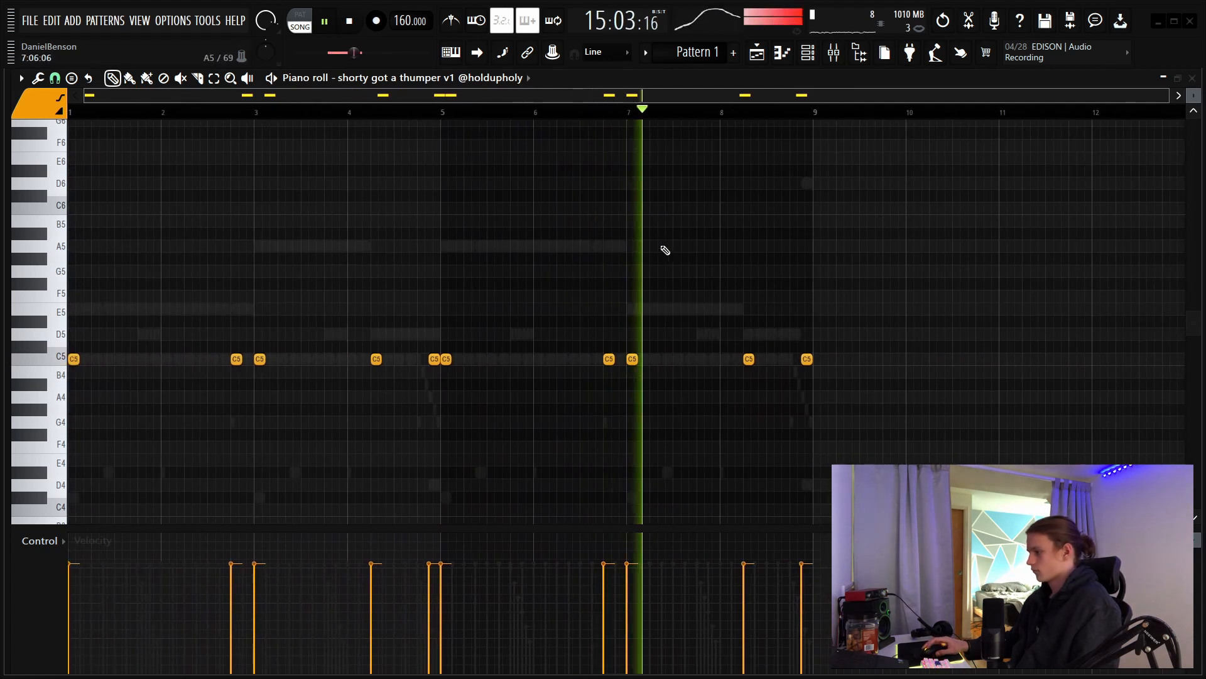